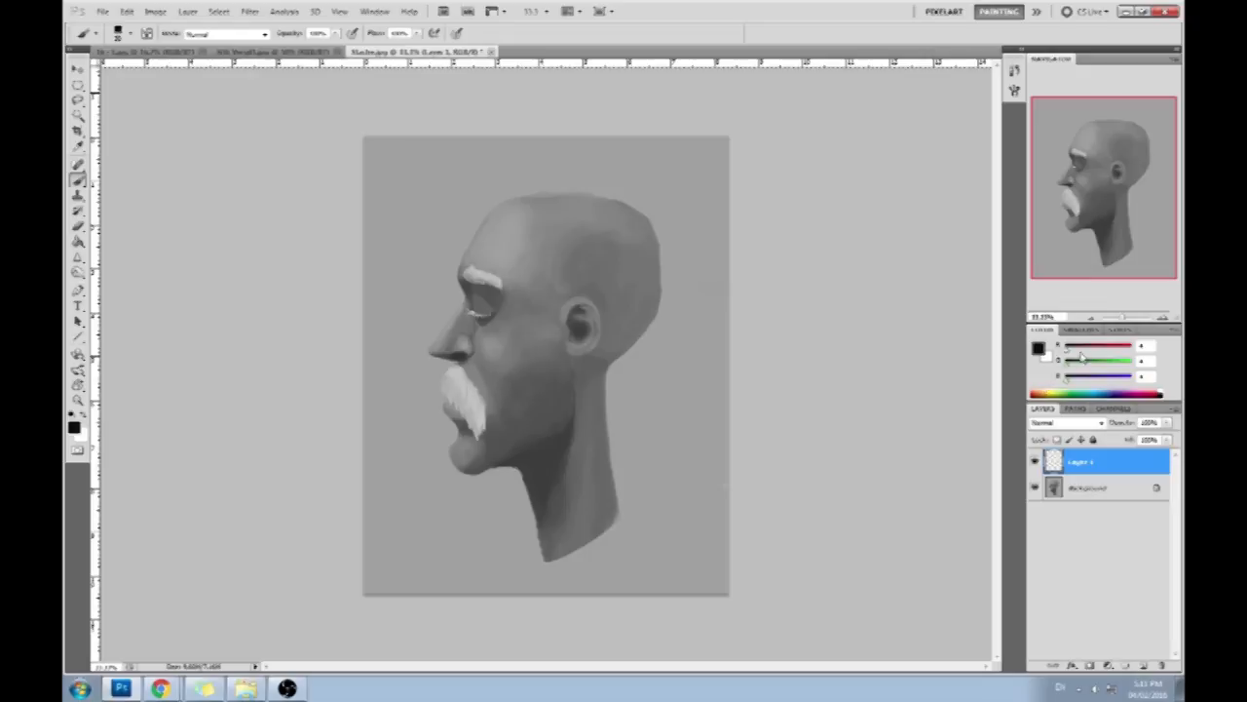
# - Set the foreground colour to red and sketch plane guide lines across the skull plus an angular contour in front of the face
pyautogui.moveTo(1117, 346); pyautogui.dragTo(1131, 346)
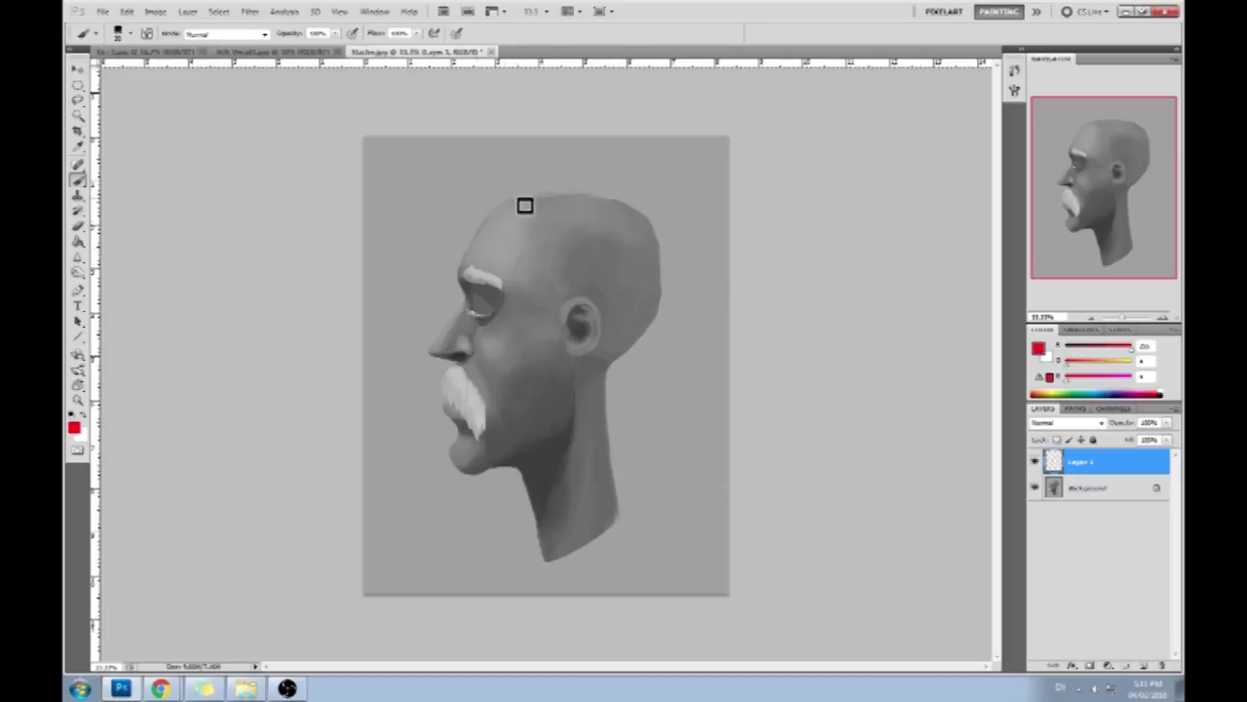
pyautogui.moveTo(655, 228)
pyautogui.mouseDown()
pyautogui.moveTo(595, 211)
pyautogui.moveTo(531, 231)
pyautogui.moveTo(599, 211)
pyautogui.moveTo(566, 200)
pyautogui.moveTo(607, 223)
pyautogui.moveTo(637, 333)
pyautogui.mouseUp()
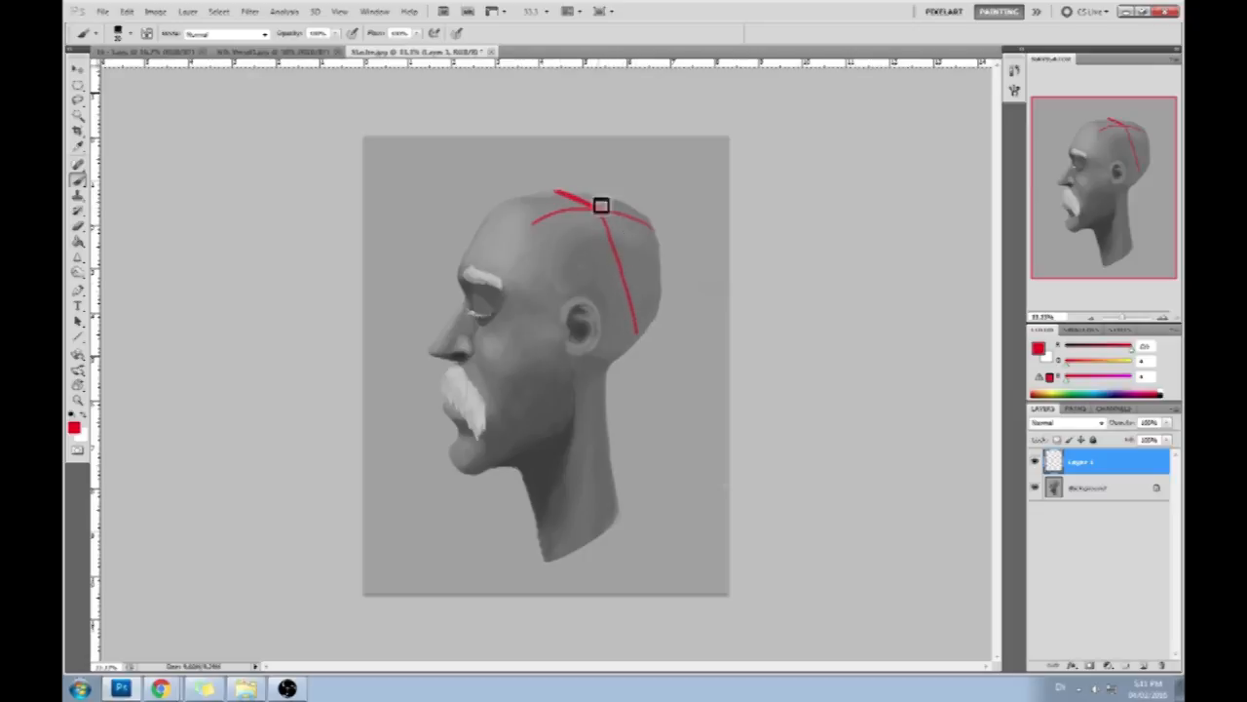
pyautogui.moveTo(557, 147); pyautogui.dragTo(466, 177)
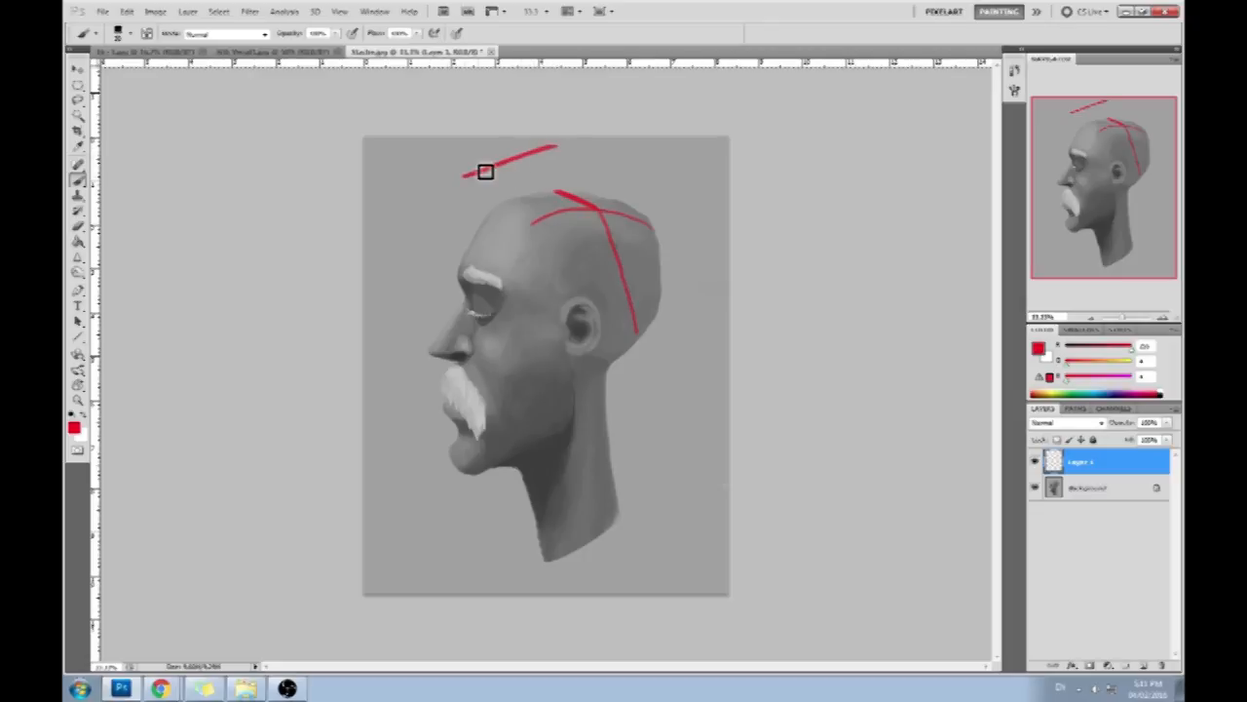
pyautogui.moveTo(466, 176); pyautogui.dragTo(399, 371)
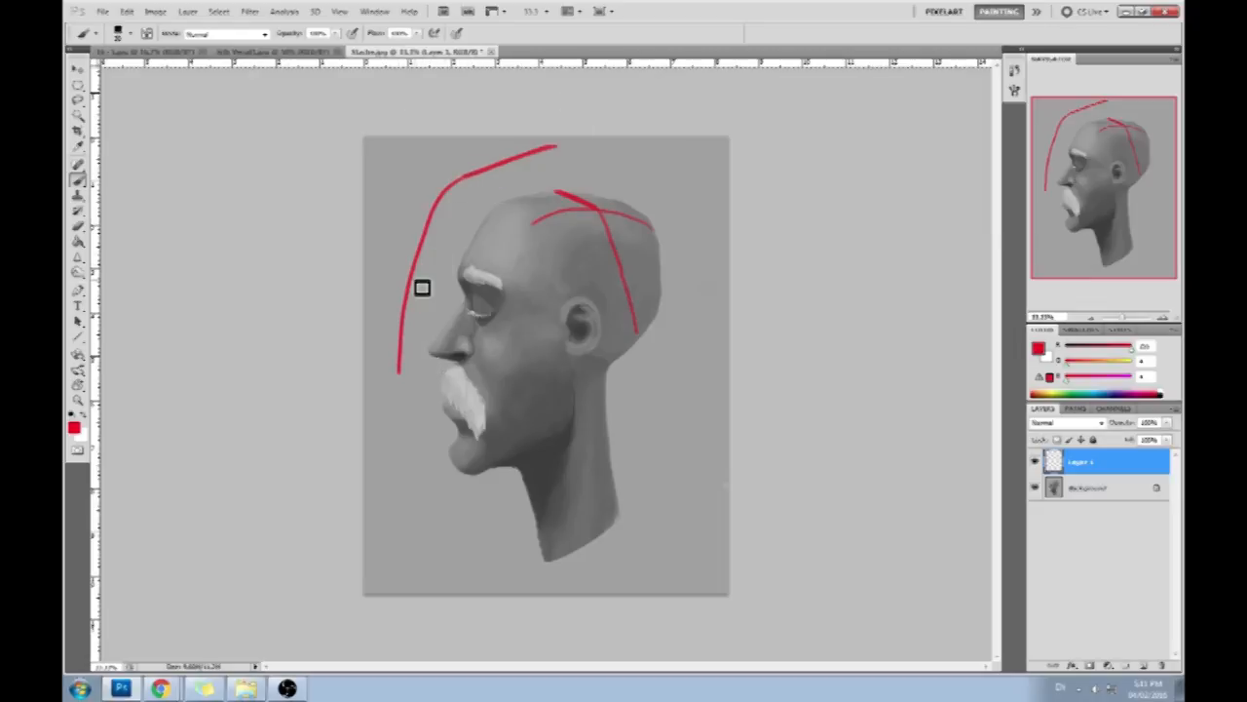
pyautogui.hotkey('alt', 'Tab')
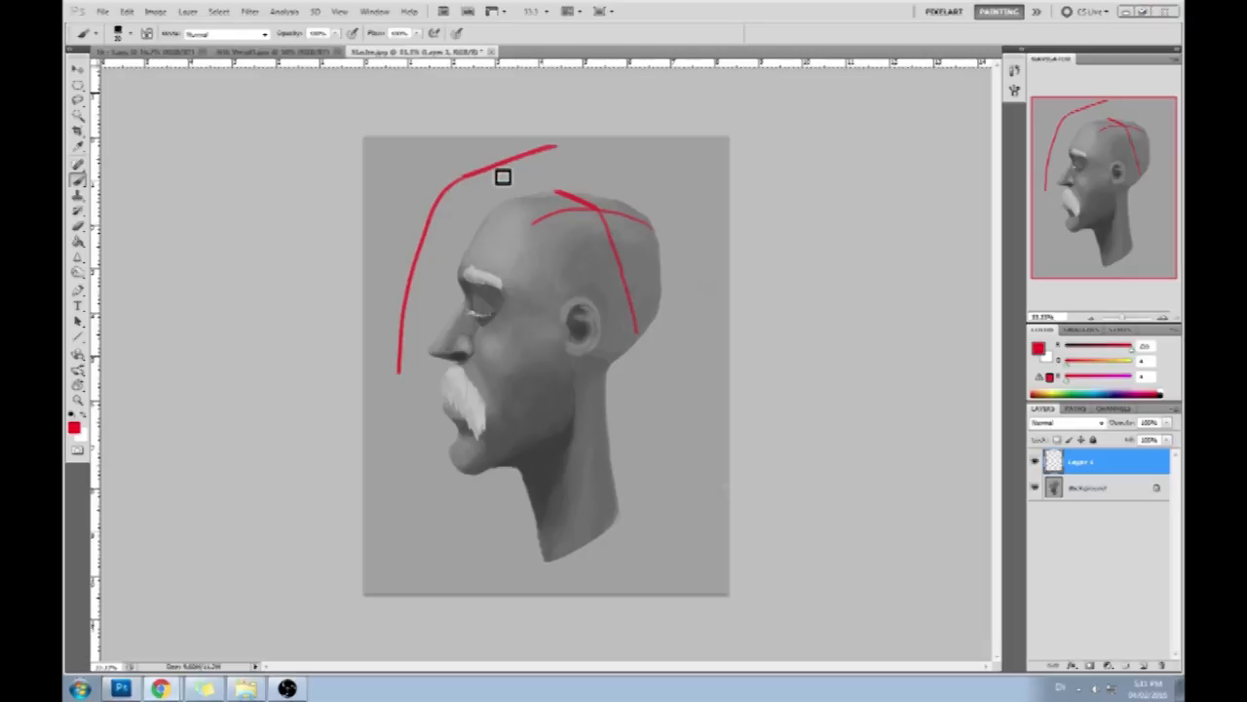
pyautogui.click(879, 181)
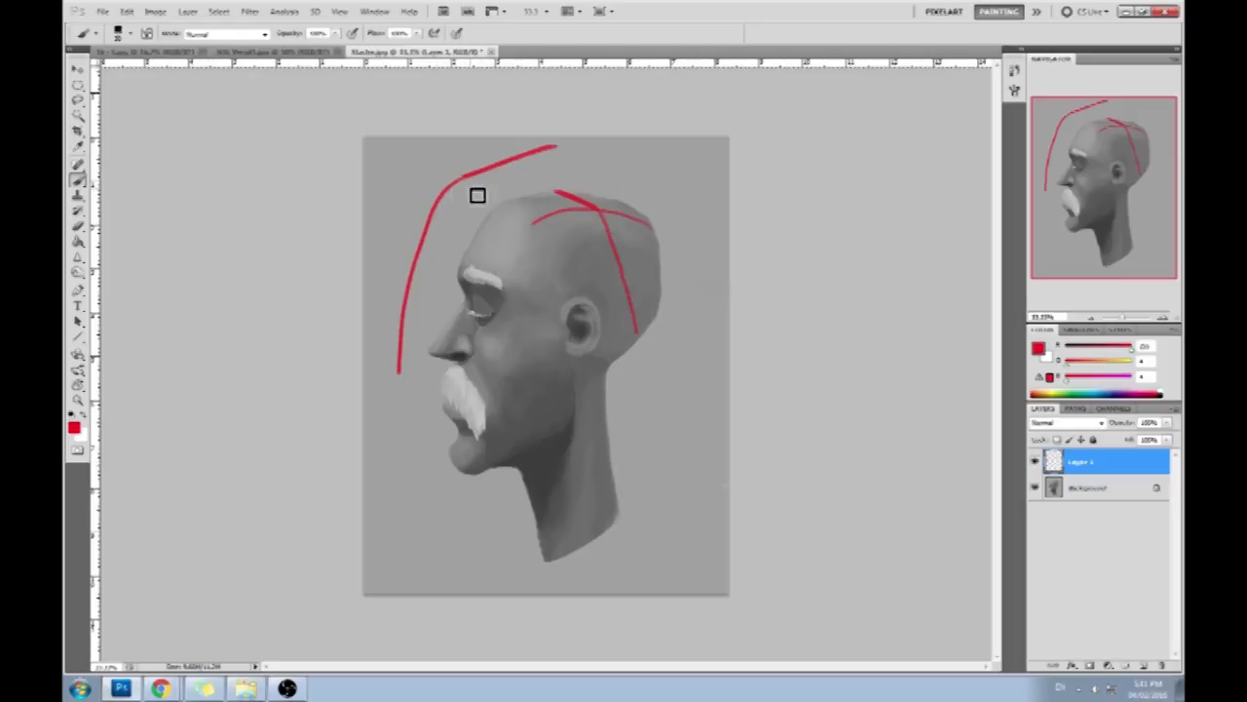
# - Extend the red contour into a rough perspective box around the head with side, top and back edges
pyautogui.moveTo(443, 192); pyautogui.dragTo(690, 259)
pyautogui.moveTo(390, 378); pyautogui.dragTo(639, 446)
pyautogui.moveTo(680, 268)
pyautogui.mouseDown()
pyautogui.moveTo(679, 466)
pyautogui.moveTo(729, 187)
pyautogui.mouseUp()
pyautogui.moveTo(679, 468); pyautogui.dragTo(729, 386)
pyautogui.moveTo(553, 147); pyautogui.dragTo(799, 159)
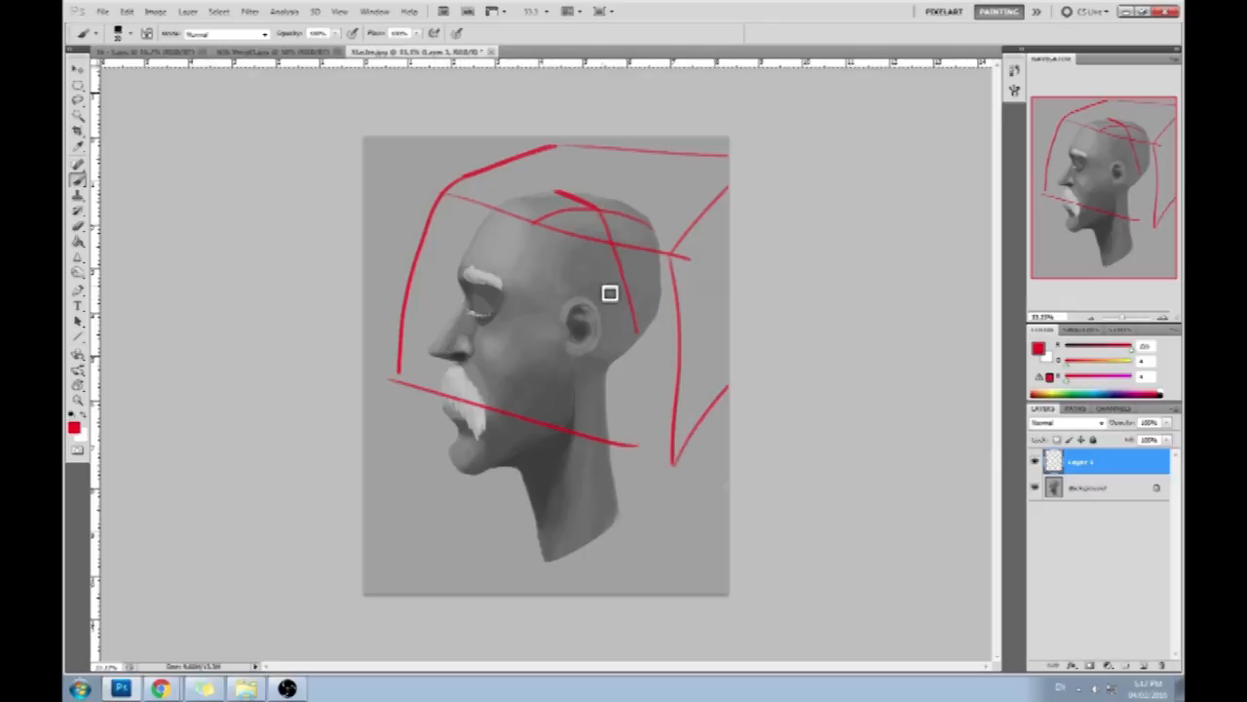
# - Undo the box, the contour and the crossing skull lines back to the single curve along the top of the head
pyautogui.hotkey('ctrl', 'alt', 'z')
pyautogui.hotkey('ctrl', 'alt', 'z')
pyautogui.hotkey('ctrl', 'alt', 'z')
pyautogui.hotkey('ctrl', 'alt', 'z')
pyautogui.hotkey('ctrl', 'alt', 'z')
pyautogui.hotkey('ctrl', 'alt', 'z')
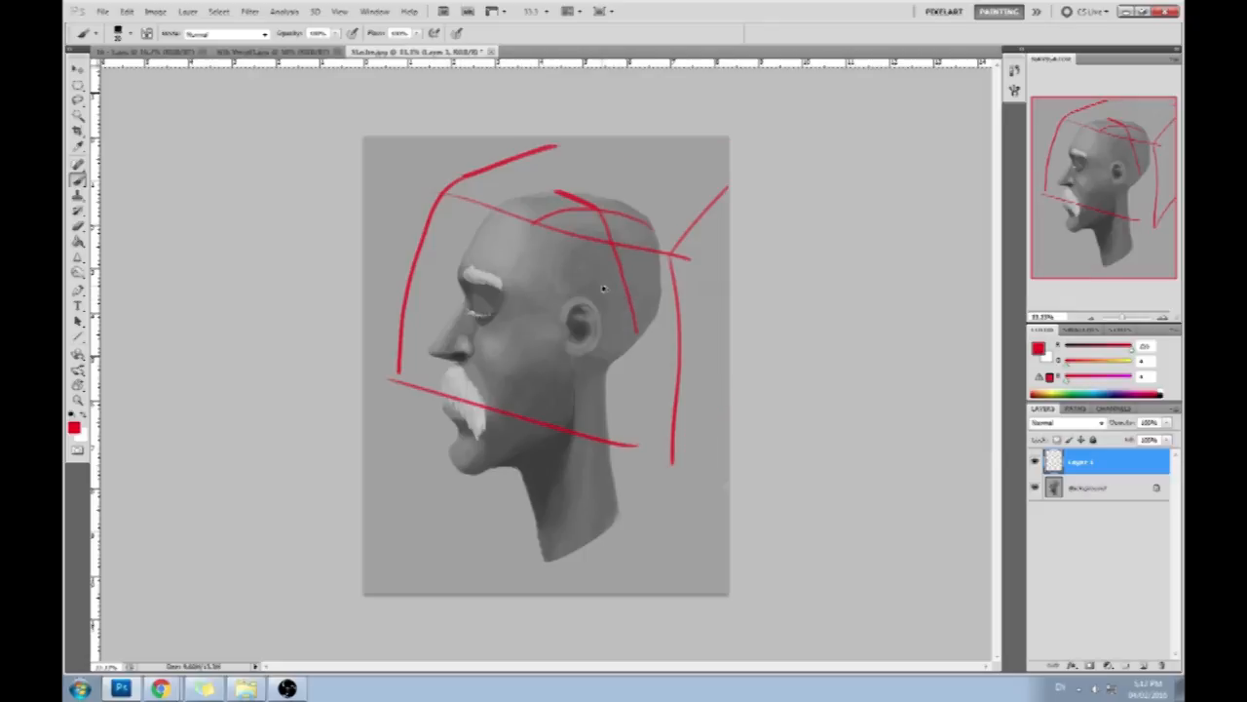
pyautogui.hotkey('ctrl', 'alt', 'z')
pyautogui.hotkey('ctrl', 'alt', 'z')
pyautogui.hotkey('ctrl', 'alt', 'z')
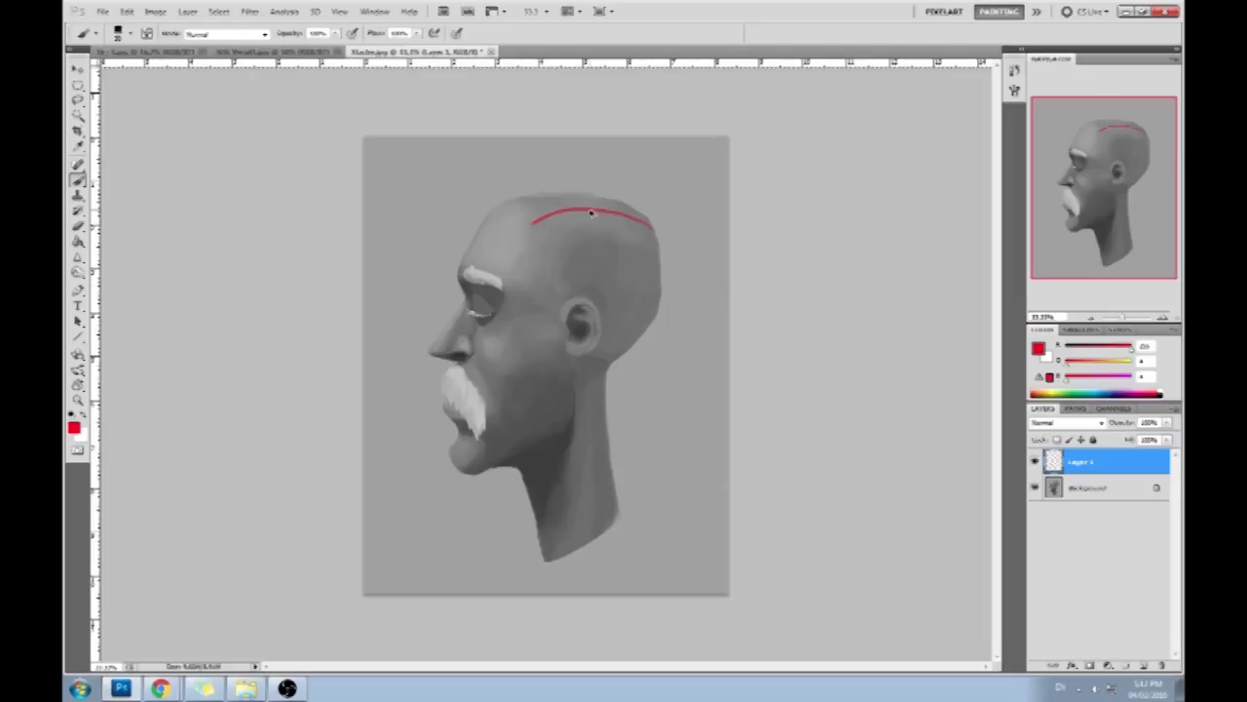
# - Outline the side plane in red from the temple past the cheekbone to the chin, and hatch the side of the head and neck
pyautogui.moveTo(531, 223); pyautogui.dragTo(519, 289)
pyautogui.hotkey('ctrl', 'alt', 'z')
pyautogui.moveTo(533, 223)
pyautogui.mouseDown()
pyautogui.moveTo(511, 284)
pyautogui.moveTo(522, 325)
pyautogui.mouseUp()
pyautogui.moveTo(502, 296); pyautogui.dragTo(576, 291)
pyautogui.hotkey('ctrl', 'alt', 'z')
pyautogui.hotkey('ctrl', 'alt', 'z')
pyautogui.hotkey('ctrl', 'alt', 'z')
pyautogui.hotkey('ctrl', 'alt', 'z')
pyautogui.moveTo(523, 324)
pyautogui.mouseDown()
pyautogui.moveTo(496, 450)
pyautogui.moveTo(505, 440)
pyautogui.moveTo(473, 474)
pyautogui.mouseUp()
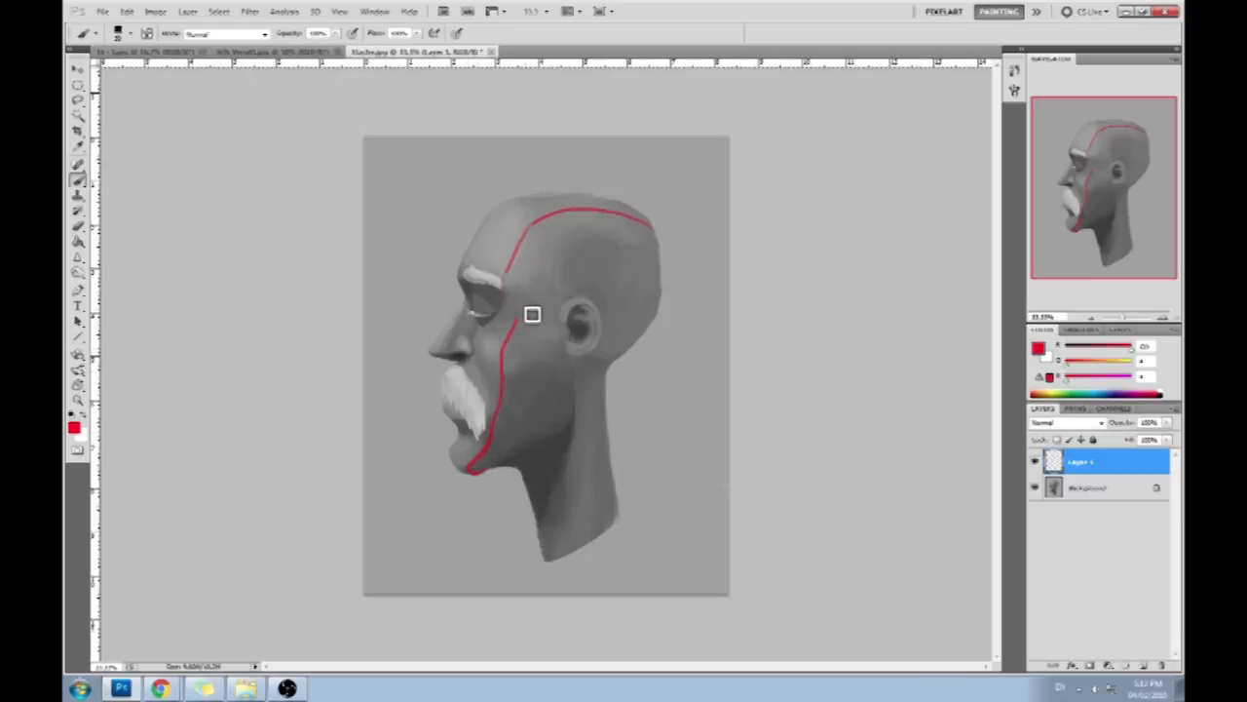
pyautogui.moveTo(515, 309)
pyautogui.mouseDown()
pyautogui.moveTo(593, 234)
pyautogui.moveTo(531, 331)
pyautogui.moveTo(528, 387)
pyautogui.moveTo(589, 350)
pyautogui.moveTo(630, 349)
pyautogui.moveTo(558, 422)
pyautogui.moveTo(588, 438)
pyautogui.moveTo(561, 471)
pyautogui.moveTo(572, 496)
pyautogui.moveTo(583, 442)
pyautogui.moveTo(602, 435)
pyautogui.moveTo(570, 502)
pyautogui.moveTo(623, 480)
pyautogui.moveTo(631, 491)
pyautogui.moveTo(623, 529)
pyautogui.mouseUp()
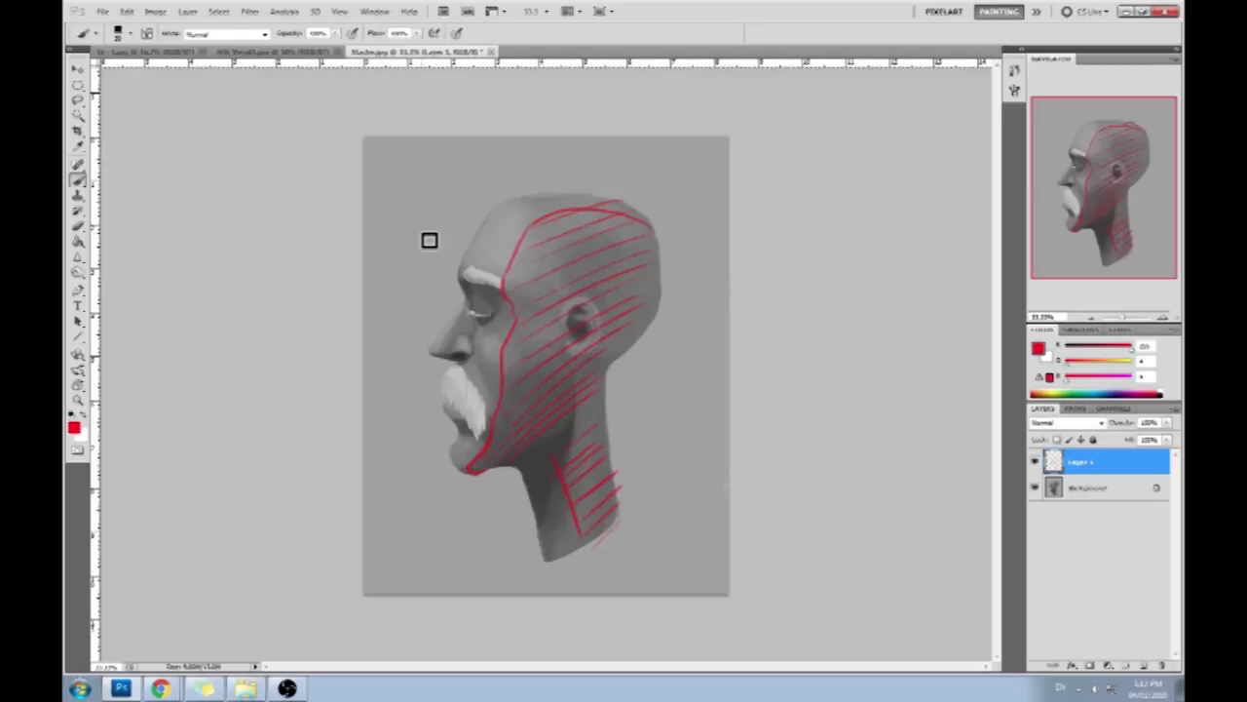
# - Hatch the side plane of the nose in red and add a line dividing the forehead from the top of the head
pyautogui.moveTo(468, 310); pyautogui.dragTo(442, 344)
pyautogui.hotkey('ctrl', 'z')
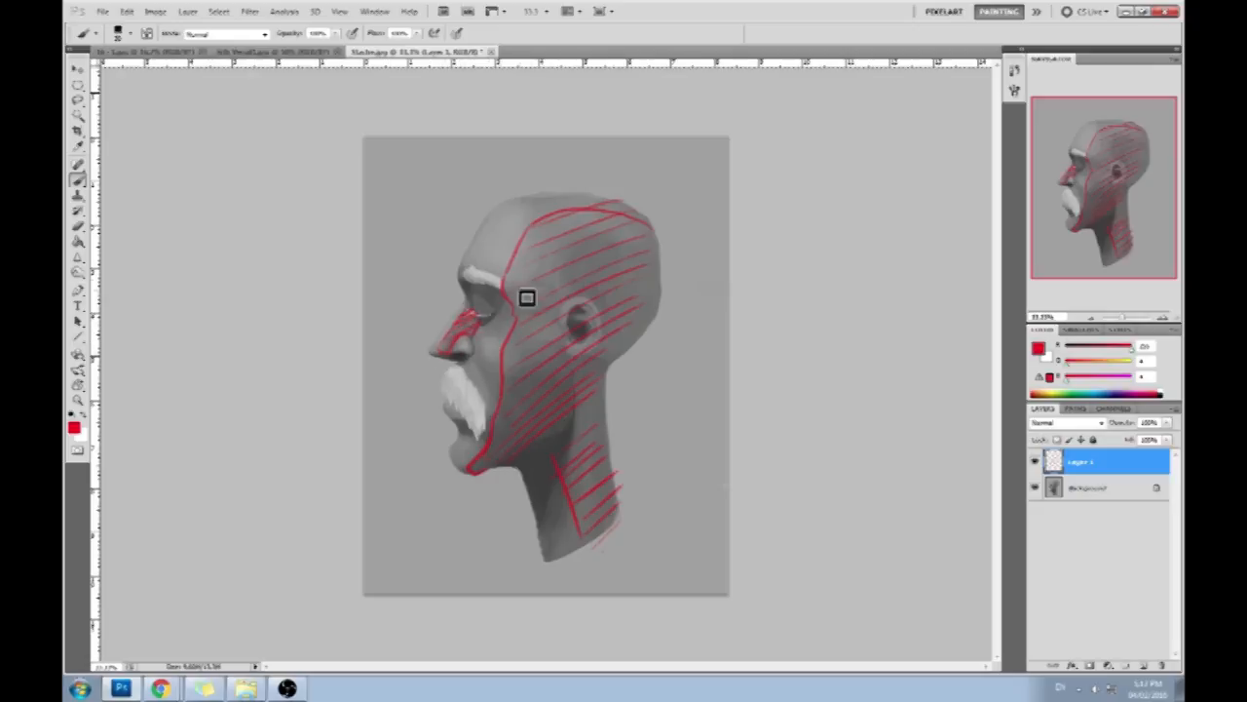
pyautogui.moveTo(489, 208); pyautogui.dragTo(534, 219)
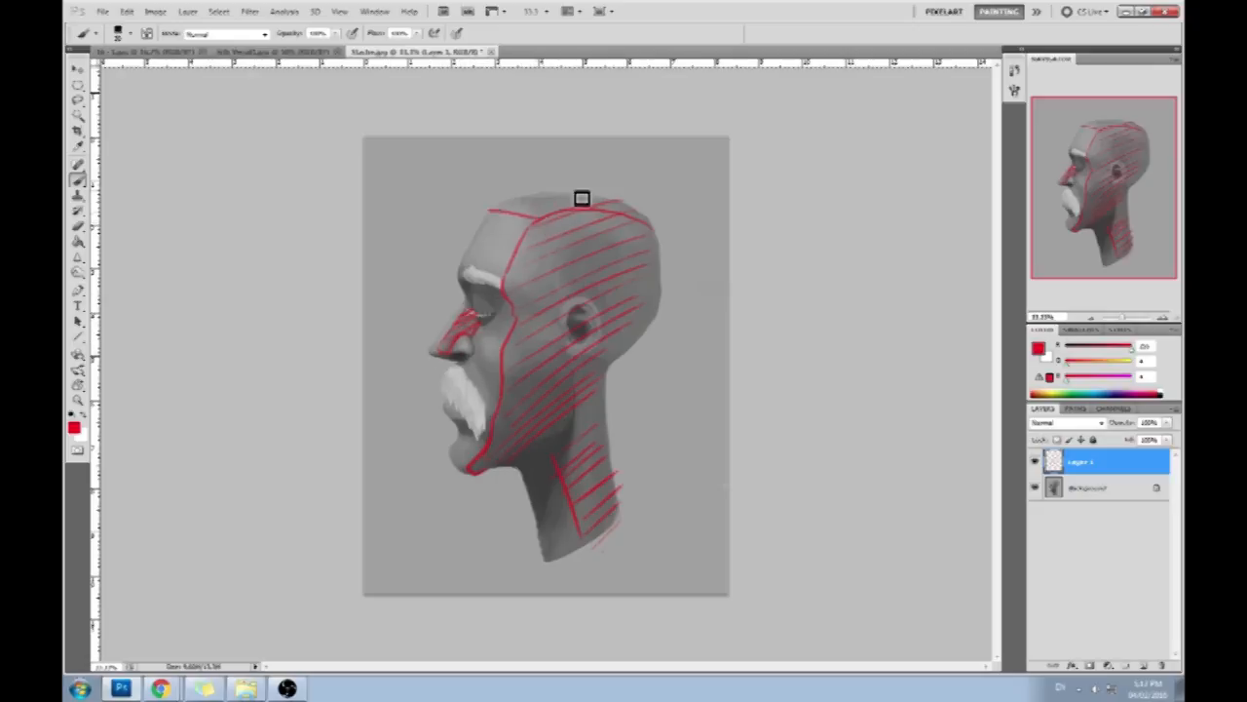
pyautogui.moveTo(468, 314)
pyautogui.mouseDown()
pyautogui.moveTo(437, 357)
pyautogui.moveTo(464, 317)
pyautogui.moveTo(443, 347)
pyautogui.mouseUp()
# - Set the foreground colour to white, sketch a light-direction arrow pointing at the face, and undo it
pyautogui.click(1039, 352)
pyautogui.moveTo(848, 311); pyautogui.dragTo(734, 285)
pyautogui.click(1050, 288)
pyautogui.moveTo(380, 138)
pyautogui.mouseDown()
pyautogui.moveTo(418, 253)
pyautogui.moveTo(398, 192)
pyautogui.moveTo(401, 211)
pyautogui.mouseUp()
pyautogui.moveTo(385, 259)
pyautogui.mouseDown()
pyautogui.moveTo(433, 290)
pyautogui.moveTo(385, 261)
pyautogui.mouseUp()
pyautogui.hotkey('ctrl', 'z')
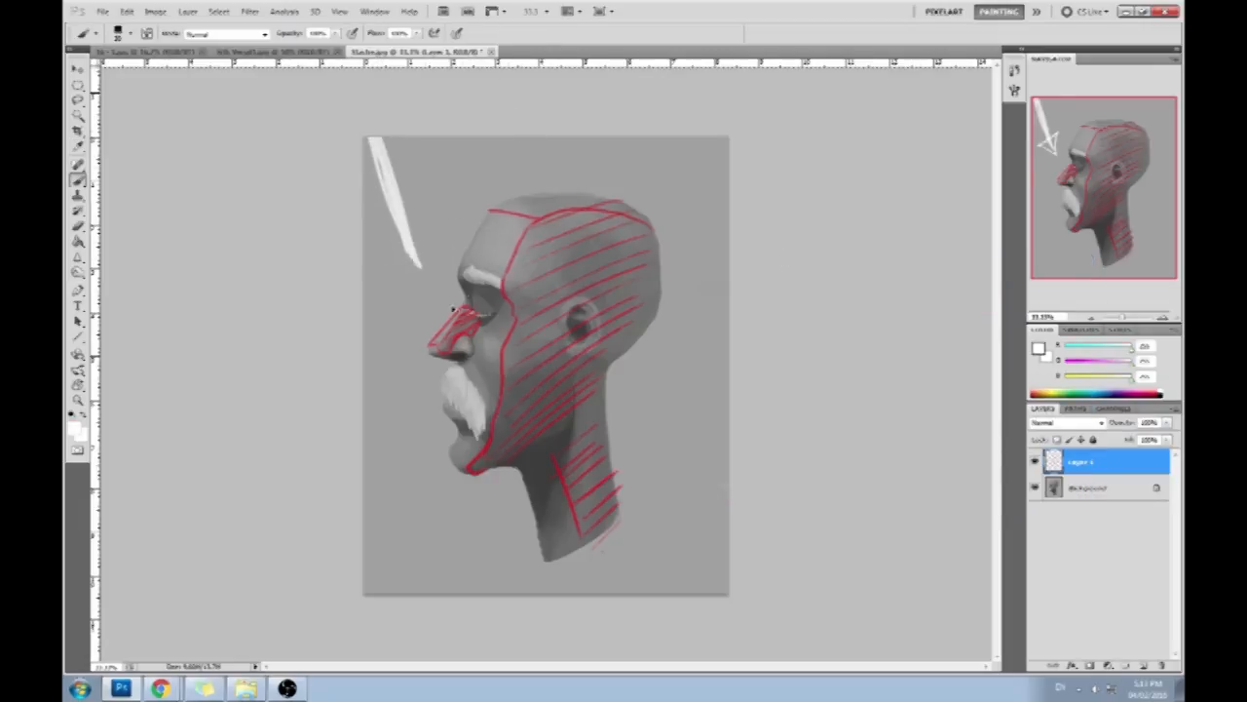
pyautogui.hotkey('ctrl', 'alt', 'z')
# - Paint the light-facing planes white on the forehead, top of the head, nose bridge, cheek, moustache, lip and chin
pyautogui.moveTo(492, 214)
pyautogui.mouseDown()
pyautogui.moveTo(467, 270)
pyautogui.moveTo(512, 231)
pyautogui.moveTo(591, 198)
pyautogui.moveTo(540, 216)
pyautogui.mouseUp()
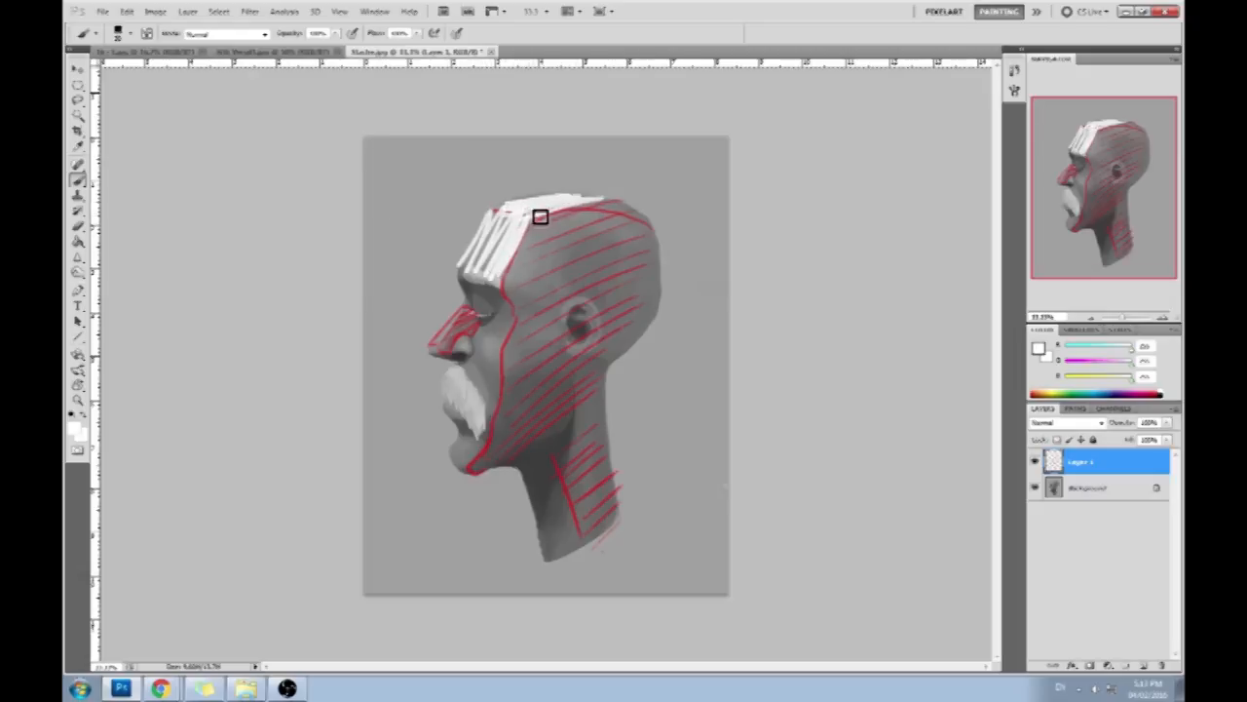
pyautogui.moveTo(481, 287)
pyautogui.mouseDown()
pyautogui.moveTo(448, 345)
pyautogui.moveTo(471, 312)
pyautogui.moveTo(459, 329)
pyautogui.moveTo(469, 382)
pyautogui.moveTo(491, 334)
pyautogui.moveTo(513, 328)
pyautogui.moveTo(498, 334)
pyautogui.mouseUp()
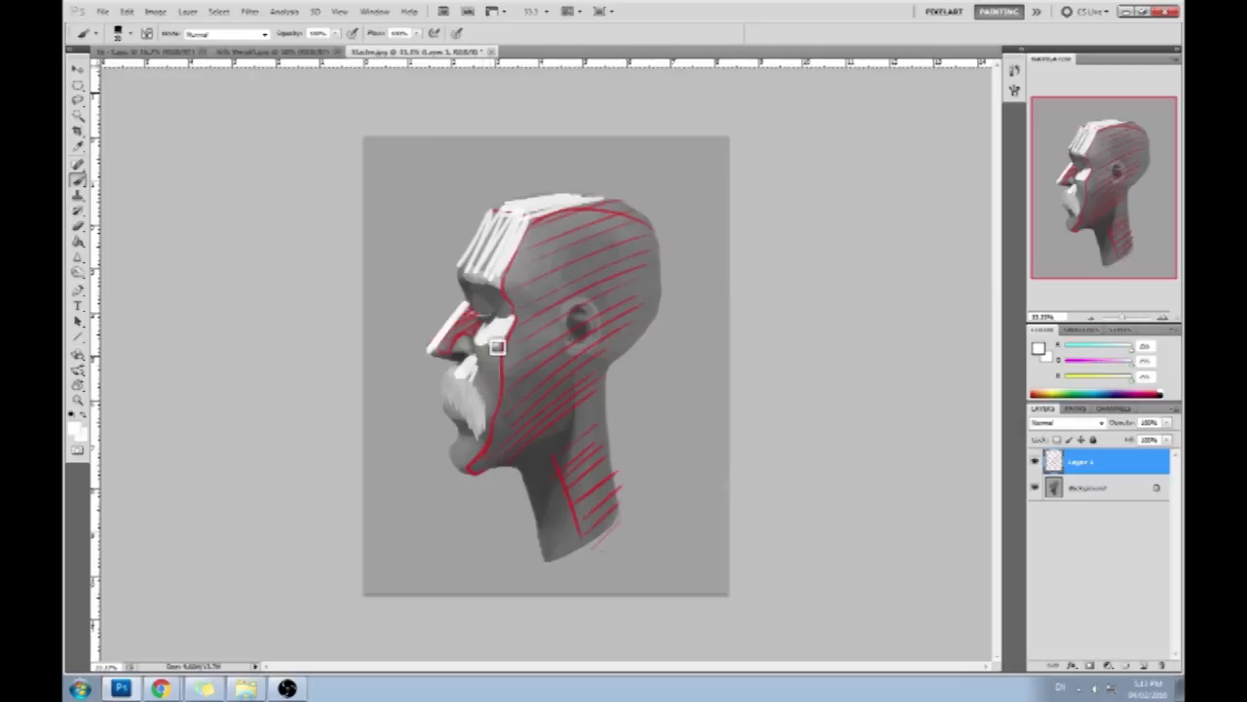
pyautogui.moveTo(472, 390)
pyautogui.mouseDown()
pyautogui.moveTo(464, 427)
pyautogui.moveTo(454, 415)
pyautogui.moveTo(467, 421)
pyautogui.moveTo(458, 458)
pyautogui.moveTo(499, 446)
pyautogui.mouseUp()
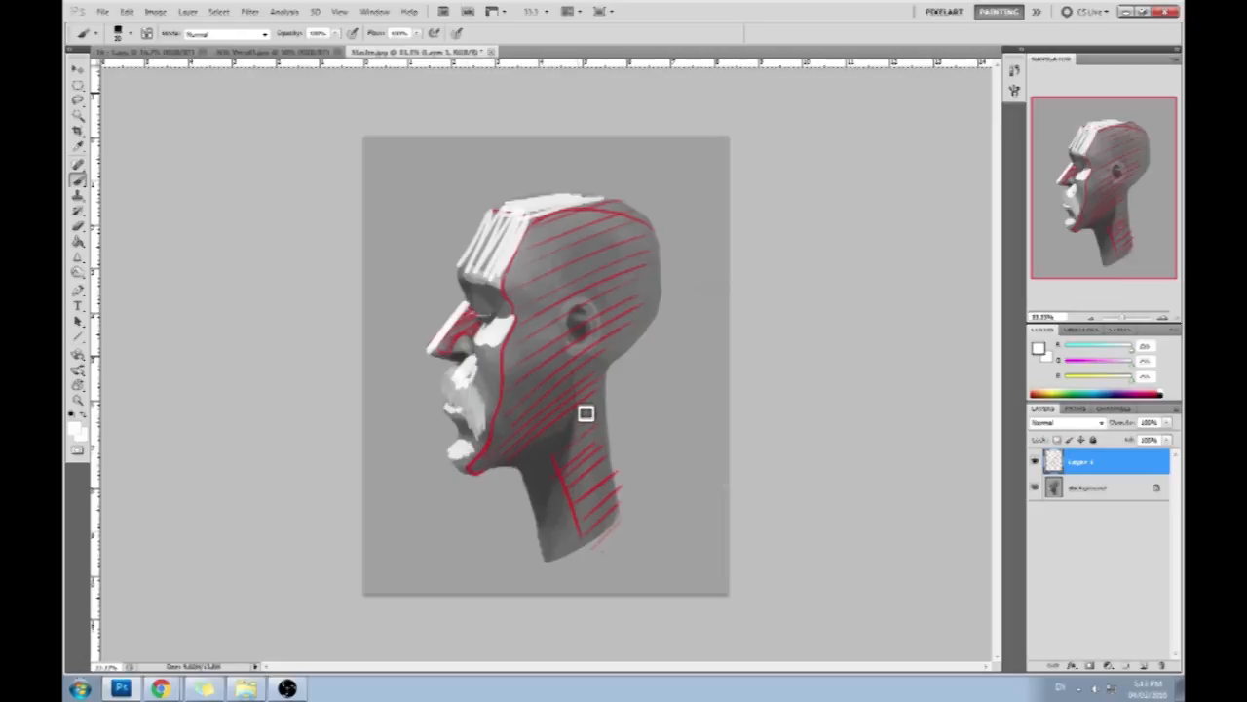
# - Set the foreground colour to cyan and sketch a small round light source with rays reaching the forehead and top of the head
pyautogui.click(1038, 348)
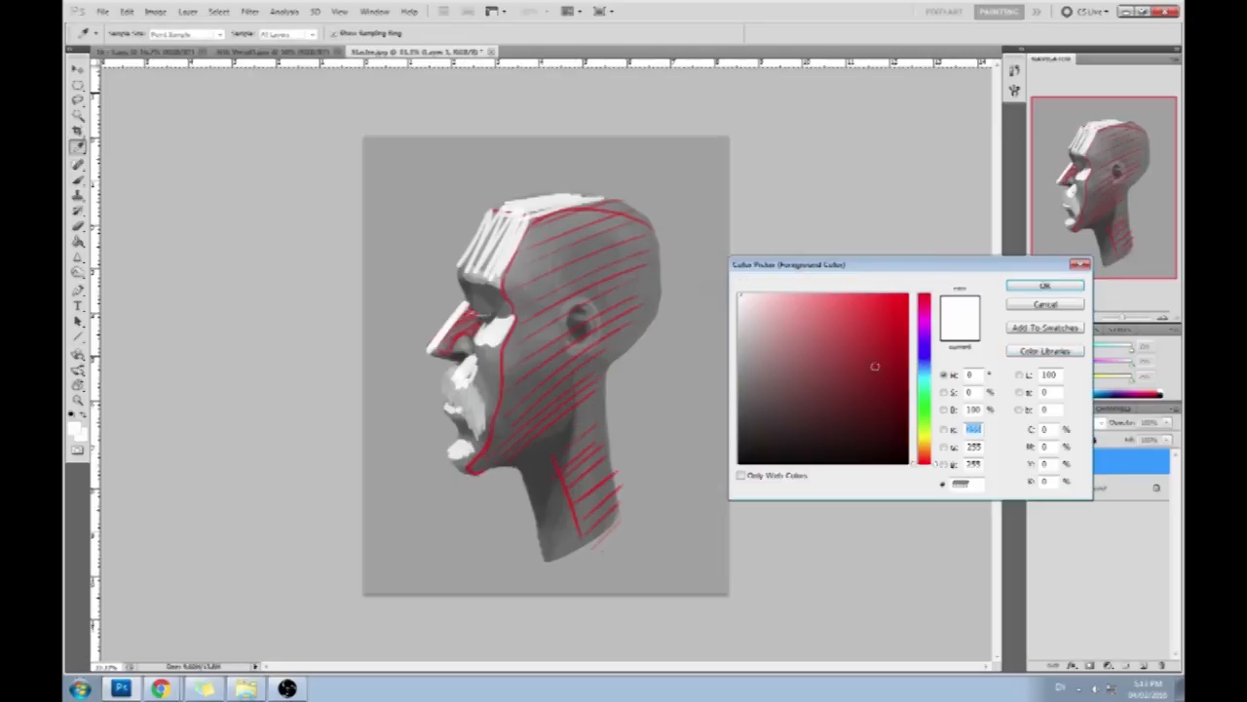
pyautogui.click(920, 358)
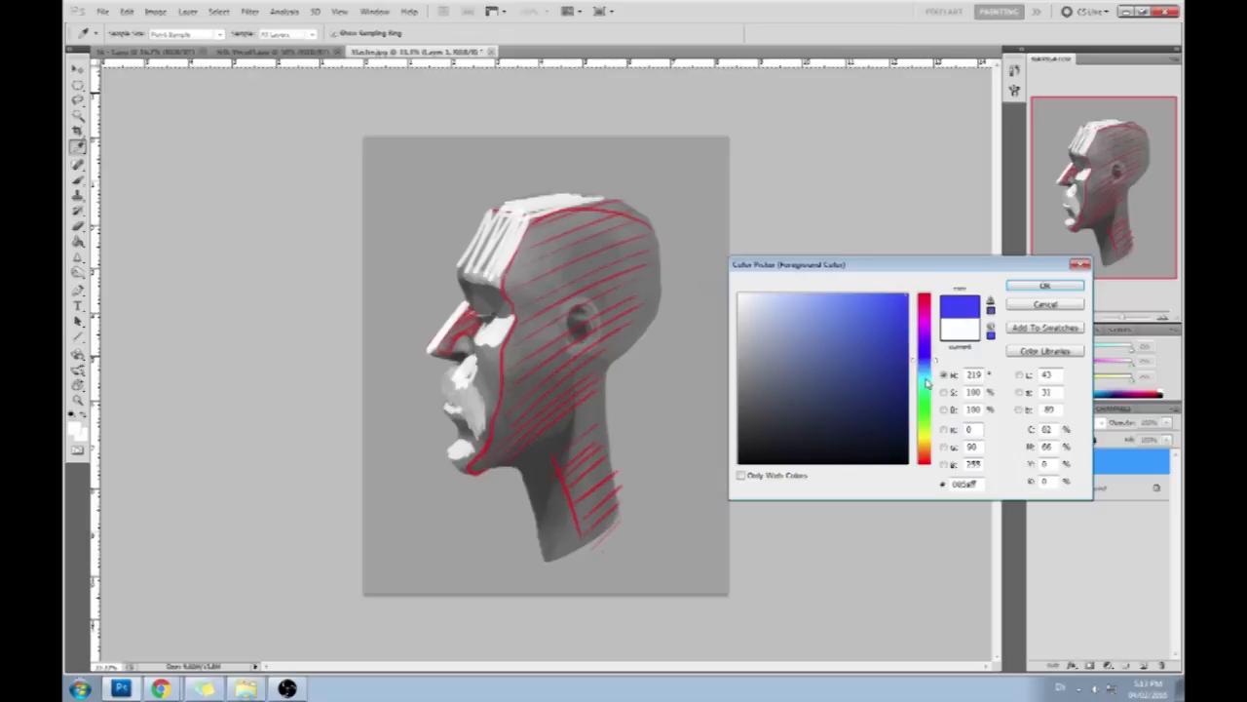
pyautogui.click(927, 381)
pyautogui.click(1043, 286)
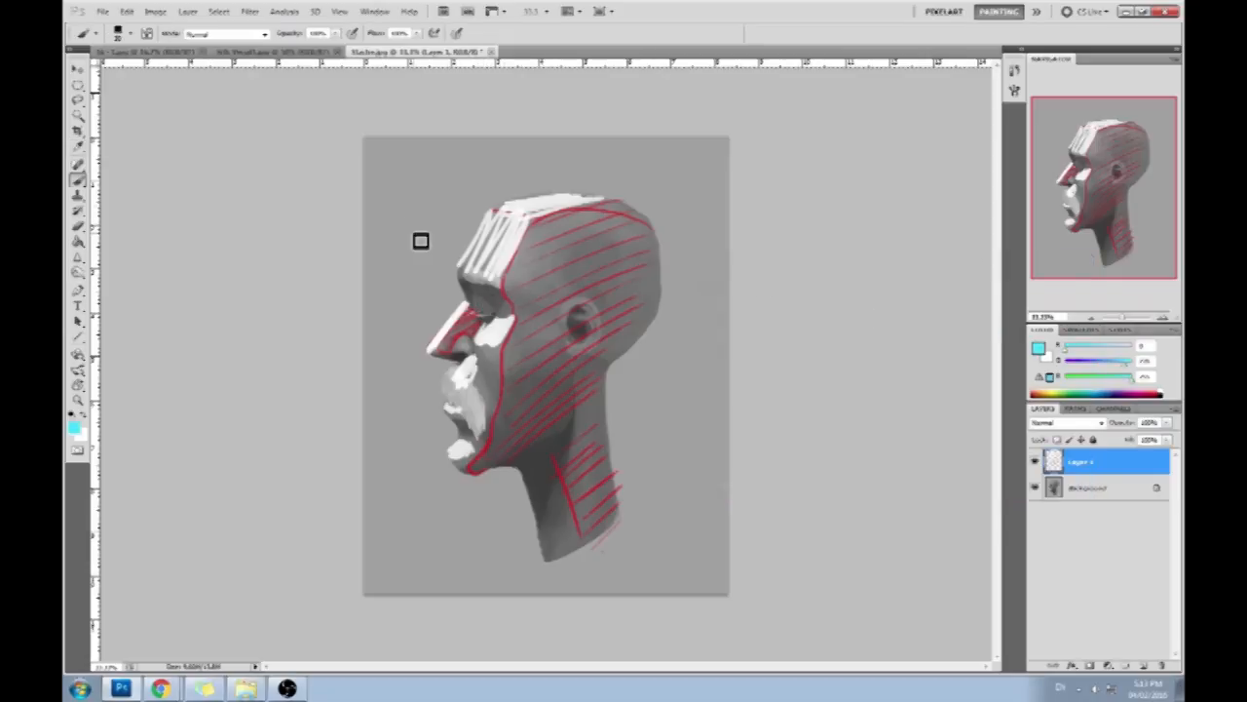
pyautogui.moveTo(423, 162); pyautogui.dragTo(427, 162)
pyautogui.keyDown('shift'); pyautogui.click(464, 289); pyautogui.keyUp('shift')
pyautogui.moveTo(485, 262)
pyautogui.mouseDown()
pyautogui.moveTo(401, 206)
pyautogui.moveTo(459, 180)
pyautogui.moveTo(434, 164)
pyautogui.moveTo(505, 233)
pyautogui.mouseUp()
pyautogui.moveTo(506, 236)
pyautogui.mouseDown()
pyautogui.moveTo(398, 185)
pyautogui.moveTo(530, 211)
pyautogui.moveTo(493, 173)
pyautogui.moveTo(434, 147)
pyautogui.moveTo(725, 238)
pyautogui.mouseUp()
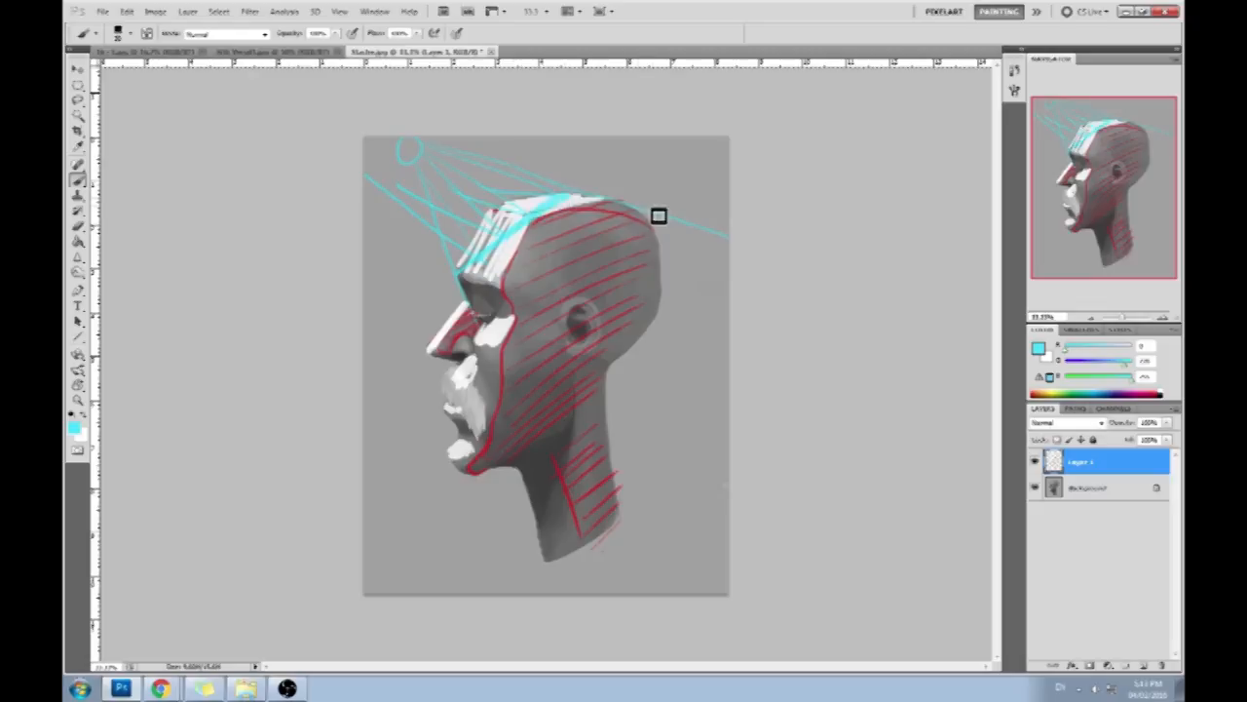
# - Add more cyan rays spreading from the light source past the top of the head and down in front of the face
pyautogui.moveTo(434, 155); pyautogui.dragTo(769, 204)
pyautogui.moveTo(426, 151); pyautogui.dragTo(764, 163)
pyautogui.moveTo(416, 178); pyautogui.dragTo(447, 368)
pyautogui.moveTo(398, 187); pyautogui.dragTo(367, 407)
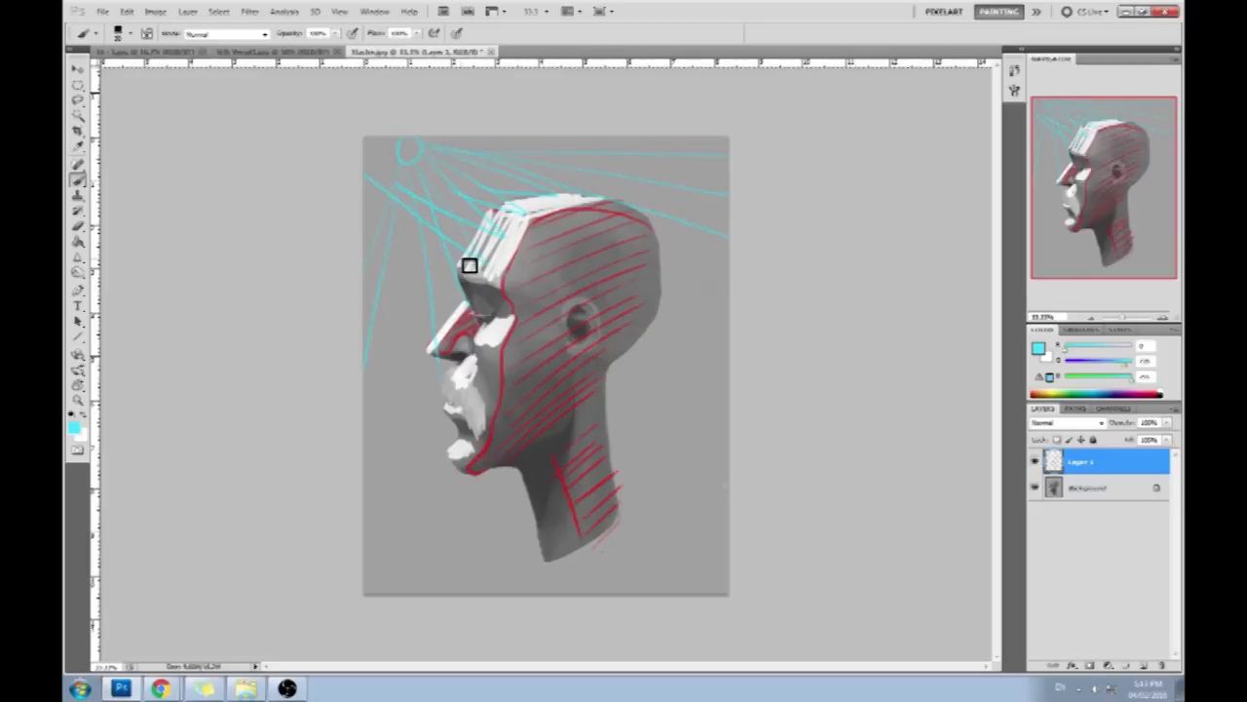
# - Sketch a cyan wavy contour diagram behind the neck and undo it along with the outer light rays
pyautogui.moveTo(693, 324)
pyautogui.mouseDown()
pyautogui.moveTo(665, 371)
pyautogui.moveTo(659, 405)
pyautogui.moveTo(697, 415)
pyautogui.mouseUp()
pyautogui.moveTo(596, 298)
pyautogui.mouseDown()
pyautogui.moveTo(689, 483)
pyautogui.moveTo(705, 462)
pyautogui.moveTo(698, 419)
pyautogui.mouseUp()
pyautogui.hotkey('ctrl', 'z')
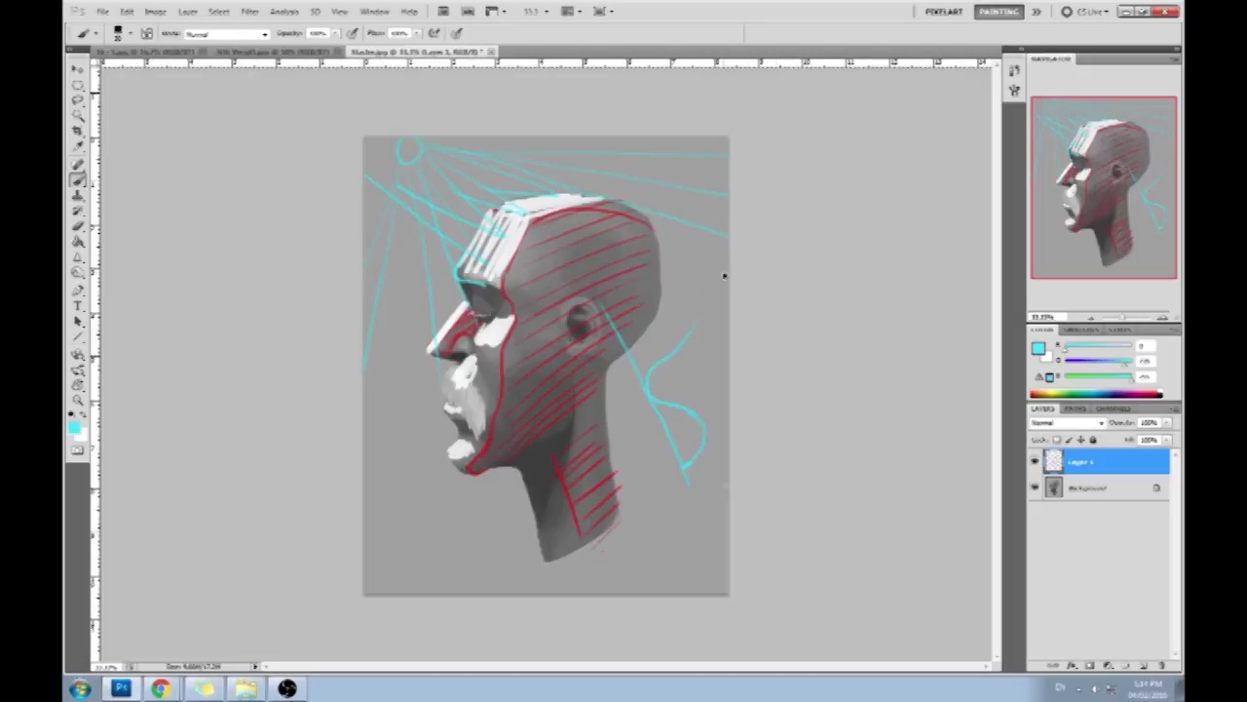
pyautogui.hotkey('ctrl', 'z')
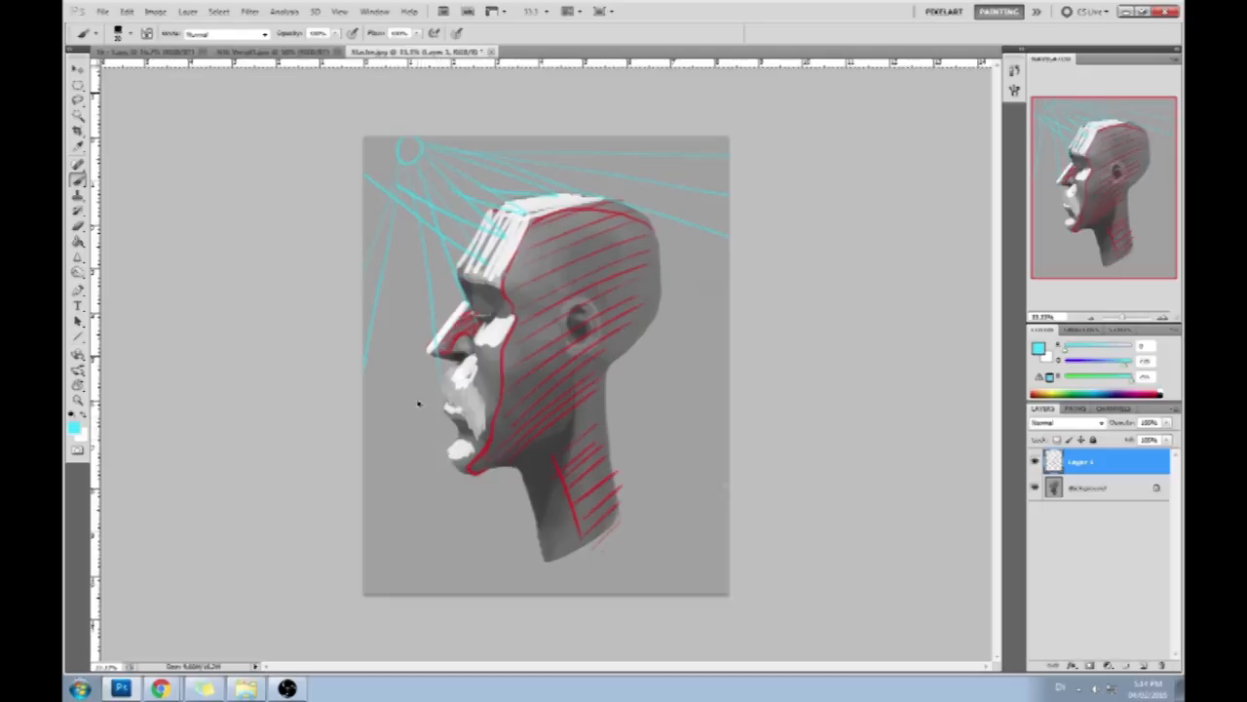
# - Delete the annotated layer and create a new empty layer above the Background
pyautogui.click(1161, 666)
pyautogui.click(1144, 665)
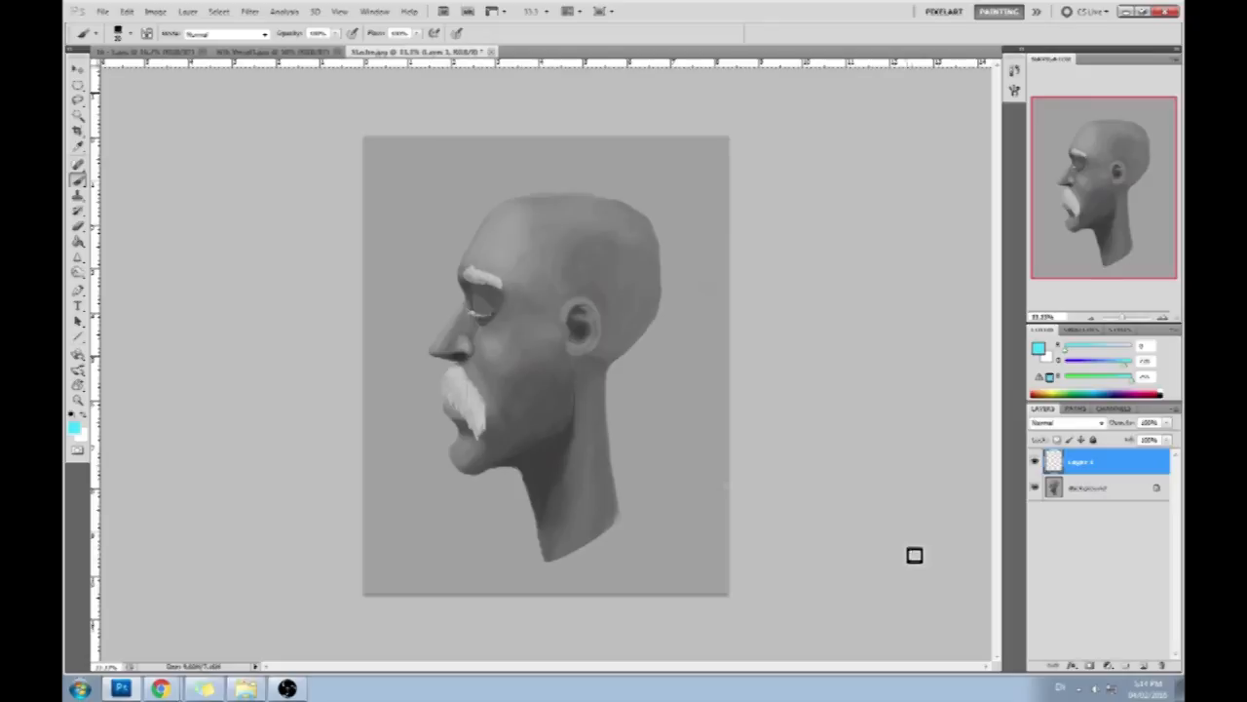
# - Try a cyan line along the edge between the side plane and the forehead and top of the head, and undo it
pyautogui.moveTo(543, 224)
pyautogui.mouseDown()
pyautogui.moveTo(497, 282)
pyautogui.moveTo(659, 231)
pyautogui.mouseUp()
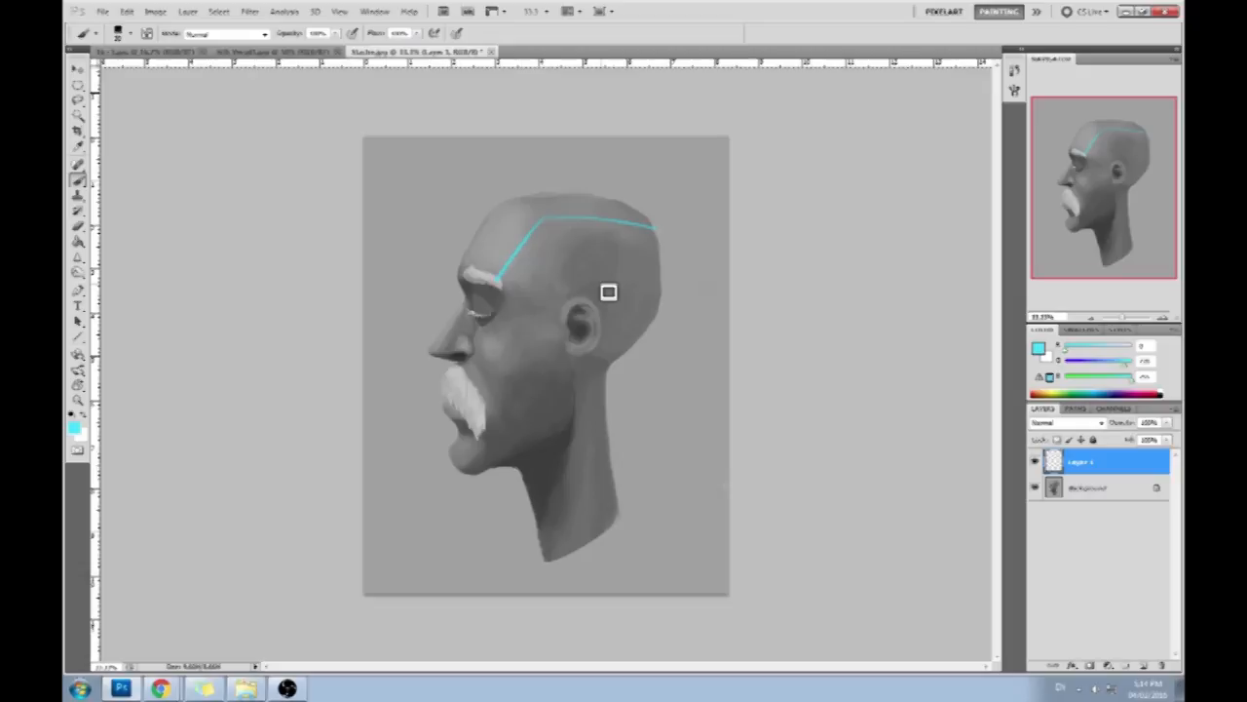
pyautogui.hotkey('ctrl', 'alt', 'z')
pyautogui.hotkey('ctrl', 'alt', 'z')
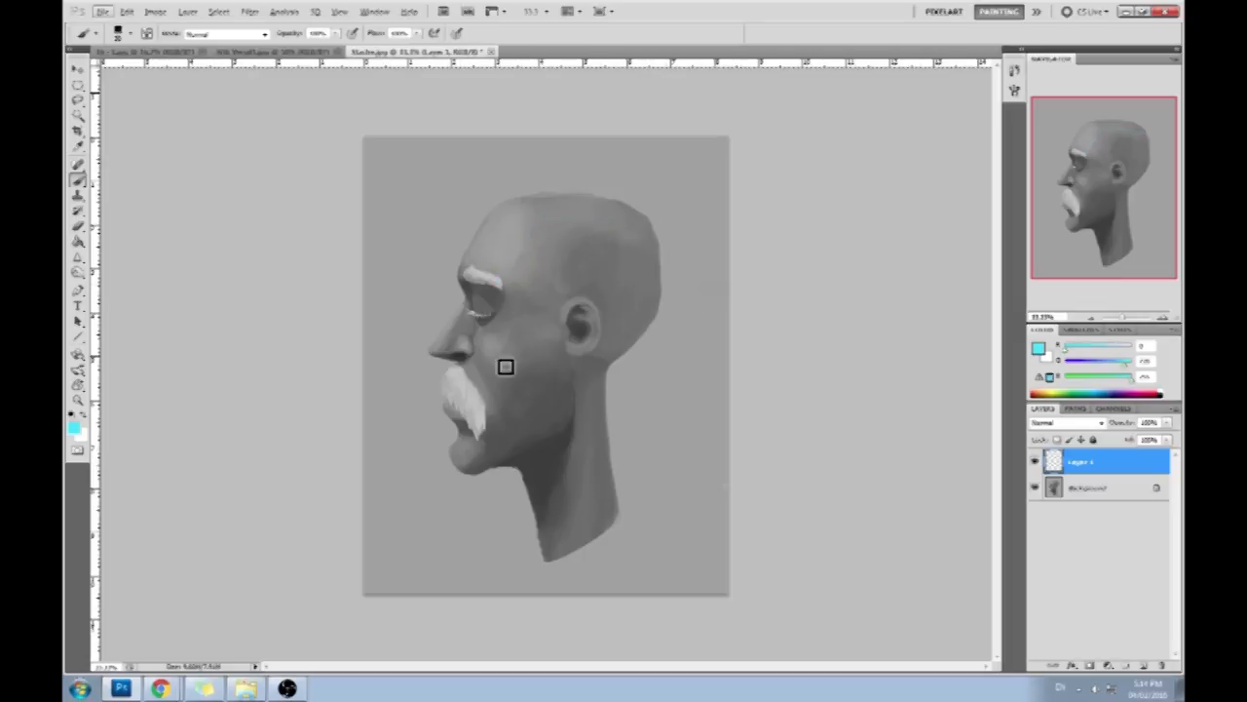
# - Choose a textured brush preset from further down the brush preset list
pyautogui.rightClick(502, 295)
pyautogui.moveTo(715, 359); pyautogui.dragTo(715, 635)
pyautogui.click(600, 543)
pyautogui.click(414, 309)
# - Make the Background layer active and select the backdrop around the head with the Magic Wand
pyautogui.click(78, 116)
pyautogui.click(499, 215)
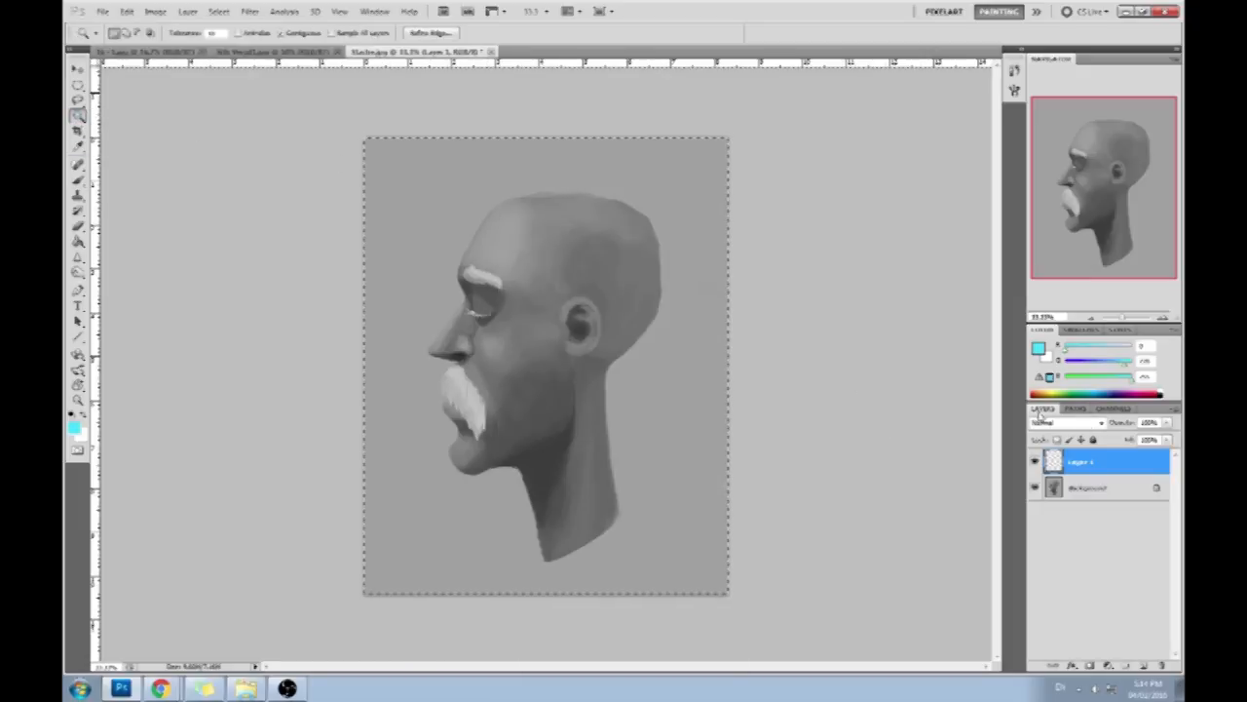
pyautogui.click(1060, 488)
pyautogui.click(676, 438)
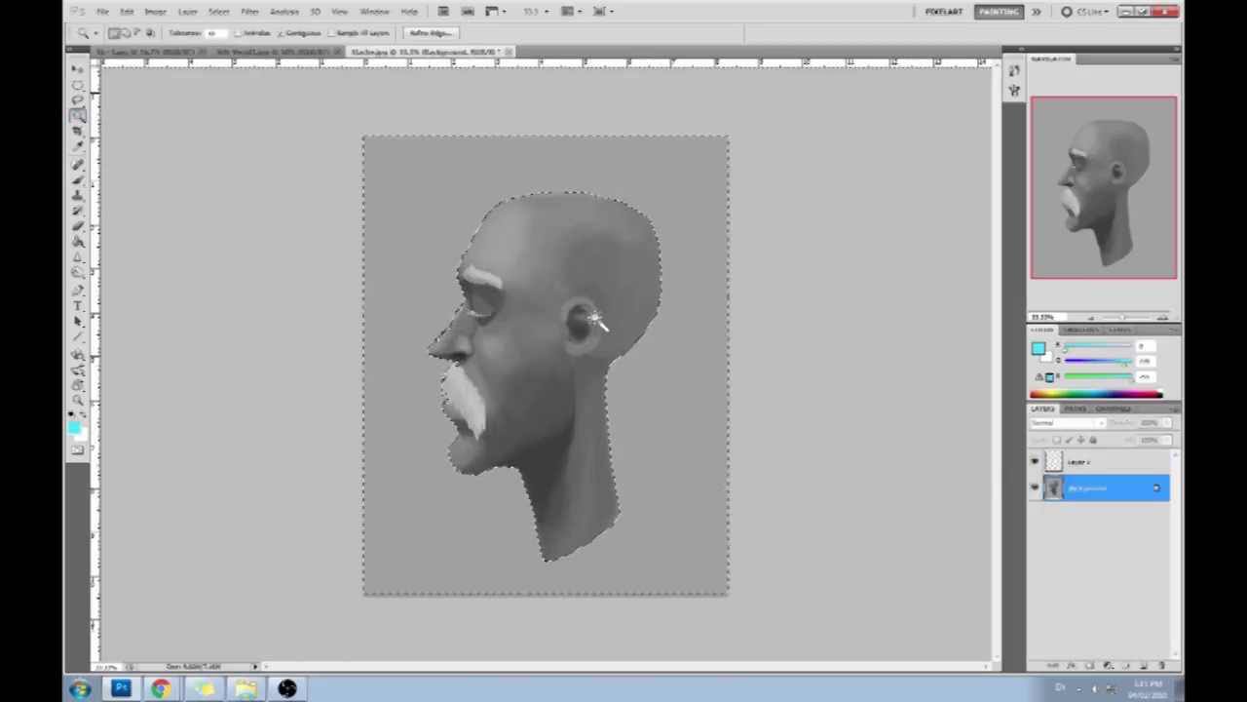
pyautogui.hotkey('ctrl', '+')
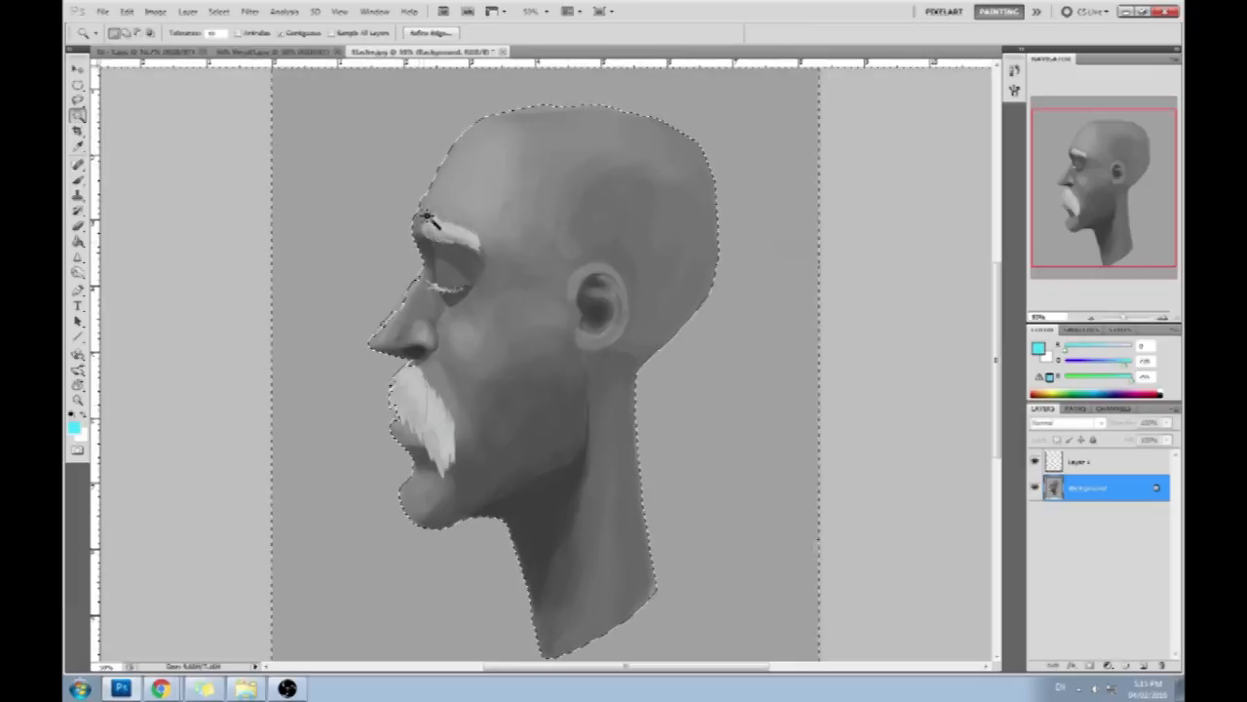
# - Set the Magic Wand tolerance to 5, reselect the backdrop to test the edge around the head, and clear the selection
pyautogui.doubleClick(212, 35)
pyautogui.write('5')
pyautogui.click(764, 333)
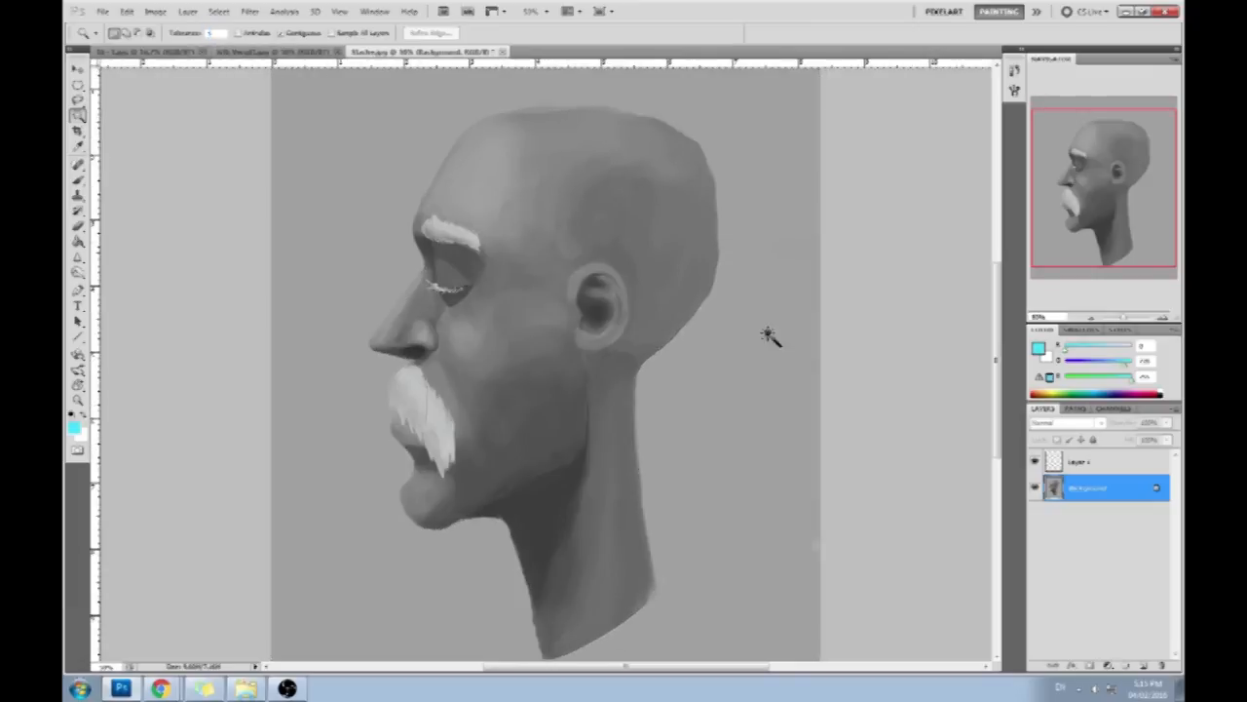
pyautogui.click(762, 357)
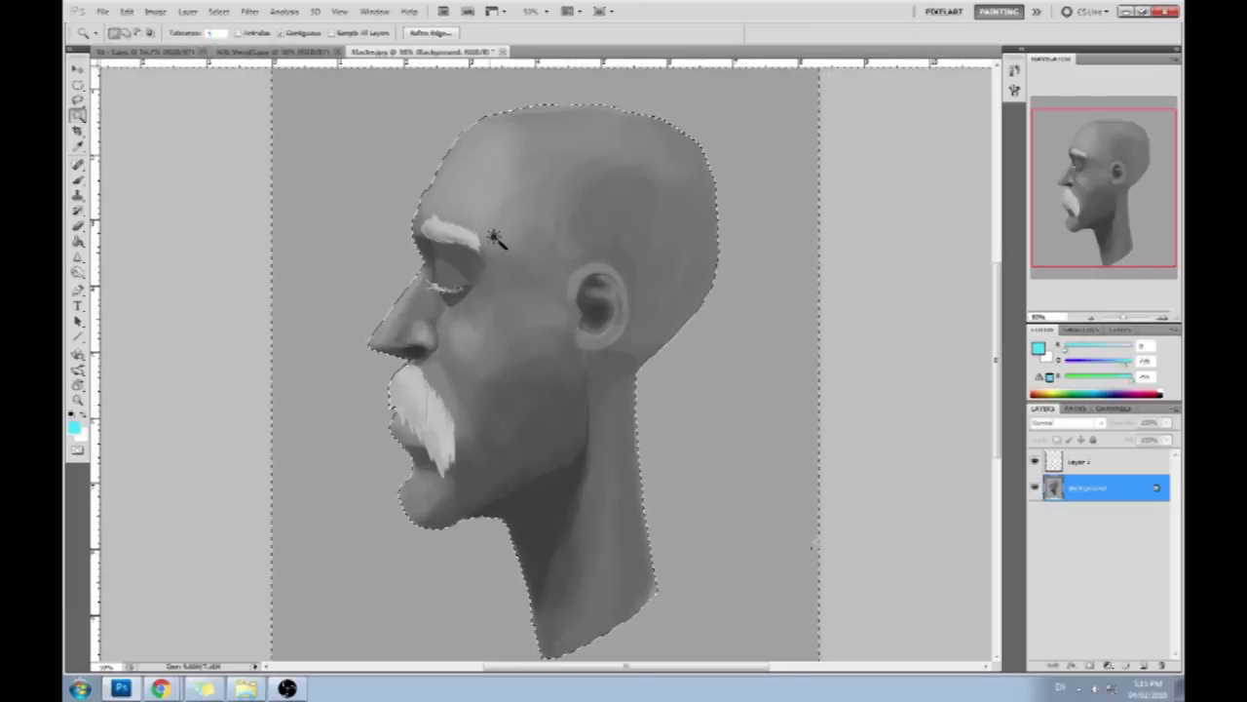
pyautogui.hotkey('ctrl', '-')
pyautogui.hotkey('ctrl', 'd')
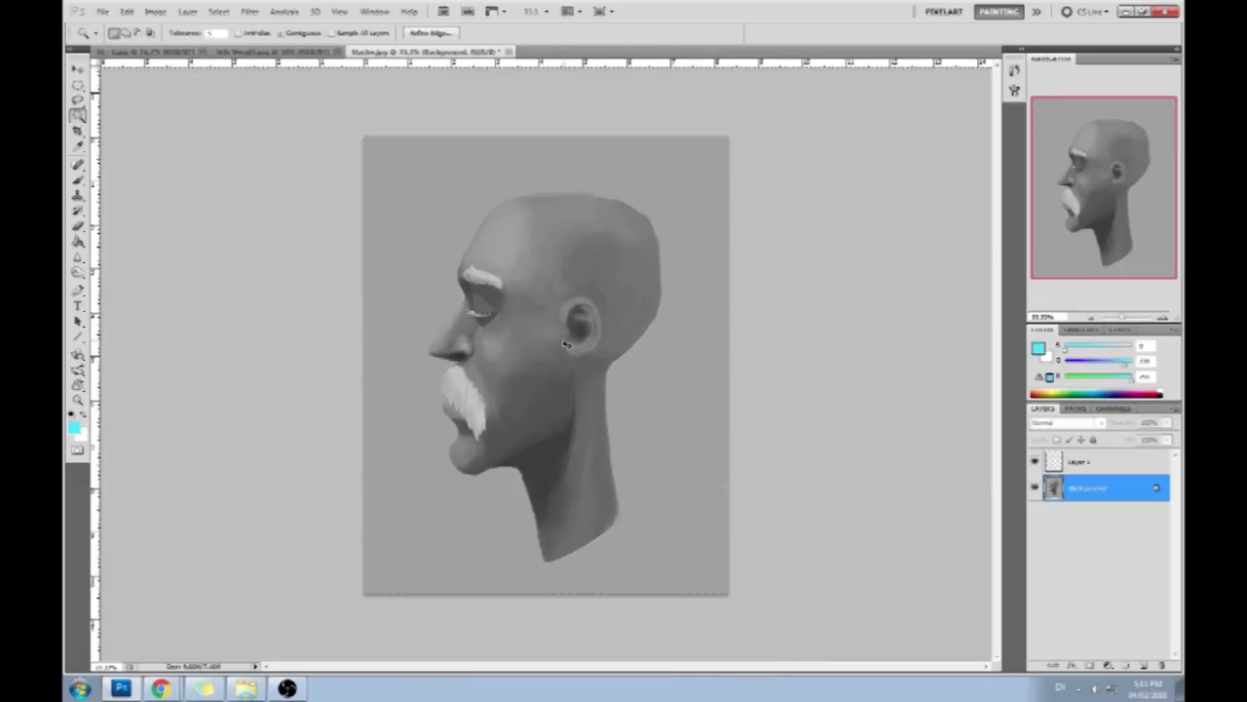
# - Lower the Brush opacity, sample light gray from the moustache, and add a new layer above the Background
pyautogui.press('b')
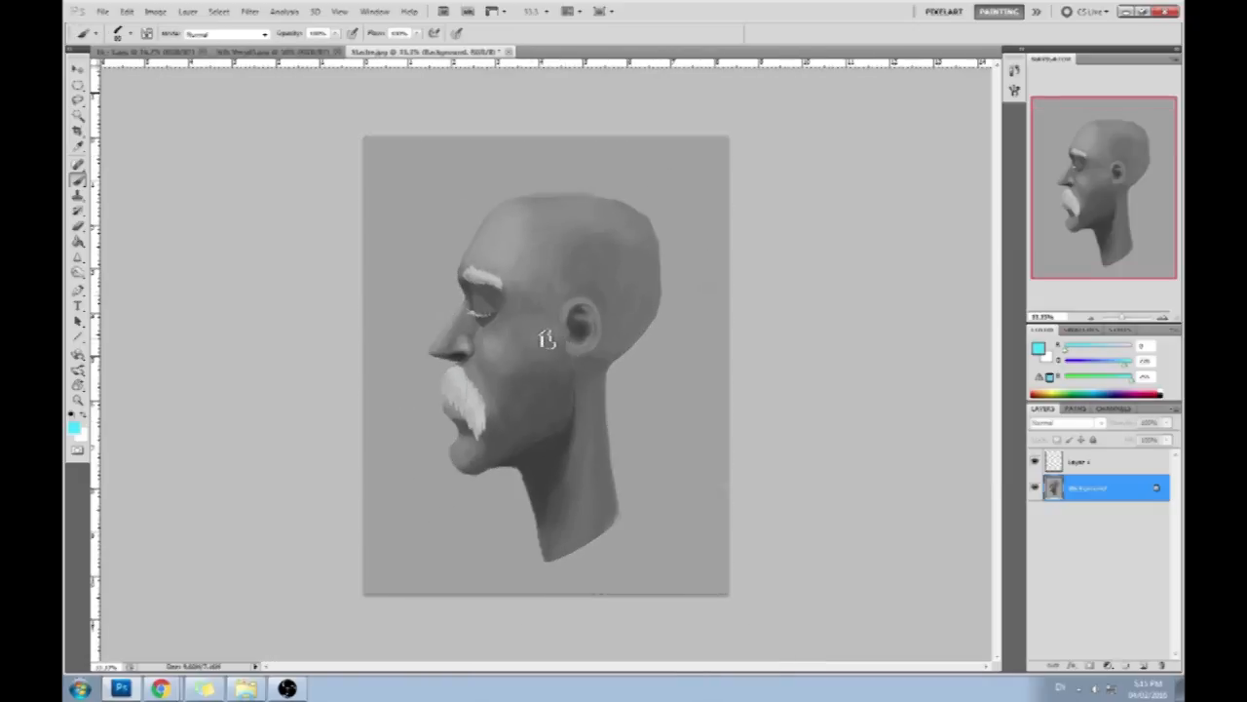
pyautogui.press('5')
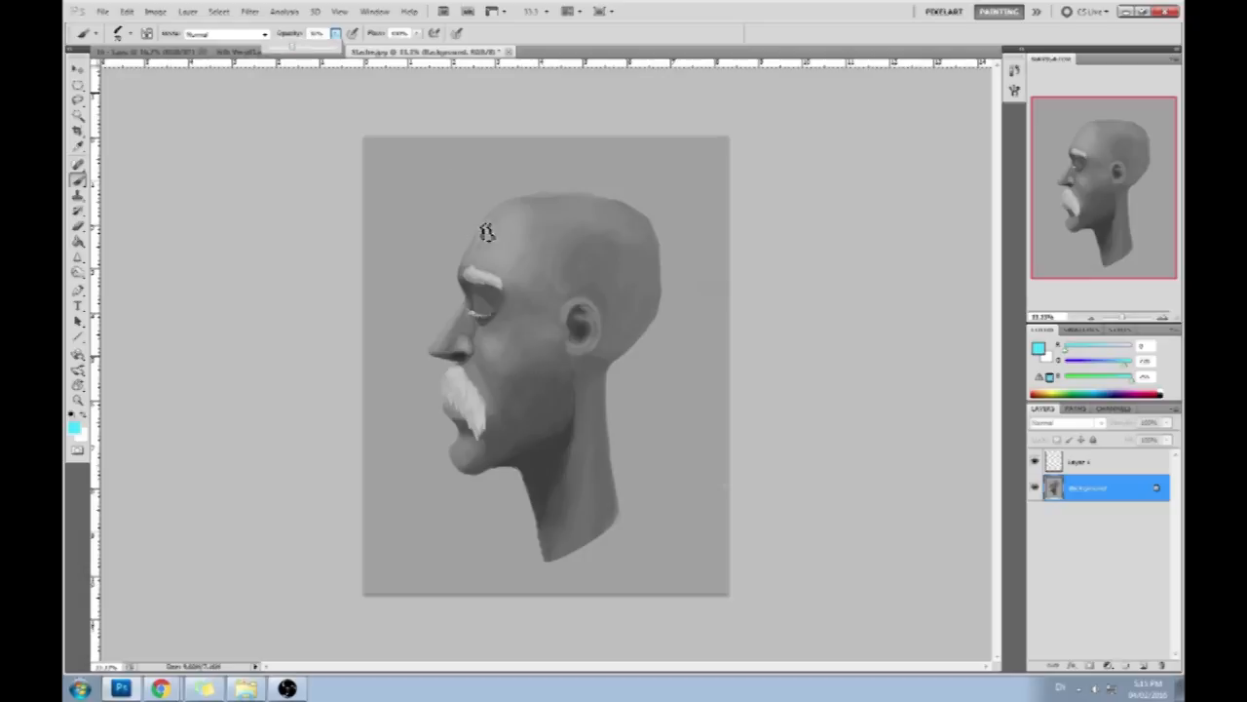
pyautogui.keyDown('alt'); pyautogui.click(467, 376); pyautogui.keyUp('alt')
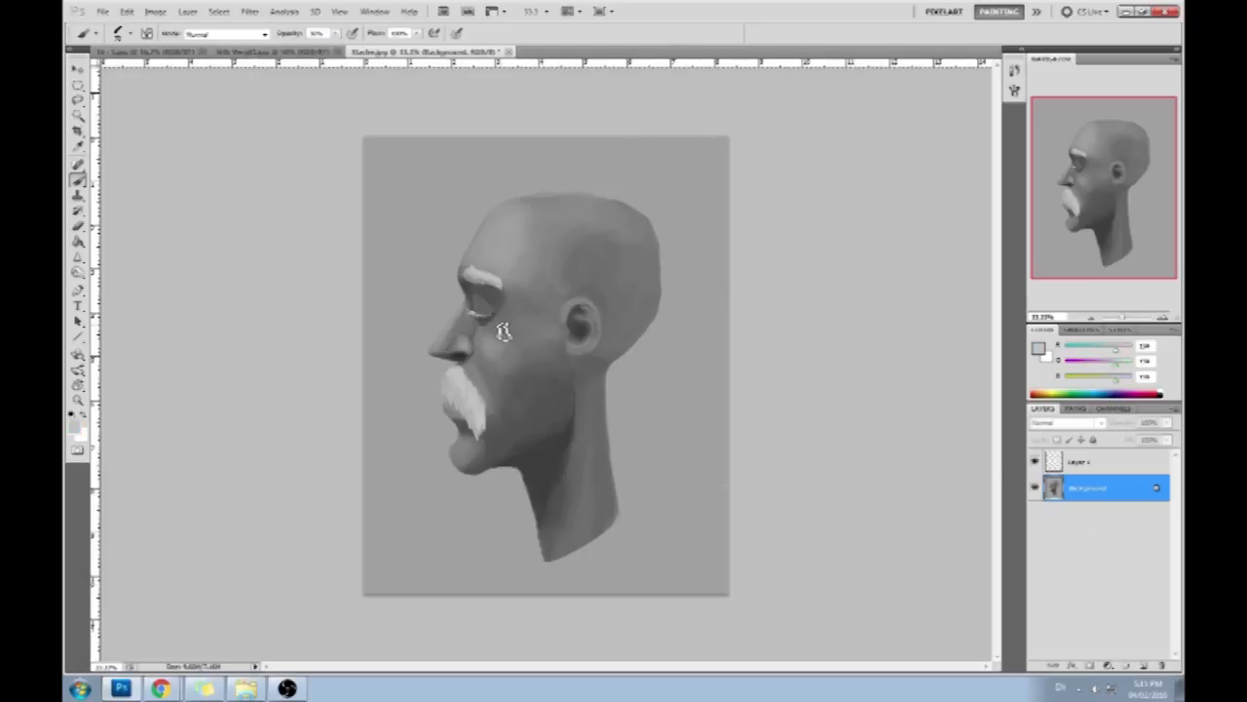
pyautogui.click(1145, 666)
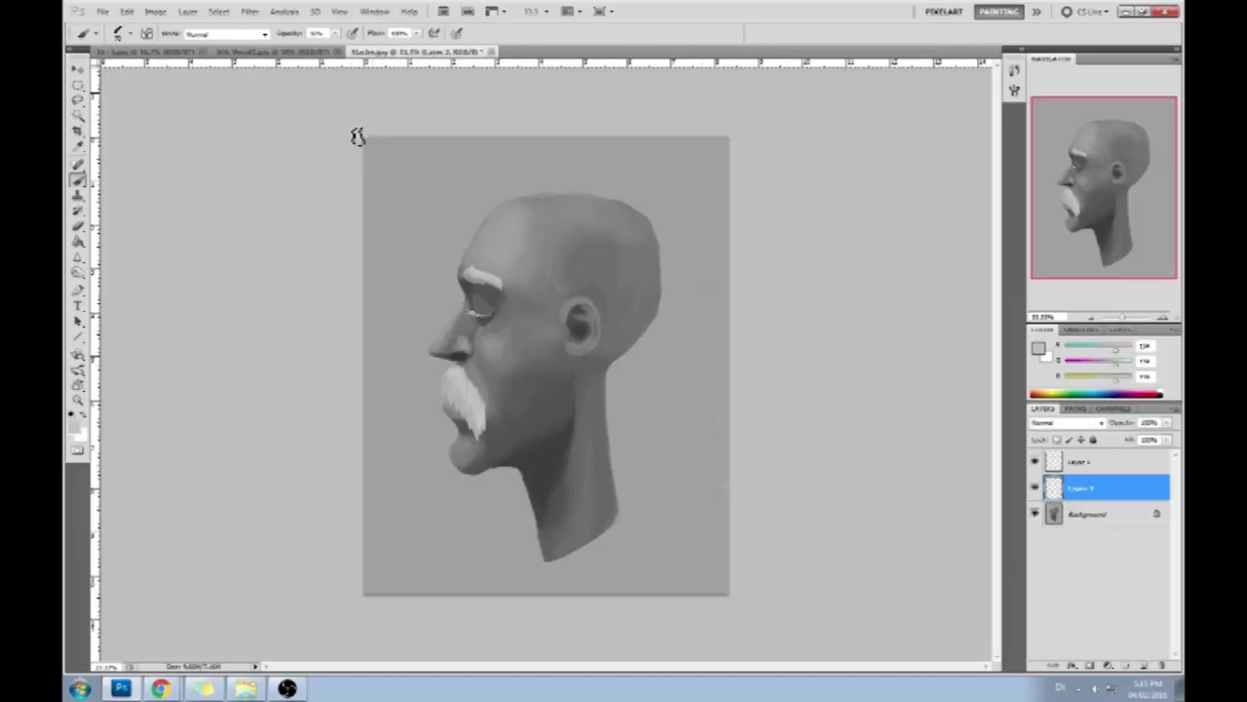
# - Sample the moustache's light gray and choose the solid, square-tipped brush preset
pyautogui.keyDown('alt'); pyautogui.click(468, 377); pyautogui.keyUp('alt')
pyautogui.rightClick(527, 294)
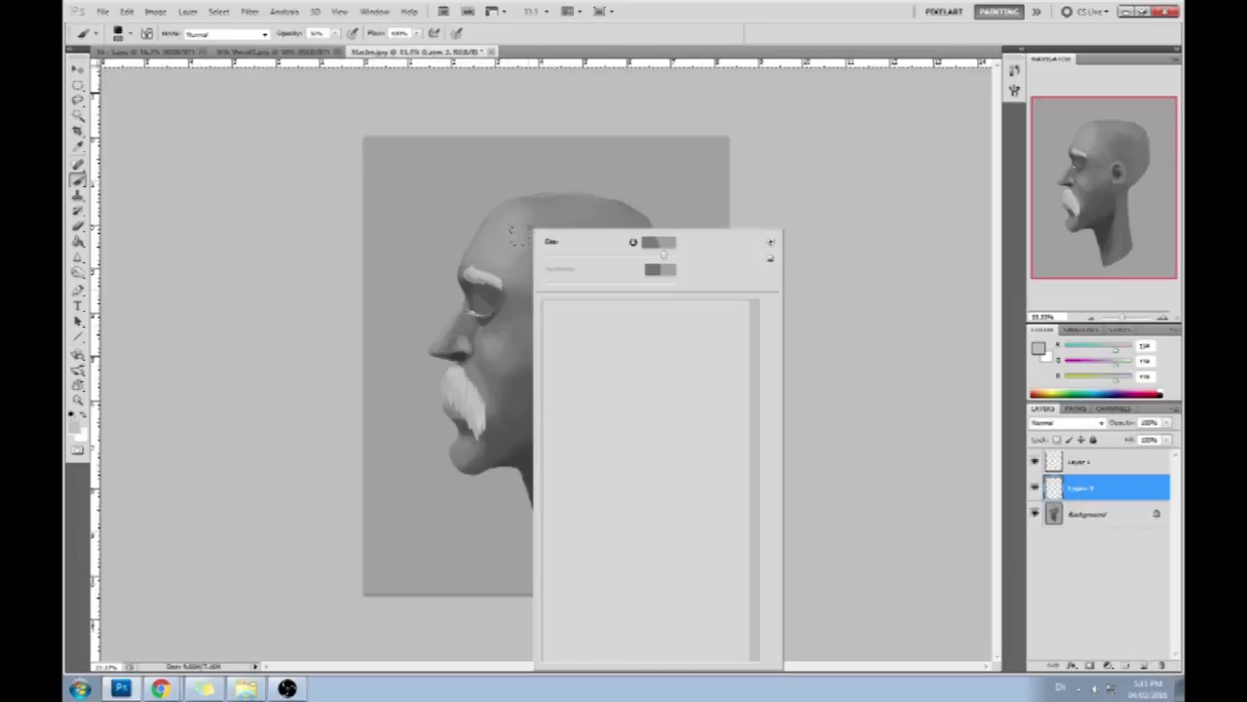
pyautogui.click(821, 195)
# - Invert the backdrop selection so only the head is selected, and return to the Brush
pyautogui.press('m')
pyautogui.rightClick(555, 308)
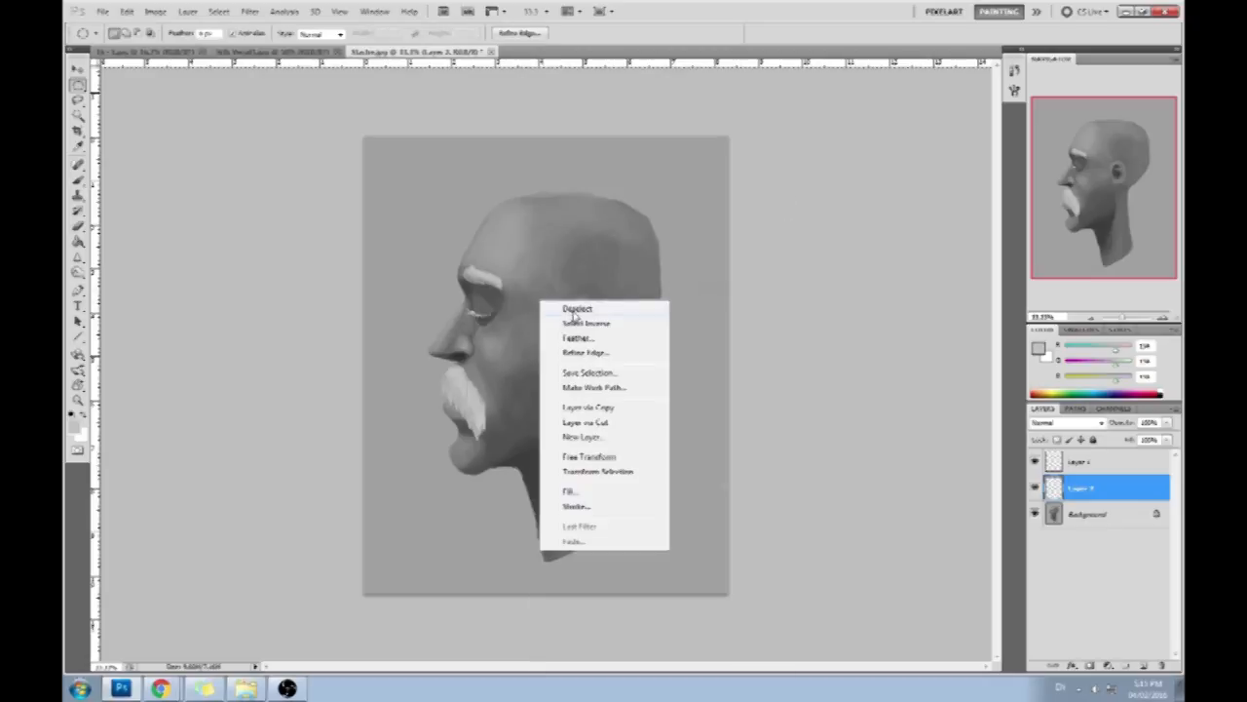
pyautogui.click(577, 321)
pyautogui.press('b')
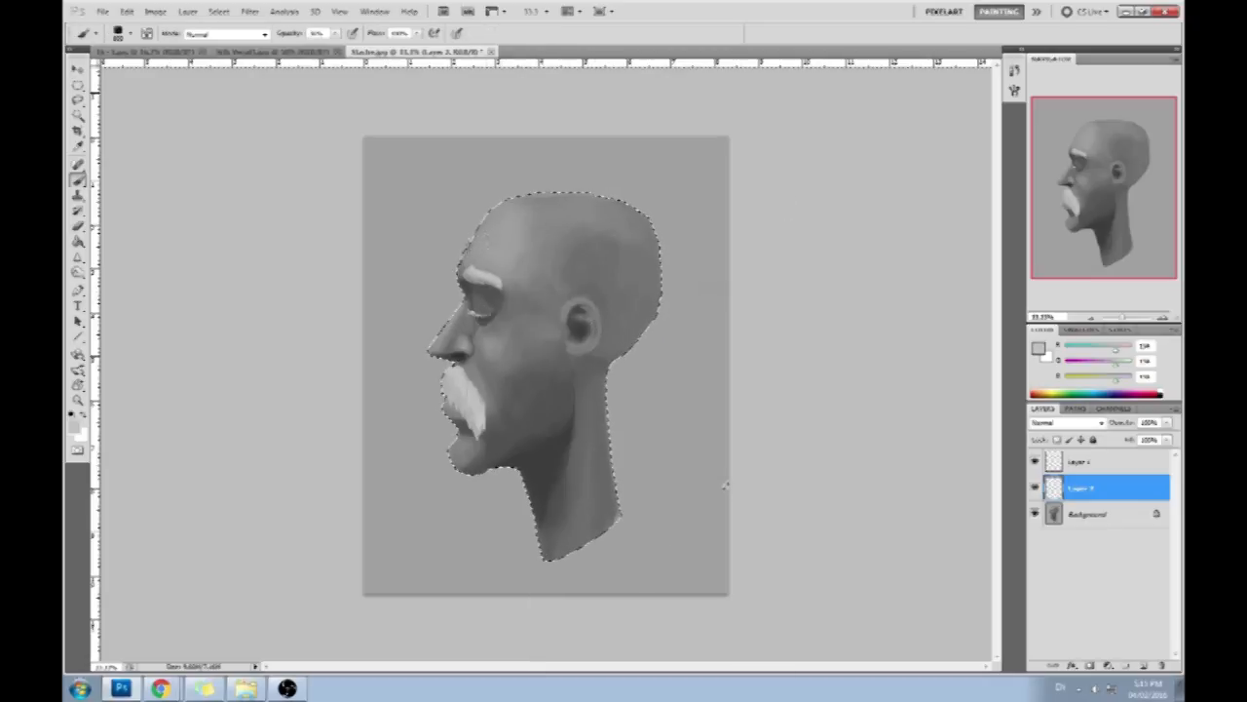
# - Reduce the brush size, raise the brush opacity to 70%, and hide the selection outline around the head
pyautogui.press('[')
pyautogui.press('[')
pyautogui.click(335, 35)
pyautogui.moveTo(338, 46); pyautogui.dragTo(364, 46)
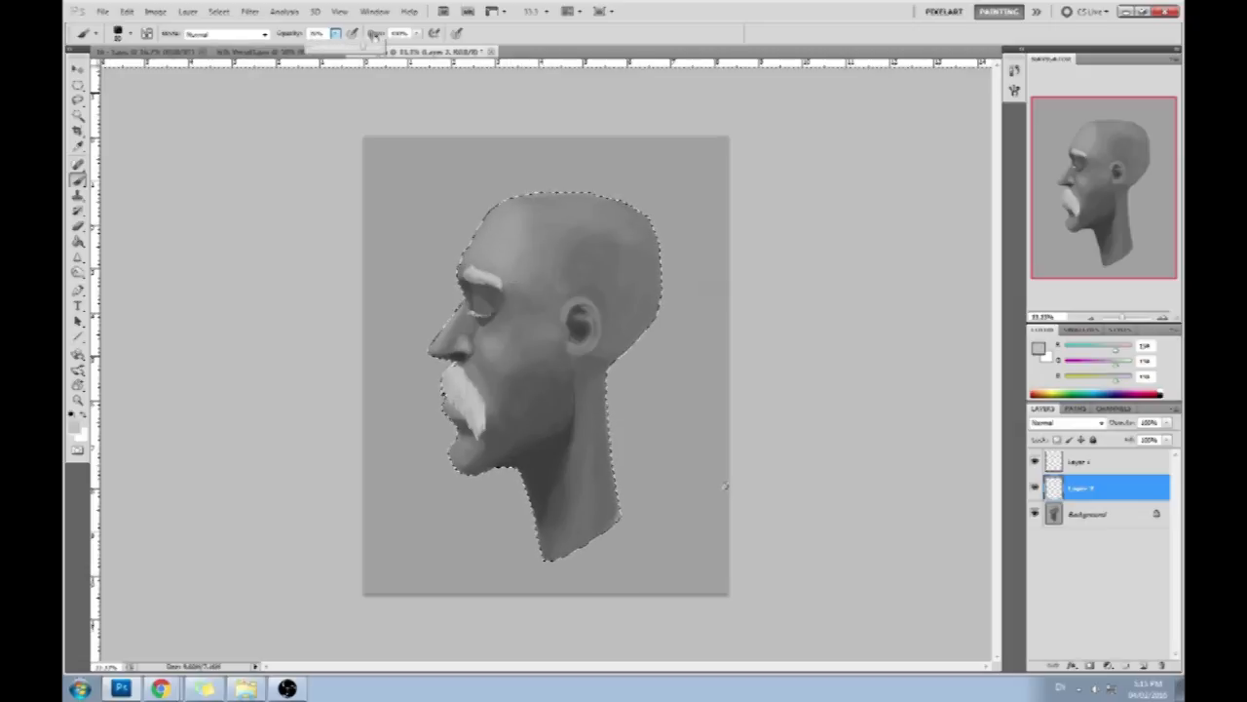
pyautogui.hotkey('ctrl', 'd')
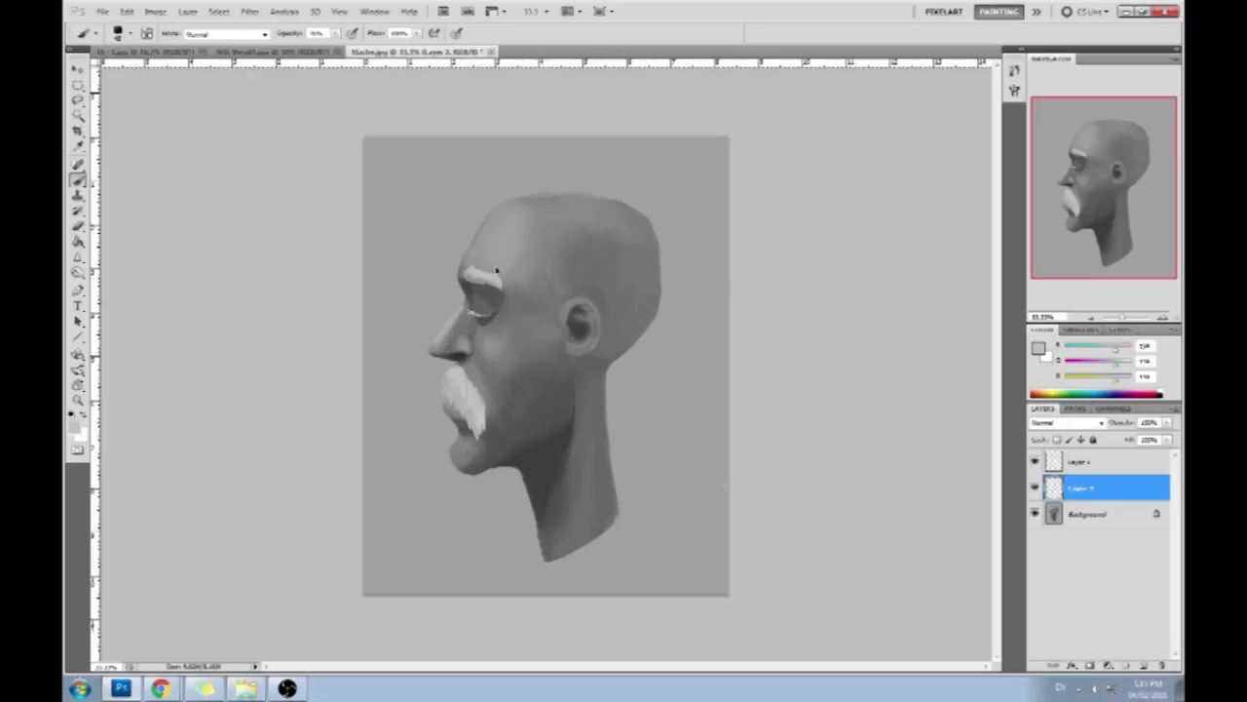
# - Try light gray diagonal strokes across the cheek, temple and side of the head, and undo them
pyautogui.moveTo(535, 302); pyautogui.dragTo(508, 330)
pyautogui.moveTo(617, 265); pyautogui.dragTo(494, 390)
pyautogui.moveTo(562, 292)
pyautogui.mouseDown()
pyautogui.moveTo(540, 270)
pyautogui.moveTo(563, 242)
pyautogui.mouseUp()
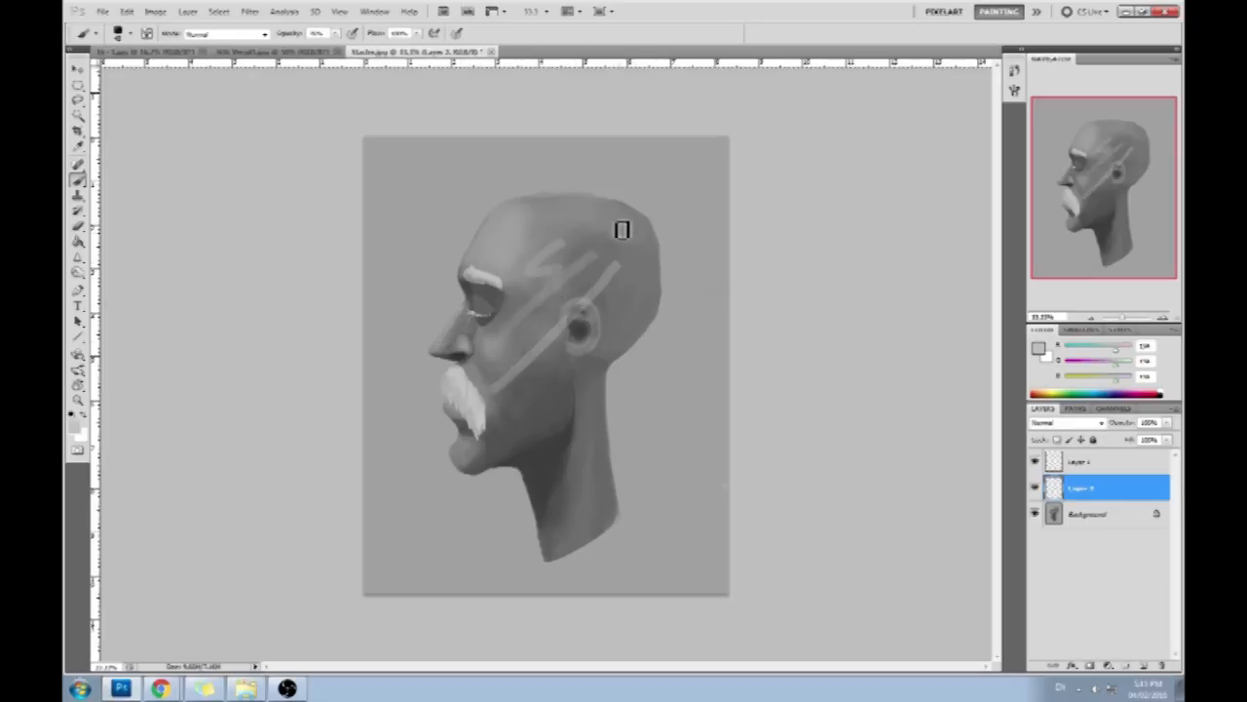
pyautogui.hotkey('ctrl', 'alt', 'z')
pyautogui.hotkey('ctrl', 'alt', 'z')
pyautogui.hotkey('ctrl', 'alt', 'z')
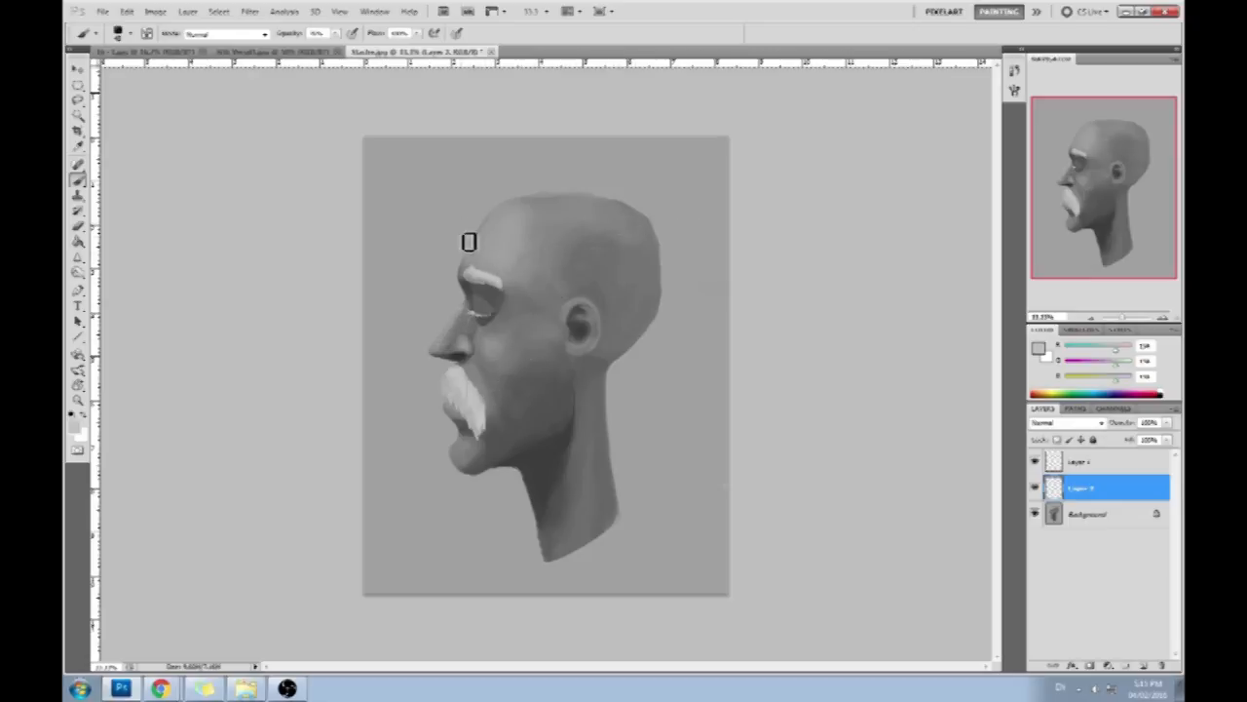
# - Set the foreground color to gray c3c3c3 and paint a lighter plane on the forehead
pyautogui.keyDown('alt'); pyautogui.click(521, 160); pyautogui.keyUp('alt')
pyautogui.click(1038, 349)
pyautogui.click(741, 335)
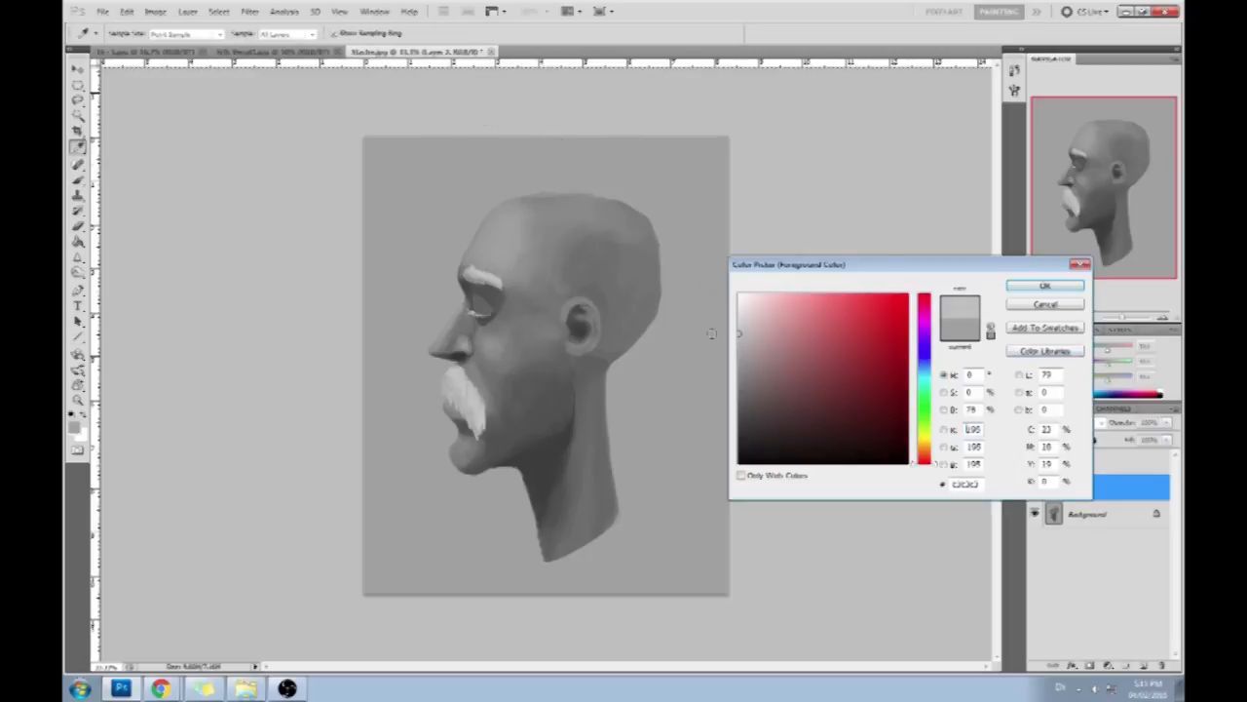
pyautogui.click(1040, 283)
pyautogui.moveTo(474, 226); pyautogui.dragTo(515, 240)
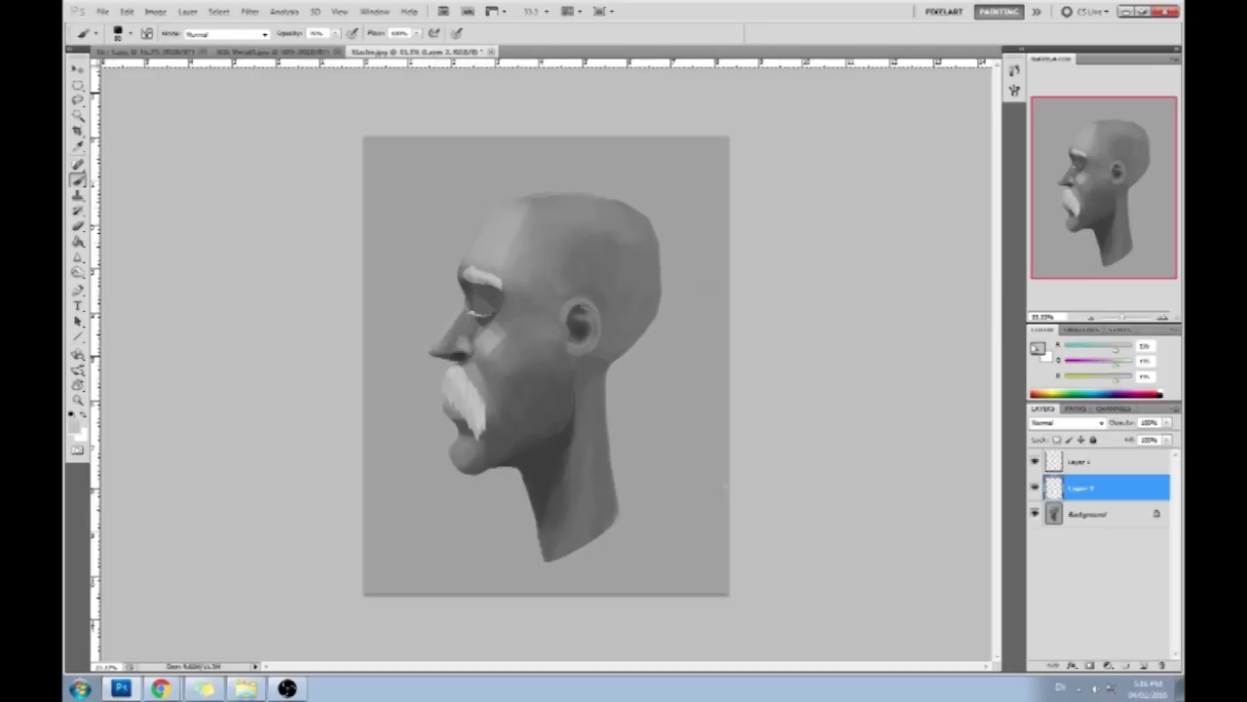
# - Set the foreground color to light gray dadada and brighten the front edge of the forehead with a larger brush
pyautogui.click(1037, 345)
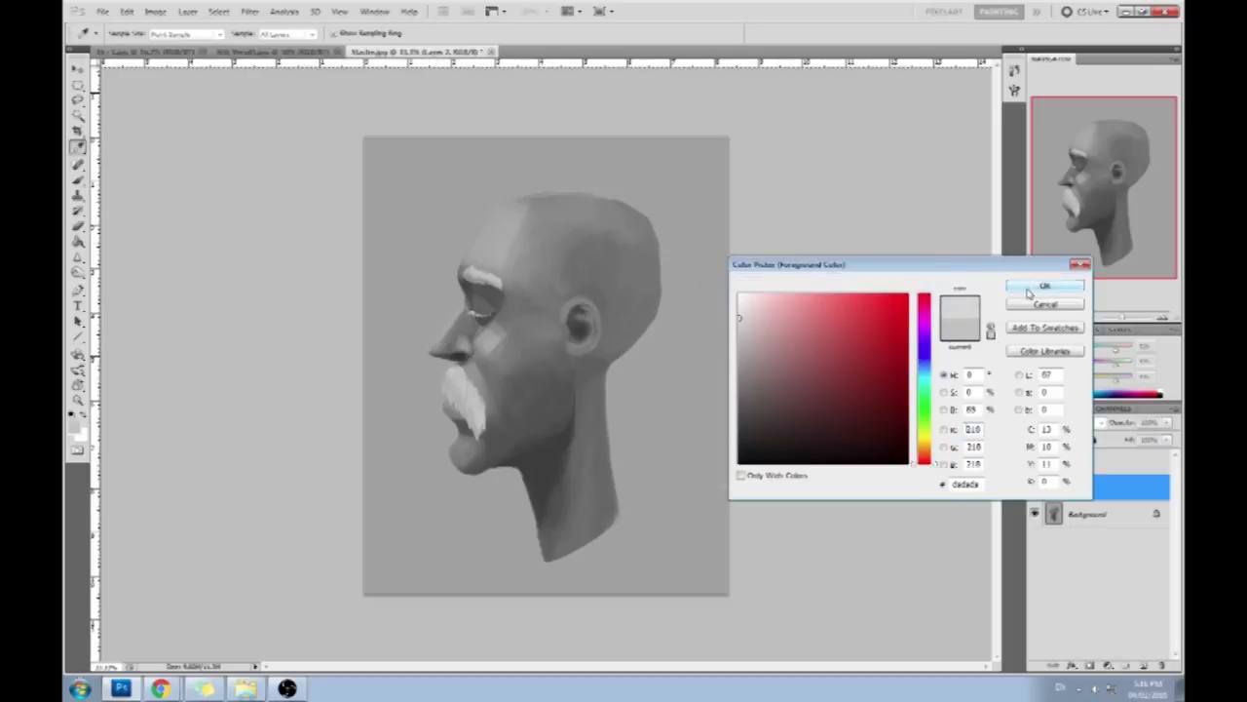
pyautogui.click(1028, 293)
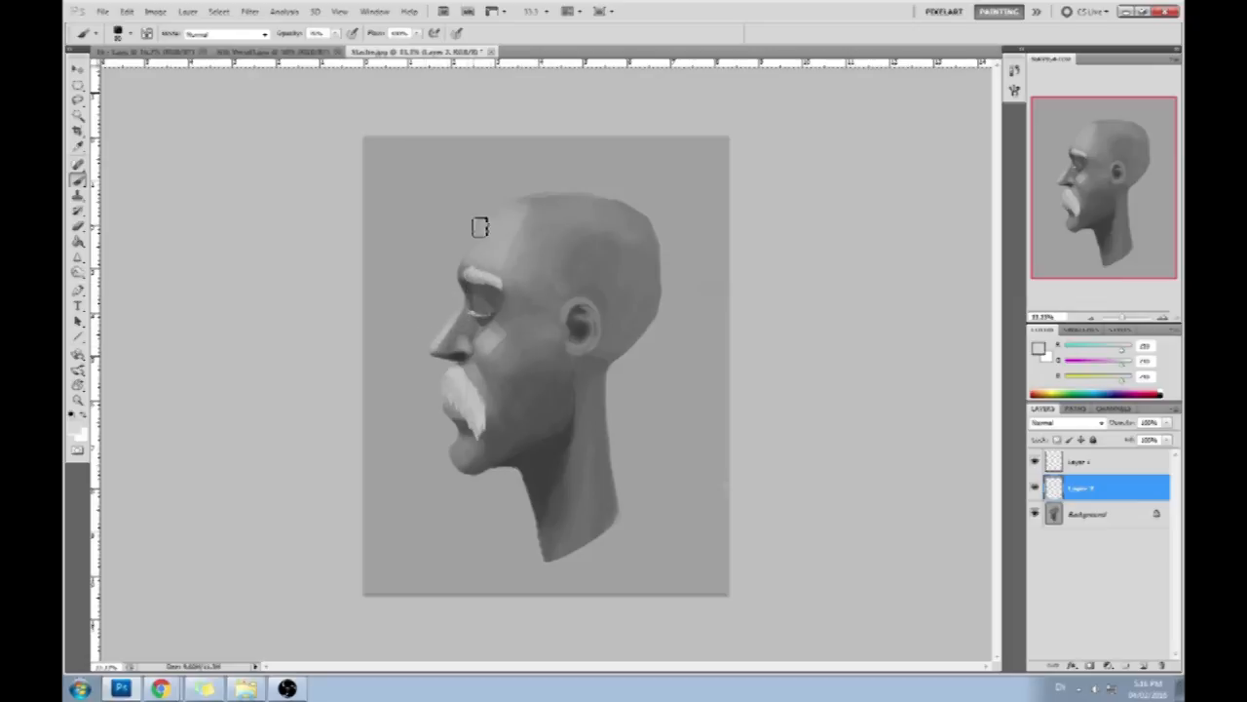
pyautogui.press('alt')
pyautogui.press(']')
pyautogui.press(']')
pyautogui.moveTo(476, 215); pyautogui.dragTo(471, 261)
pyautogui.hotkey('ctrl', 'z')
pyautogui.moveTo(490, 207); pyautogui.dragTo(472, 256)
# - Paint the lower lip, chin and jaw below the moustache with sampled grays and a smaller brush
pyautogui.press('[')
pyautogui.moveTo(467, 446)
pyautogui.mouseDown()
pyautogui.moveTo(446, 493)
pyautogui.moveTo(455, 456)
pyautogui.mouseUp()
pyautogui.keyDown('alt'); pyautogui.click(468, 436); pyautogui.keyUp('alt')
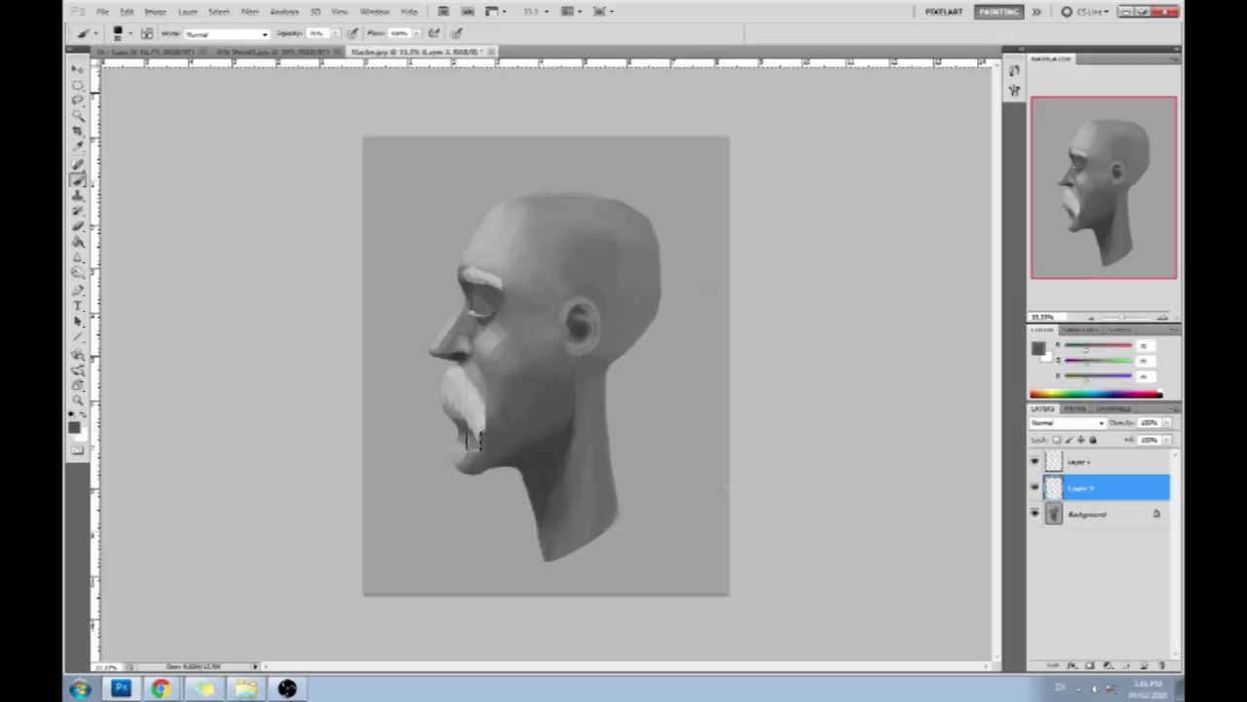
pyautogui.keyDown('alt'); pyautogui.click(466, 434); pyautogui.keyUp('alt')
pyautogui.moveTo(474, 440); pyautogui.dragTo(497, 457)
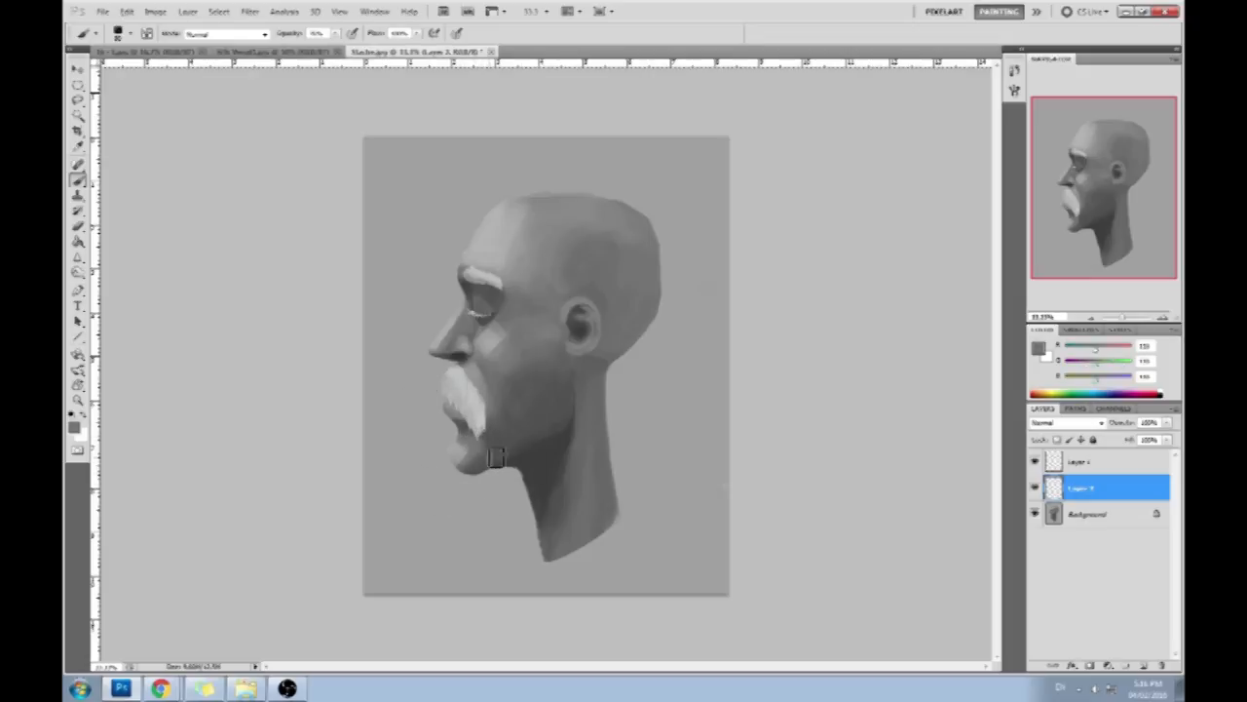
pyautogui.keyDown('alt'); pyautogui.click(499, 431); pyautogui.keyUp('alt')
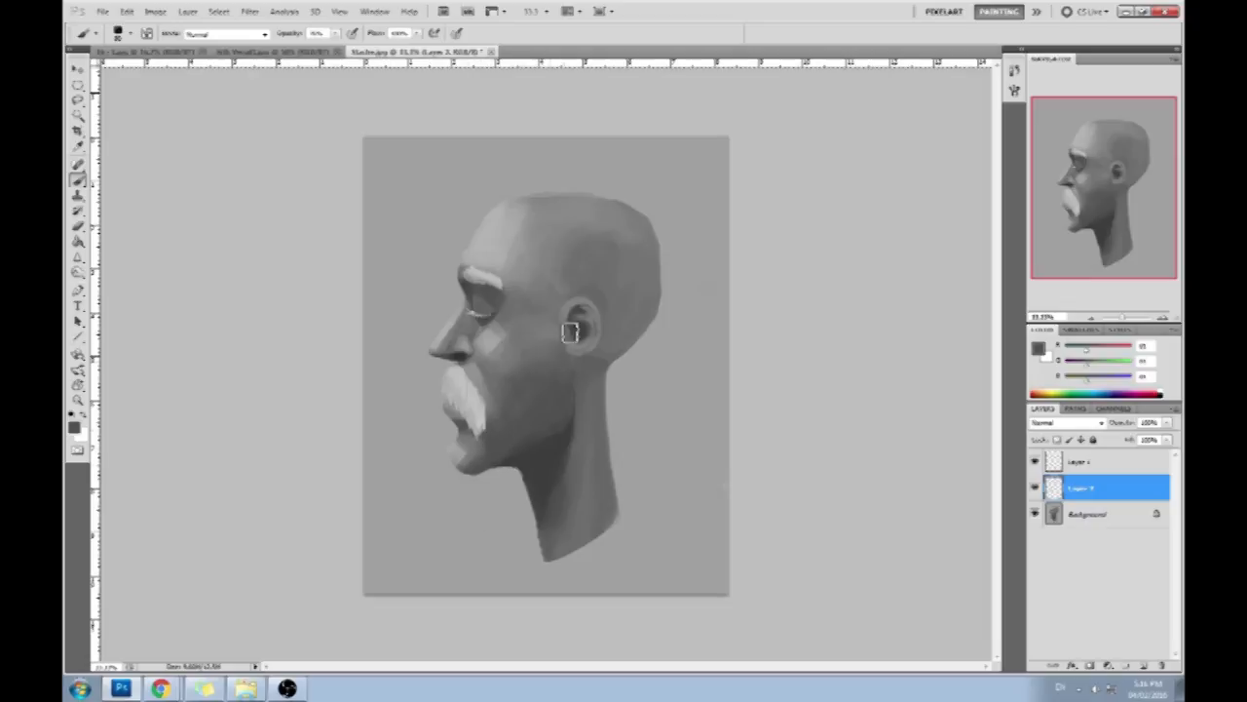
# - Switch to another brush preset and sample the dark gray beneath the eyebrow
pyautogui.rightClick(455, 384)
pyautogui.click(611, 566)
pyautogui.click(855, 472)
pyautogui.keyDown('alt'); pyautogui.click(471, 289); pyautogui.keyUp('alt')
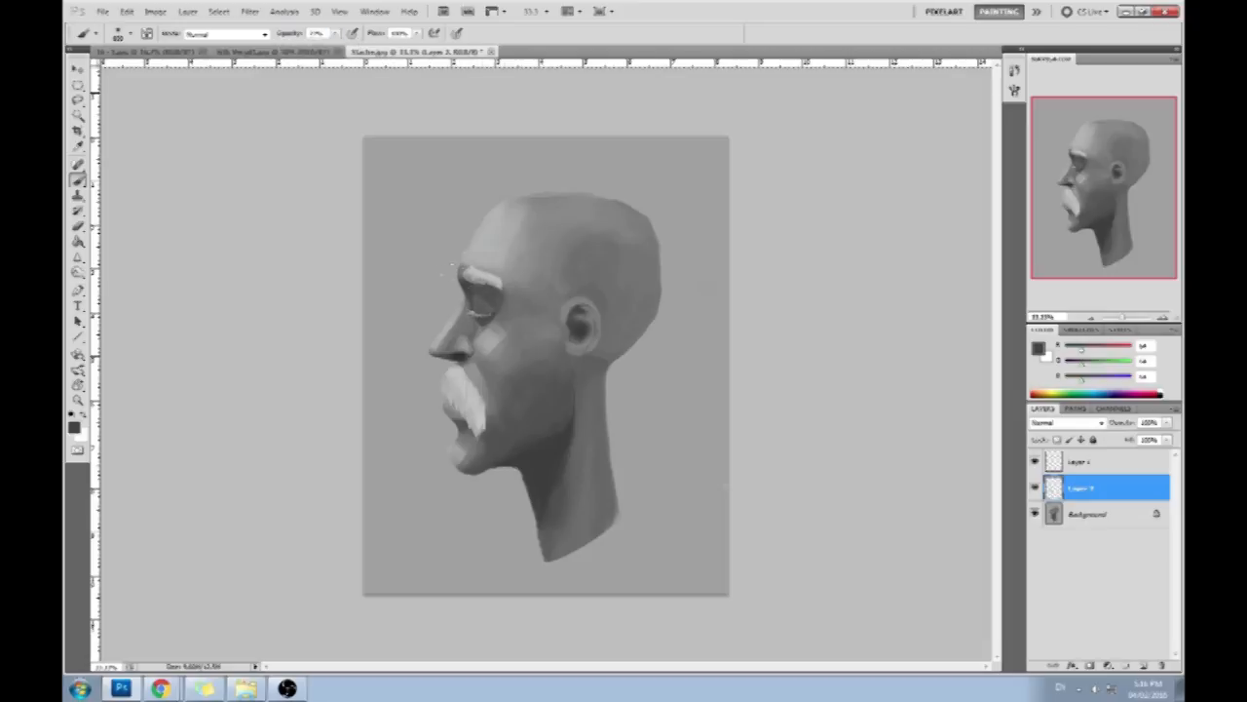
# - Choose the textured brush preset and sample the light gray of the cheek below the eye
pyautogui.rightClick(472, 336)
pyautogui.click(581, 545)
pyautogui.click(916, 409)
pyautogui.keyDown('alt'); pyautogui.click(493, 334); pyautogui.keyUp('alt')
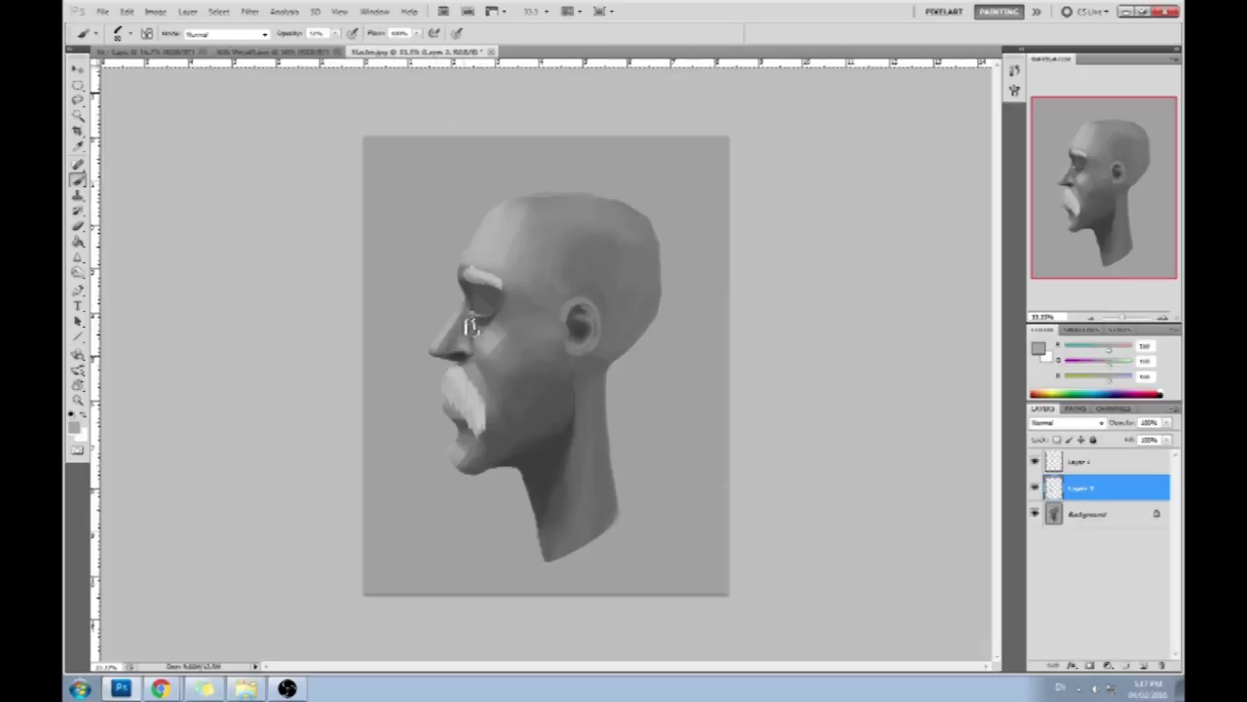
# - Paint the bridge of the nose and the inner corner of the eye with sampled light and dark grays
pyautogui.keyDown('alt'); pyautogui.click(469, 340); pyautogui.keyUp('alt')
pyautogui.keyDown('alt'); pyautogui.click(467, 319); pyautogui.keyUp('alt')
pyautogui.keyDown('alt'); pyautogui.click(467, 293); pyautogui.keyUp('alt')
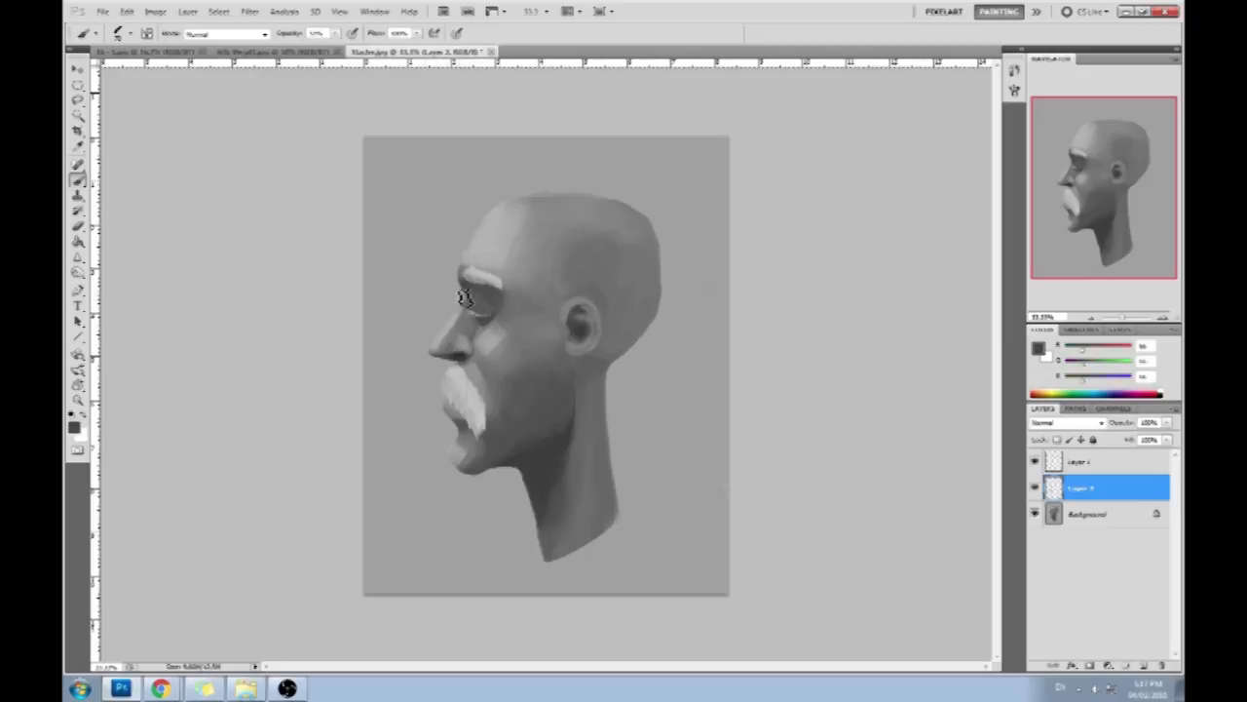
pyautogui.keyDown('alt'); pyautogui.click(466, 306); pyautogui.keyUp('alt')
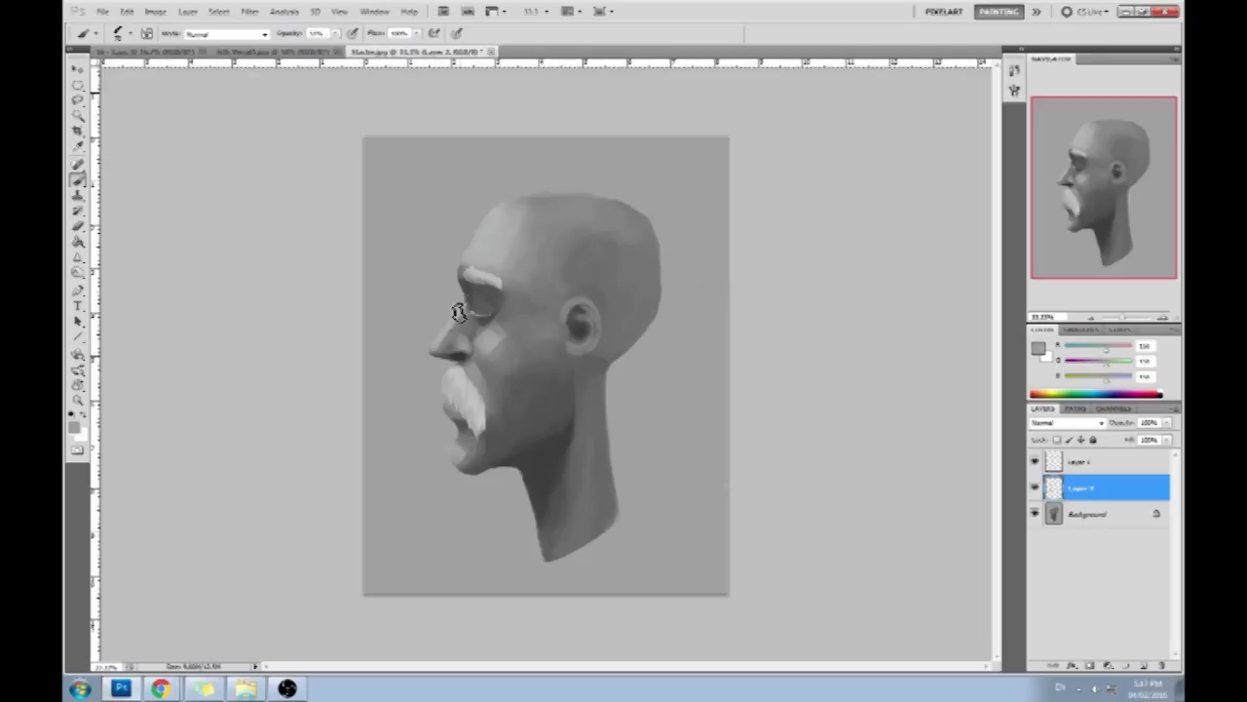
# - Repaint the eye socket in dark gray and add lighter gray on the eyelid and lower lid
pyautogui.keyDown('alt'); pyautogui.click(474, 303); pyautogui.keyUp('alt')
pyautogui.moveTo(475, 306); pyautogui.dragTo(486, 313)
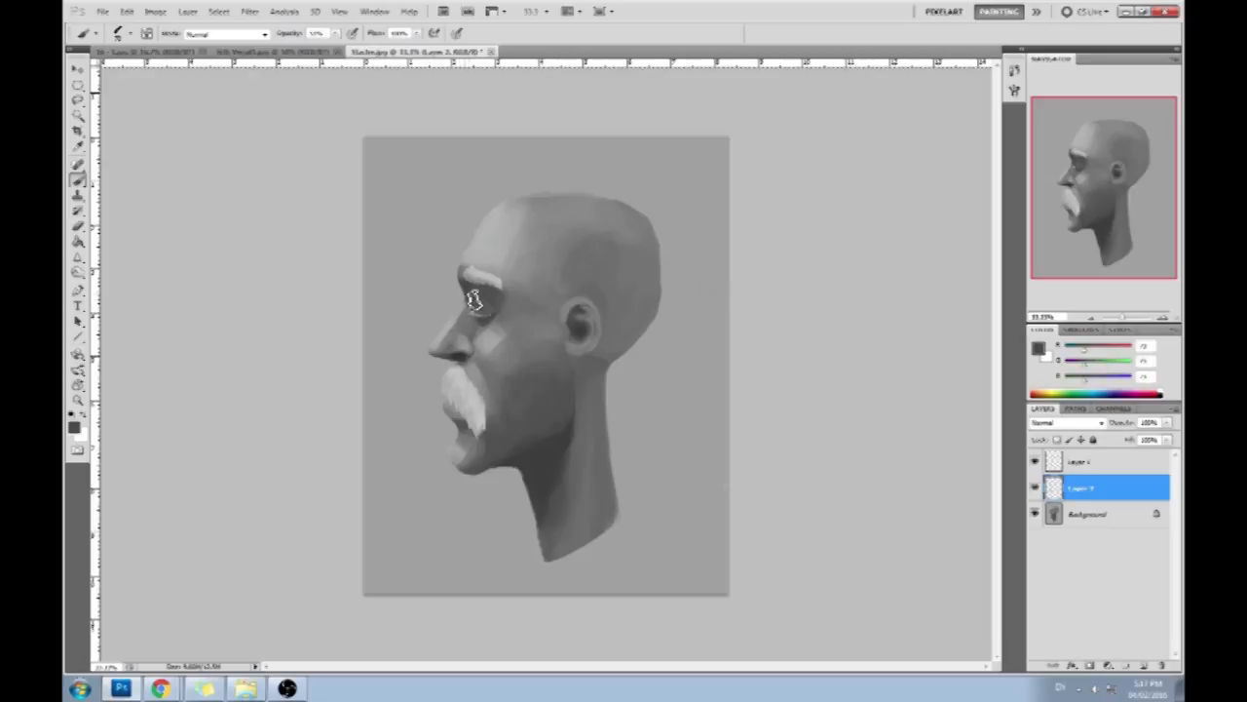
pyautogui.keyDown('alt'); pyautogui.click(489, 337); pyautogui.keyUp('alt')
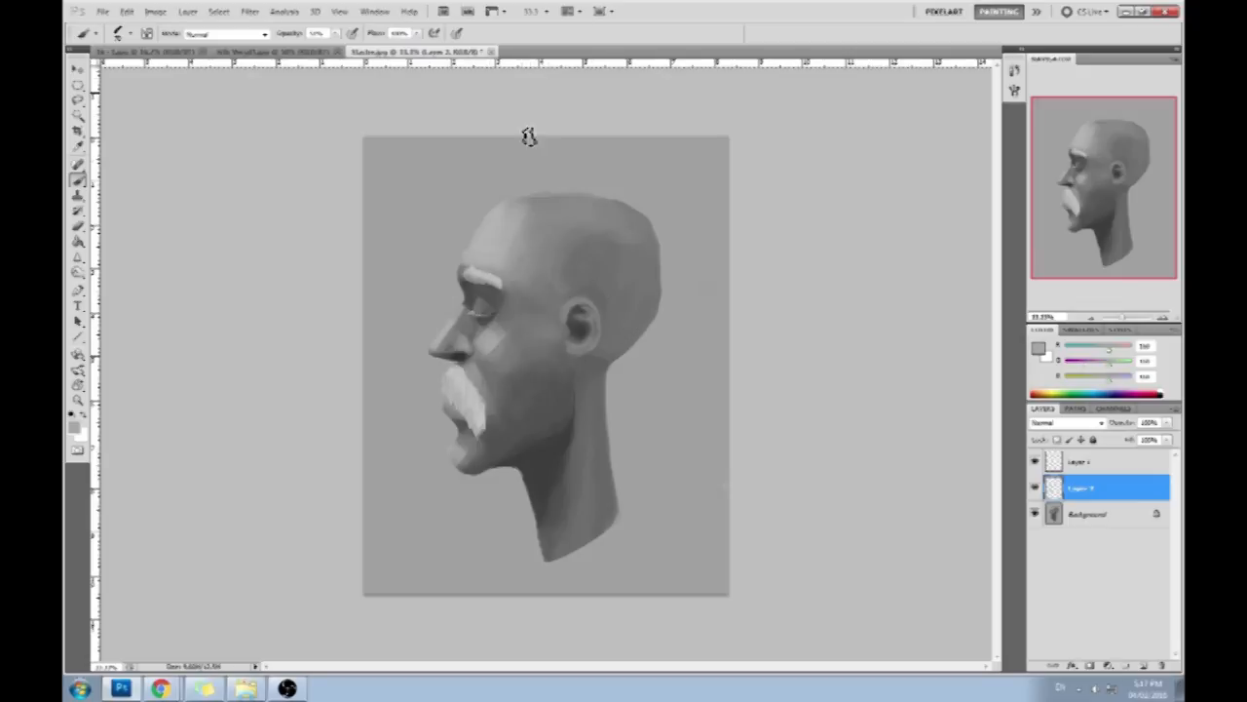
# - Paint sampled gray along the brow above the eyebrow and over the top edge of the head
pyautogui.keyDown('alt'); pyautogui.click(468, 252); pyautogui.keyUp('alt')
pyautogui.moveTo(468, 257); pyautogui.dragTo(479, 268)
pyautogui.moveTo(518, 199); pyautogui.dragTo(624, 205)
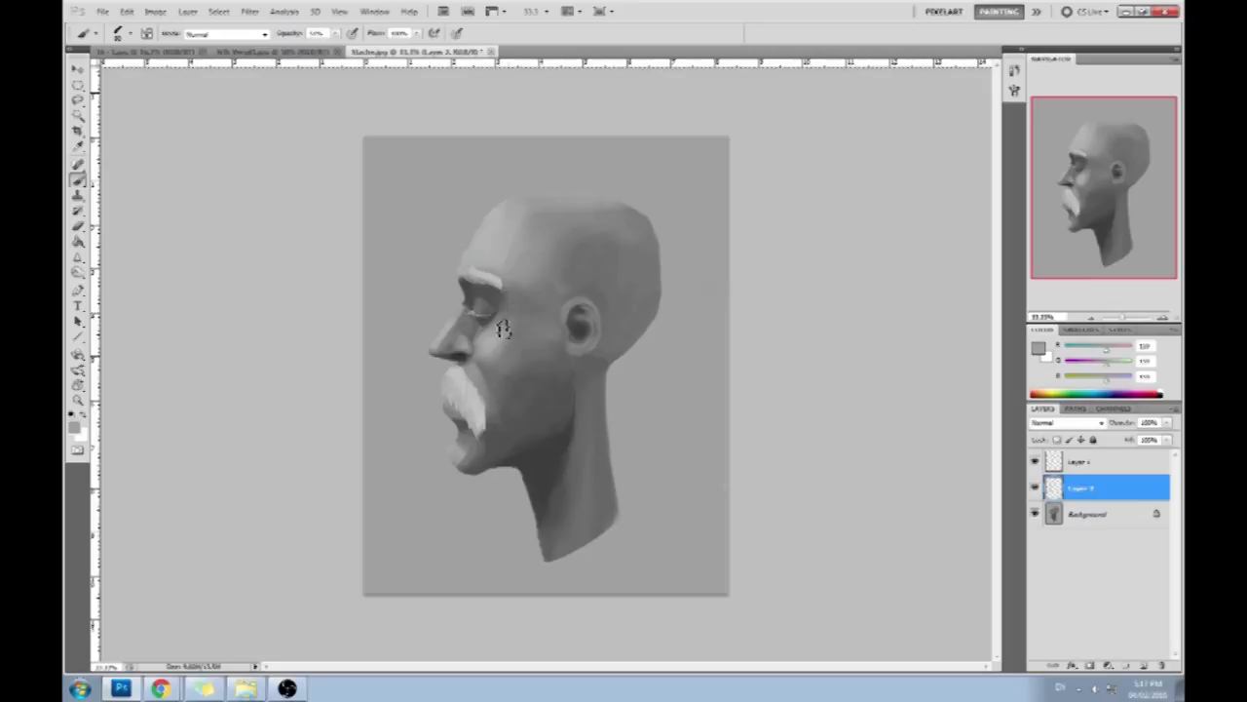
# - Blend the cheek highlight and shape the nose and the fold beside the moustache with sampled grays
pyautogui.keyDown('alt'); pyautogui.click(482, 346); pyautogui.keyUp('alt')
pyautogui.keyDown('alt'); pyautogui.click(472, 354); pyautogui.keyUp('alt')
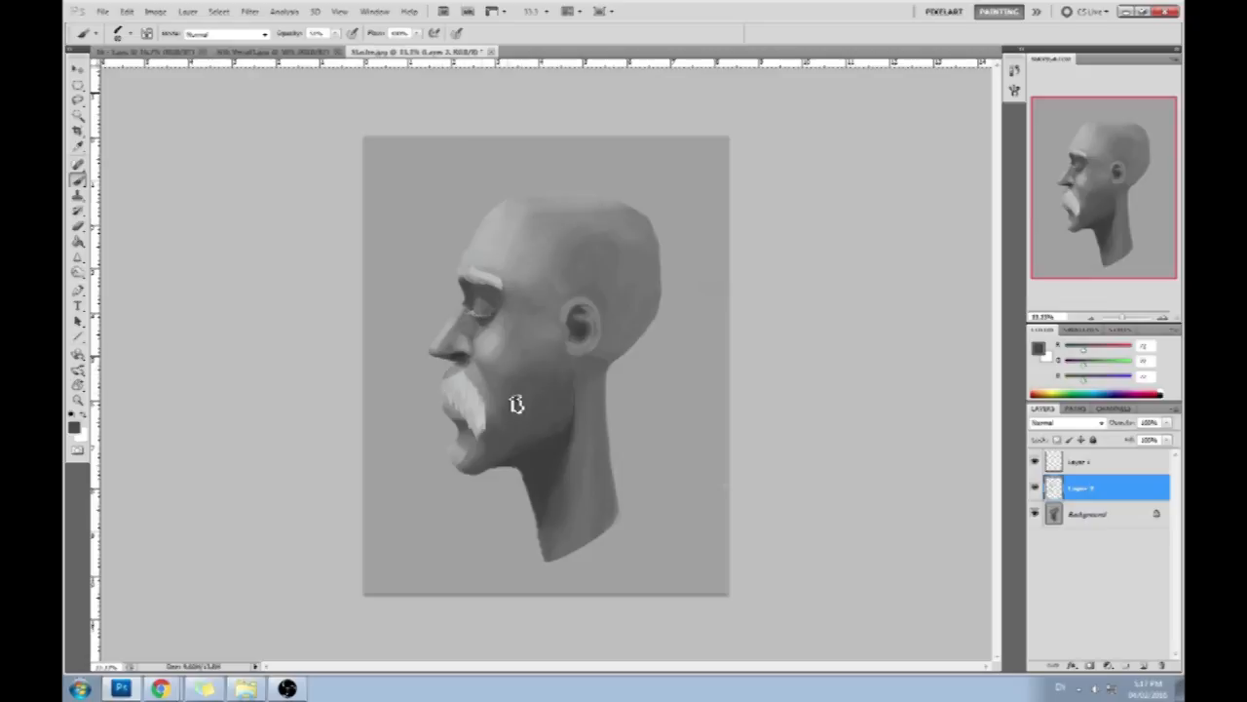
pyautogui.keyDown('alt'); pyautogui.click(481, 373); pyautogui.keyUp('alt')
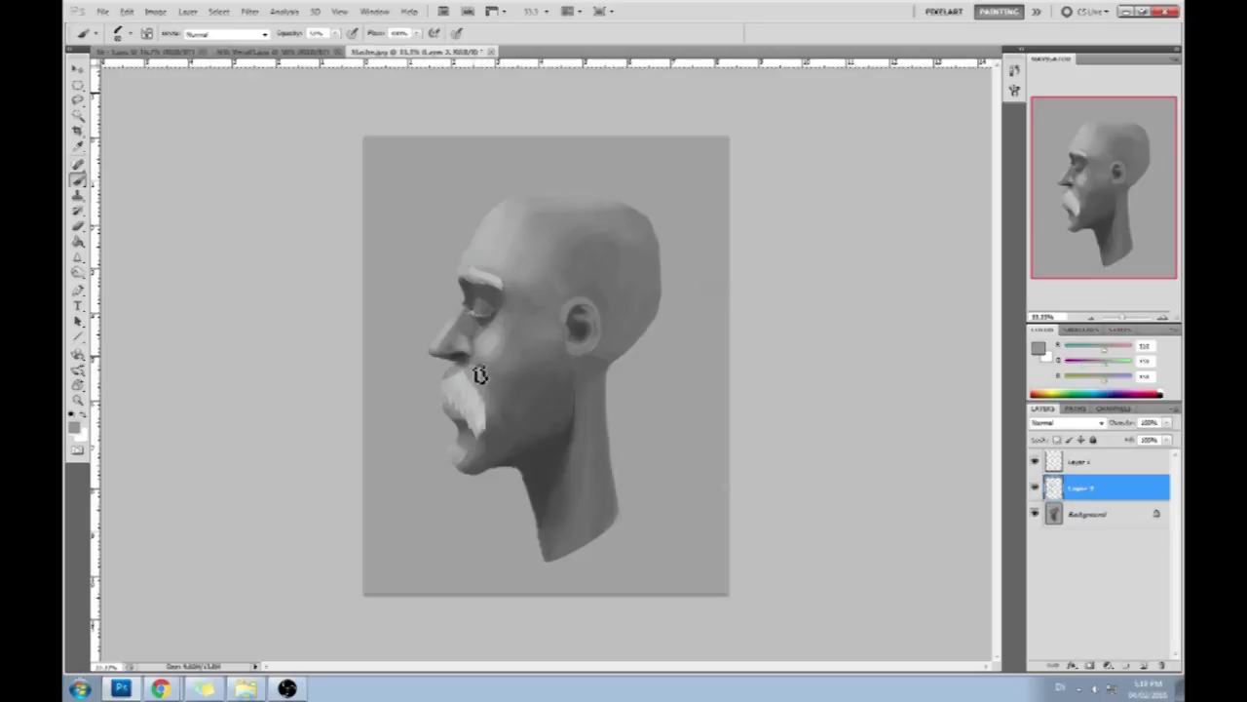
pyautogui.keyDown('alt'); pyautogui.click(453, 327); pyautogui.keyUp('alt')
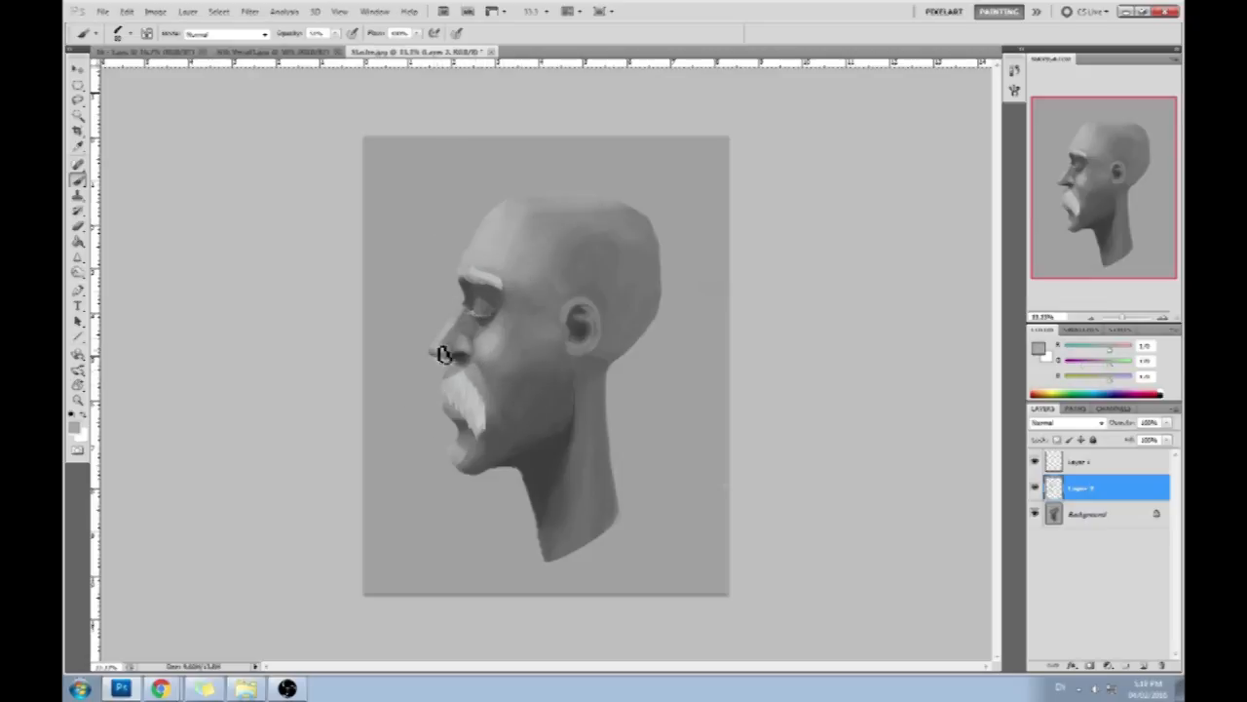
pyautogui.keyDown('alt'); pyautogui.click(484, 370); pyautogui.keyUp('alt')
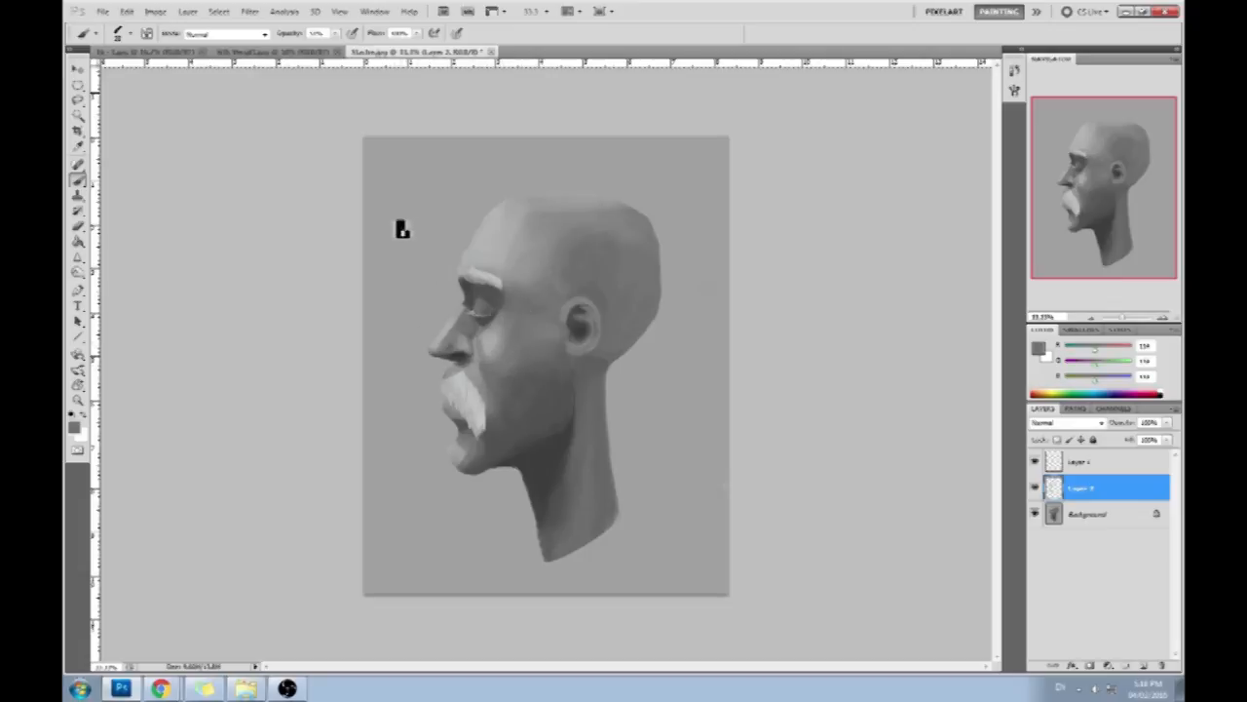
pyautogui.keyDown('alt'); pyautogui.click(488, 368); pyautogui.keyUp('alt')
pyautogui.keyDown('alt'); pyautogui.click(485, 344); pyautogui.keyUp('alt')
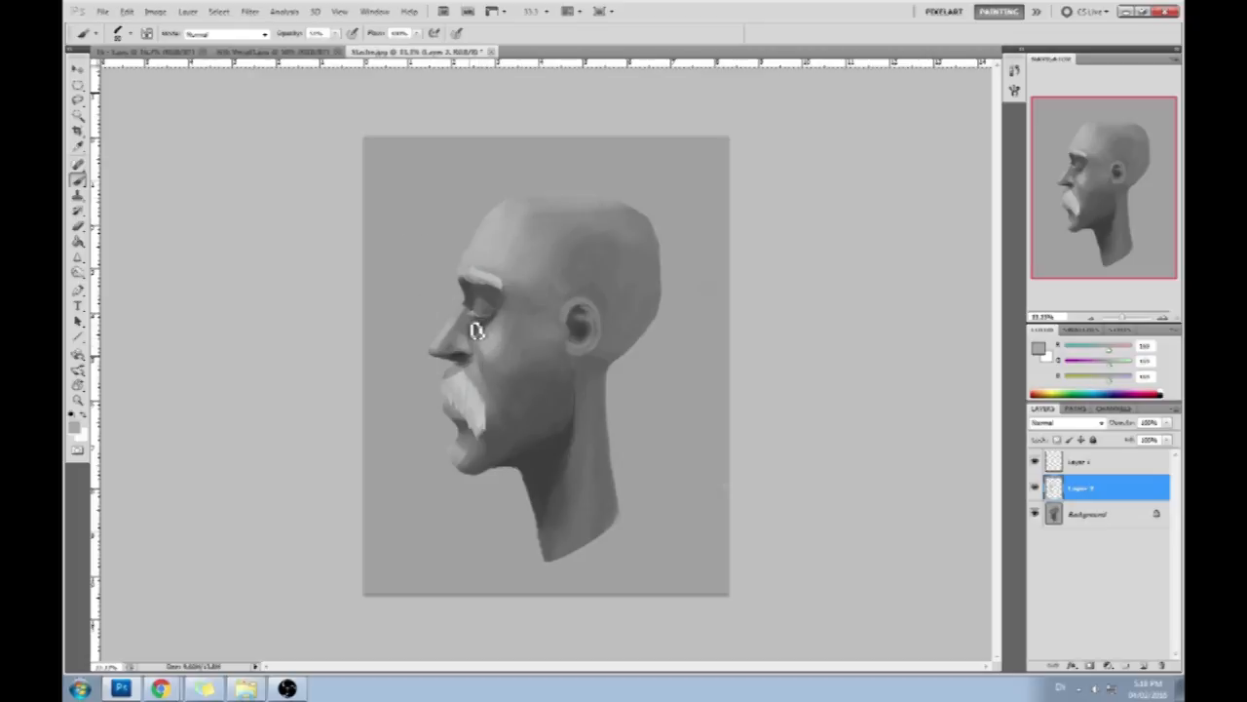
# - Paint the side of the nose and the area below the eye with sampled gray and a larger brush
pyautogui.keyDown('alt'); pyautogui.click(467, 321); pyautogui.keyUp('alt')
pyautogui.press(']')
pyautogui.moveTo(463, 324); pyautogui.dragTo(479, 333)
pyautogui.keyDown('alt'); pyautogui.click(475, 328); pyautogui.keyUp('alt')
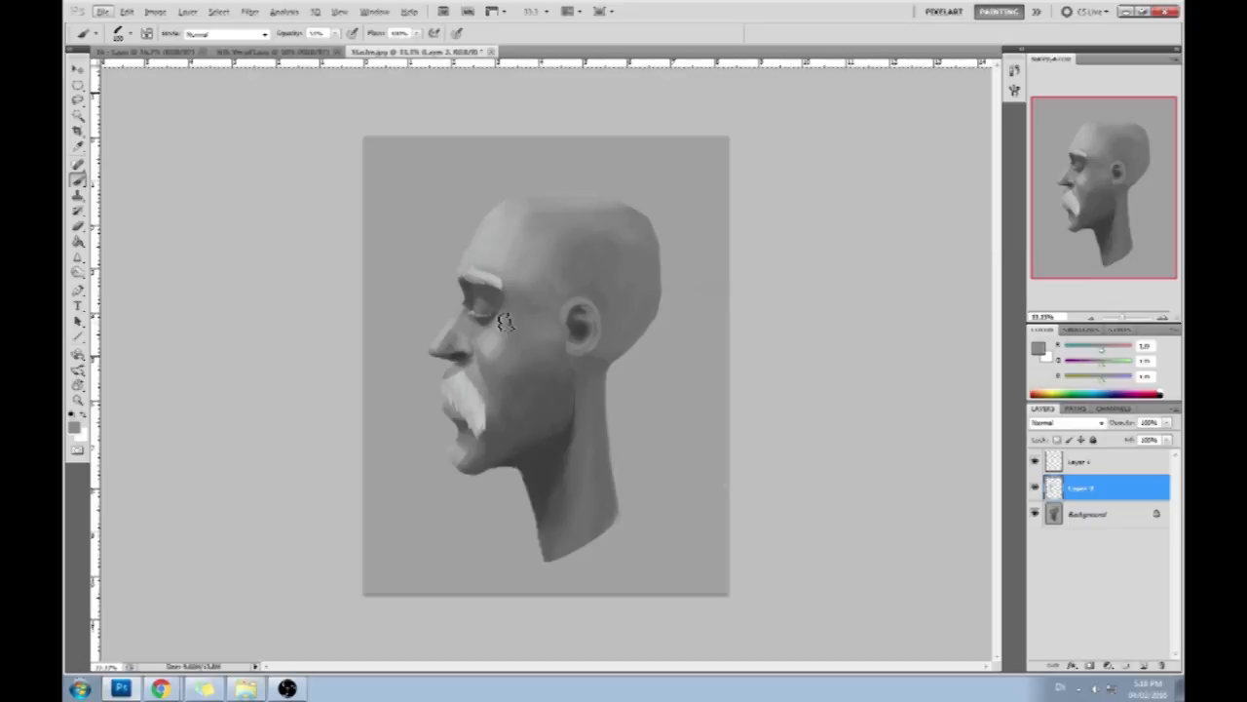
# - Try the Dodge tool set to Midtones, and return to the Brush with a light gray foreground color
pyautogui.click(78, 271)
pyautogui.click(122, 270)
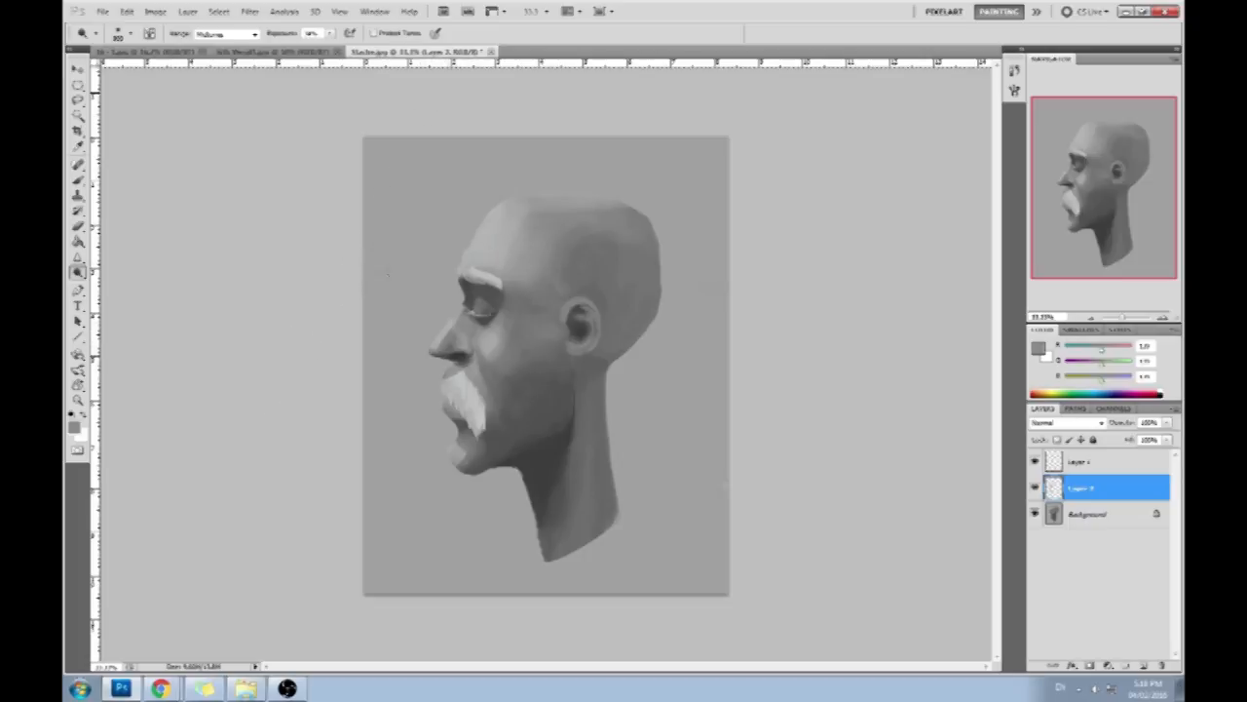
pyautogui.press('b')
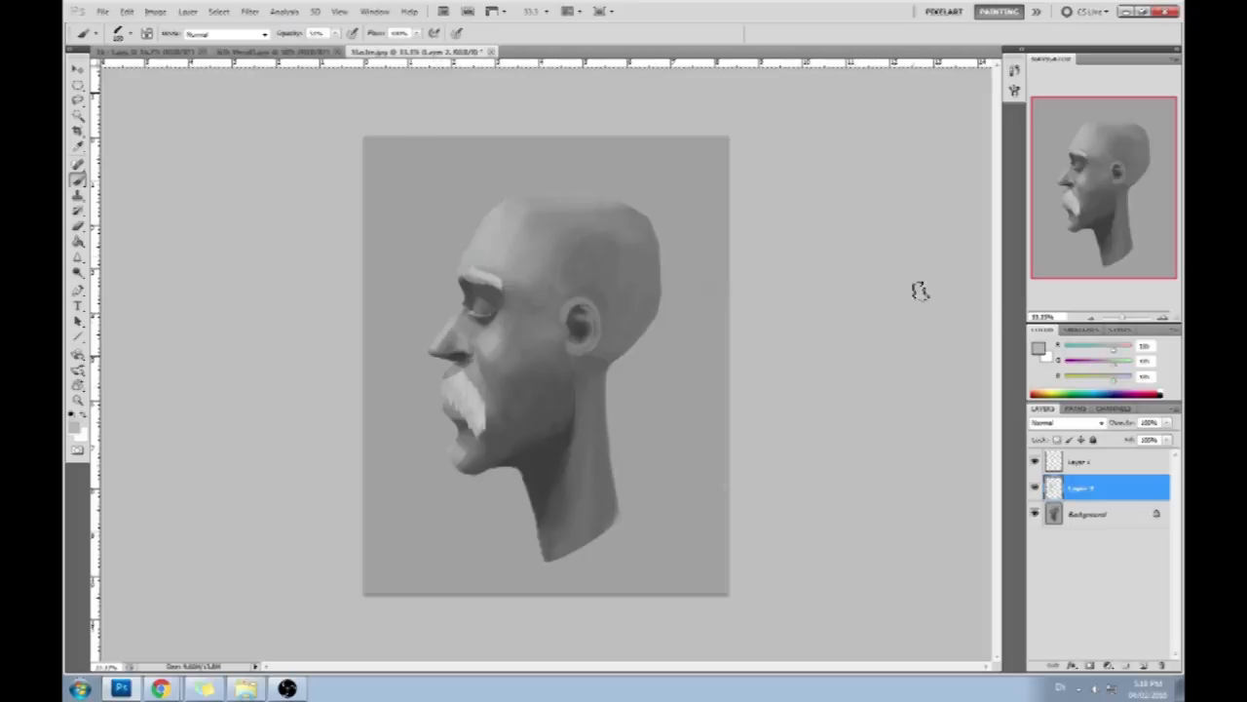
pyautogui.click(1041, 350)
pyautogui.click(1039, 284)
# - Merge the painted layer down into the Background and deselect the head
pyautogui.rightClick(1105, 500)
pyautogui.click(1103, 455)
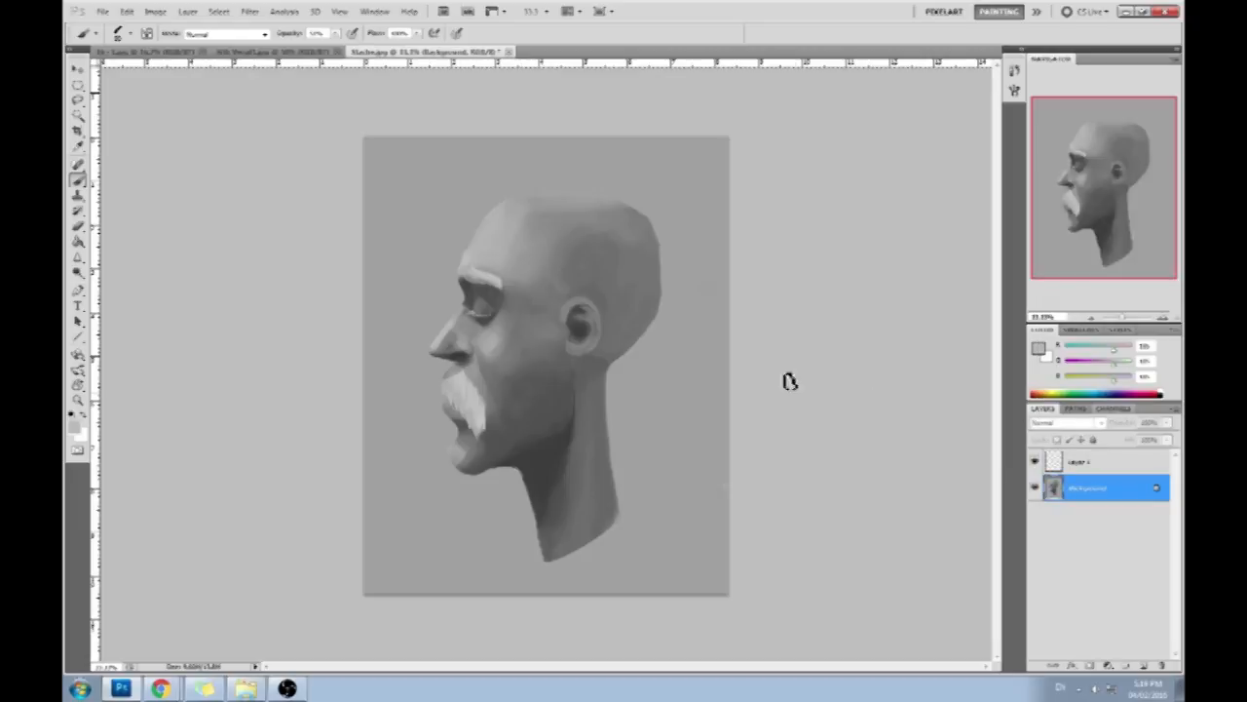
pyautogui.press('m')
pyautogui.rightClick(533, 288)
pyautogui.click(563, 300)
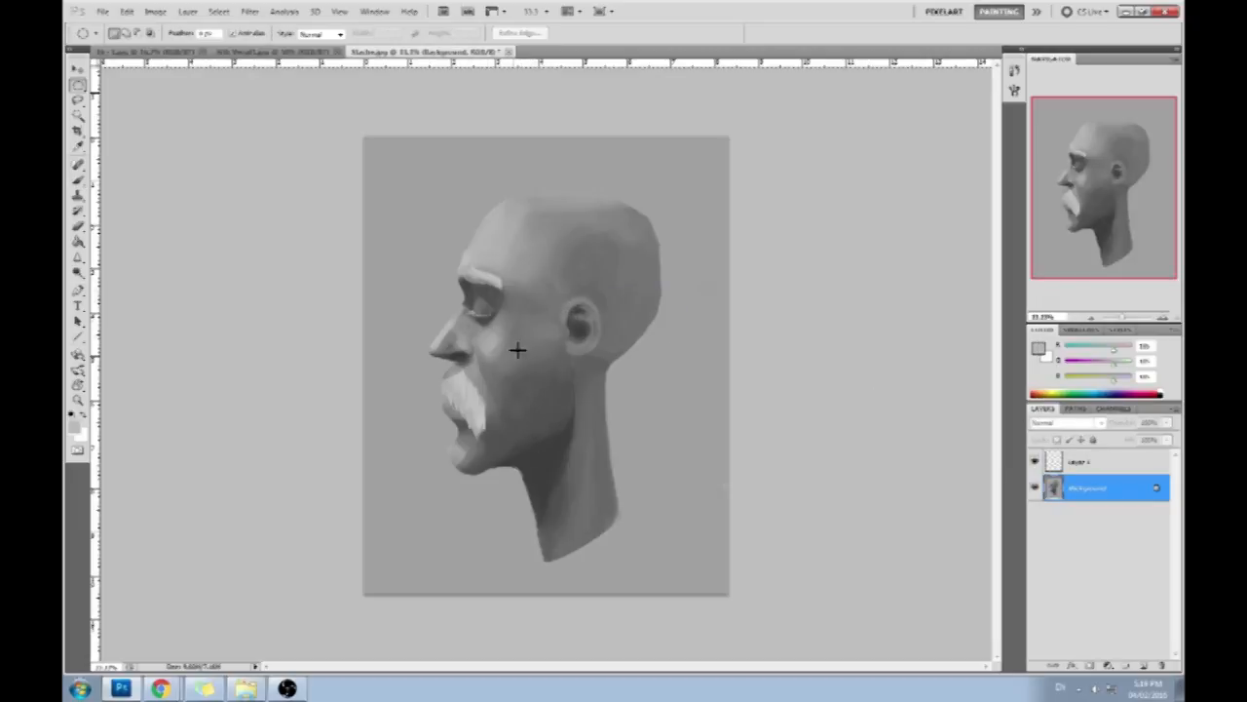
# - Open Liquify on the Background and swirl the eye and upper face with the Twirl tool, using a large brush and reduced density
pyautogui.click(250, 11)
pyautogui.click(265, 90)
pyautogui.click(1121, 110)
pyautogui.click(81, 81)
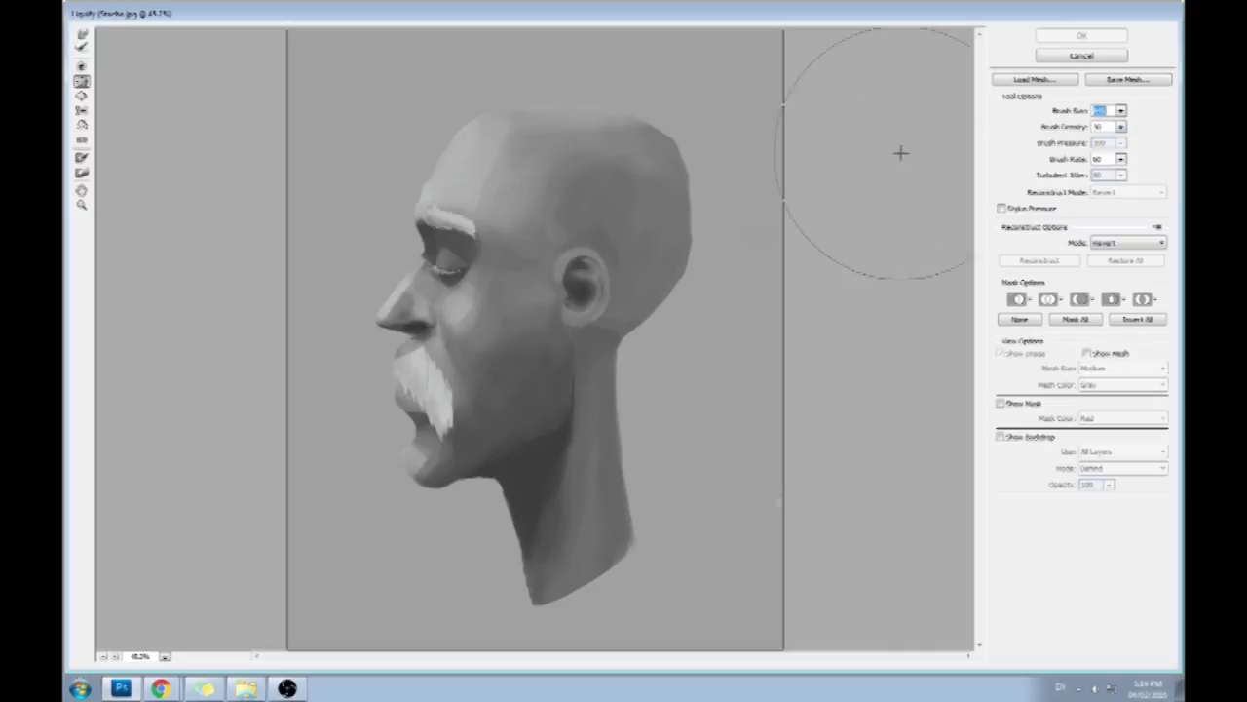
pyautogui.click(1121, 110)
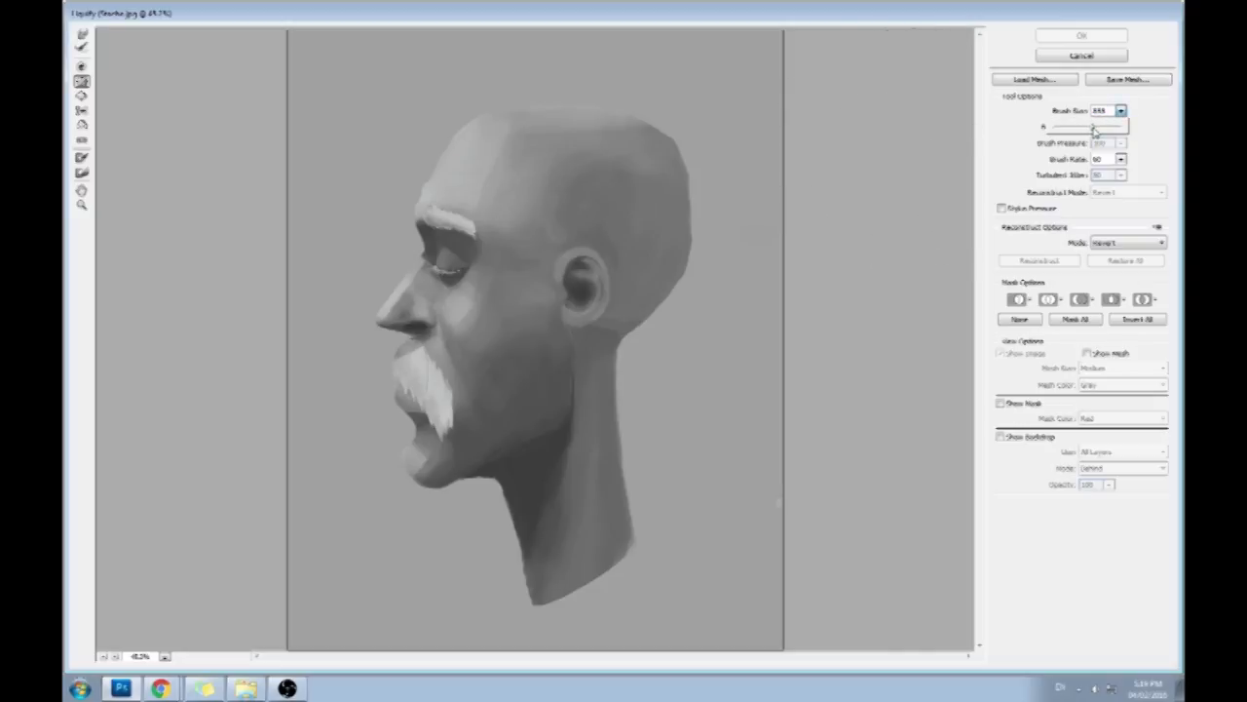
pyautogui.click(1154, 118)
pyautogui.click(790, 173)
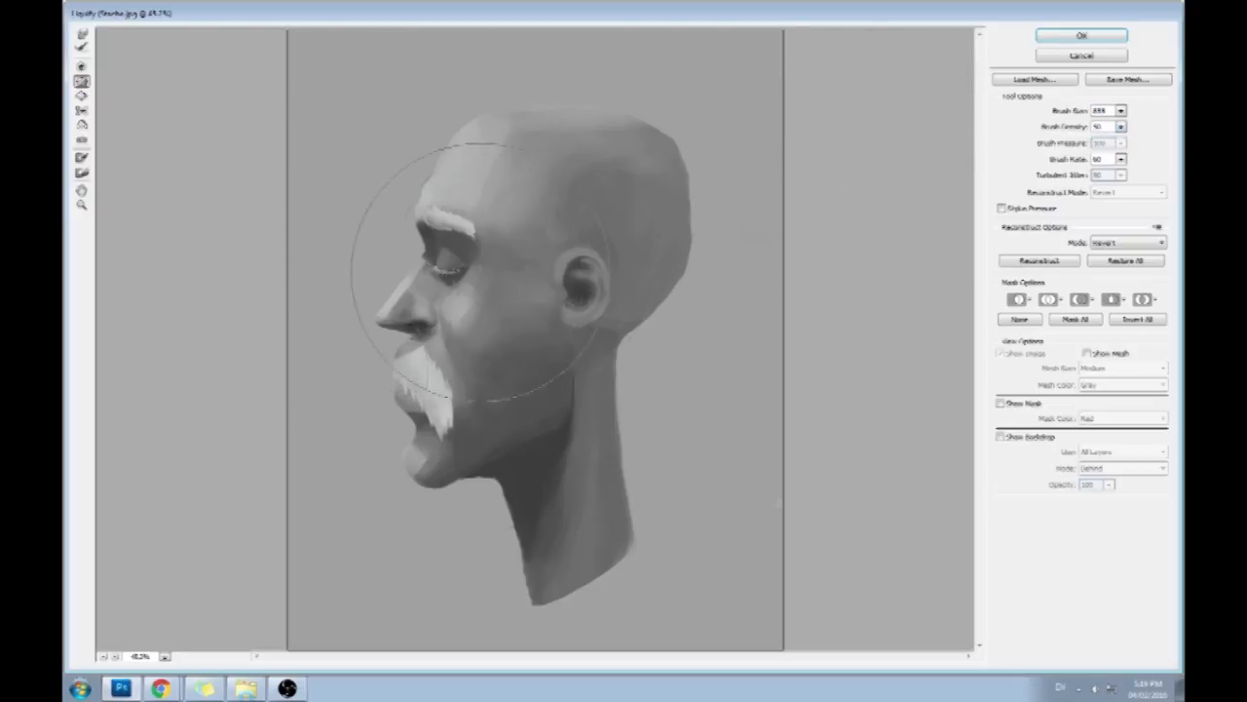
pyautogui.click(1122, 127)
pyautogui.click(1070, 143)
pyautogui.click(447, 278)
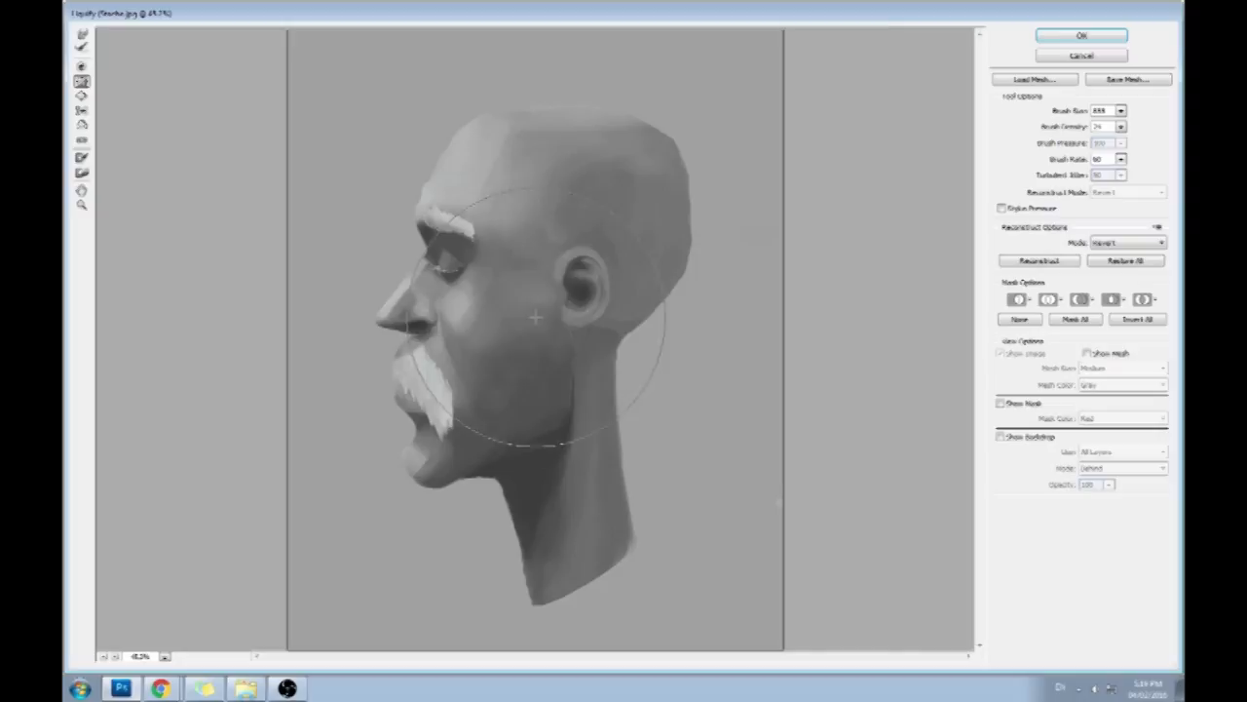
# - Push the brow and lower forehead outward with the Forward Warp tool at brush size 256
pyautogui.click(83, 36)
pyautogui.click(1122, 111)
pyautogui.moveTo(1093, 129); pyautogui.dragTo(1068, 130)
pyautogui.click(445, 218)
pyautogui.moveTo(442, 209)
pyautogui.mouseDown()
pyautogui.moveTo(431, 222)
pyautogui.moveTo(469, 239)
pyautogui.moveTo(414, 237)
pyautogui.mouseUp()
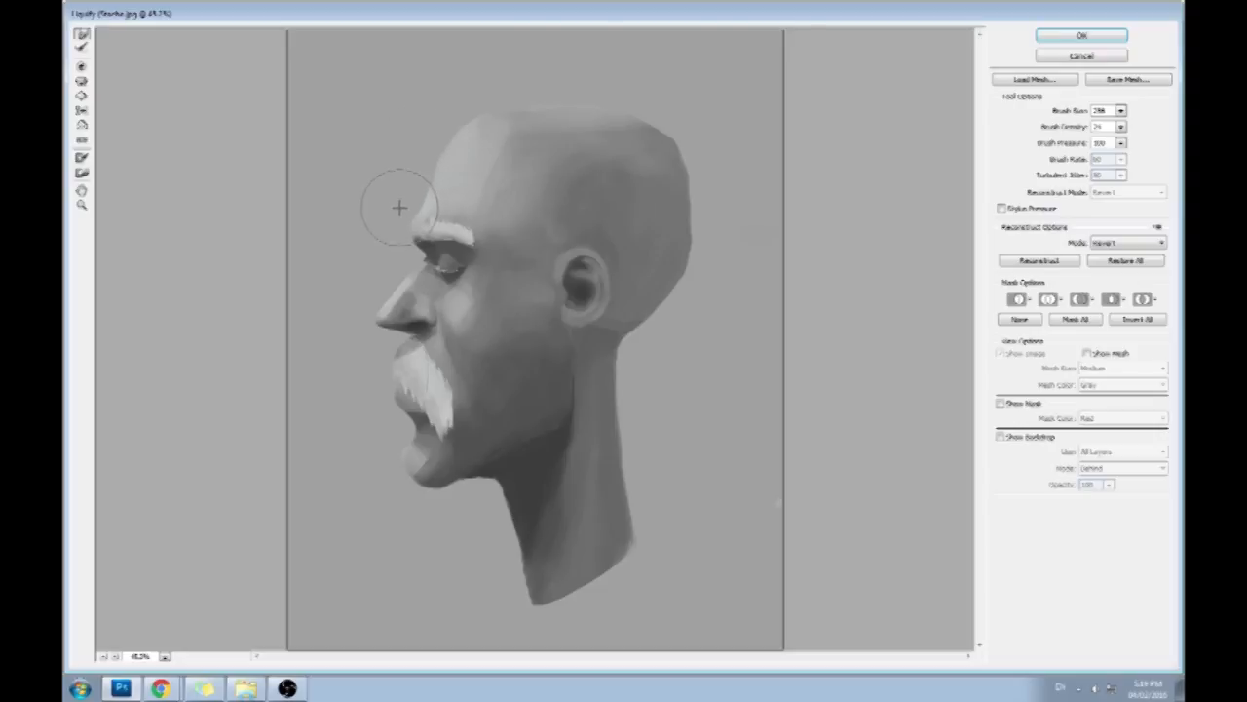
# - Reshape the eye and eyelid below the brow with a smaller Forward Warp brush
pyautogui.click(1121, 111)
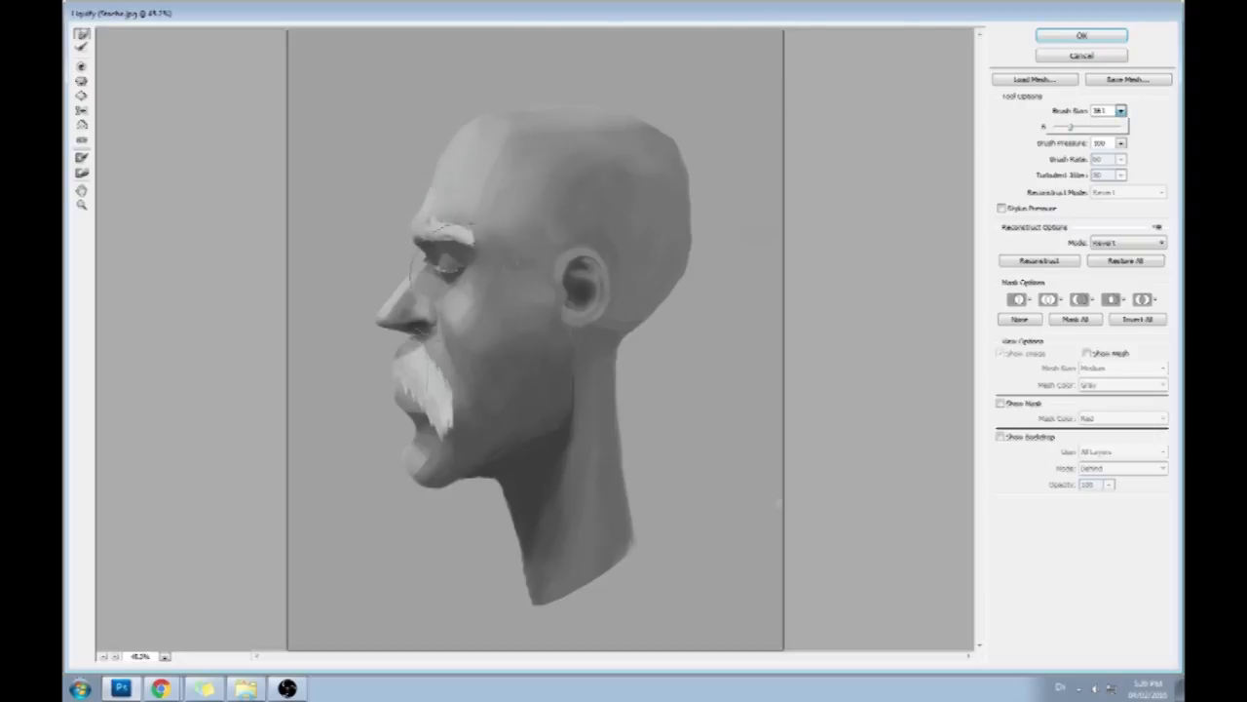
pyautogui.click(461, 286)
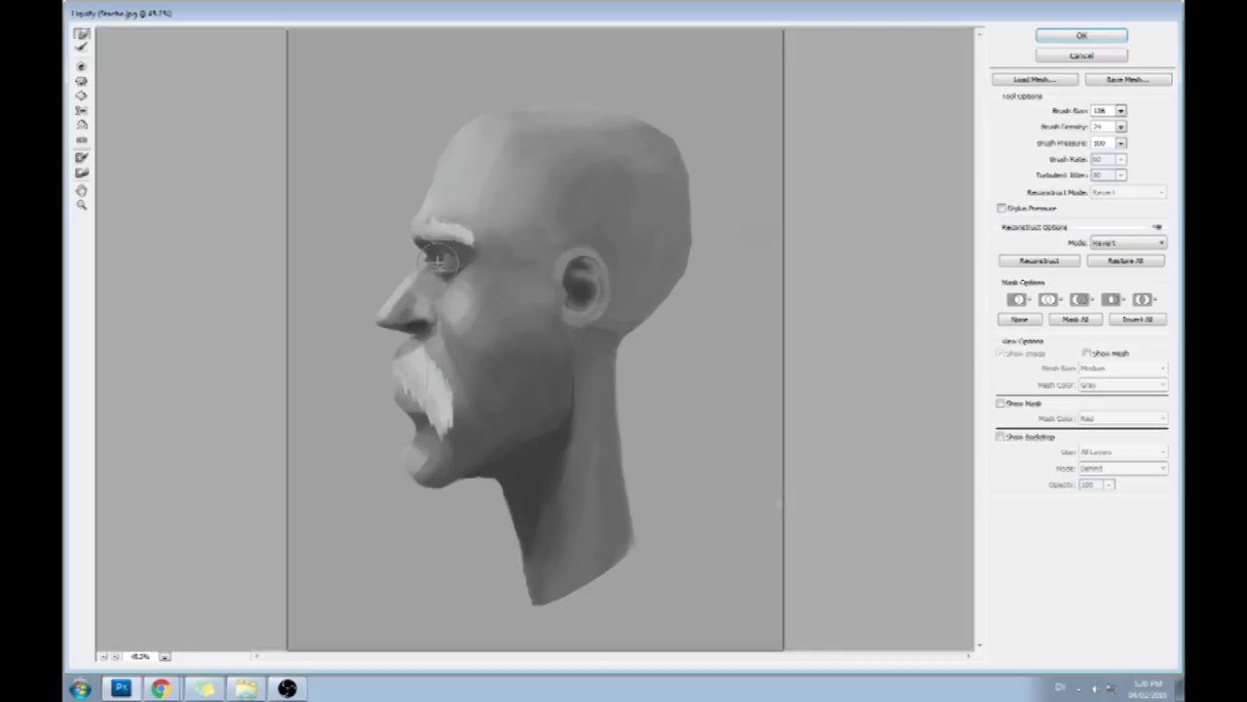
pyautogui.moveTo(443, 249); pyautogui.dragTo(456, 255)
# - Twirl the brow, nose bridge and nose slightly, using brush size 286 and a larger size of 451
pyautogui.click(1121, 112)
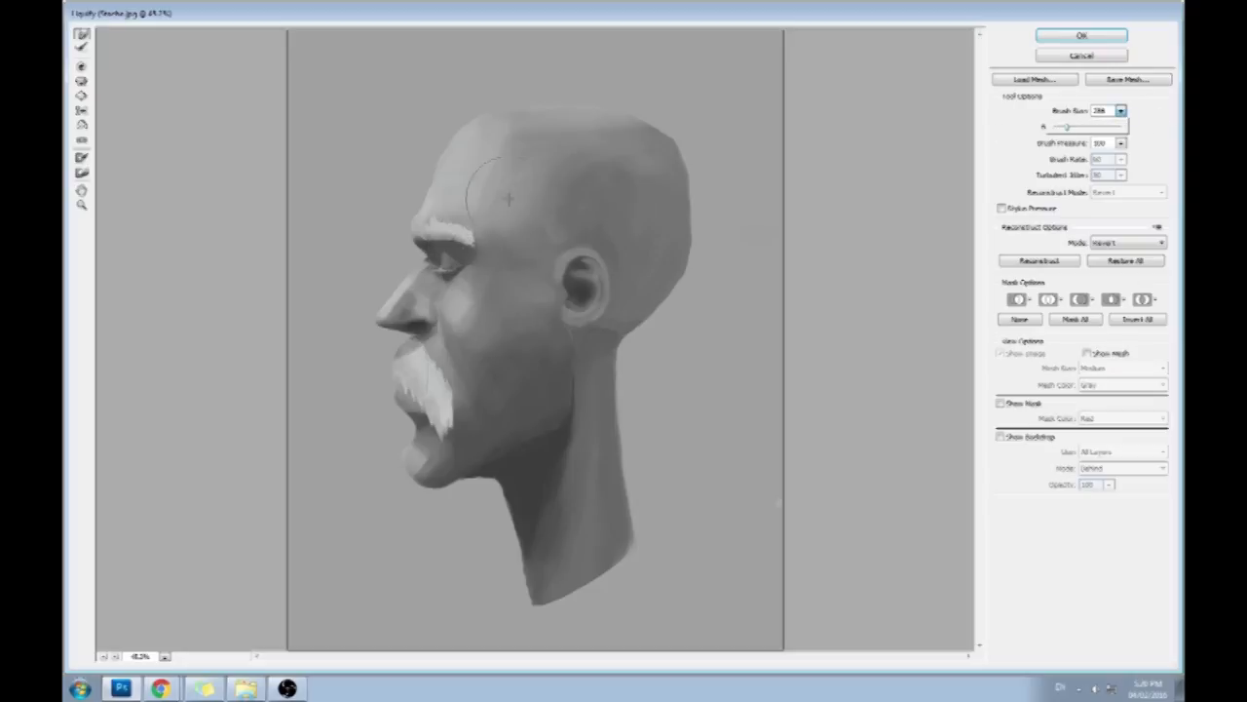
pyautogui.click(81, 81)
pyautogui.moveTo(412, 202)
pyautogui.mouseDown()
pyautogui.moveTo(420, 261)
pyautogui.moveTo(441, 168)
pyautogui.moveTo(418, 229)
pyautogui.moveTo(434, 184)
pyautogui.moveTo(429, 268)
pyautogui.mouseUp()
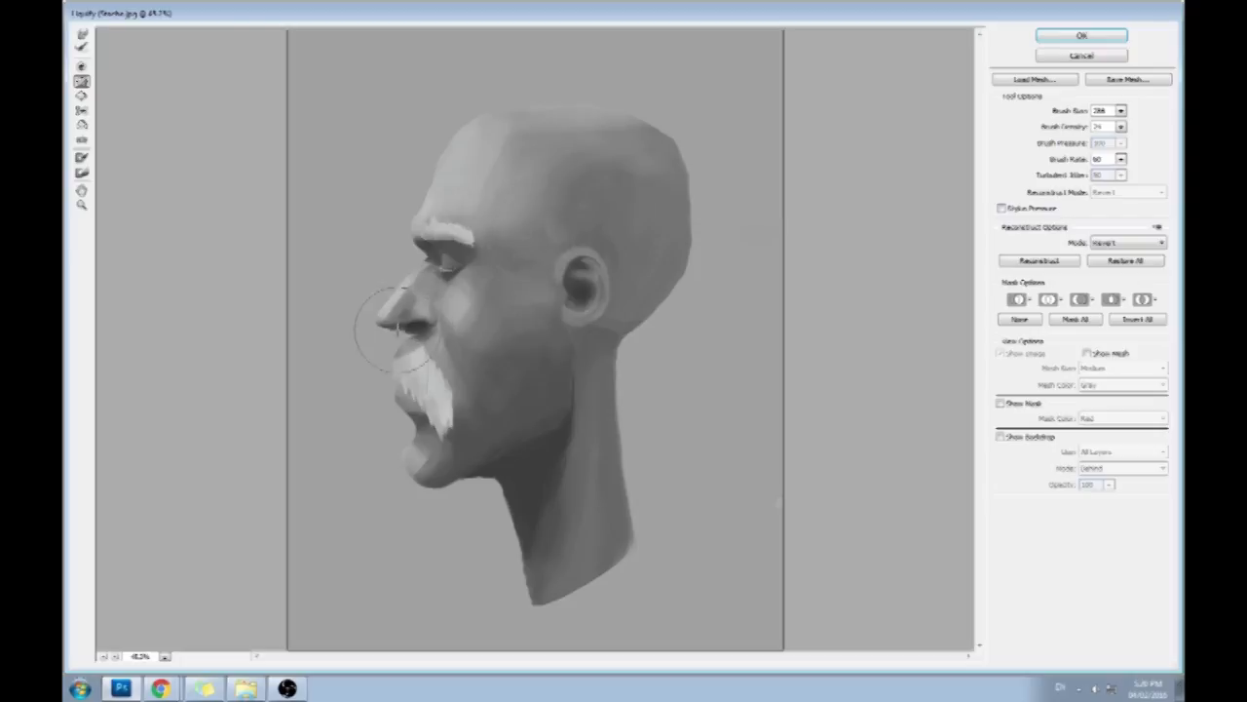
pyautogui.click(1120, 112)
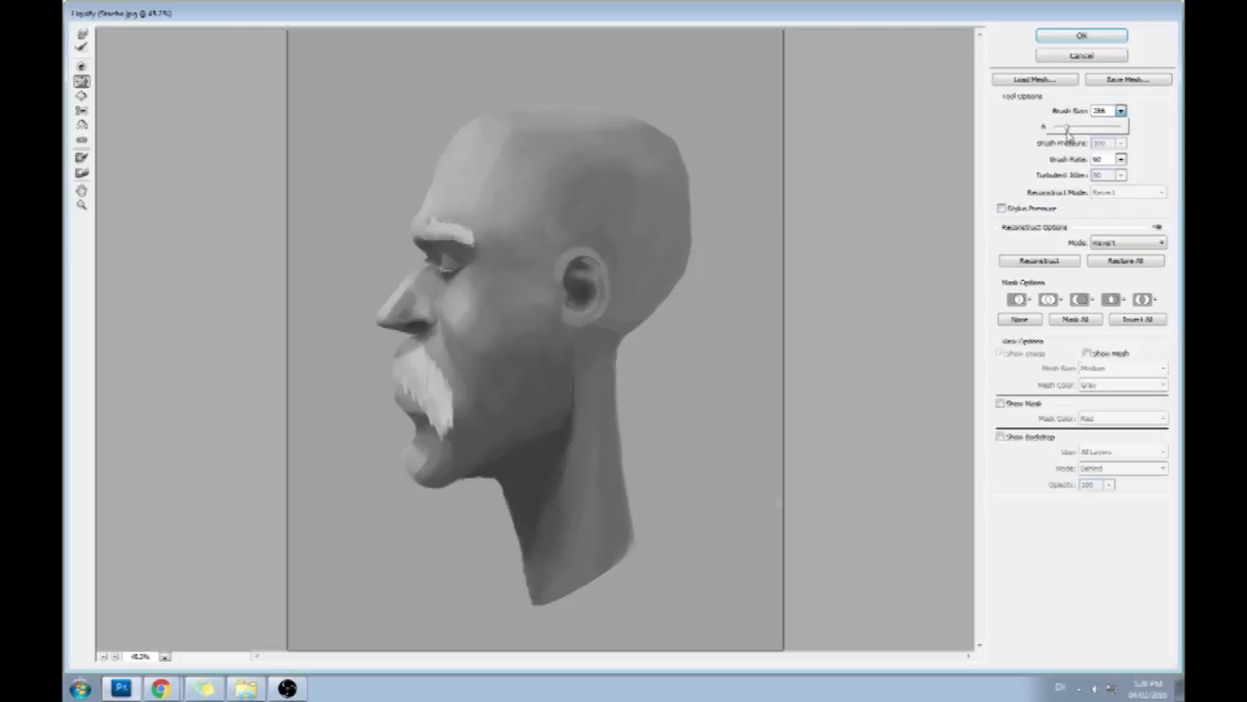
pyautogui.moveTo(1075, 131); pyautogui.dragTo(1077, 131)
pyautogui.click(901, 195)
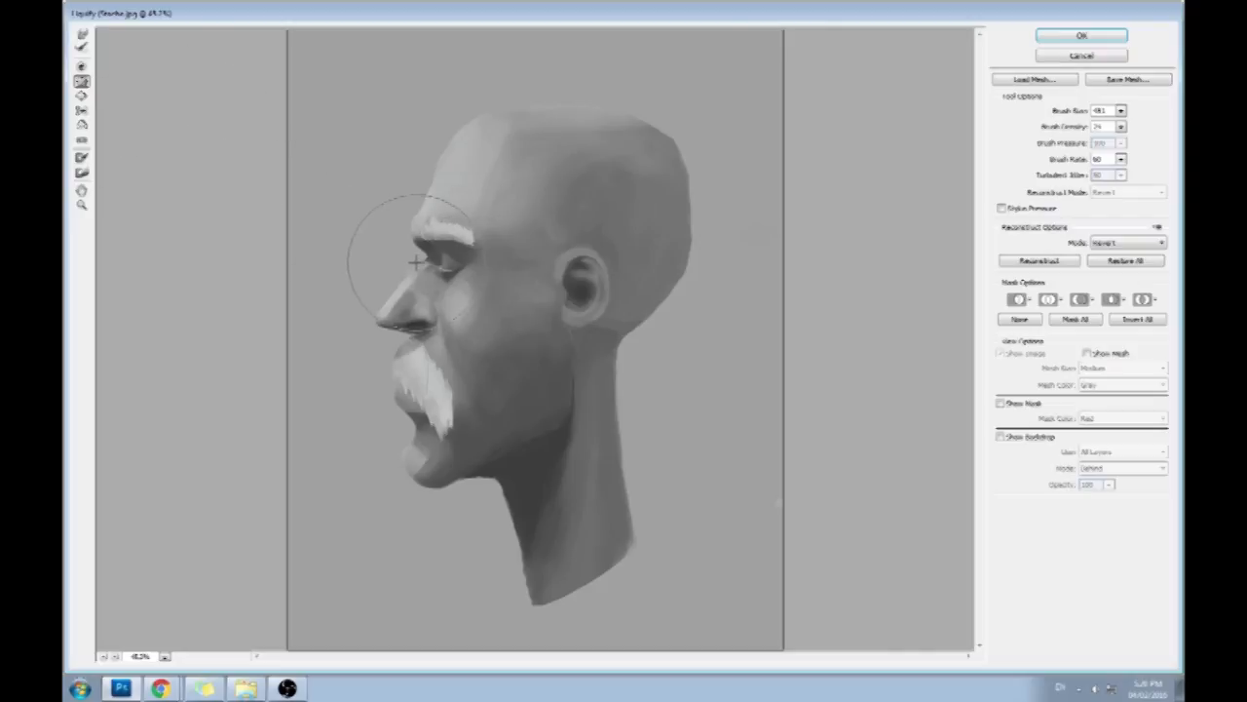
# - Warp the nose tip, lips, chin and underside of the jaw with the Forward Warp tool at brush size 346
pyautogui.click(82, 34)
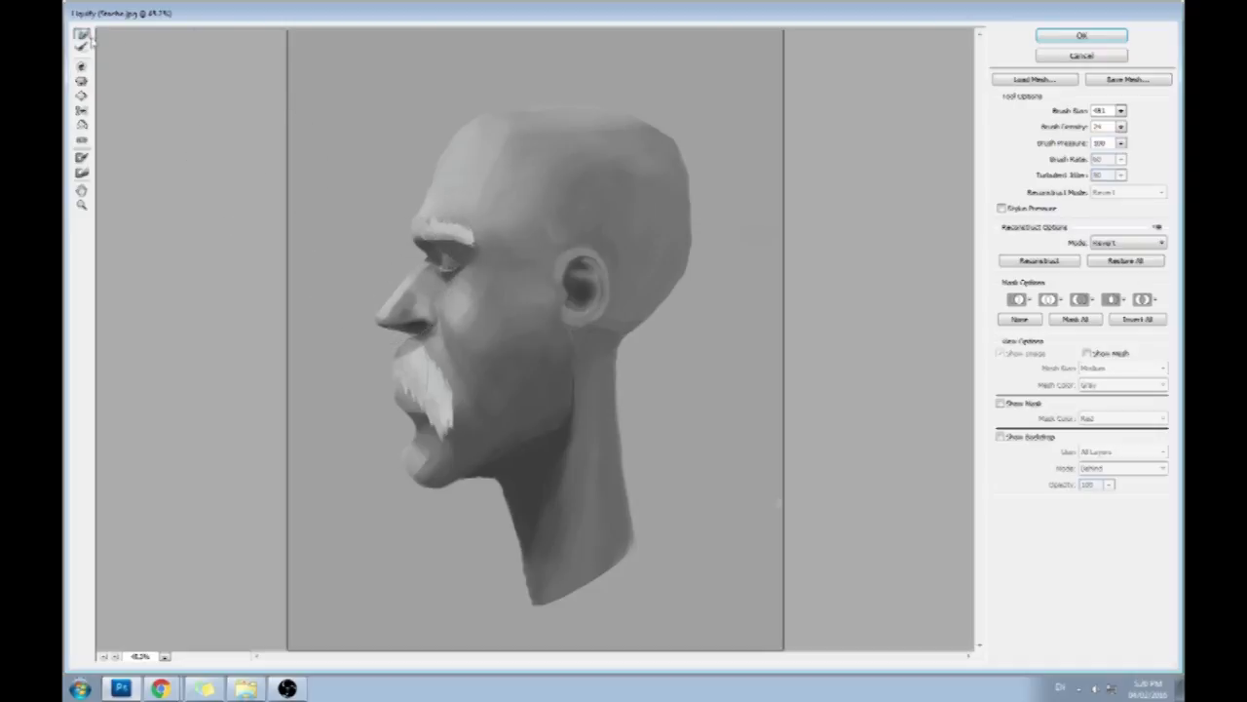
pyautogui.click(1122, 112)
pyautogui.click(403, 334)
pyautogui.moveTo(396, 335)
pyautogui.mouseDown()
pyautogui.moveTo(396, 370)
pyautogui.moveTo(477, 426)
pyautogui.moveTo(397, 344)
pyautogui.mouseUp()
pyautogui.moveTo(376, 388)
pyautogui.mouseDown()
pyautogui.moveTo(390, 376)
pyautogui.moveTo(418, 431)
pyautogui.mouseUp()
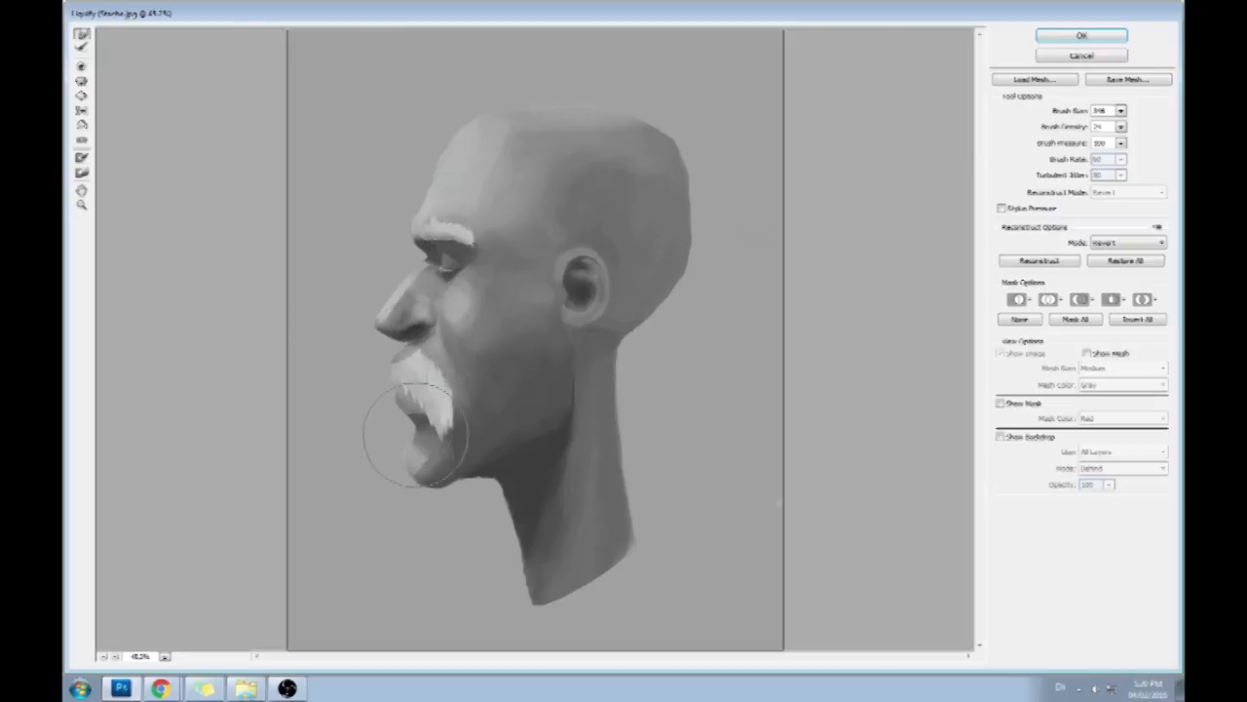
pyautogui.moveTo(475, 486)
pyautogui.mouseDown()
pyautogui.moveTo(557, 470)
pyautogui.moveTo(498, 503)
pyautogui.moveTo(529, 400)
pyautogui.moveTo(568, 423)
pyautogui.mouseUp()
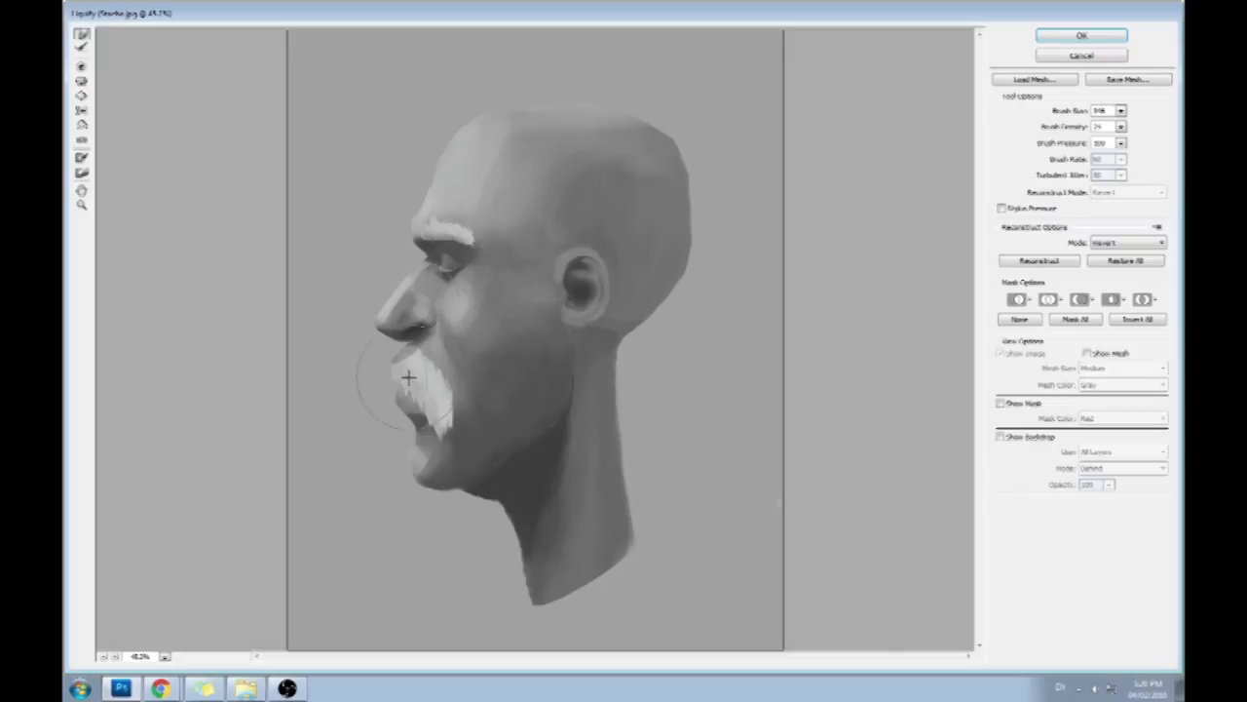
# - Reshape the back of the neck and nudge the ear backward with Forward Warp at brush size 601
pyautogui.click(1121, 110)
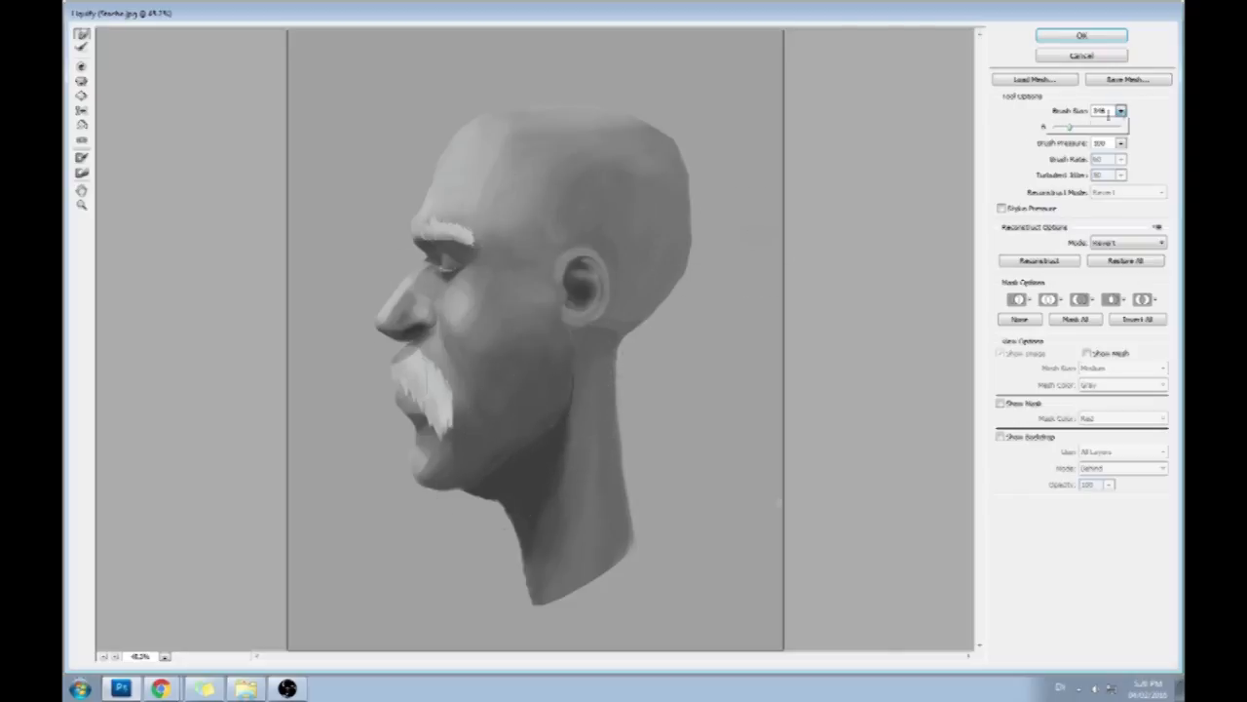
pyautogui.moveTo(618, 348); pyautogui.dragTo(633, 343)
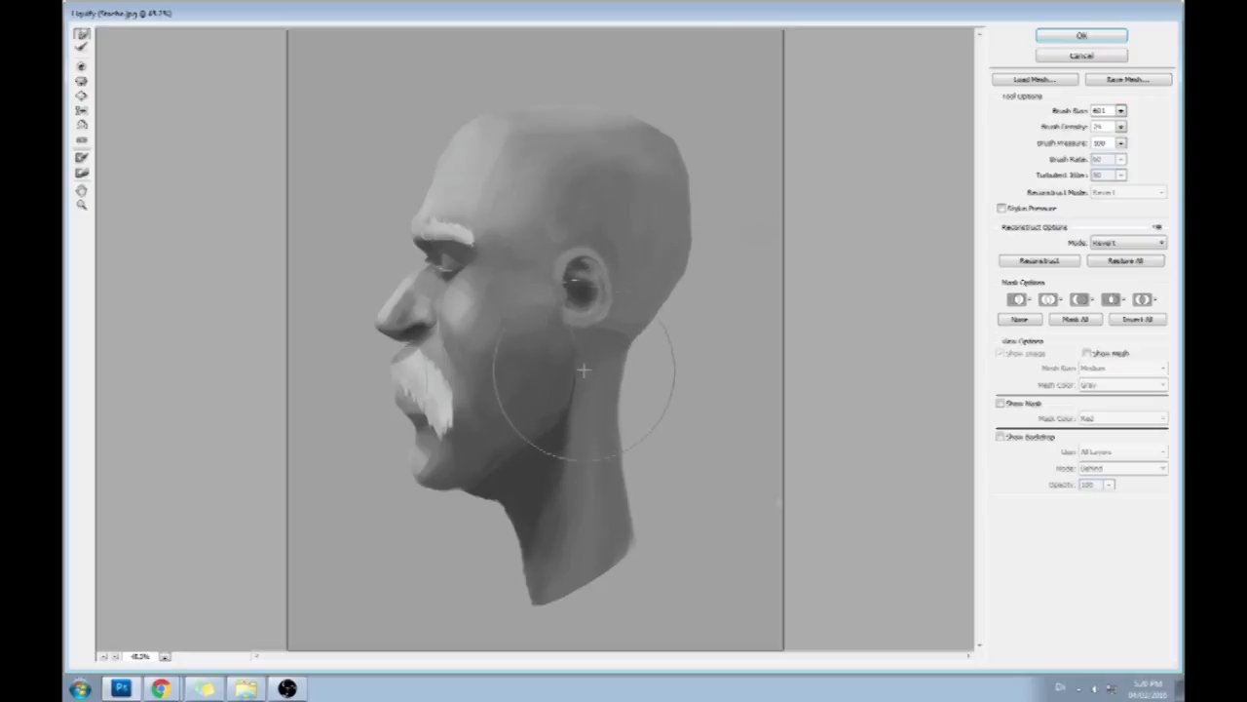
pyautogui.moveTo(587, 330); pyautogui.dragTo(586, 342)
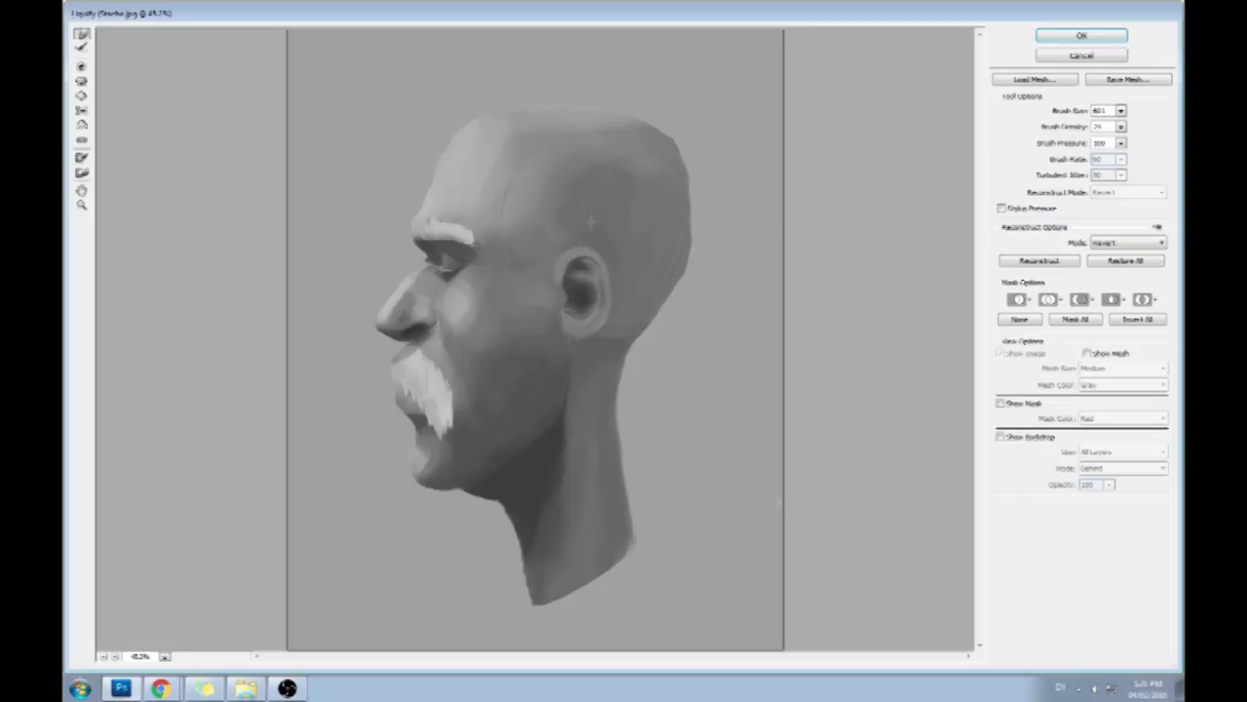
pyautogui.moveTo(562, 248); pyautogui.dragTo(575, 245)
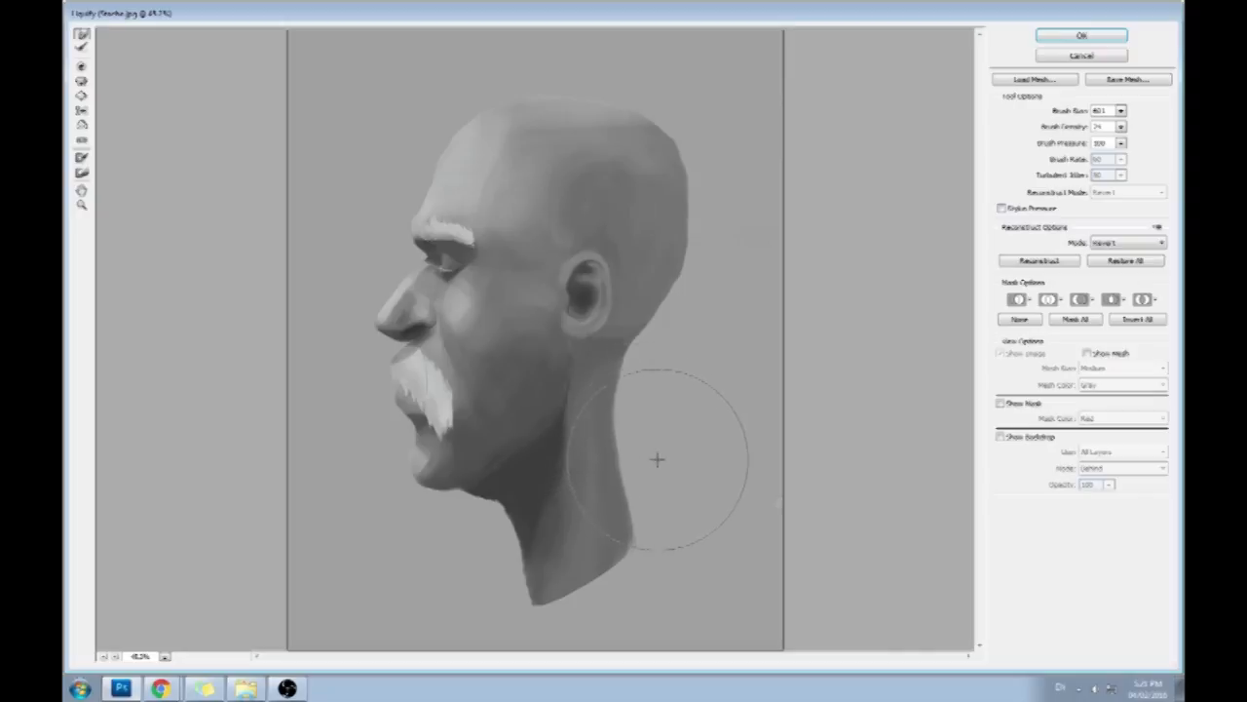
# - Push the crown and back of the skull outward to round the head
pyautogui.moveTo(678, 139); pyautogui.dragTo(691, 126)
pyautogui.moveTo(676, 204); pyautogui.dragTo(693, 184)
pyautogui.moveTo(639, 132); pyautogui.dragTo(642, 115)
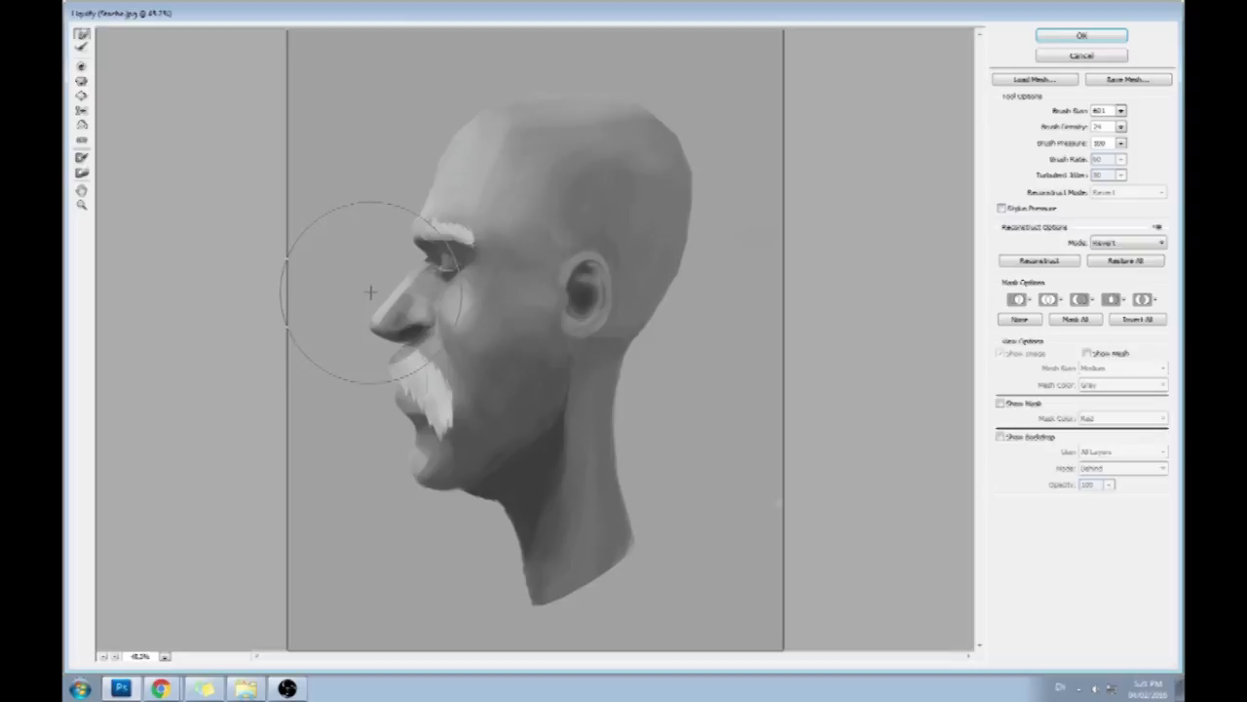
# - Refine the nose, moustache and lip contours with Forward Warp at brush size 241
pyautogui.click(1121, 111)
pyautogui.click(425, 259)
pyautogui.moveTo(396, 343)
pyautogui.mouseDown()
pyautogui.moveTo(389, 376)
pyautogui.moveTo(462, 396)
pyautogui.moveTo(389, 415)
pyautogui.mouseUp()
pyautogui.moveTo(392, 373); pyautogui.dragTo(425, 429)
pyautogui.moveTo(427, 327); pyautogui.dragTo(428, 336)
pyautogui.moveTo(396, 412); pyautogui.dragTo(403, 384)
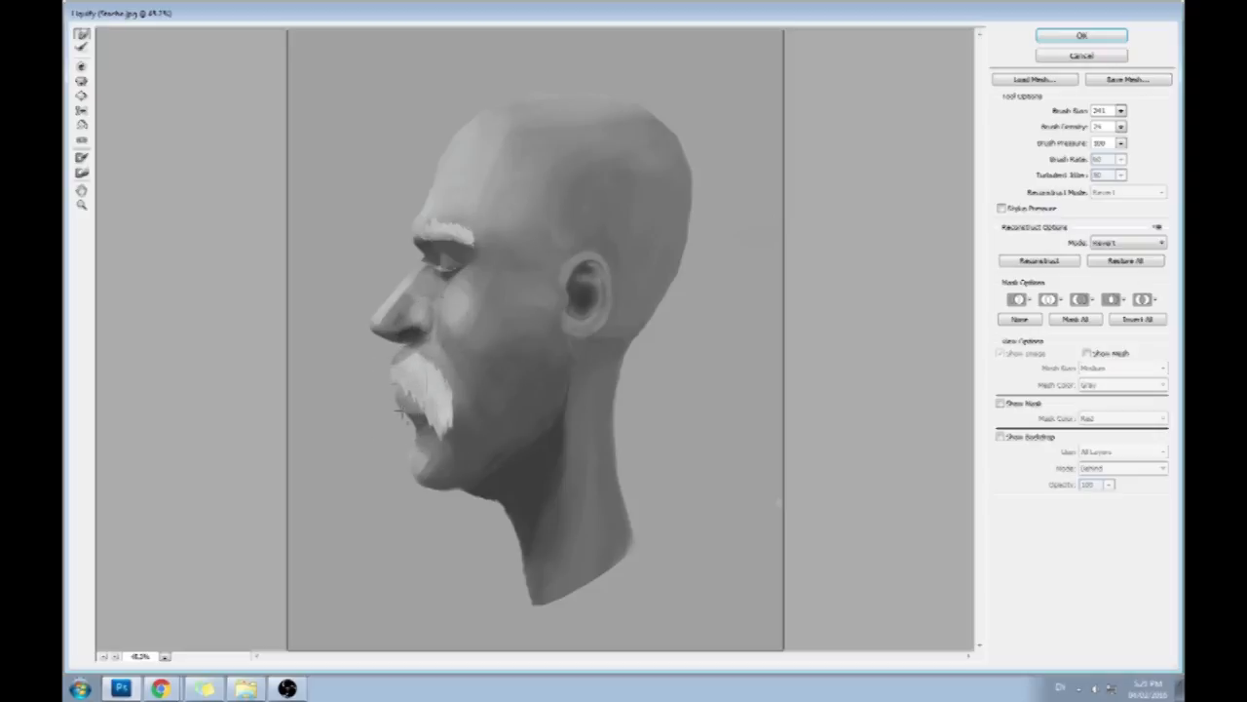
pyautogui.moveTo(404, 341); pyautogui.dragTo(380, 345)
# - Adjust the nose tip and the area under the nose with a smaller warp brush
pyautogui.click(1122, 111)
pyautogui.click(1061, 128)
pyautogui.click(370, 340)
pyautogui.moveTo(410, 349); pyautogui.dragTo(413, 343)
# - Restore the warp brush to size 241 and stretch the earlobe downward
pyautogui.click(1120, 112)
pyautogui.click(1087, 128)
pyautogui.click(1067, 129)
pyautogui.click(557, 326)
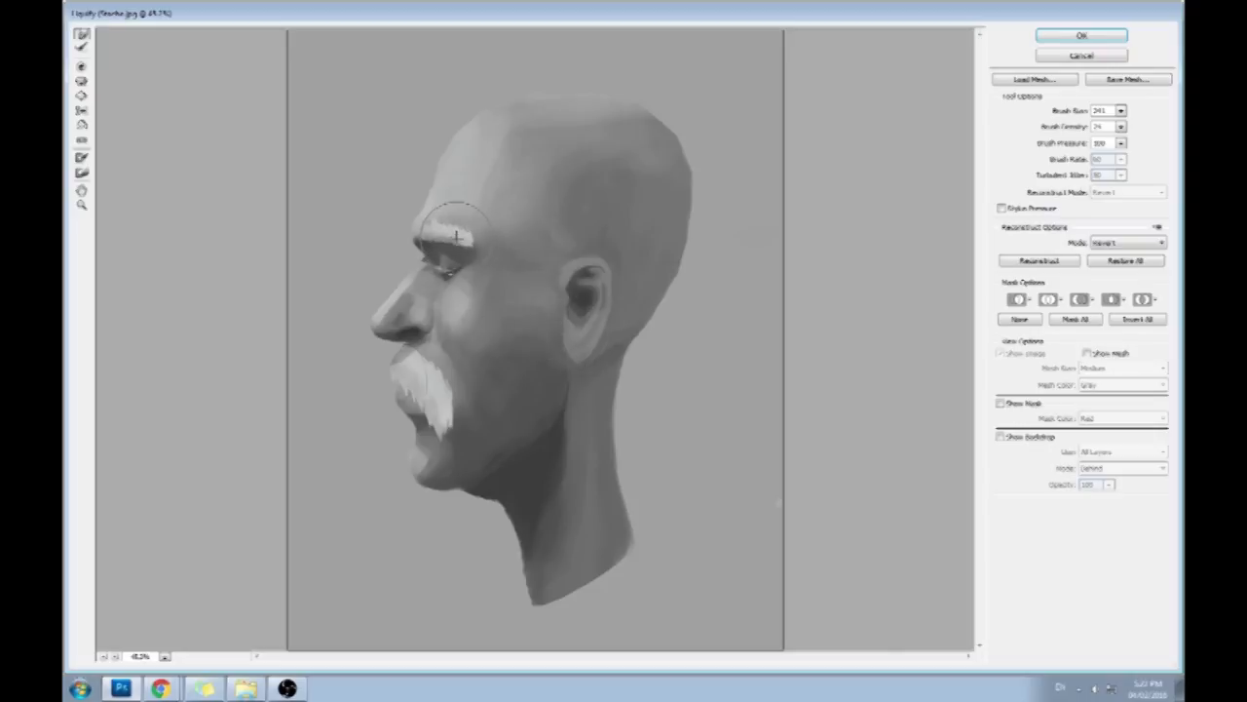
# - Reshape the eyebrow with the Twirl and Forward Warp tools, and apply the Liquify changes
pyautogui.click(81, 81)
pyautogui.moveTo(476, 245); pyautogui.dragTo(440, 243)
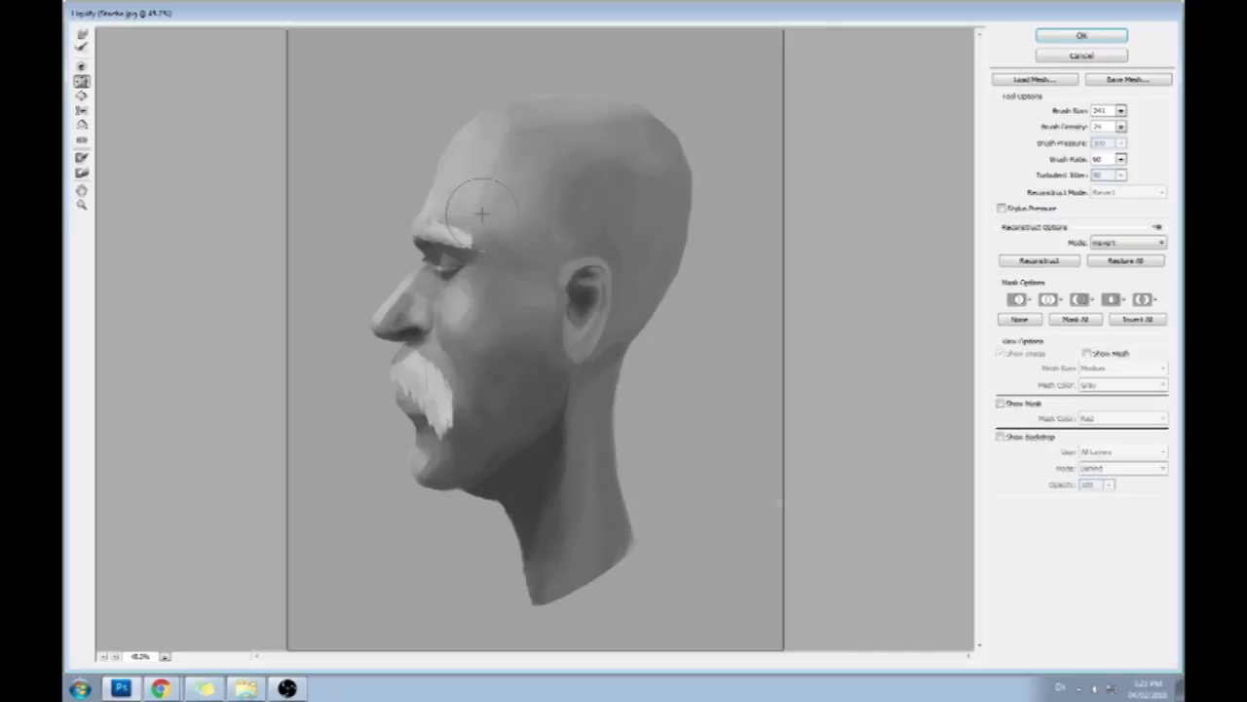
pyautogui.click(82, 35)
pyautogui.moveTo(436, 226); pyautogui.dragTo(450, 241)
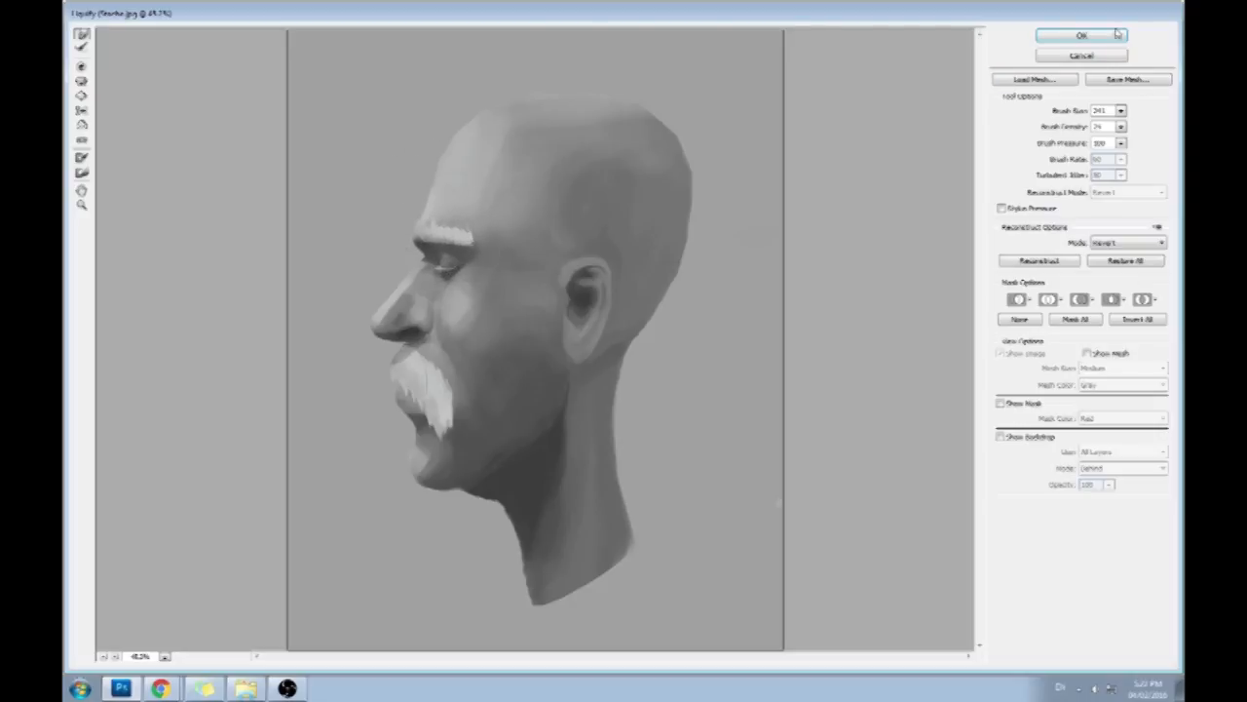
pyautogui.click(1081, 35)
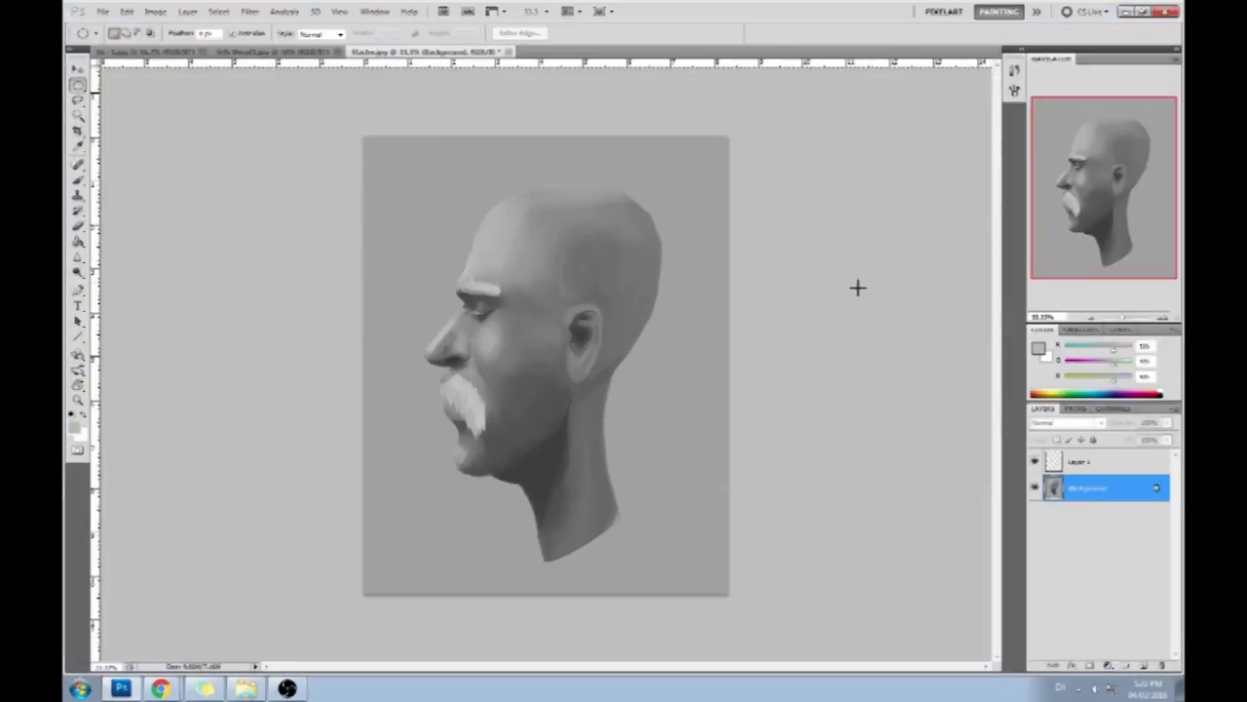
# - Compare the head before and after the Liquify changes by repeatedly undoing and redoing them
pyautogui.hotkey('ctrl', '+')
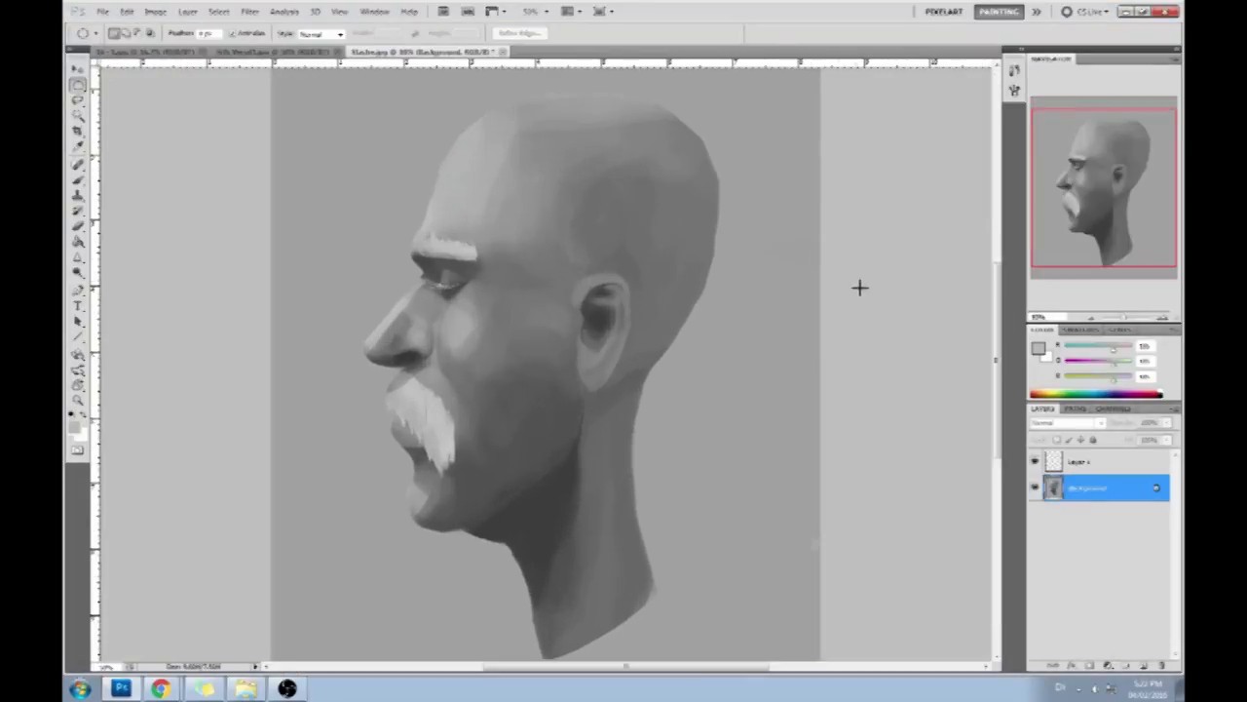
pyautogui.hotkey('ctrl', '-')
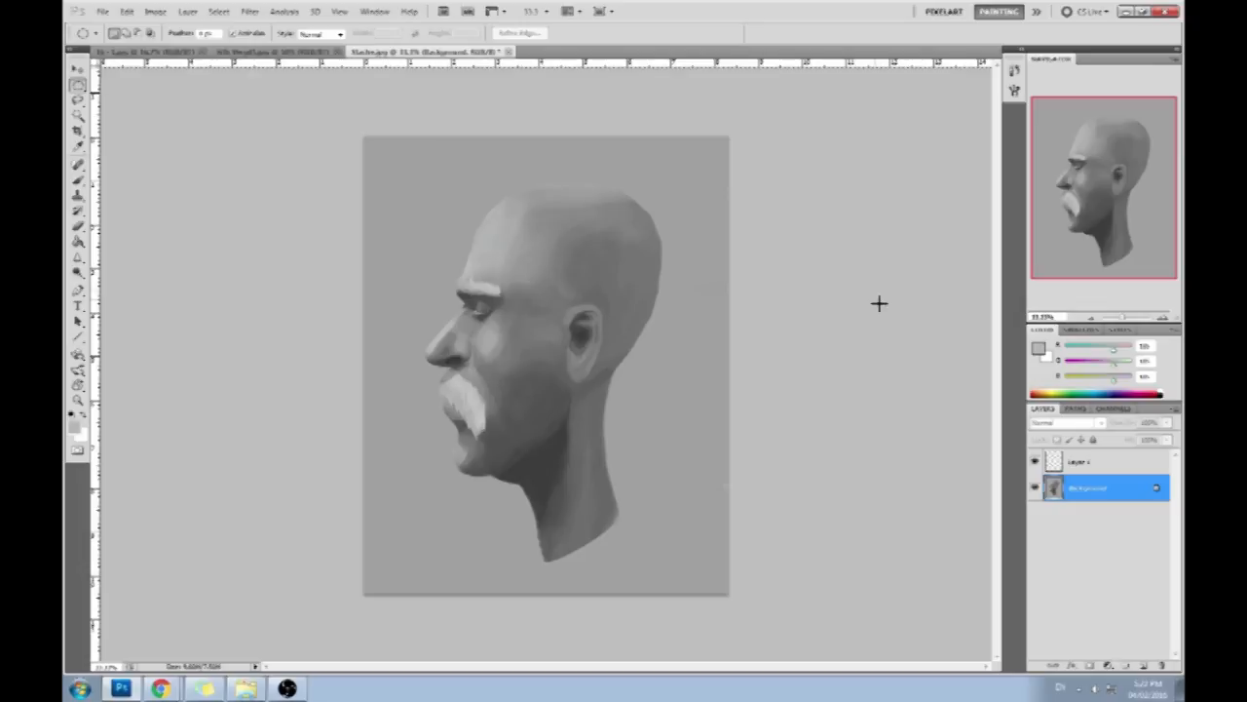
pyautogui.hotkey('ctrl', 'z')
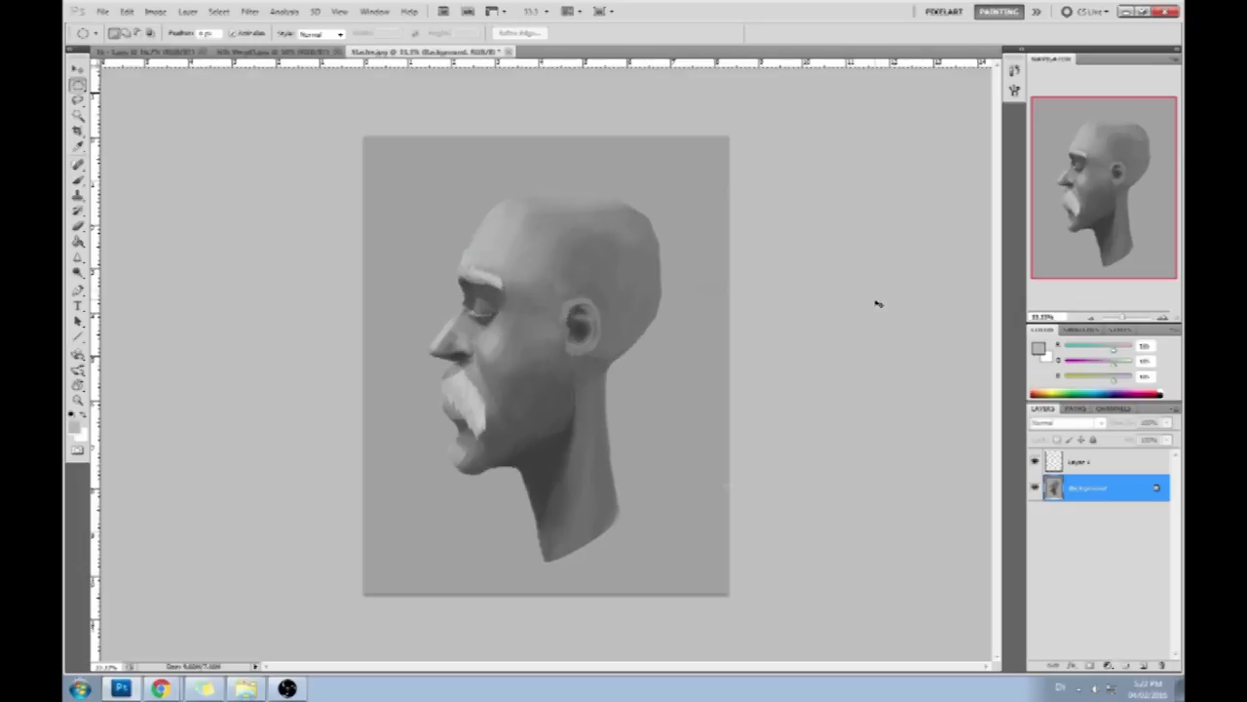
pyautogui.hotkey('ctrl', 'z')
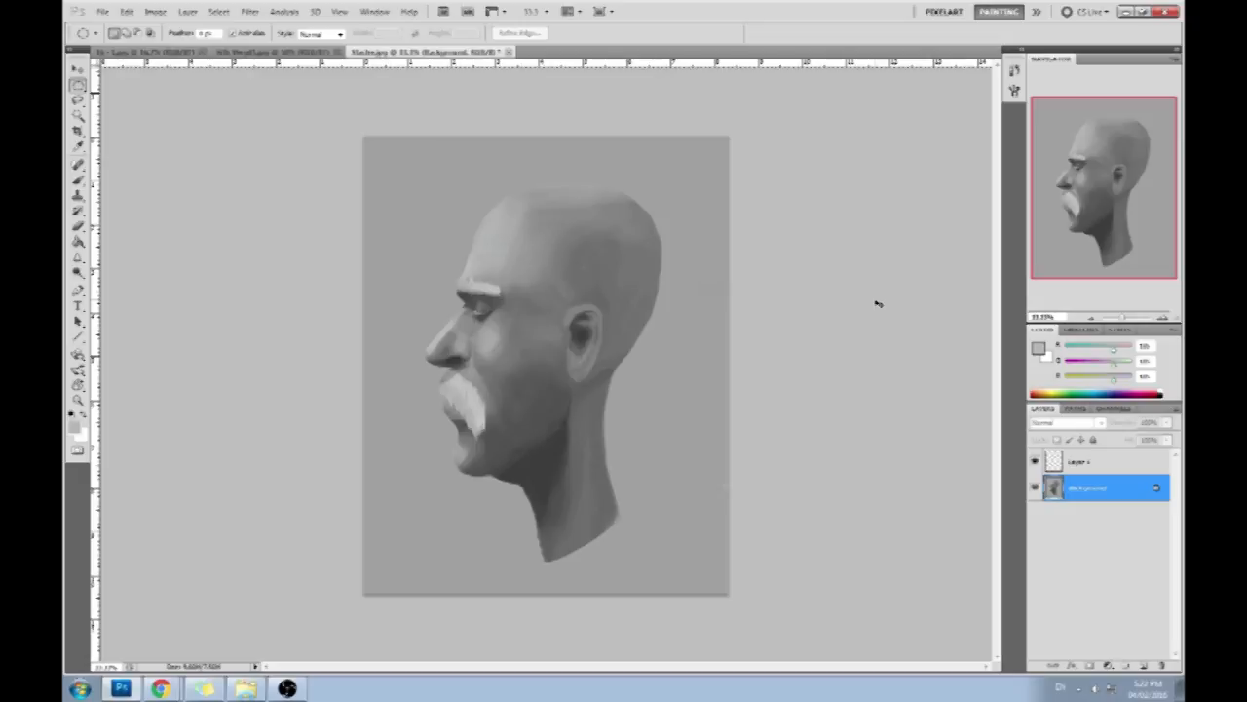
pyautogui.hotkey('ctrl', 'z')
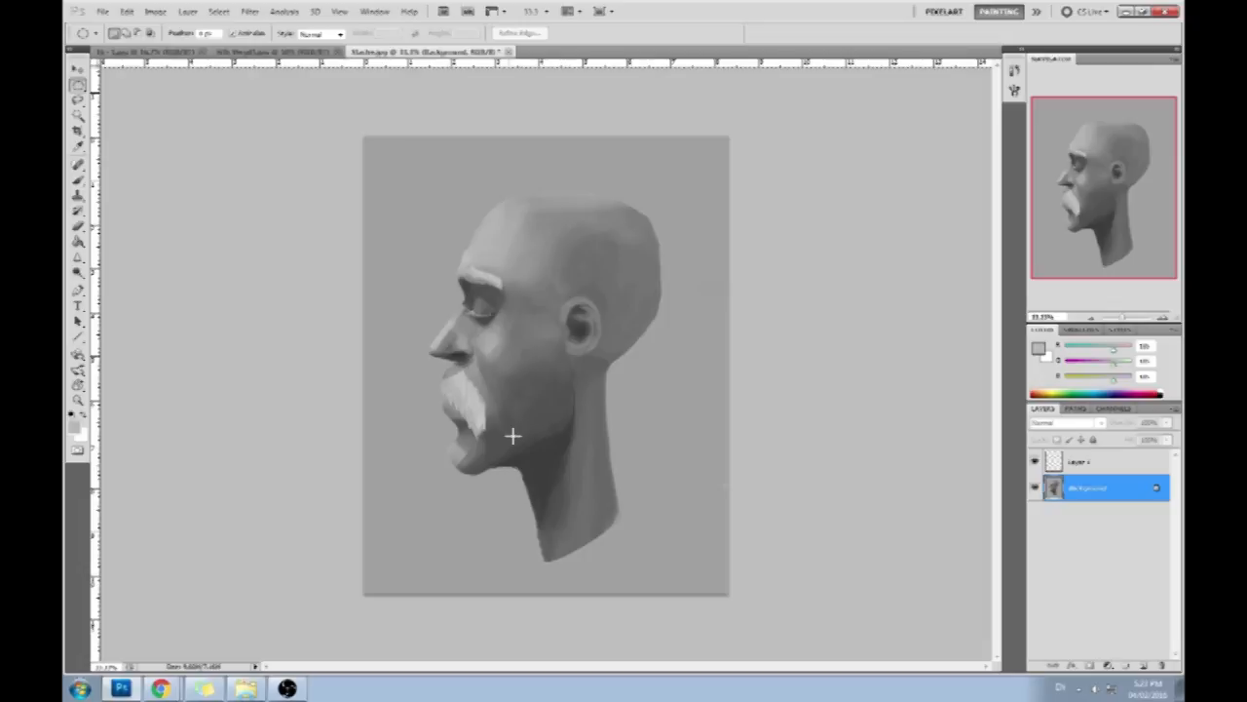
pyautogui.hotkey('ctrl', 'z')
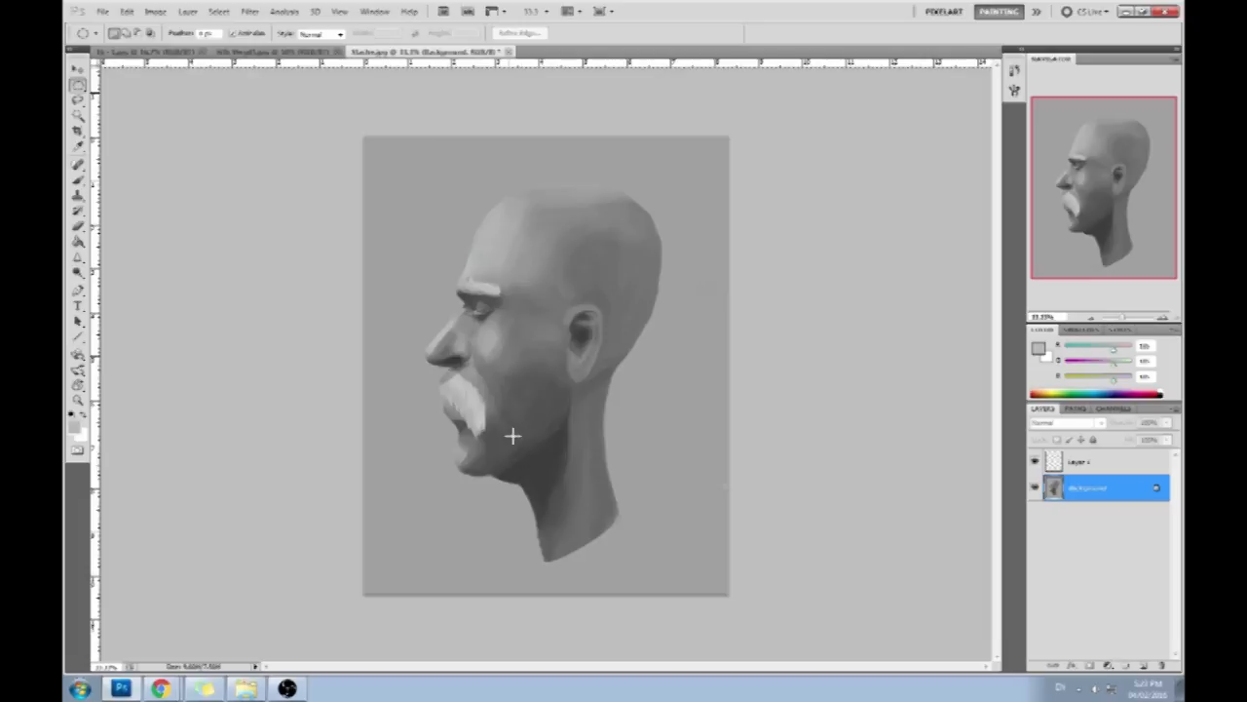
pyautogui.hotkey('ctrl', 'z')
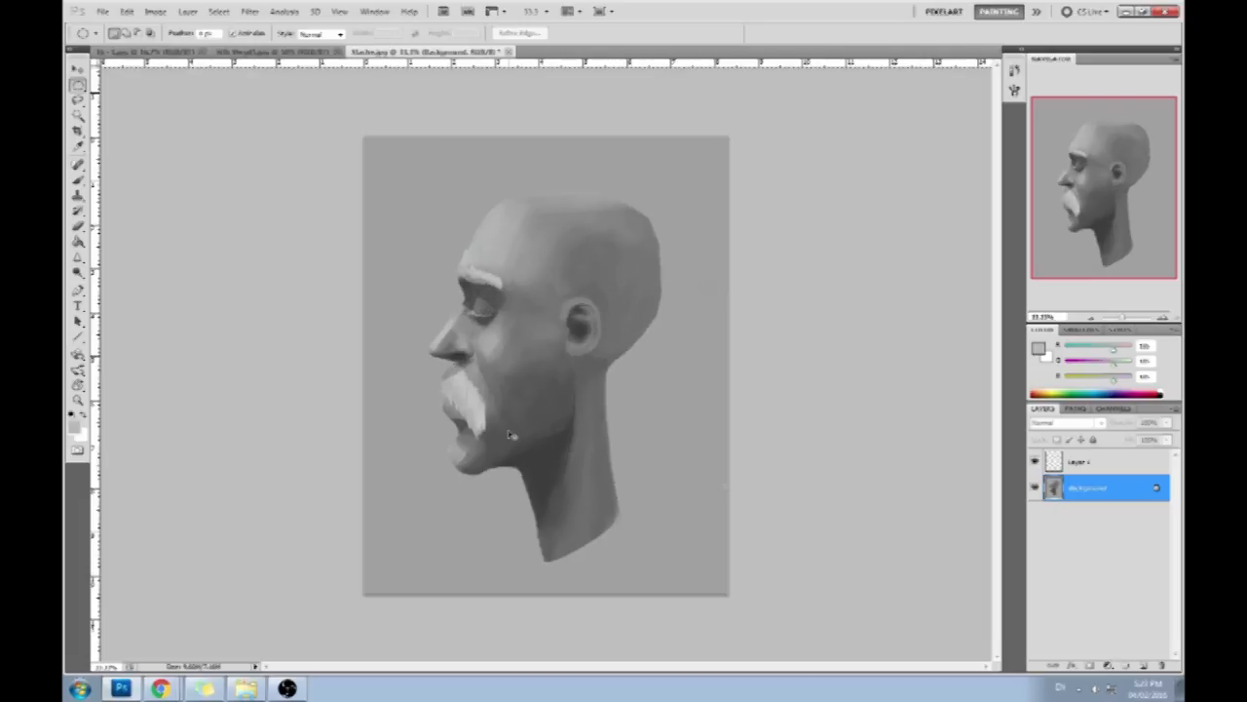
pyautogui.hotkey('ctrl', 'z')
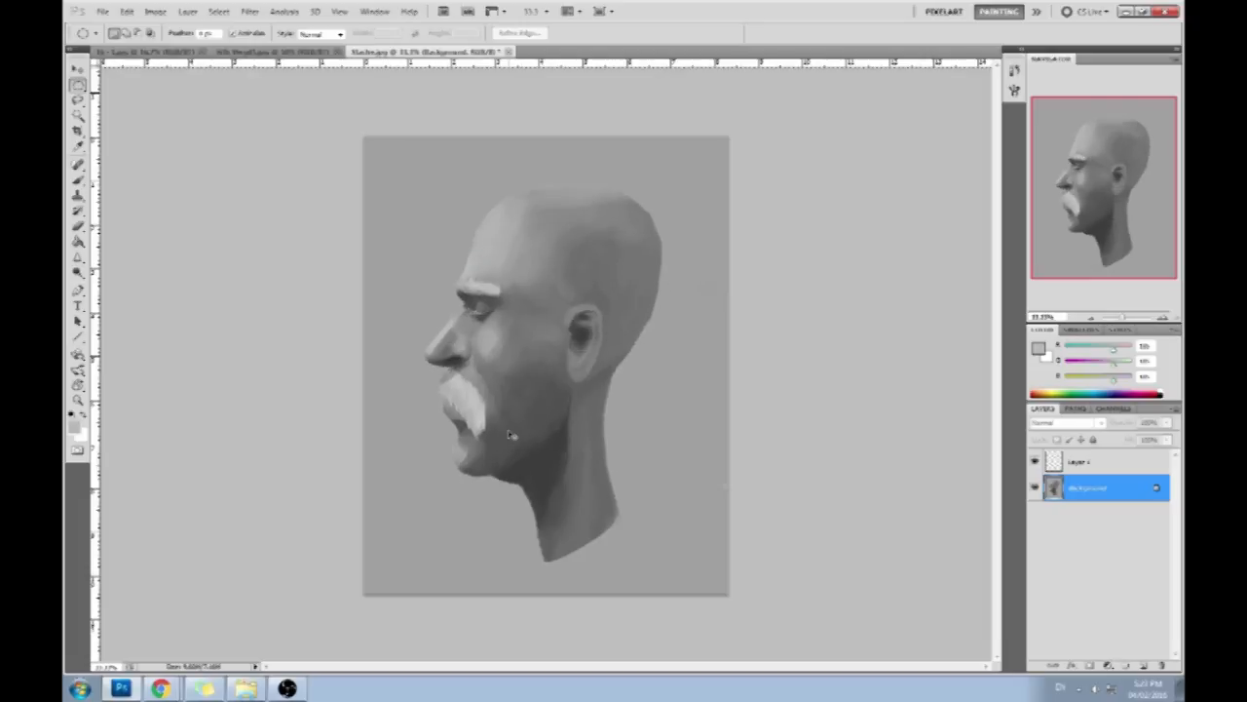
# - Select the gray backdrop around the head with the Magic Wand
pyautogui.moveTo(818, 325); pyautogui.dragTo(765, 323)
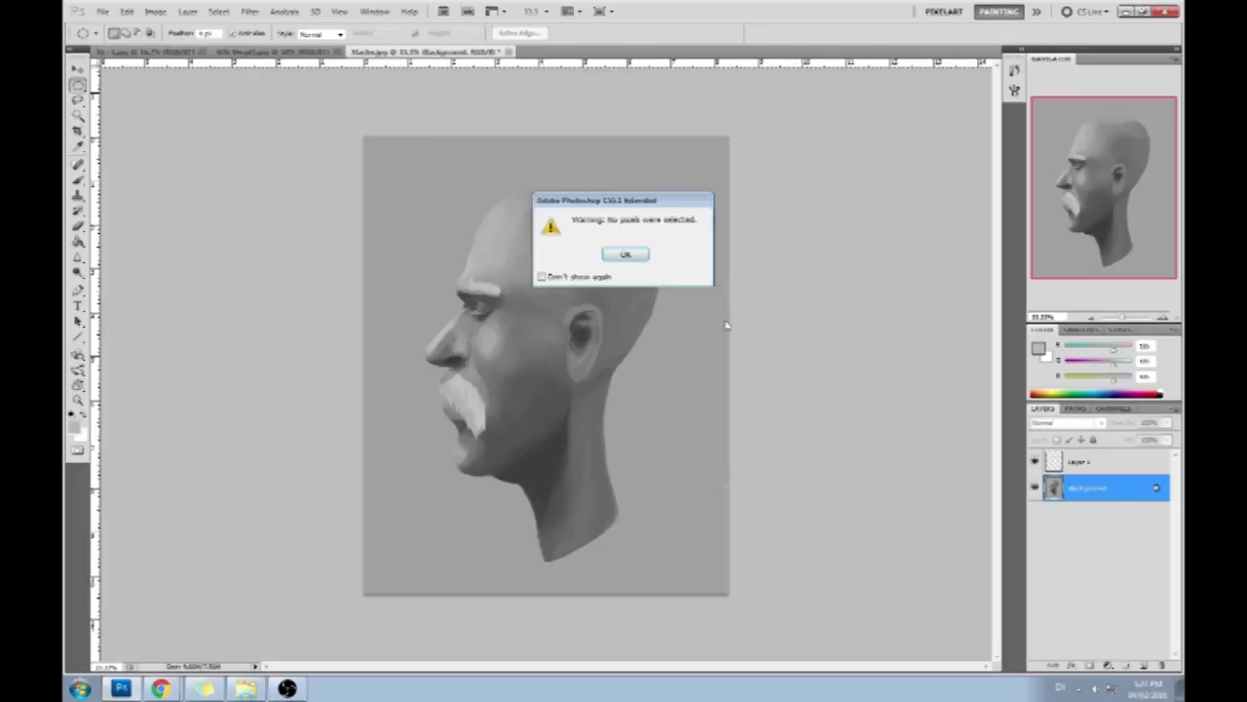
pyautogui.click(627, 255)
pyautogui.press('b')
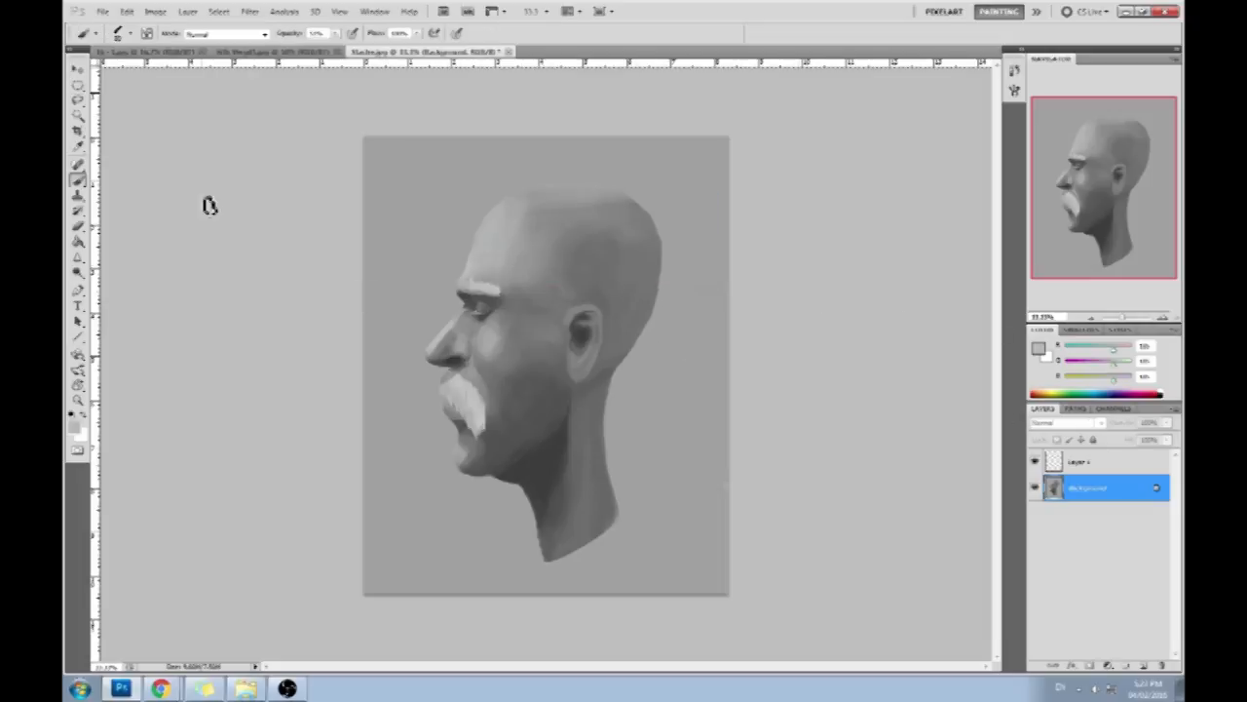
pyautogui.moveTo(78, 114); pyautogui.dragTo(141, 125)
pyautogui.click(445, 228)
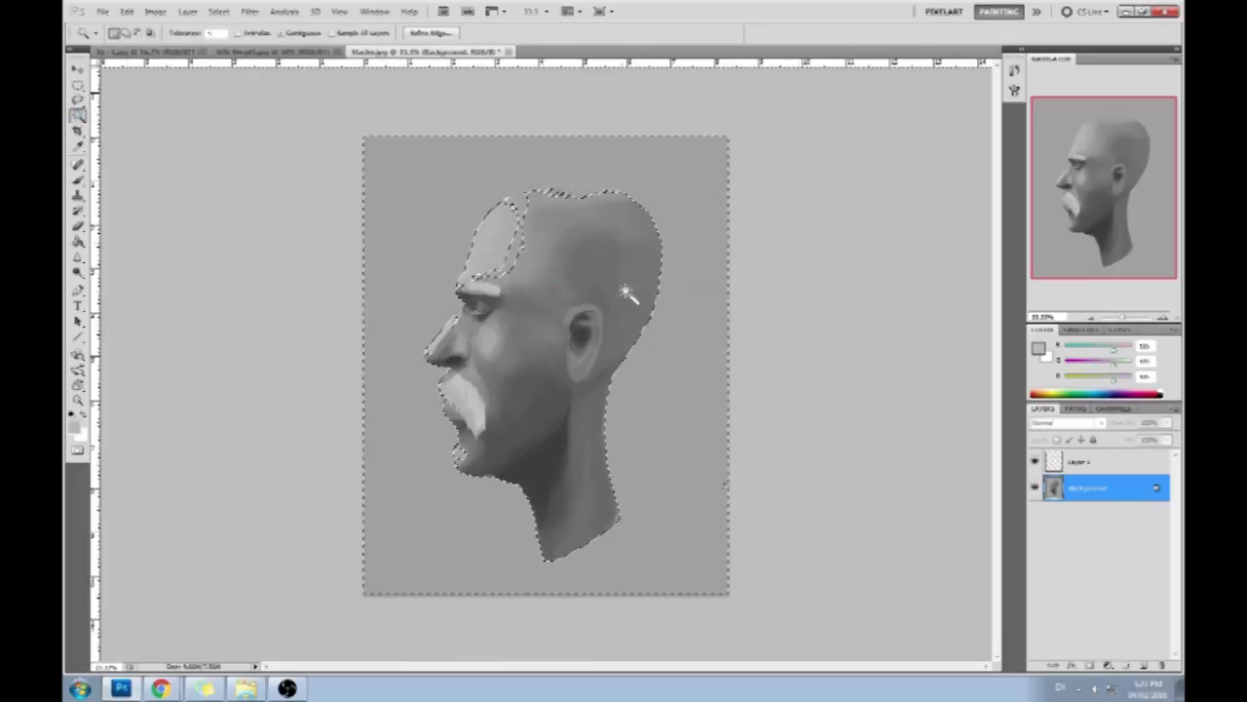
# - Reselect the gray backdrop with the Magic Wand and clean up the selection along the scalp with the Lasso
pyautogui.hotkey('ctrl', 'd')
pyautogui.click(679, 339)
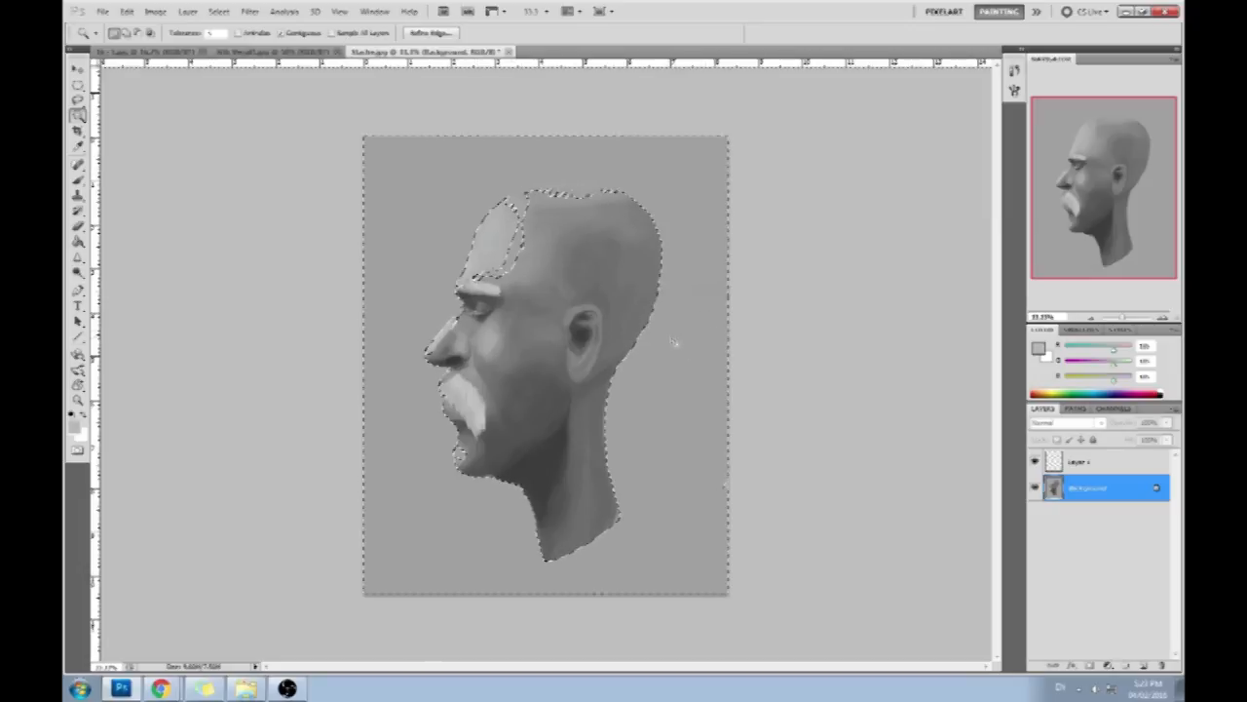
pyautogui.click(682, 286)
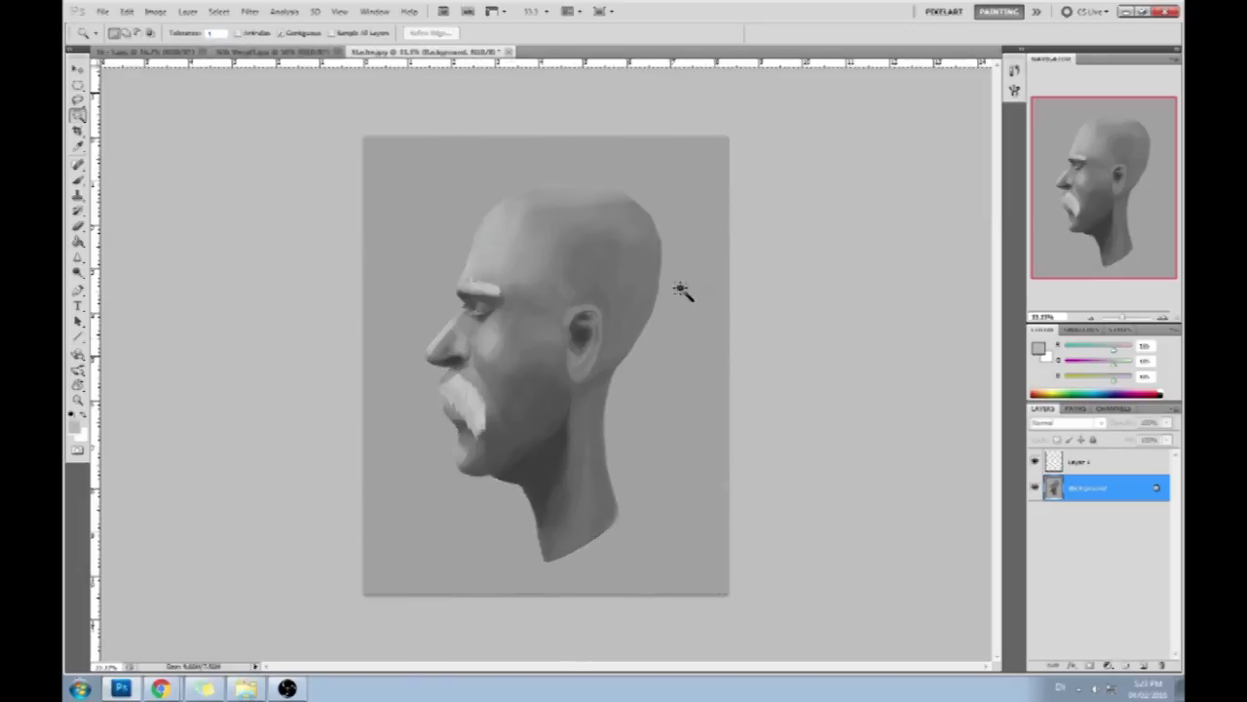
pyautogui.press('l')
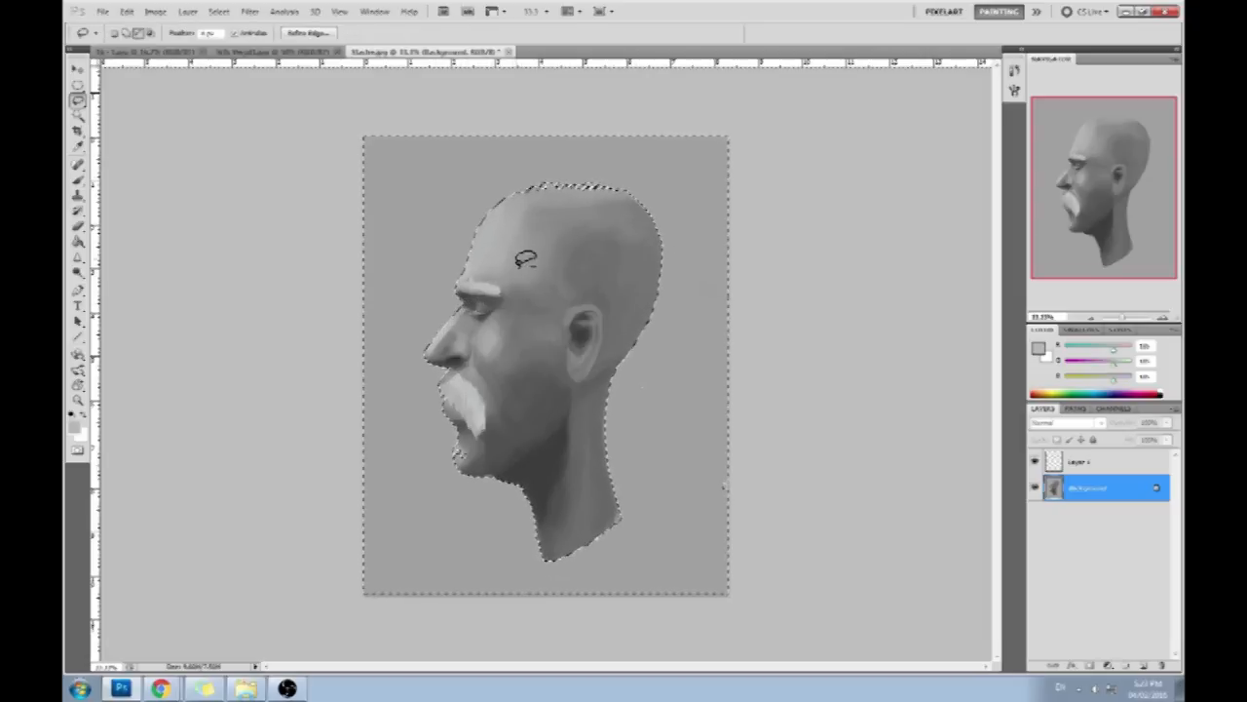
pyautogui.moveTo(604, 192)
pyautogui.mouseDown()
pyautogui.moveTo(590, 188)
pyautogui.moveTo(635, 195)
pyautogui.mouseUp()
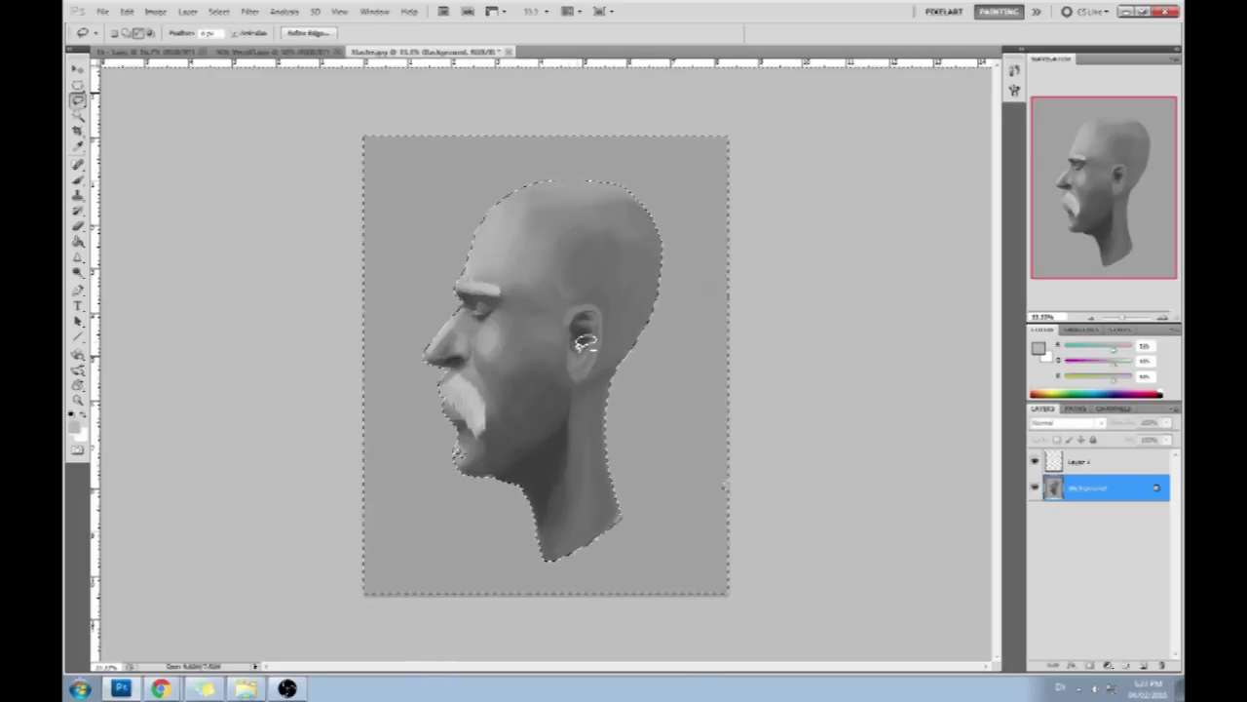
pyautogui.hotkey('ctrl', 'd')
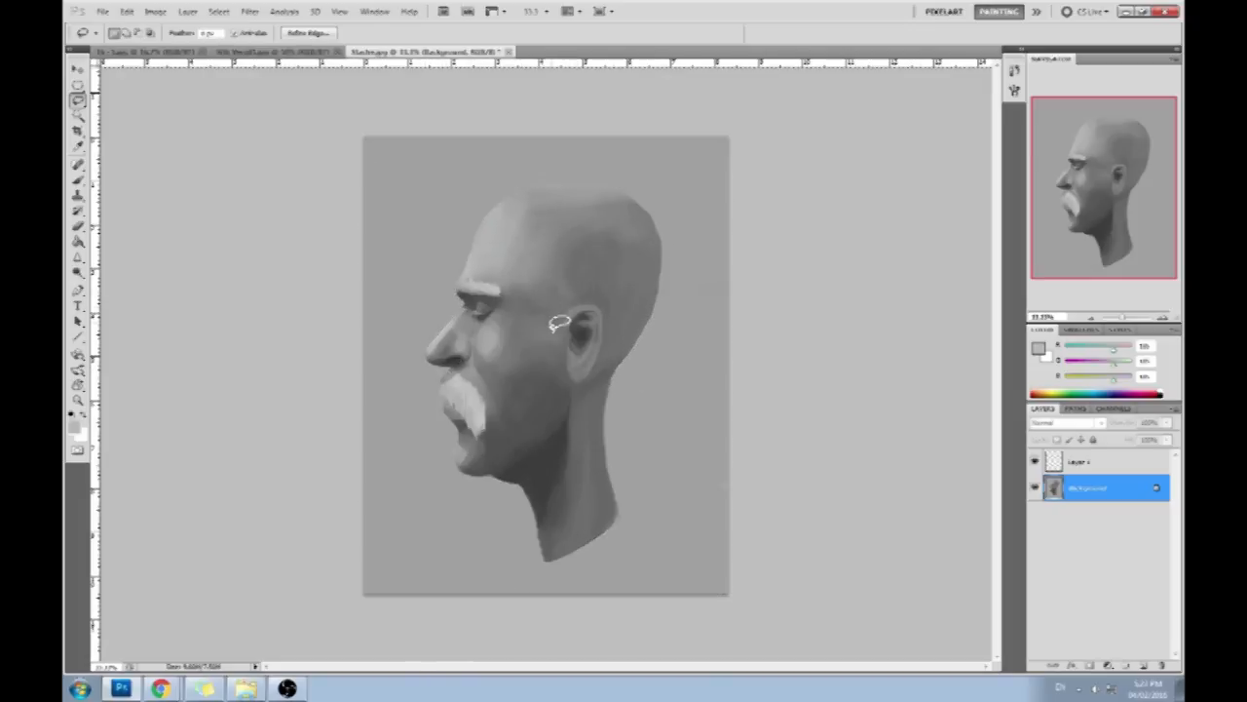
# - Choose a soft round brush preset and add a new layer above Layer 1
pyautogui.press('b')
pyautogui.rightClick(552, 310)
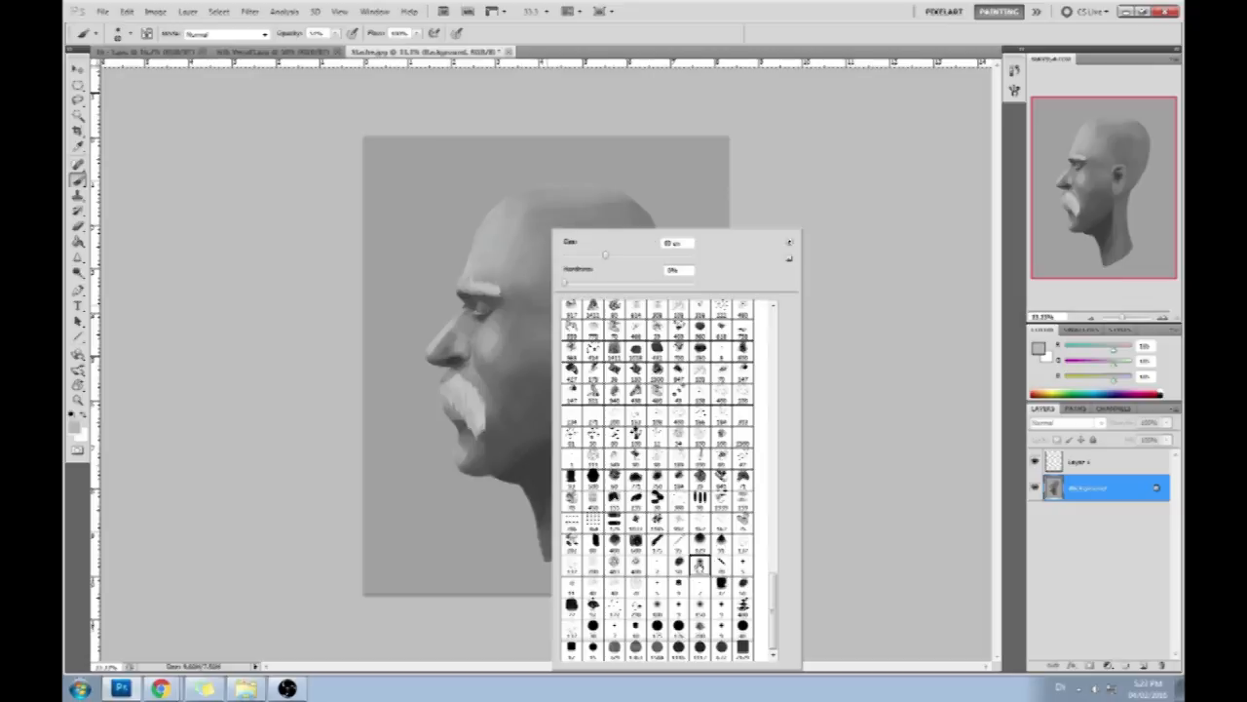
pyautogui.doubleClick(699, 566)
pyautogui.click(1101, 646)
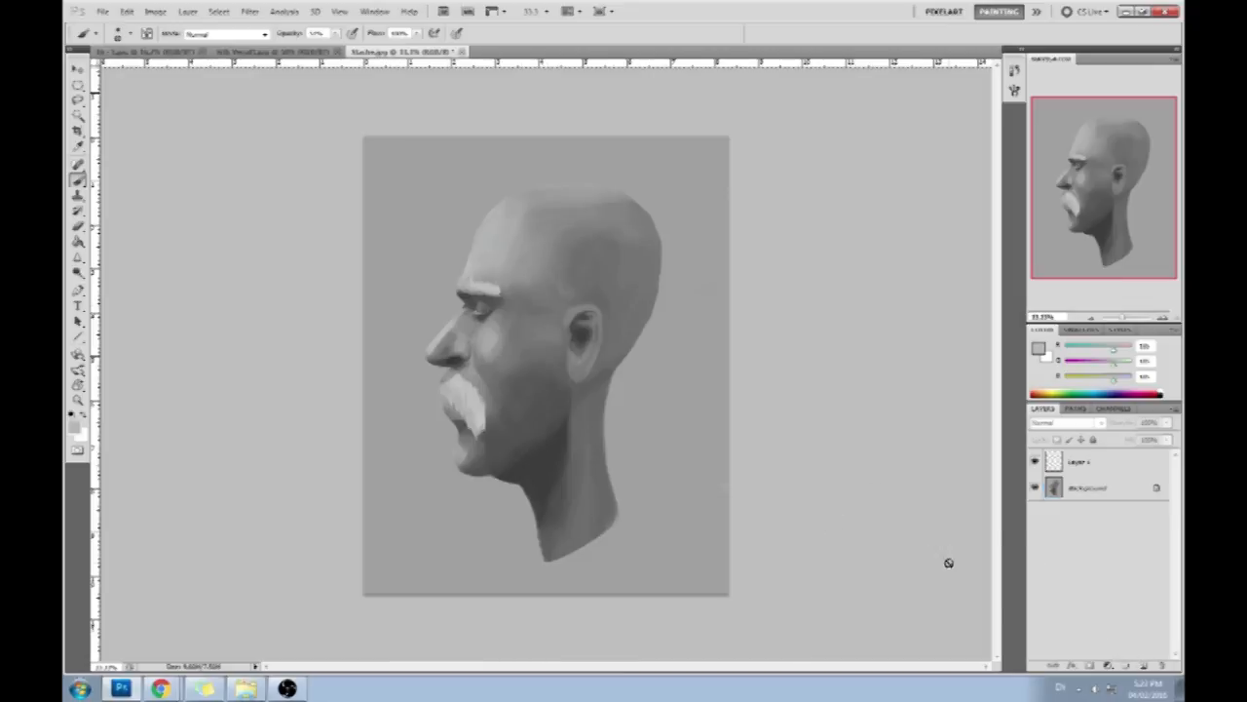
pyautogui.click(1140, 667)
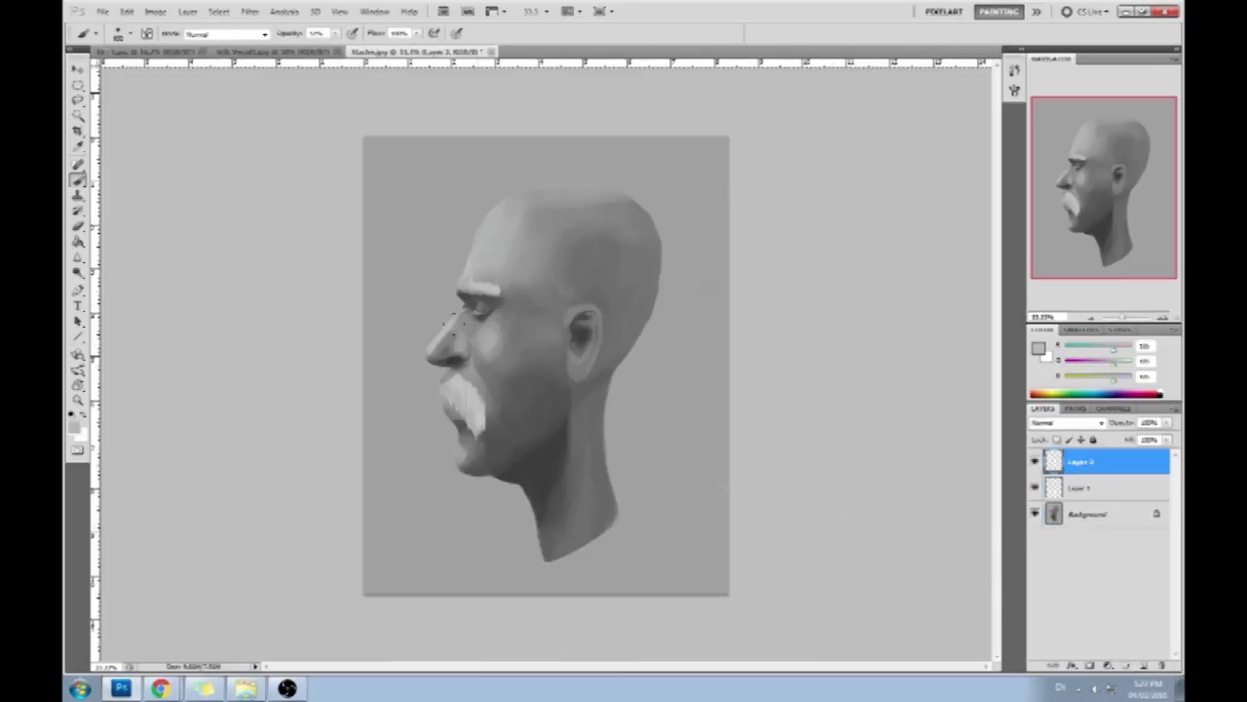
# - Adjust the brush opacity and paint a soft light tone on the backdrop in front of the nose
pyautogui.click(335, 33)
pyautogui.click(313, 47)
pyautogui.keyDown('alt'); pyautogui.click(491, 337); pyautogui.keyUp('alt')
pyautogui.keyDown('alt'); pyautogui.click(494, 334); pyautogui.keyUp('alt')
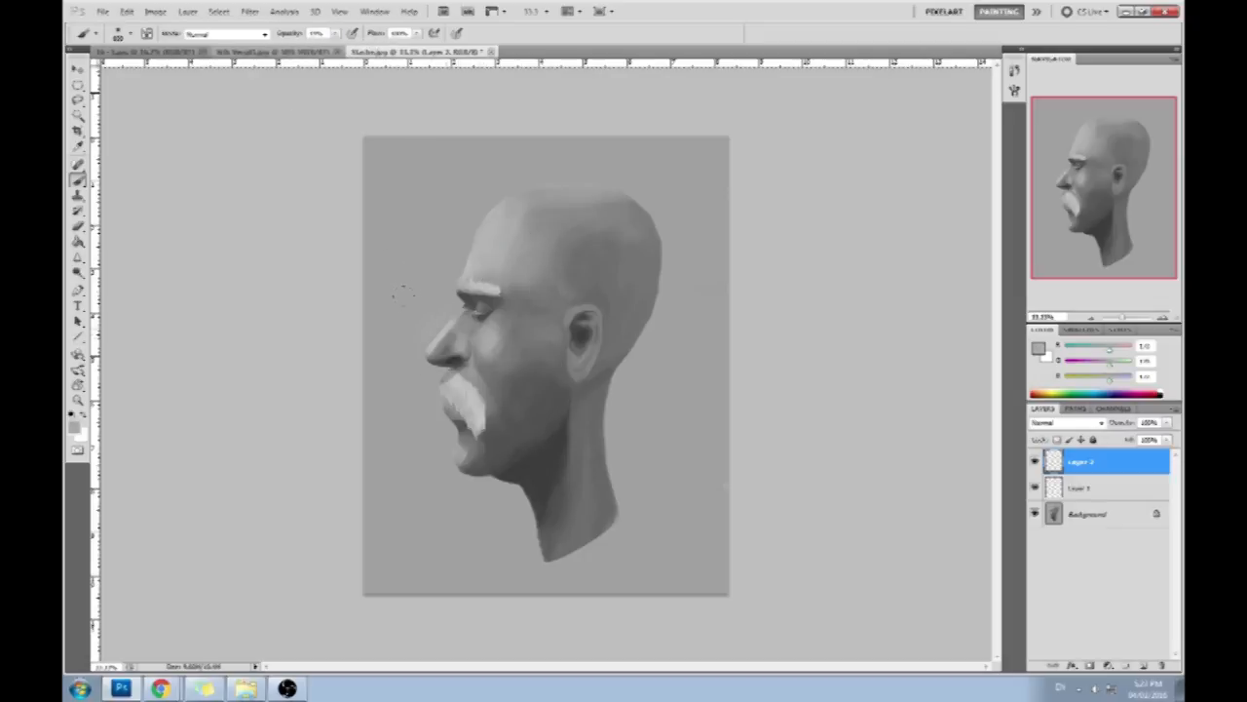
# - Invert the selection to cover the head and softly blend lighter tones over the cheek and jaw
pyautogui.press('m')
pyautogui.rightClick(537, 313)
pyautogui.click(589, 336)
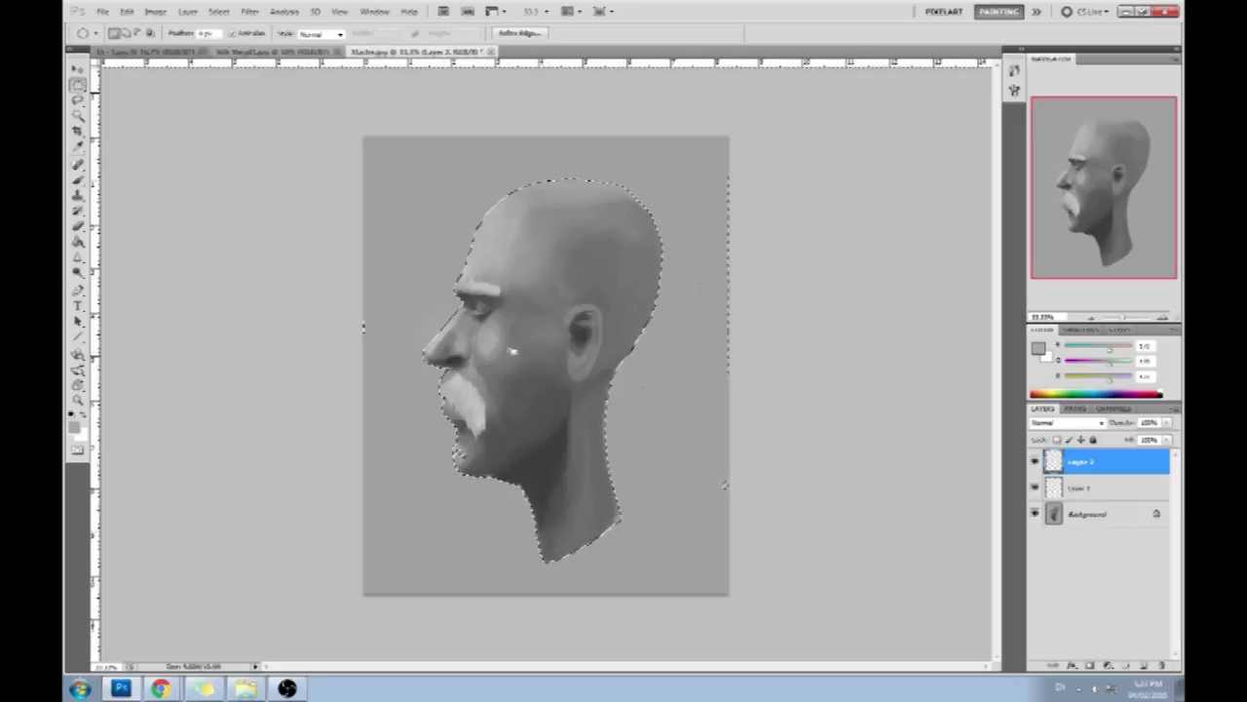
pyautogui.press('b')
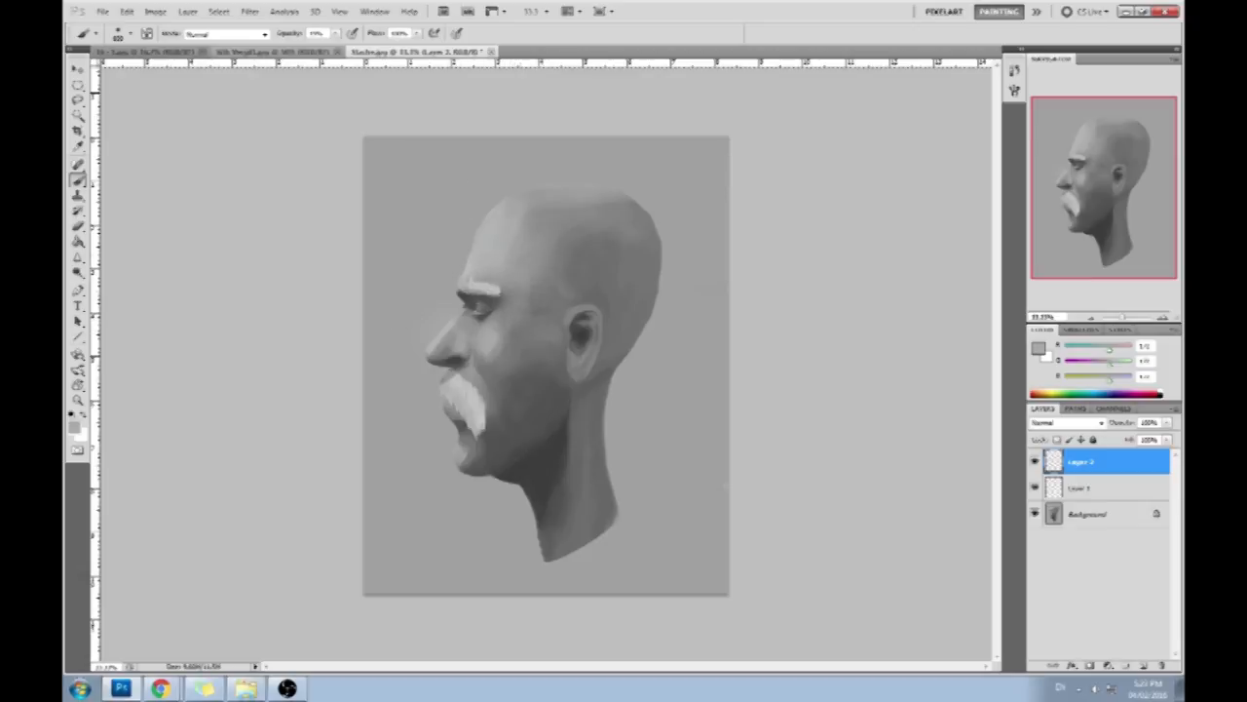
pyautogui.moveTo(508, 384); pyautogui.dragTo(551, 364)
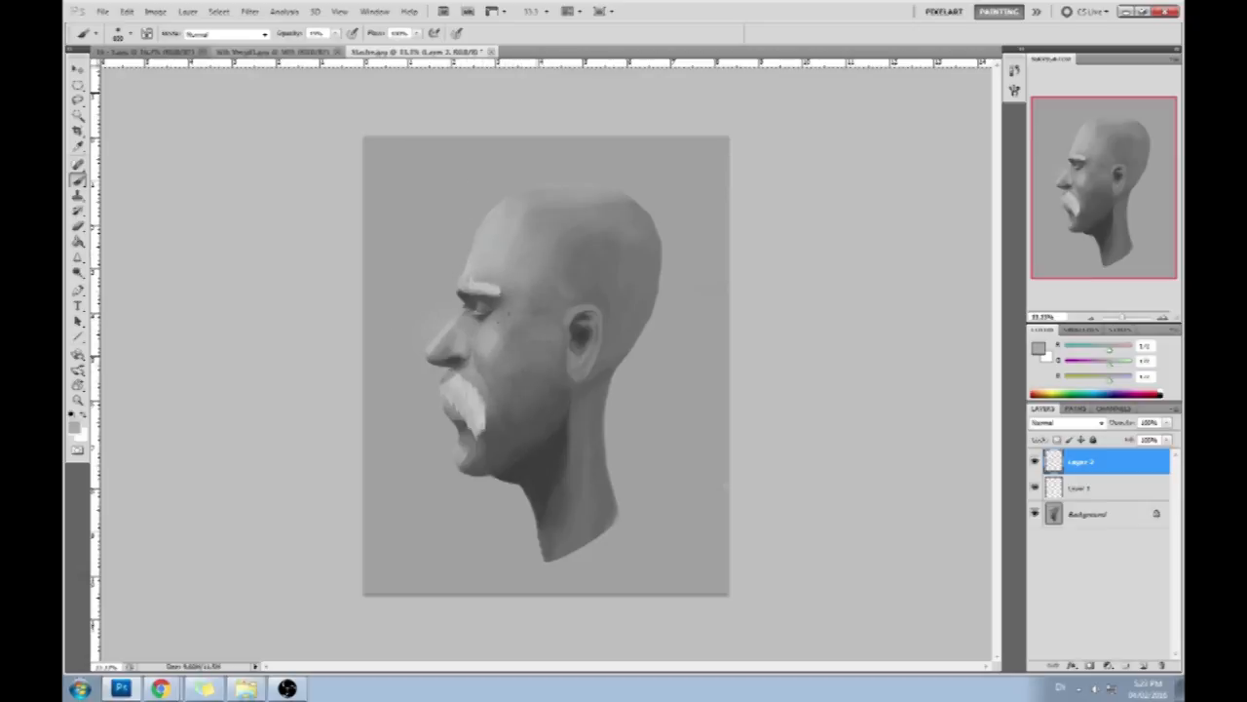
pyautogui.moveTo(531, 423); pyautogui.dragTo(494, 443)
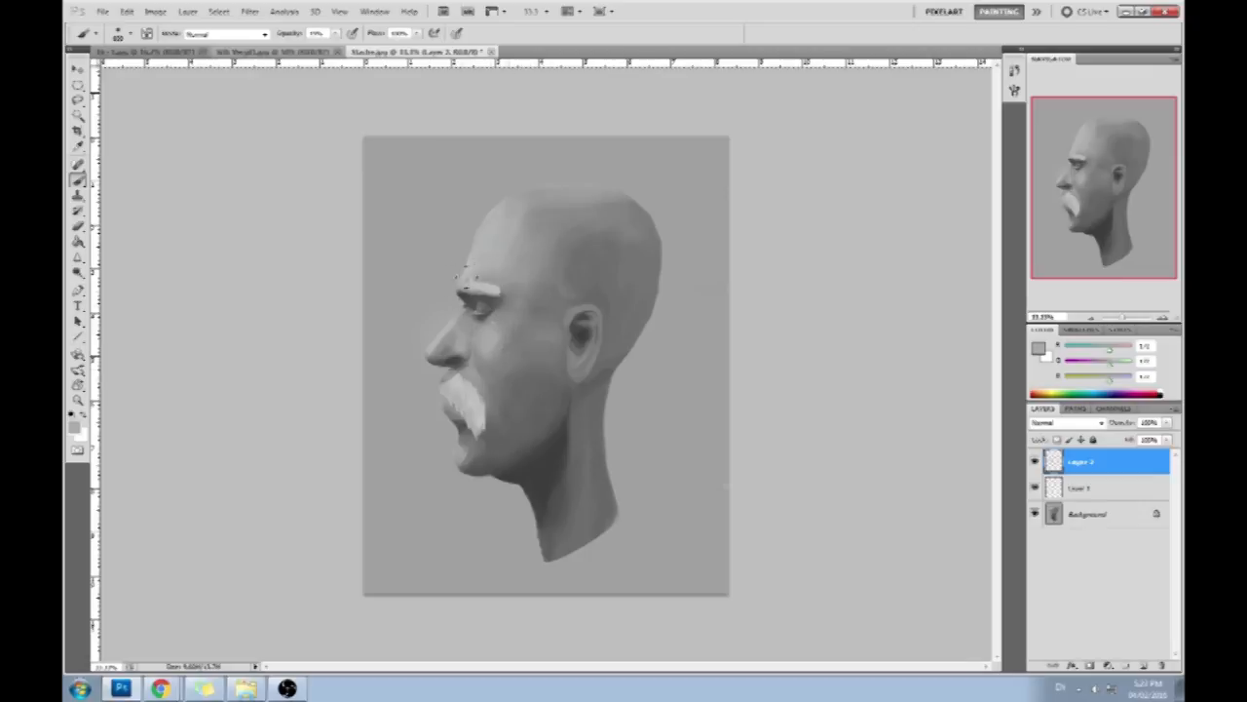
# - Rework the nose, eye socket, mouth corner and chin with gray tones sampled from the face
pyautogui.keyDown('alt'); pyautogui.click(449, 362); pyautogui.keyUp('alt')
pyautogui.keyDown('alt'); pyautogui.click(471, 301); pyautogui.keyUp('alt')
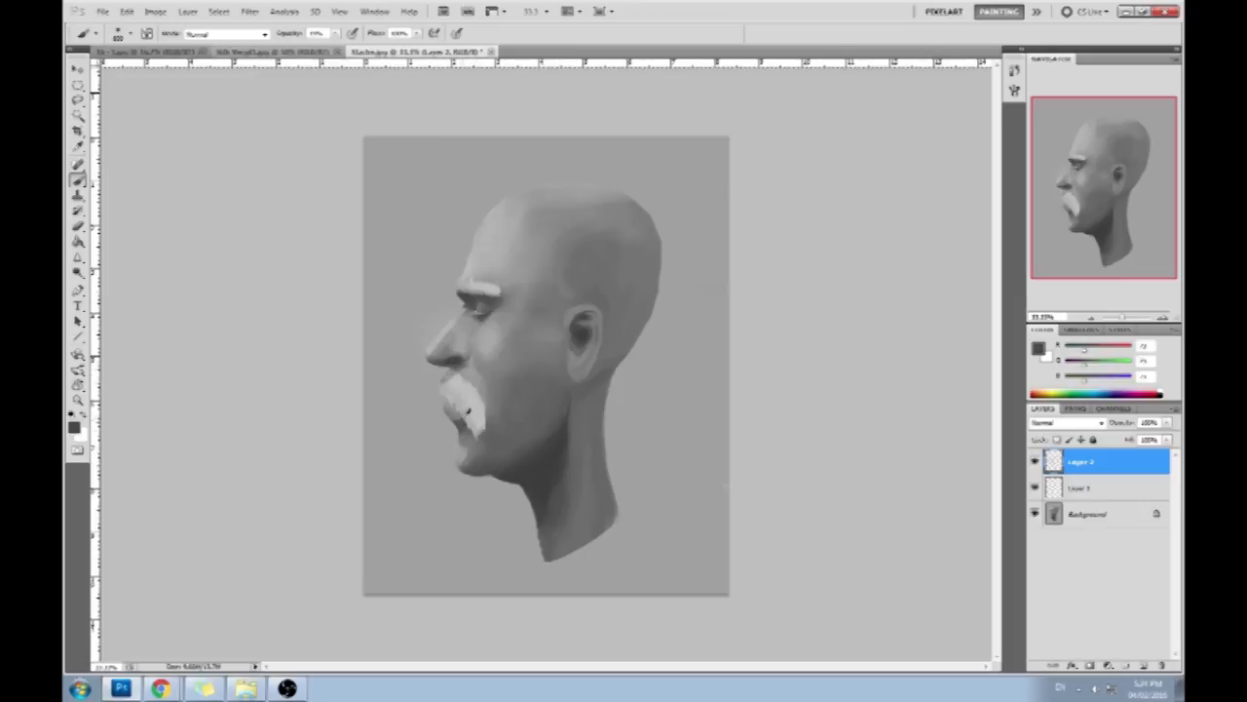
pyautogui.keyDown('alt'); pyautogui.click(479, 426); pyautogui.keyUp('alt')
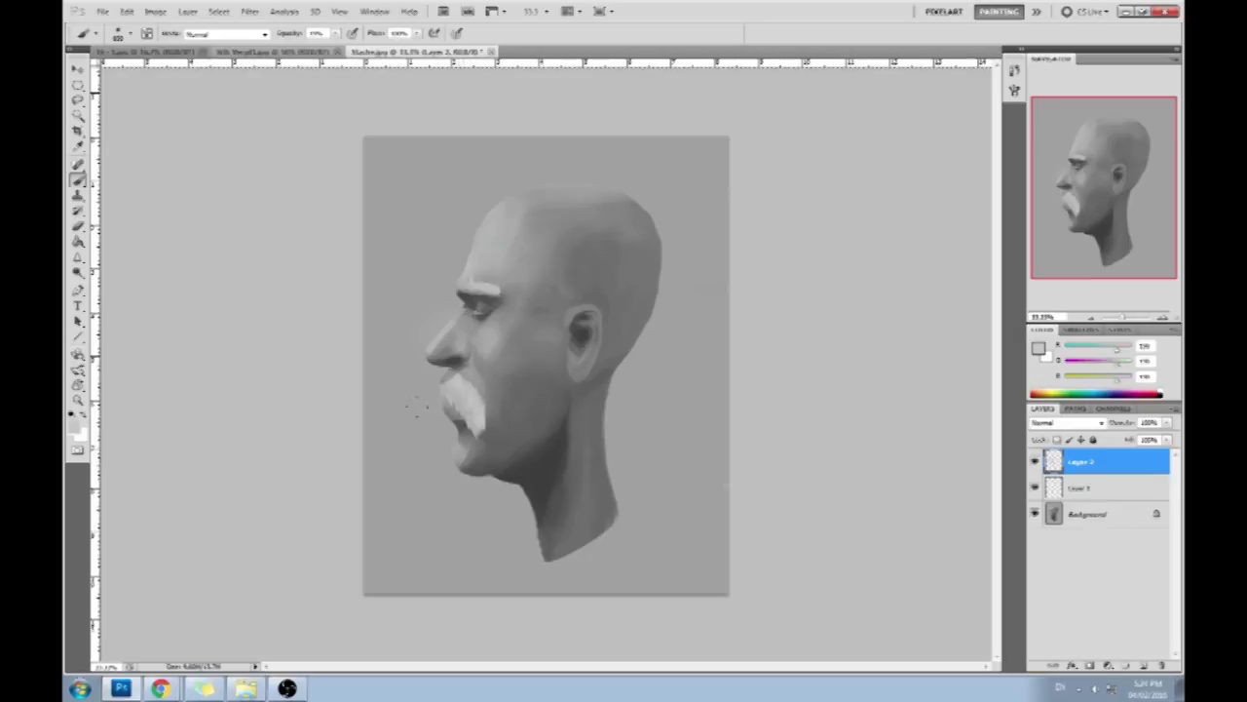
pyautogui.keyDown('alt'); pyautogui.click(434, 417); pyautogui.keyUp('alt')
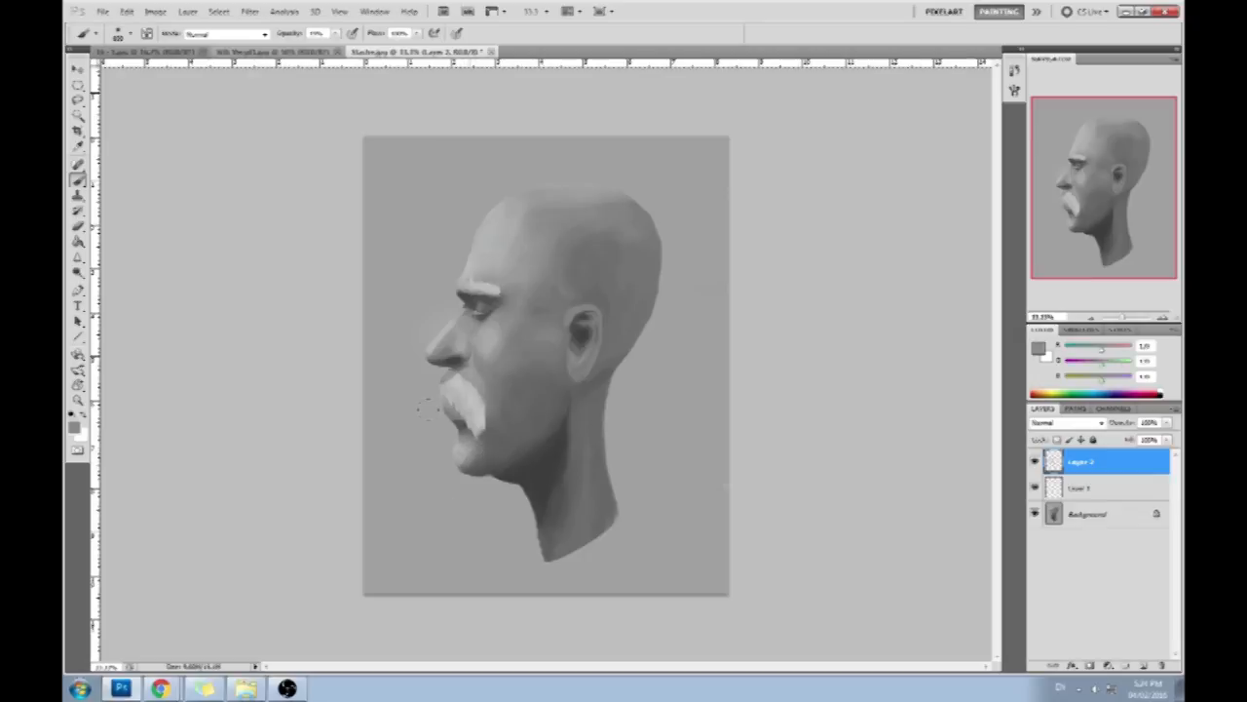
pyautogui.keyDown('alt'); pyautogui.click(484, 445); pyautogui.keyUp('alt')
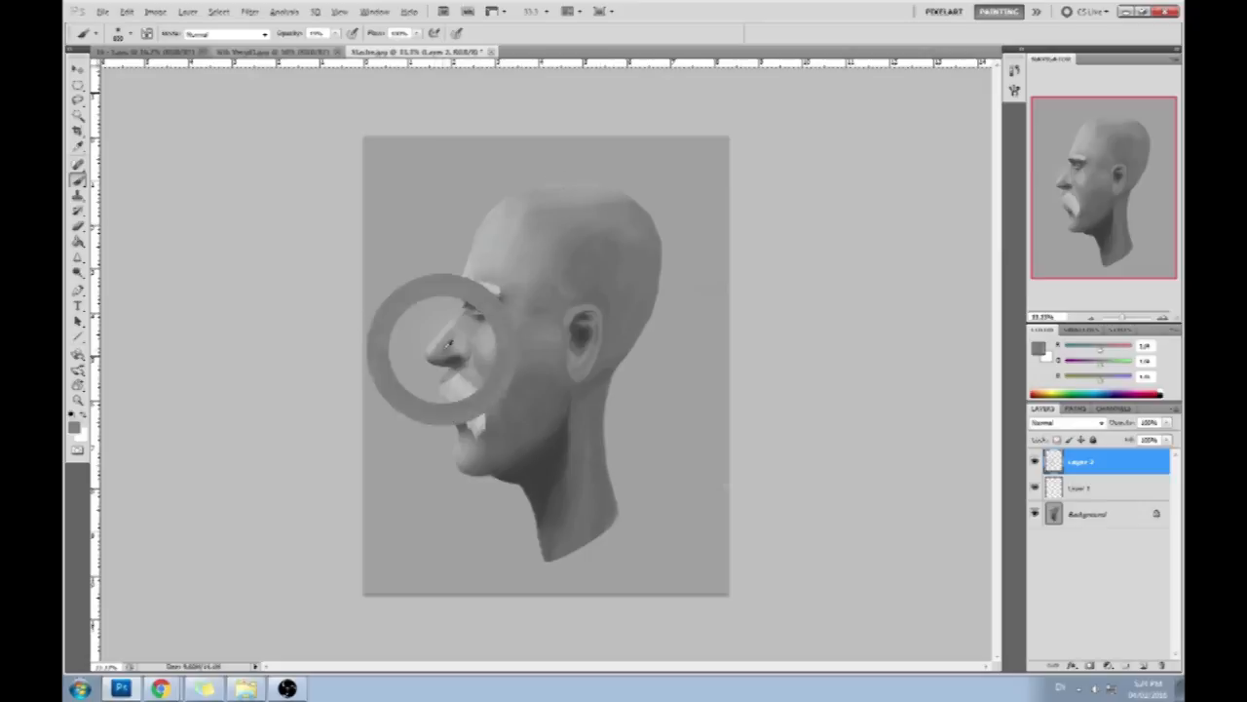
pyautogui.keyDown('alt'); pyautogui.click(395, 329); pyautogui.keyUp('alt')
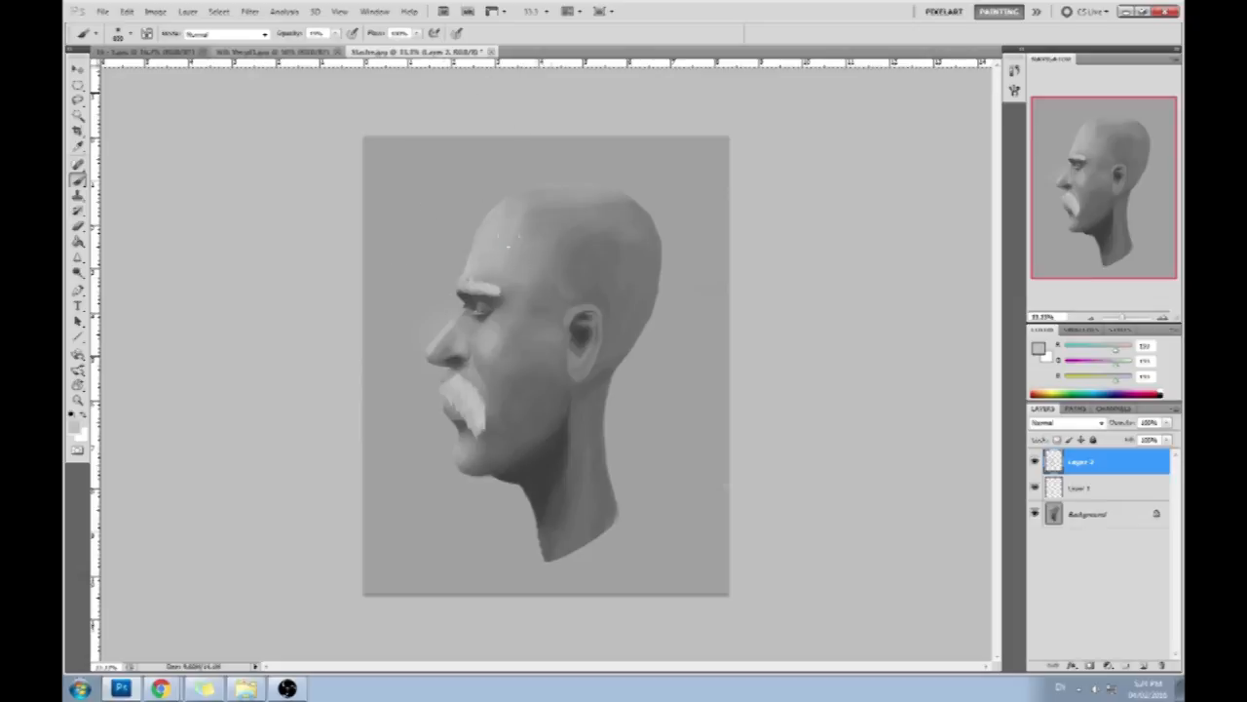
# - Brush soft tones over the neck, cheek and skull, and invert the selection back to the backdrop
pyautogui.moveTo(581, 408); pyautogui.dragTo(559, 553)
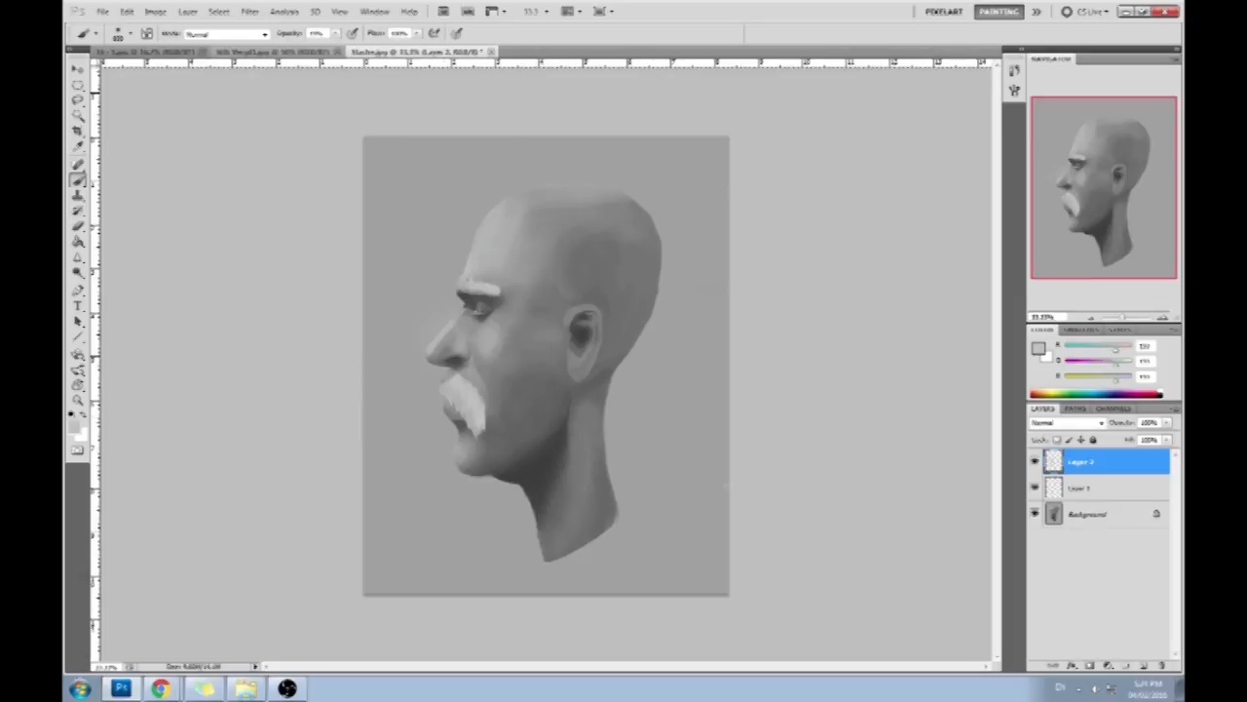
pyautogui.keyDown('alt'); pyautogui.click(415, 417); pyautogui.keyUp('alt')
pyautogui.keyDown('alt'); pyautogui.click(534, 389); pyautogui.keyUp('alt')
pyautogui.keyDown('alt'); pyautogui.click(568, 211); pyautogui.keyUp('alt')
pyautogui.keyDown('alt'); pyautogui.click(518, 213); pyautogui.keyUp('alt')
pyautogui.moveTo(629, 234)
pyautogui.mouseDown()
pyautogui.moveTo(605, 200)
pyautogui.moveTo(594, 292)
pyautogui.mouseUp()
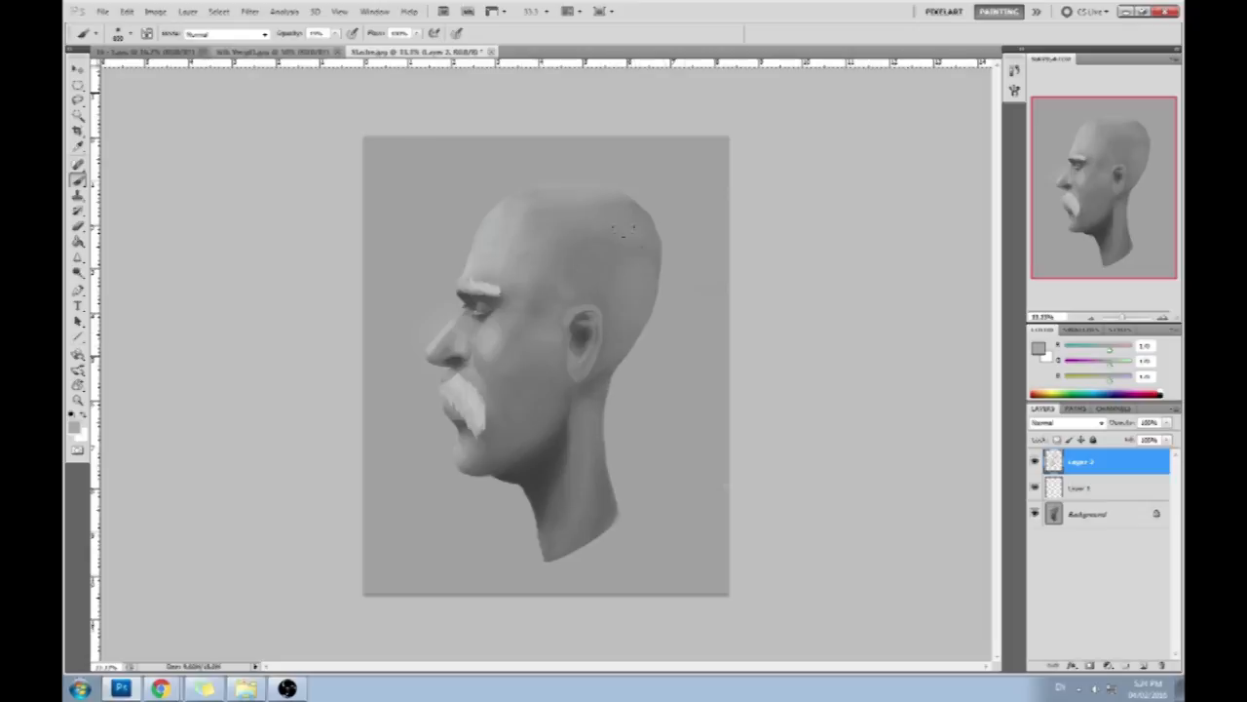
pyautogui.keyDown('alt'); pyautogui.click(479, 260); pyautogui.keyUp('alt')
pyautogui.press('m')
pyautogui.click(648, 333)
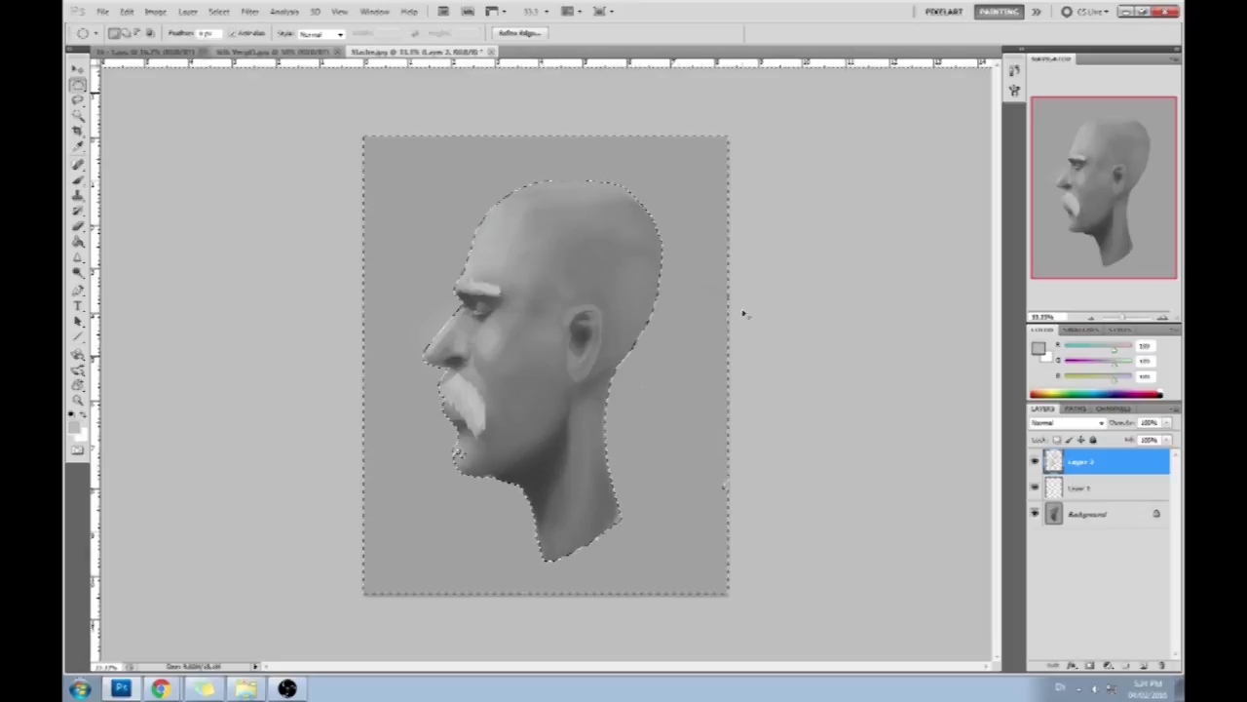
pyautogui.hotkey('ctrl', 'u')
pyautogui.moveTo(1006, 469); pyautogui.dragTo(1050, 474)
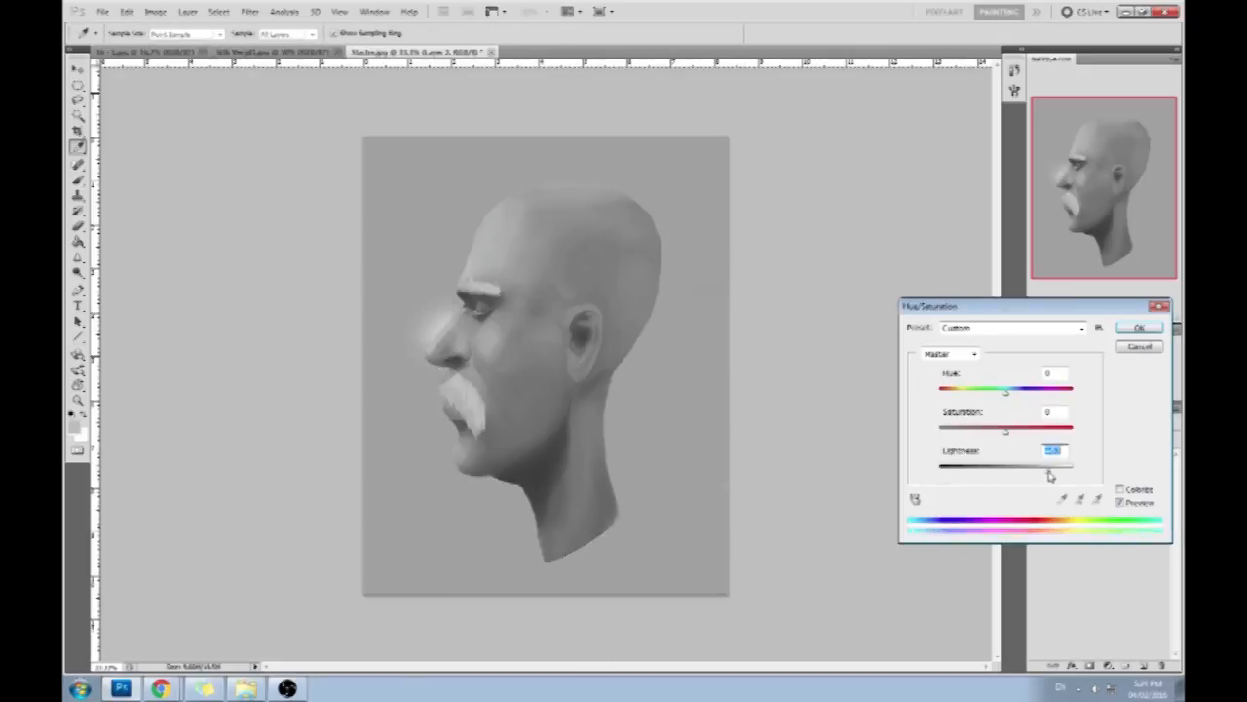
pyautogui.click(1143, 347)
# - Lighten the selected backdrop on the Background layer by raising Lightness in Hue/Saturation
pyautogui.click(1115, 517)
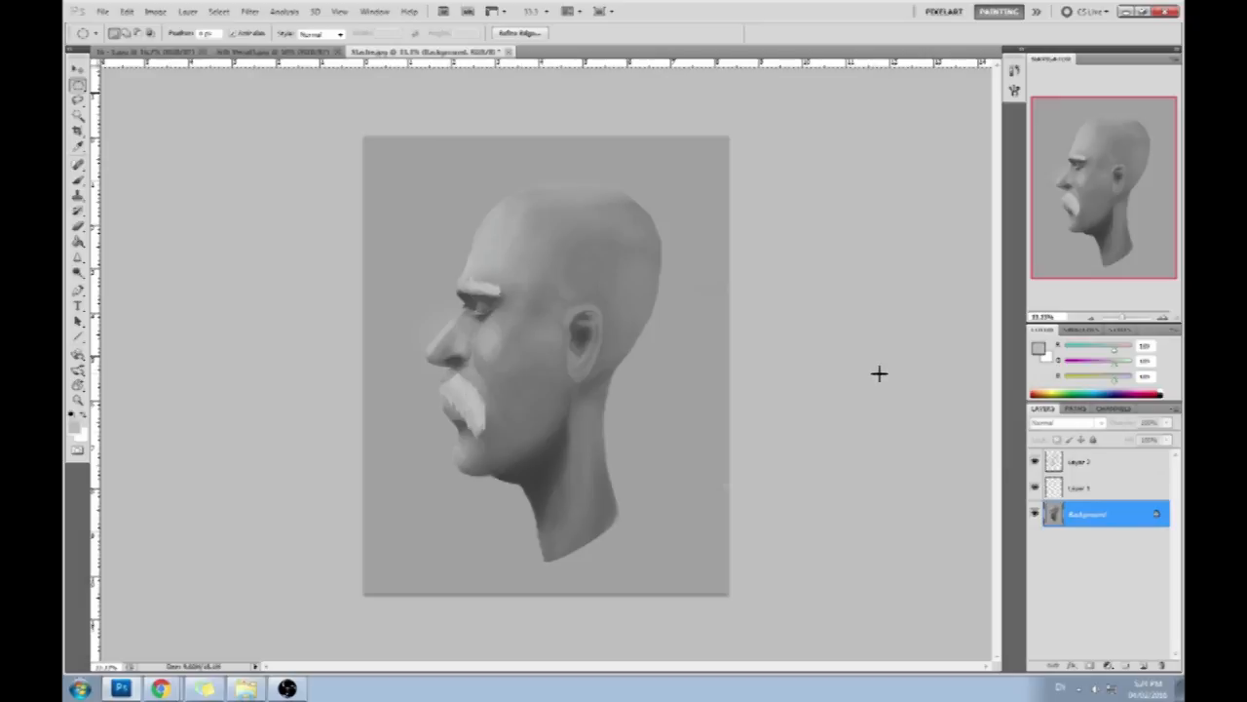
pyautogui.hotkey('ctrl', 'u')
pyautogui.moveTo(1008, 475); pyautogui.dragTo(1028, 476)
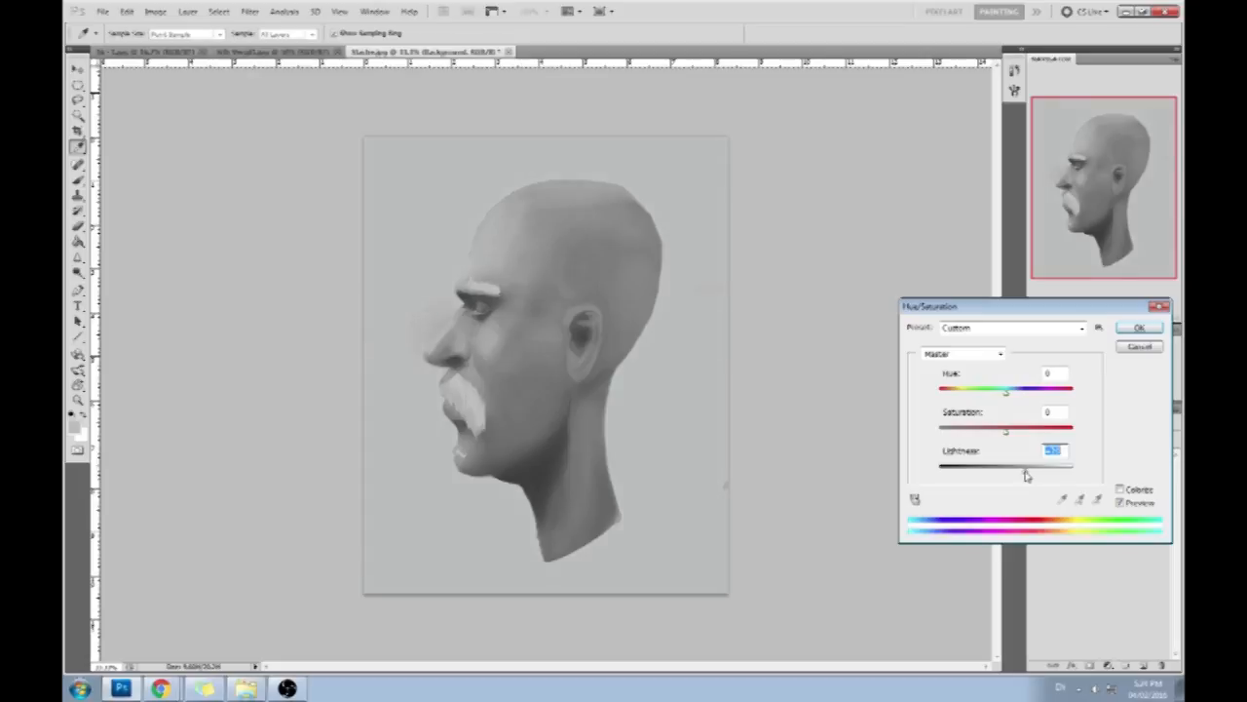
pyautogui.moveTo(1026, 475); pyautogui.dragTo(1030, 473)
pyautogui.click(1139, 328)
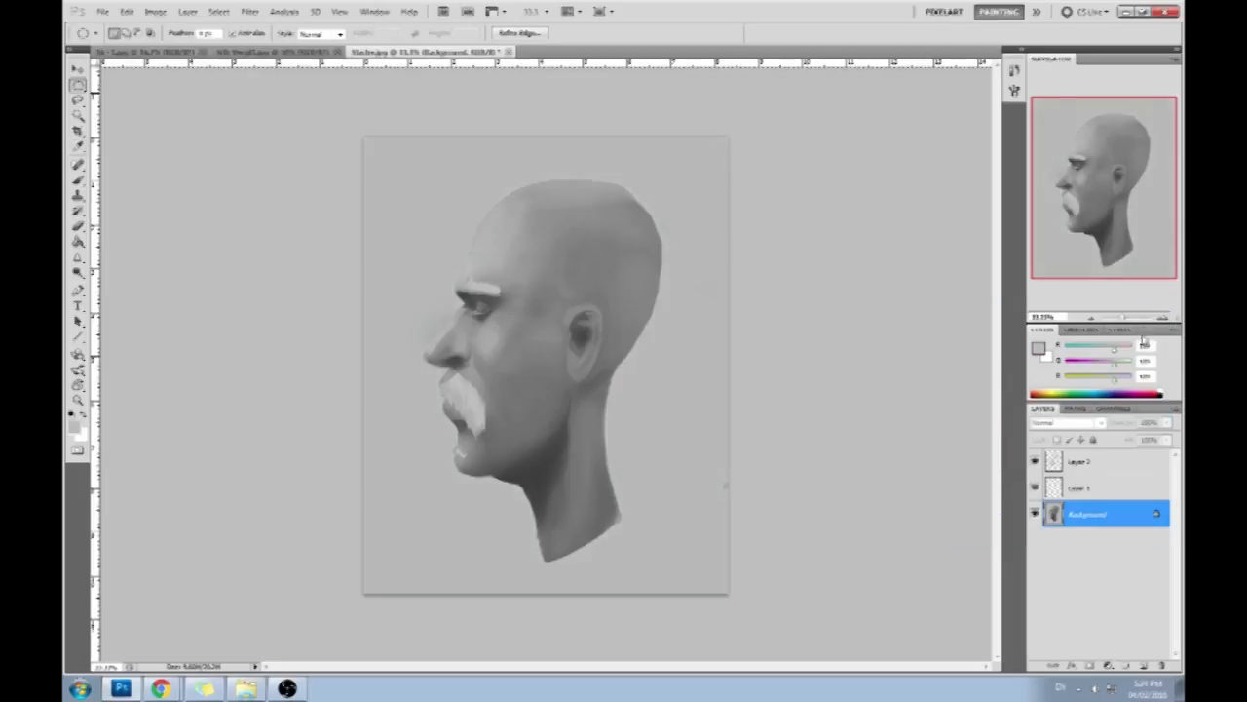
# - Compare the portrait with and without Layer 2 by toggling the layer's visibility
pyautogui.click(1064, 462)
pyautogui.click(1035, 462)
pyautogui.click(1035, 462)
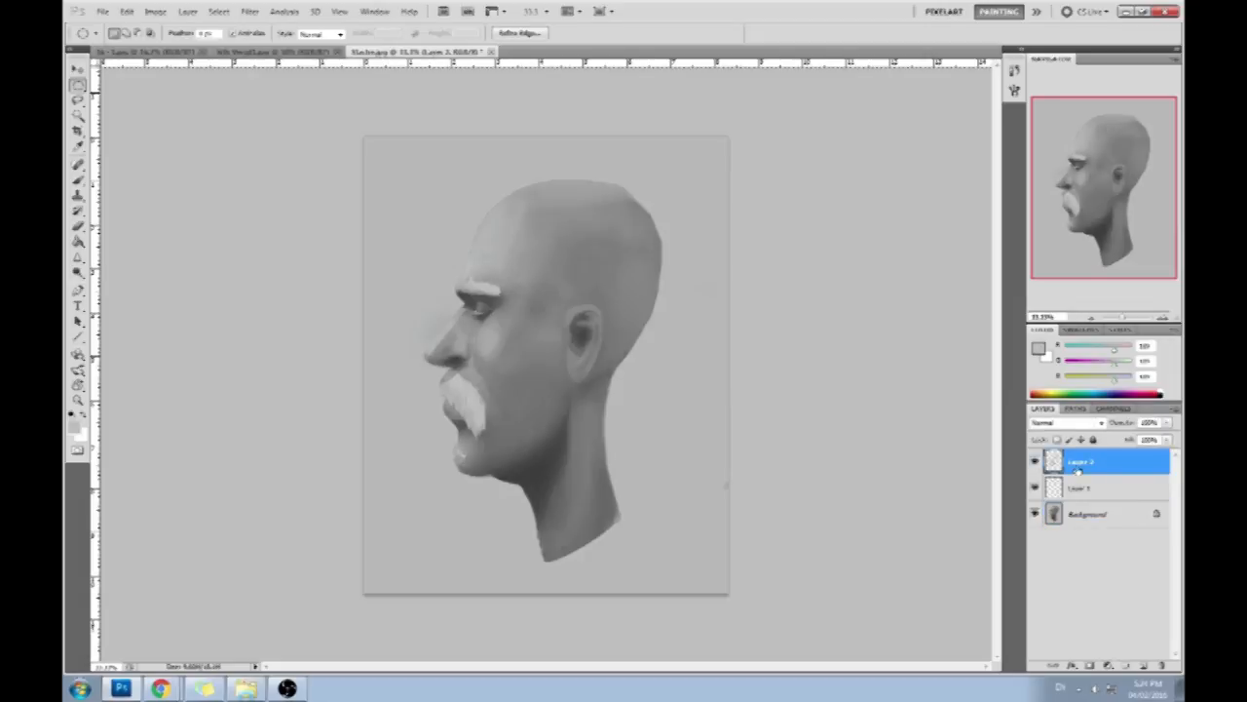
pyautogui.press('b')
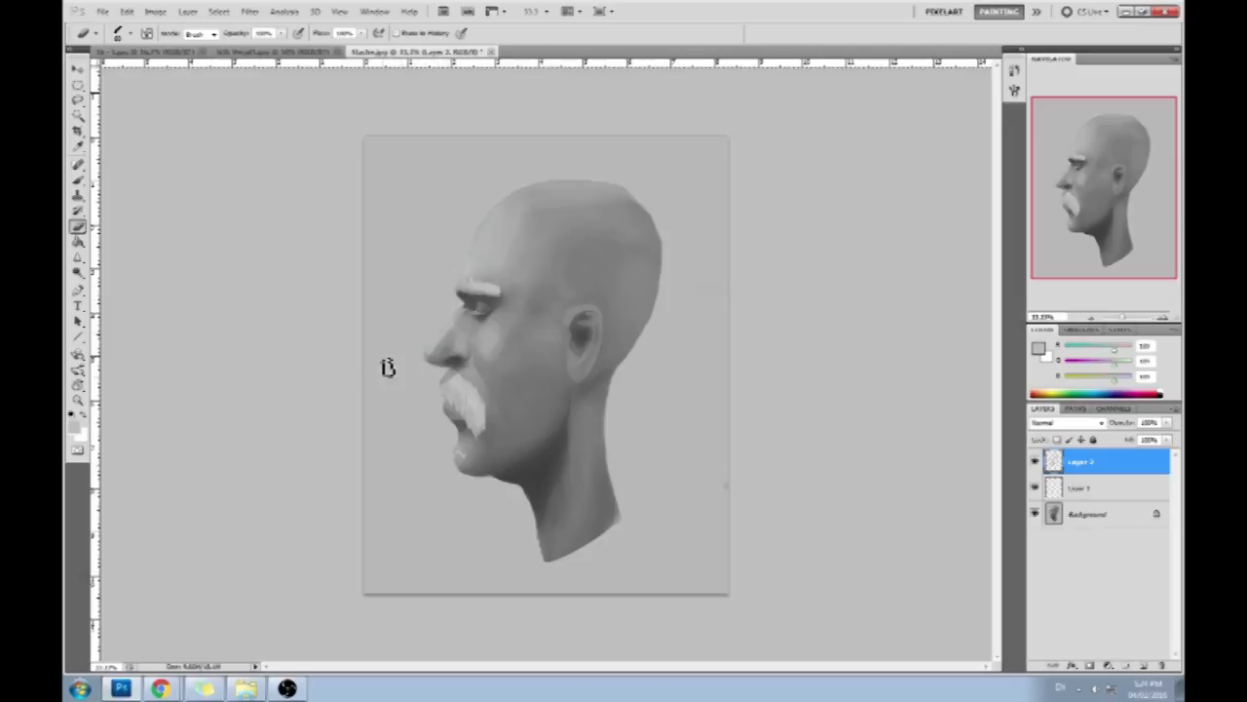
# - Flatten all layers into the Background layer
pyautogui.click(1101, 516)
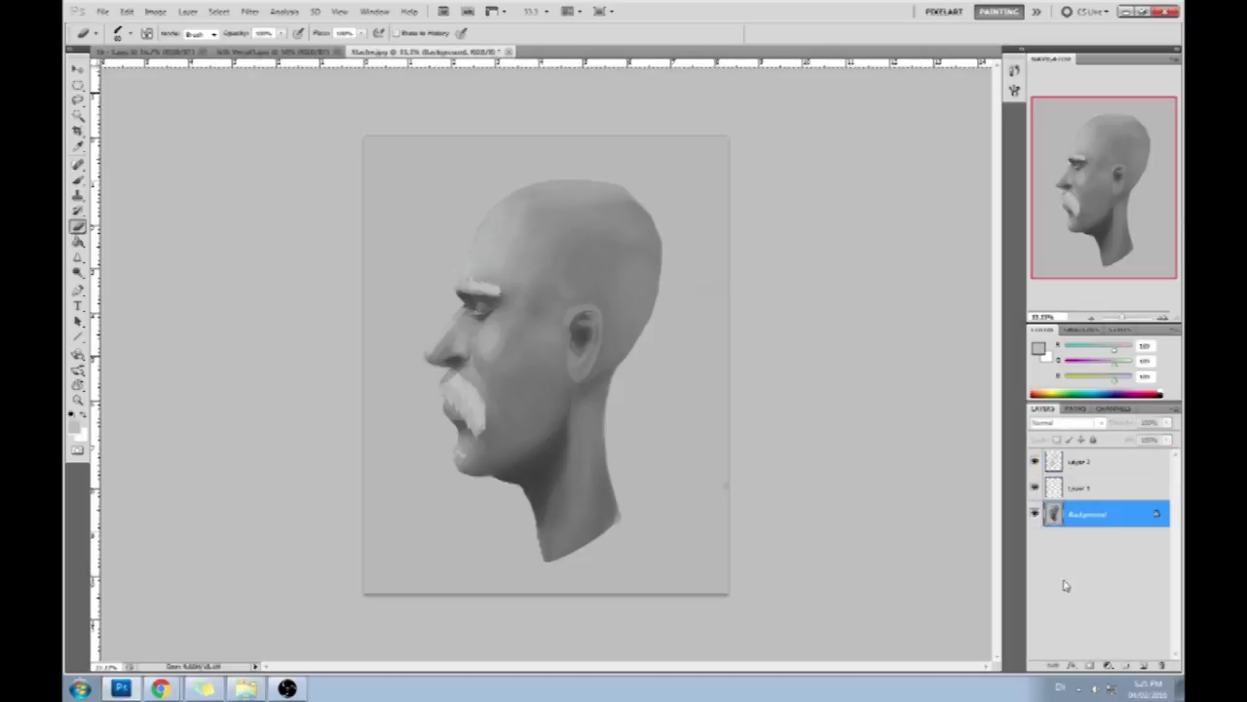
pyautogui.rightClick(1102, 514)
pyautogui.click(1111, 491)
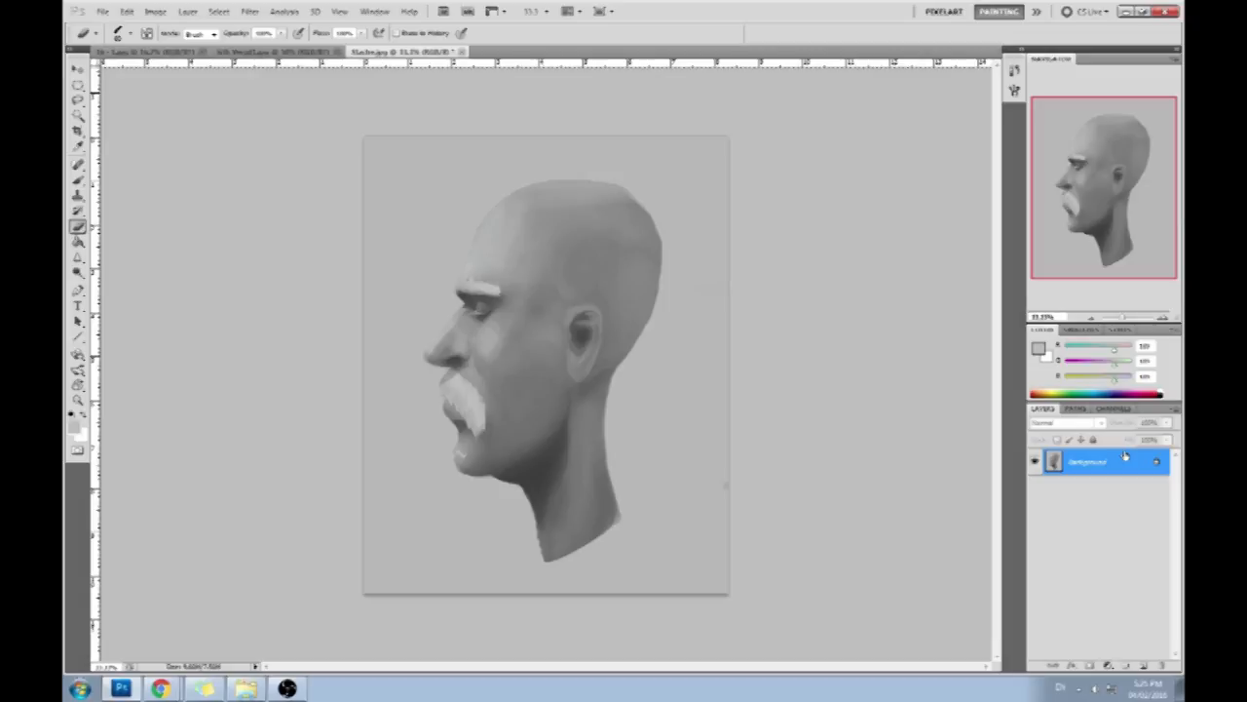
# - Switch to the slanted chisel-like brush preset labelled 175 and paint over the light fringe on the chin
pyautogui.press('b')
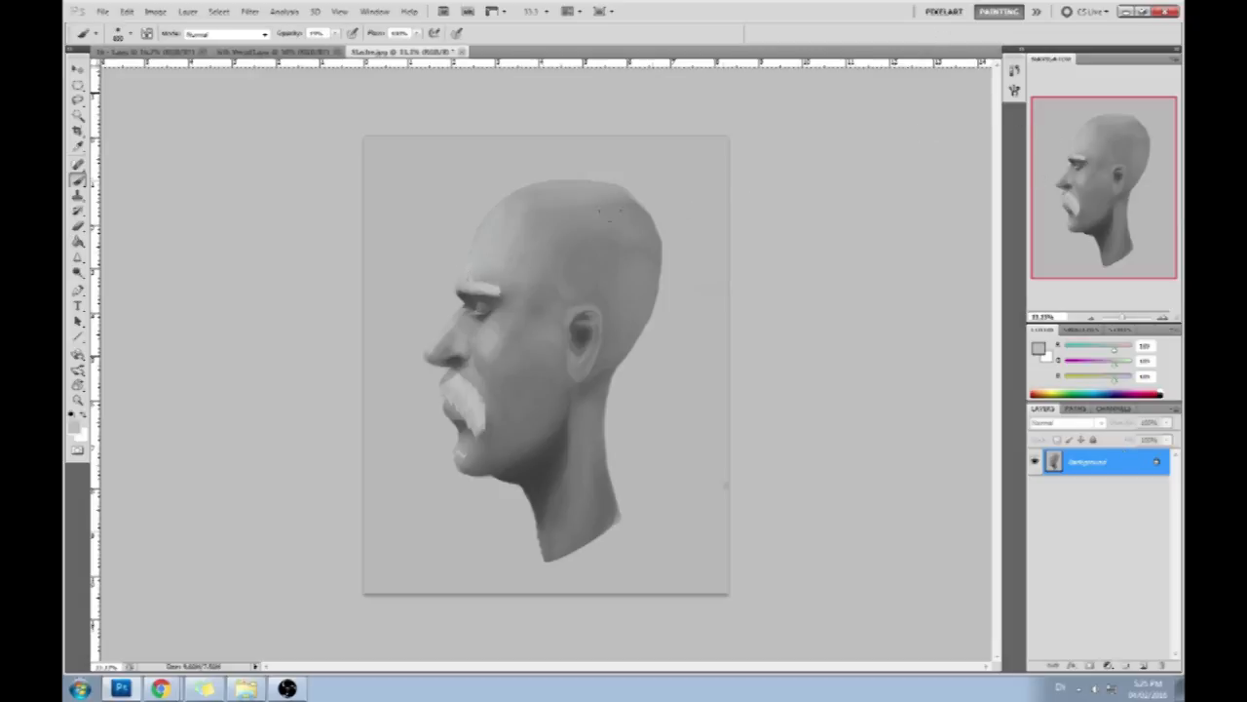
pyautogui.rightClick(527, 243)
pyautogui.click(681, 540)
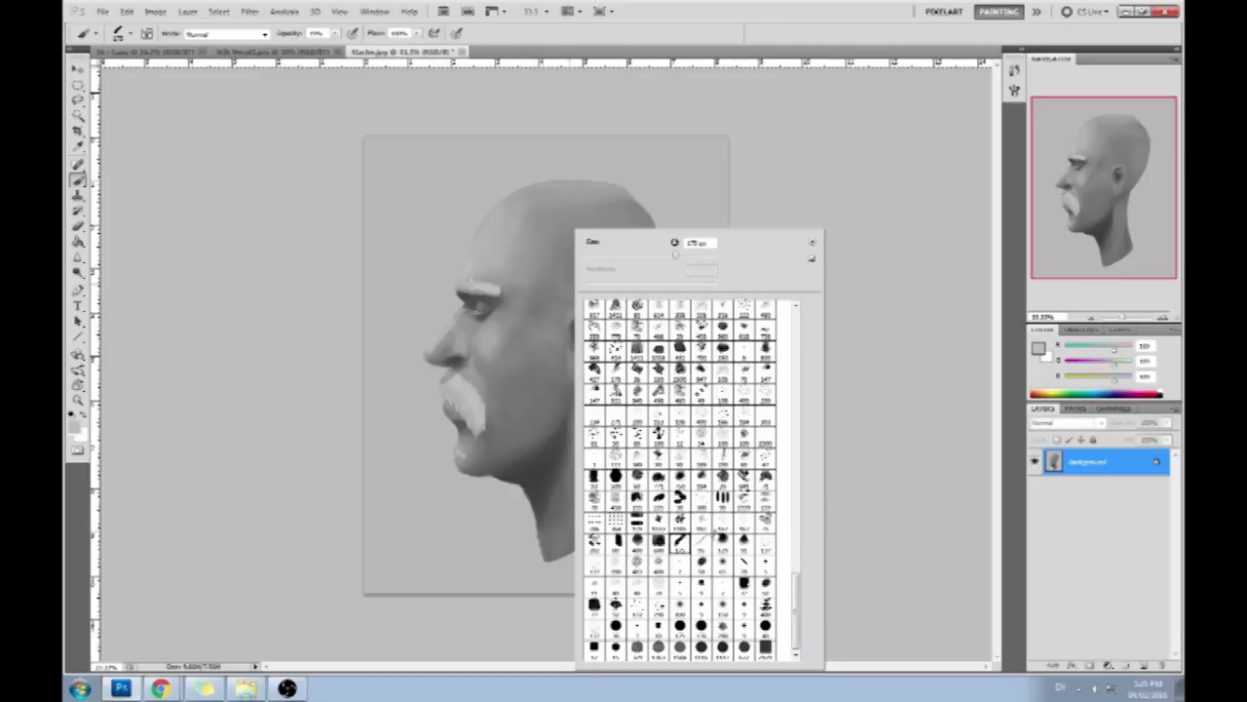
pyautogui.click(920, 438)
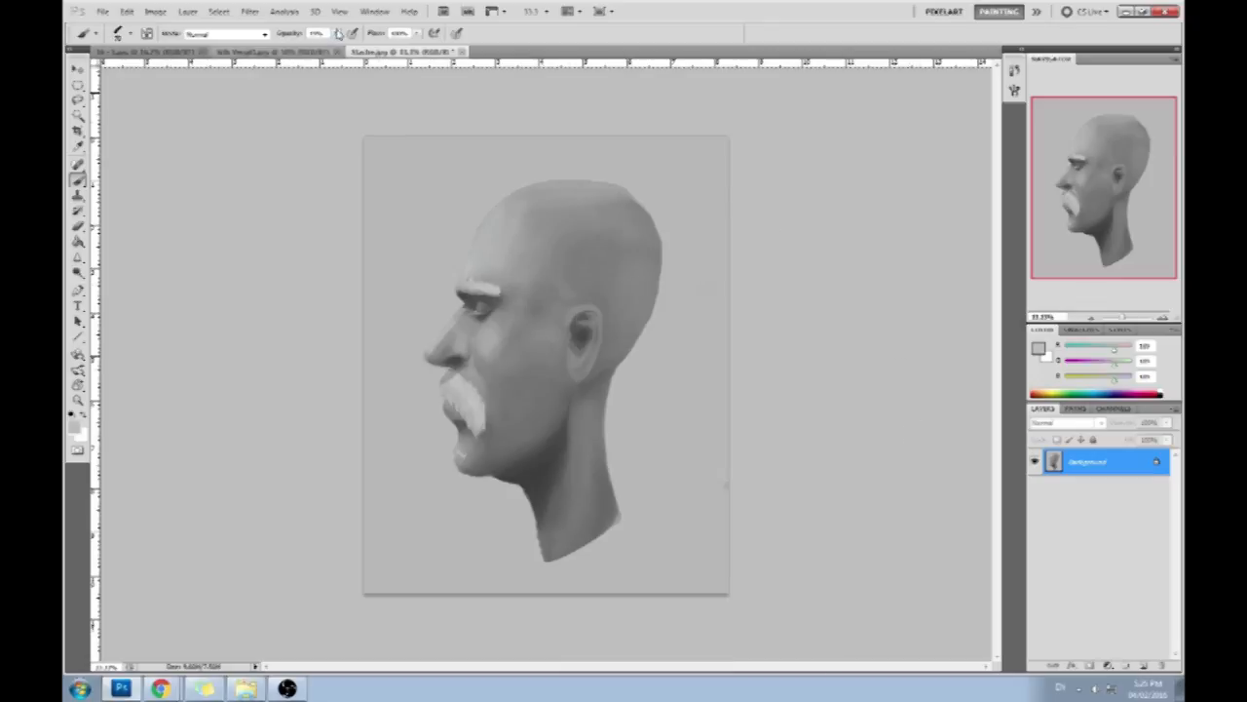
pyautogui.keyDown('alt'); pyautogui.click(465, 448); pyautogui.keyUp('alt')
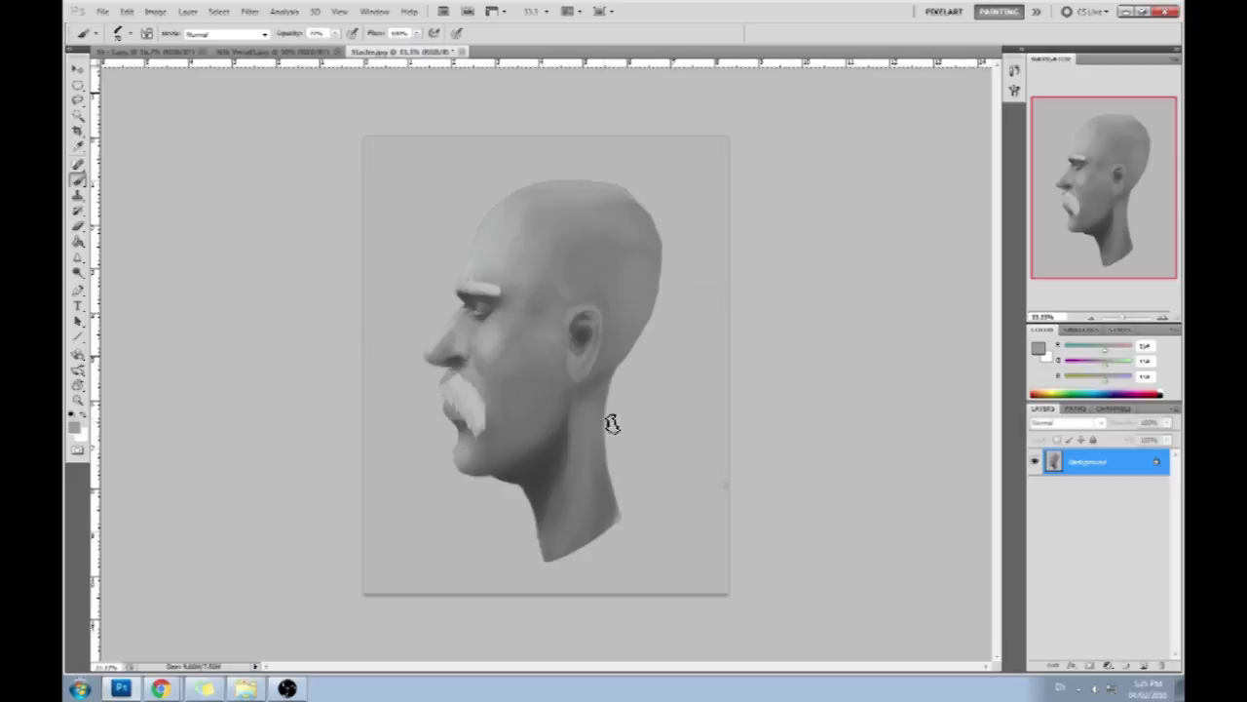
# - Pick a lighter gray as the foreground color and brush highlights onto the upper cheek and forehead
pyautogui.click(1037, 348)
pyautogui.moveTo(756, 340); pyautogui.dragTo(717, 335)
pyautogui.press('Return')
pyautogui.press('b')
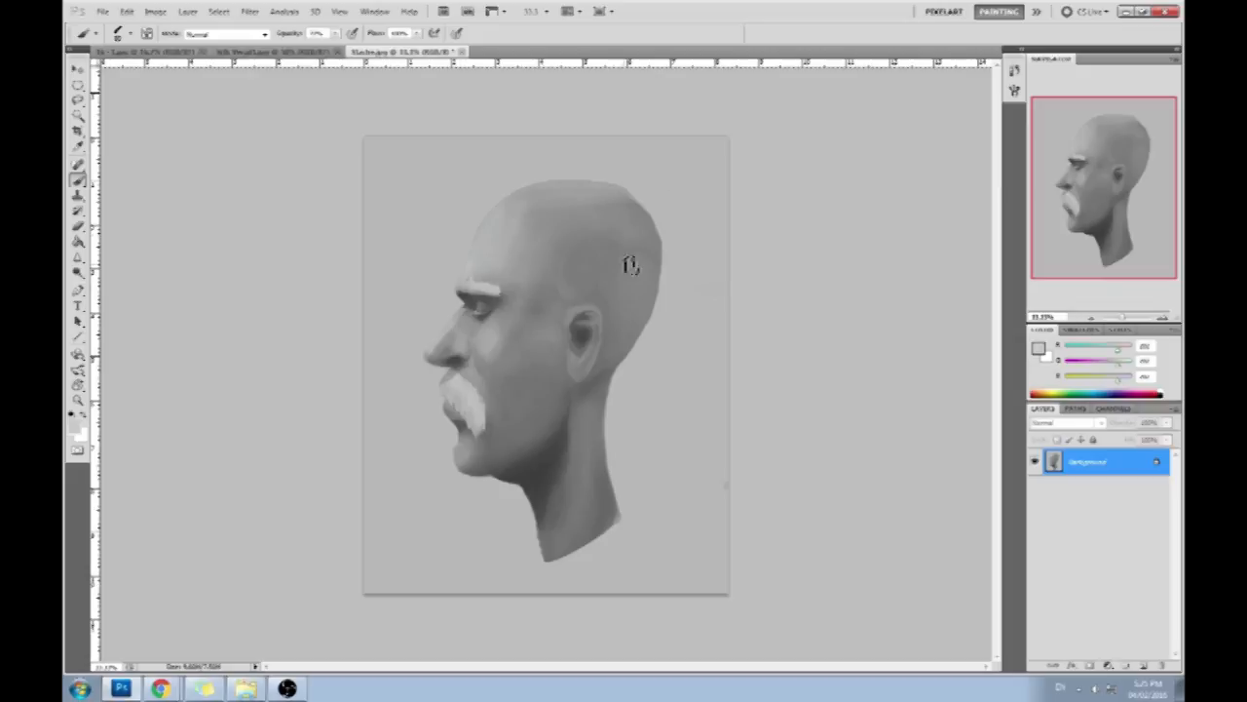
pyautogui.moveTo(492, 343)
pyautogui.mouseDown()
pyautogui.moveTo(466, 305)
pyautogui.moveTo(417, 337)
pyautogui.moveTo(503, 326)
pyautogui.mouseUp()
pyautogui.hotkey('ctrl', 'z')
pyautogui.hotkey('ctrl', 'z')
pyautogui.moveTo(493, 250); pyautogui.dragTo(477, 271)
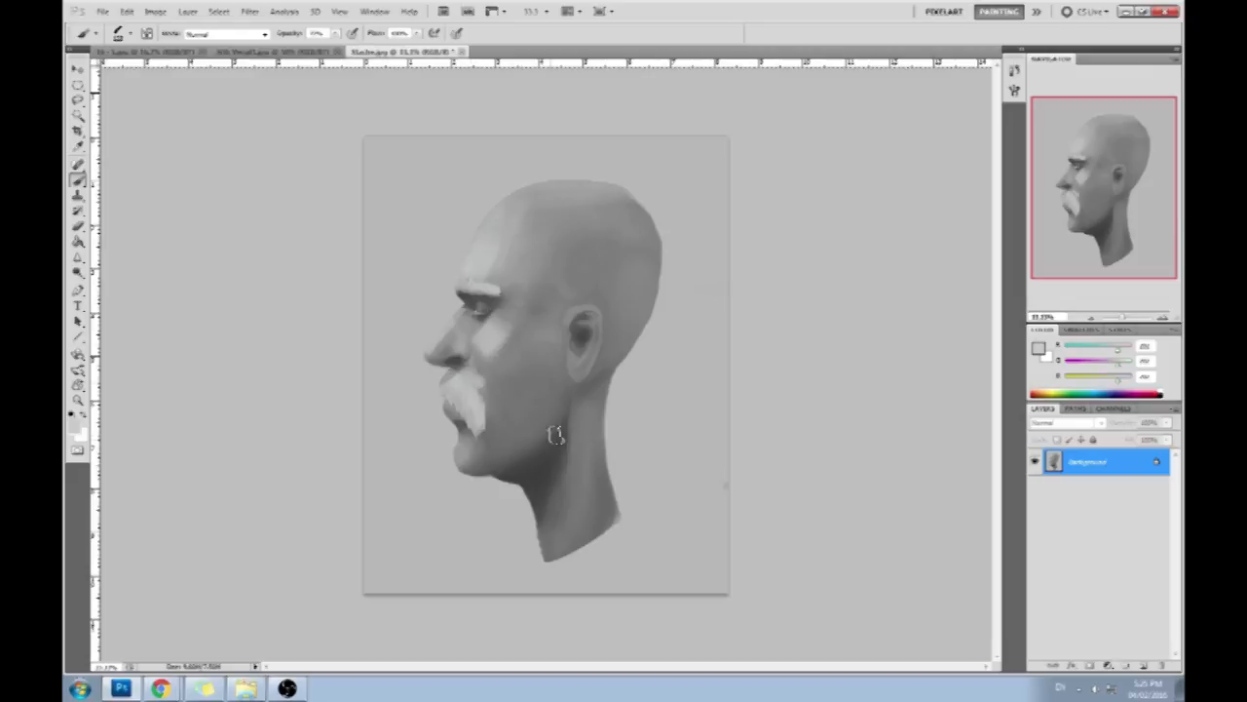
# - Pick a medium gray and sketch rough perspective guide lines from the canvas corners around the profile head
pyautogui.keyDown('alt'); pyautogui.click(523, 337); pyautogui.keyUp('alt')
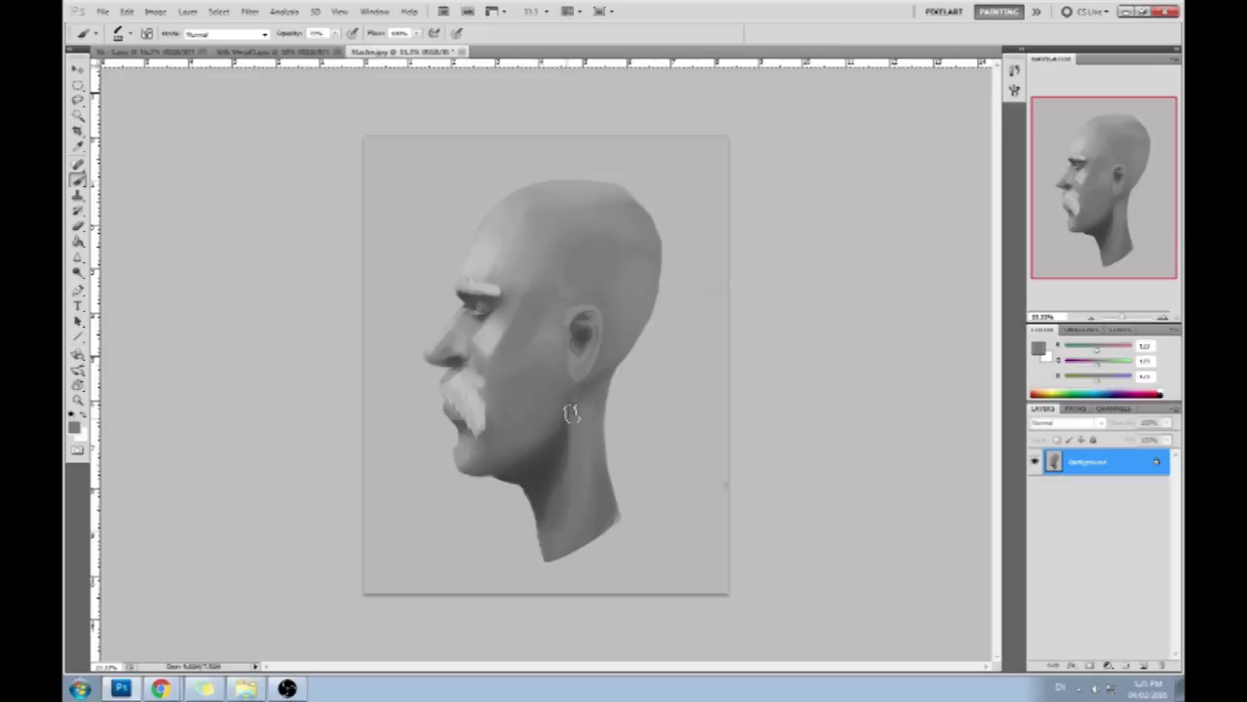
pyautogui.keyDown('alt'); pyautogui.click(459, 328); pyautogui.keyUp('alt')
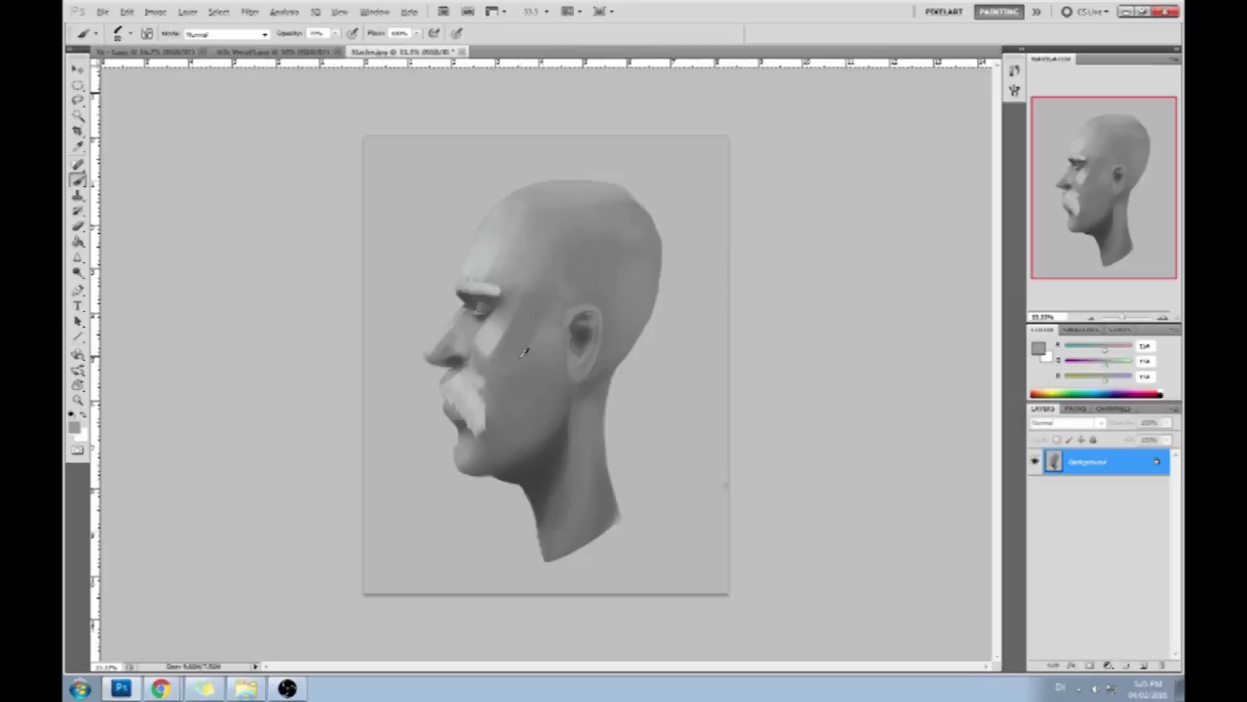
pyautogui.moveTo(750, 130); pyautogui.dragTo(639, 200)
pyautogui.moveTo(355, 132); pyautogui.dragTo(427, 201)
pyautogui.moveTo(362, 579); pyautogui.dragTo(413, 527)
pyautogui.moveTo(426, 214)
pyautogui.mouseDown()
pyautogui.moveTo(425, 409)
pyautogui.moveTo(578, 219)
pyautogui.moveTo(656, 206)
pyautogui.moveTo(700, 510)
pyautogui.mouseUp()
pyautogui.moveTo(696, 531); pyautogui.dragTo(411, 526)
pyautogui.moveTo(731, 357)
pyautogui.mouseDown()
pyautogui.moveTo(694, 353)
pyautogui.moveTo(639, 203)
pyautogui.mouseUp()
pyautogui.moveTo(568, 207)
pyautogui.mouseDown()
pyautogui.moveTo(444, 169)
pyautogui.moveTo(397, 292)
pyautogui.mouseUp()
pyautogui.moveTo(432, 150)
pyautogui.mouseDown()
pyautogui.moveTo(419, 181)
pyautogui.moveTo(499, 244)
pyautogui.mouseUp()
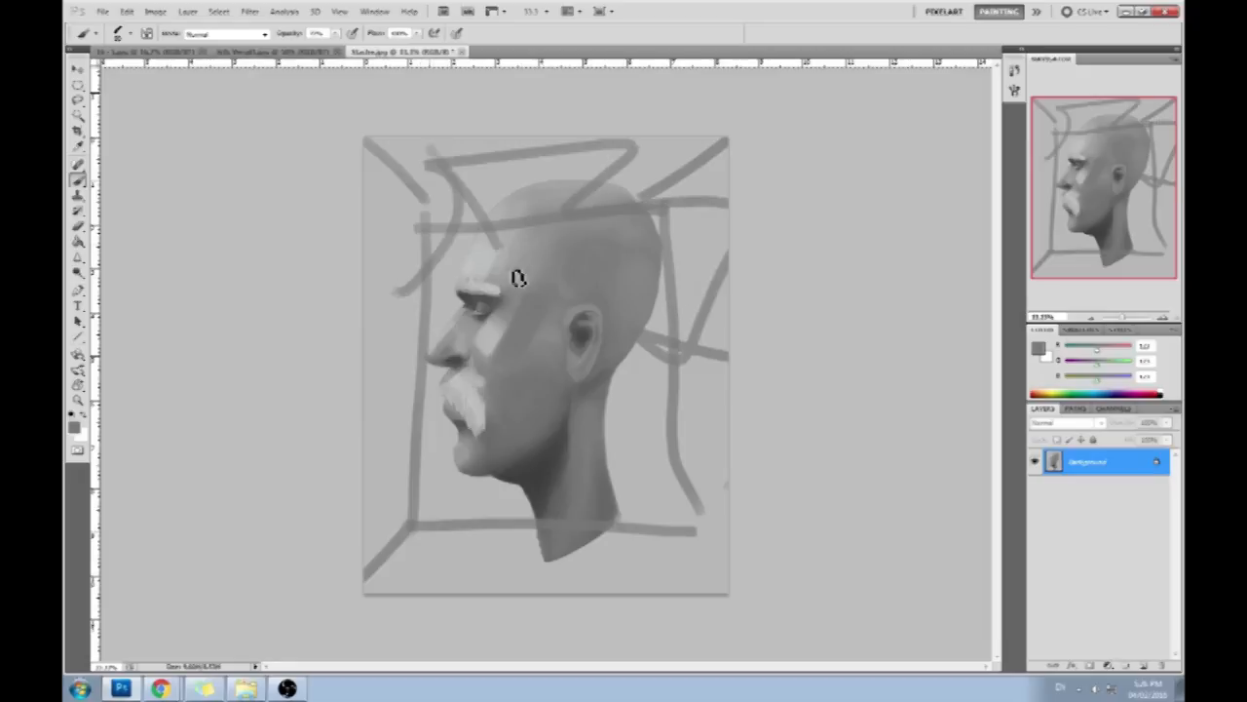
pyautogui.moveTo(593, 166); pyautogui.dragTo(610, 209)
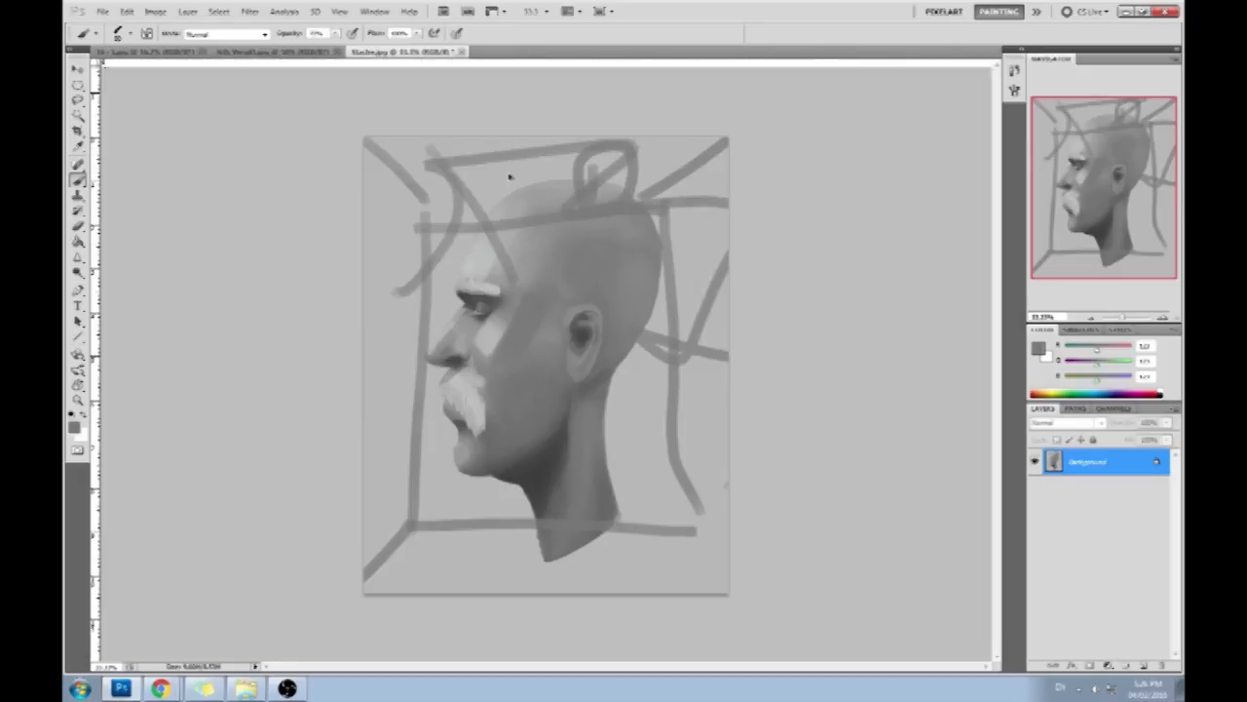
# - Undo all the guide lines sketched over the profile head
pyautogui.hotkey('ctrl', 'alt', 'z')
pyautogui.hotkey('ctrl', 'alt', 'z')
pyautogui.hotkey('ctrl', 'alt', 'z')
pyautogui.hotkey('ctrl', 'alt', 'z')
pyautogui.hotkey('ctrl', 'alt', 'z')
pyautogui.hotkey('ctrl', 'alt', 'z')
pyautogui.hotkey('ctrl', 'alt', 'z')
pyautogui.hotkey('ctrl', 'alt', 'z')
pyautogui.hotkey('ctrl', 'alt', 'z')
pyautogui.hotkey('ctrl', 'alt', 'z')
pyautogui.hotkey('ctrl', 'alt', 'z')
pyautogui.hotkey('ctrl', 'alt', 'z')
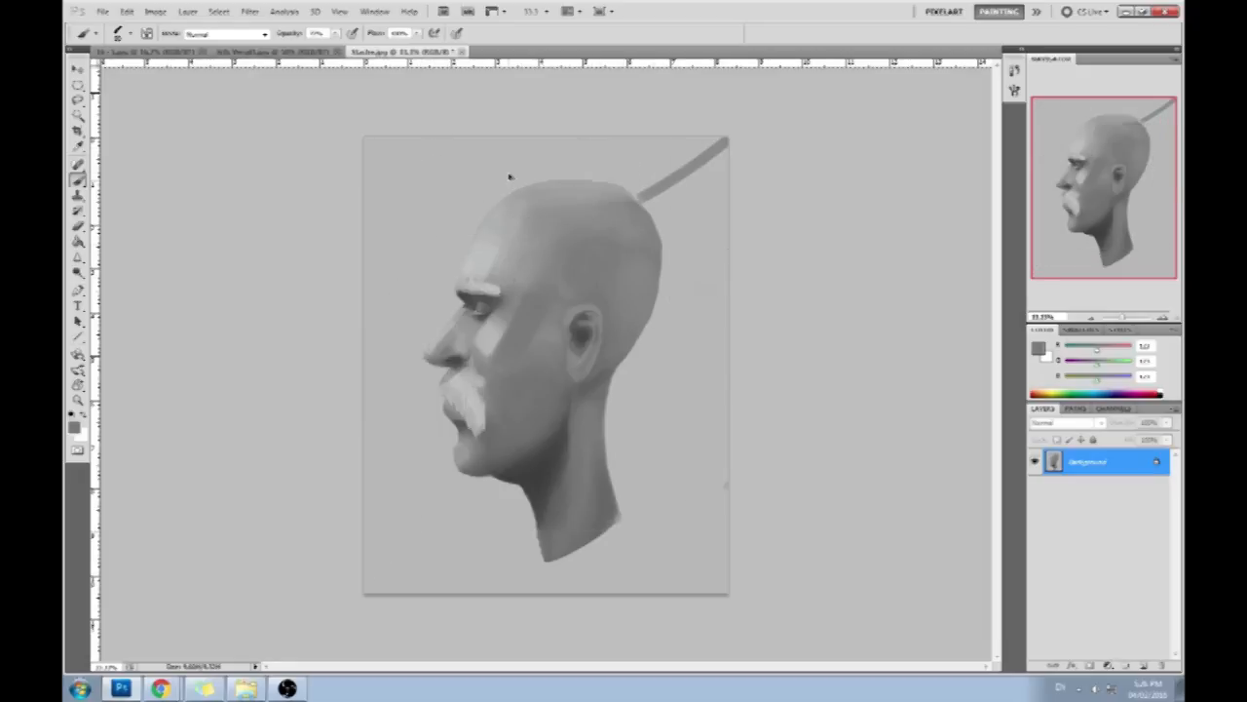
pyautogui.hotkey('ctrl', 'alt', 'z')
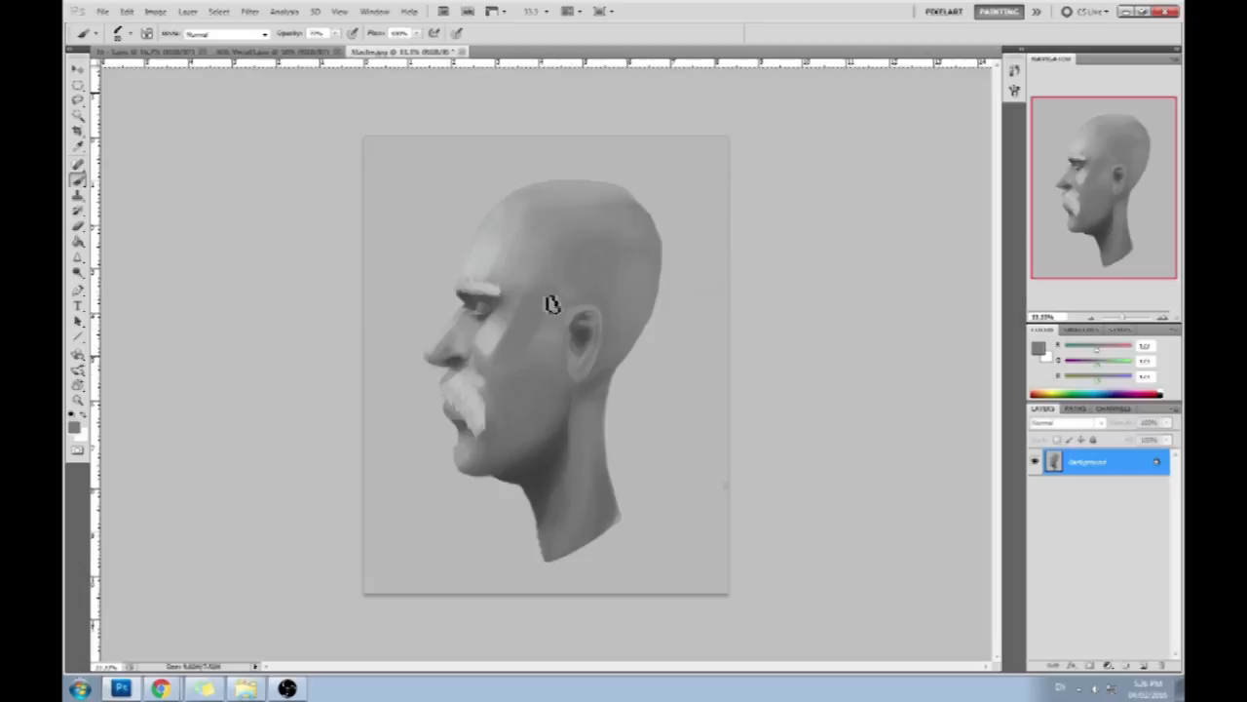
# - Compare the original opened state of the portrait with its latest brush stroke state using the history
pyautogui.click(1015, 72)
pyautogui.moveTo(996, 407)
pyautogui.mouseDown()
pyautogui.moveTo(1009, 95)
pyautogui.moveTo(996, 409)
pyautogui.mouseUp()
pyautogui.click(932, 85)
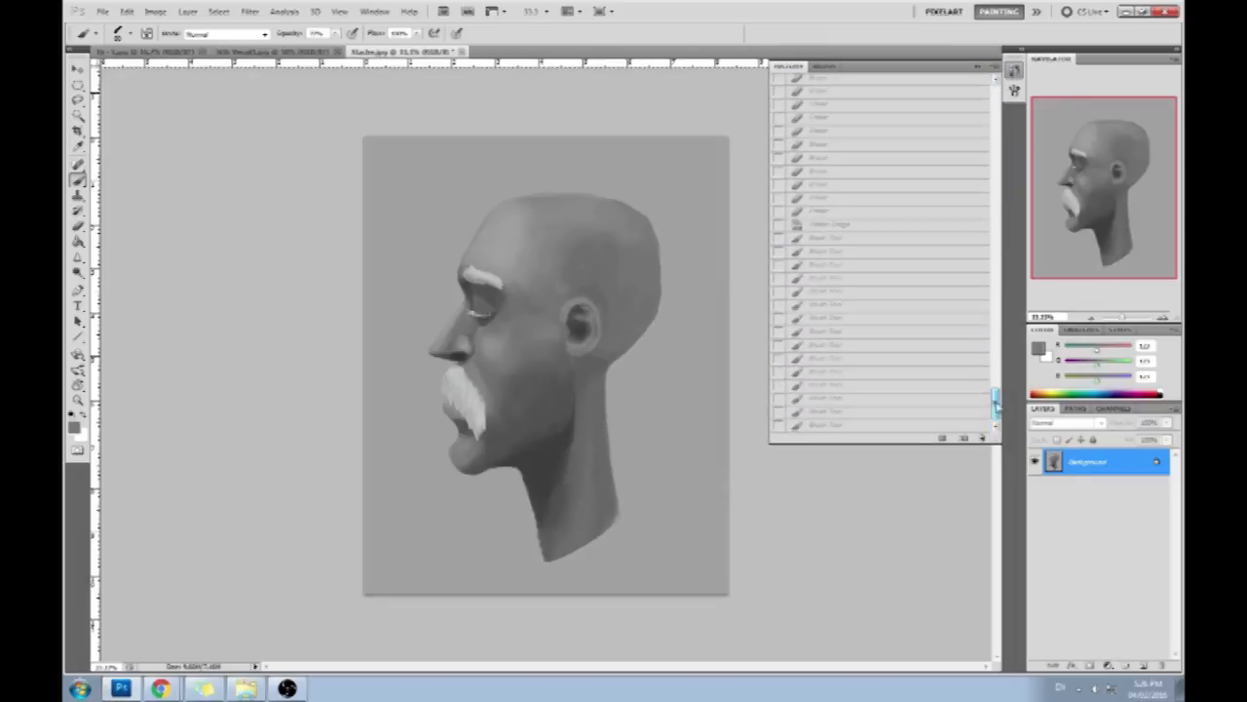
pyautogui.click(862, 429)
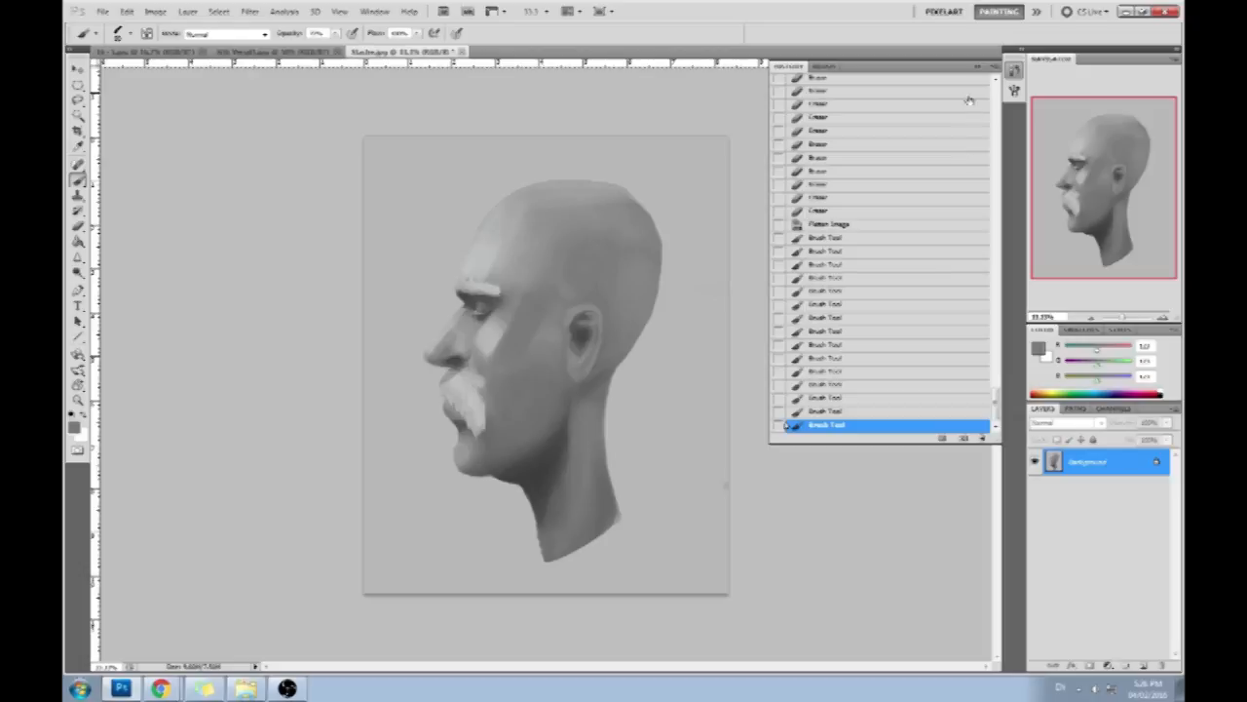
pyautogui.click(1015, 70)
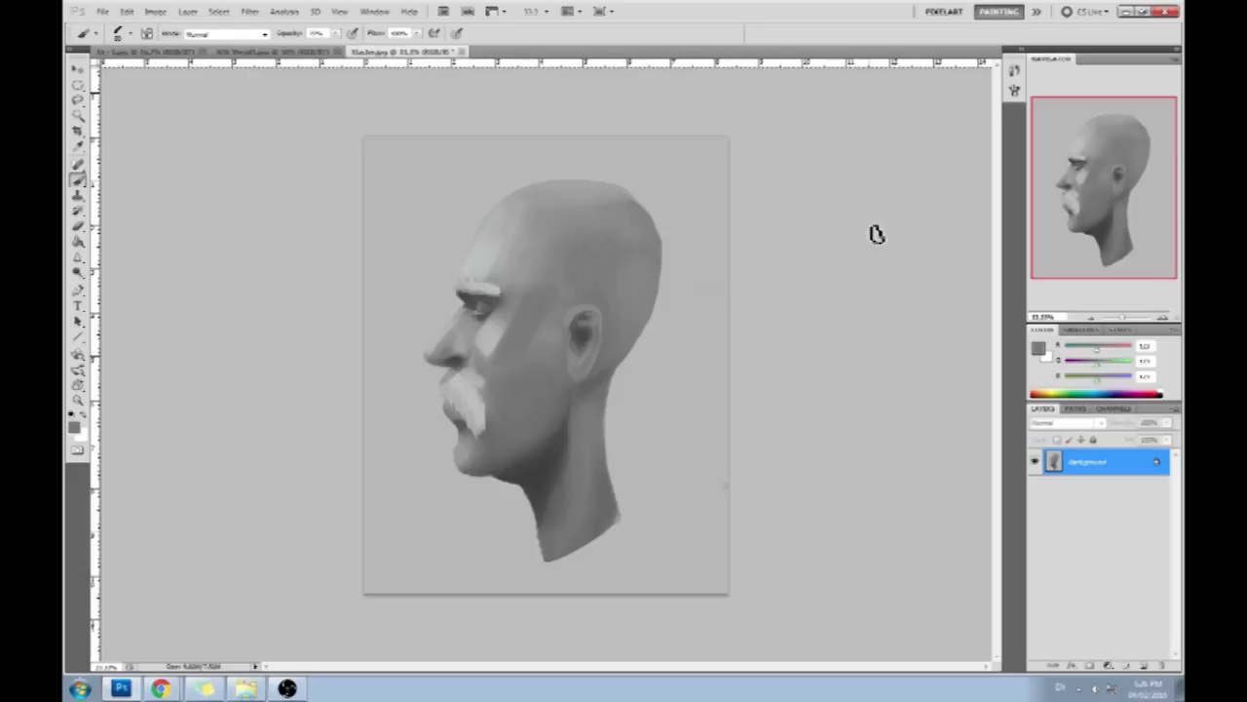
# - Cover the small speck at the backdrop's right edge with the sampled light gray and close the profile head document
pyautogui.keyDown('alt'); pyautogui.click(725, 465); pyautogui.keyUp('alt')
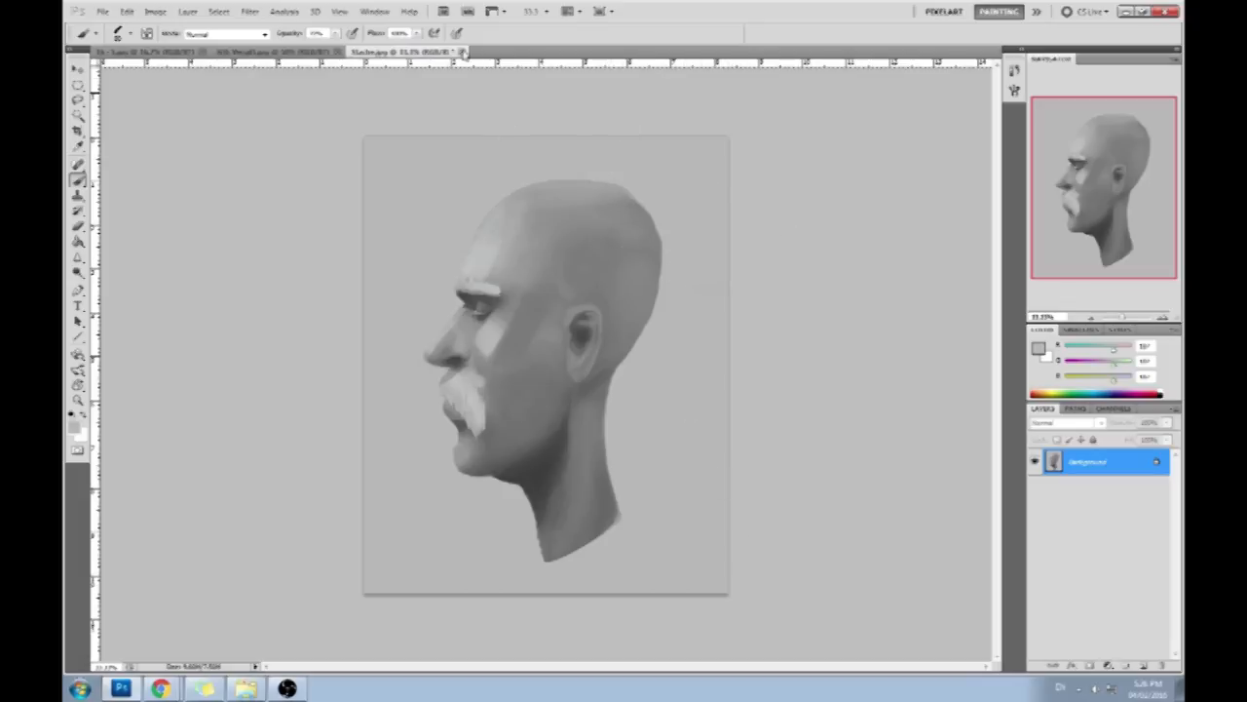
pyautogui.click(463, 51)
pyautogui.click(612, 257)
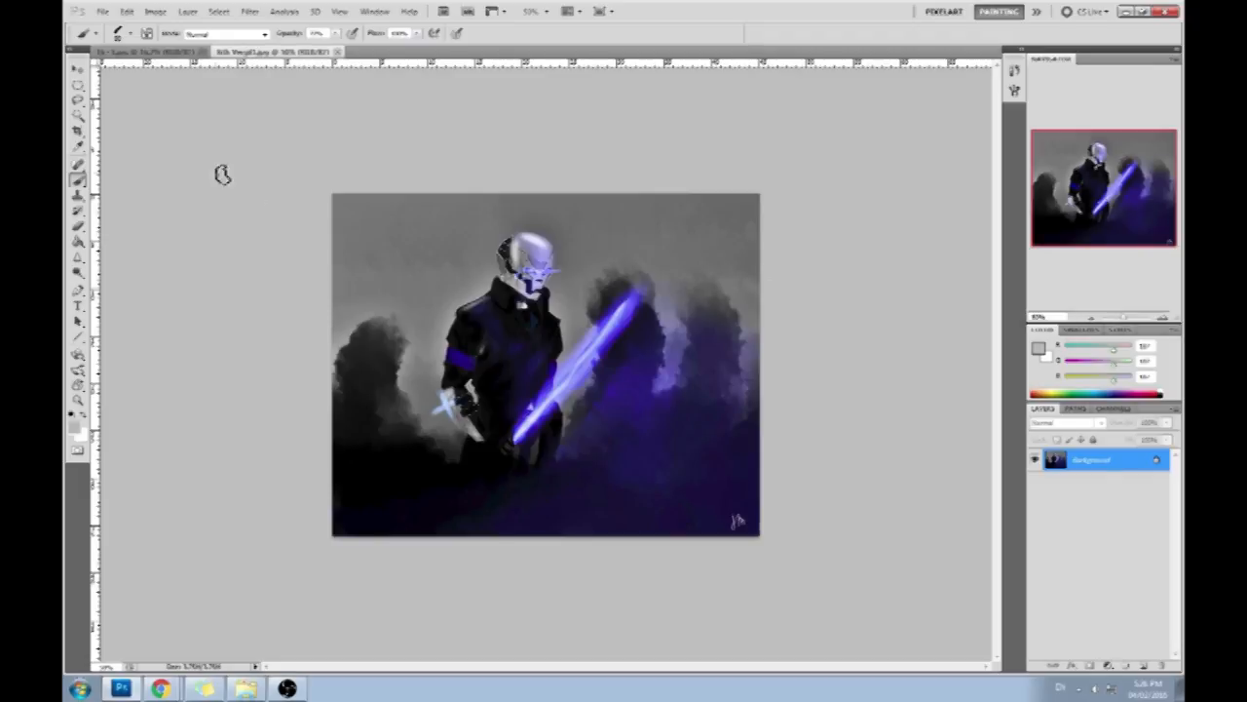
# - Open the gray-haired woman's portrait, outline her face with the Lasso, and copy it to a new layer
pyautogui.click(171, 52)
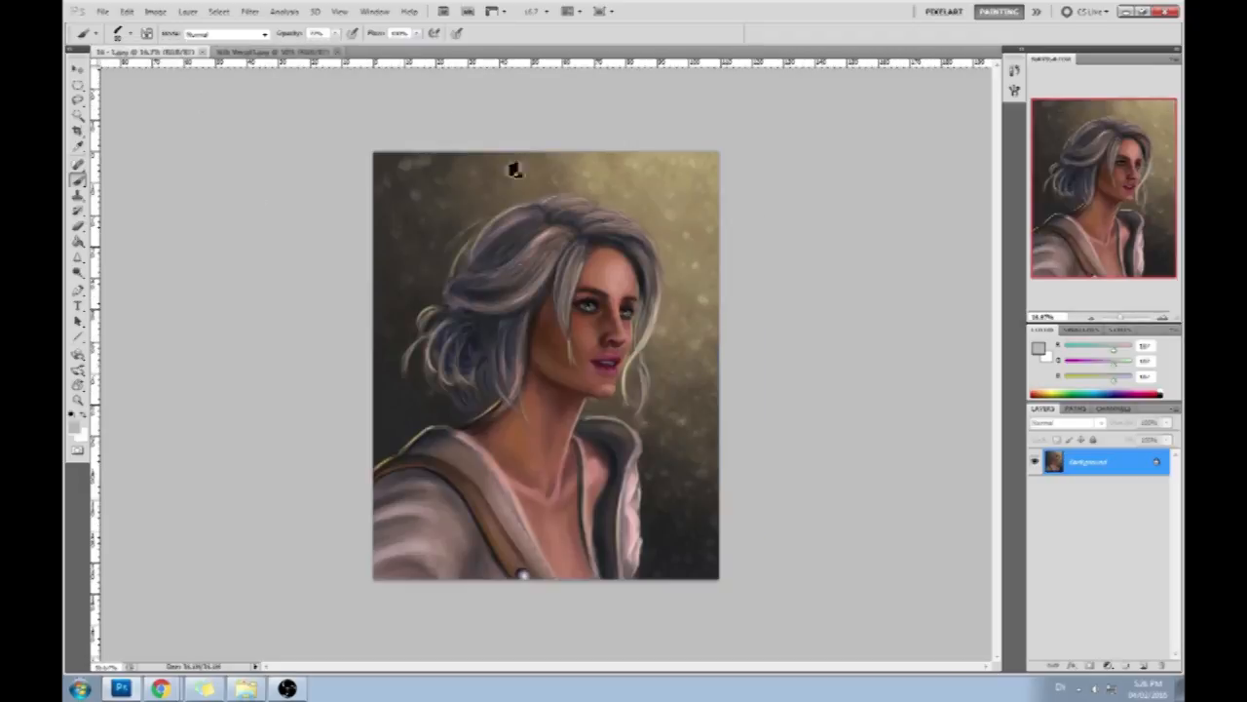
pyautogui.press('l')
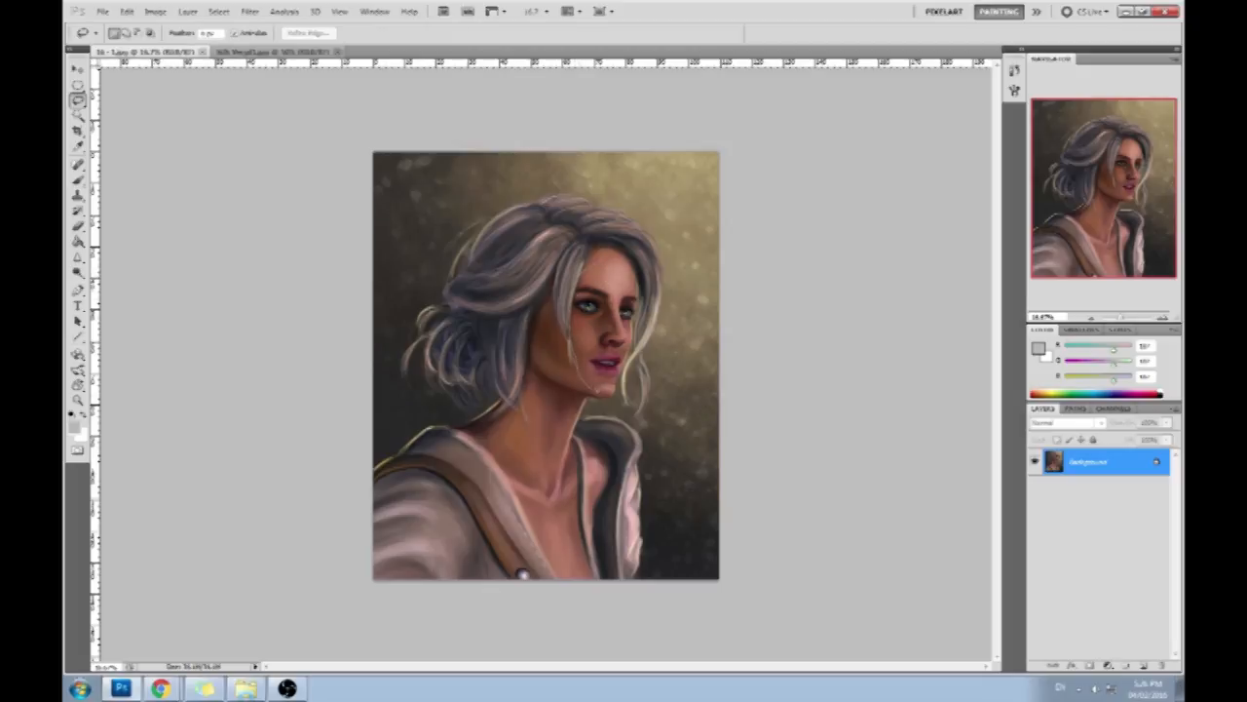
pyautogui.moveTo(594, 261); pyautogui.dragTo(600, 265)
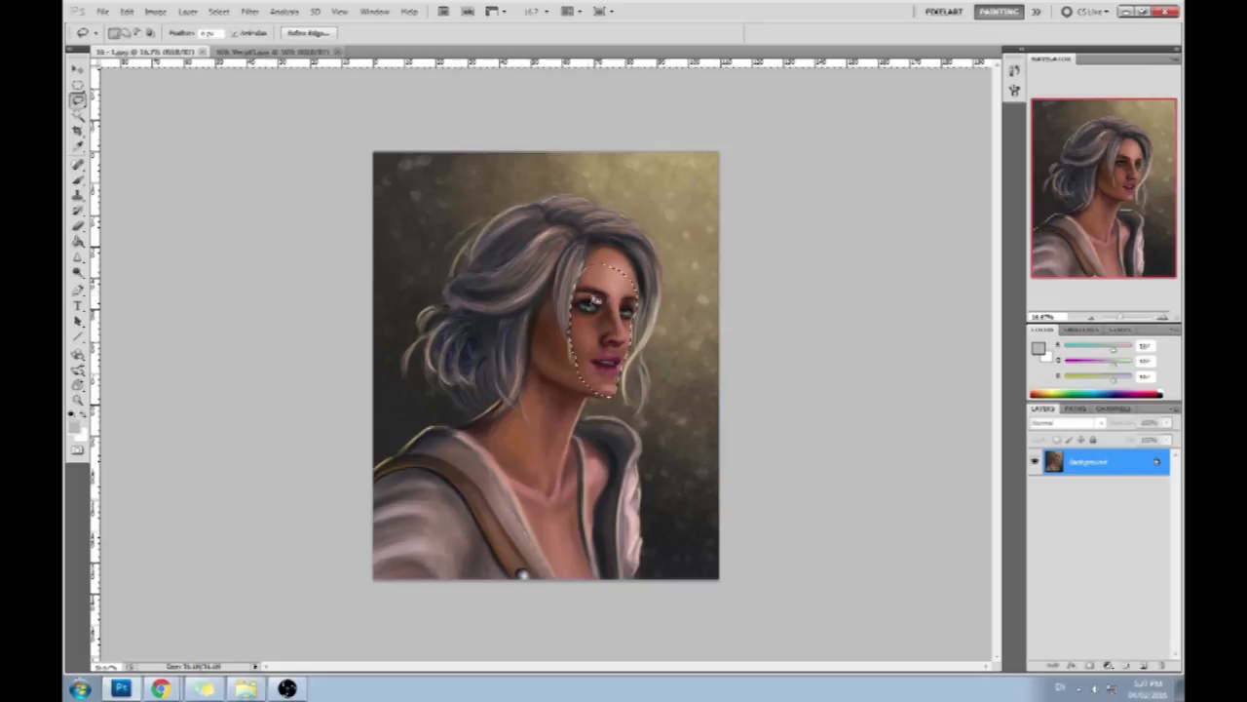
pyautogui.hotkey('ctrl', 'j')
# - Enlarge the copied face slightly and shift it a little down and to the left on the head
pyautogui.press('v')
pyautogui.moveTo(572, 262); pyautogui.dragTo(595, 293)
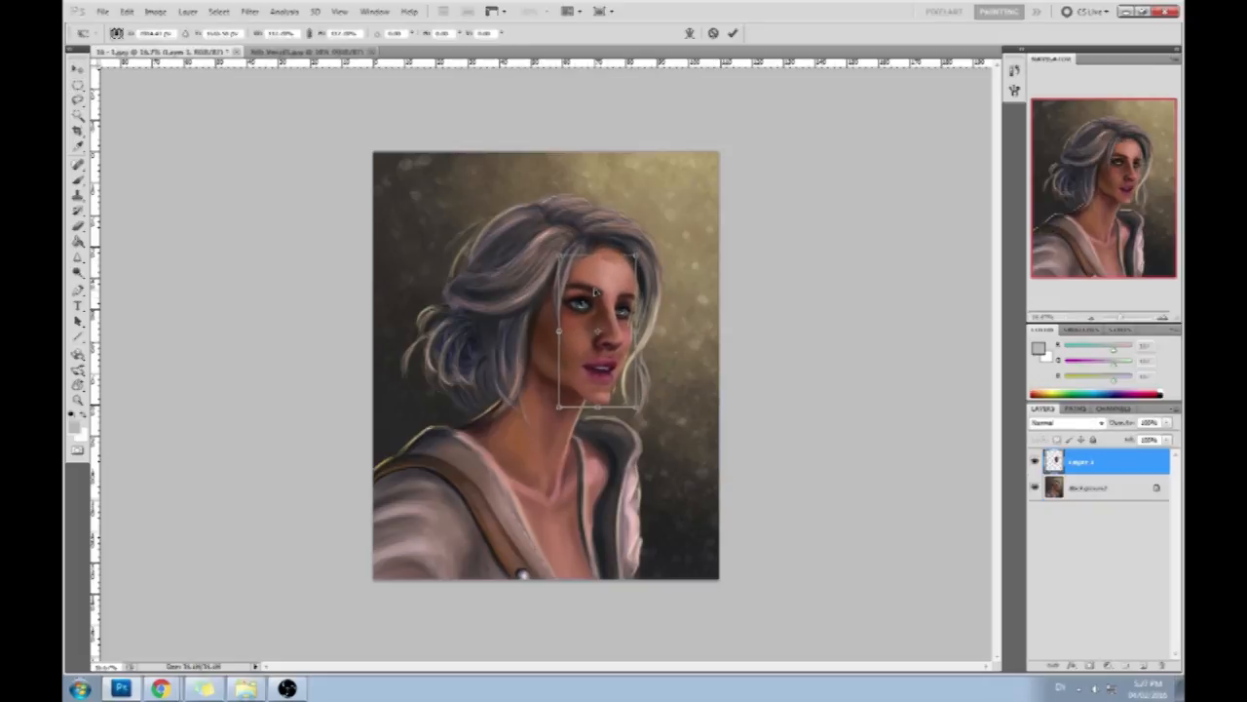
pyautogui.moveTo(636, 408); pyautogui.dragTo(633, 404)
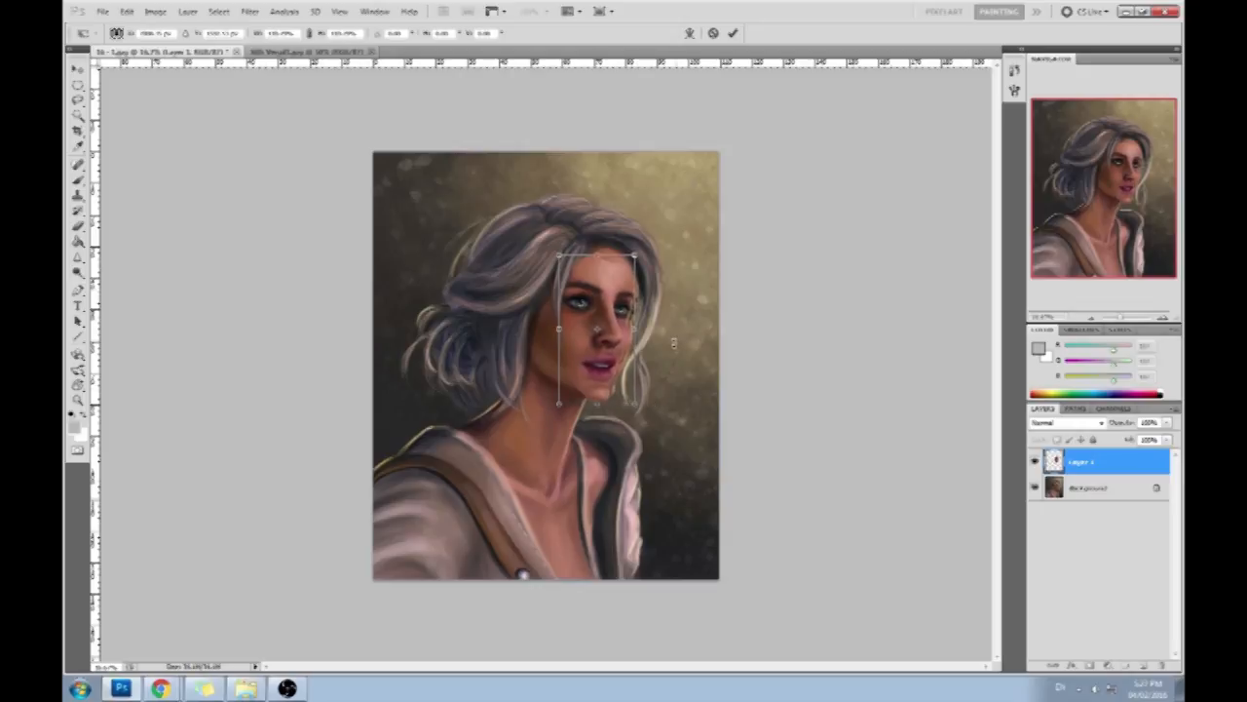
pyautogui.moveTo(611, 339); pyautogui.dragTo(608, 345)
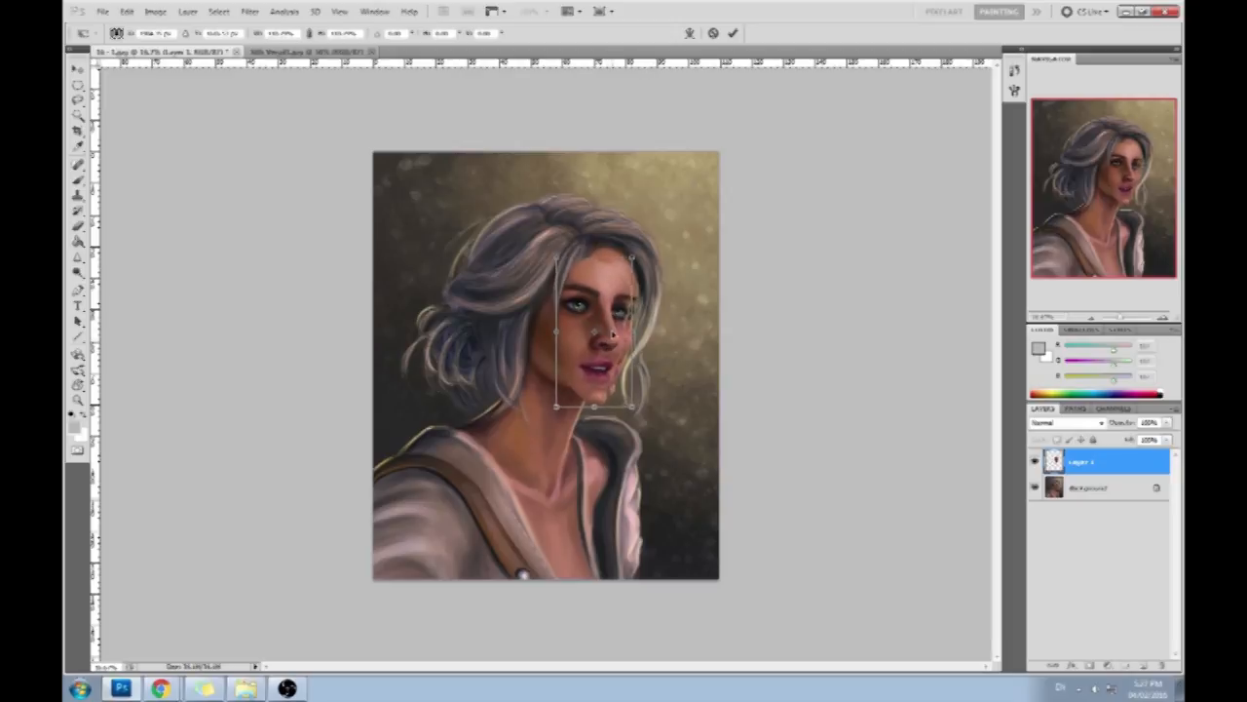
pyautogui.click(733, 34)
# - Convert the locked Background into an editable layer named Layer 0
pyautogui.click(1088, 494)
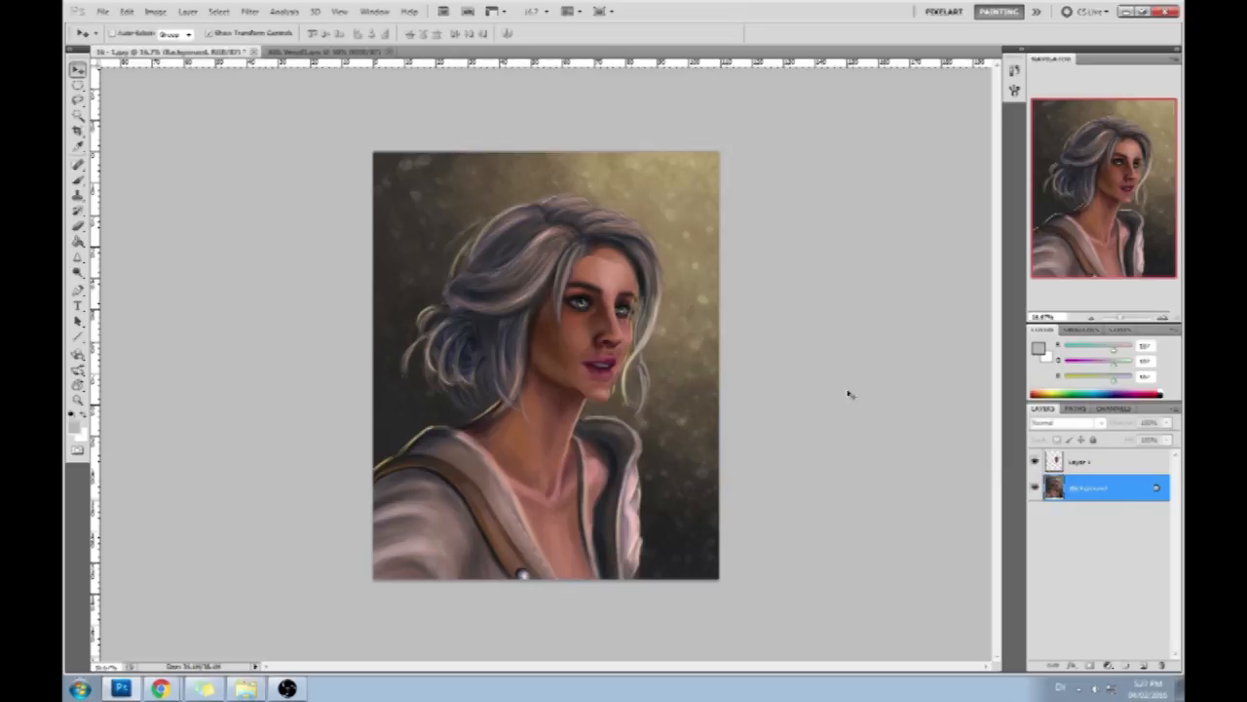
pyautogui.doubleClick(1127, 495)
pyautogui.click(738, 216)
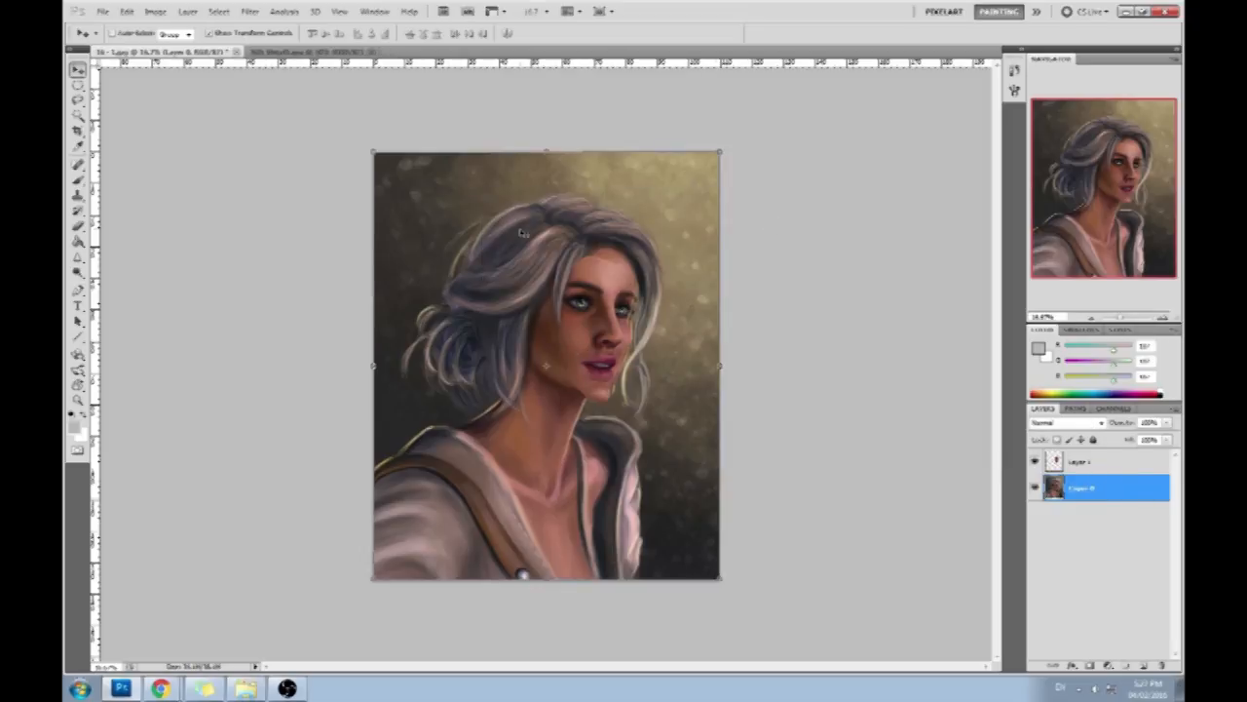
# - Lasso the whole head and surrounding backdrop on Layer 0 and enlarge it slightly toward the lower left
pyautogui.press('l')
pyautogui.moveTo(502, 417)
pyautogui.mouseDown()
pyautogui.moveTo(379, 292)
pyautogui.moveTo(528, 155)
pyautogui.moveTo(725, 327)
pyautogui.moveTo(645, 425)
pyautogui.mouseUp()
pyautogui.moveTo(546, 414); pyautogui.dragTo(482, 417)
pyautogui.press('v')
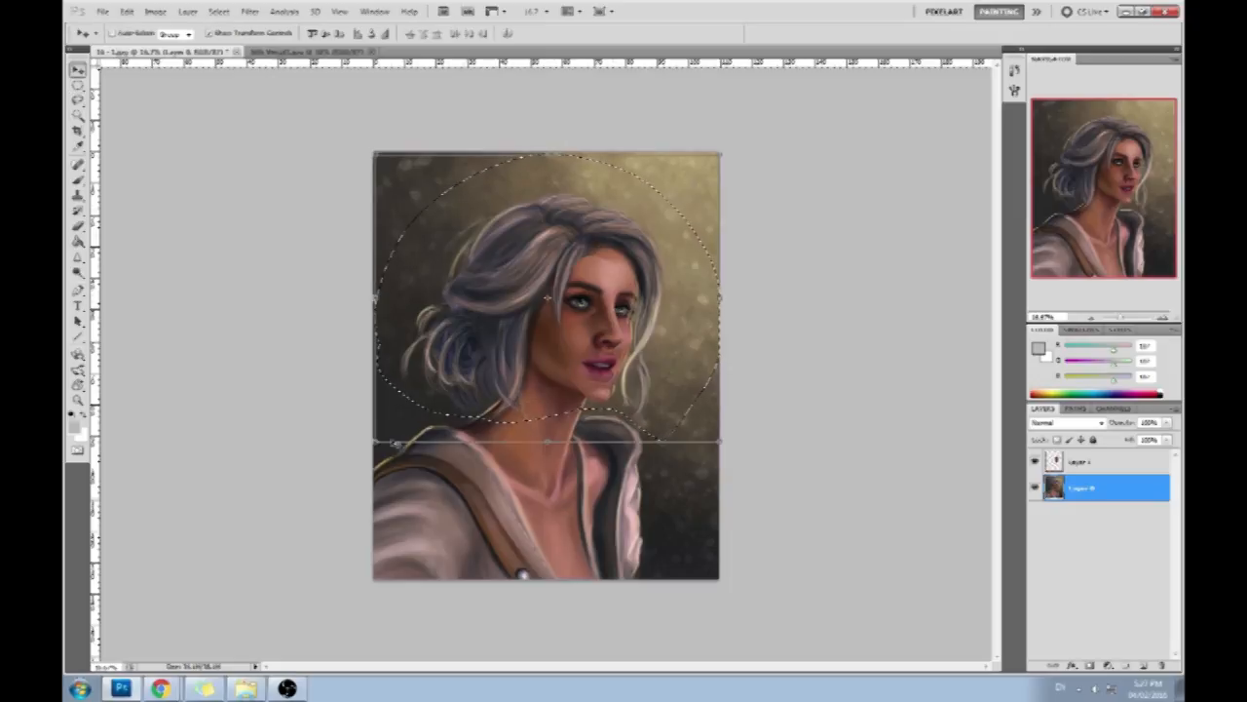
pyautogui.moveTo(374, 443); pyautogui.dragTo(360, 456)
pyautogui.click(734, 33)
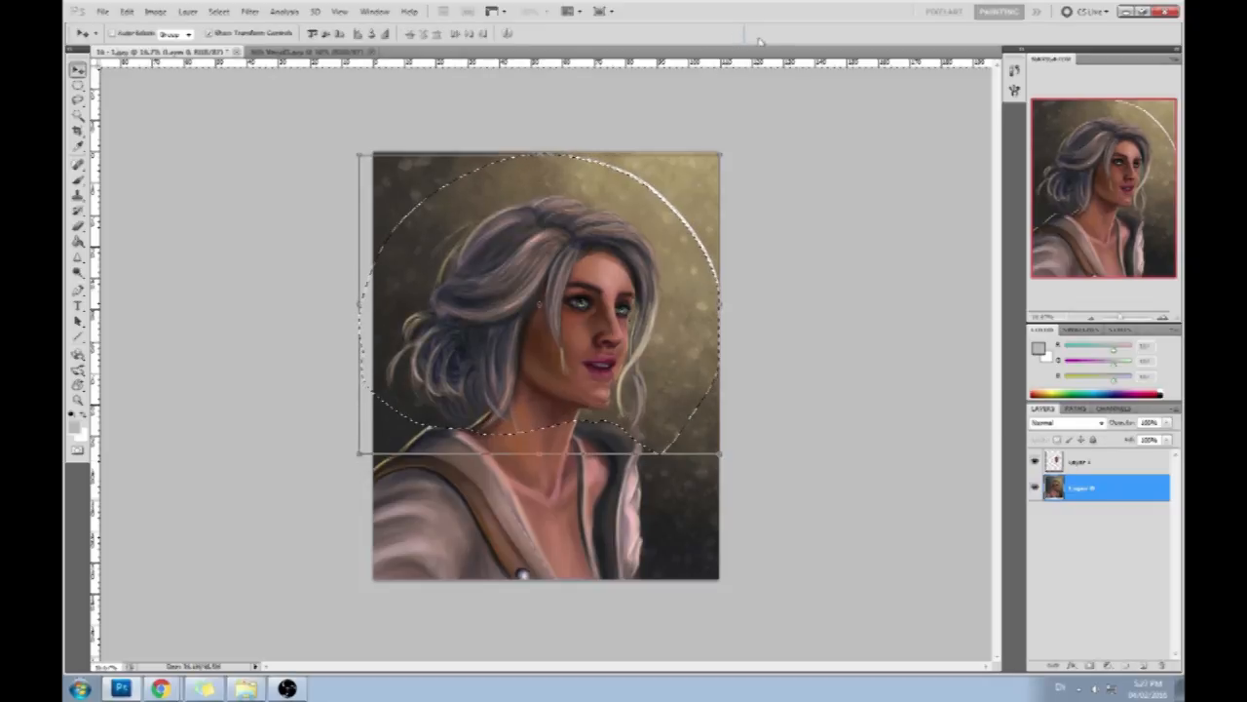
# - Move the face copy on Layer 1 slightly down and to the left to fit the enlarged head
pyautogui.click(1080, 463)
pyautogui.moveTo(595, 362)
pyautogui.mouseDown()
pyautogui.moveTo(559, 406)
pyautogui.moveTo(589, 369)
pyautogui.mouseUp()
pyautogui.hotkey('ctrl', 't')
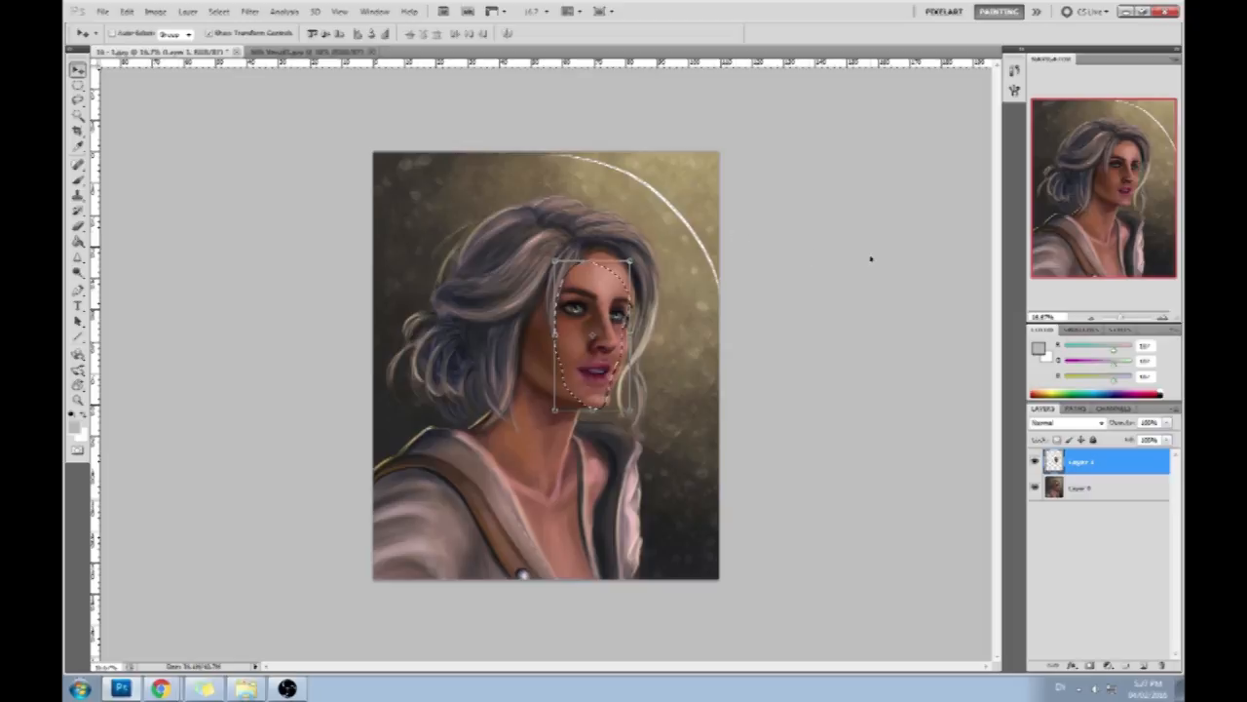
# - Clear the face selection and erase the hard edge of the face copy along the forehead and hair strand
pyautogui.press('l')
pyautogui.rightClick(647, 317)
pyautogui.click(655, 318)
pyautogui.press('b')
pyautogui.press('e')
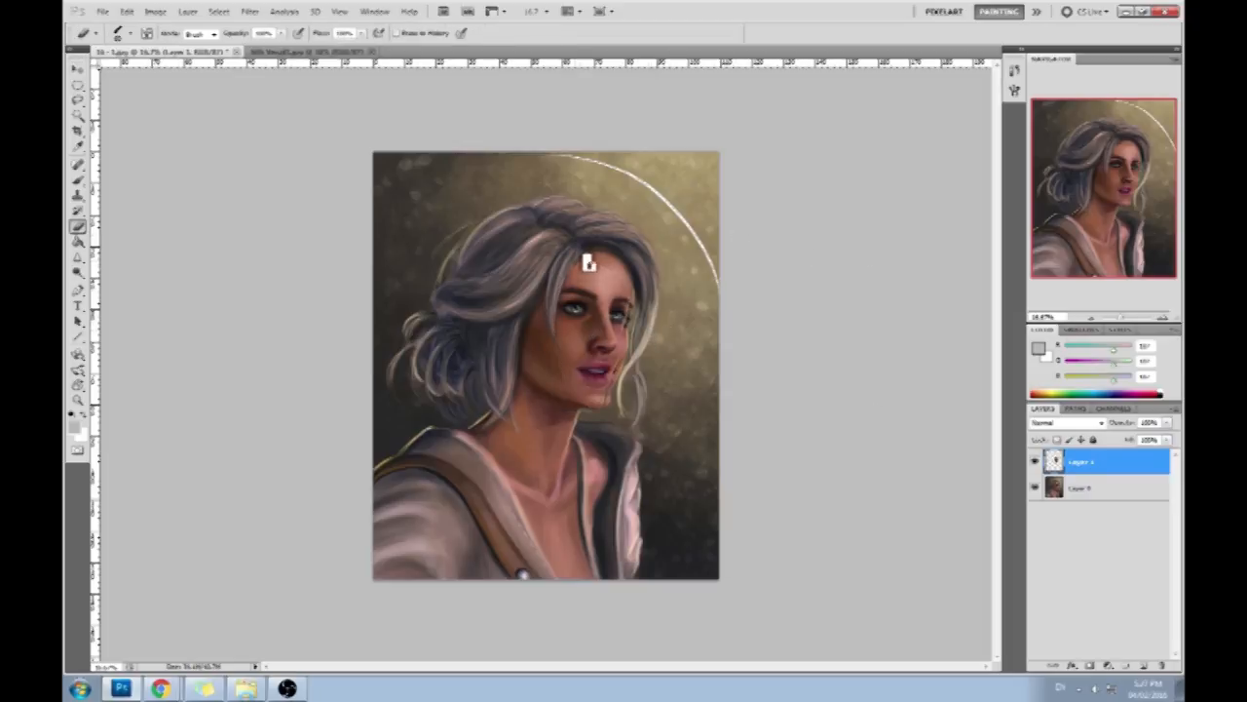
pyautogui.moveTo(578, 267); pyautogui.dragTo(563, 309)
# - Sample skin tones and paint over the seams along the cheek, chin, far eye and forehead on Layer 1
pyautogui.press('b')
pyautogui.keyDown('alt'); pyautogui.click(626, 326); pyautogui.keyUp('alt')
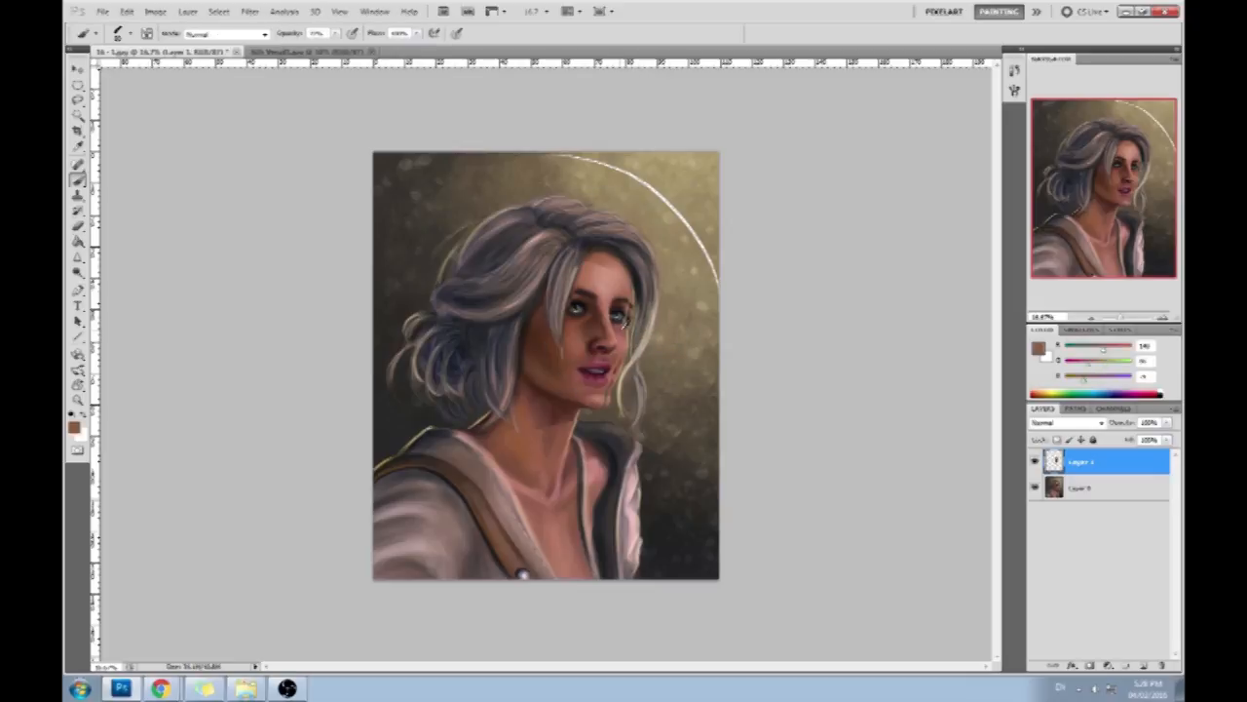
pyautogui.keyDown('alt'); pyautogui.click(621, 335); pyautogui.keyUp('alt')
pyautogui.keyDown('alt'); pyautogui.click(620, 381); pyautogui.keyUp('alt')
pyautogui.keyDown('alt'); pyautogui.click(605, 412); pyautogui.keyUp('alt')
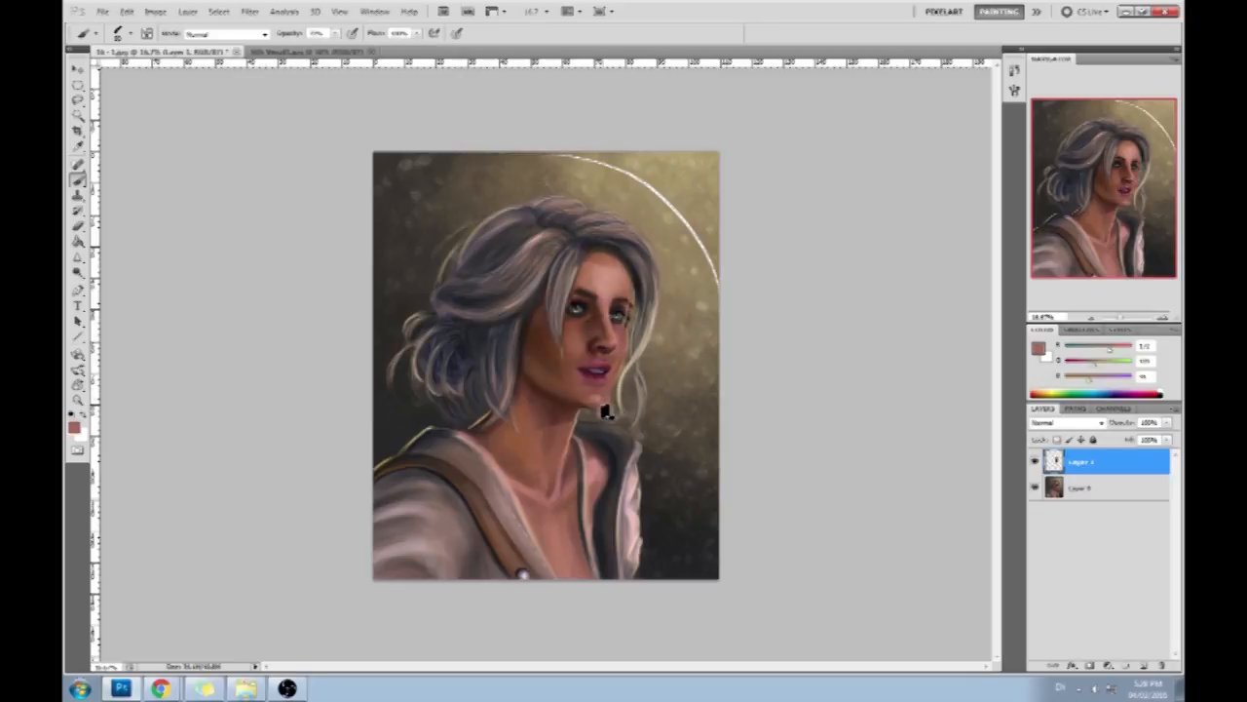
pyautogui.keyDown('alt'); pyautogui.click(631, 313); pyautogui.keyUp('alt')
pyautogui.keyDown('alt'); pyautogui.click(641, 290); pyautogui.keyUp('alt')
pyautogui.keyDown('alt'); pyautogui.click(605, 263); pyautogui.keyUp('alt')
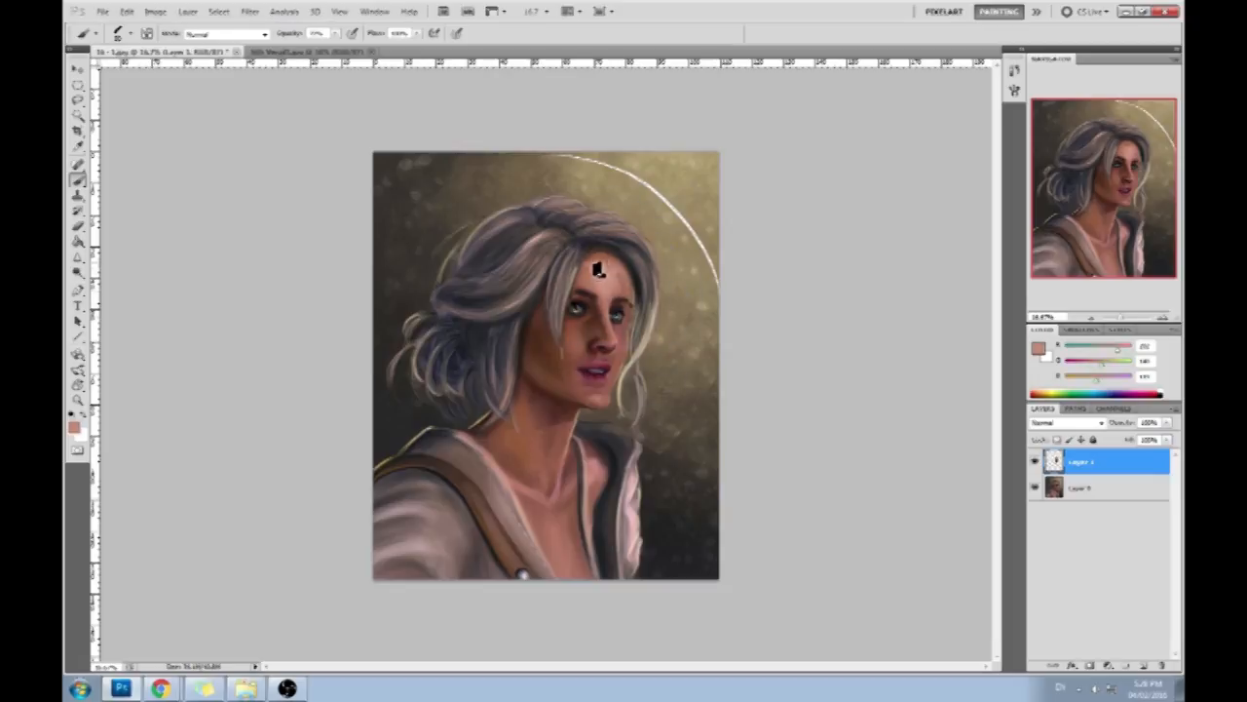
# - Switch to the Eraser with a soft round preset at 0% hardness
pyautogui.hotkey('alt', 'e')
pyautogui.rightClick(611, 298)
pyautogui.click(834, 214)
pyautogui.rightClick(639, 350)
pyautogui.click(804, 565)
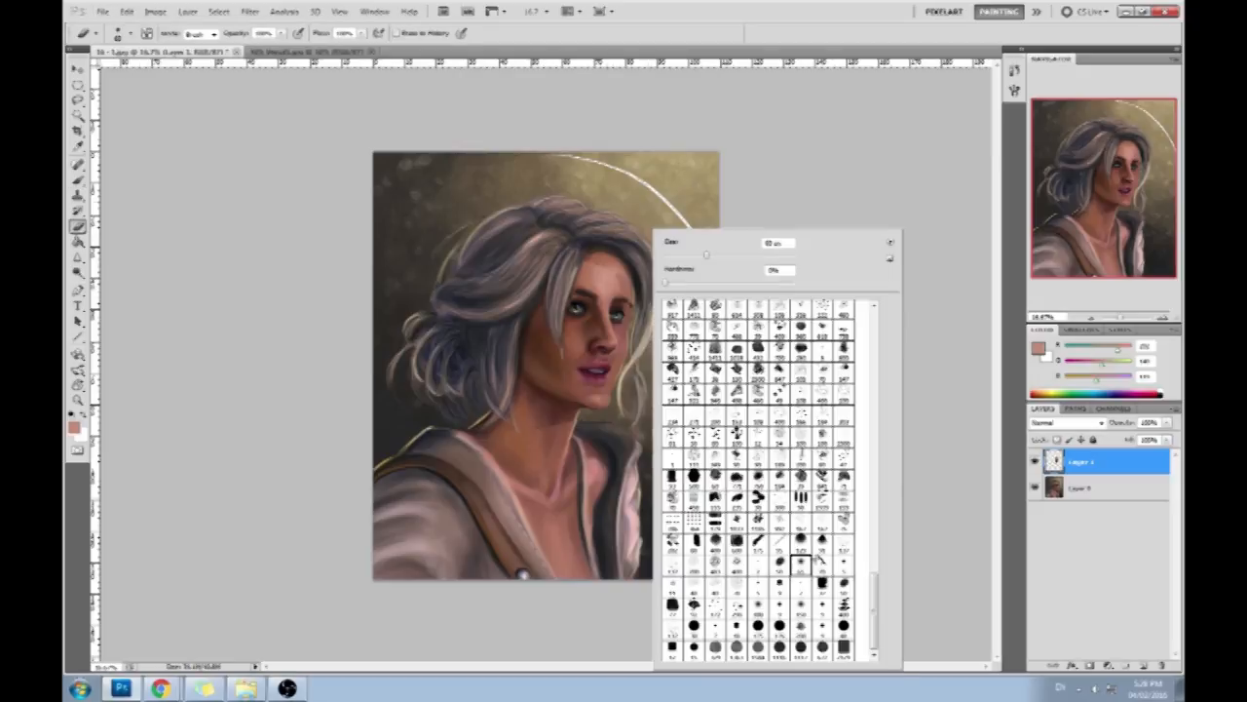
pyautogui.click(948, 427)
# - Switch to a soft brush preset, adjust its opacity, and blend sampled skin tones over the forehead and far cheek
pyautogui.press('b')
pyautogui.rightClick(606, 273)
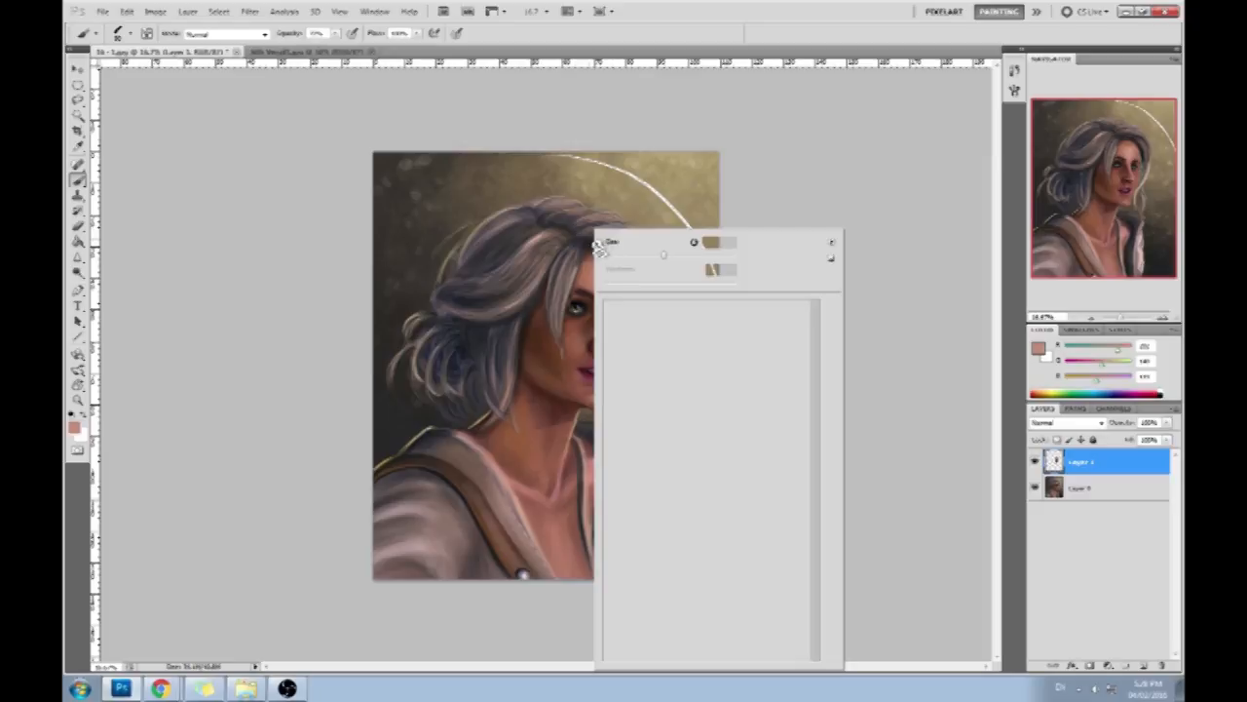
pyautogui.click(742, 608)
pyautogui.click(911, 364)
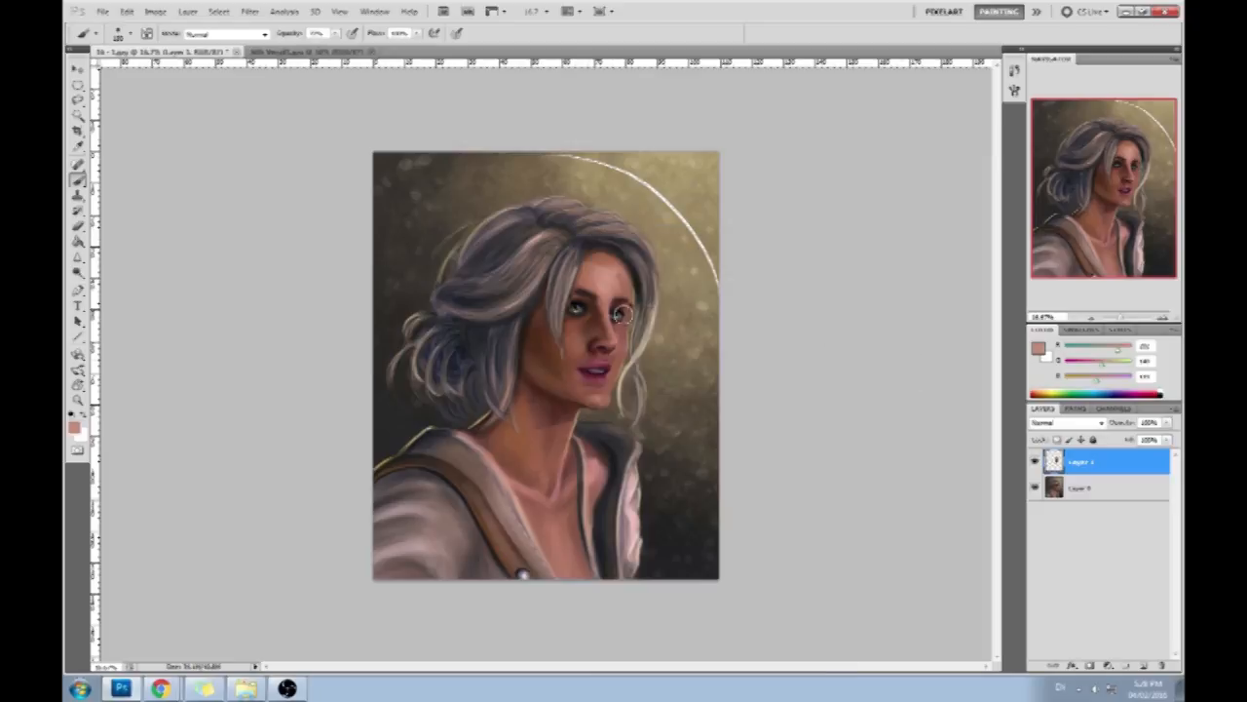
pyautogui.rightClick(625, 314)
pyautogui.click(780, 564)
pyautogui.click(950, 440)
pyautogui.moveTo(334, 32); pyautogui.dragTo(324, 51)
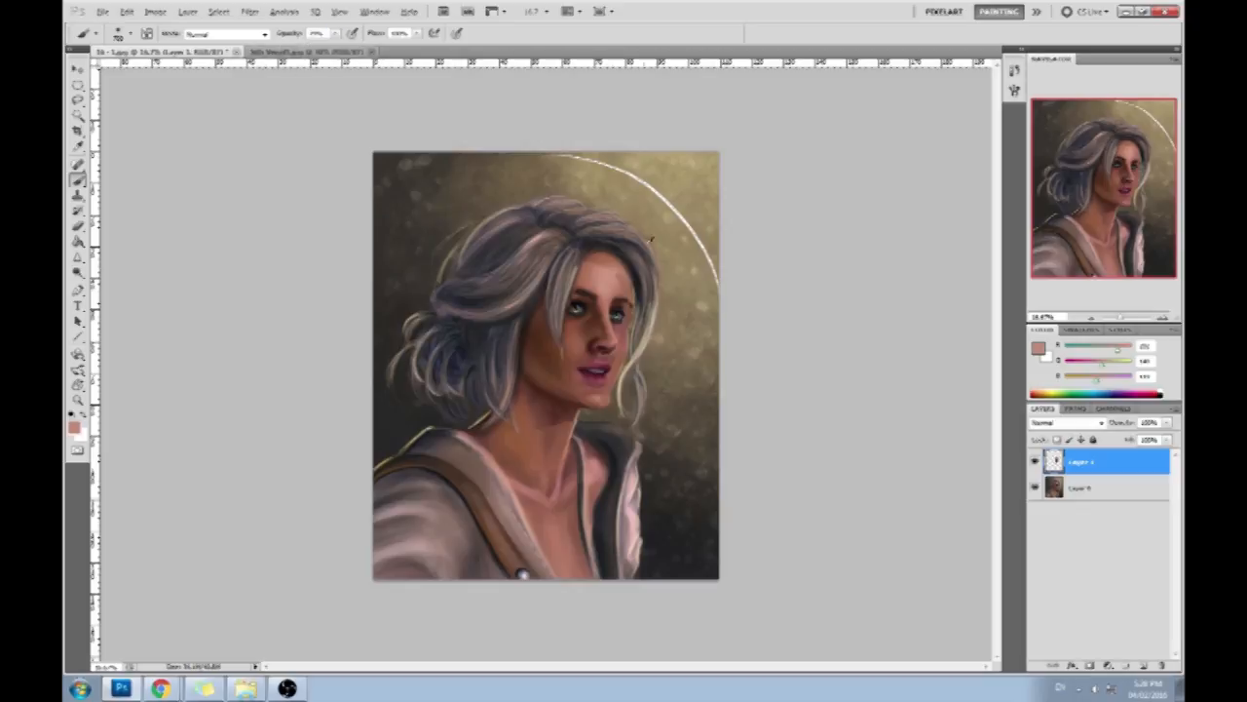
pyautogui.moveTo(1117, 350); pyautogui.dragTo(1112, 352)
pyautogui.keyDown('alt'); pyautogui.click(615, 268); pyautogui.keyUp('alt')
pyautogui.keyDown('alt'); pyautogui.click(629, 327); pyautogui.keyUp('alt')
# - Free-transform the face on Layer 1 with a slight rotation and rescale to refit it inside the hairline, and apply it
pyautogui.press('v')
pyautogui.moveTo(641, 413); pyautogui.dragTo(641, 413)
pyautogui.moveTo(643, 244); pyautogui.dragTo(647, 244)
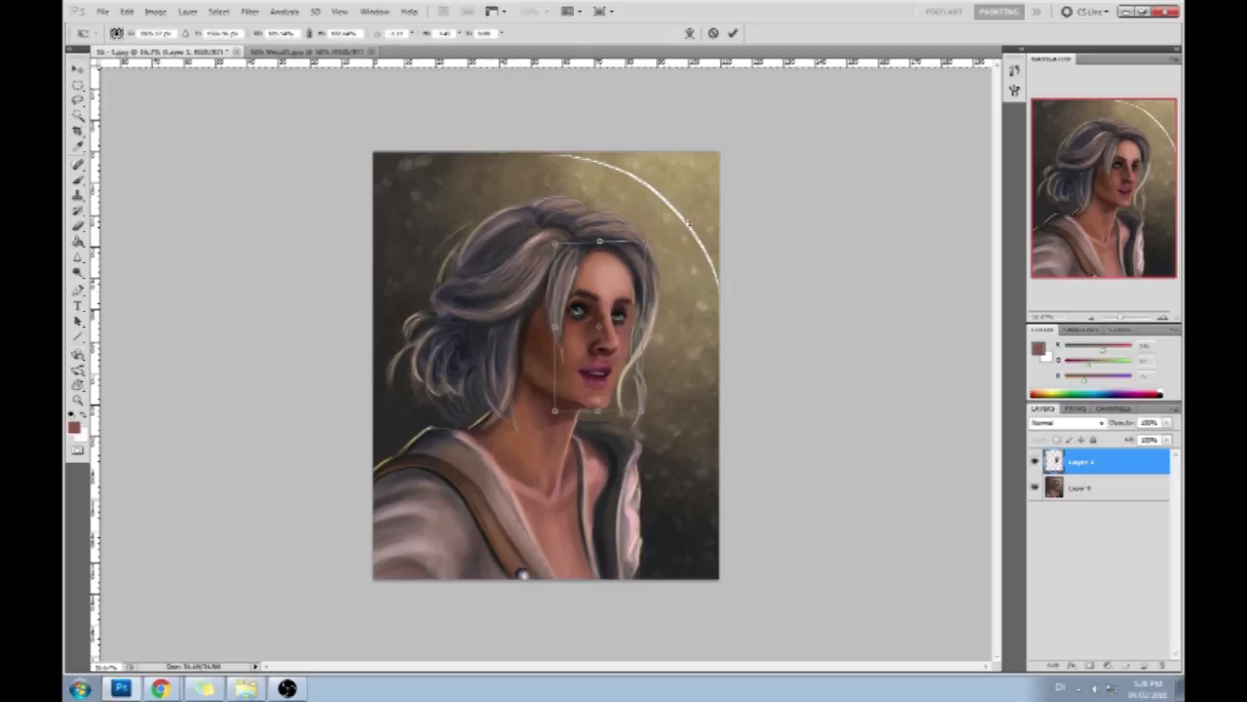
pyautogui.moveTo(647, 244); pyautogui.dragTo(644, 242)
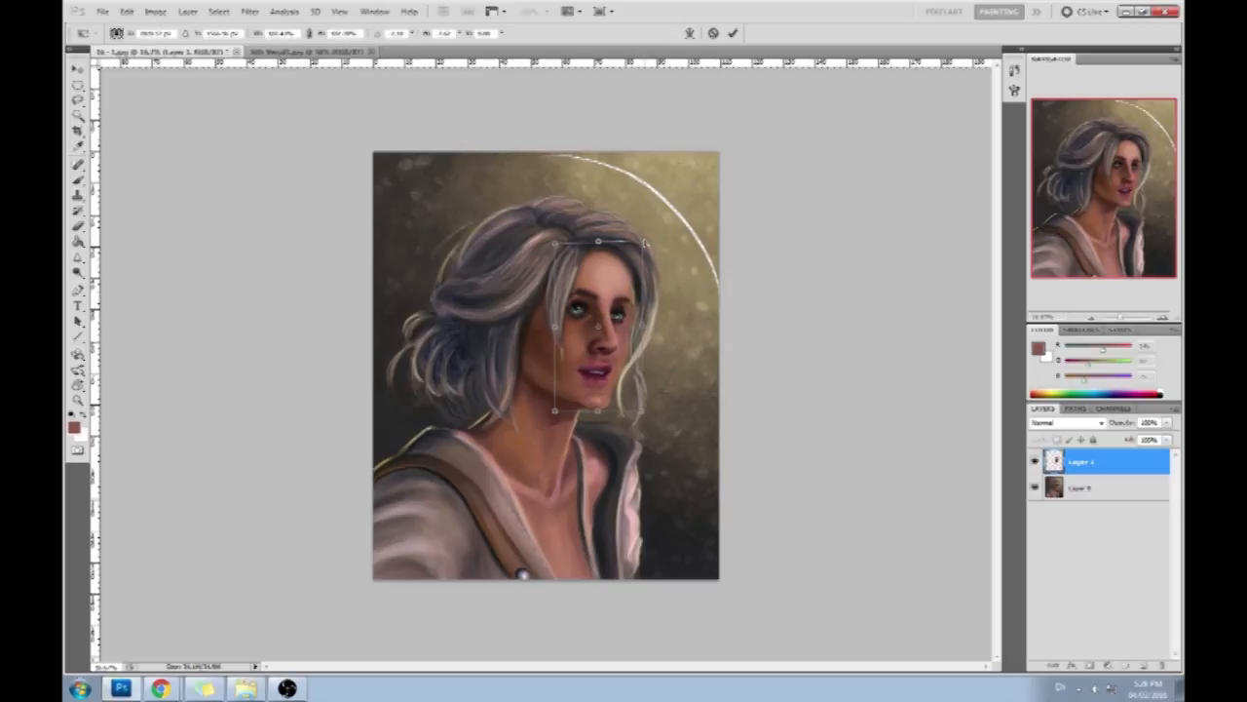
pyautogui.click(734, 33)
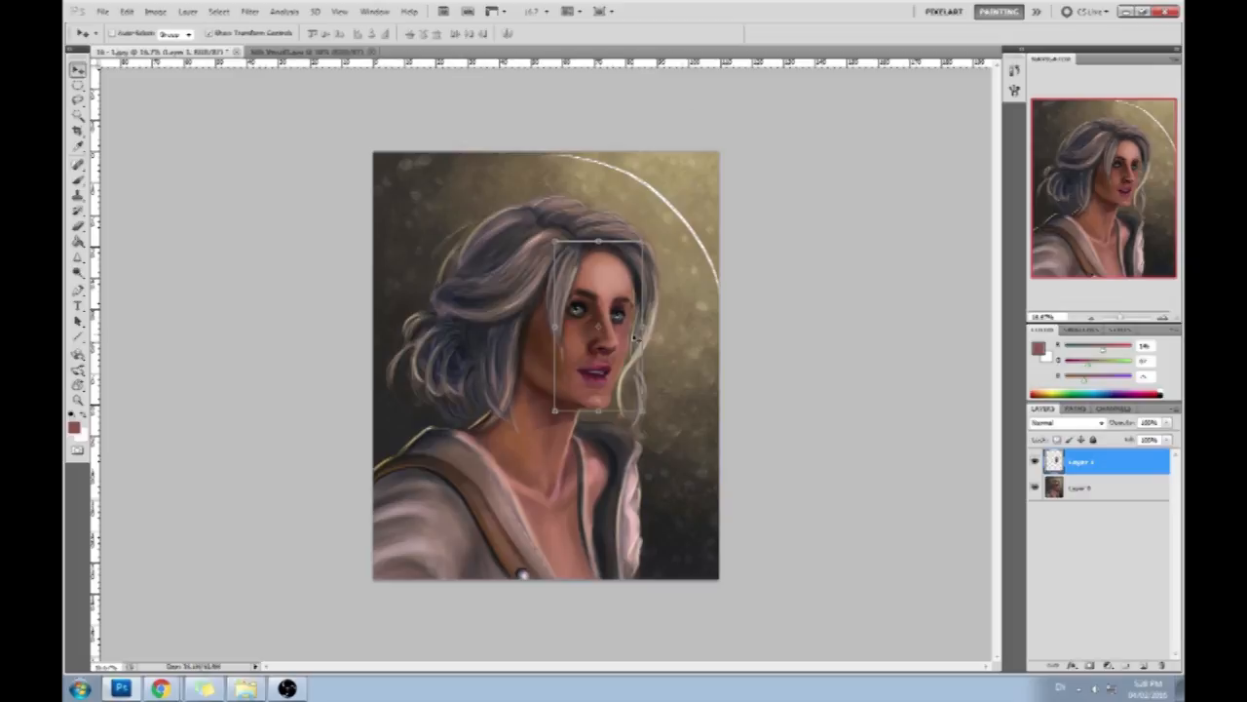
# - Rotate the Layer 1 face slightly, reposition it with small nudges over the head, and apply the transform
pyautogui.moveTo(555, 411); pyautogui.dragTo(555, 411)
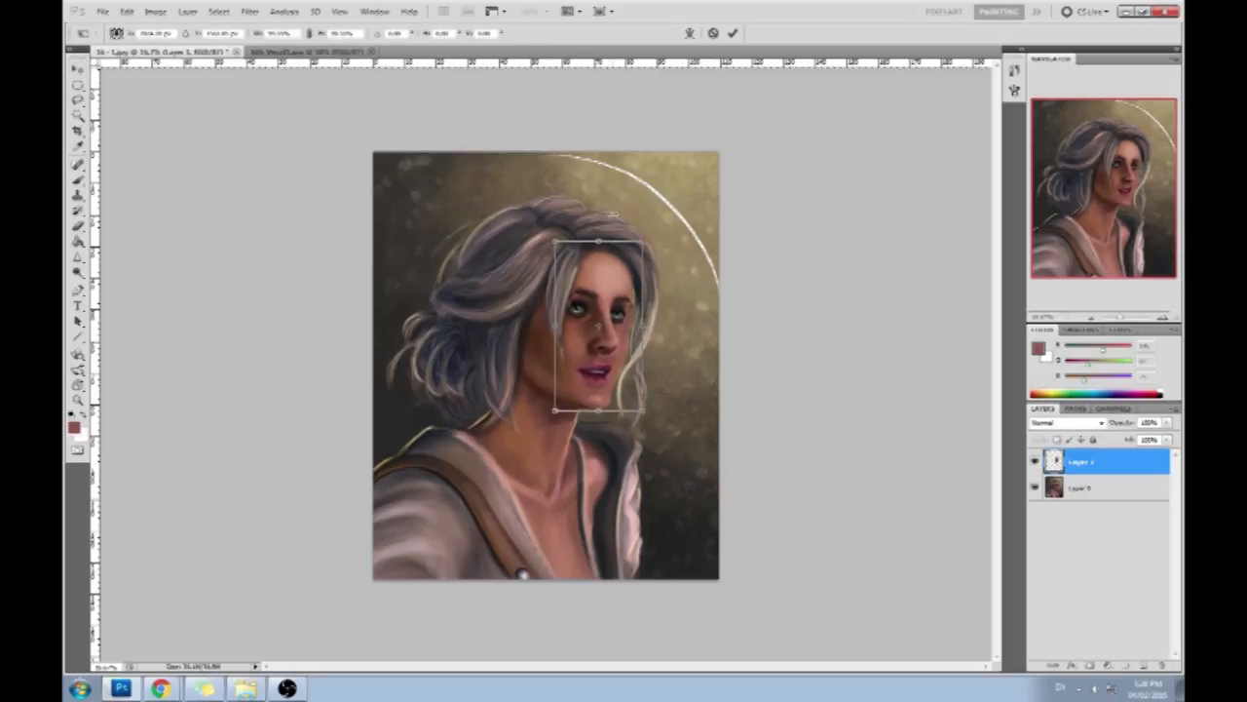
pyautogui.moveTo(598, 227); pyautogui.dragTo(593, 227)
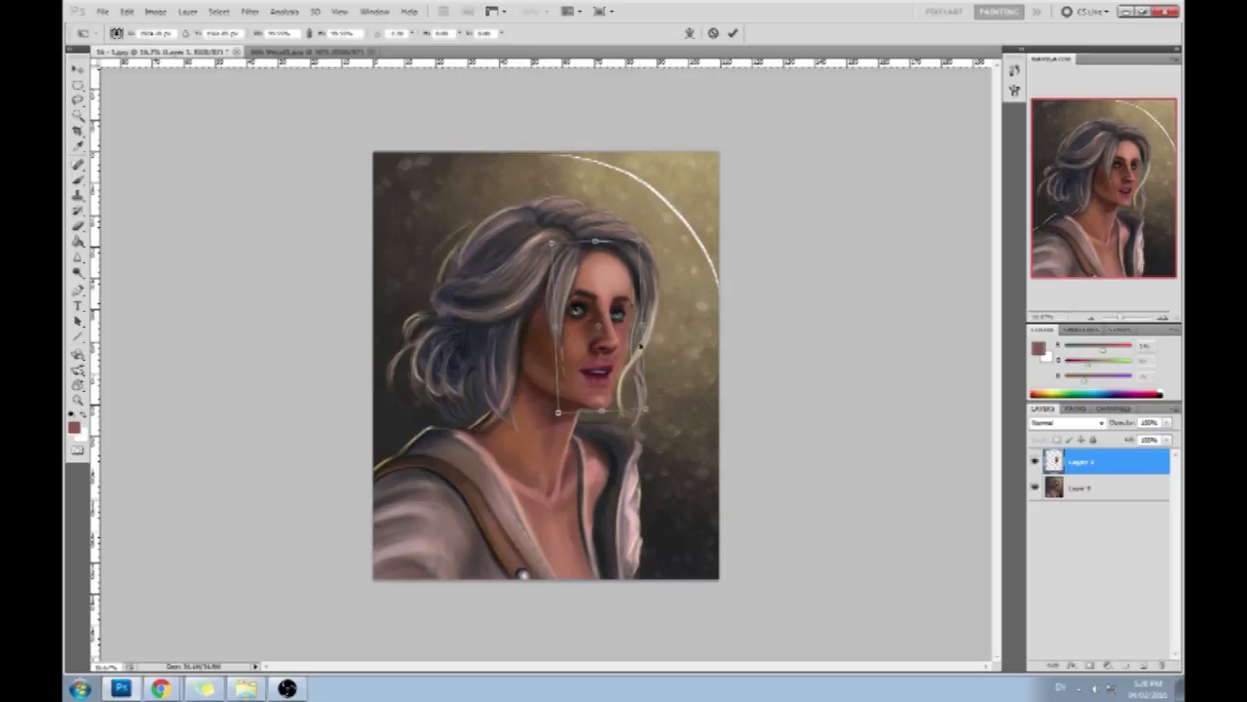
pyautogui.moveTo(612, 357); pyautogui.dragTo(611, 360)
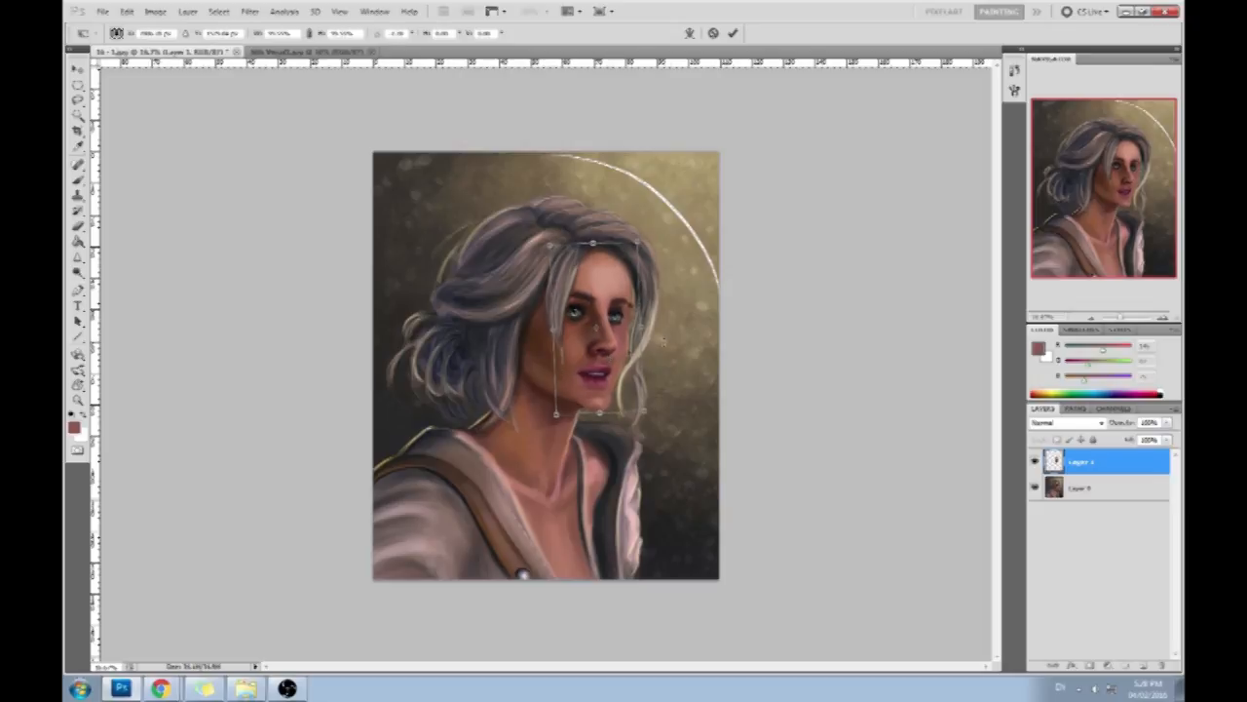
pyautogui.press('Right')
pyautogui.press('Right')
pyautogui.press('Up')
pyautogui.press('Up')
pyautogui.press('Up')
pyautogui.press('Up')
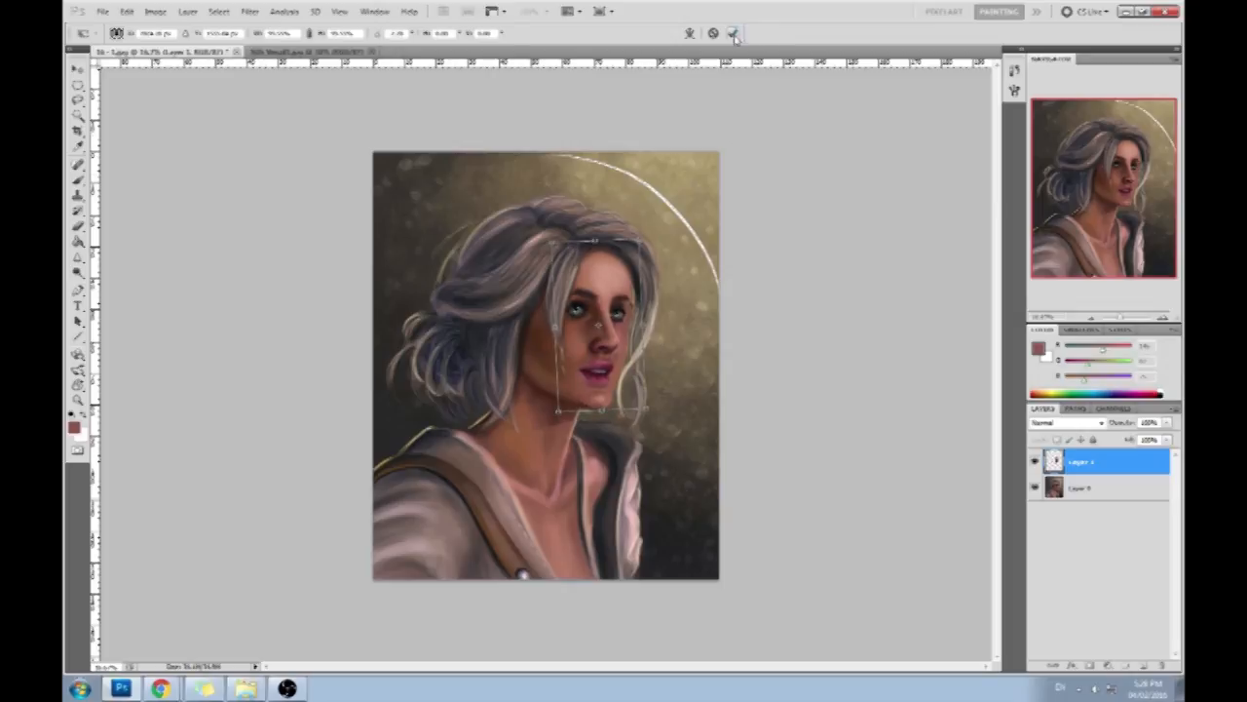
pyautogui.click(734, 33)
# - Hide Layer 1, make the base layer active and pick a different brush preset
pyautogui.press('m')
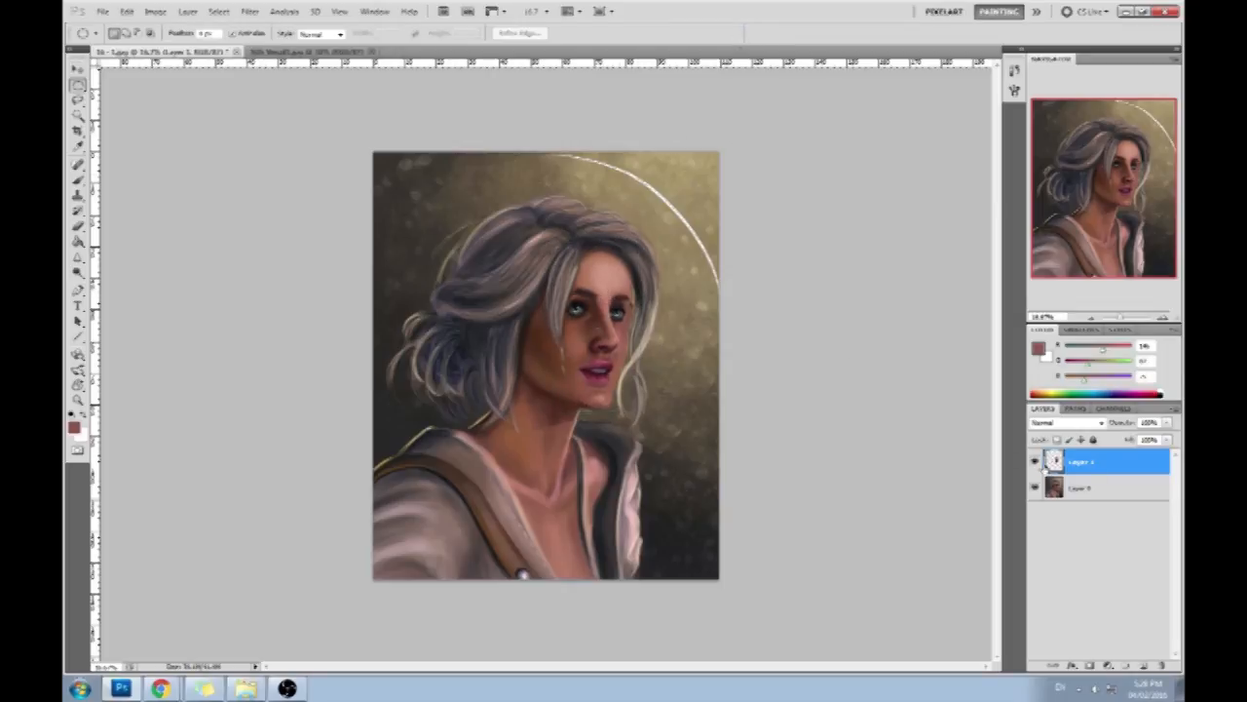
pyautogui.click(1035, 460)
pyautogui.click(1111, 487)
pyautogui.press('b')
pyautogui.rightClick(595, 312)
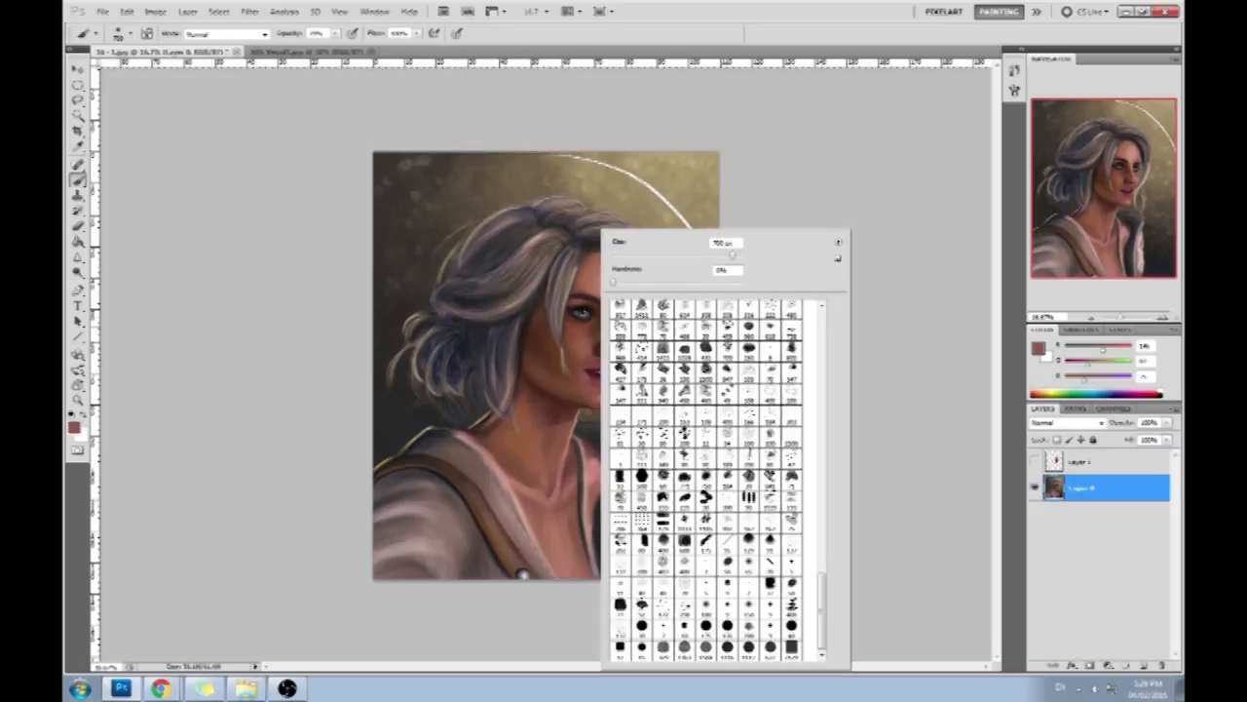
pyautogui.click(717, 547)
pyautogui.click(947, 456)
# - Set the brush opacity to 100% and cover the old facial features on the base layer with a flat sampled skin tone
pyautogui.keyDown('alt'); pyautogui.click(592, 304); pyautogui.keyUp('alt')
pyautogui.moveTo(602, 333); pyautogui.dragTo(595, 352)
pyautogui.moveTo(337, 34); pyautogui.dragTo(464, 70)
pyautogui.moveTo(606, 294)
pyautogui.mouseDown()
pyautogui.moveTo(585, 322)
pyautogui.moveTo(589, 350)
pyautogui.moveTo(619, 312)
pyautogui.moveTo(628, 336)
pyautogui.moveTo(604, 400)
pyautogui.moveTo(586, 358)
pyautogui.moveTo(586, 298)
pyautogui.moveTo(579, 329)
pyautogui.mouseUp()
pyautogui.keyDown('alt'); pyautogui.click(595, 378); pyautogui.keyUp('alt')
pyautogui.moveTo(595, 378)
pyautogui.mouseDown()
pyautogui.moveTo(607, 295)
pyautogui.moveTo(581, 346)
pyautogui.moveTo(585, 394)
pyautogui.moveTo(616, 341)
pyautogui.moveTo(624, 283)
pyautogui.moveTo(627, 299)
pyautogui.mouseUp()
# - Paint sampled dark and mid skin tones along the near cheek, jaw and chin of the base layer
pyautogui.moveTo(543, 376); pyautogui.dragTo(571, 371)
pyautogui.keyDown('alt'); pyautogui.click(542, 333); pyautogui.keyUp('alt')
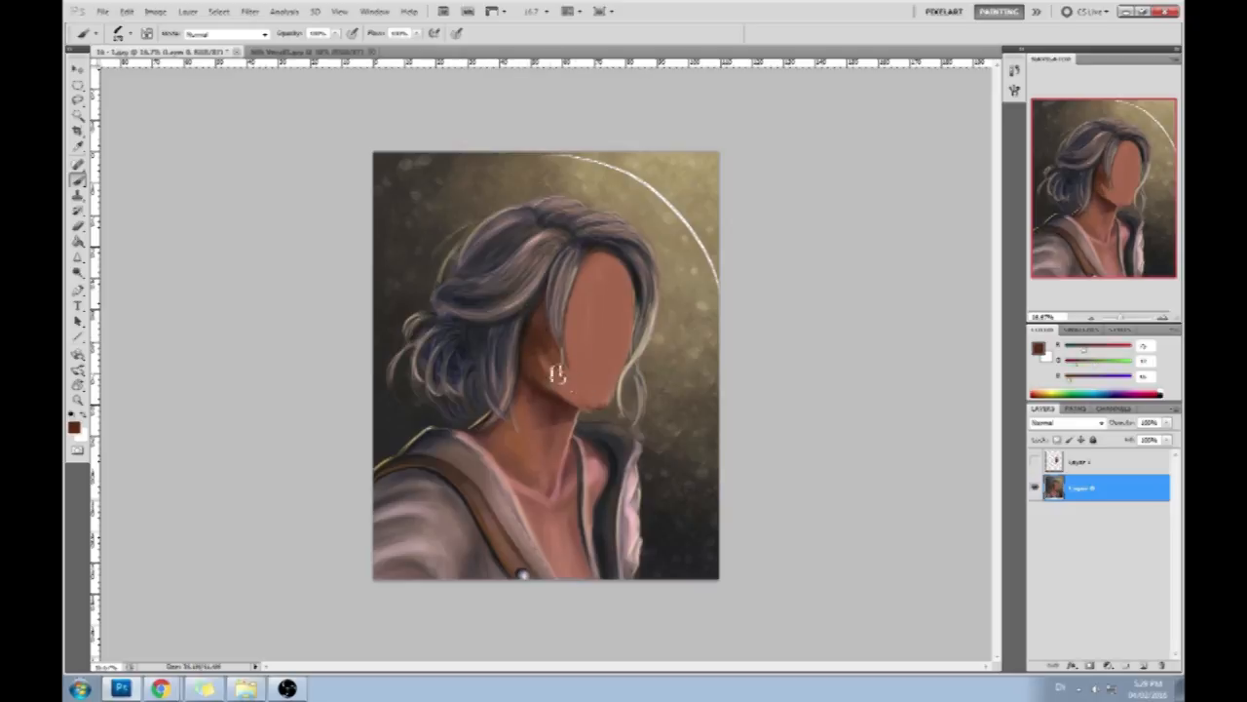
pyautogui.keyDown('alt'); pyautogui.click(596, 399); pyautogui.keyUp('alt')
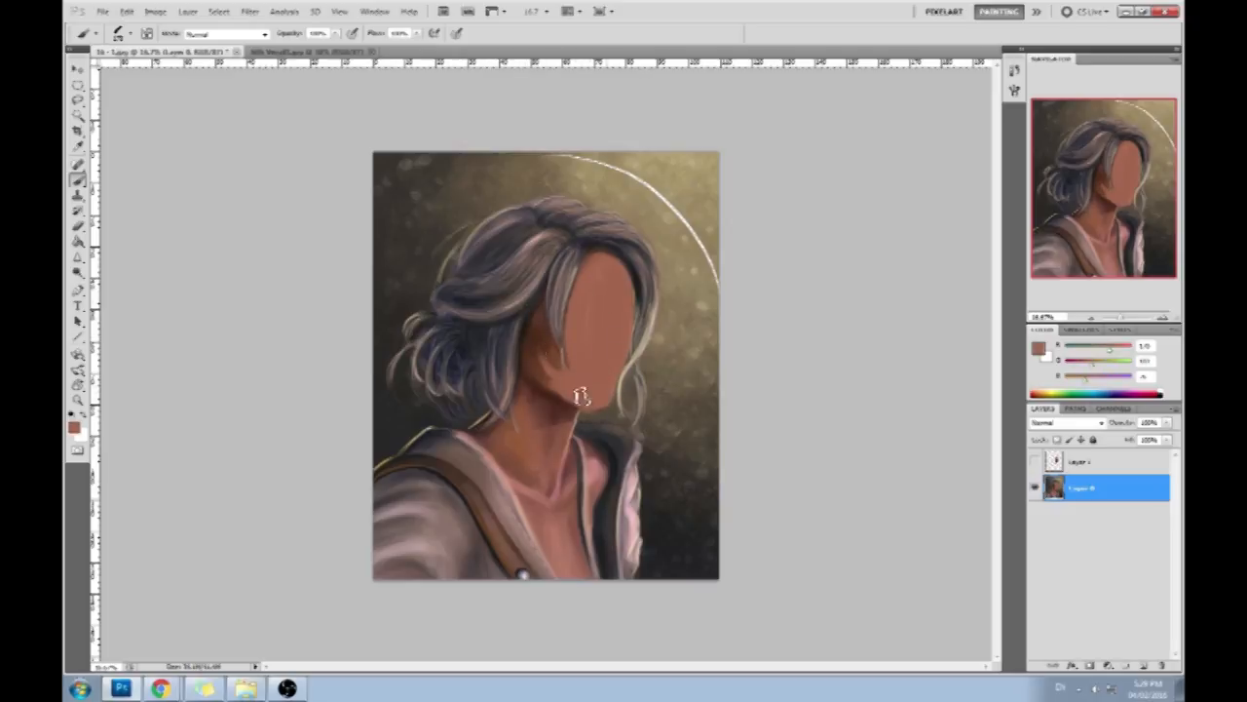
pyautogui.keyDown('alt'); pyautogui.click(552, 365); pyautogui.keyUp('alt')
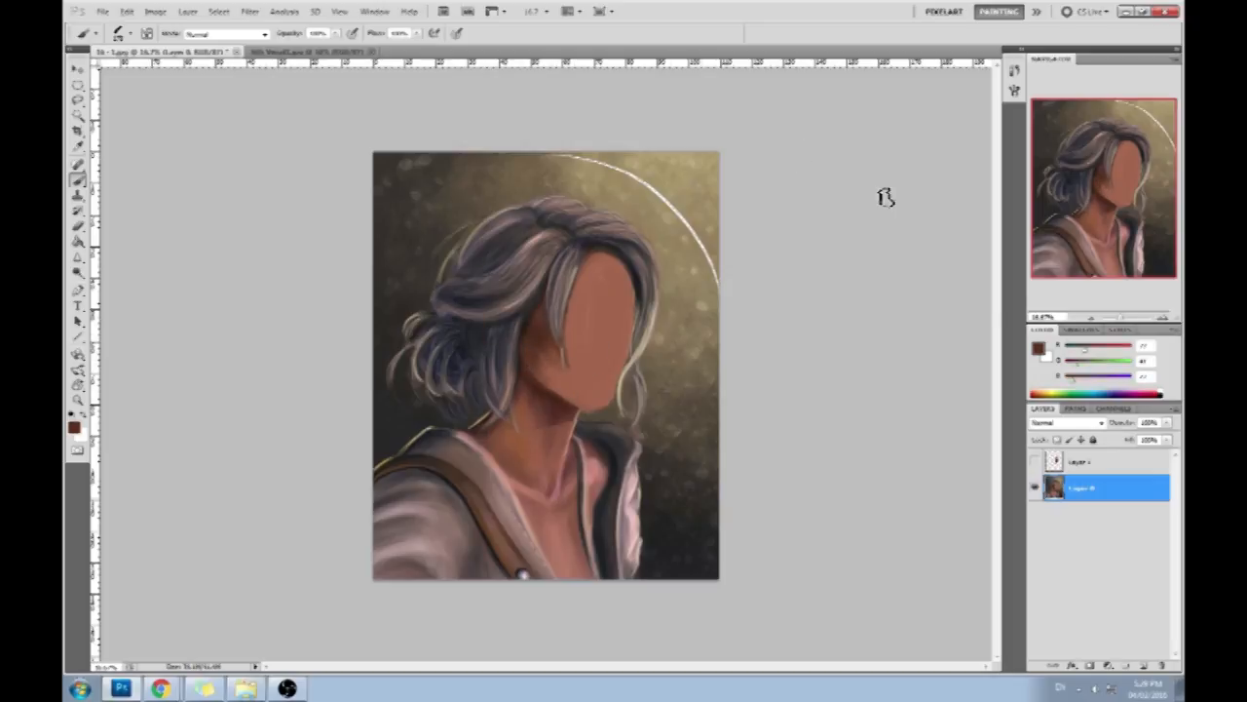
# - Compare the portrait's original state in the history with the current one, and return to the latest brush stroke
pyautogui.click(1013, 70)
pyautogui.moveTo(996, 419)
pyautogui.mouseDown()
pyautogui.moveTo(996, 107)
pyautogui.moveTo(995, 390)
pyautogui.mouseUp()
pyautogui.click(955, 90)
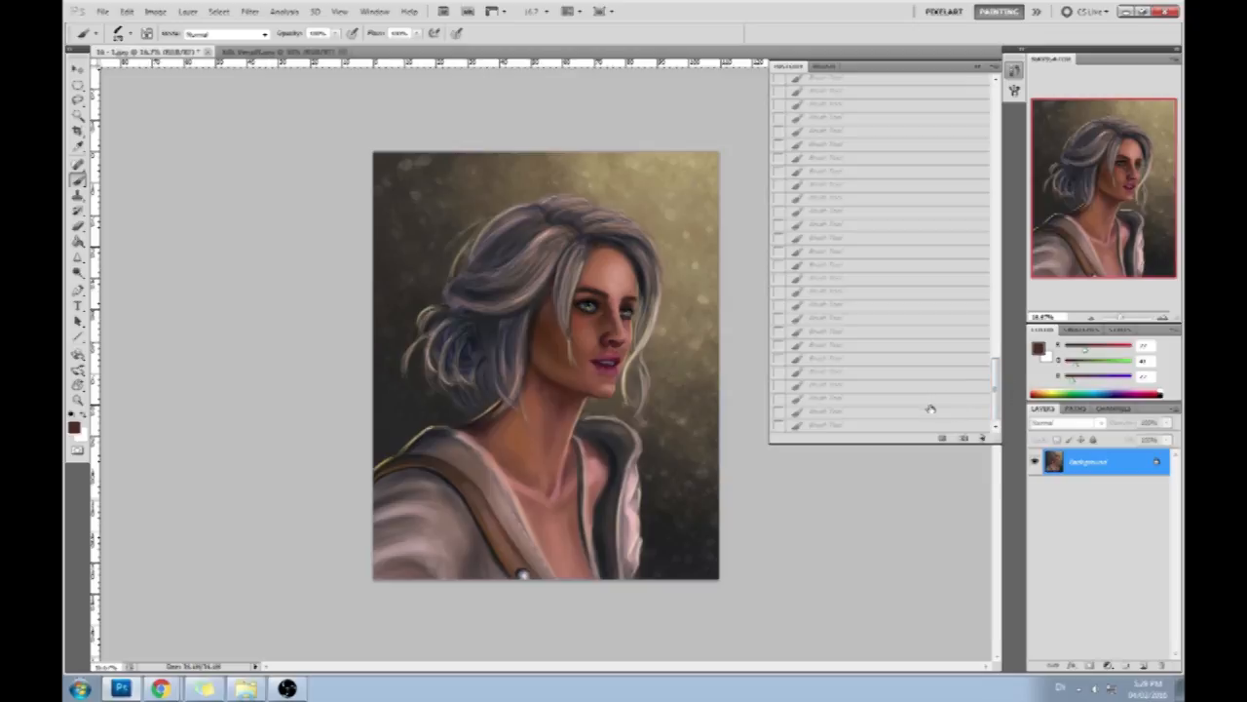
pyautogui.click(875, 427)
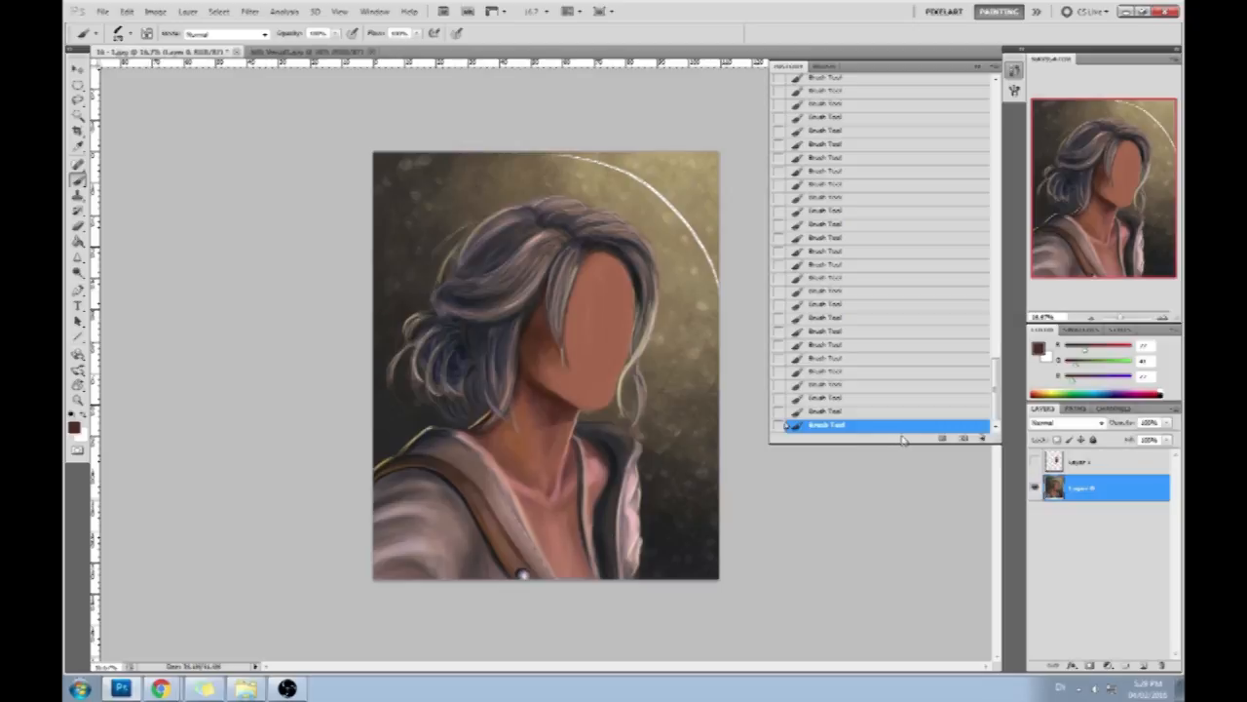
pyautogui.click(983, 65)
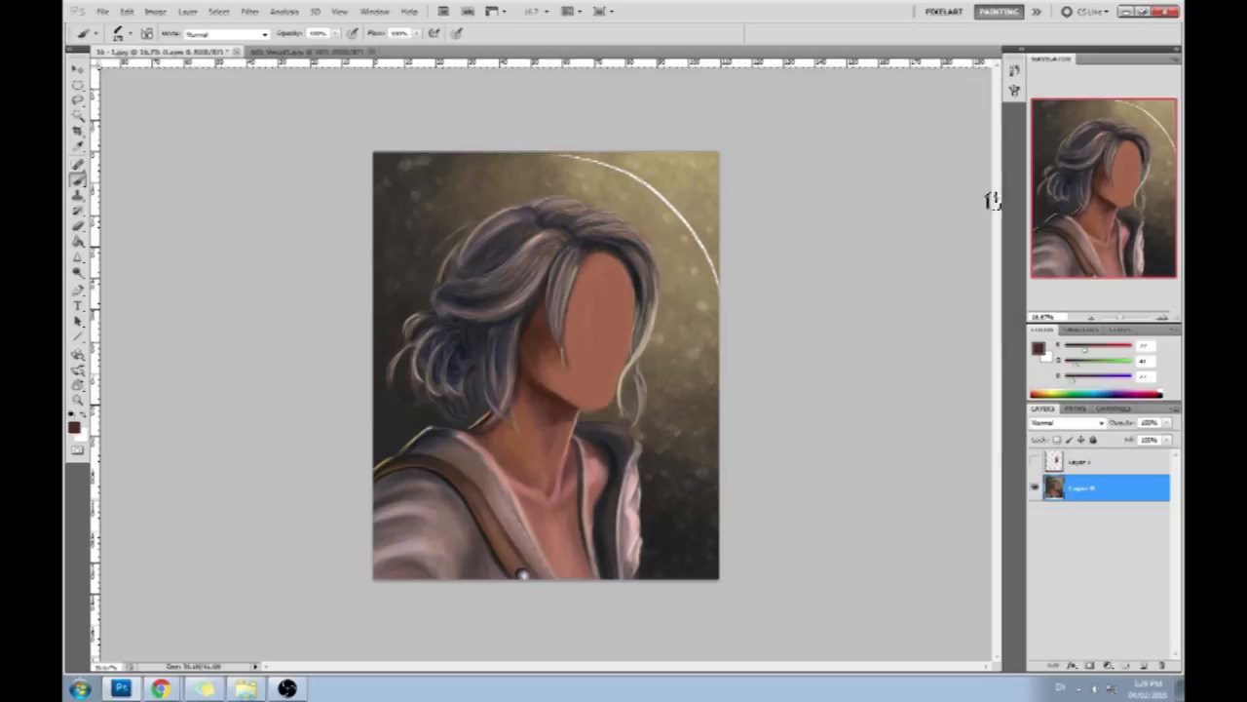
# - Show and activate Layer 1 and shift the face slightly with Free Transform
pyautogui.click(1036, 462)
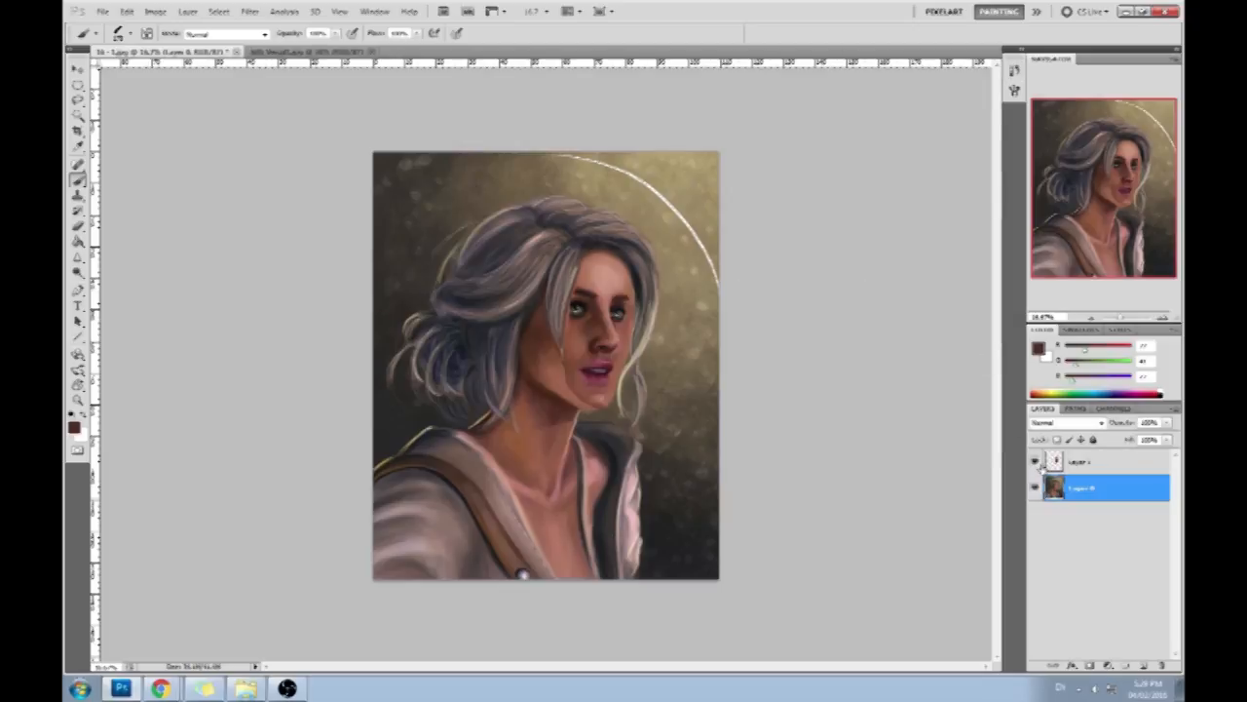
pyautogui.click(1093, 463)
pyautogui.press('v')
pyautogui.hotkey('ctrl', 't')
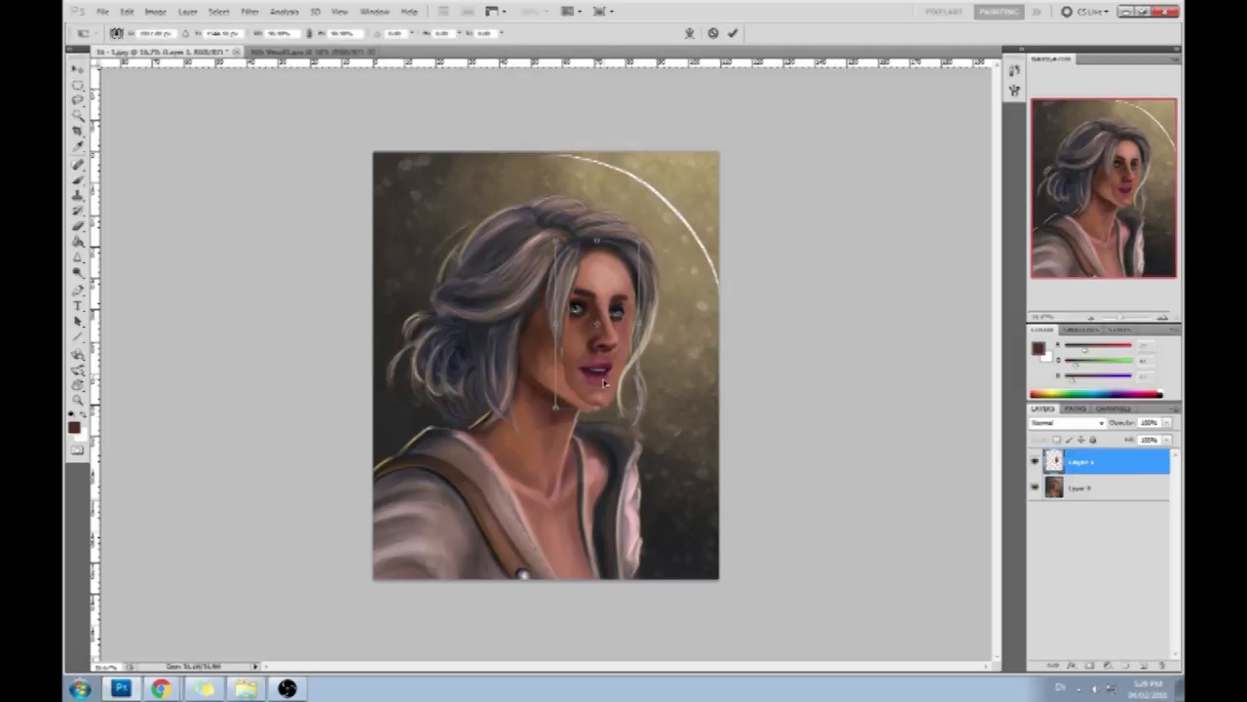
pyautogui.moveTo(602, 384); pyautogui.dragTo(603, 384)
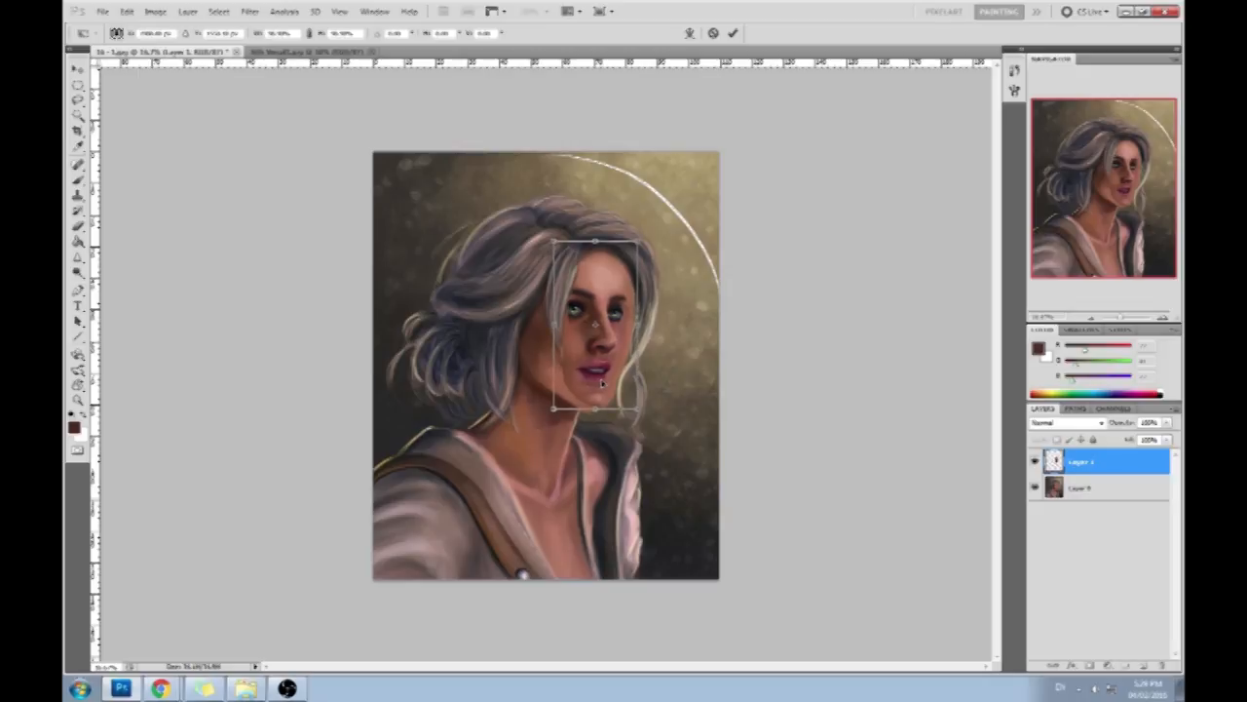
pyautogui.press('Return')
pyautogui.press('b')
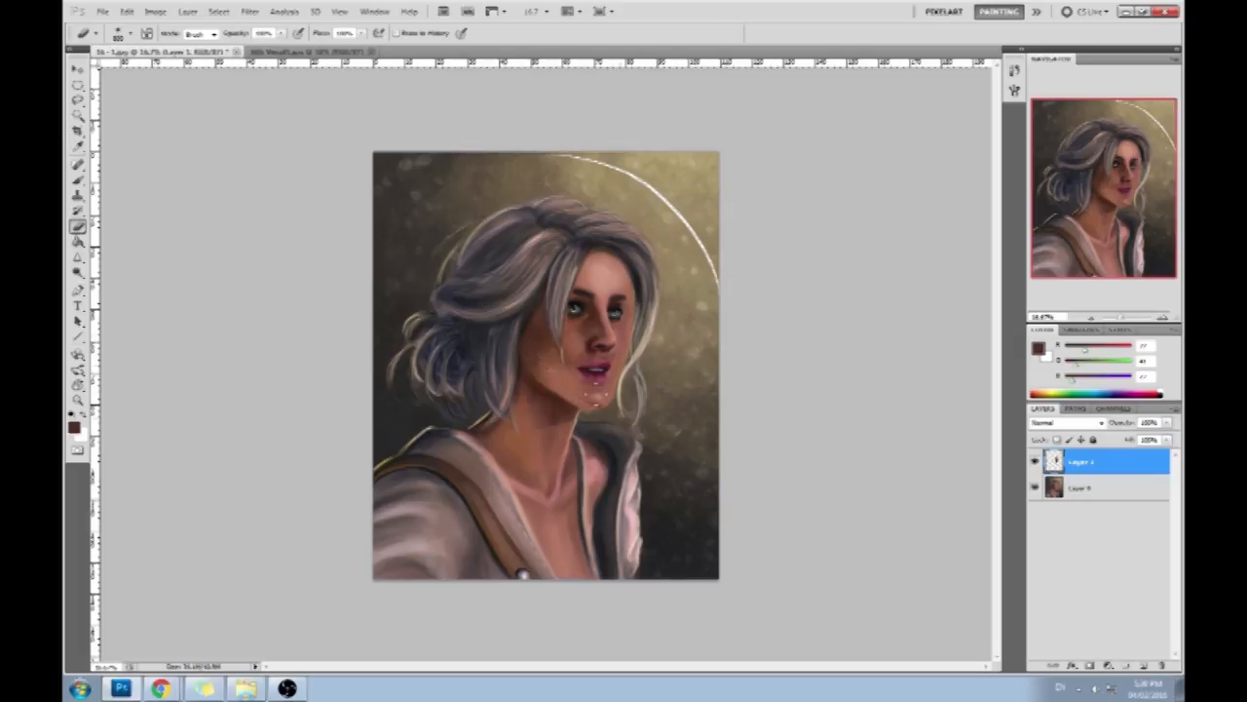
# - Paint sampled tones within a lasso selection along the far side of the face to clean its contour, and deselect
pyautogui.press('l')
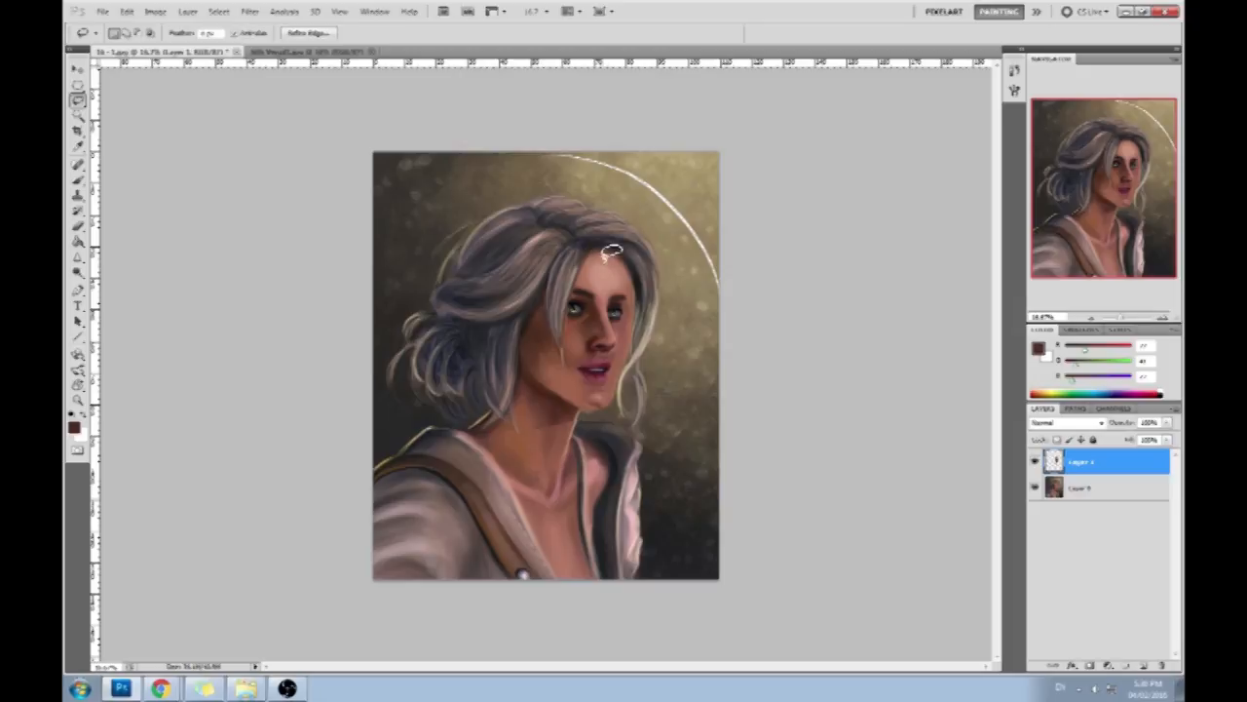
pyautogui.press('b')
pyautogui.keyDown('alt'); pyautogui.click(638, 273); pyautogui.keyUp('alt')
pyautogui.moveTo(639, 275); pyautogui.dragTo(634, 371)
pyautogui.keyDown('alt'); pyautogui.click(663, 347); pyautogui.keyUp('alt')
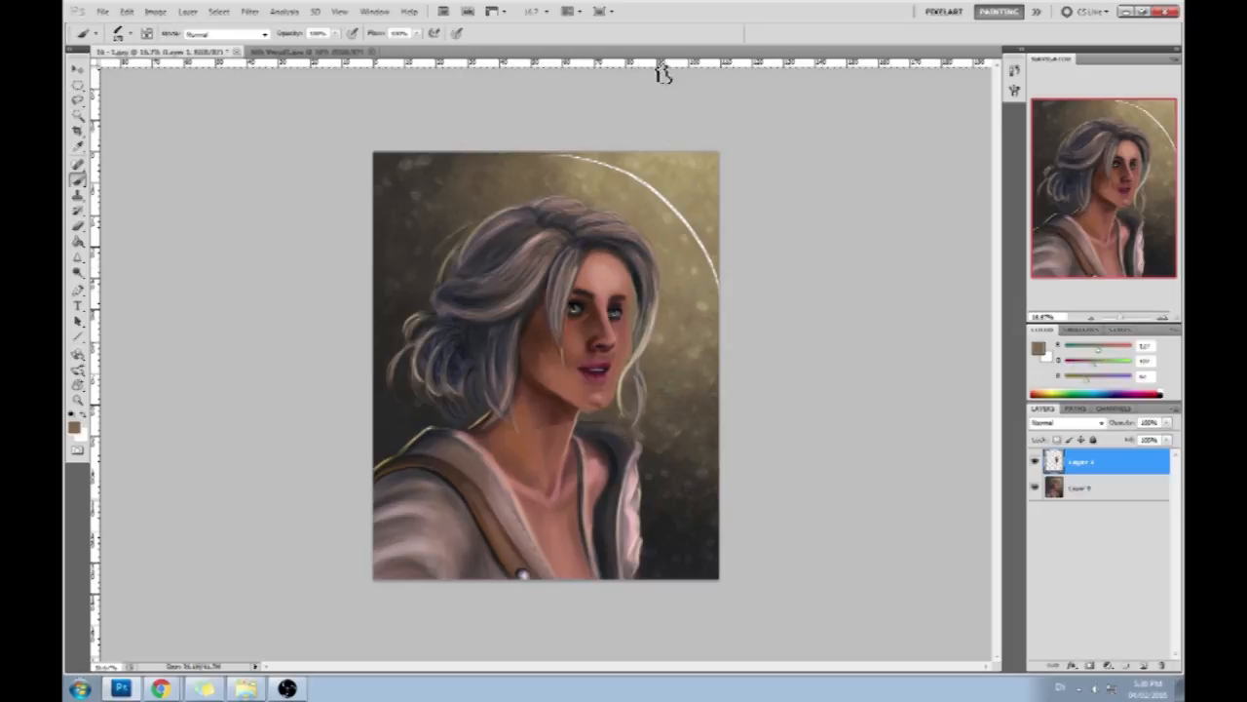
pyautogui.press('l')
pyautogui.hotkey('ctrl', 'd')
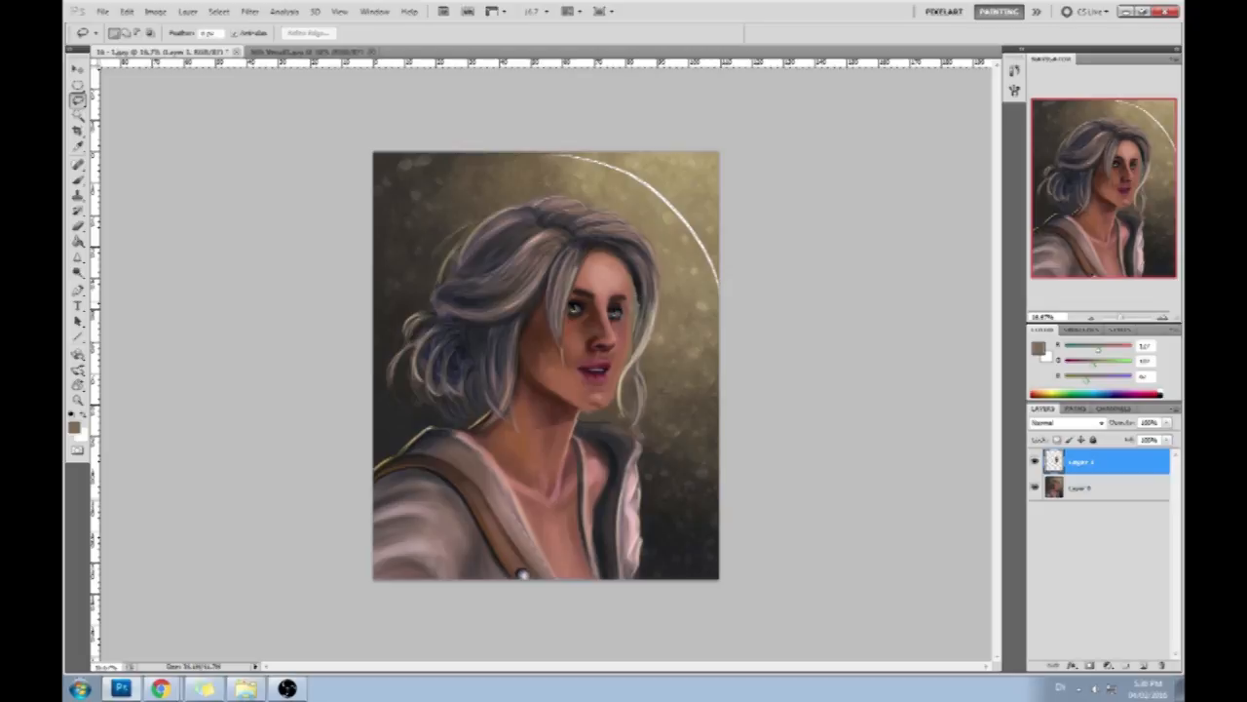
# - Lasso the edge beside the far eye and retouch the far contour with a sampled background tone
pyautogui.moveTo(631, 302); pyautogui.dragTo(635, 310)
pyautogui.press('b')
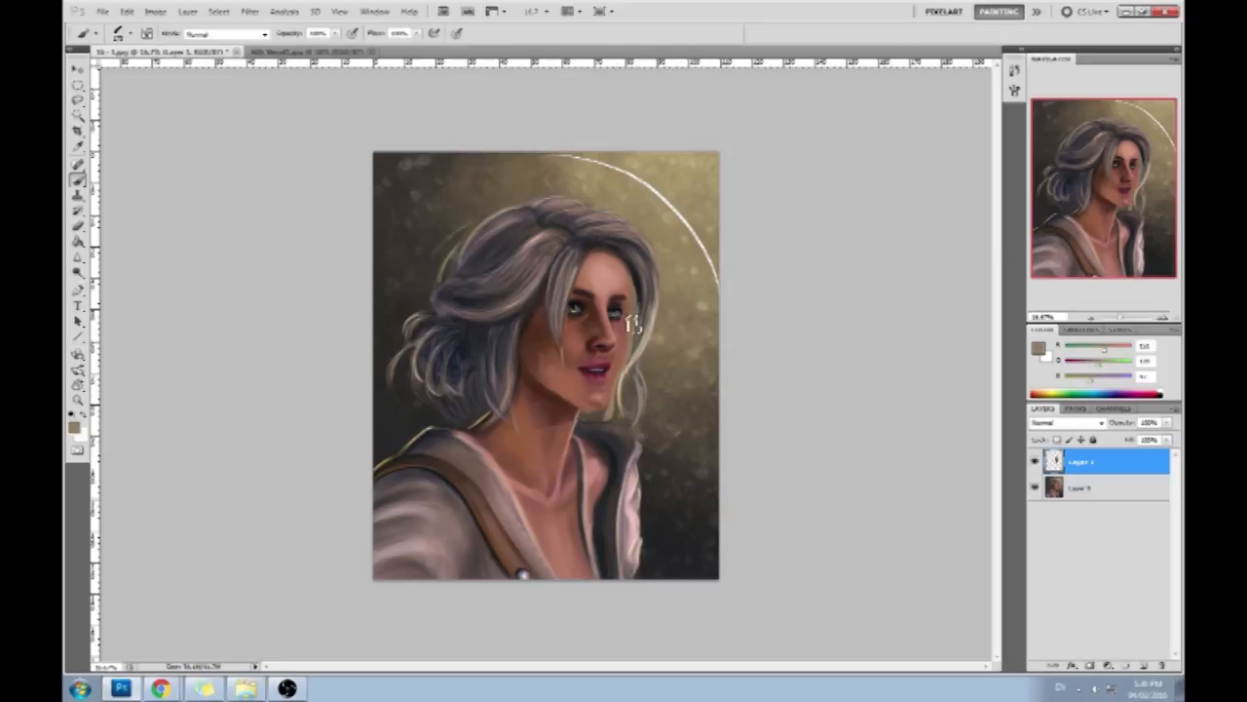
pyautogui.keyDown('alt'); pyautogui.click(620, 413); pyautogui.keyUp('alt')
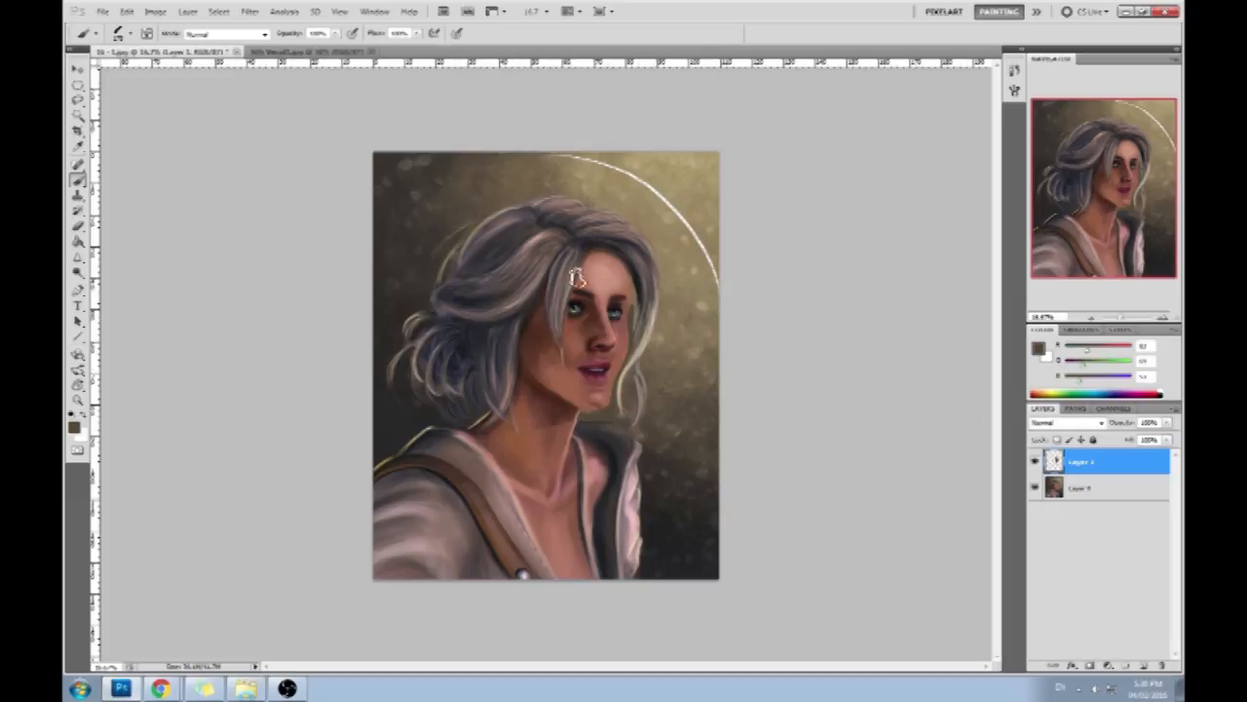
# - Lasso the area under the chin, paint the jaw edge with the dark background tone, deselect and touch up beside the far eye
pyautogui.press('l')
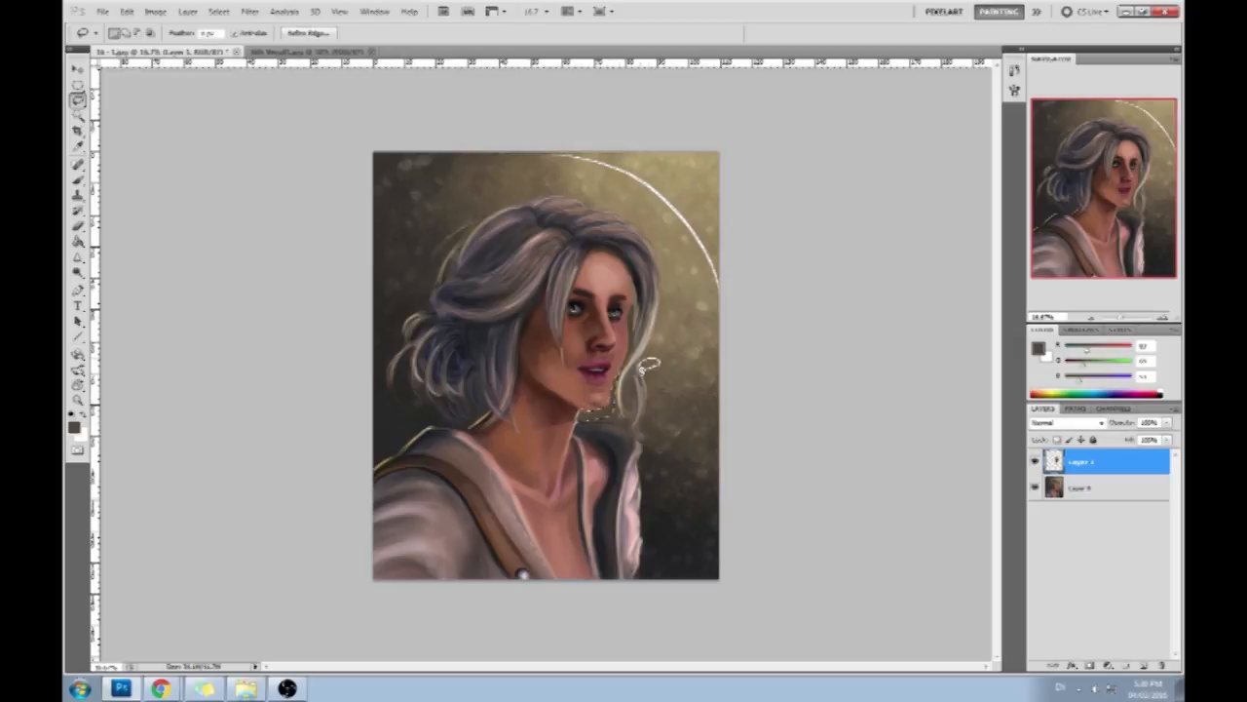
pyautogui.press('b')
pyautogui.keyDown('alt'); pyautogui.click(610, 403); pyautogui.keyUp('alt')
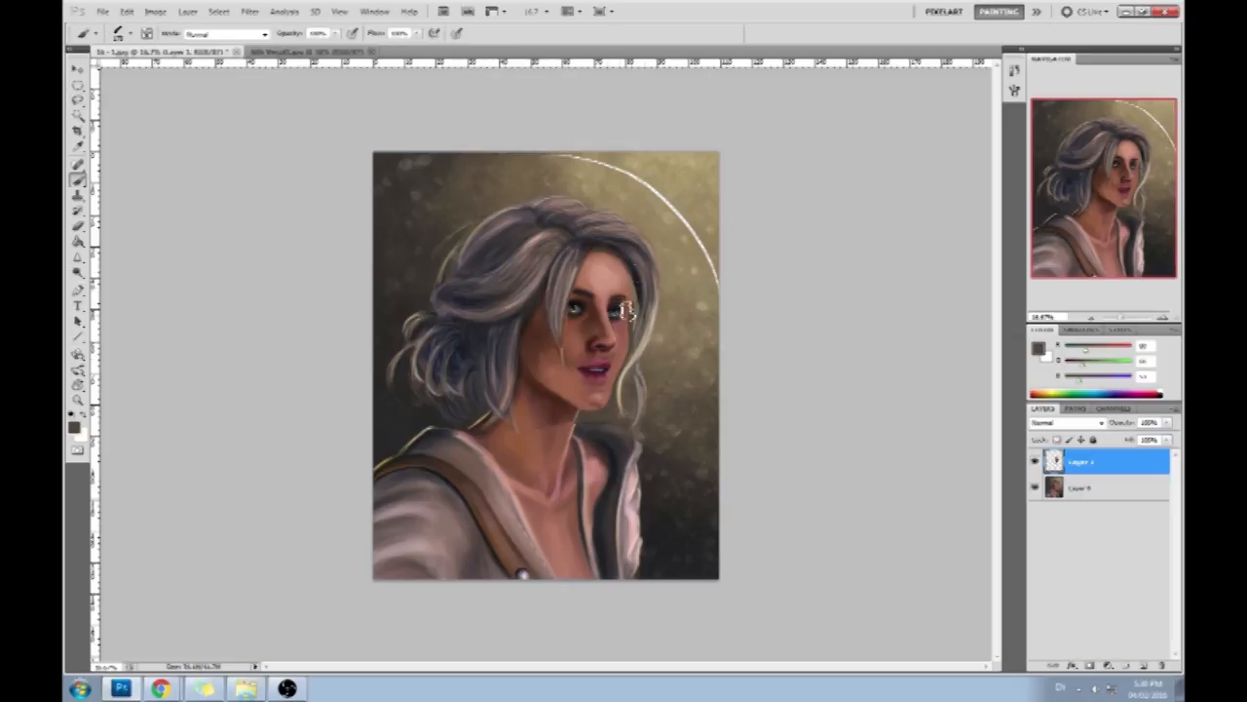
pyautogui.press('m')
pyautogui.rightClick(637, 328)
pyautogui.click(672, 335)
pyautogui.press('b')
pyautogui.keyDown('alt'); pyautogui.click(634, 310); pyautogui.keyUp('alt')
# - Lasso the far eye, shift it slightly on the face and clear the selection
pyautogui.press('l')
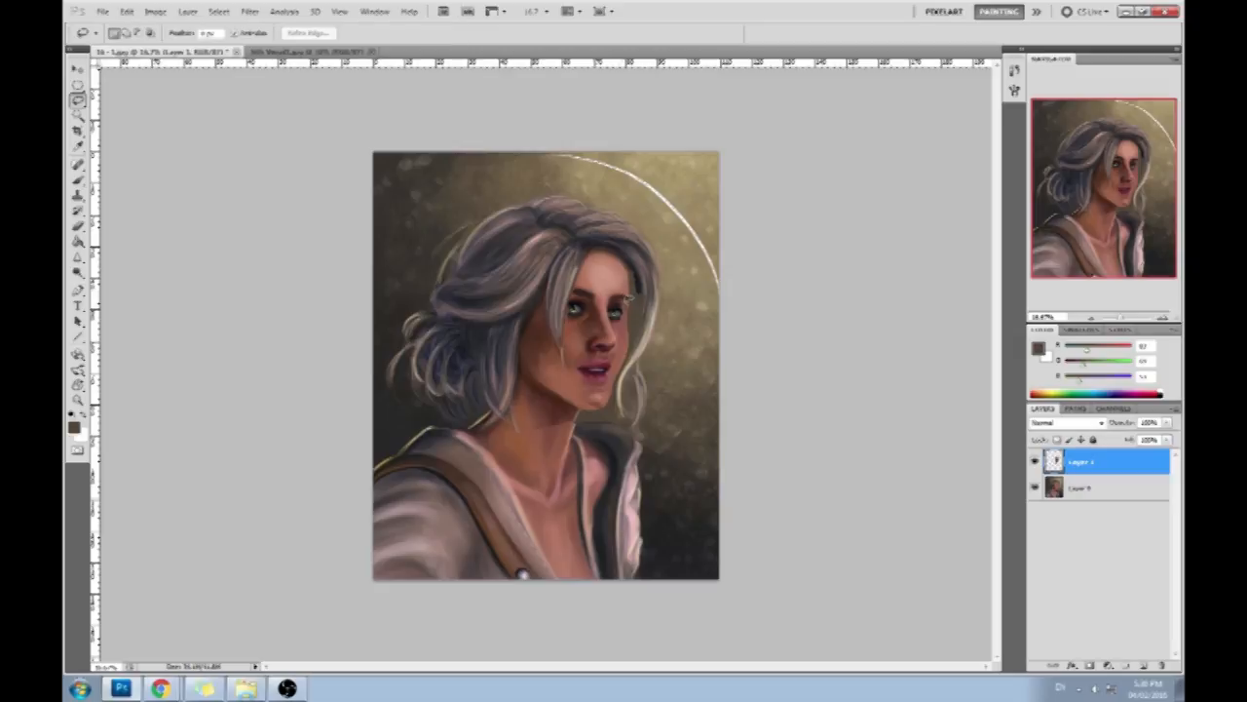
pyautogui.moveTo(625, 295); pyautogui.dragTo(626, 298)
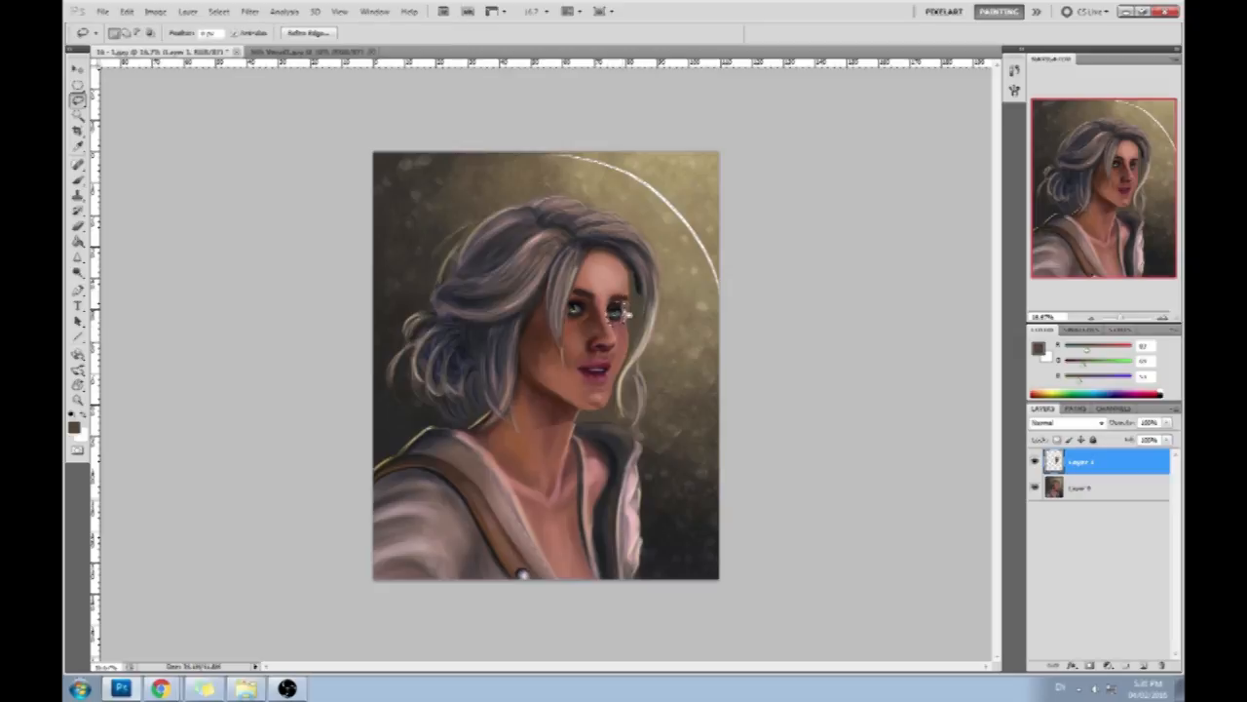
pyautogui.press('v')
pyautogui.hotkey('ctrl', 'd')
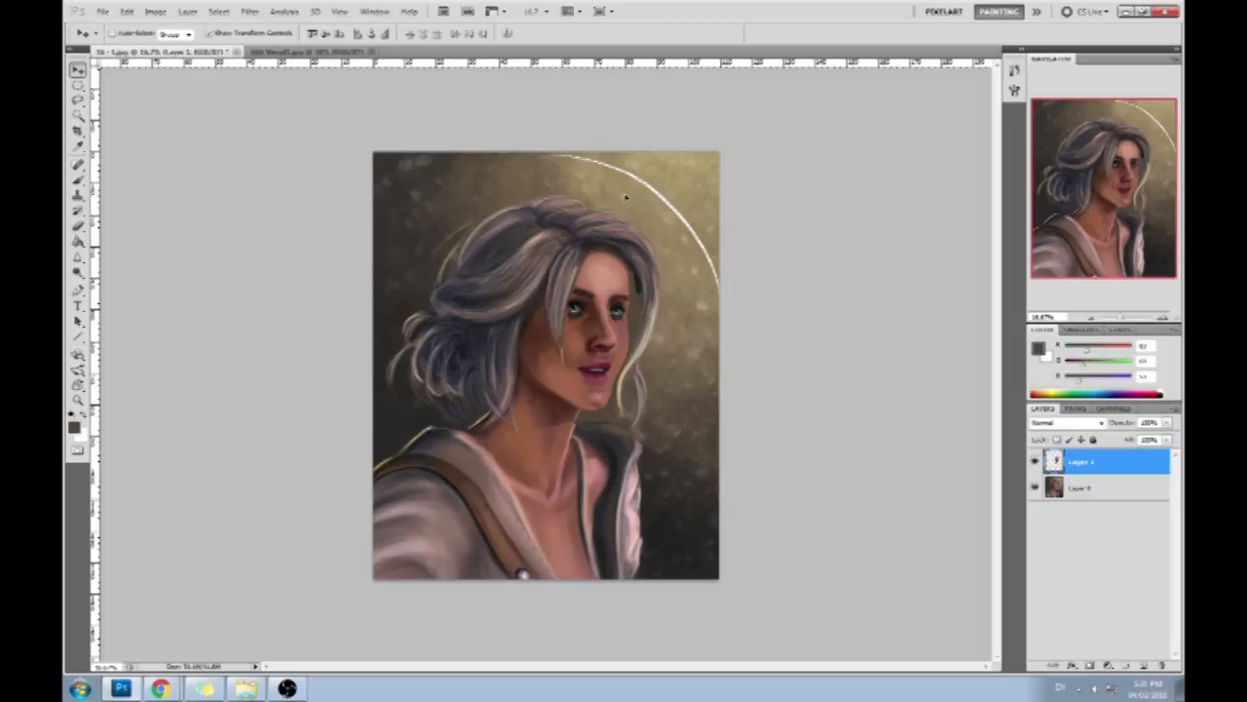
# - Sample skin and shadow tones and blend the area around the far eye, brow and cheek edge on Layer 1
pyautogui.press('m')
pyautogui.rightClick(620, 293)
pyautogui.press('b')
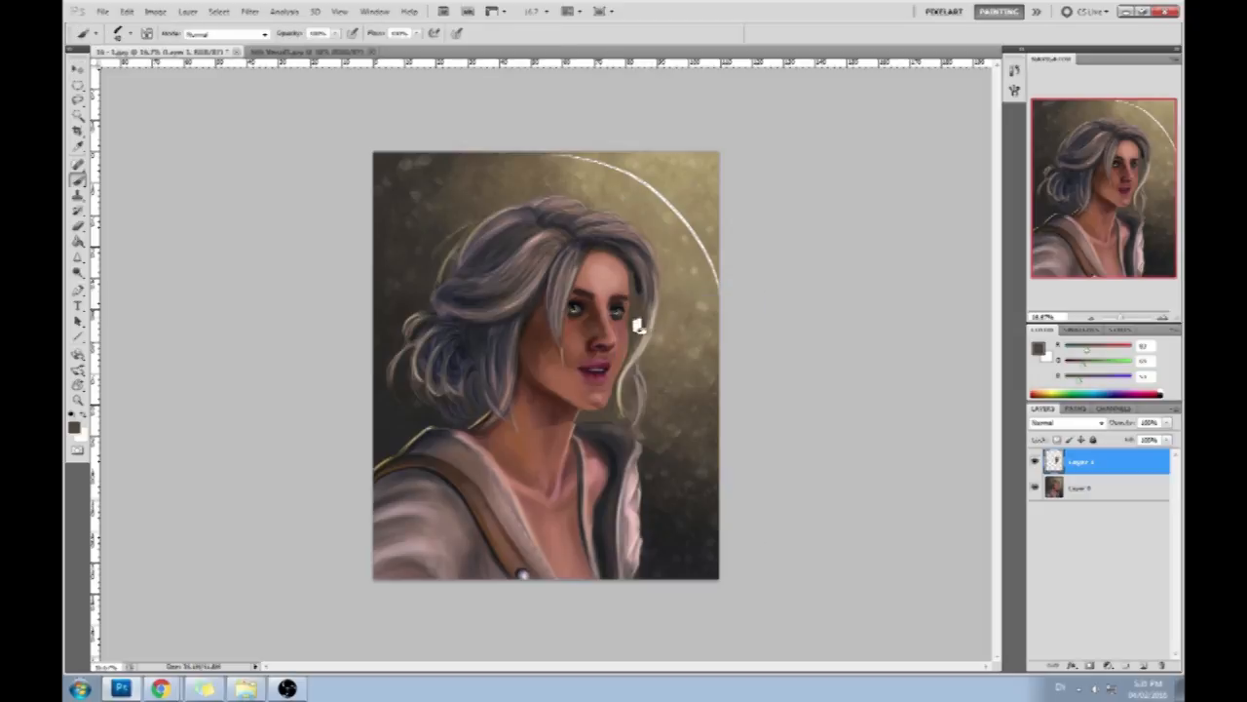
pyautogui.keyDown('alt'); pyautogui.click(632, 327); pyautogui.keyUp('alt')
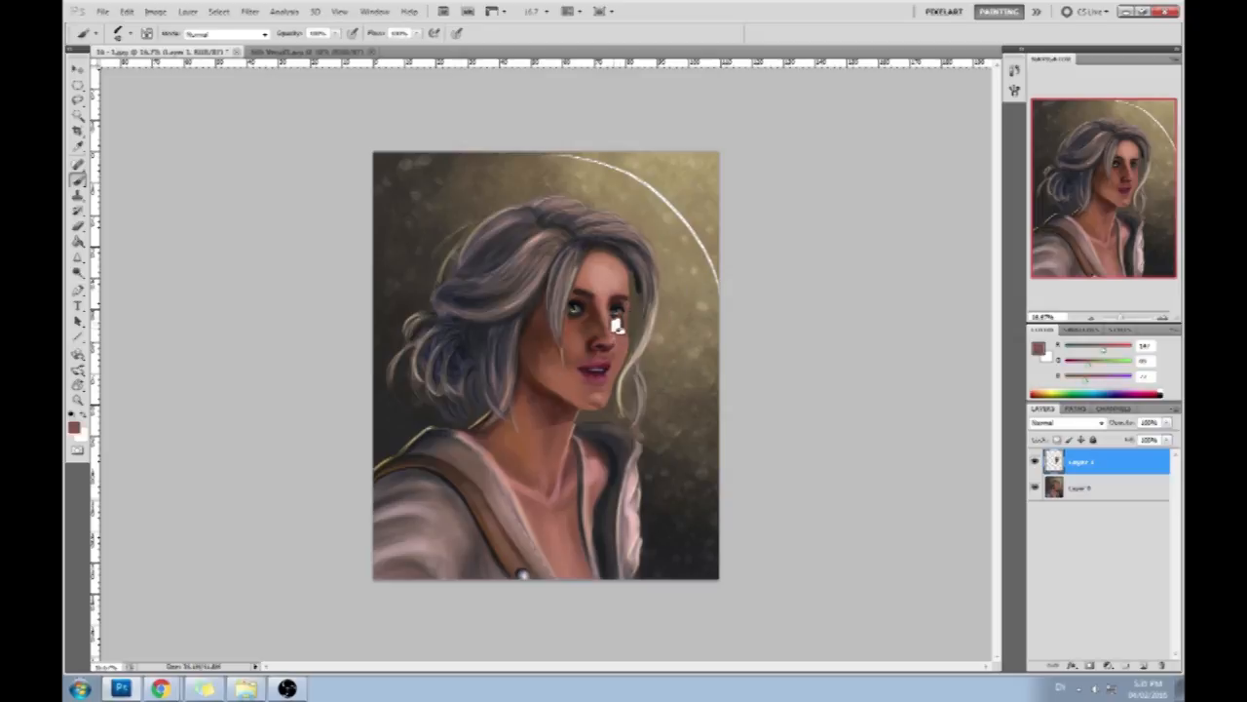
pyautogui.keyDown('alt'); pyautogui.click(612, 310); pyautogui.keyUp('alt')
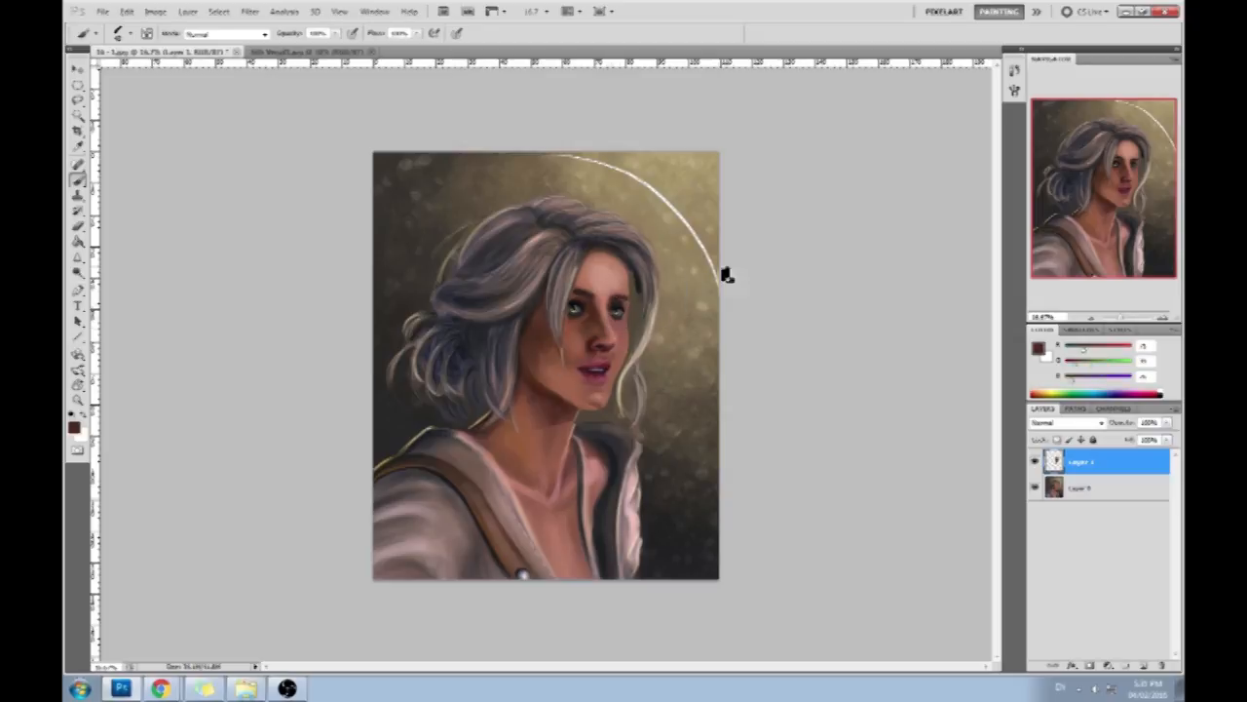
pyautogui.keyDown('alt'); pyautogui.click(641, 306); pyautogui.keyUp('alt')
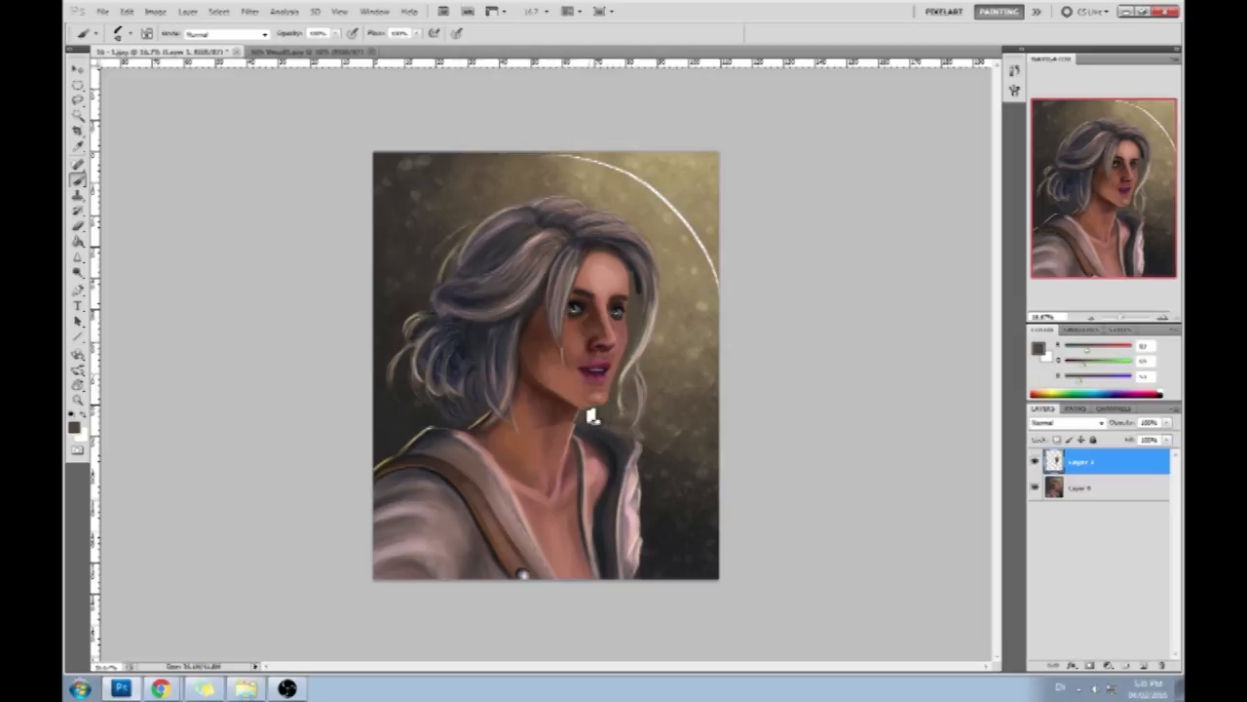
pyautogui.keyDown('alt'); pyautogui.click(634, 290); pyautogui.keyUp('alt')
pyautogui.keyDown('alt'); pyautogui.click(633, 291); pyautogui.keyUp('alt')
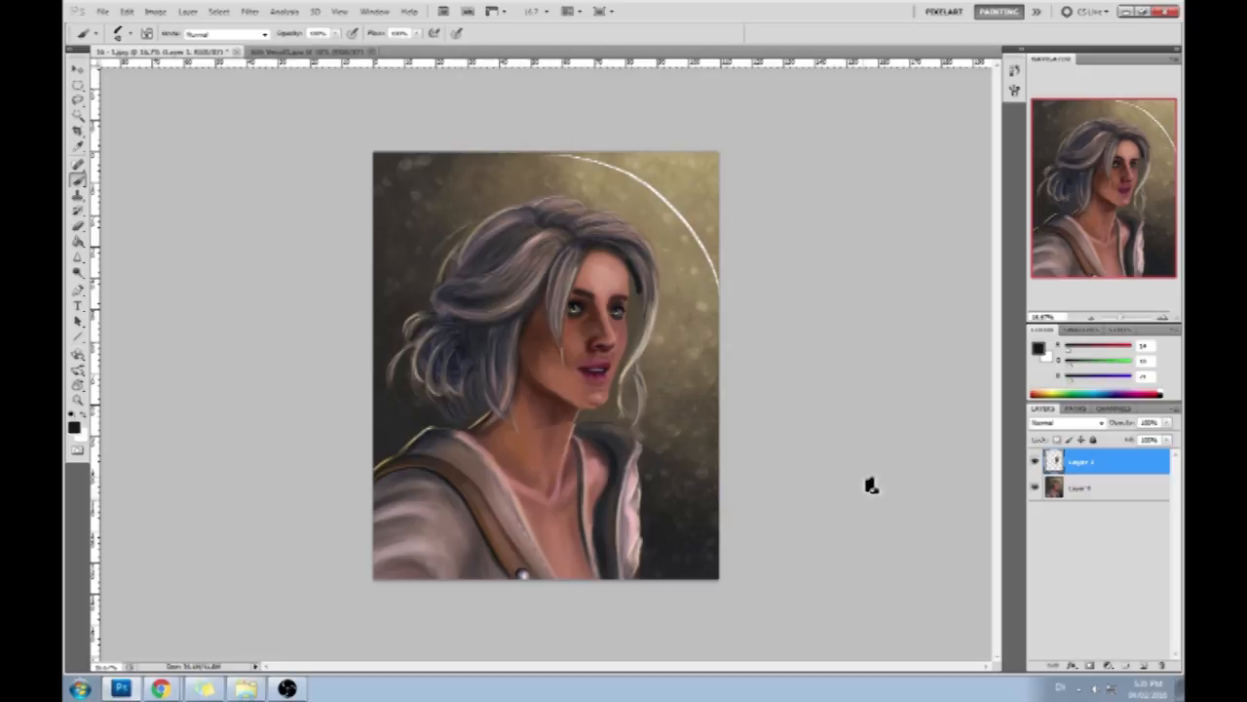
# - Merge Layer 1 down into the layer below and open the merged portrait in the Liquify filter
pyautogui.rightClick(1094, 466)
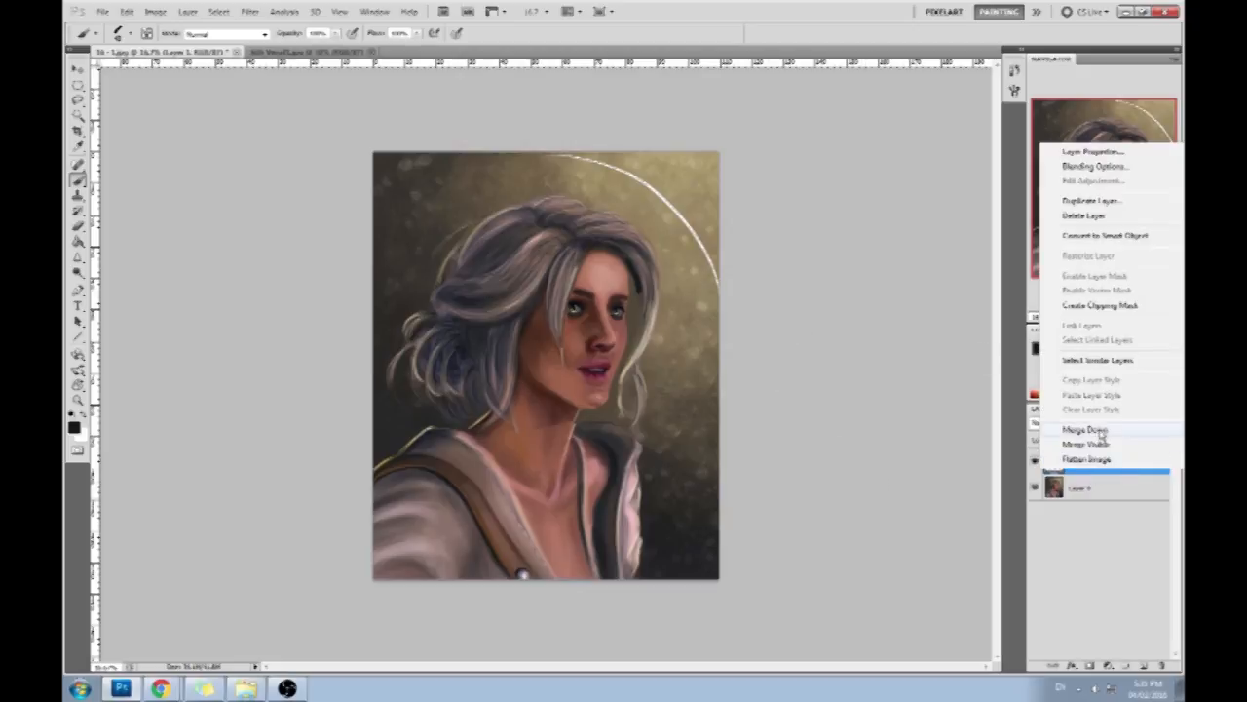
pyautogui.click(1096, 435)
pyautogui.click(249, 11)
pyautogui.click(261, 89)
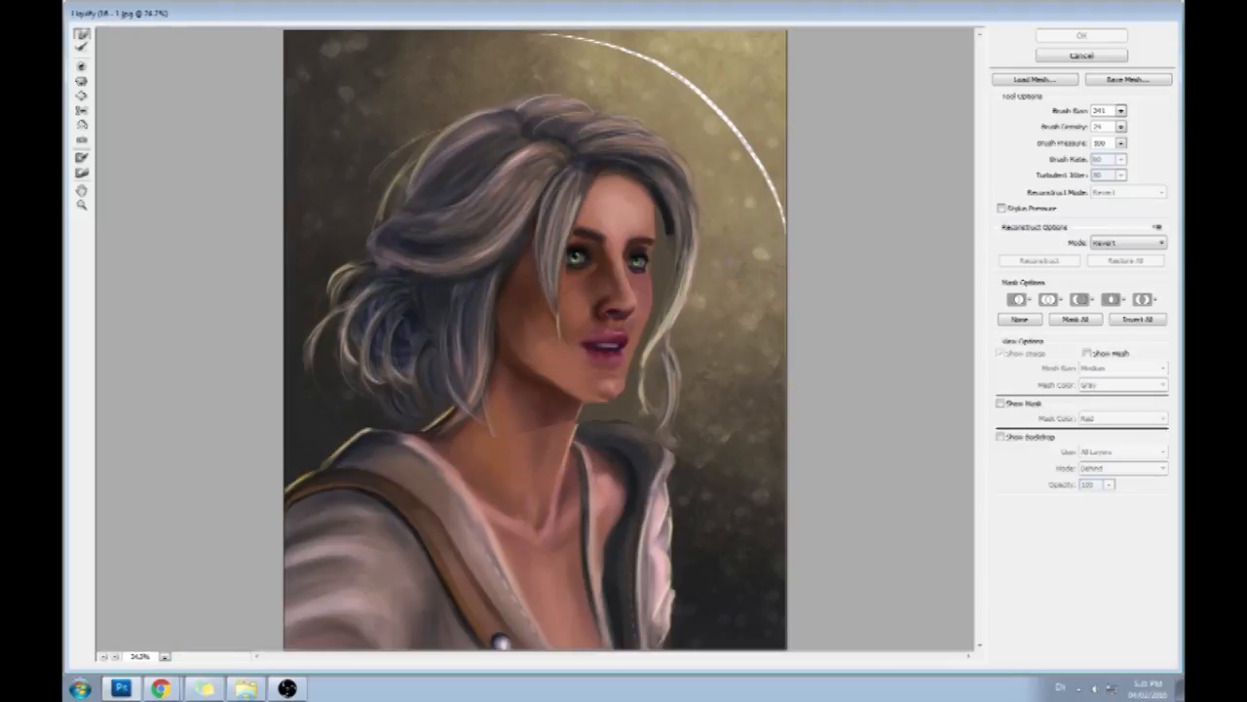
# - Enlarge the Liquify brush to 1080, raise its density to 33 and push the face around both eyes into shape
pyautogui.click(1122, 111)
pyautogui.moveTo(1076, 128); pyautogui.dragTo(1085, 139)
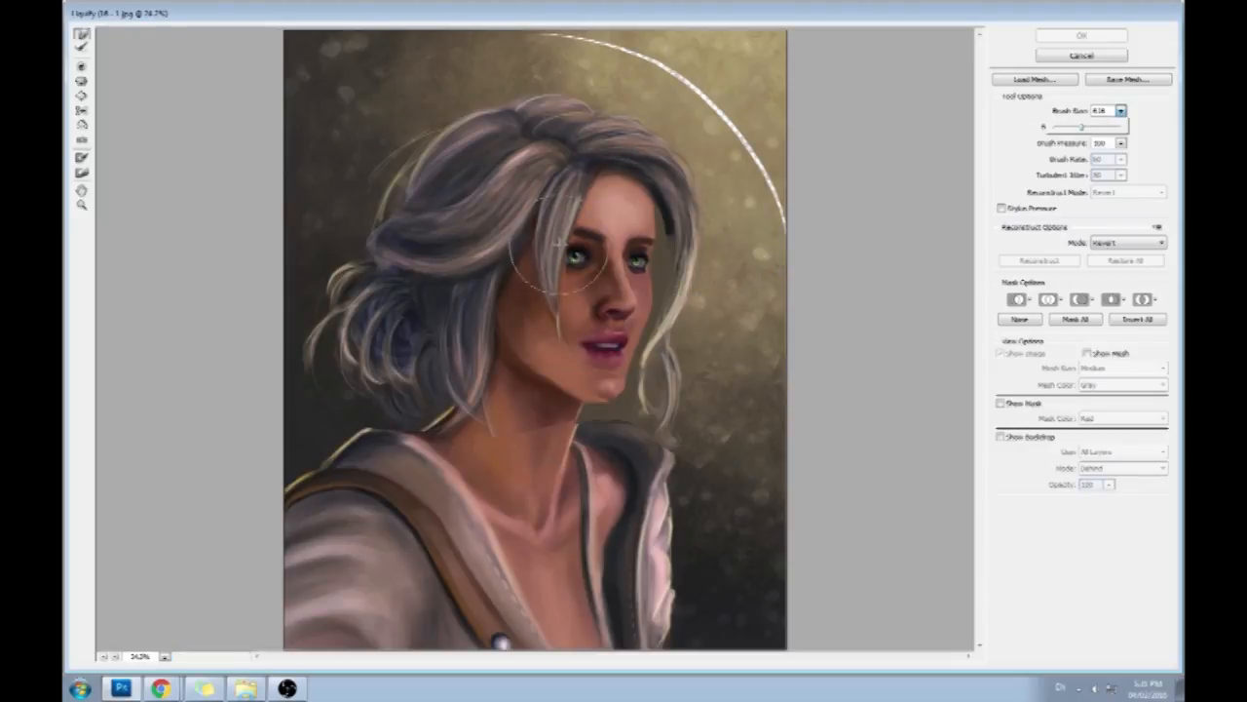
pyautogui.click(1122, 127)
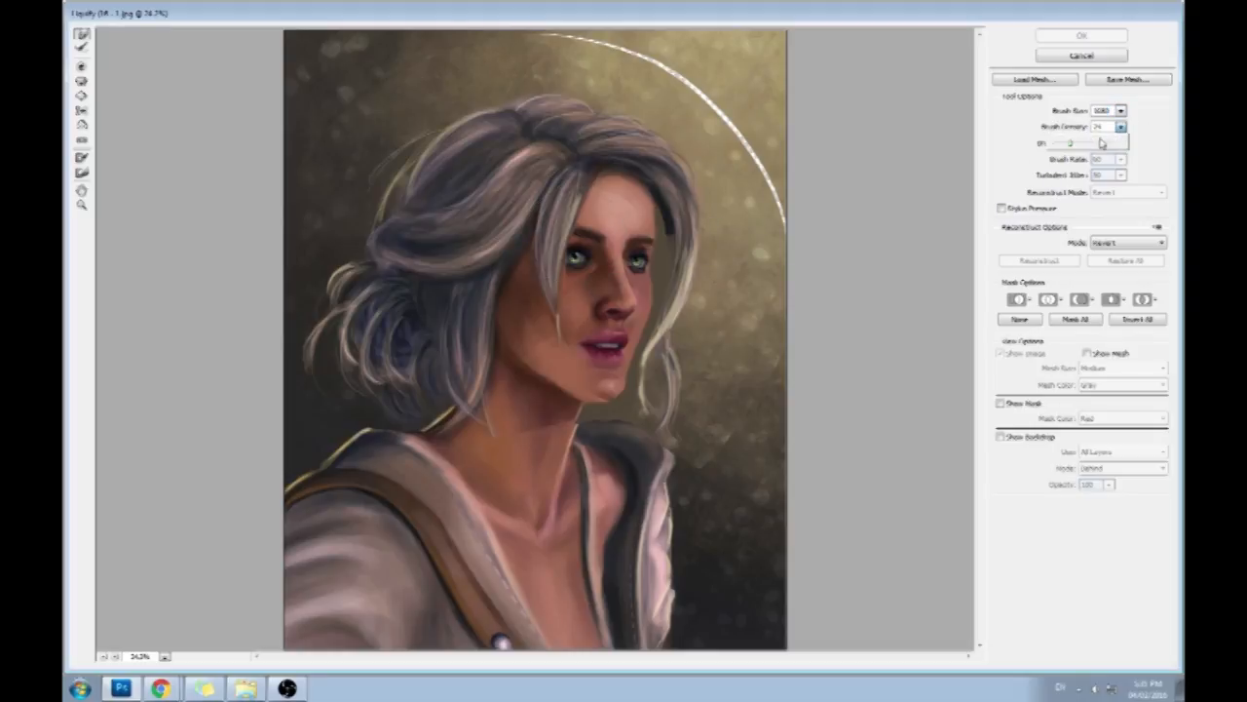
pyautogui.click(580, 243)
pyautogui.moveTo(576, 248)
pyautogui.mouseDown()
pyautogui.moveTo(592, 233)
pyautogui.moveTo(633, 260)
pyautogui.mouseUp()
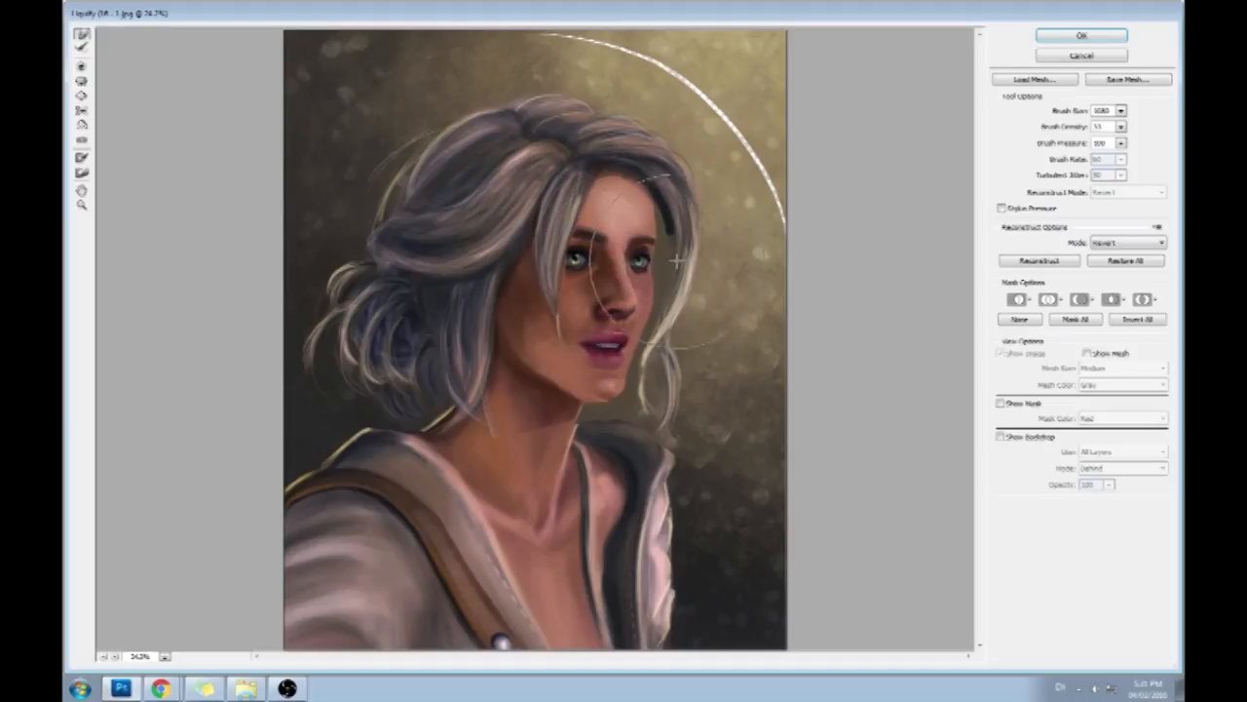
# - Reduce the Liquify brush size and nudge the nose bridge and inner eye area slightly towards the near eye
pyautogui.click(1121, 111)
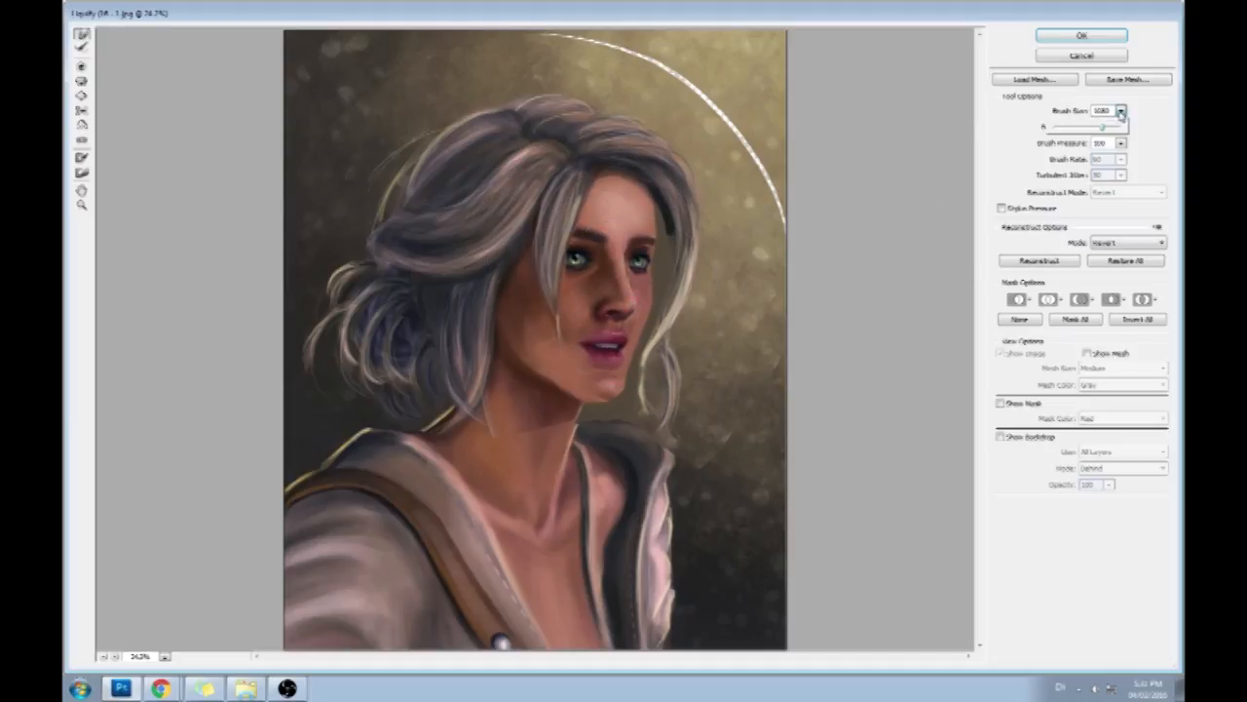
pyautogui.click(1154, 119)
pyautogui.moveTo(623, 264); pyautogui.dragTo(618, 264)
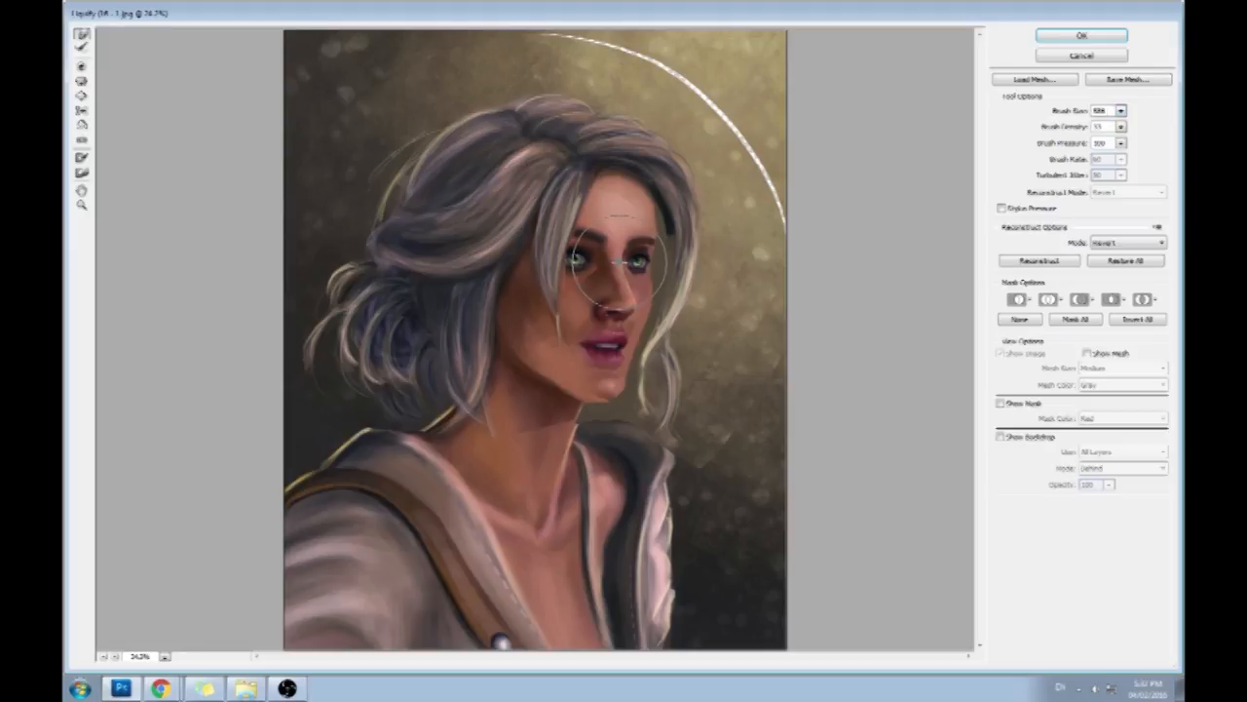
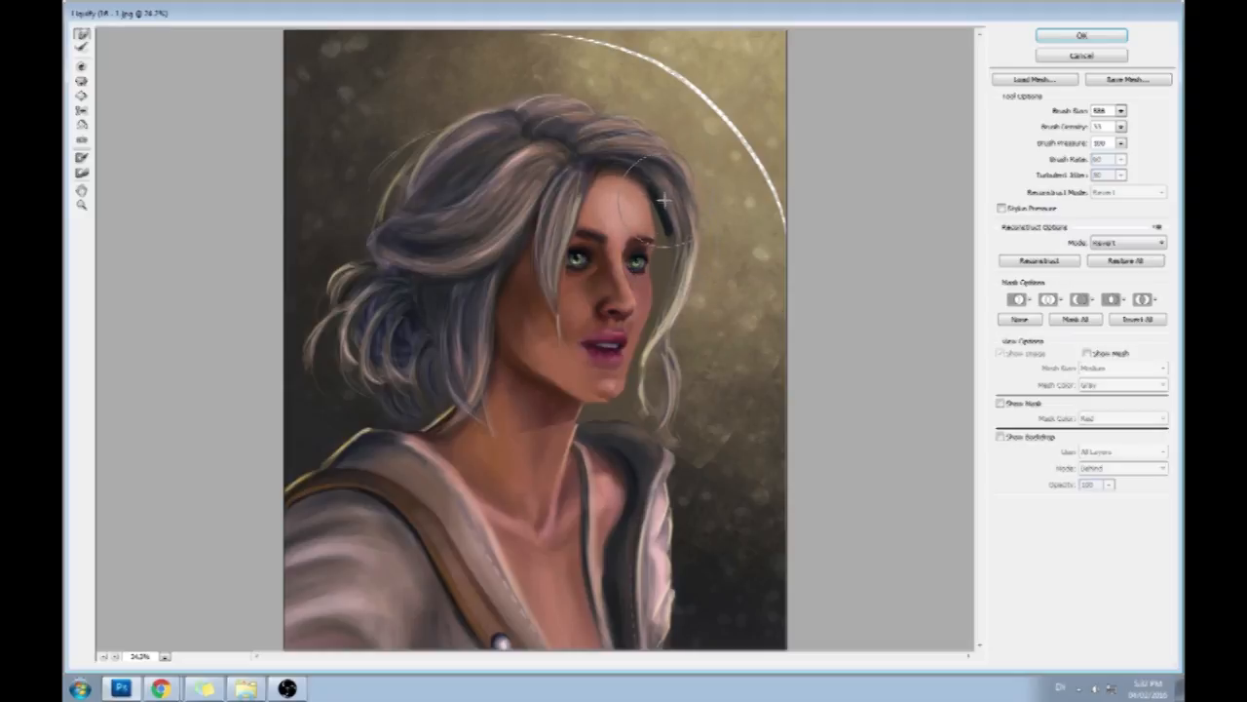
# - Lower the Liquify brush density to 22, nudge the hair beside the far brow, and refine the chin with a smaller brush
pyautogui.click(1121, 127)
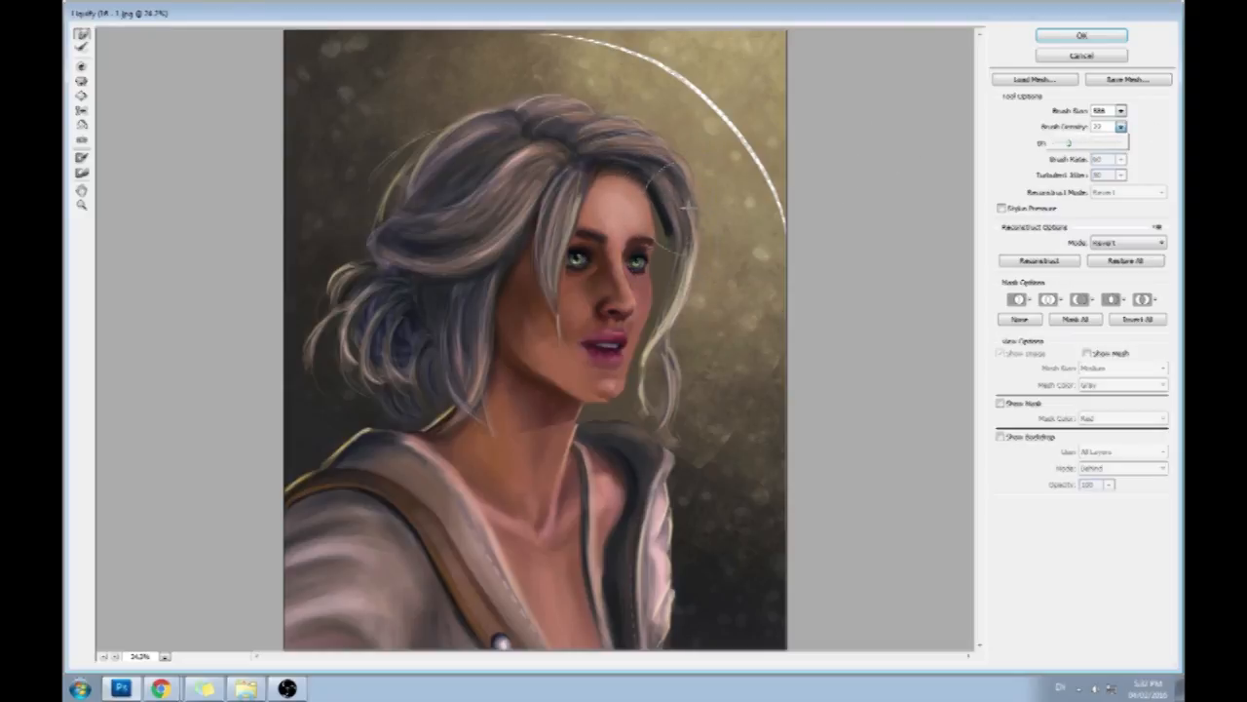
pyautogui.click(658, 213)
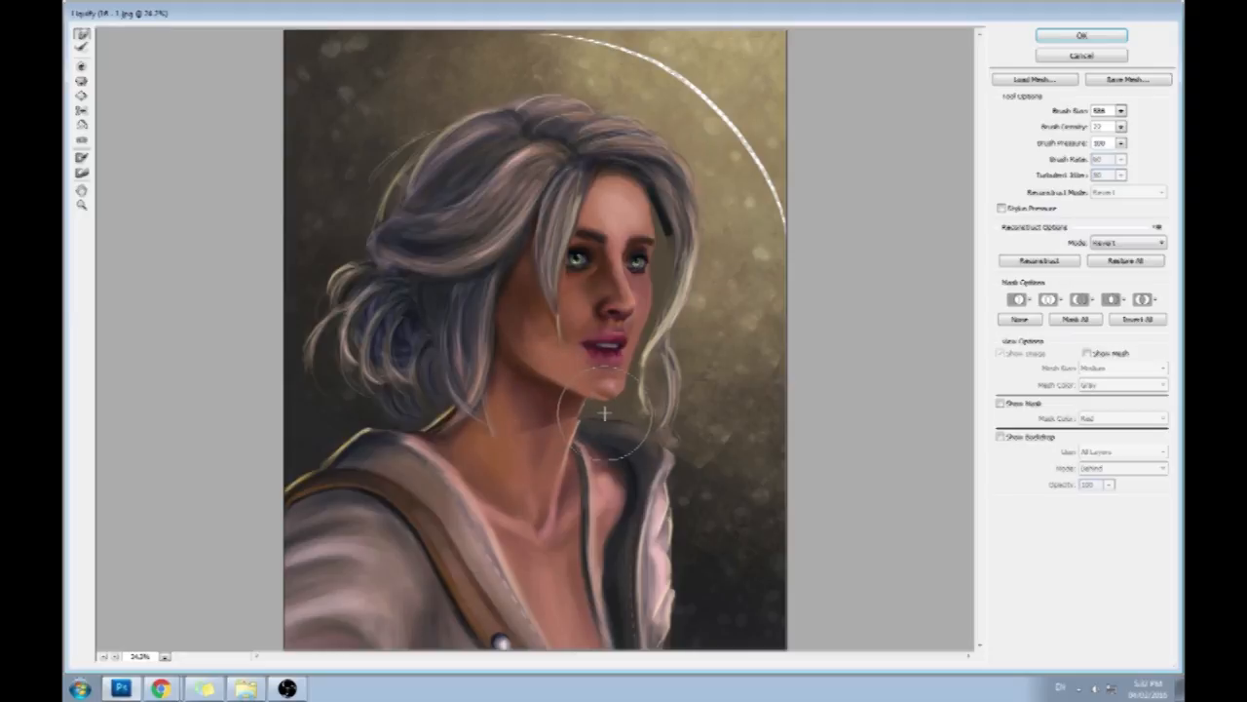
pyautogui.click(1120, 110)
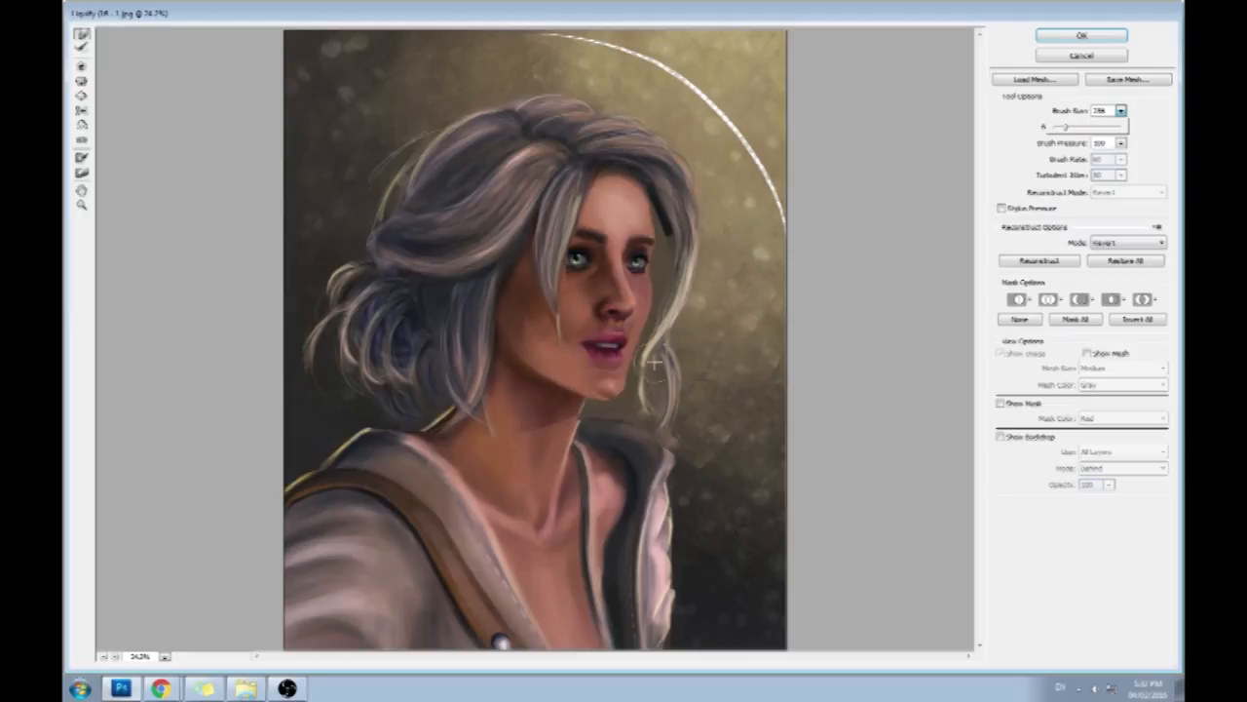
pyautogui.click(635, 393)
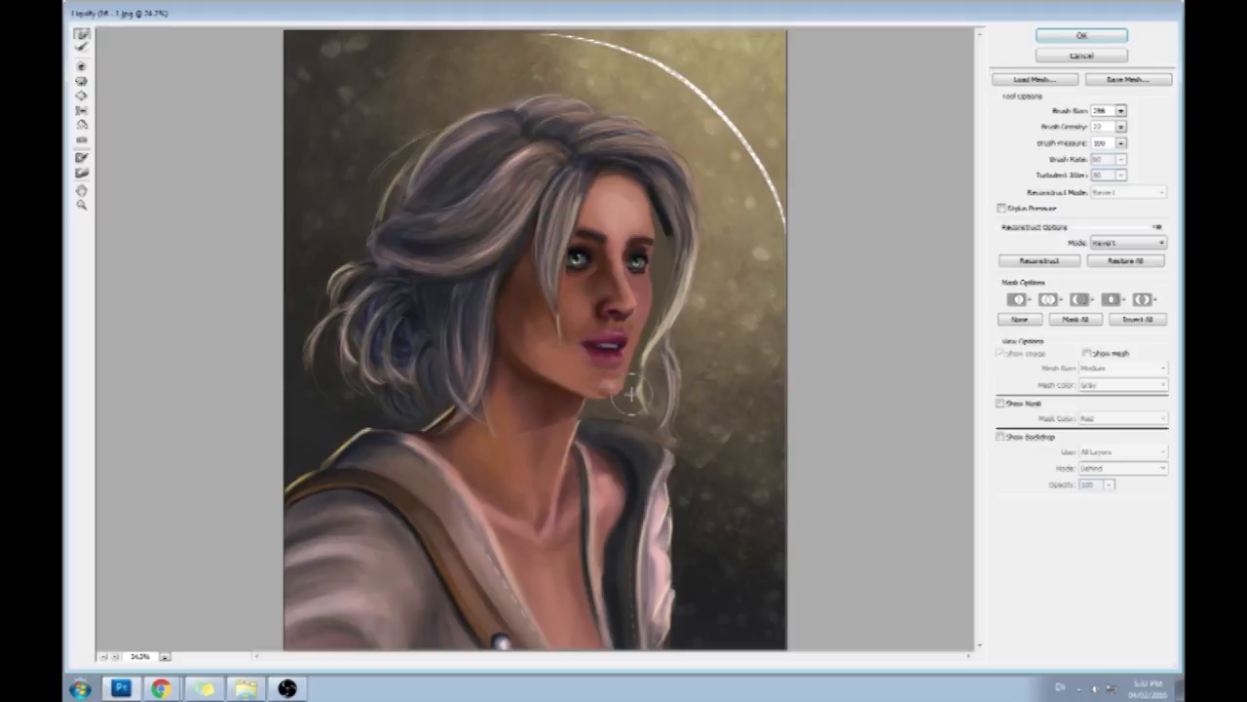
# - Enlarge the Liquify brush slightly, push the contour beside the mouth and far cheek into shape, and apply the filter
pyautogui.click(1121, 111)
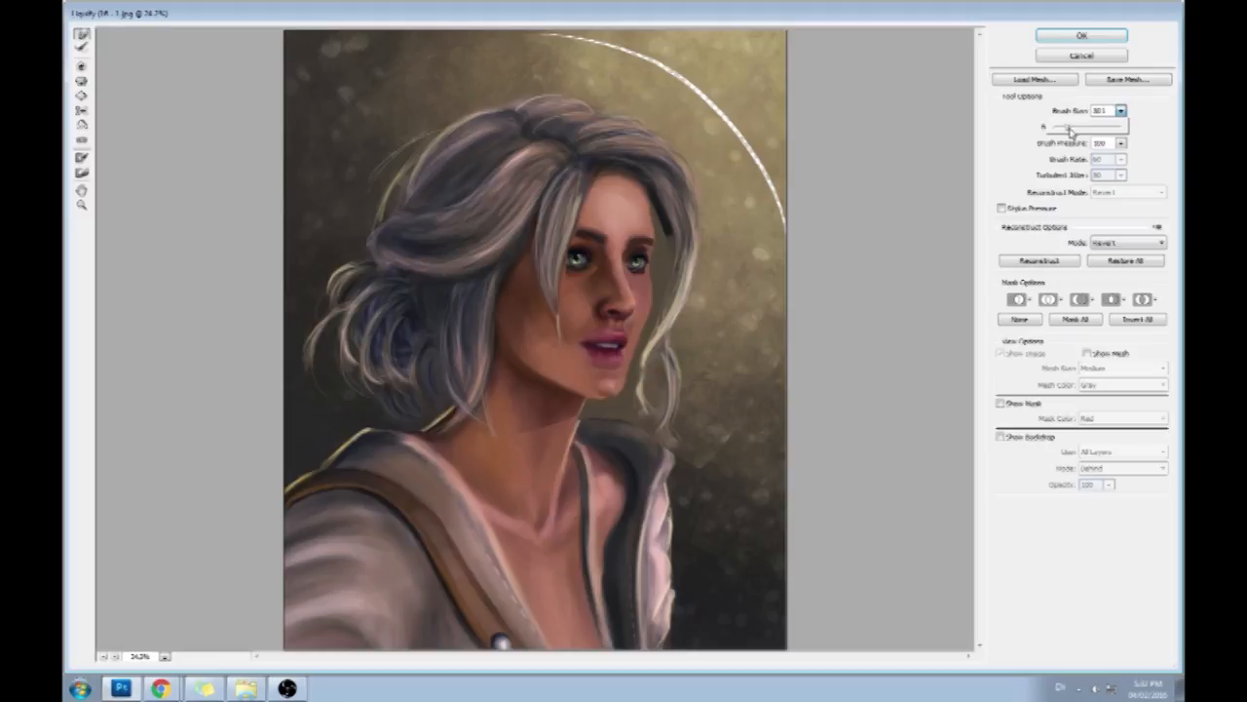
pyautogui.click(641, 354)
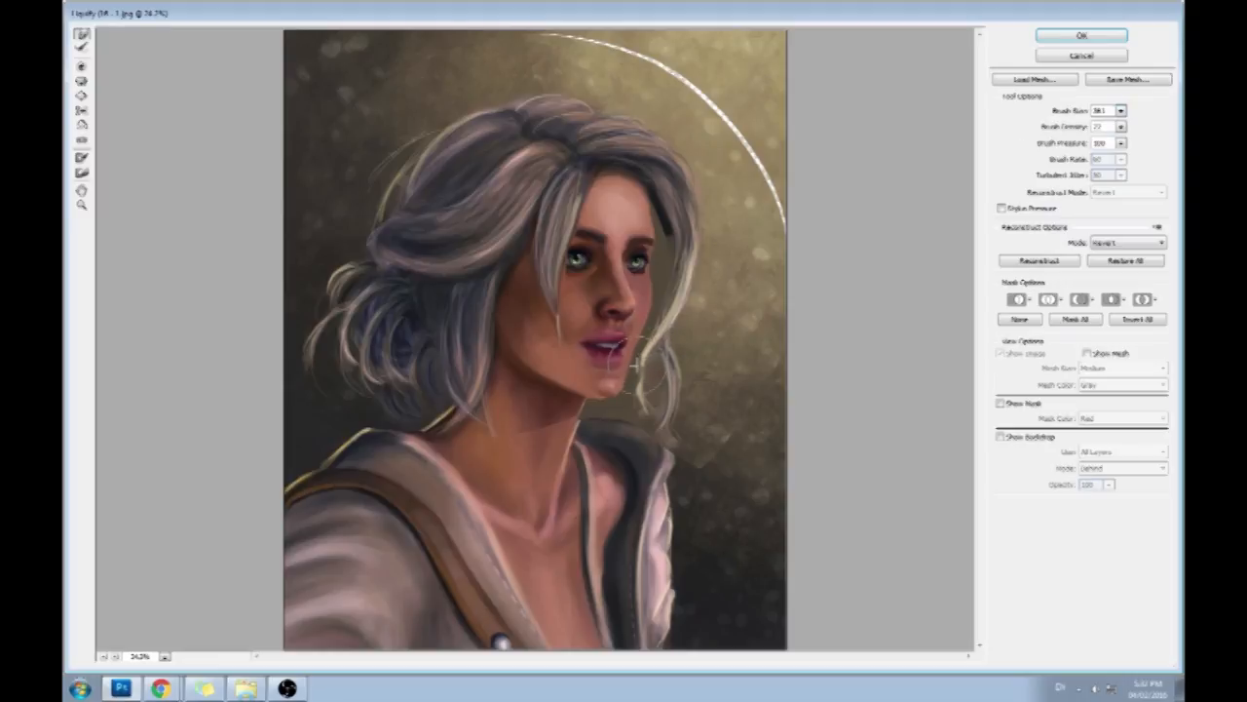
pyautogui.moveTo(640, 357); pyautogui.dragTo(656, 327)
pyautogui.click(1120, 110)
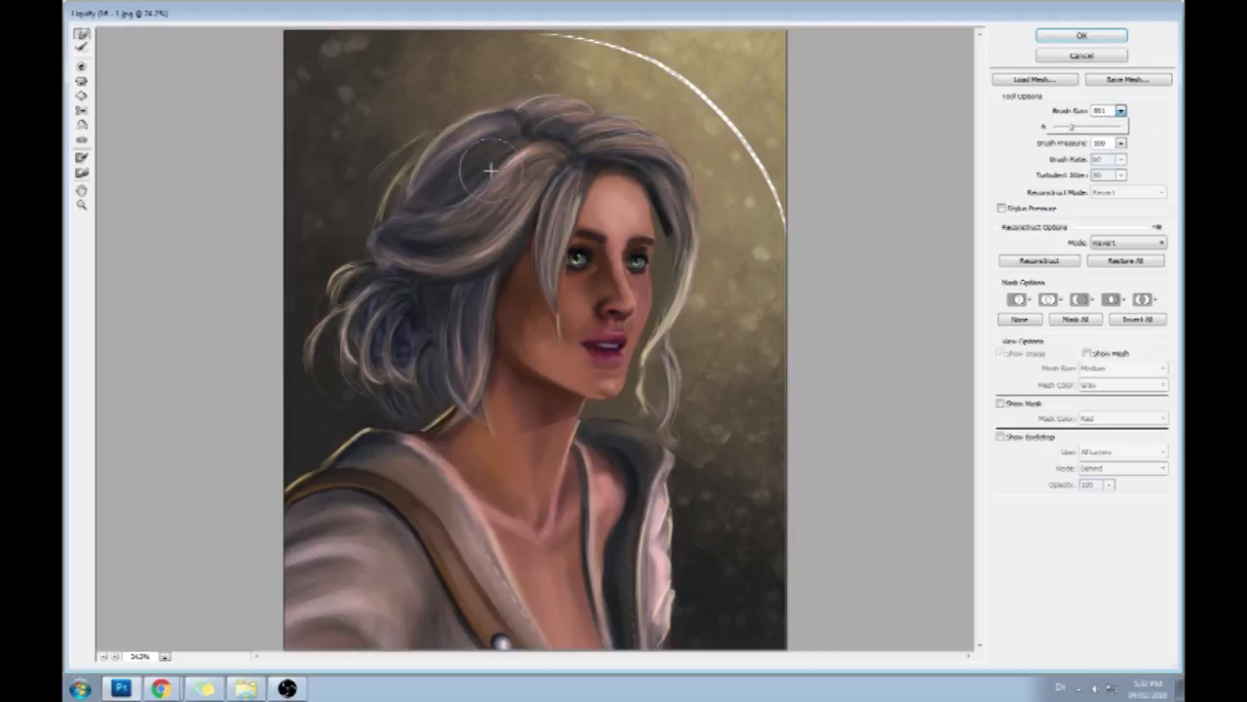
pyautogui.click(1113, 34)
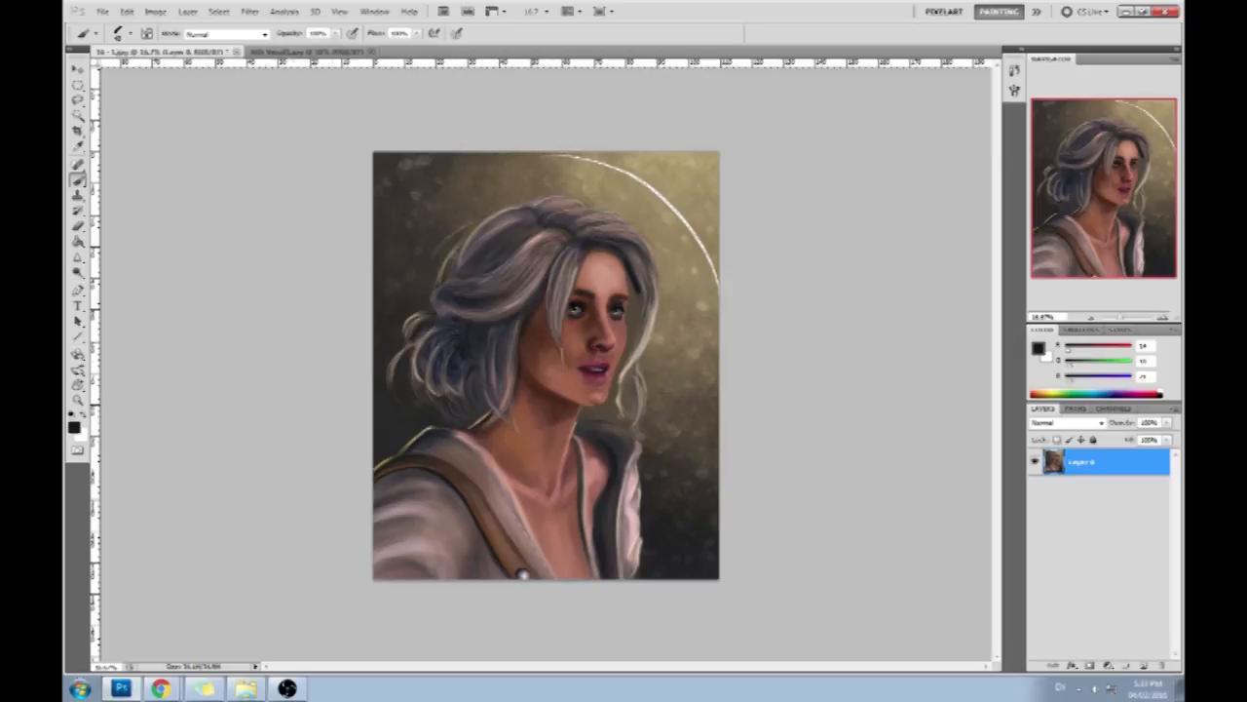
# - Lasso the neck, shoulders and torso, scale that part down slightly towards the head, apply the transform and deselect
pyautogui.press('l')
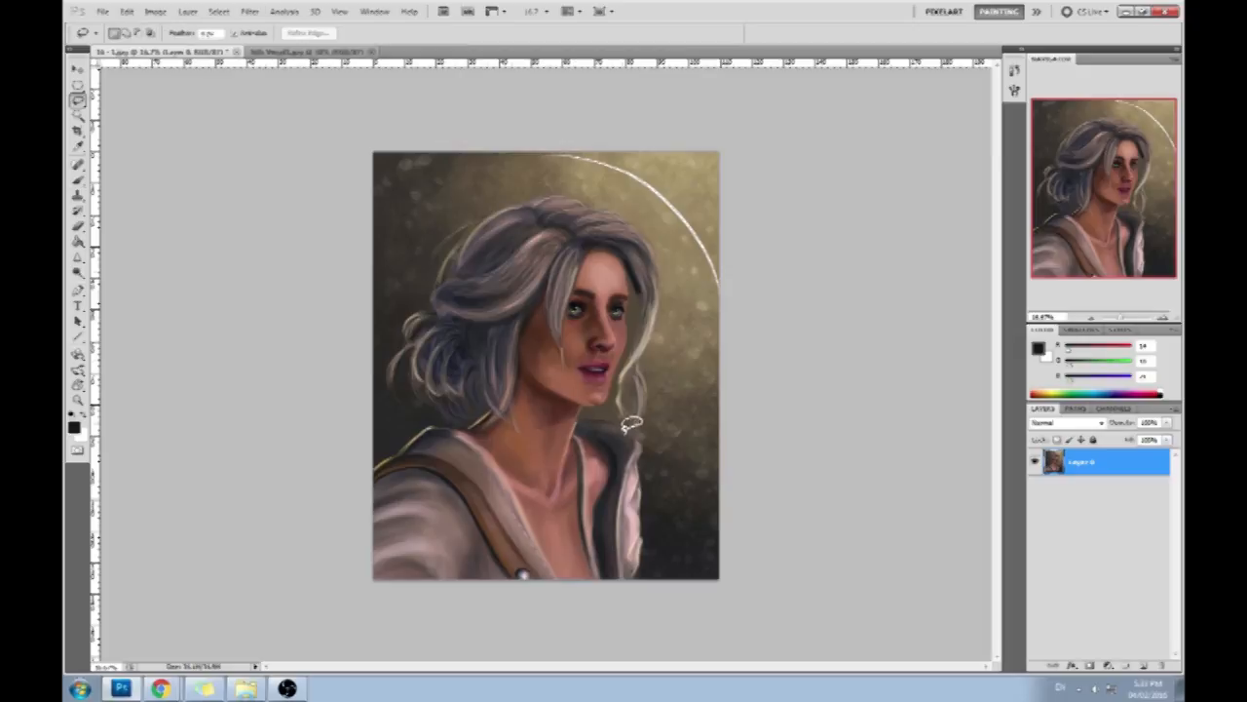
pyautogui.moveTo(495, 423)
pyautogui.mouseDown()
pyautogui.moveTo(347, 480)
pyautogui.moveTo(355, 458)
pyautogui.mouseUp()
pyautogui.press('v')
pyautogui.moveTo(371, 579); pyautogui.dragTo(380, 570)
pyautogui.moveTo(567, 456); pyautogui.dragTo(567, 450)
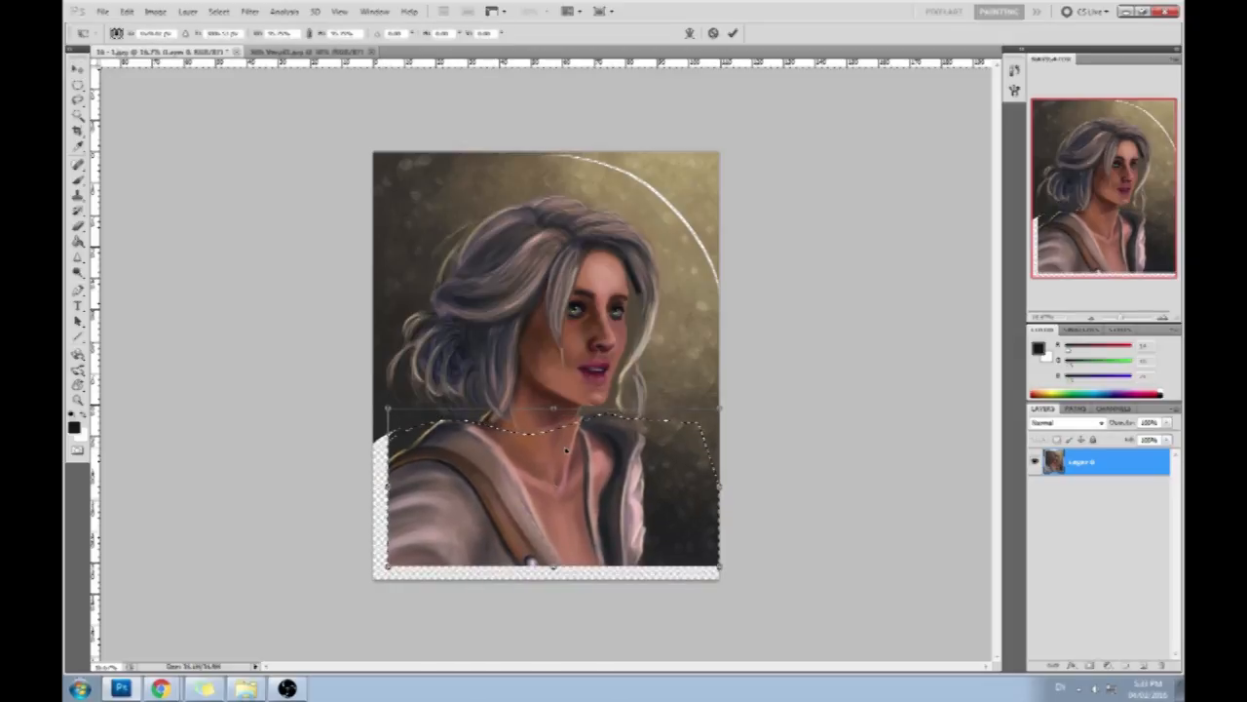
pyautogui.press('Return')
pyautogui.rightClick(571, 288)
pyautogui.click(589, 306)
# - Sample nearby skin, shadow and backdrop colours and paint over the seam across the neck below the chin
pyautogui.press('b')
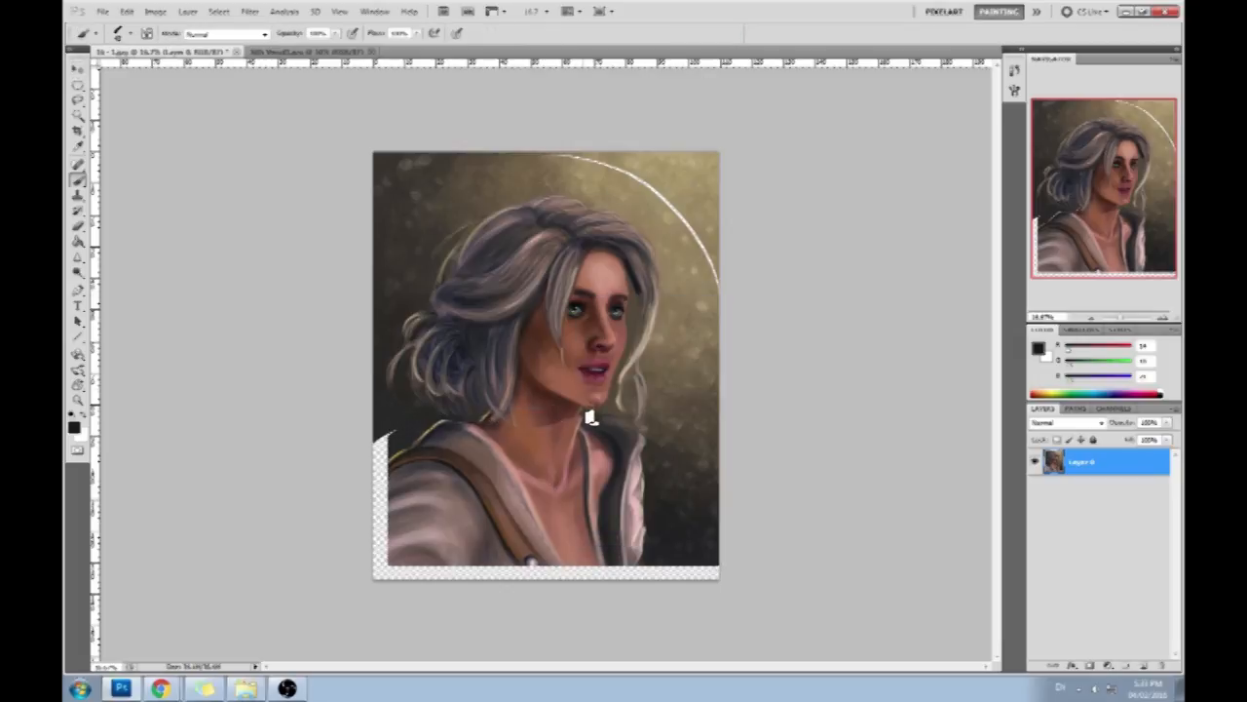
pyautogui.keyDown('alt'); pyautogui.click(585, 436); pyautogui.keyUp('alt')
pyautogui.keyDown('alt'); pyautogui.click(565, 413); pyautogui.keyUp('alt')
pyautogui.moveTo(543, 426)
pyautogui.mouseDown()
pyautogui.moveTo(559, 440)
pyautogui.moveTo(574, 427)
pyautogui.mouseUp()
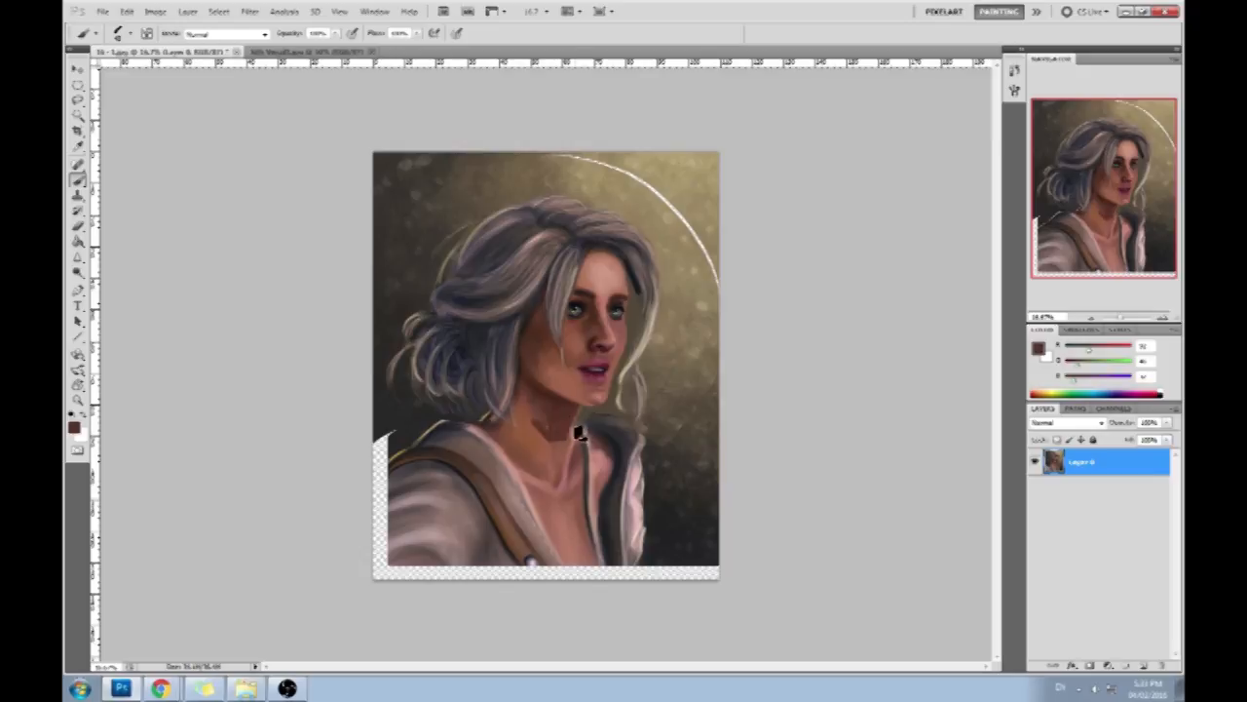
pyautogui.hotkey('ctrl', 'z')
pyautogui.keyDown('alt'); pyautogui.click(581, 419); pyautogui.keyUp('alt')
pyautogui.keyDown('alt'); pyautogui.click(598, 422); pyautogui.keyUp('alt')
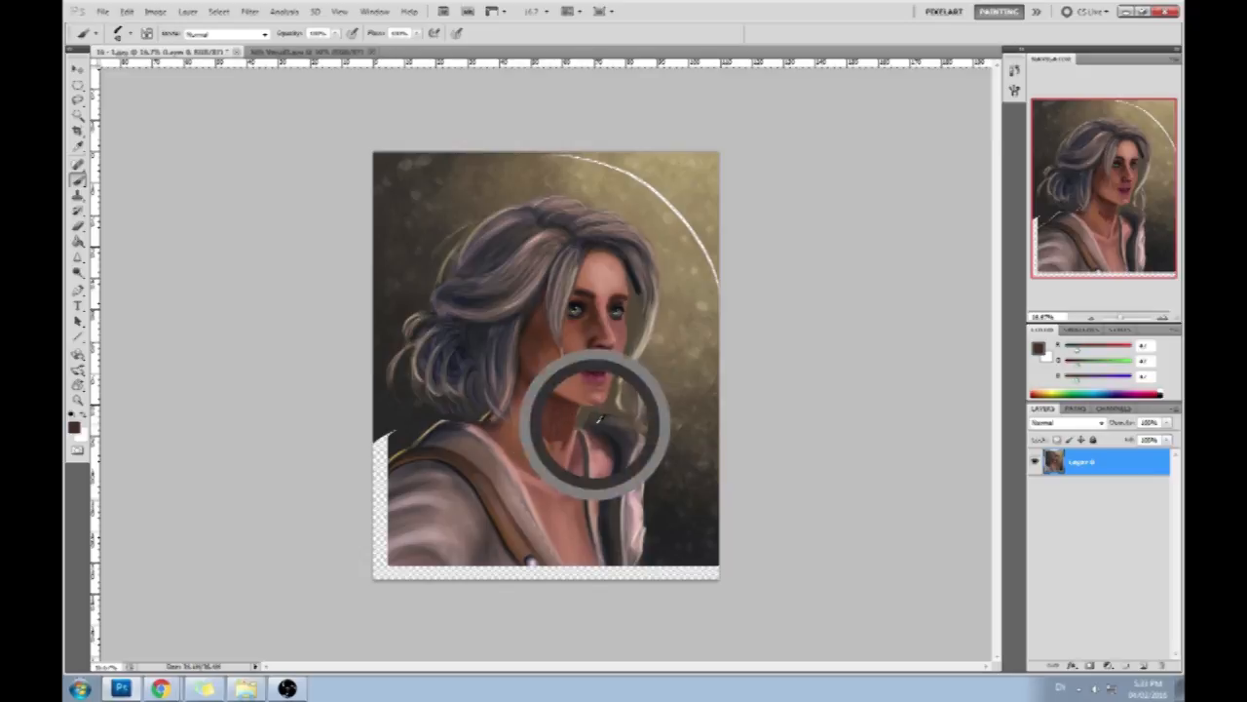
pyautogui.keyDown('alt'); pyautogui.click(591, 420); pyautogui.keyUp('alt')
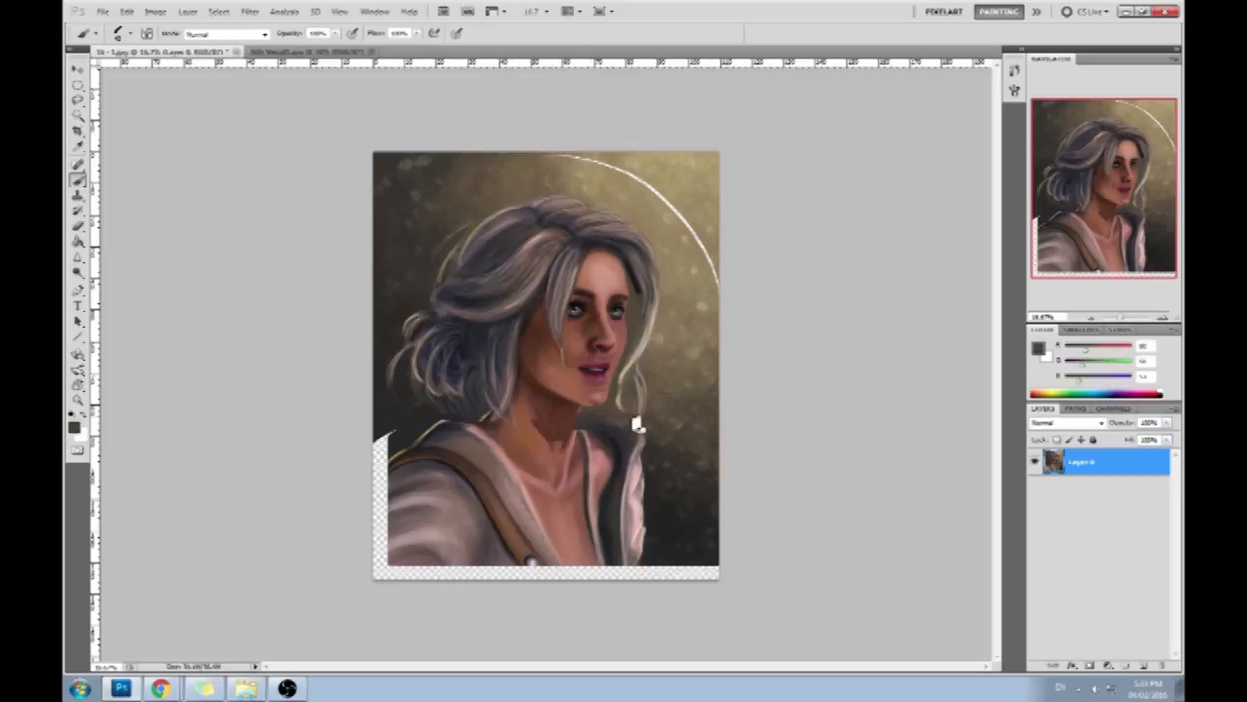
# - Sample the dark backdrop colour, enlarge the brush and paint over the backdrop seam between the hair bun and near shoulder
pyautogui.keyDown('alt'); pyautogui.click(408, 371); pyautogui.keyUp('alt')
pyautogui.press(']')
pyautogui.press(']')
pyautogui.moveTo(404, 411); pyautogui.dragTo(392, 410)
# - Add a new layer beneath the portrait layer and fill the empty strips along the near sleeve and lower canvas edge
pyautogui.click(1145, 664)
pyautogui.moveTo(1088, 464); pyautogui.dragTo(1077, 519)
pyautogui.keyDown('alt'); pyautogui.click(404, 478); pyautogui.keyUp('alt')
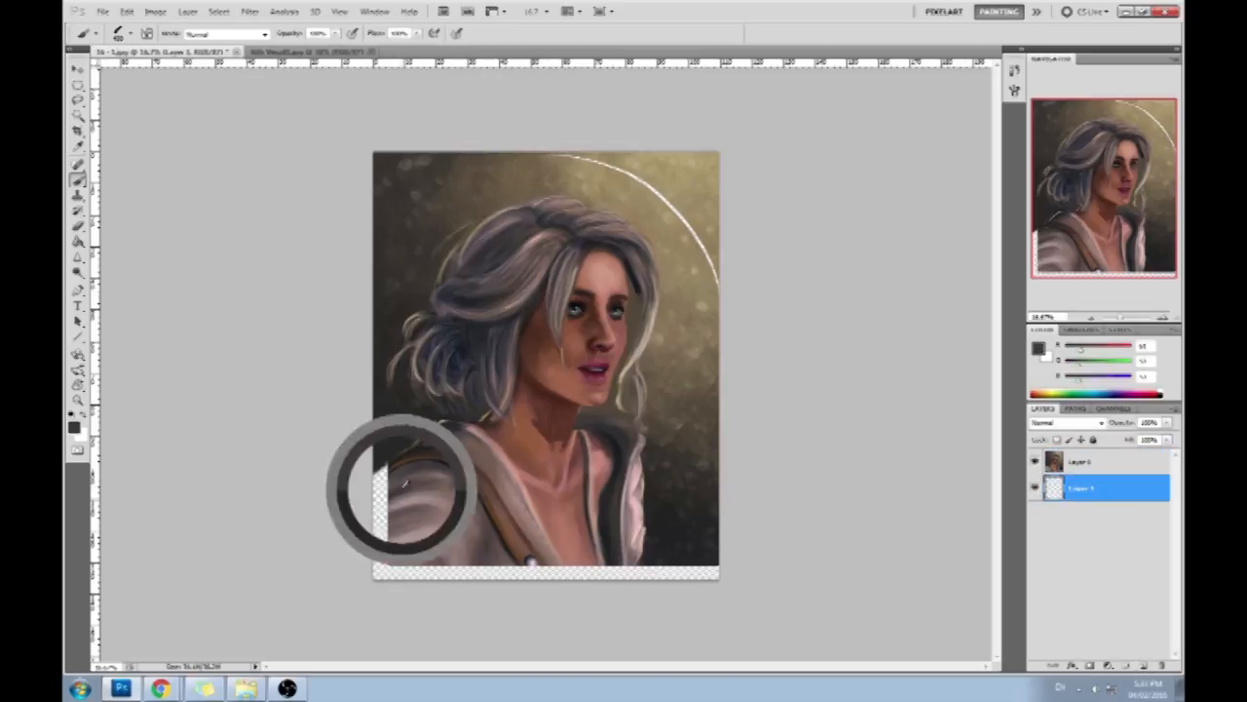
pyautogui.moveTo(388, 531); pyautogui.dragTo(395, 477)
pyautogui.moveTo(353, 534)
pyautogui.mouseDown()
pyautogui.moveTo(333, 591)
pyautogui.moveTo(395, 562)
pyautogui.moveTo(416, 503)
pyautogui.moveTo(355, 518)
pyautogui.moveTo(381, 494)
pyautogui.moveTo(358, 502)
pyautogui.moveTo(422, 527)
pyautogui.moveTo(442, 513)
pyautogui.moveTo(412, 528)
pyautogui.moveTo(451, 536)
pyautogui.moveTo(412, 502)
pyautogui.moveTo(427, 507)
pyautogui.moveTo(381, 539)
pyautogui.moveTo(434, 554)
pyautogui.moveTo(463, 539)
pyautogui.moveTo(481, 554)
pyautogui.moveTo(466, 566)
pyautogui.moveTo(571, 591)
pyautogui.moveTo(566, 544)
pyautogui.moveTo(592, 599)
pyautogui.moveTo(577, 541)
pyautogui.moveTo(539, 551)
pyautogui.moveTo(574, 611)
pyautogui.moveTo(553, 568)
pyautogui.moveTo(625, 551)
pyautogui.moveTo(613, 549)
pyautogui.moveTo(635, 599)
pyautogui.moveTo(616, 512)
pyautogui.moveTo(638, 572)
pyautogui.moveTo(666, 506)
pyautogui.moveTo(672, 539)
pyautogui.moveTo(717, 532)
pyautogui.mouseUp()
# - Sample the sleeve, chest and jacket colours and extend them into the strip along the canvas's lower edge
pyautogui.keyDown('alt'); pyautogui.click(400, 528); pyautogui.keyUp('alt')
pyautogui.keyDown('alt'); pyautogui.click(407, 512); pyautogui.keyUp('alt')
pyautogui.keyDown('alt'); pyautogui.click(426, 509); pyautogui.keyUp('alt')
pyautogui.keyDown('alt'); pyautogui.click(561, 555); pyautogui.keyUp('alt')
pyautogui.keyDown('alt'); pyautogui.click(545, 551); pyautogui.keyUp('alt')
pyautogui.keyDown('alt'); pyautogui.click(614, 548); pyautogui.keyUp('alt')
pyautogui.keyDown('alt'); pyautogui.click(642, 544); pyautogui.keyUp('alt')
pyautogui.keyDown('alt'); pyautogui.click(614, 544); pyautogui.keyUp('alt')
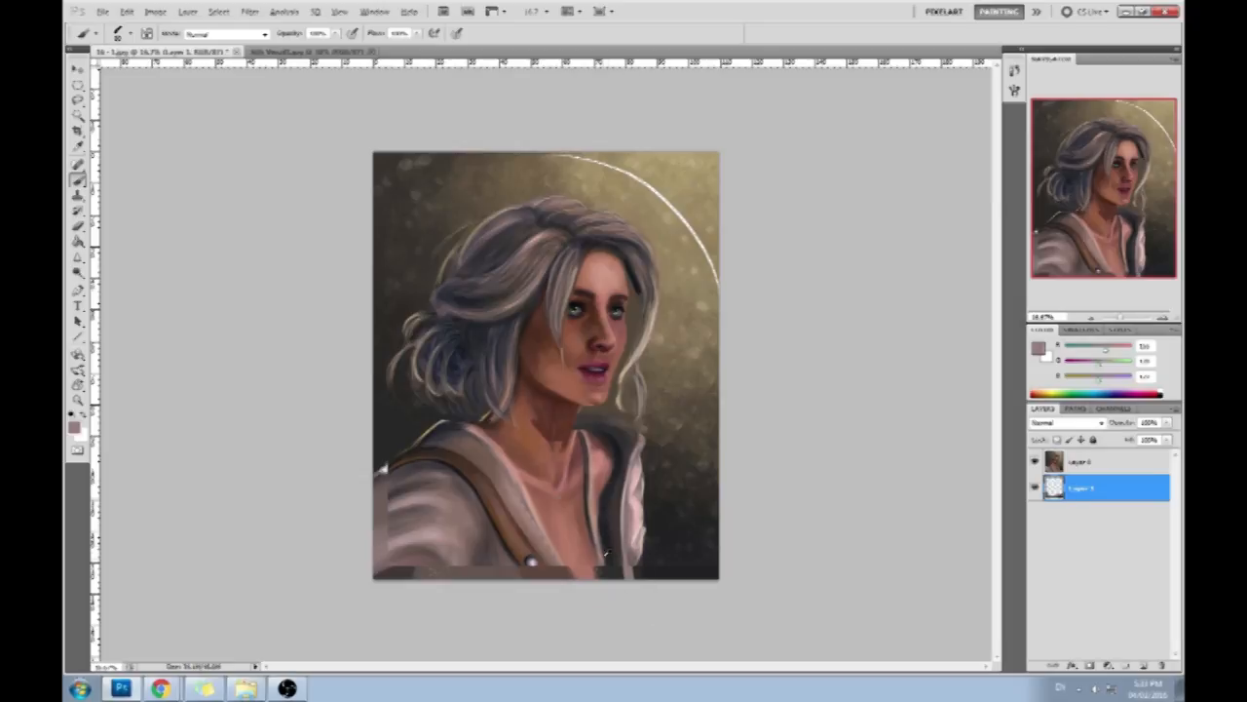
# - Fill the arc-shaped gap in the upper background and the gap above the near shoulder, and merge the portrait layer down
pyautogui.keyDown('alt'); pyautogui.click(688, 226); pyautogui.keyUp('alt')
pyautogui.moveTo(725, 260); pyautogui.dragTo(634, 125)
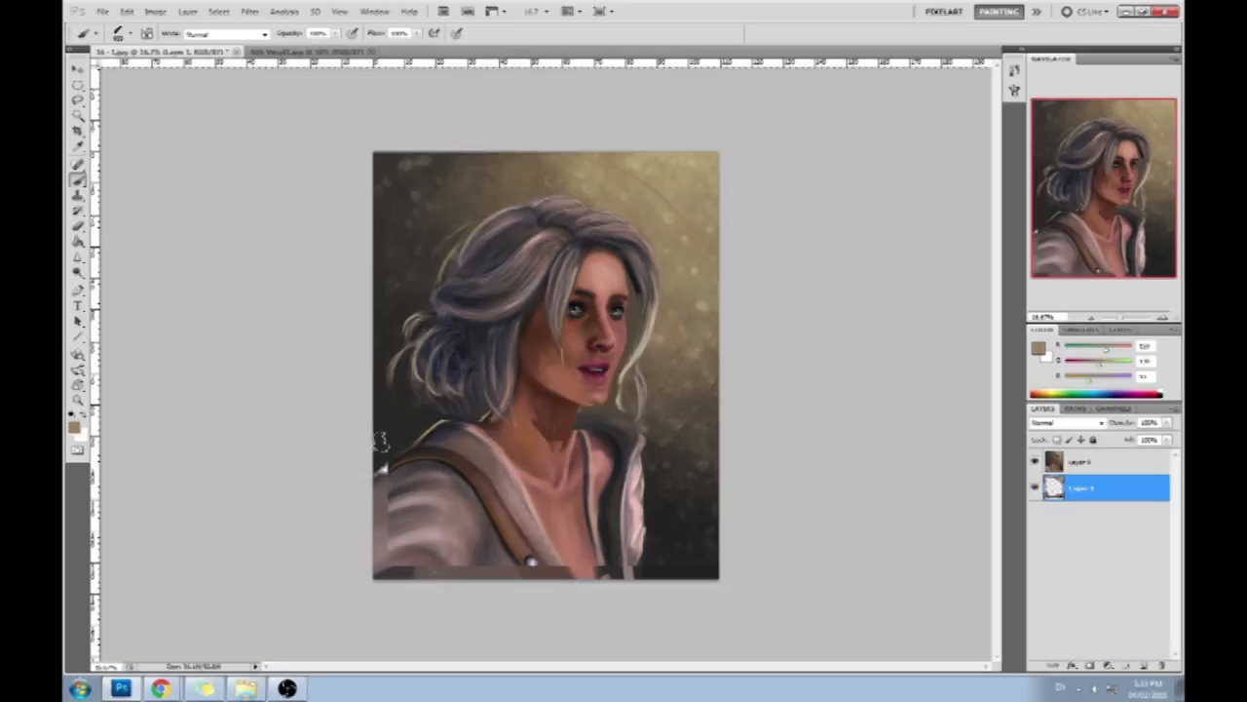
pyautogui.keyDown('alt'); pyautogui.click(393, 437); pyautogui.keyUp('alt')
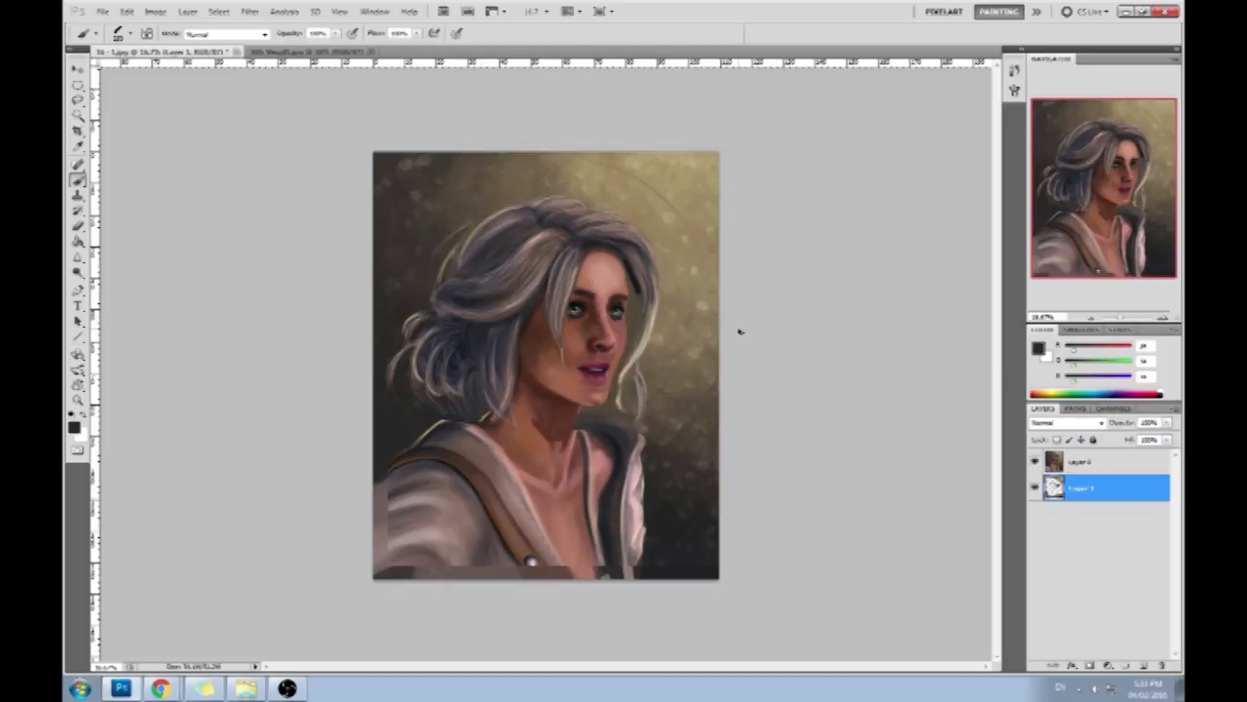
pyautogui.rightClick(1069, 460)
pyautogui.click(1086, 420)
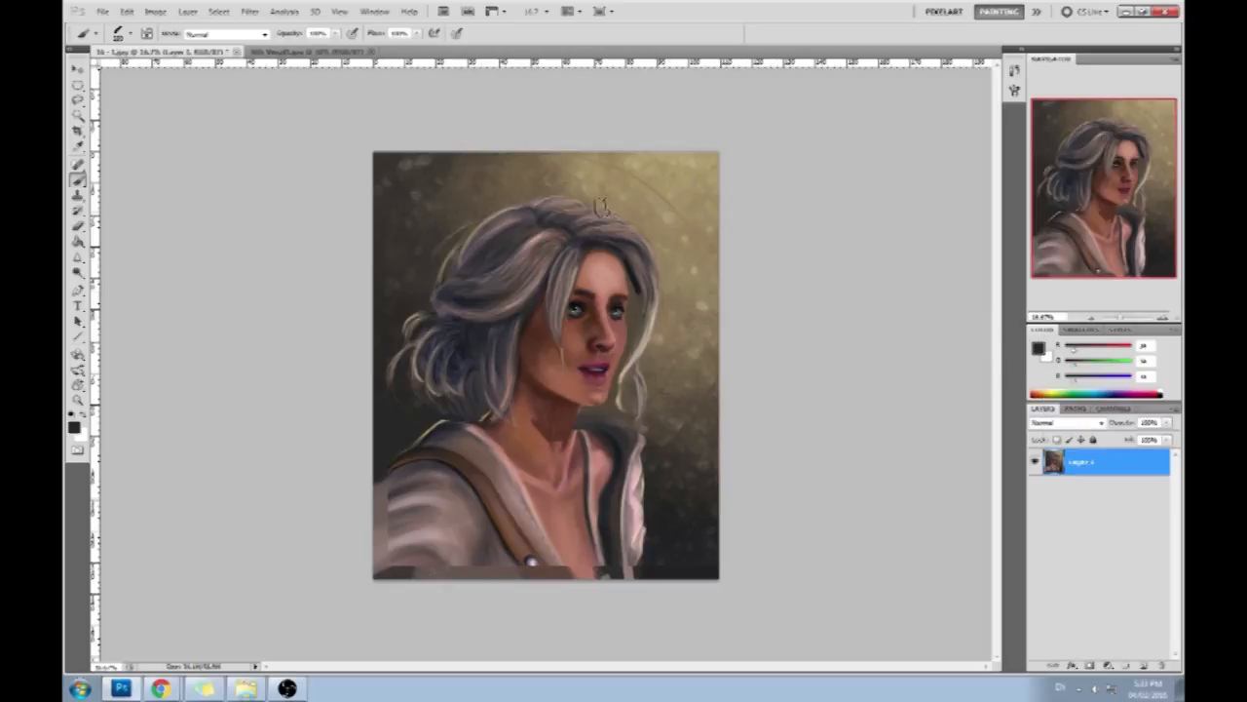
# - Lasso the woman's face and copy it to a new layer
pyautogui.press('l')
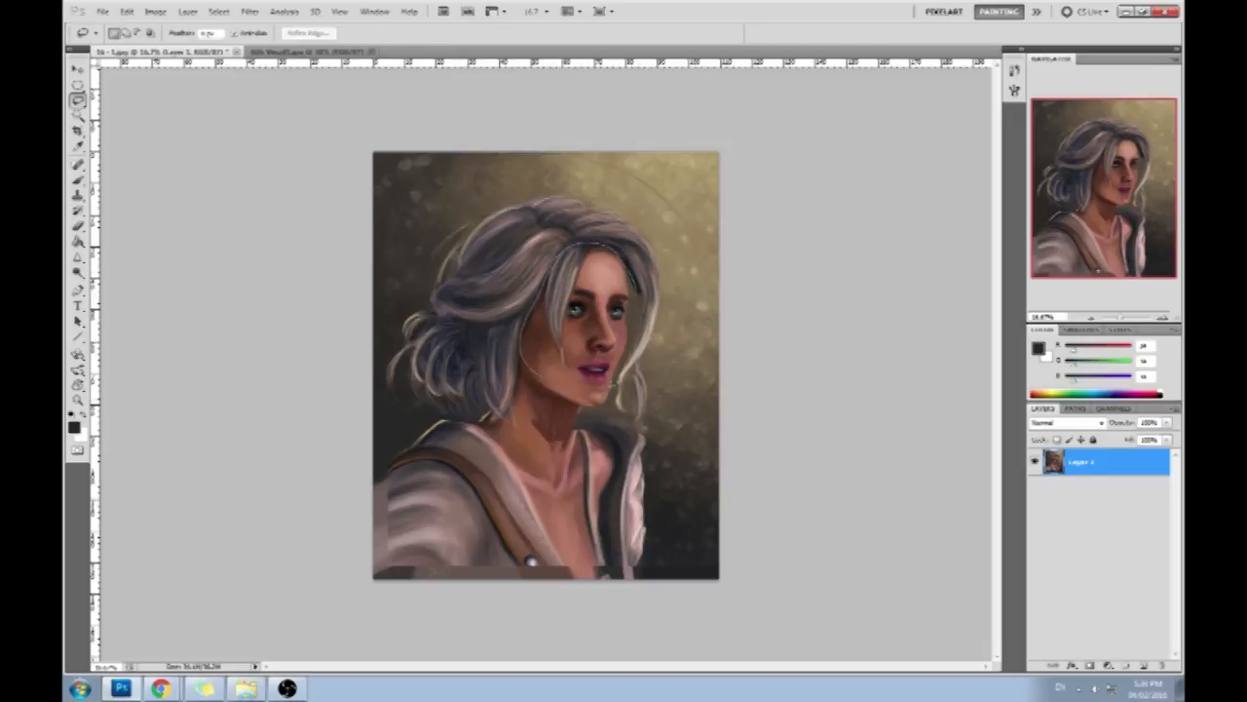
pyautogui.moveTo(638, 317); pyautogui.dragTo(634, 284)
pyautogui.hotkey('ctrl', 'j')
# - Skew the face copy outwards at its upper corners, fine-tune its size and position over the head, and apply the transform
pyautogui.press('v')
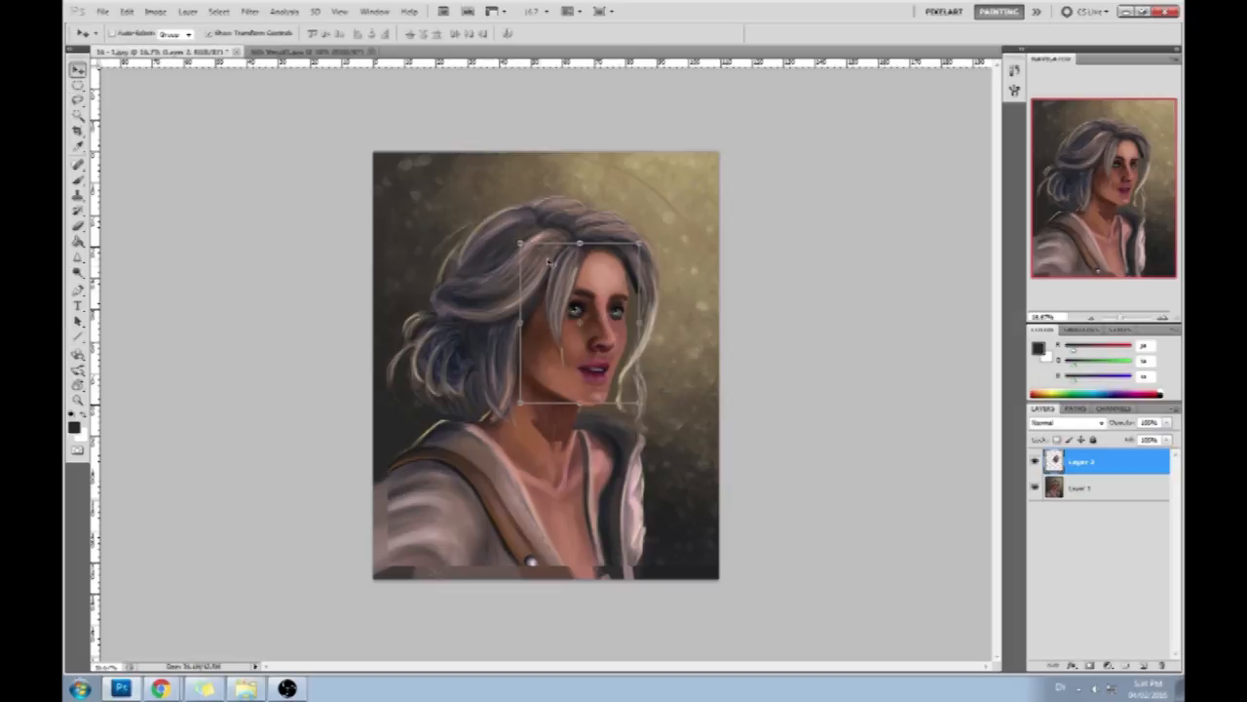
pyautogui.moveTo(517, 244); pyautogui.dragTo(512, 244)
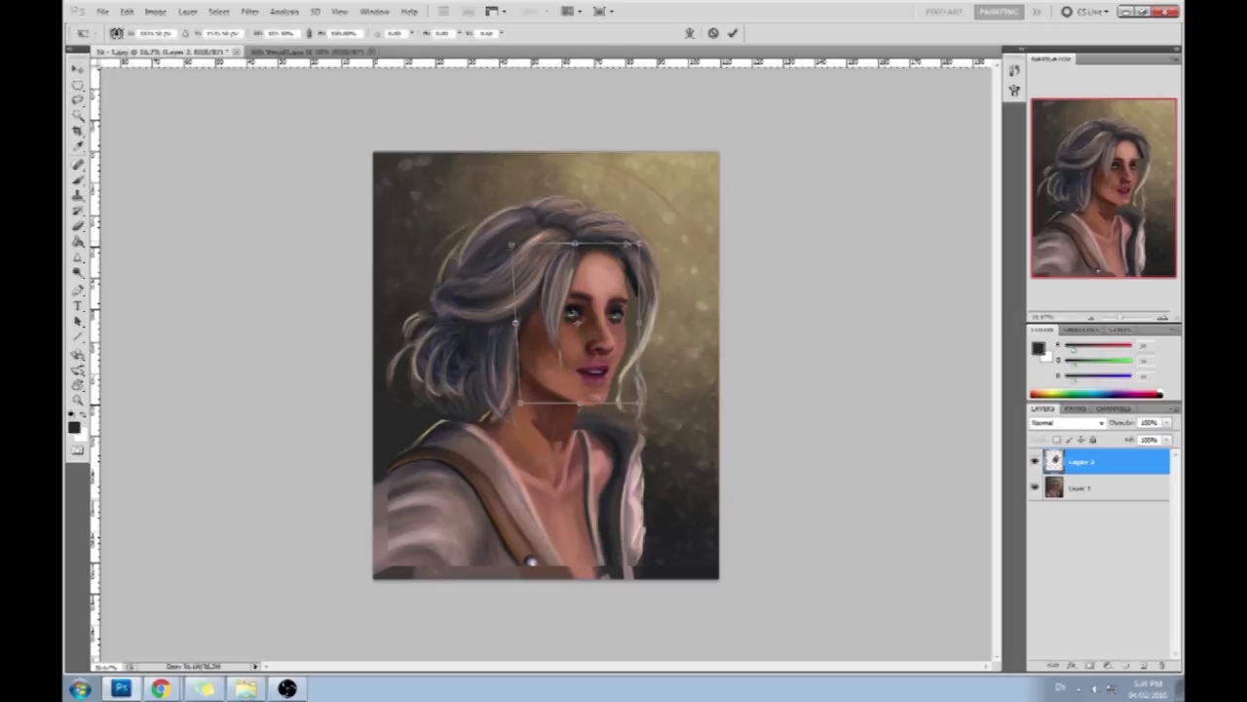
pyautogui.moveTo(641, 245); pyautogui.dragTo(642, 242)
pyautogui.moveTo(582, 403)
pyautogui.mouseDown()
pyautogui.moveTo(582, 415)
pyautogui.moveTo(582, 403)
pyautogui.mouseUp()
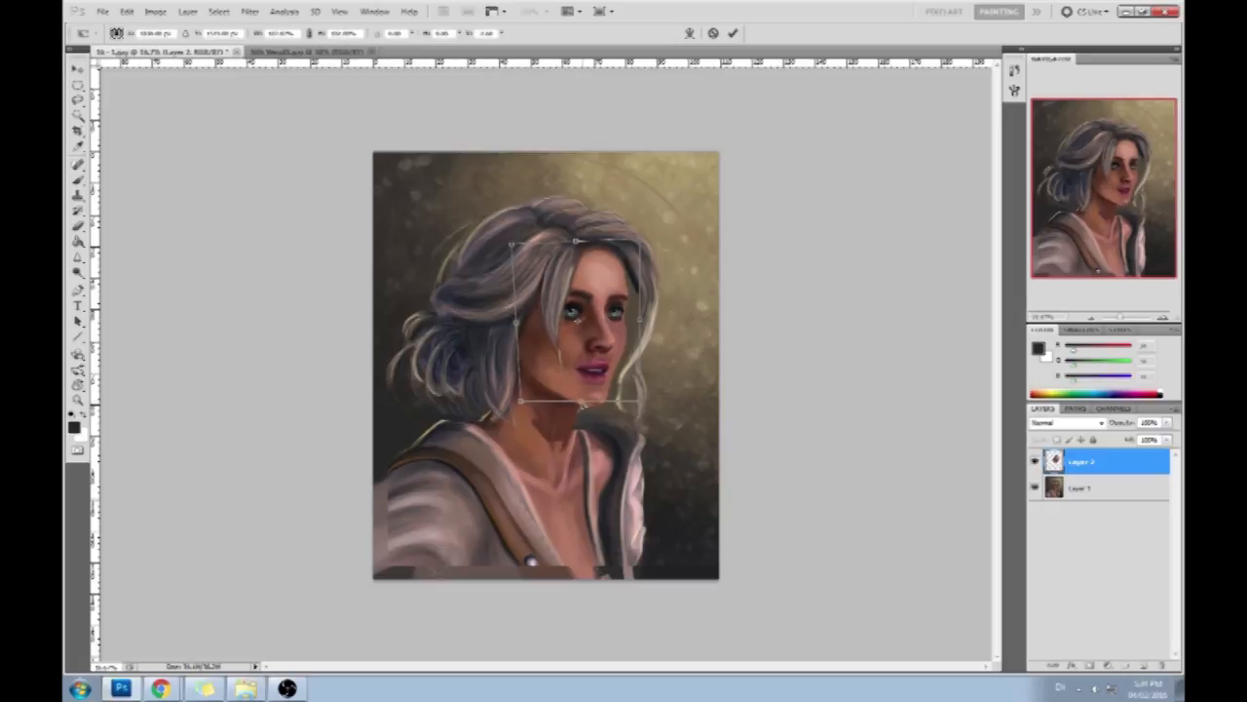
pyautogui.moveTo(592, 303); pyautogui.dragTo(588, 305)
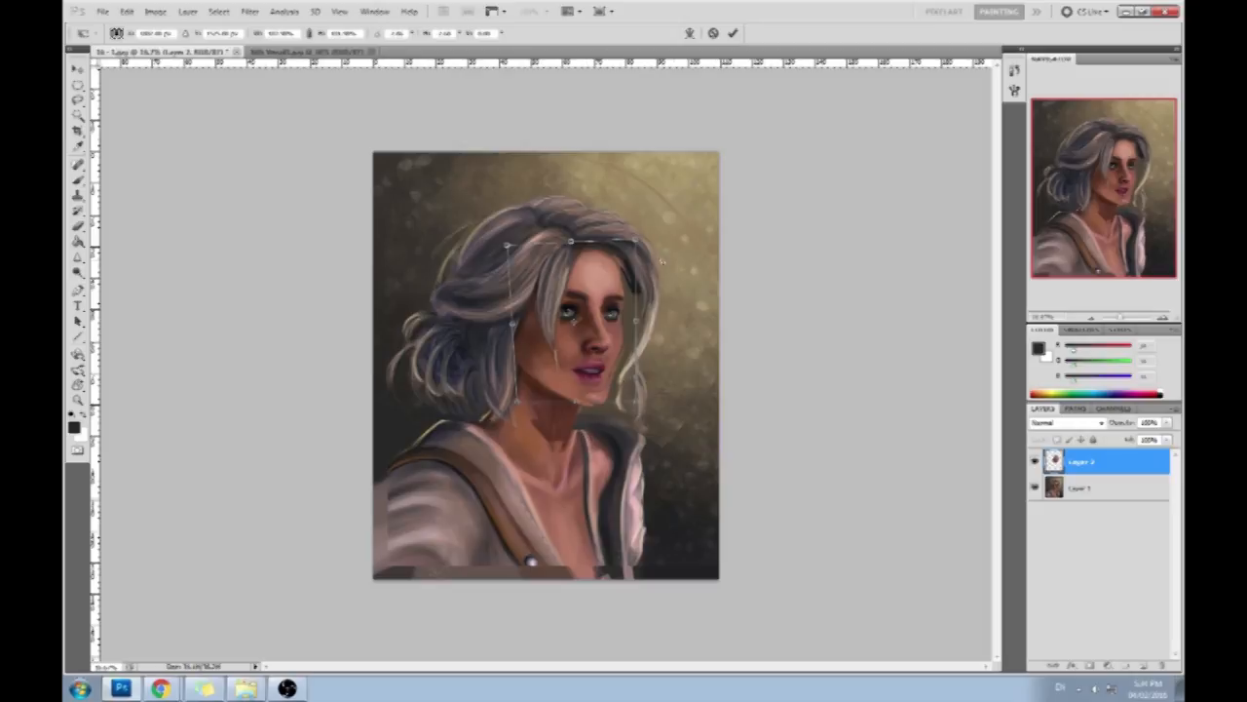
pyautogui.moveTo(611, 301); pyautogui.dragTo(613, 299)
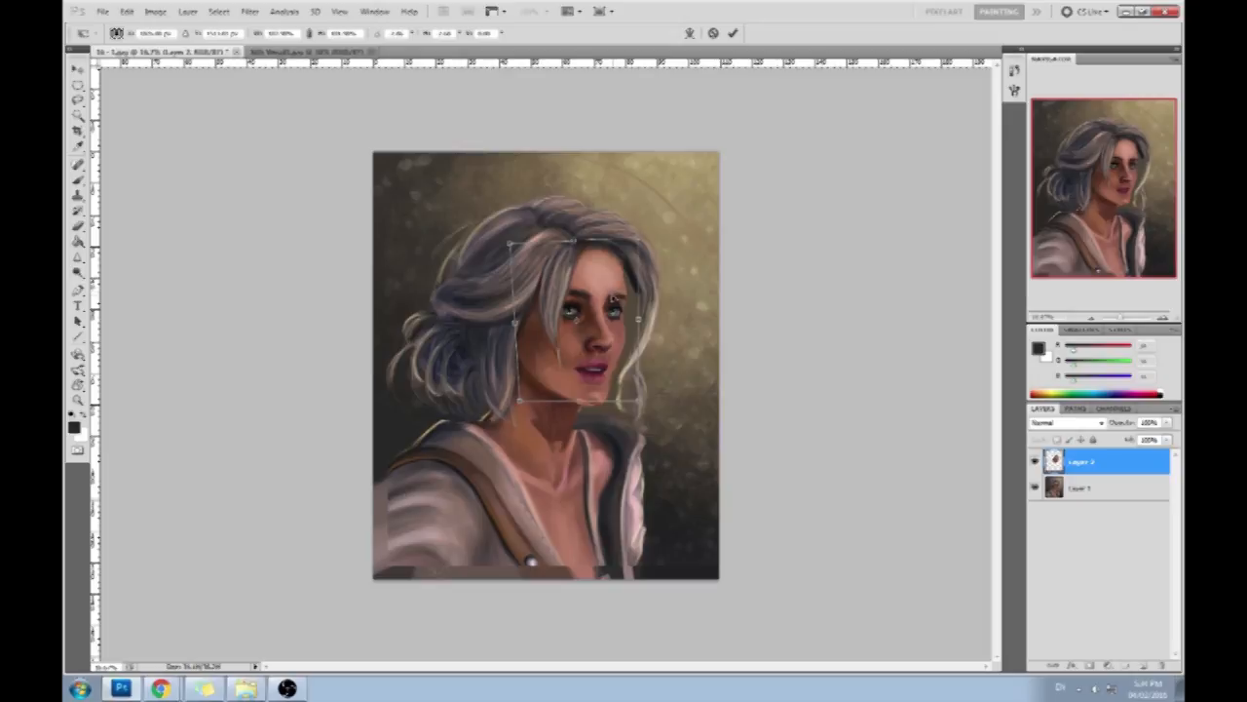
pyautogui.moveTo(613, 298); pyautogui.dragTo(614, 291)
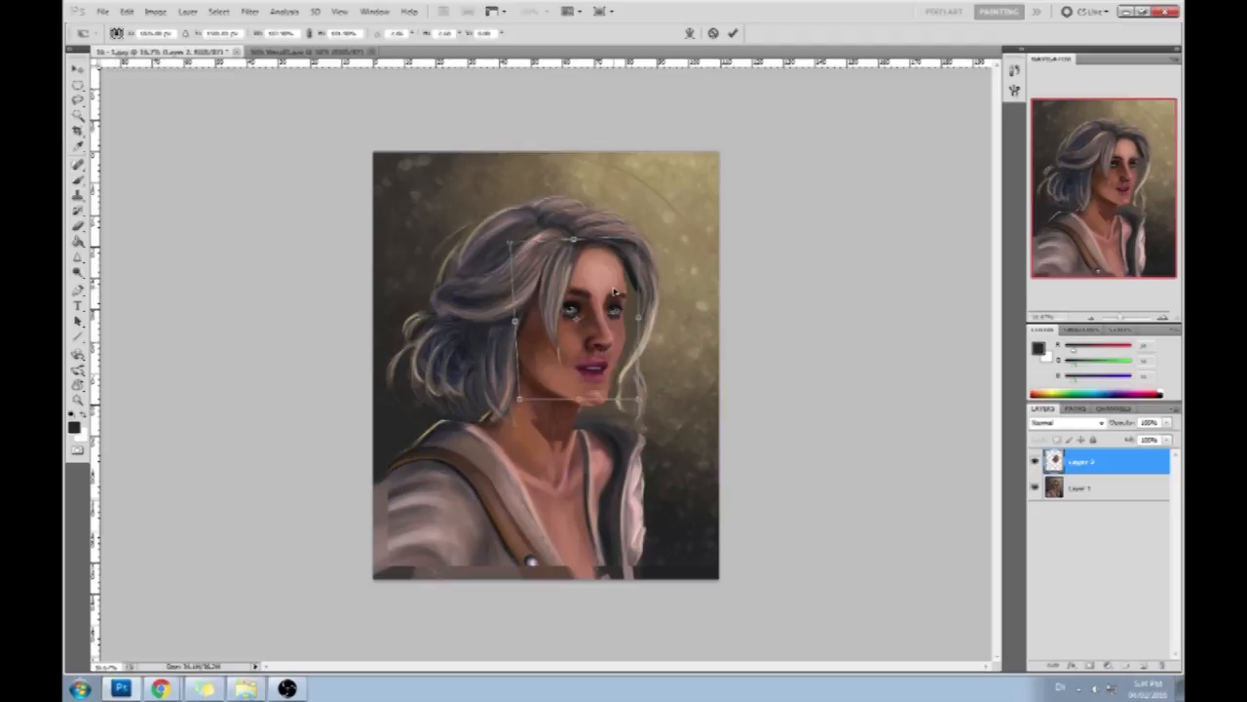
pyautogui.click(731, 34)
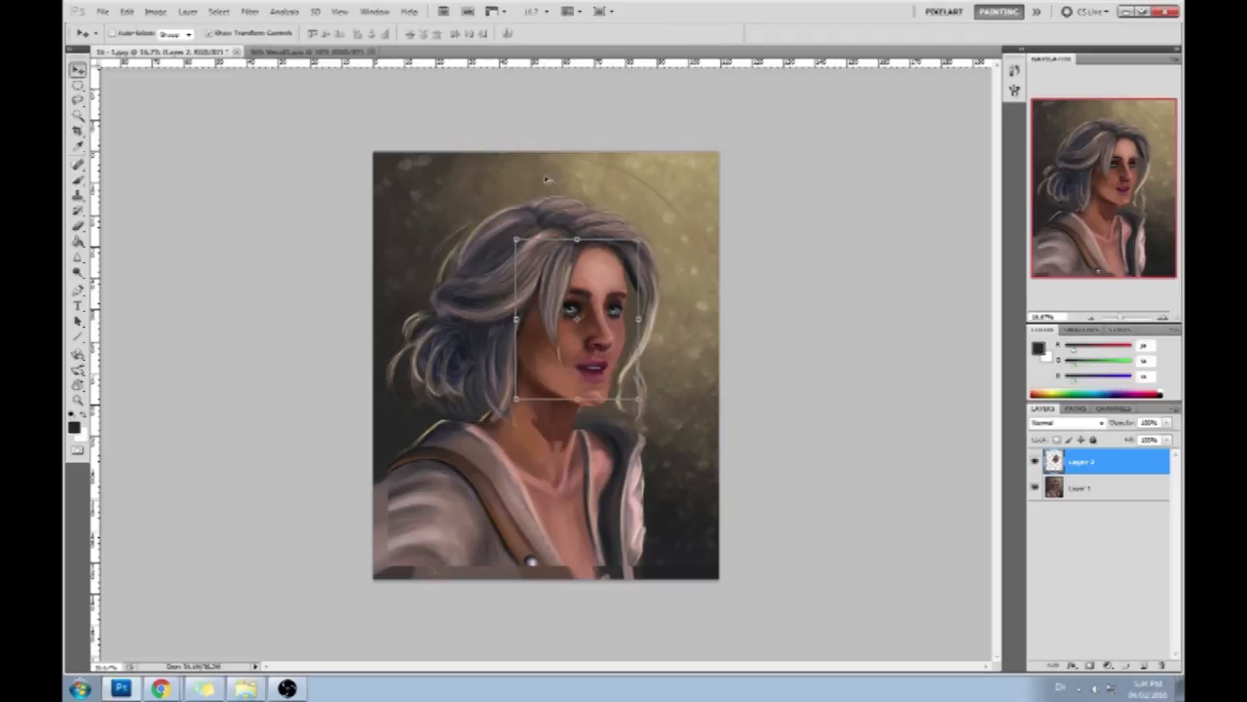
# - Lasso the mouth and chin on the face copy, reshape them with Free Transform, apply it and deselect
pyautogui.press('l')
pyautogui.moveTo(568, 351)
pyautogui.mouseDown()
pyautogui.moveTo(582, 392)
pyautogui.moveTo(610, 353)
pyautogui.mouseUp()
pyautogui.press('v')
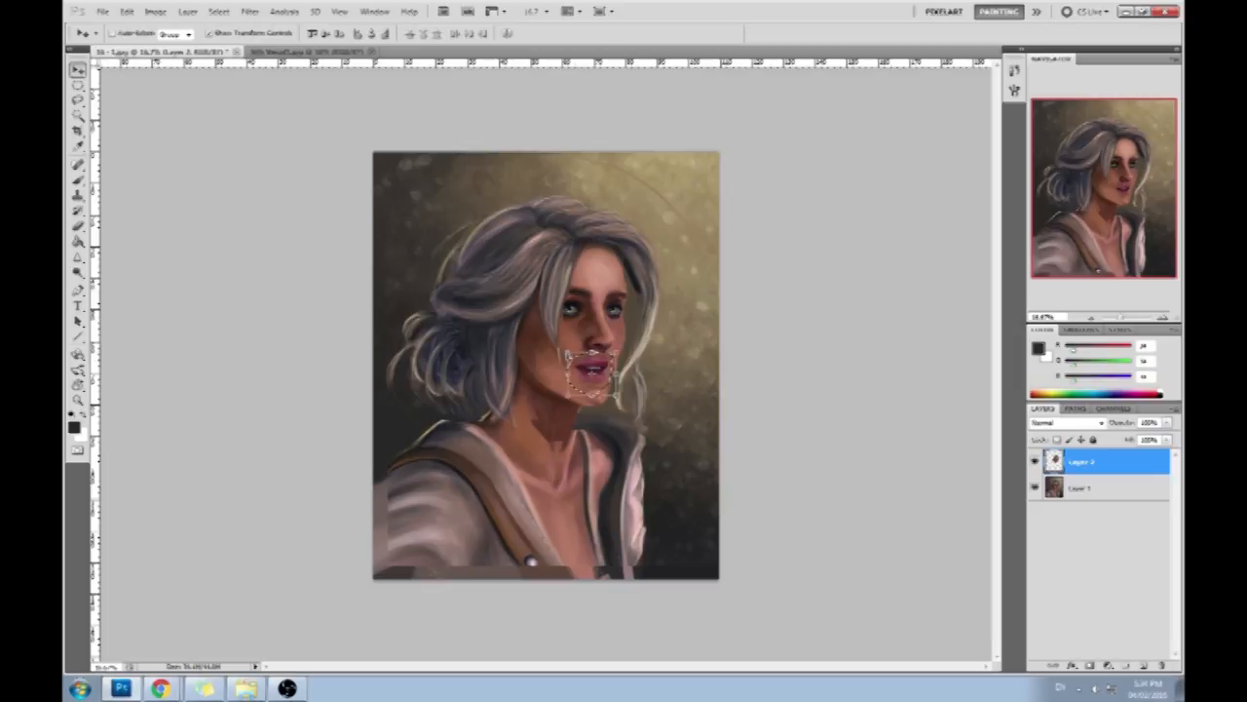
pyautogui.hotkey('ctrl', 't')
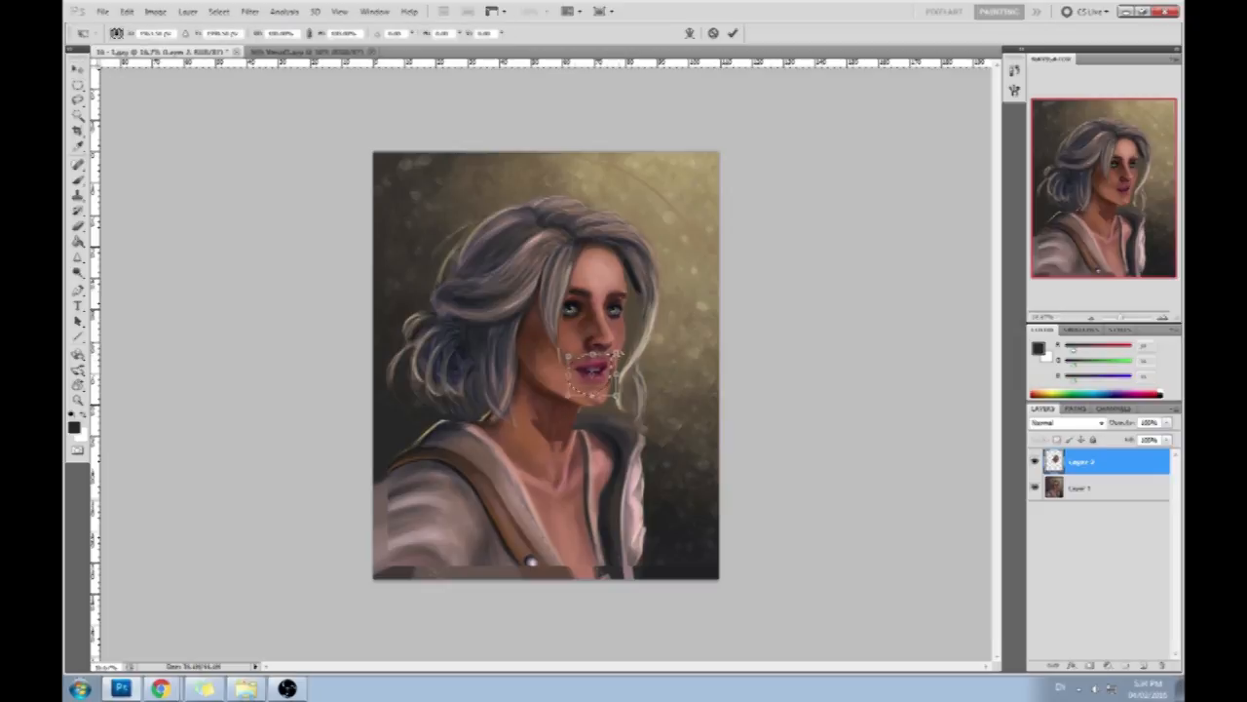
pyautogui.moveTo(616, 397); pyautogui.dragTo(573, 404)
pyautogui.click(733, 33)
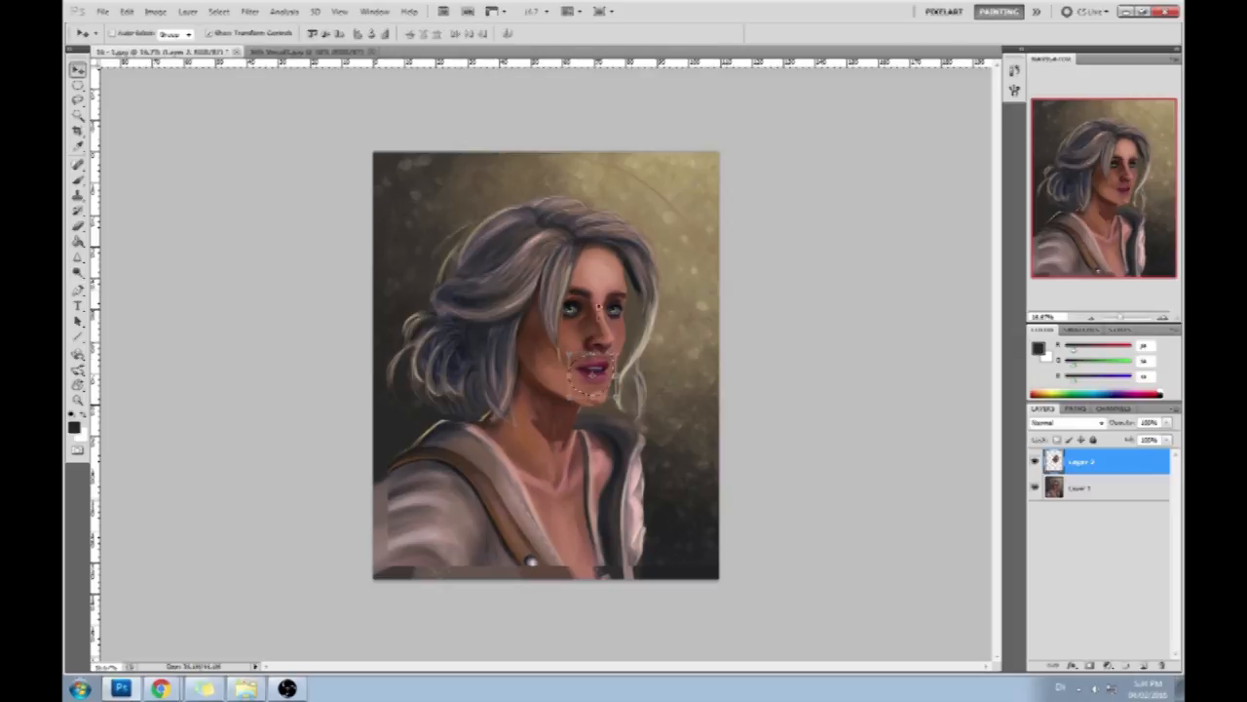
pyautogui.rightClick(580, 319)
pyautogui.click(609, 330)
# - Erase the rough edges of the face copy and merge it down into the layer below
pyautogui.press('r')
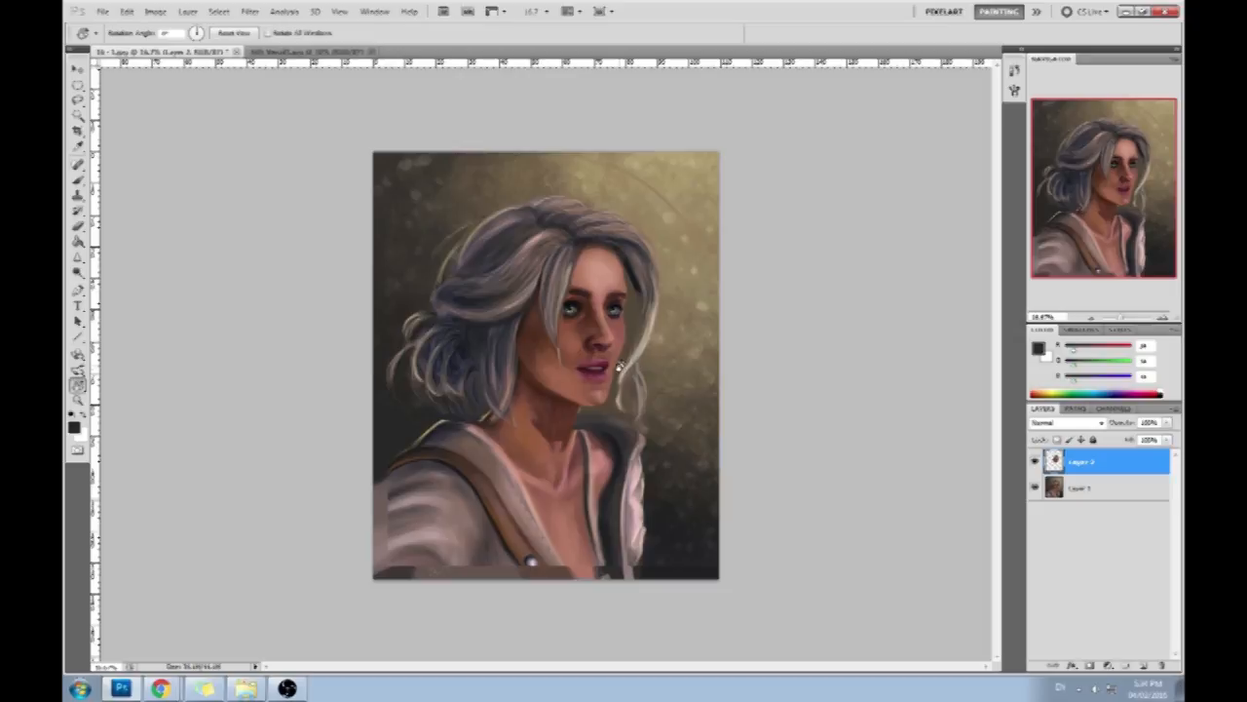
pyautogui.press('e')
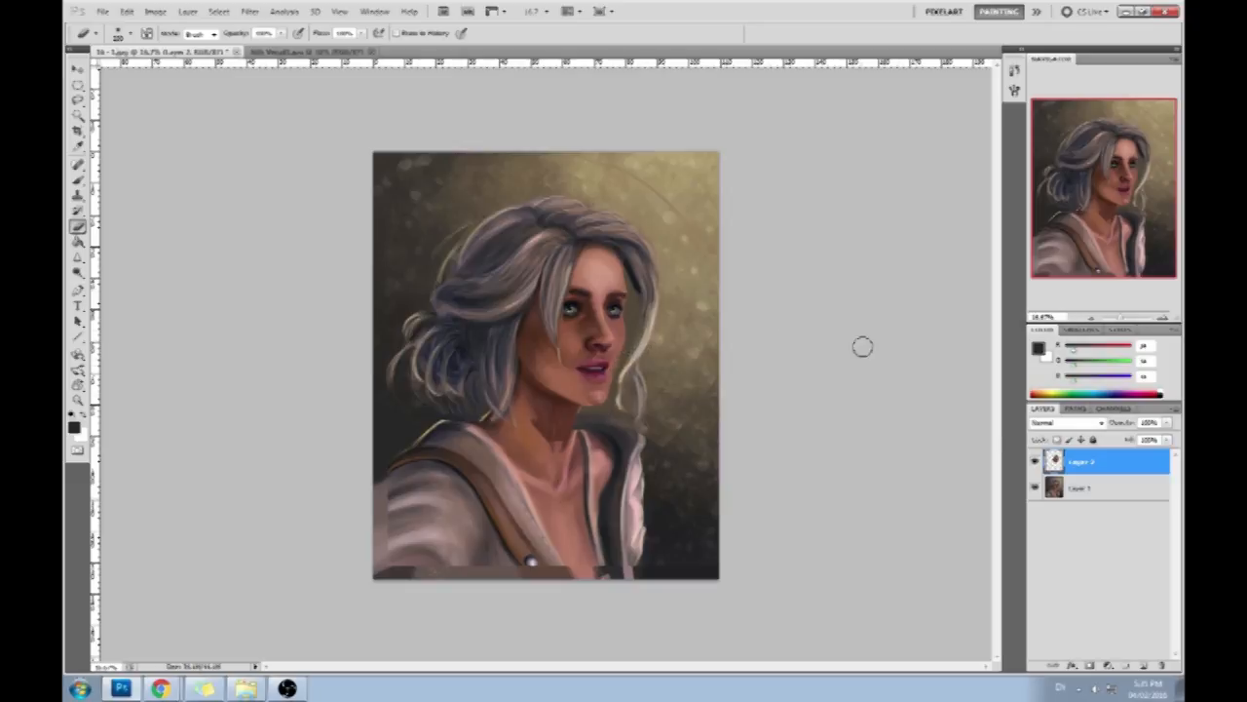
pyautogui.rightClick(1099, 464)
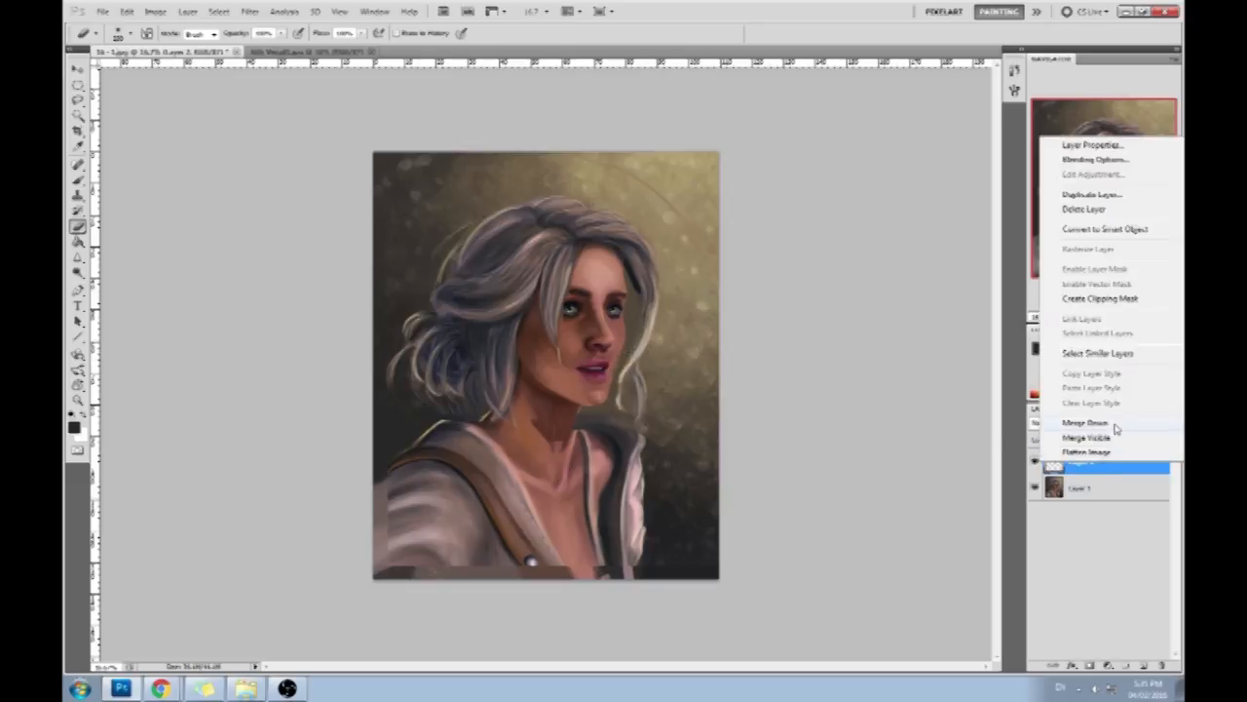
pyautogui.click(1082, 495)
# - Sample backdrop and skin colours and repaint the edge of the chin and jaw next to the loose hair strand
pyautogui.press('b')
pyautogui.keyDown('alt'); pyautogui.click(629, 343); pyautogui.keyUp('alt')
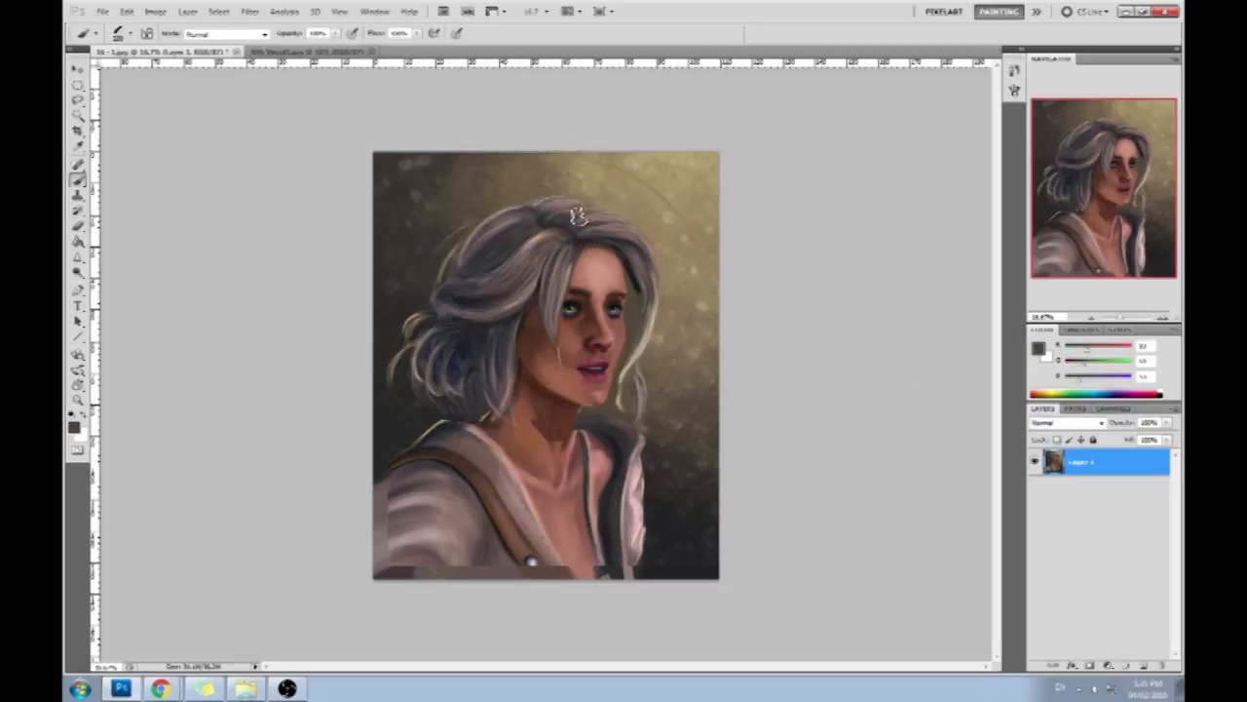
pyautogui.keyDown('alt'); pyautogui.click(621, 376); pyautogui.keyUp('alt')
pyautogui.keyDown('alt'); pyautogui.click(625, 380); pyautogui.keyUp('alt')
pyautogui.keyDown('alt'); pyautogui.click(618, 404); pyautogui.keyUp('alt')
pyautogui.keyDown('alt'); pyautogui.click(593, 409); pyautogui.keyUp('alt')
pyautogui.keyDown('alt'); pyautogui.click(592, 400); pyautogui.keyUp('alt')
pyautogui.keyDown('alt'); pyautogui.click(608, 400); pyautogui.keyUp('alt')
# - Sample skin tones from the face and repaint the shaded cheek, jaw and upper neck
pyautogui.keyDown('alt'); pyautogui.click(443, 323); pyautogui.keyUp('alt')
pyautogui.keyDown('alt'); pyautogui.click(608, 395); pyautogui.keyUp('alt')
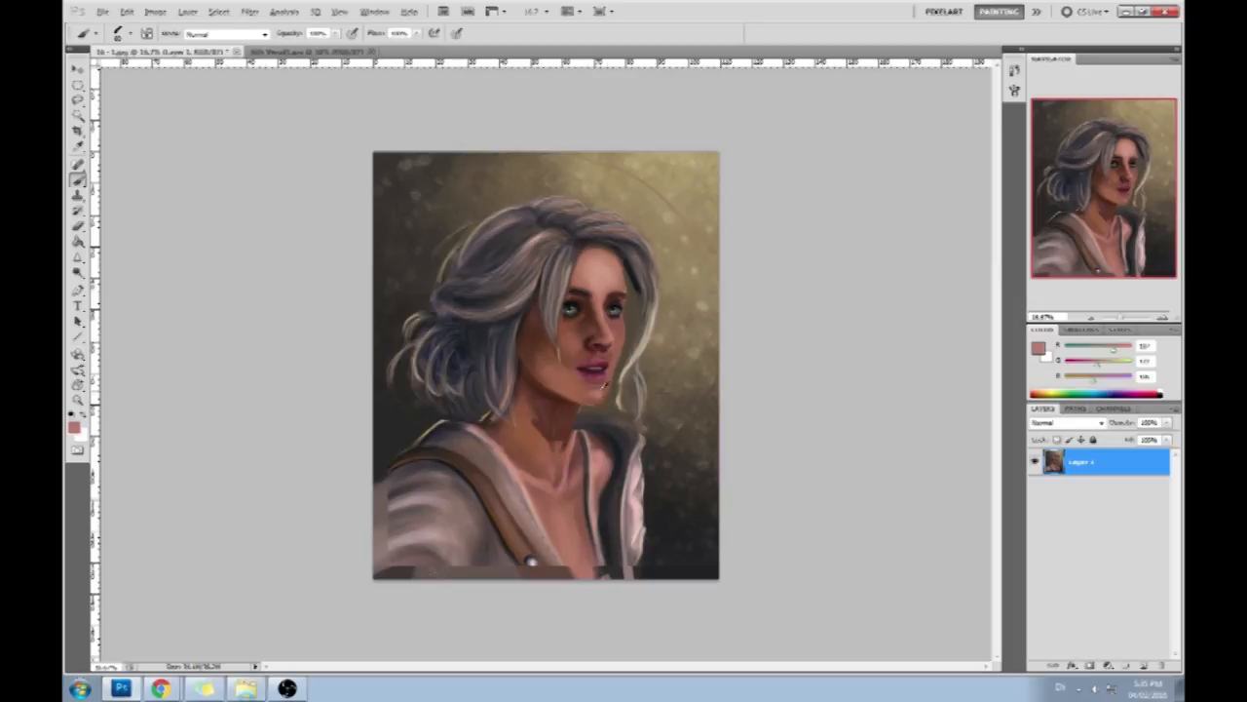
pyautogui.keyDown('alt'); pyautogui.click(542, 327); pyautogui.keyUp('alt')
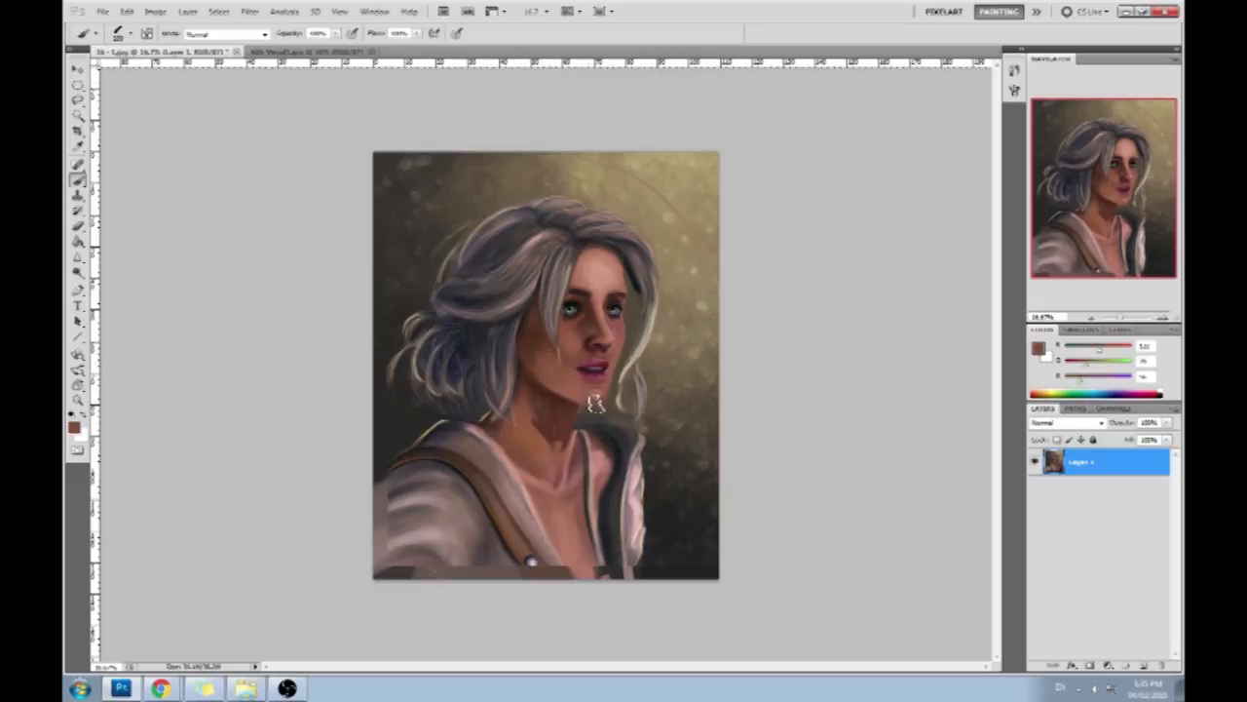
pyautogui.keyDown('alt'); pyautogui.click(545, 367); pyautogui.keyUp('alt')
pyautogui.keyDown('alt'); pyautogui.click(534, 343); pyautogui.keyUp('alt')
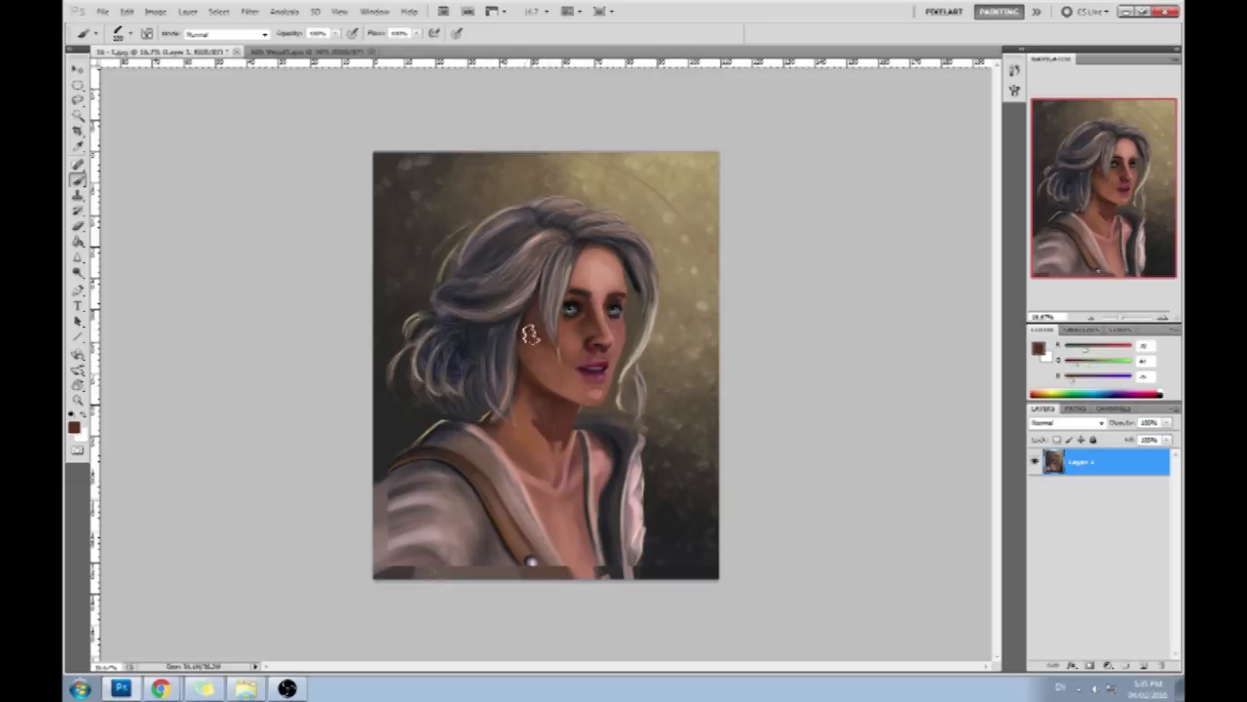
pyautogui.keyDown('alt'); pyautogui.click(529, 419); pyautogui.keyUp('alt')
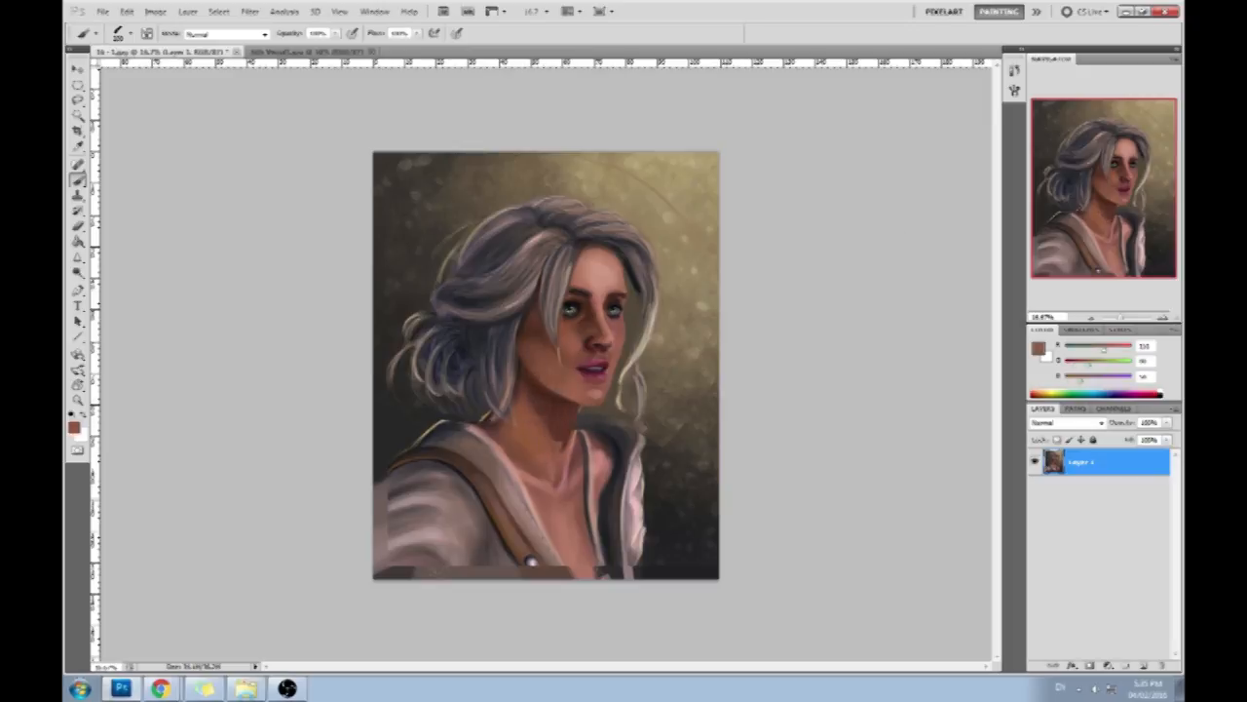
pyautogui.hotkey('alt', 'Tab')
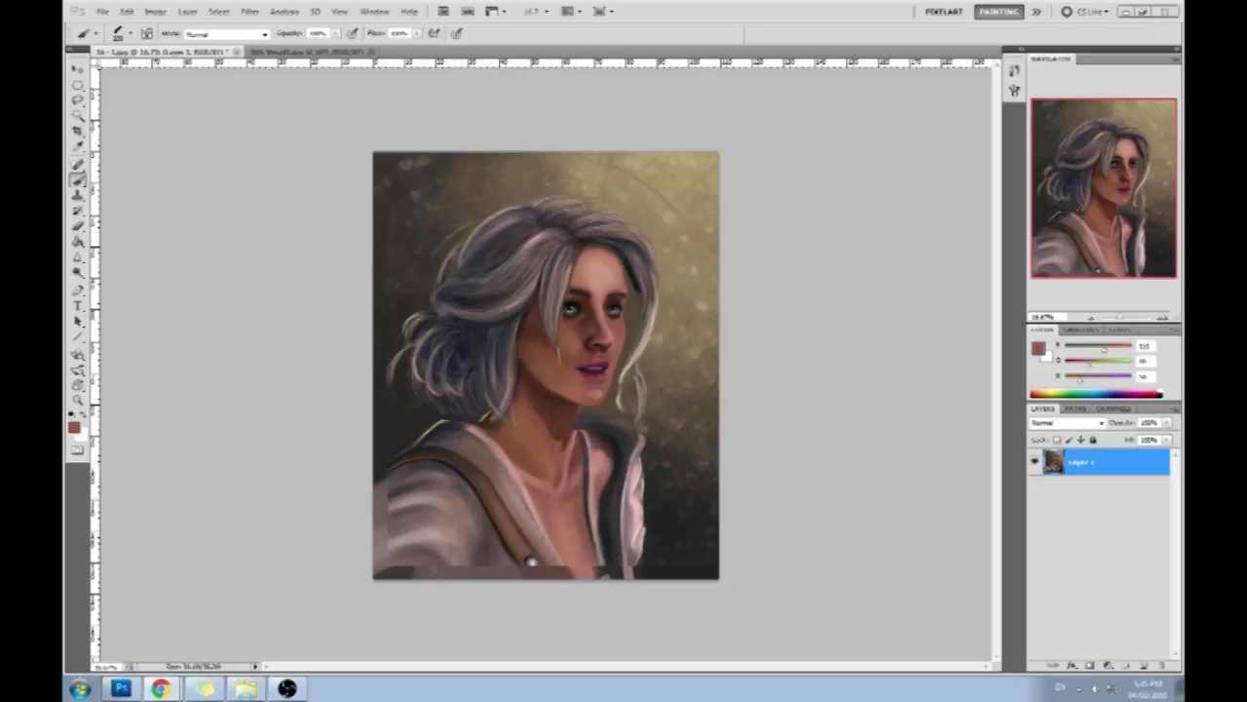
pyautogui.moveTo(1183, 20); pyautogui.dragTo(242, 1)
pyautogui.scroll(-8, 1123, 299)
pyautogui.scroll(-3, 1123, 299)
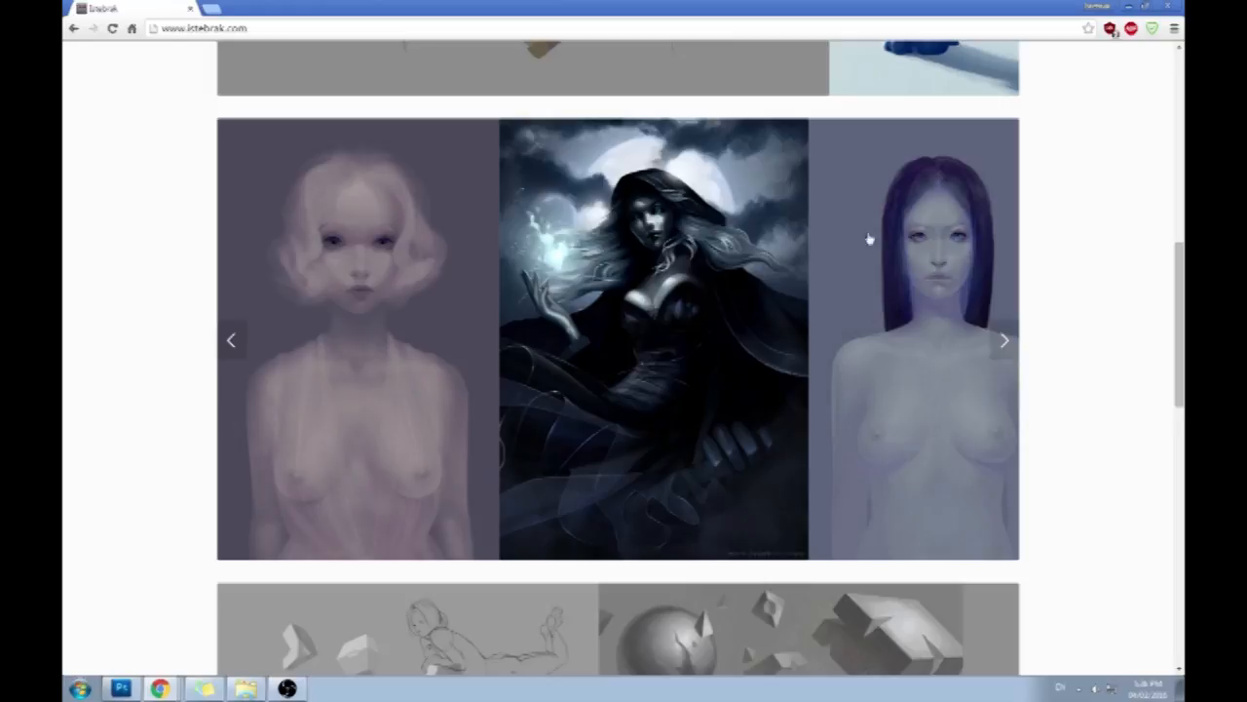
pyautogui.click(1005, 341)
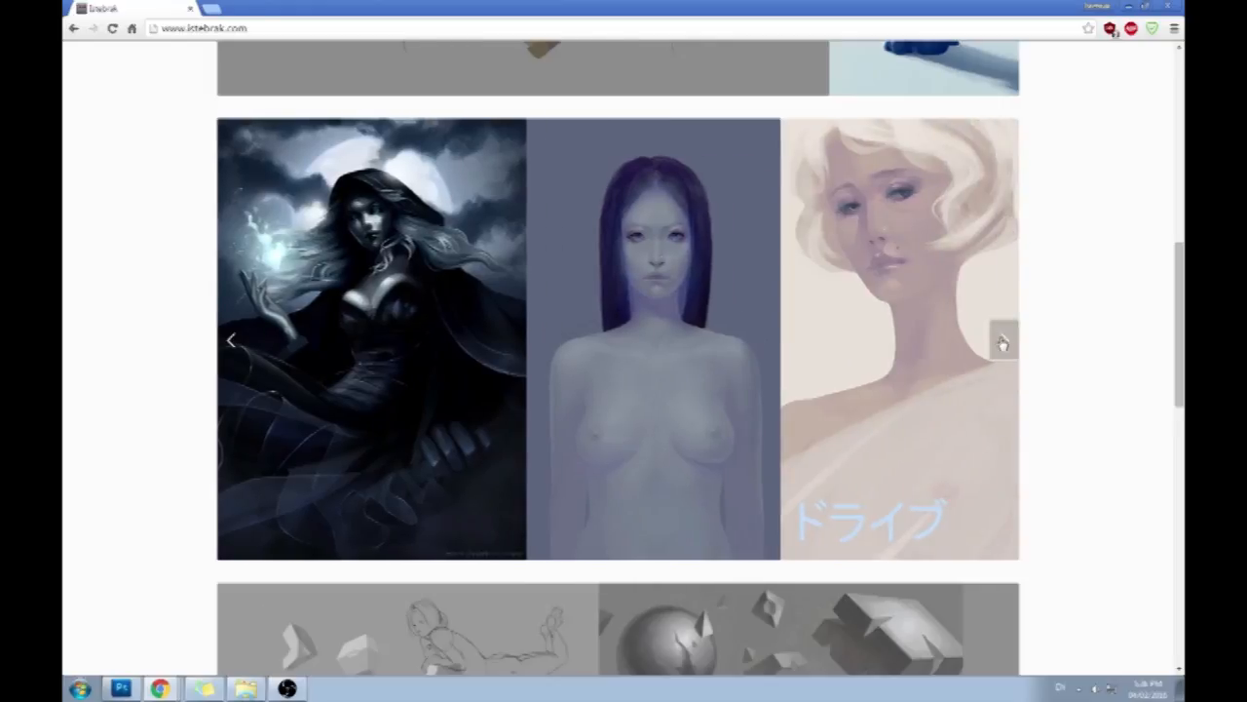
pyautogui.click(1005, 340)
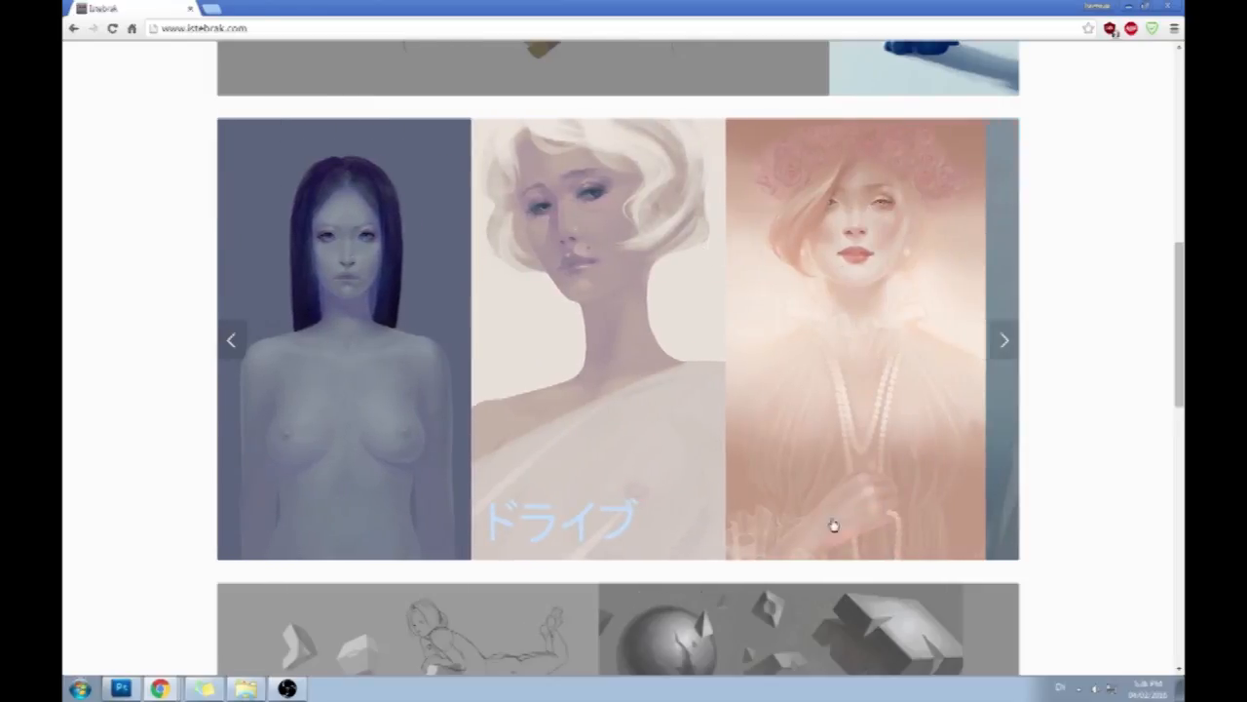
pyautogui.click(1004, 340)
pyautogui.click(1005, 340)
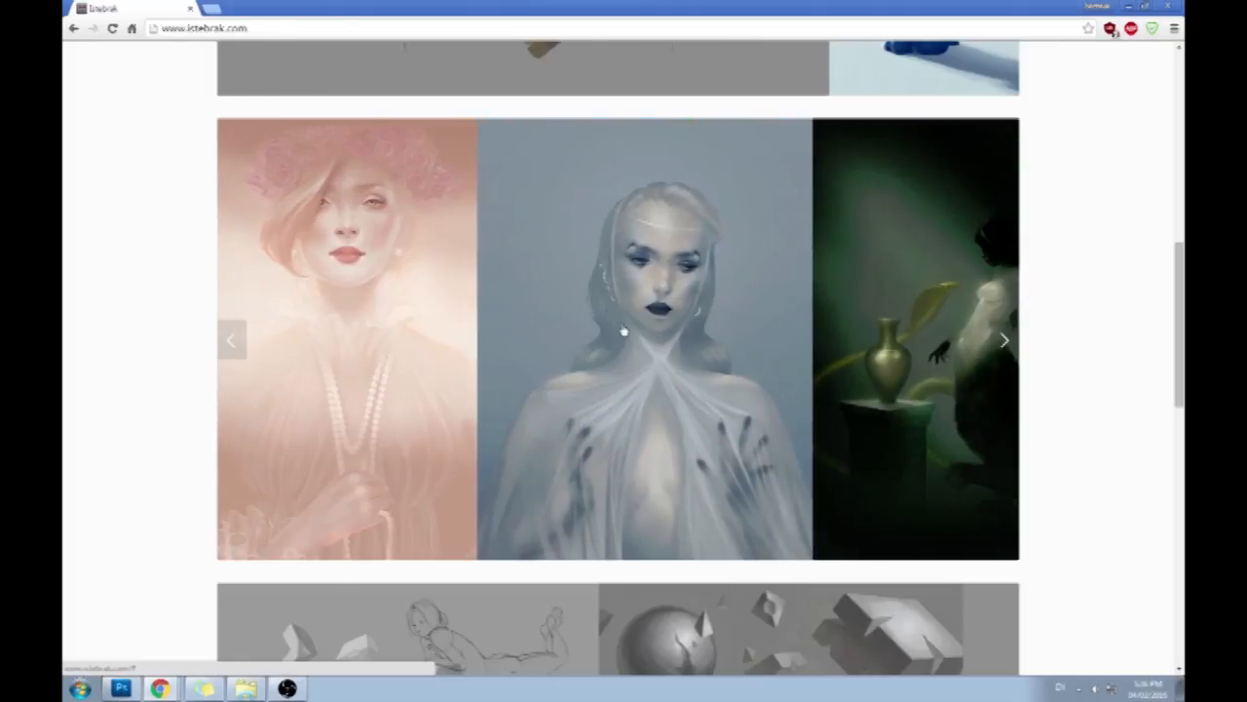
pyautogui.click(996, 339)
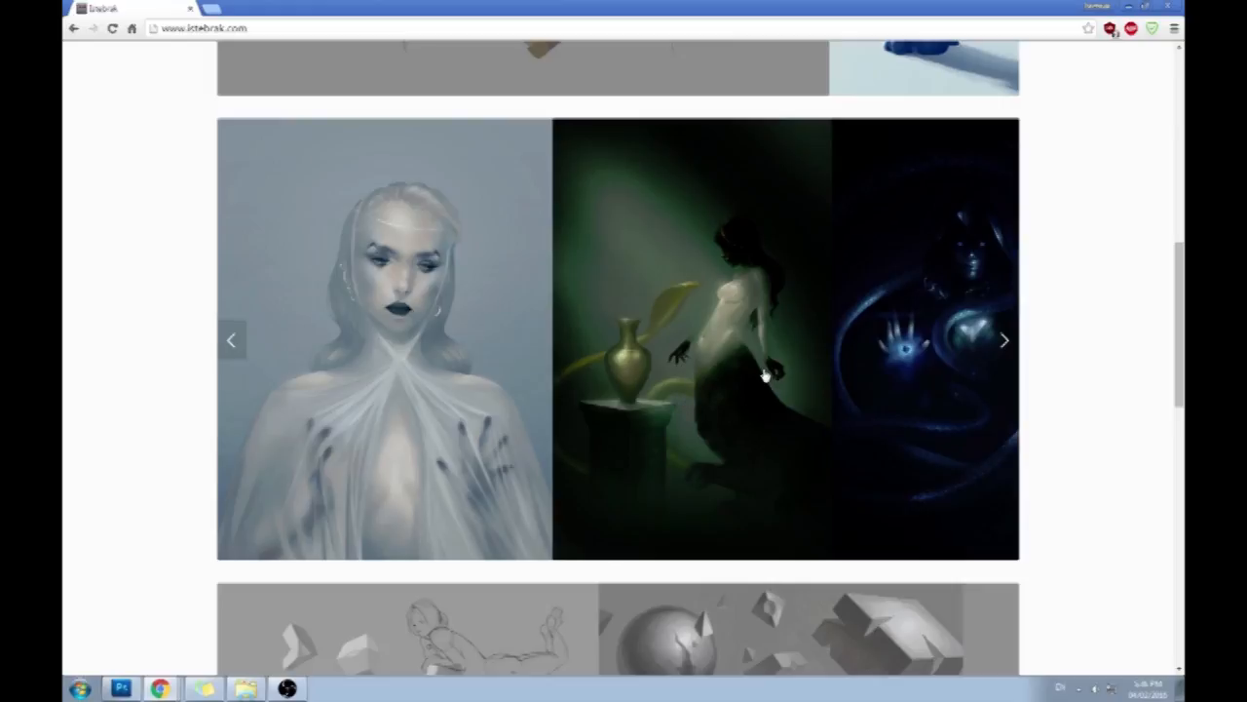
pyautogui.click(1006, 339)
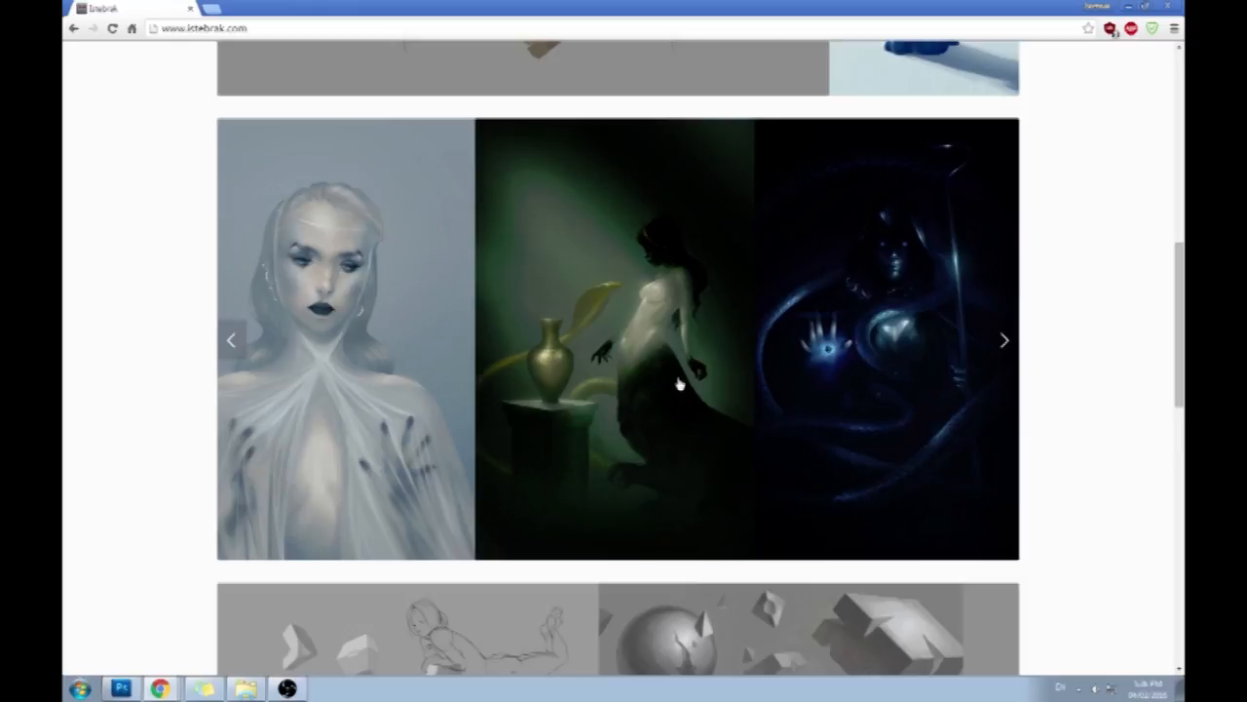
pyautogui.scroll(-3, 1114, 334)
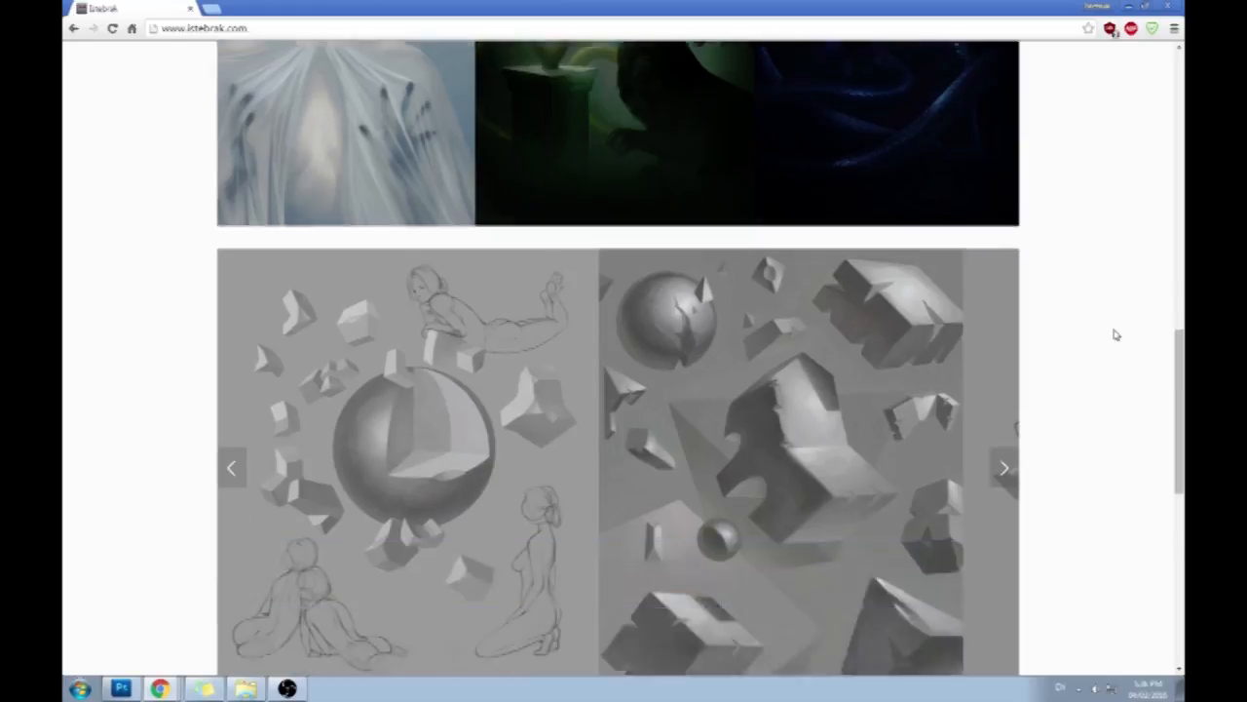
pyautogui.scroll(3, 1114, 335)
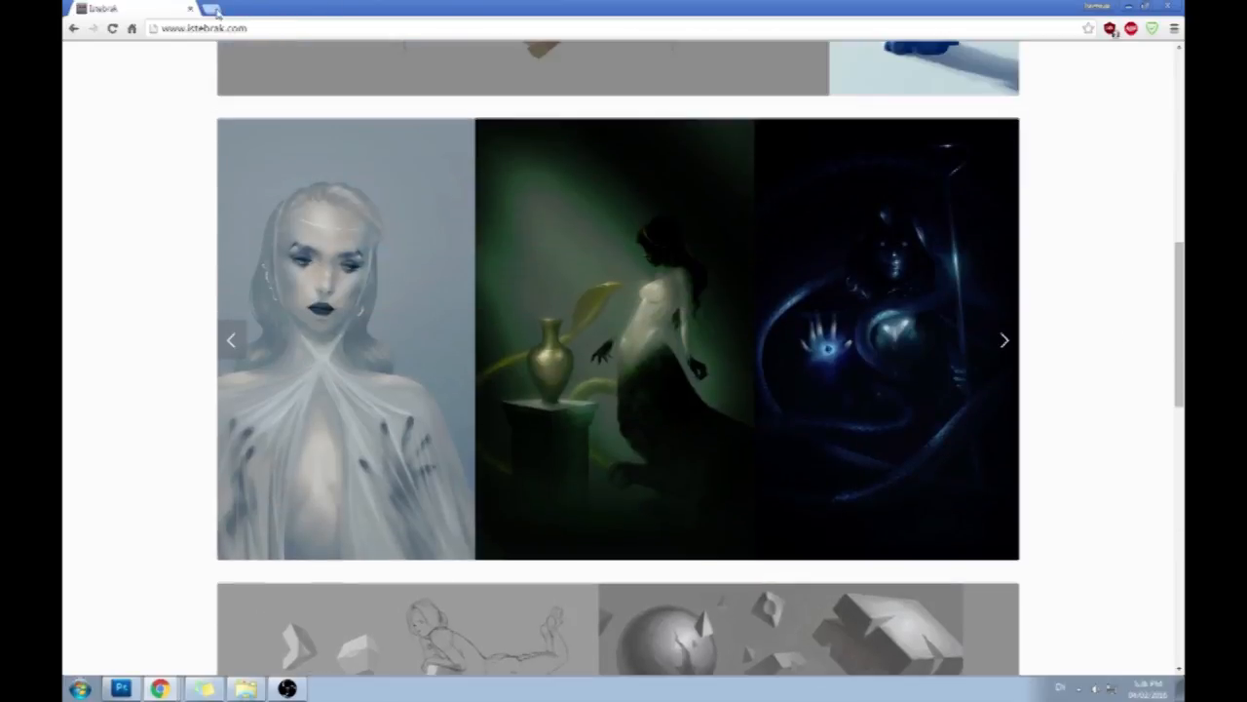
pyautogui.click(211, 9)
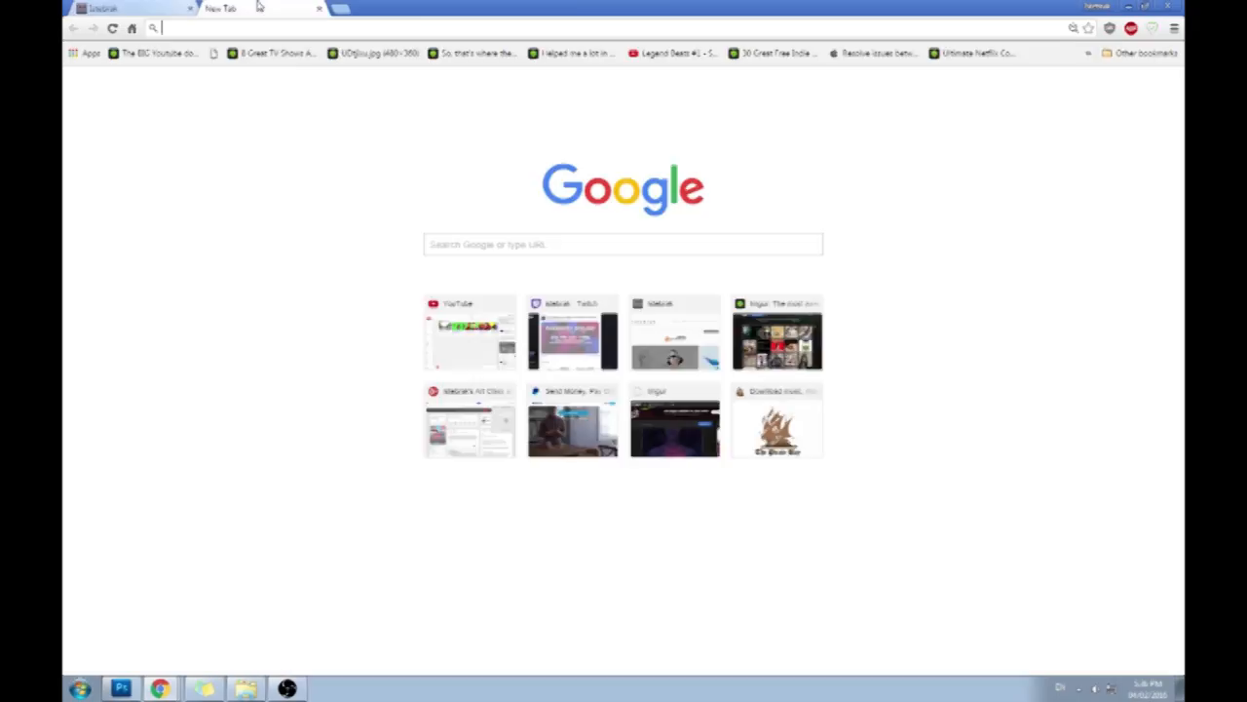
pyautogui.write('www.iste')
pyautogui.press('Down')
pyautogui.press('Down')
pyautogui.press('Return')
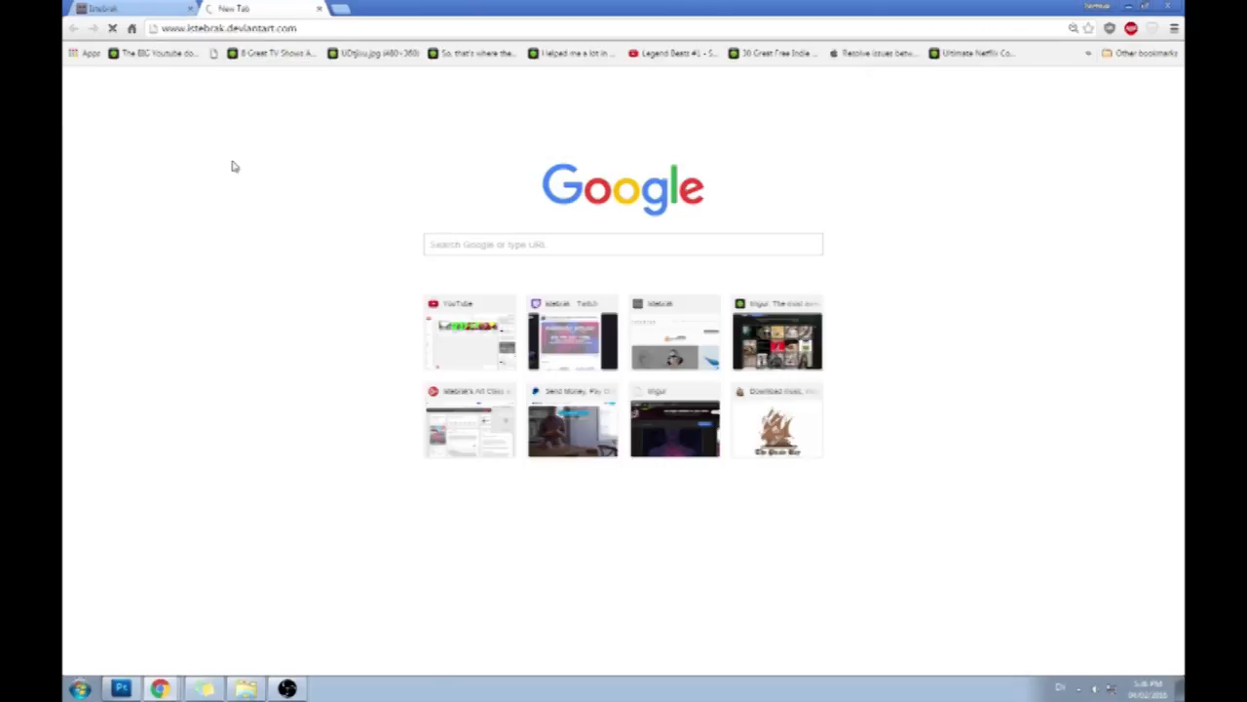
pyautogui.moveTo(270, 7); pyautogui.dragTo(1183, 44)
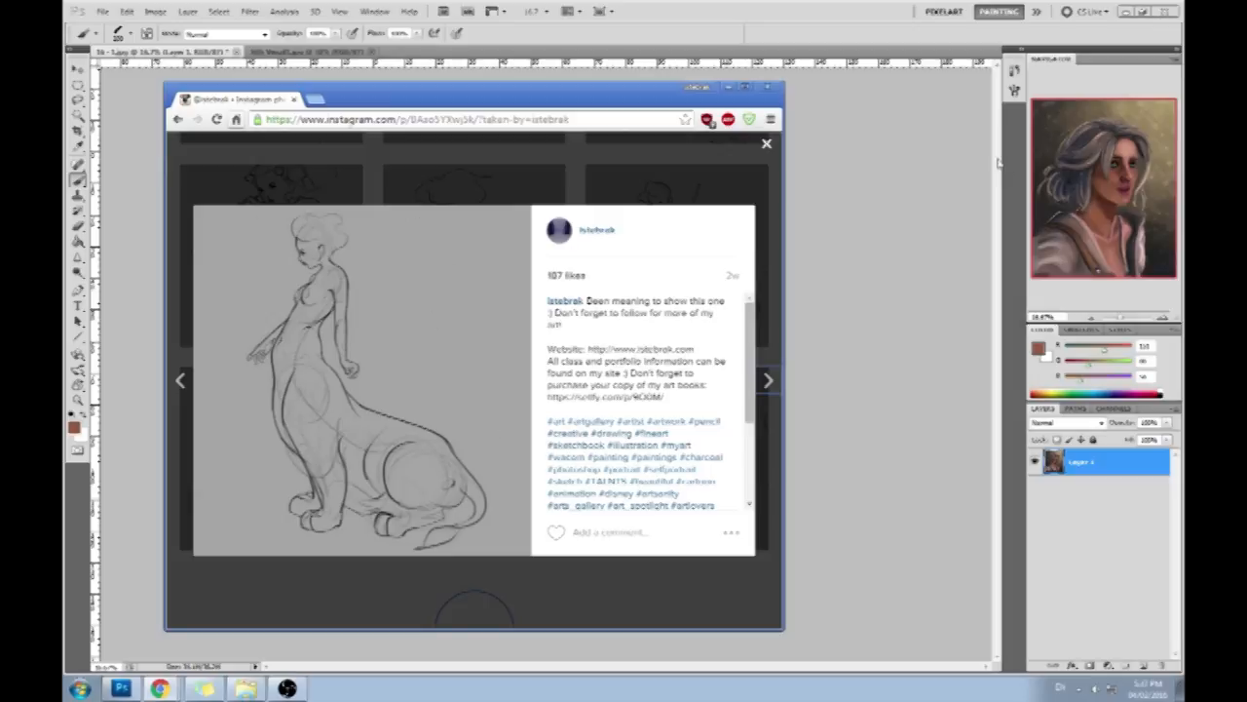
pyautogui.click(931, 134)
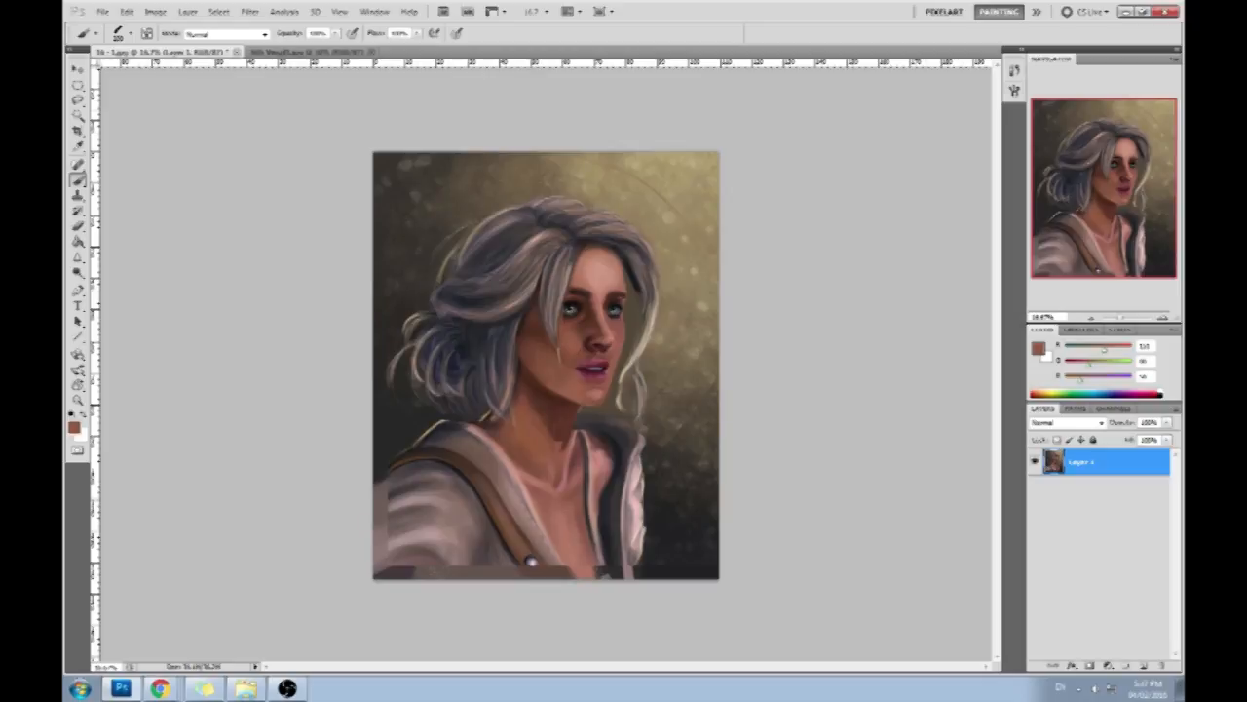
pyautogui.hotkey('alt', 'Tab')
pyautogui.hotkey('alt', 'Tab')
# - Choose a different brush preset and lower its opacity
pyautogui.rightClick(544, 339)
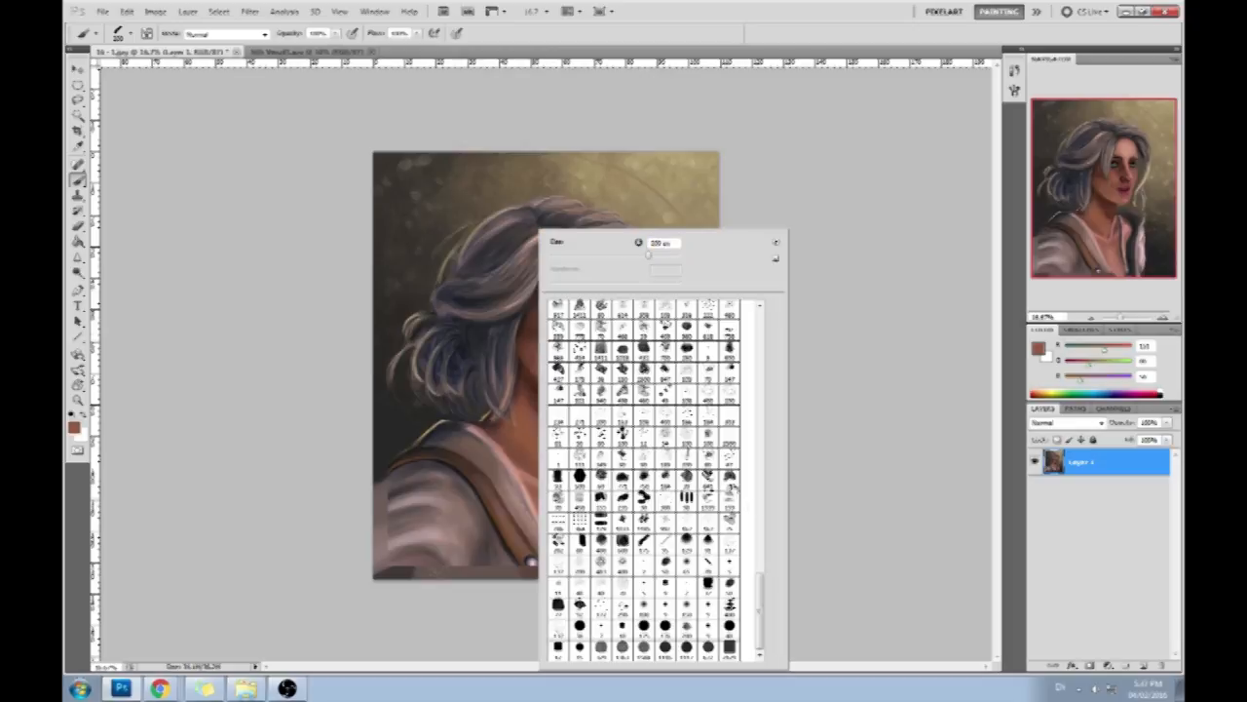
pyautogui.click(690, 568)
pyautogui.click(867, 513)
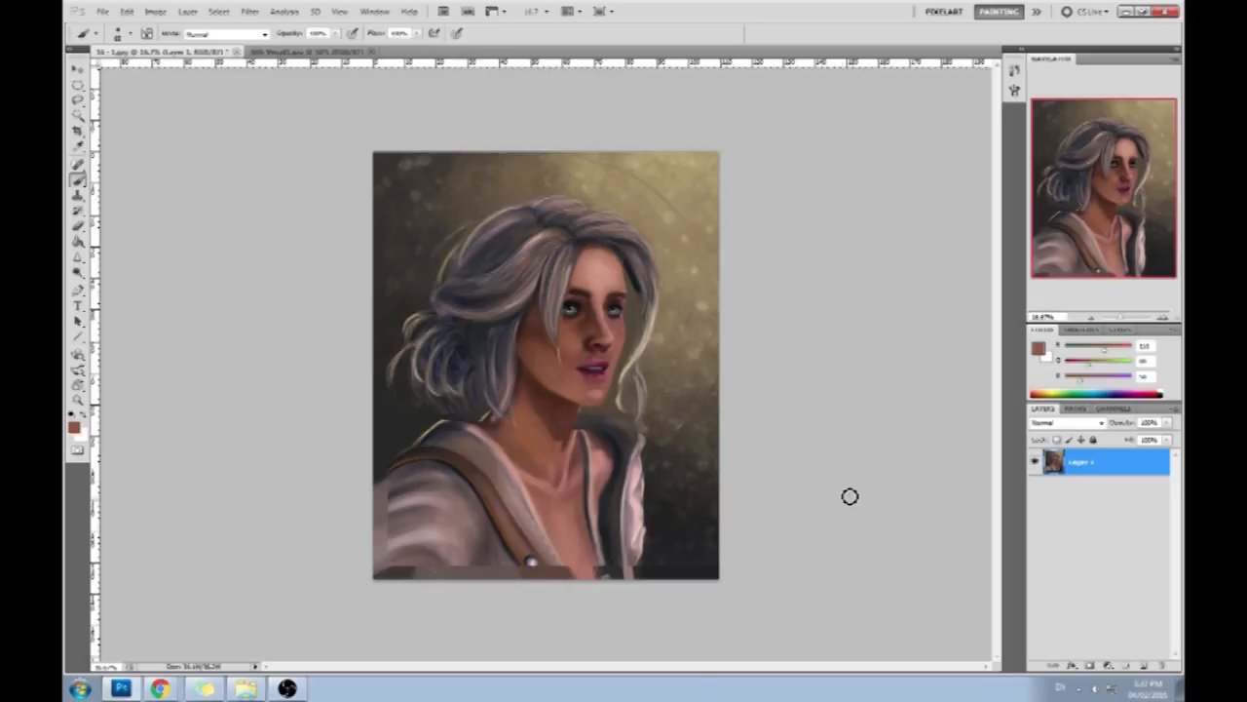
pyautogui.click(335, 36)
pyautogui.moveTo(335, 36); pyautogui.dragTo(310, 51)
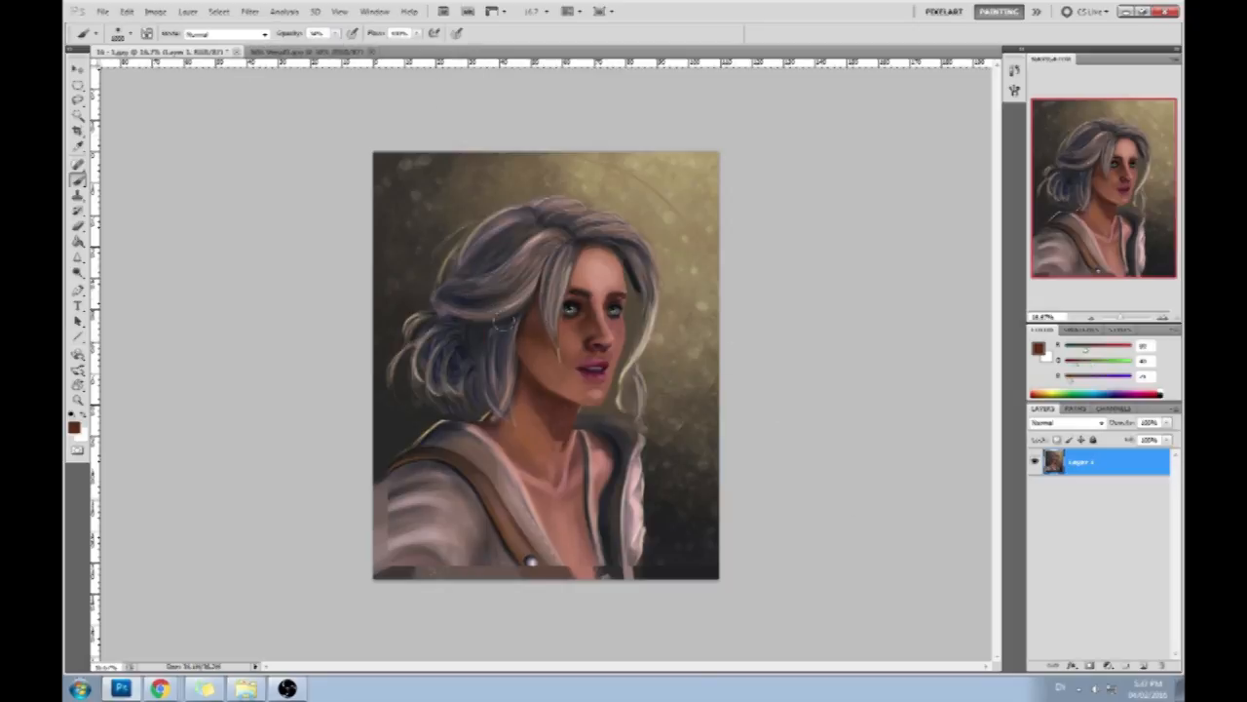
# - Sample the dark skin tones and soften the shading on the cheek beside the hair
pyautogui.moveTo(531, 352); pyautogui.dragTo(563, 380)
pyautogui.keyDown('alt'); pyautogui.click(528, 361); pyautogui.keyUp('alt')
pyautogui.keyDown('alt'); pyautogui.click(541, 354); pyautogui.keyUp('alt')
pyautogui.keyDown('alt'); pyautogui.click(524, 331); pyautogui.keyUp('alt')
pyautogui.keyDown('alt'); pyautogui.click(516, 344); pyautogui.keyUp('alt')
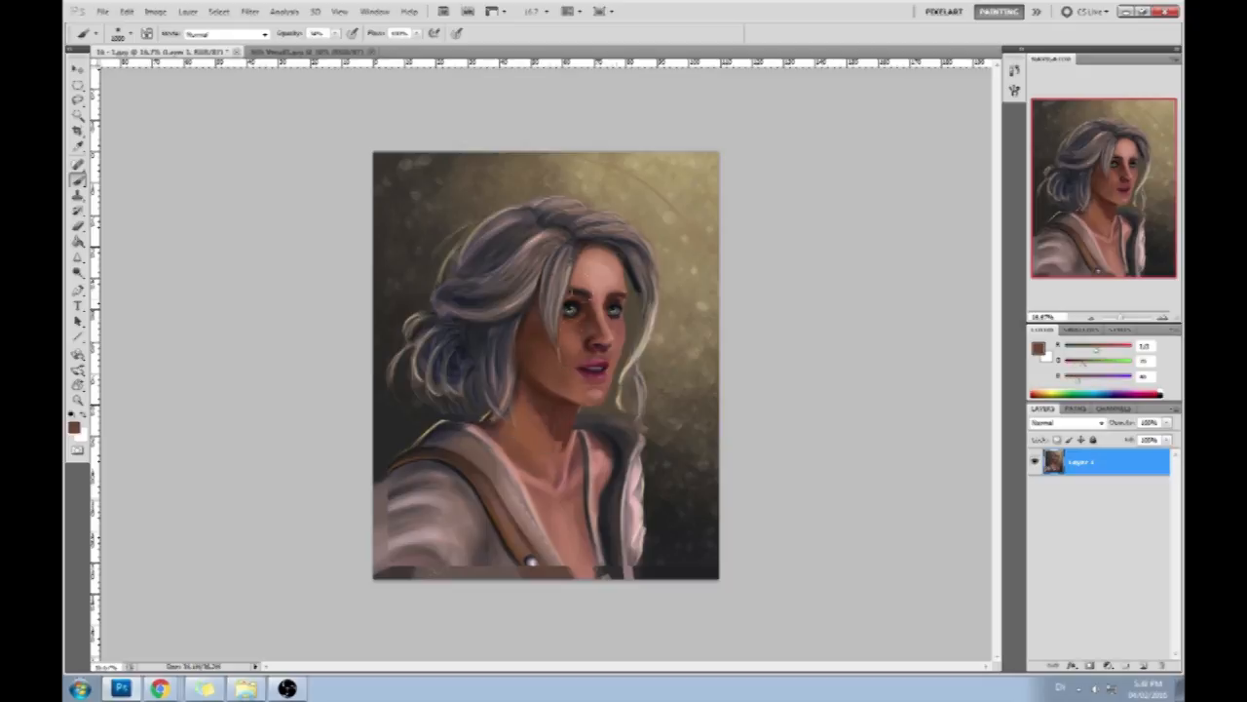
# - Reduce the brush opacity further, glaze the shadowed cheek with a dark neck tone, and sample the light forehead colour
pyautogui.click(335, 34)
pyautogui.moveTo(334, 48); pyautogui.dragTo(323, 48)
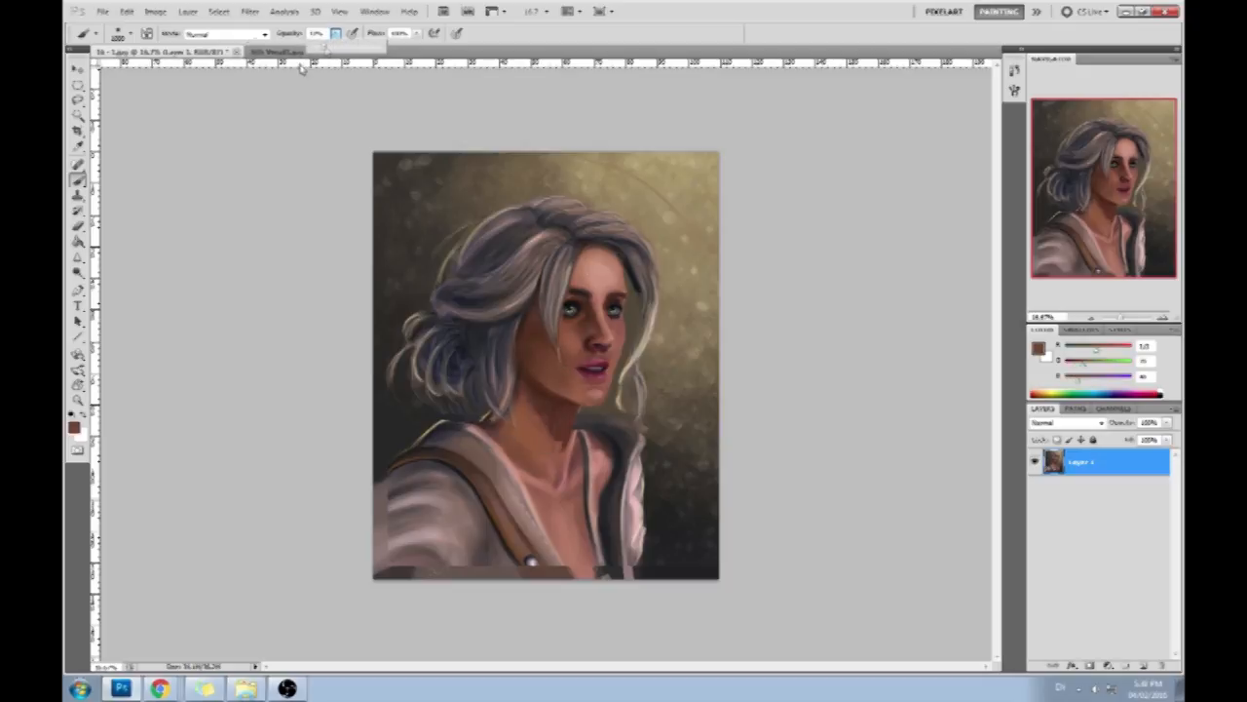
pyautogui.click(444, 74)
pyautogui.keyDown('alt'); pyautogui.click(572, 396); pyautogui.keyUp('alt')
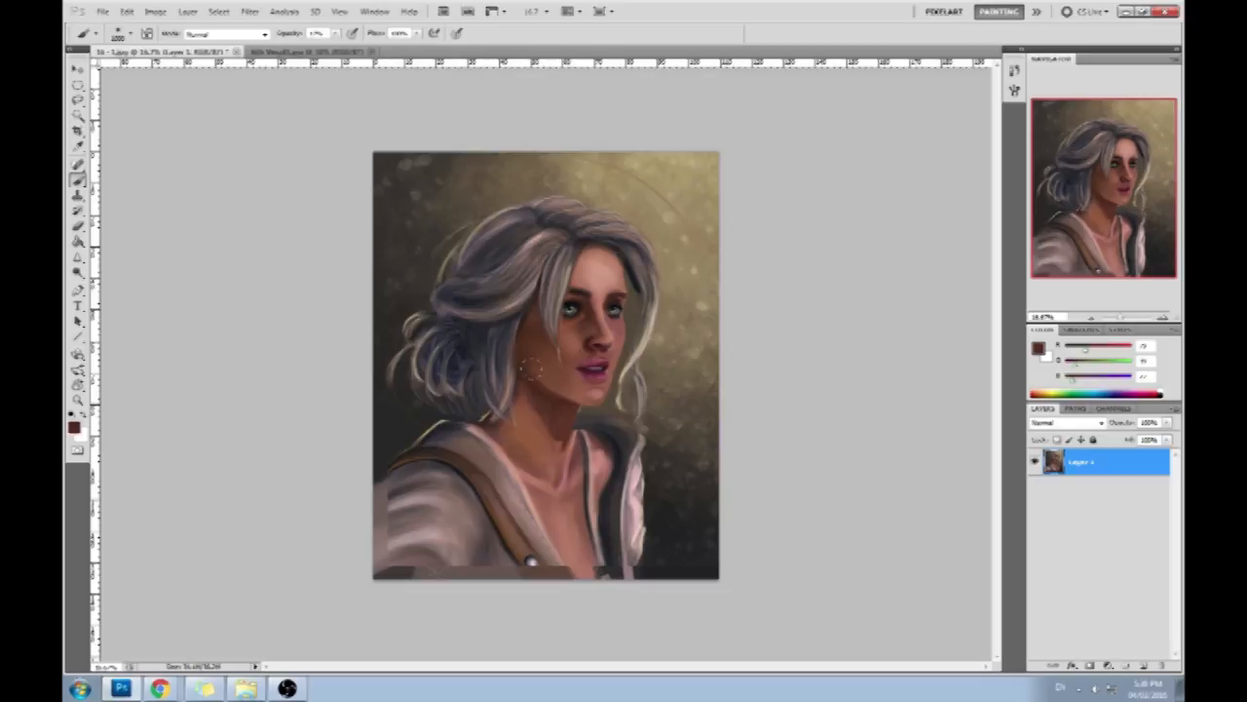
pyautogui.keyDown('alt'); pyautogui.click(596, 283); pyautogui.keyUp('alt')
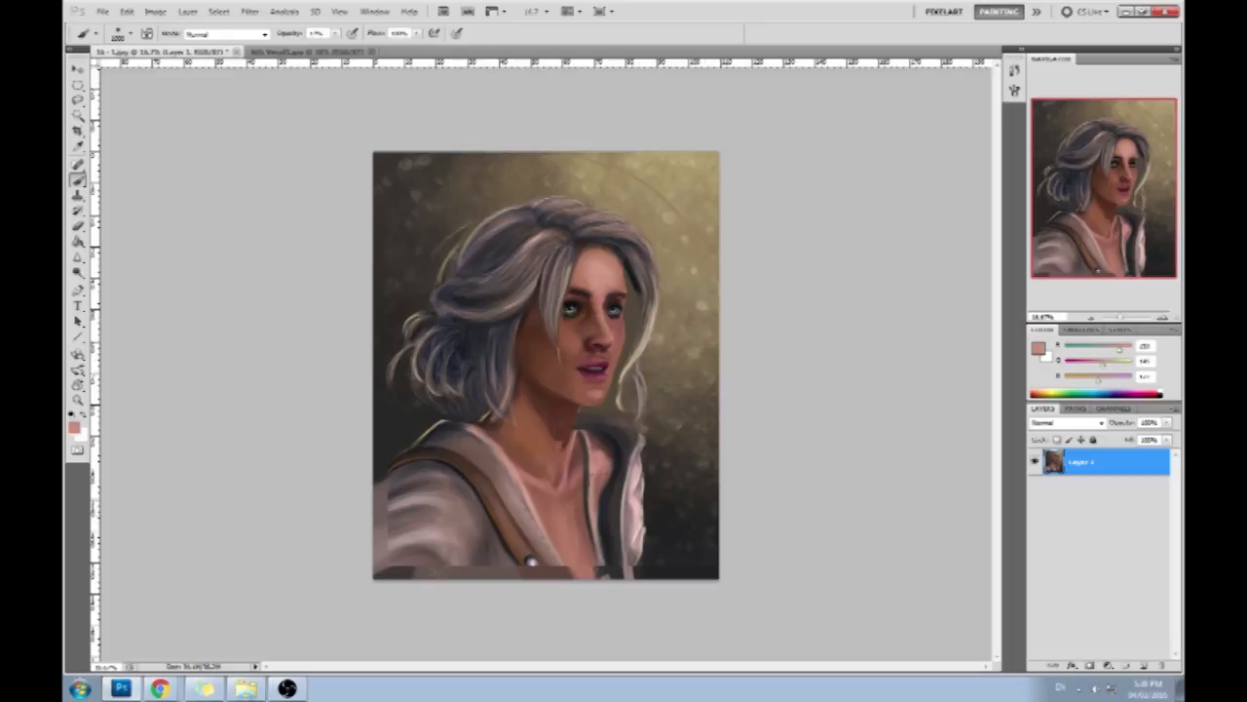
# - Add a new layer above the painting, fill it with neutral gray (RGB 131), and set its blend mode to Color
pyautogui.click(1144, 665)
pyautogui.click(1040, 348)
pyautogui.click(748, 369)
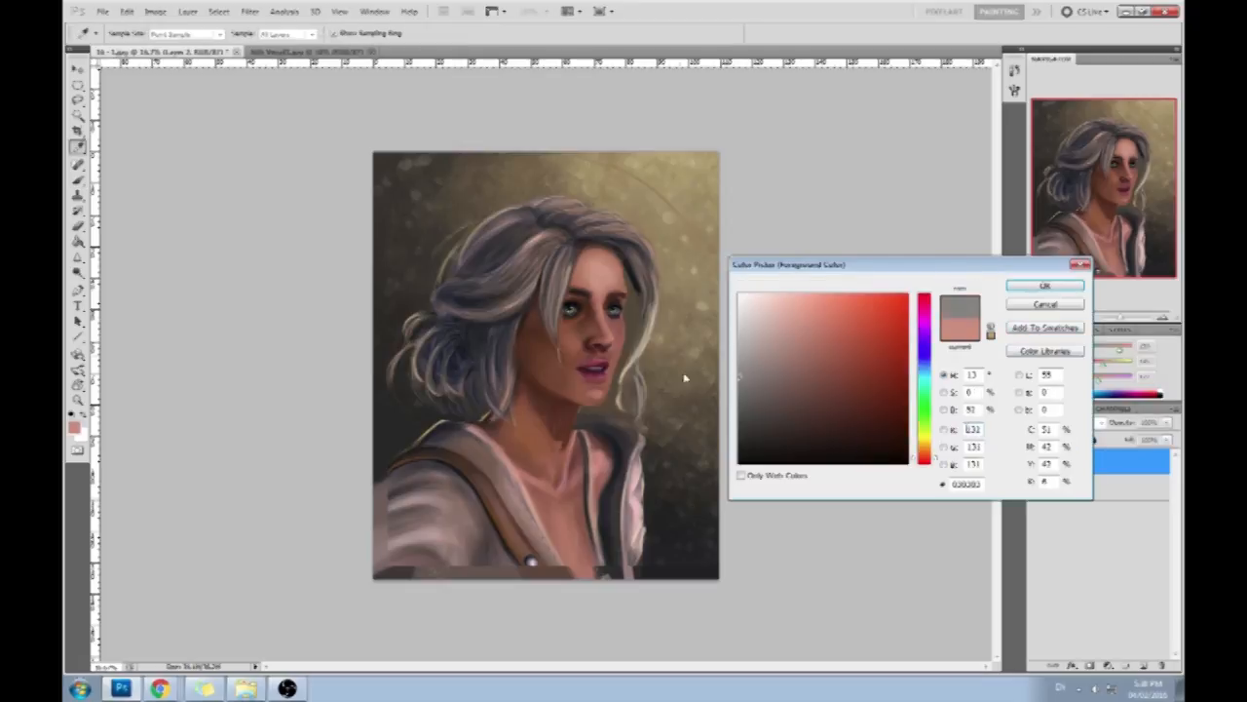
pyautogui.click(1043, 282)
pyautogui.press('g')
pyautogui.click(680, 325)
pyautogui.click(1072, 425)
pyautogui.click(1067, 409)
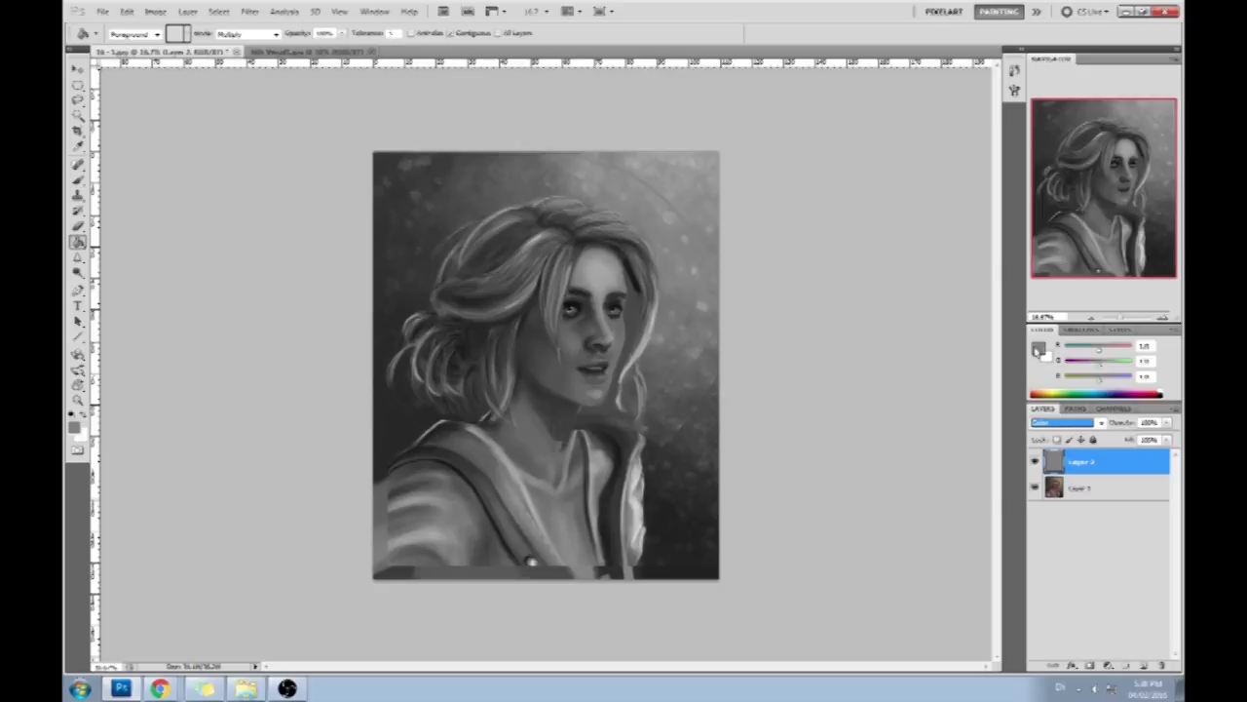
# - Inspect the gray values of the eyes and surrounding skin with the Color Picker, and cancel it
pyautogui.click(1039, 348)
pyautogui.click(578, 341)
pyautogui.click(593, 317)
pyautogui.click(627, 322)
pyautogui.click(626, 326)
pyautogui.moveTo(746, 359)
pyautogui.mouseDown()
pyautogui.moveTo(729, 333)
pyautogui.moveTo(713, 346)
pyautogui.moveTo(703, 303)
pyautogui.moveTo(628, 283)
pyautogui.moveTo(582, 324)
pyautogui.mouseUp()
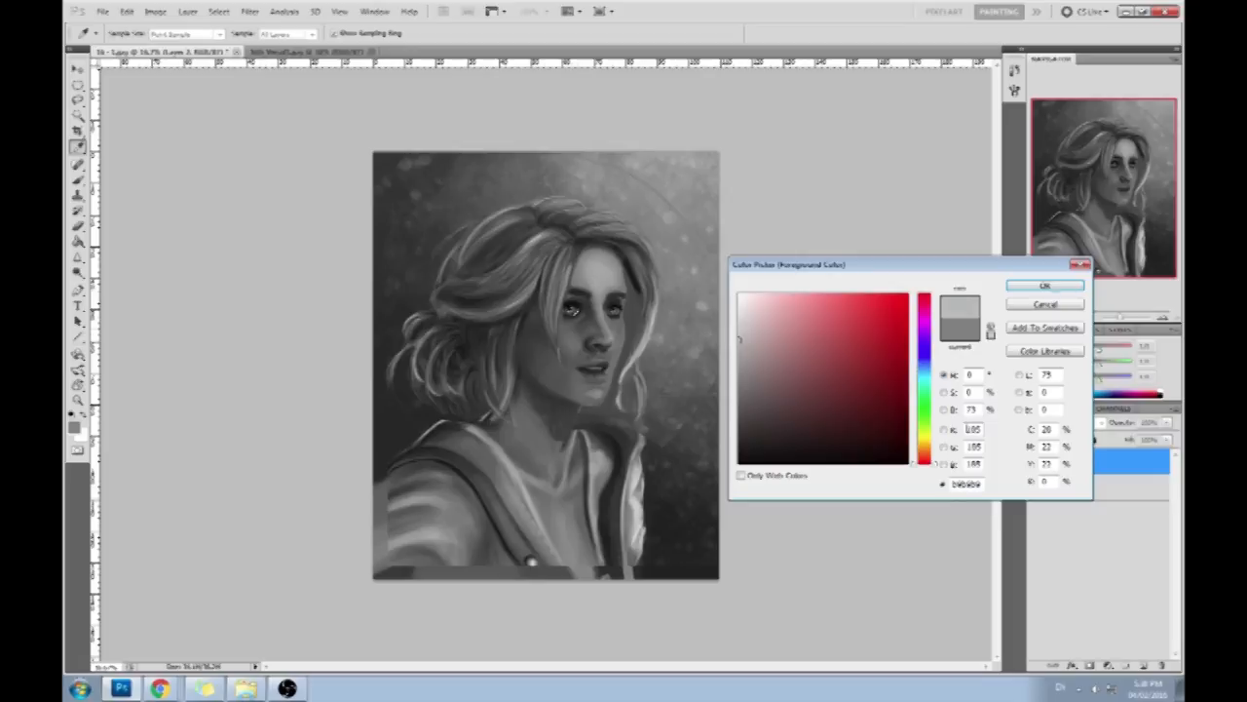
pyautogui.click(1046, 306)
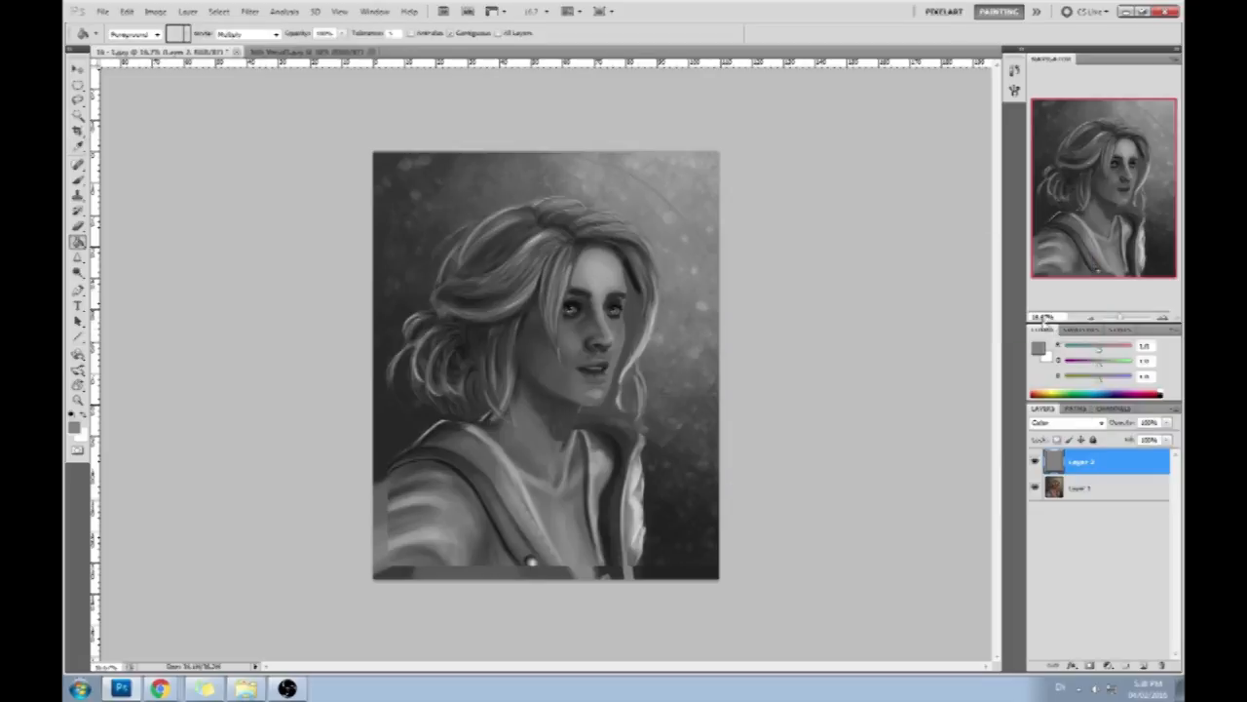
# - Toggle the gray layer off and on to compare colour with grayscale, and select the painting layer
pyautogui.click(1035, 461)
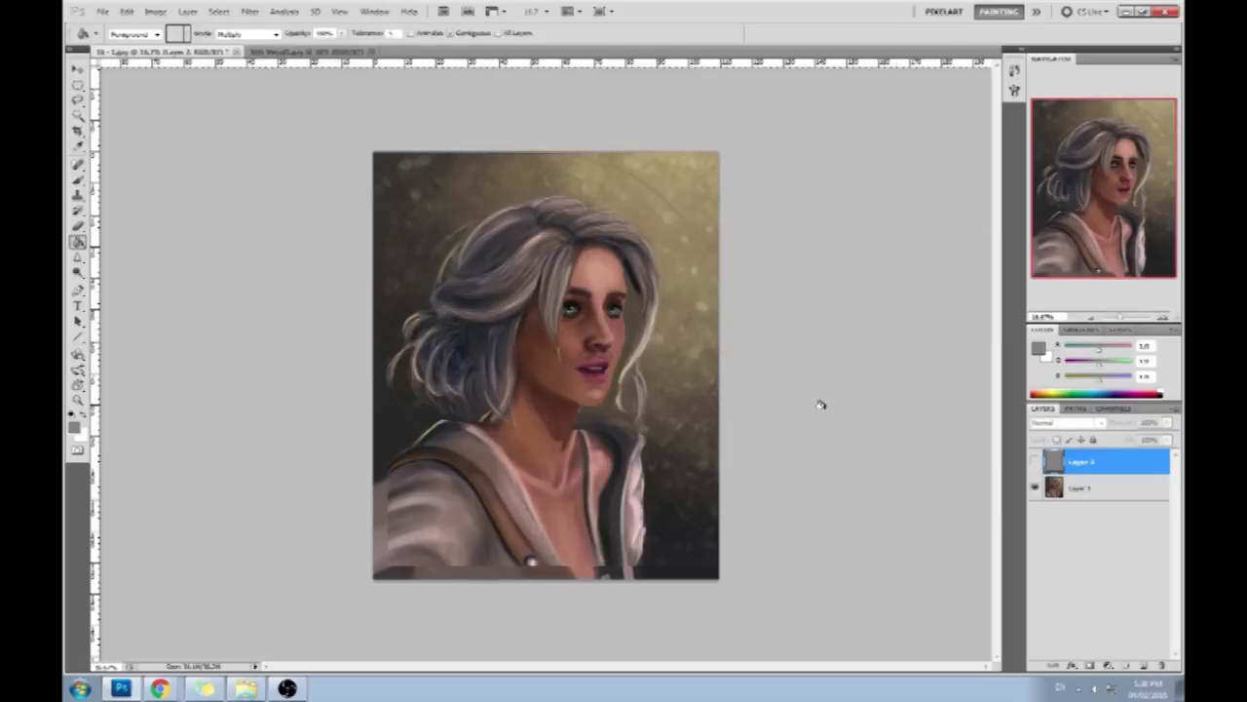
pyautogui.click(1102, 490)
pyautogui.click(1034, 462)
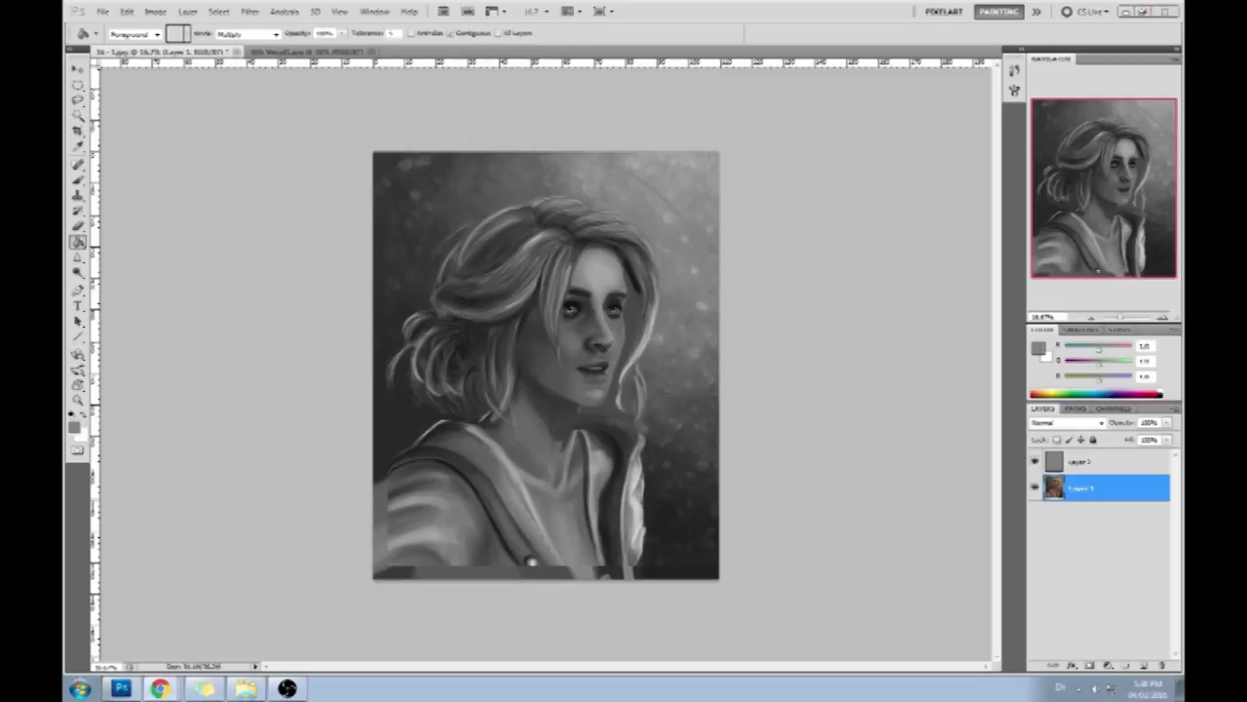
# - In the browser, search Google Images for "orange fake tan" and open the picture of the woman with flowers in her hair
pyautogui.moveTo(1184, 27); pyautogui.dragTo(690, 74)
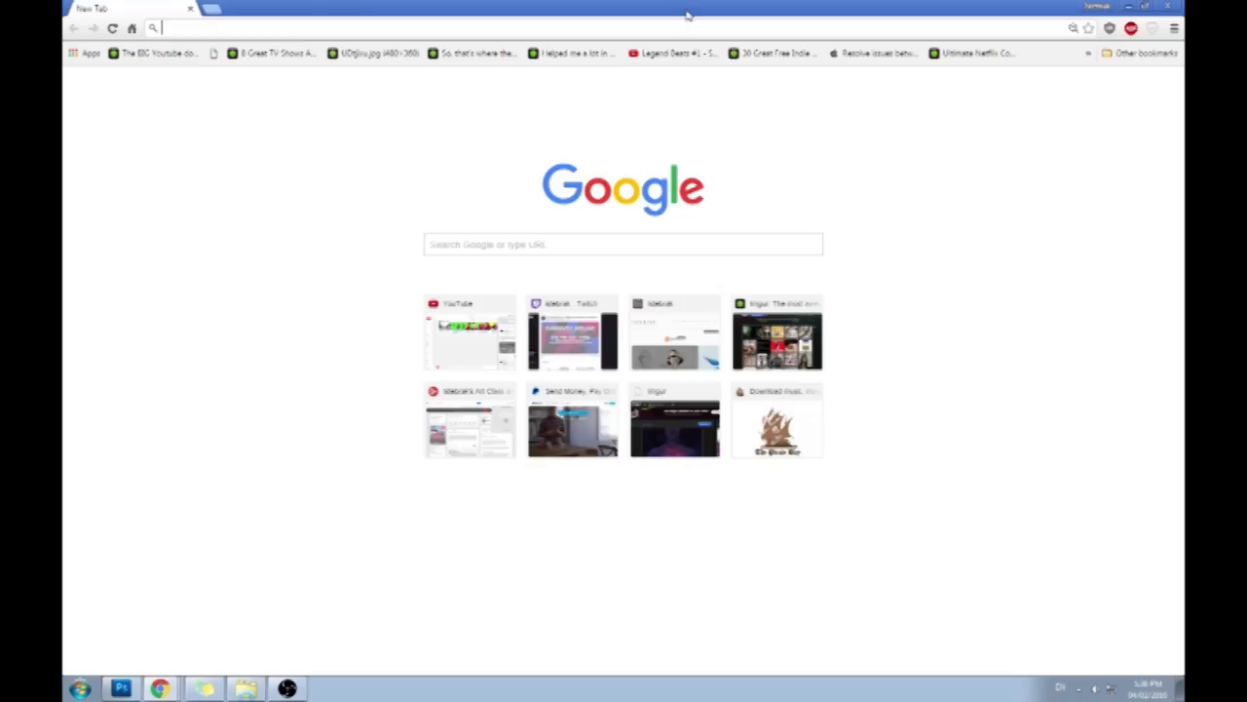
pyautogui.write('orange fake tan')
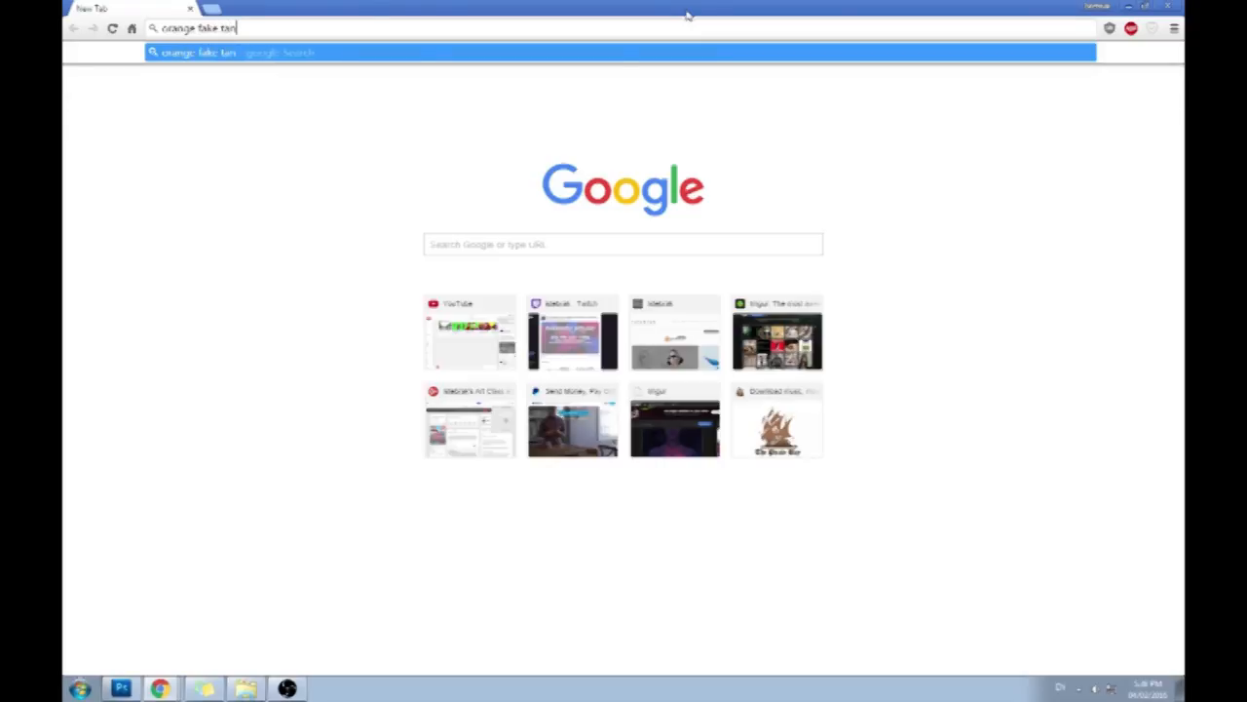
pyautogui.press('Return')
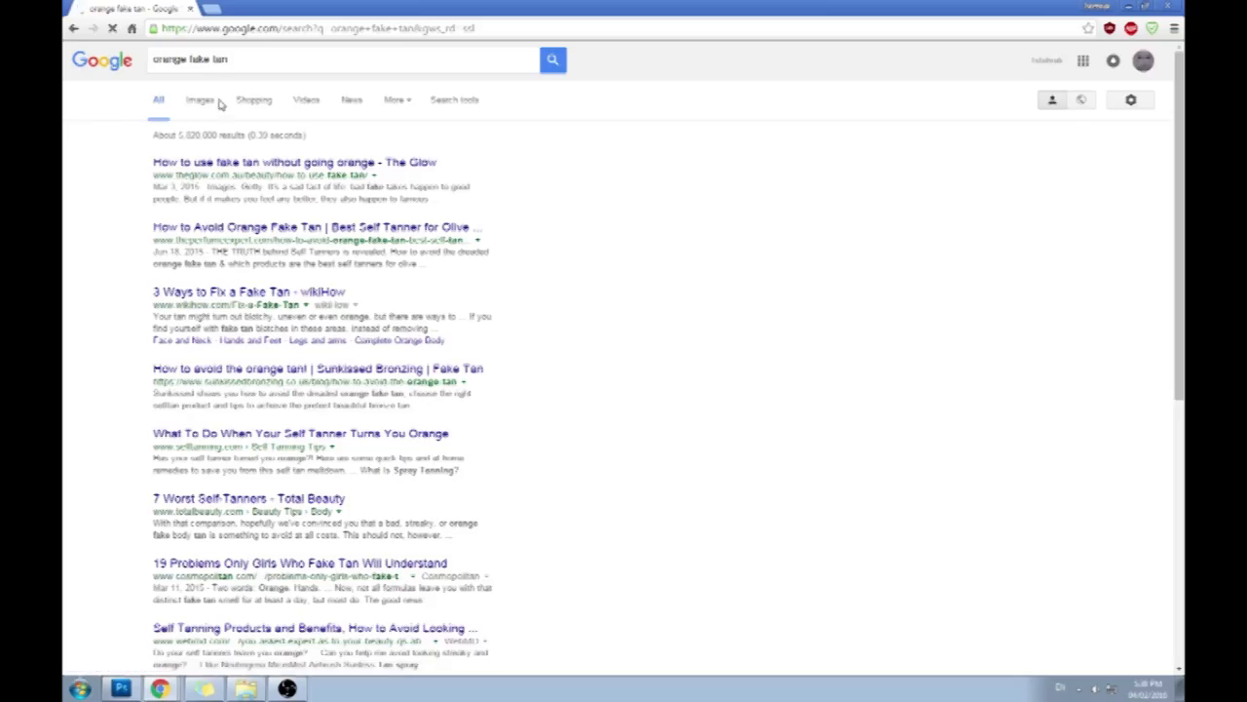
pyautogui.click(207, 107)
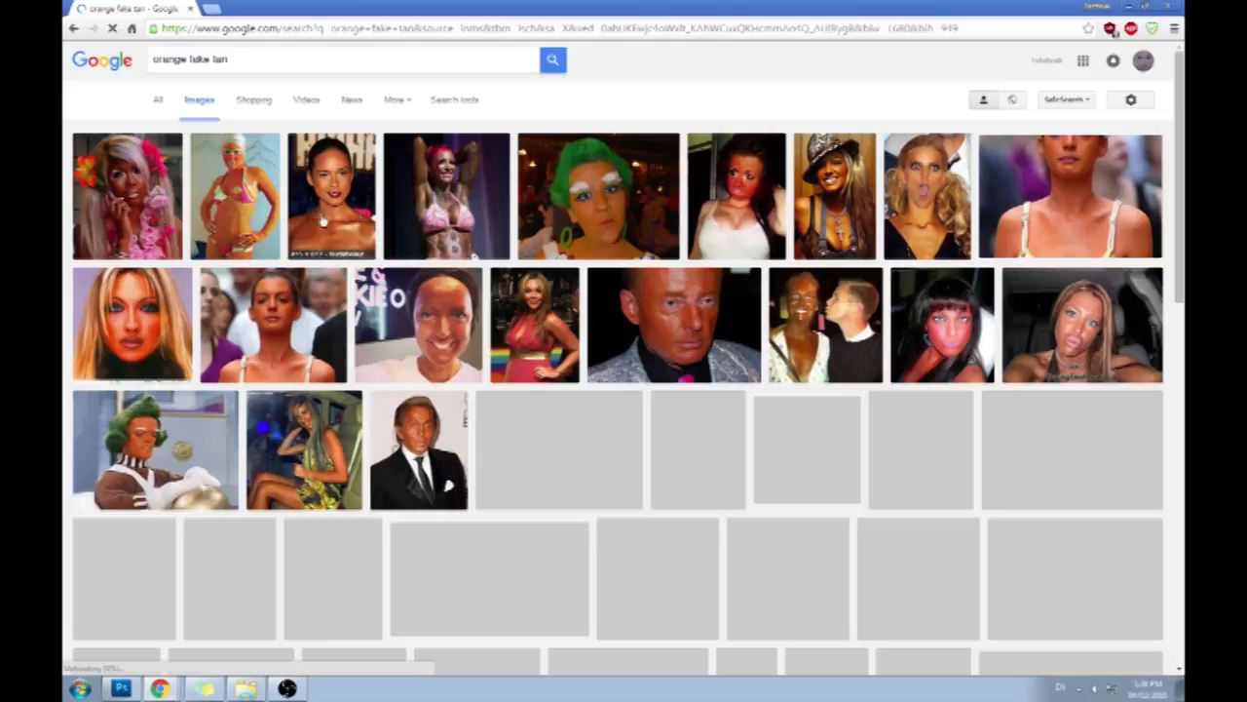
pyautogui.click(175, 181)
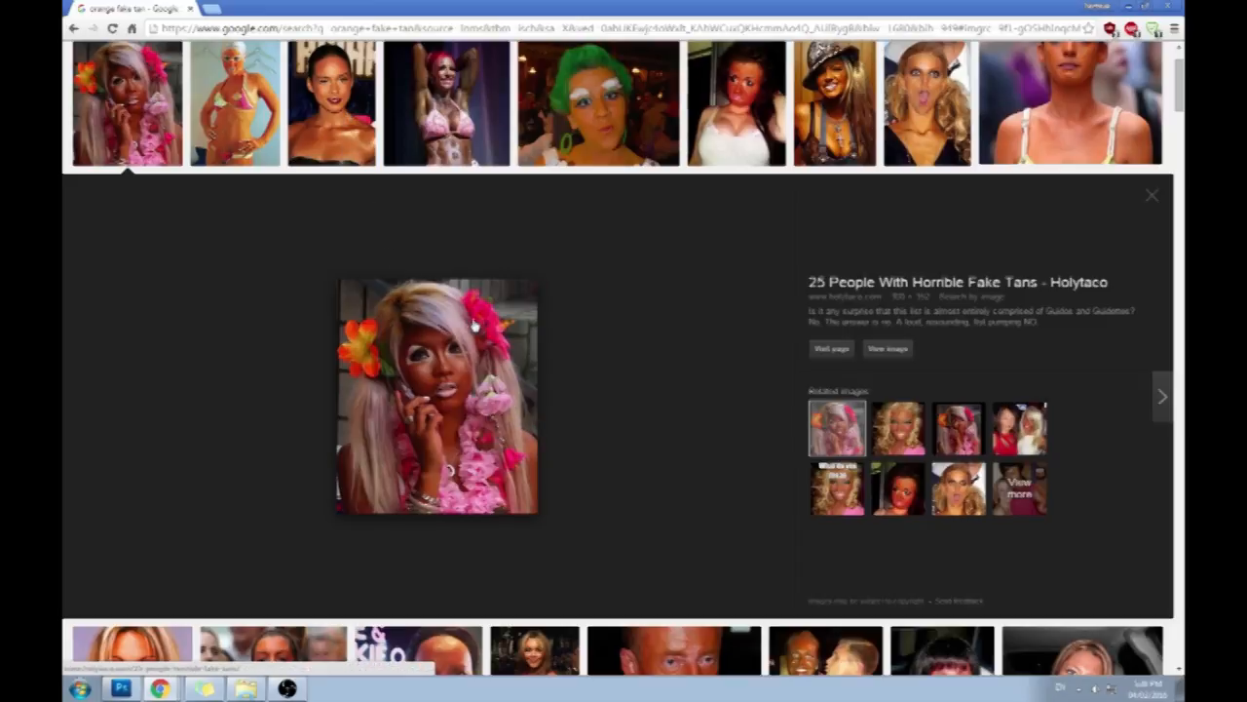
# - Look over the fake-tan image results as a skin colour reference, and close the browser window
pyautogui.moveTo(1181, 95); pyautogui.dragTo(1181, 84)
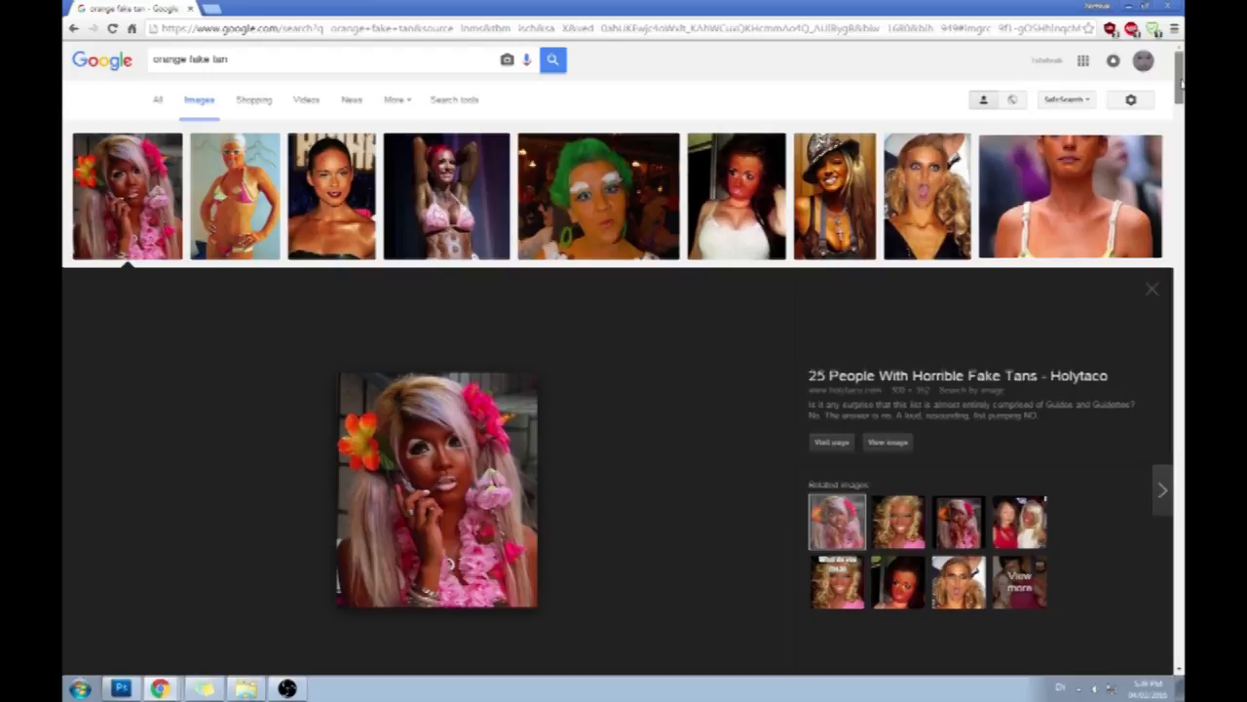
pyautogui.moveTo(1182, 85); pyautogui.dragTo(1181, 106)
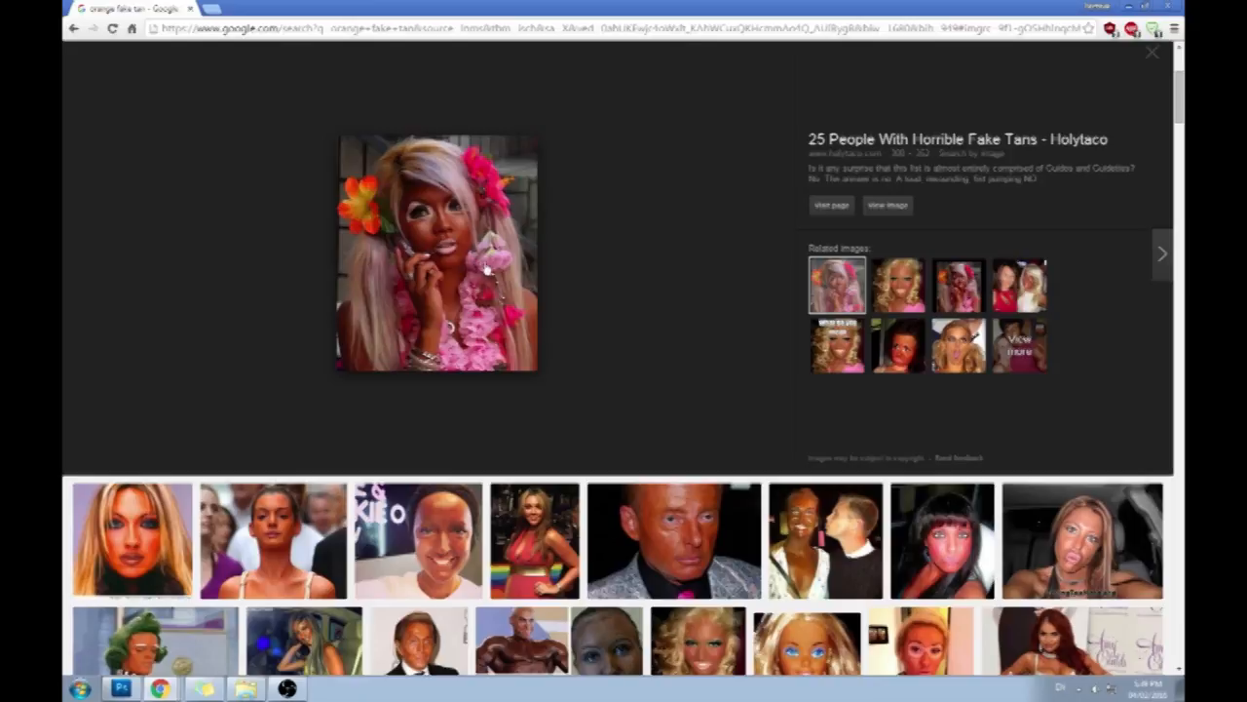
pyautogui.moveTo(658, 8); pyautogui.dragTo(669, 44)
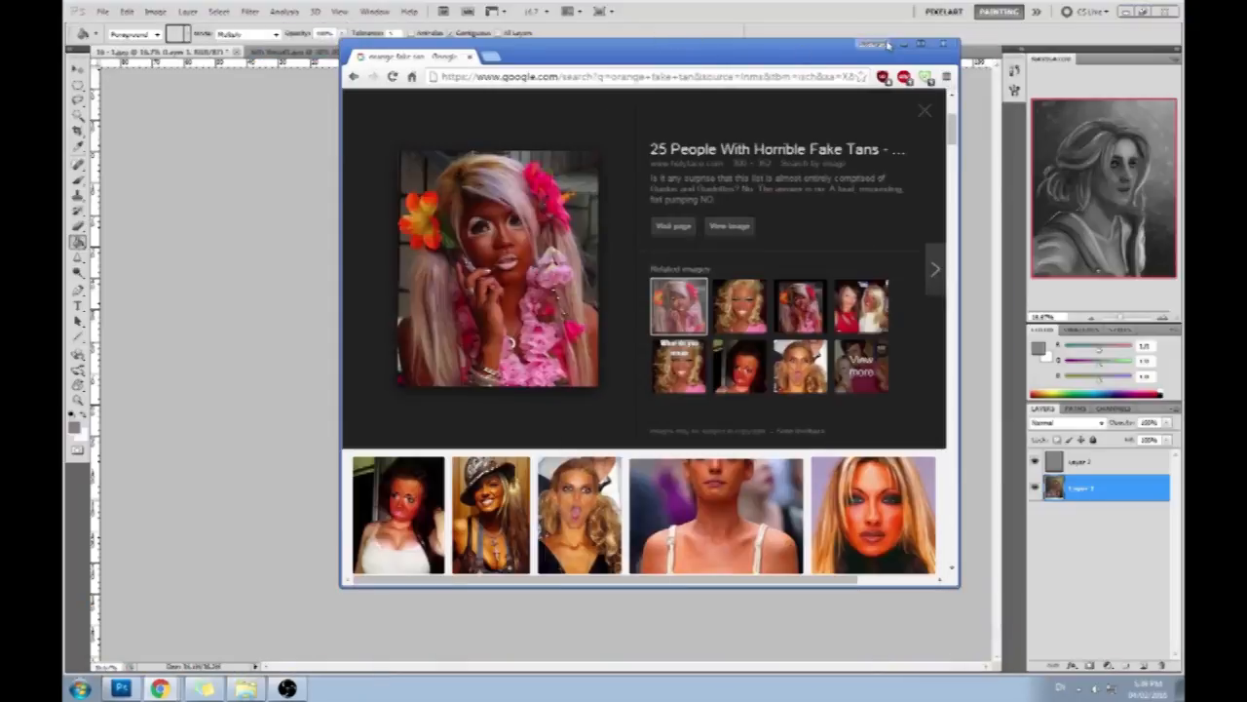
pyautogui.click(942, 46)
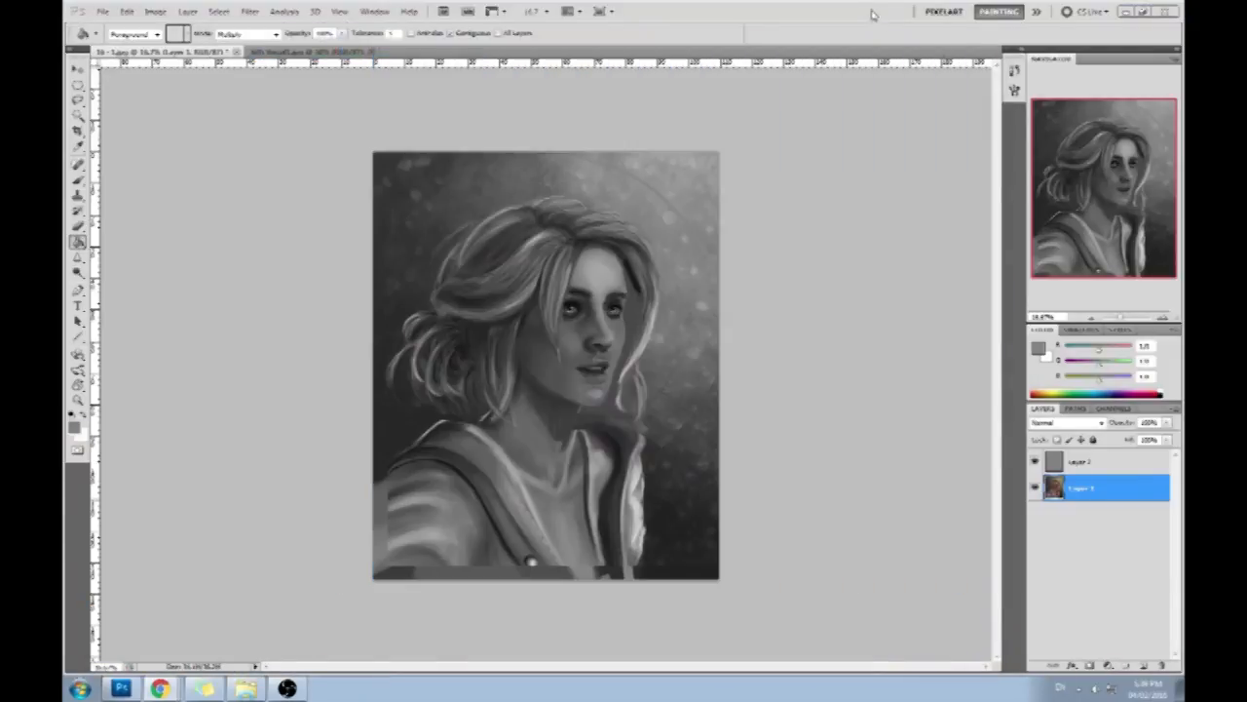
# - Hide the gray layer to view the painting in colour, inspect a light gray in the Color Picker, and show the layer again
pyautogui.click(1084, 464)
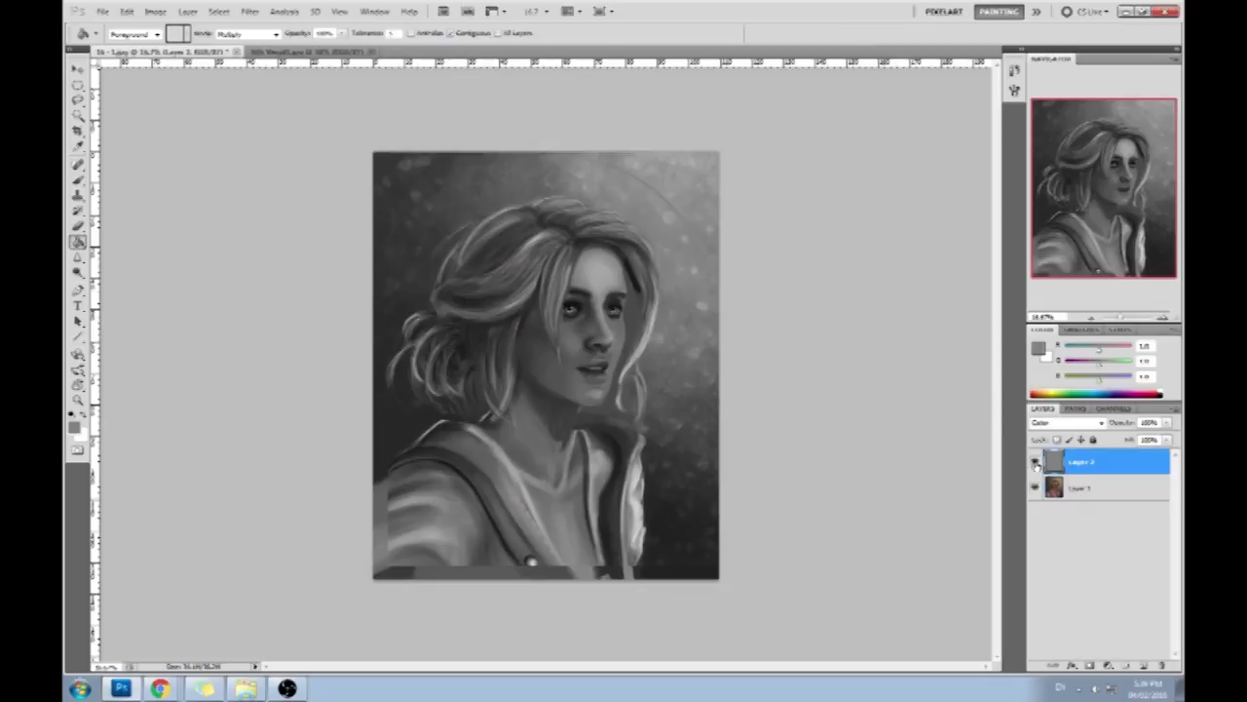
pyautogui.click(1035, 464)
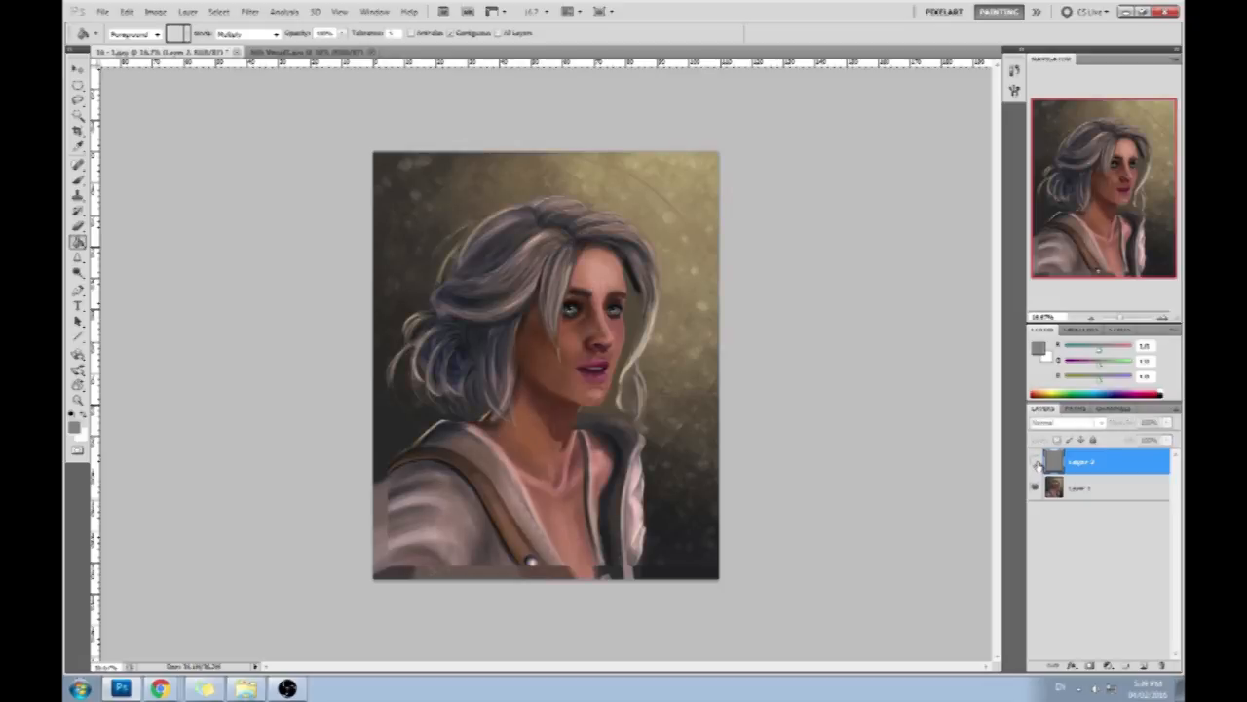
pyautogui.click(1040, 348)
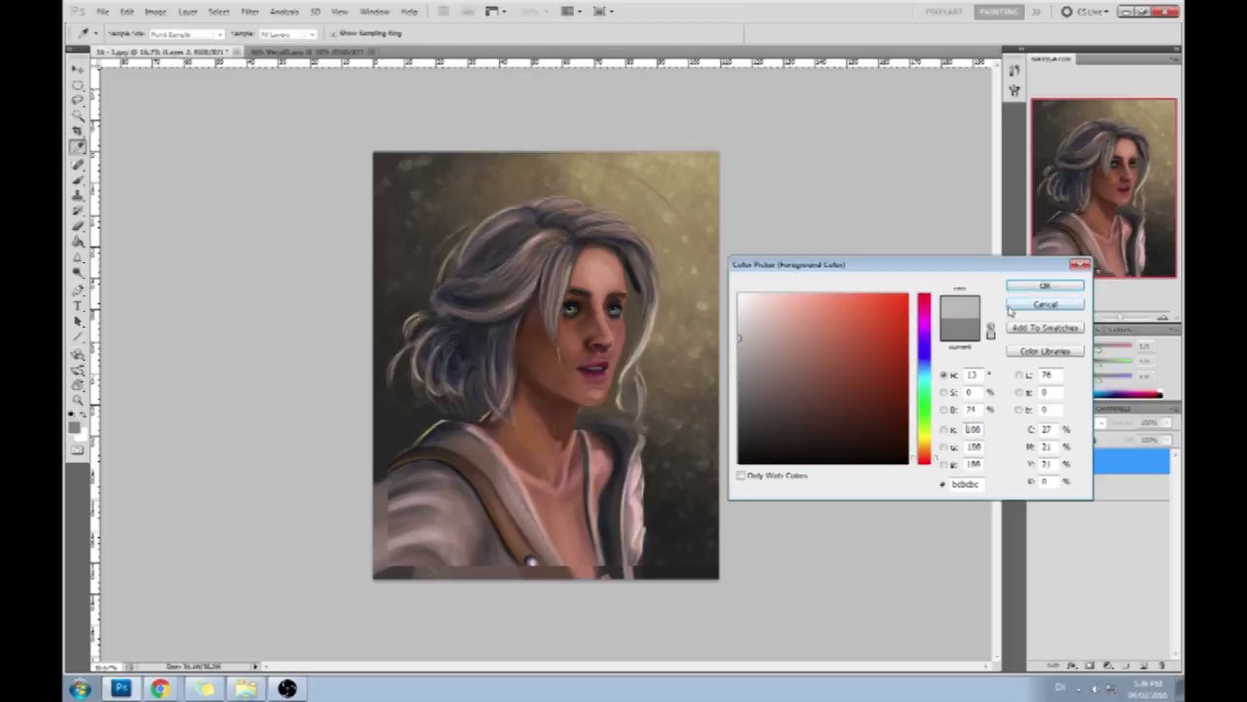
pyautogui.click(1044, 286)
pyautogui.click(1035, 464)
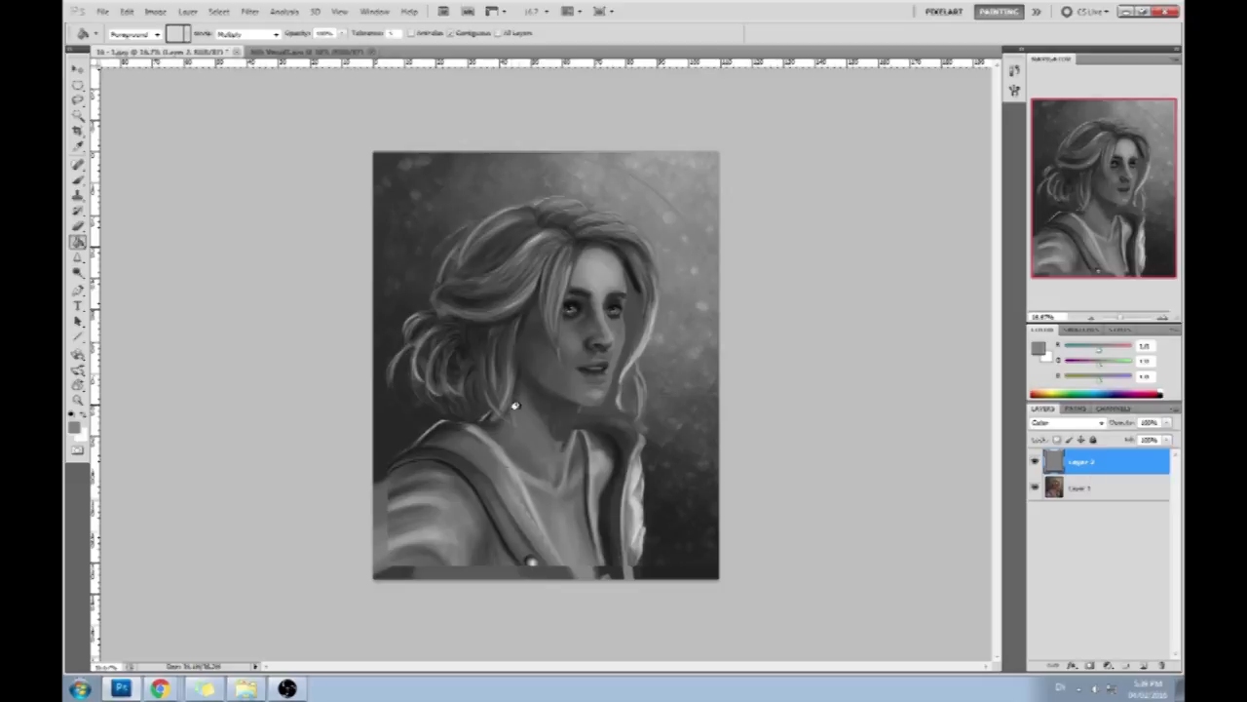
# - Delete the gray layer above the painting and flatten the image
pyautogui.press('b')
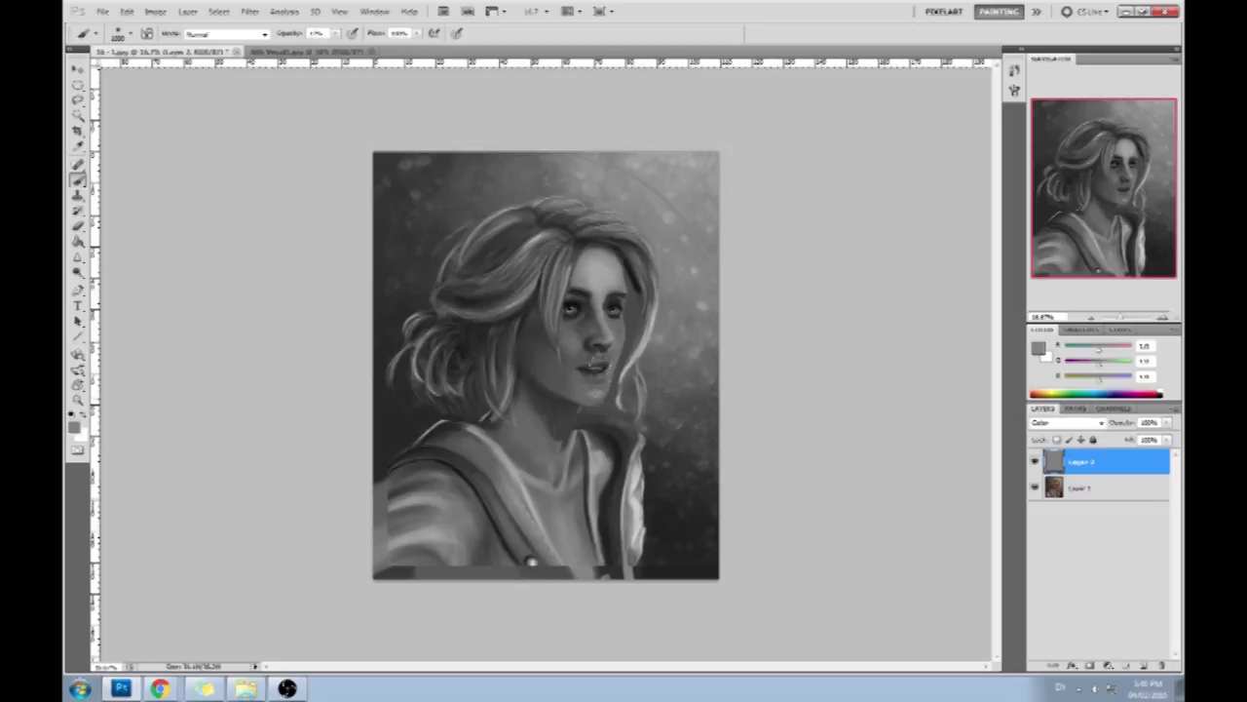
pyautogui.click(1035, 462)
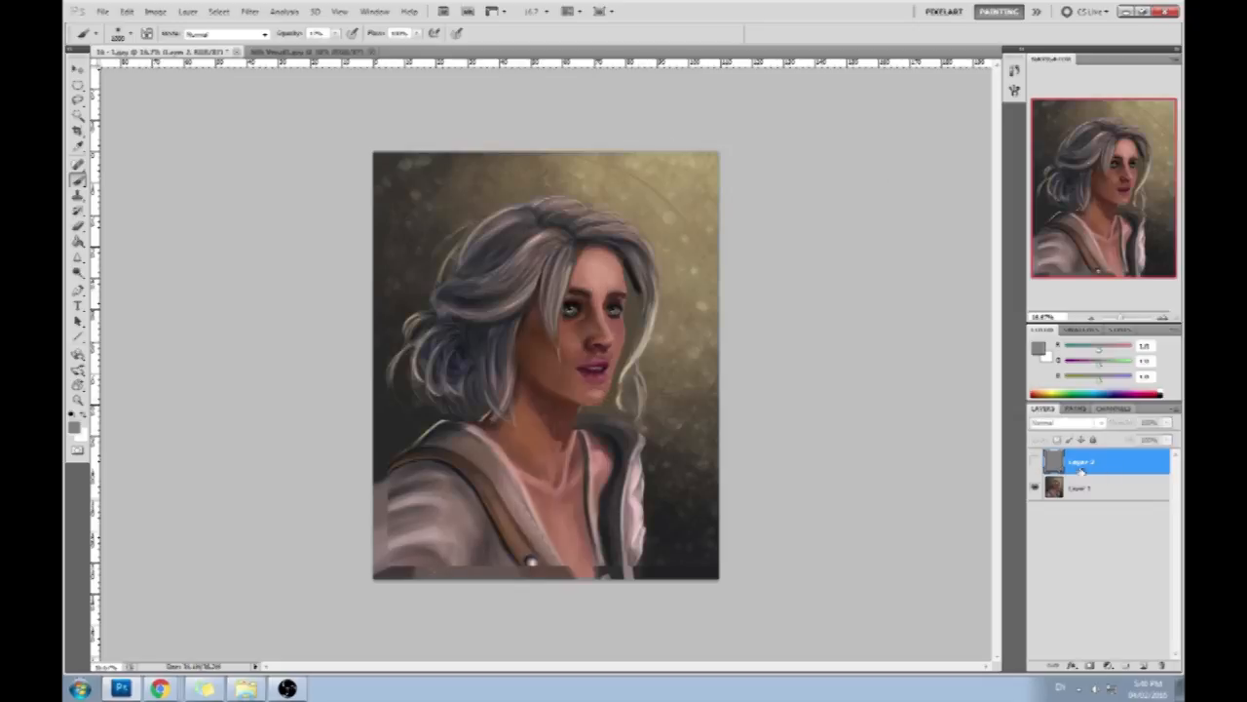
pyautogui.click(1162, 665)
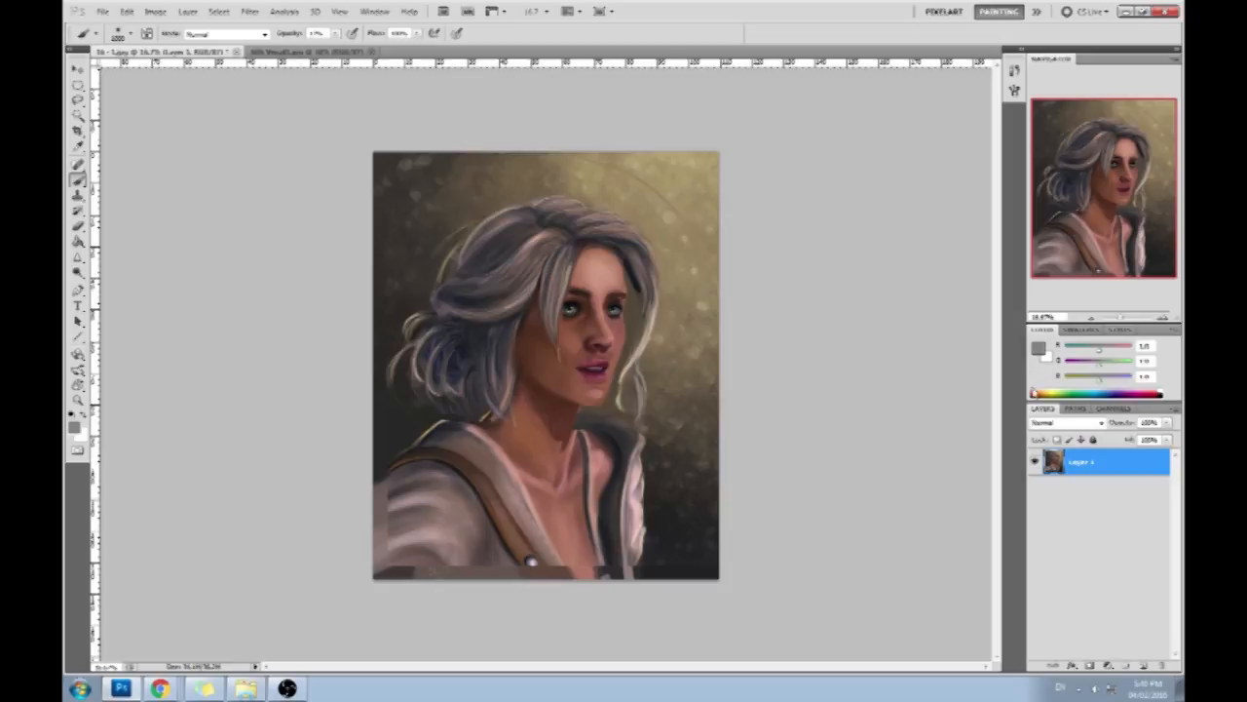
pyautogui.rightClick(1095, 464)
pyautogui.click(1084, 449)
# - Copy the whole corrected painting, revert the document to its opening history state, and paste the copy as a new layer
pyautogui.hotkey('ctrl', 'a')
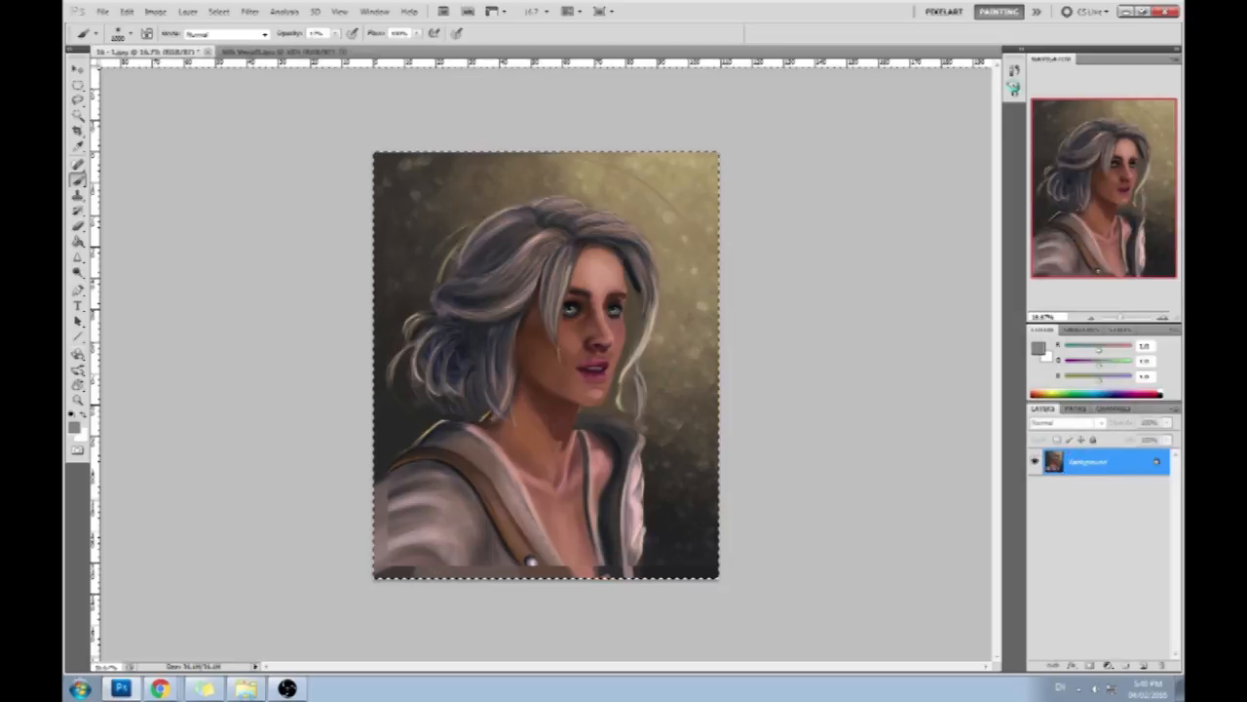
pyautogui.click(1014, 70)
pyautogui.moveTo(996, 423); pyautogui.dragTo(998, 86)
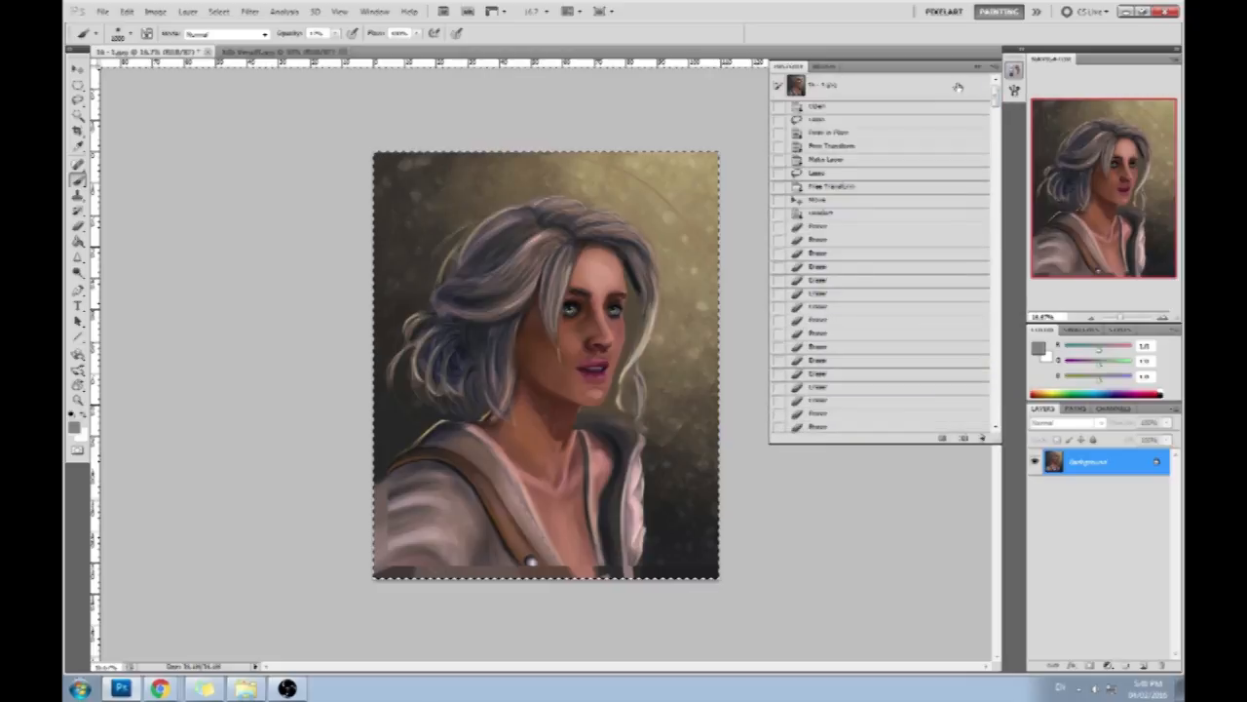
pyautogui.click(955, 90)
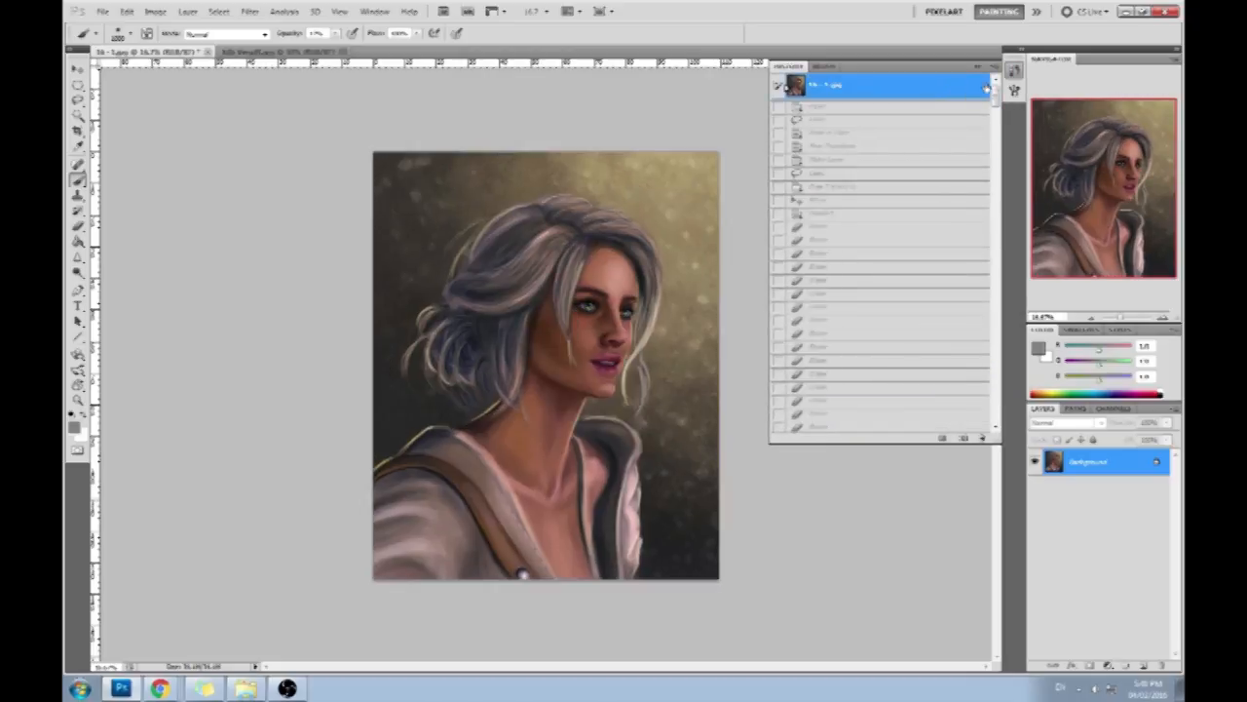
pyautogui.click(980, 66)
pyautogui.hotkey('ctrl', 'v')
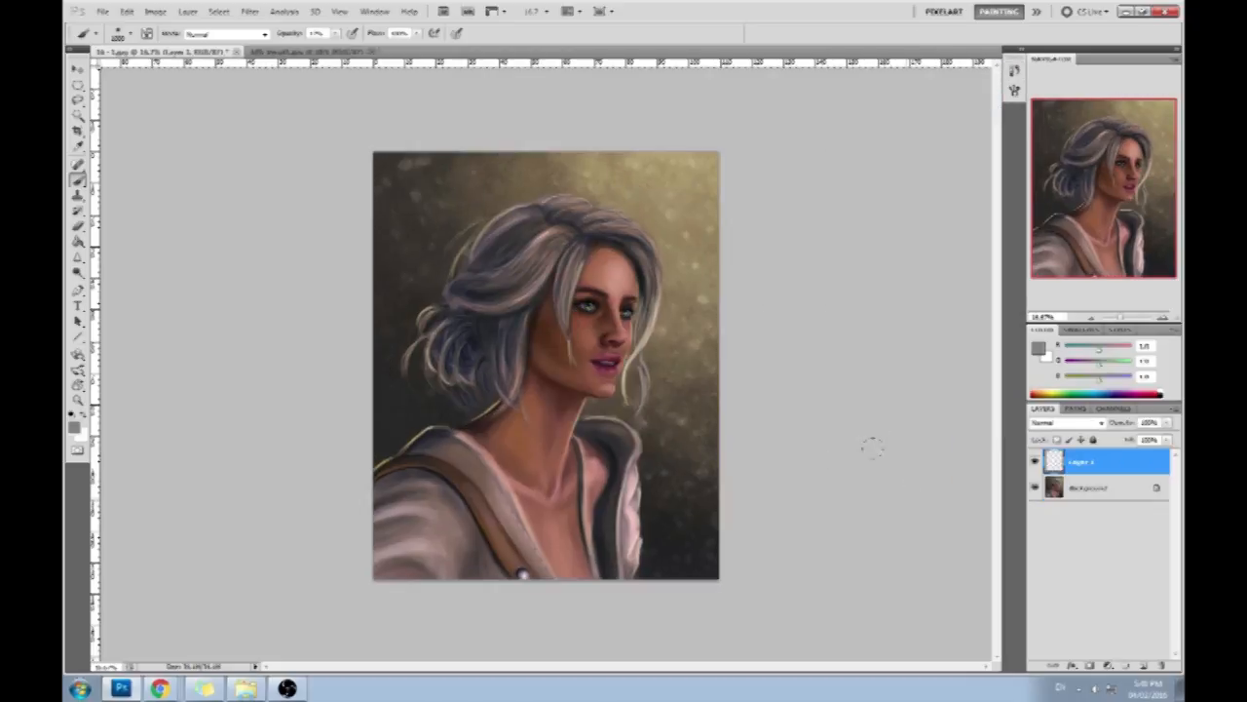
# - Toggle the pasted layer's visibility to compare the corrected portrait with the original, and leave it hidden
pyautogui.click(1035, 462)
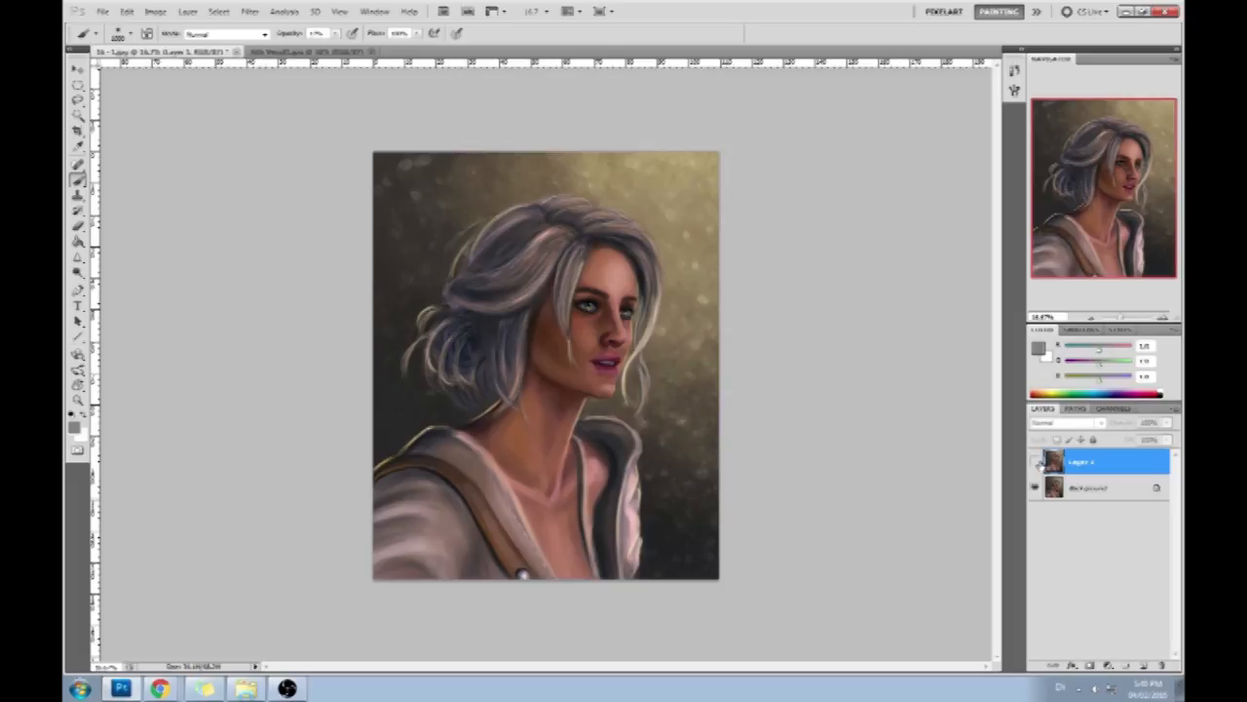
pyautogui.click(1036, 462)
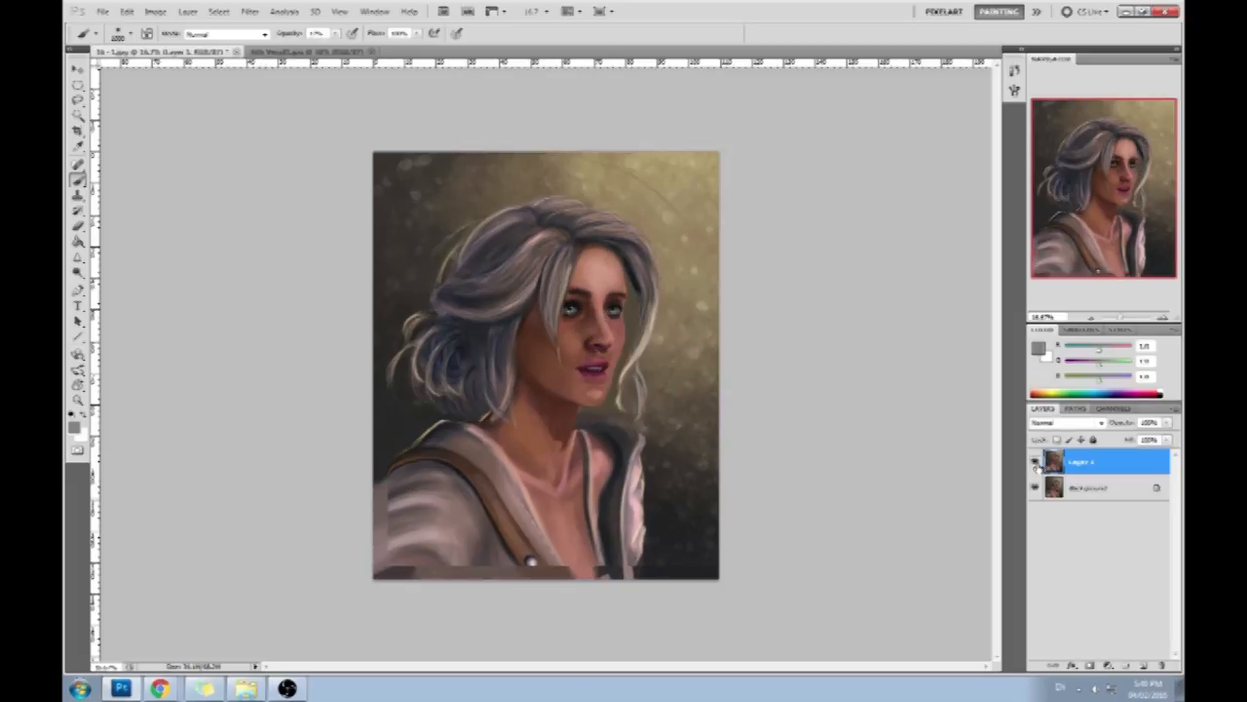
pyautogui.click(1037, 463)
pyautogui.click(1036, 464)
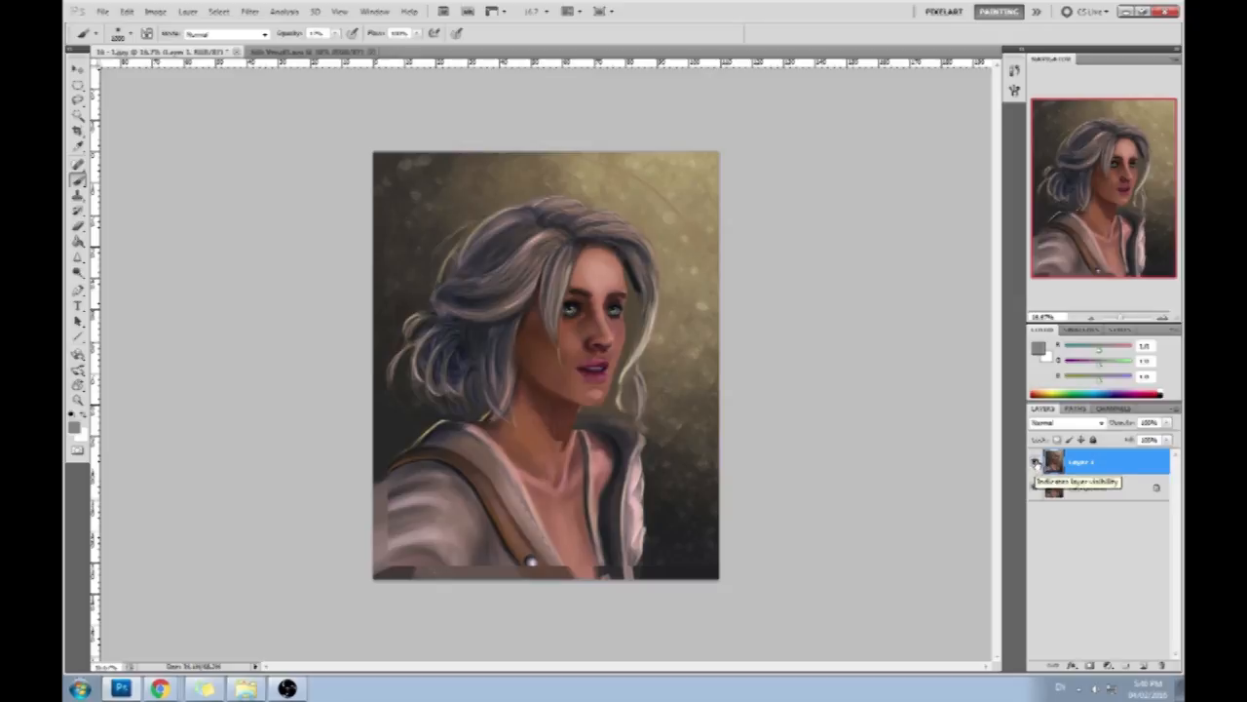
pyautogui.click(1036, 464)
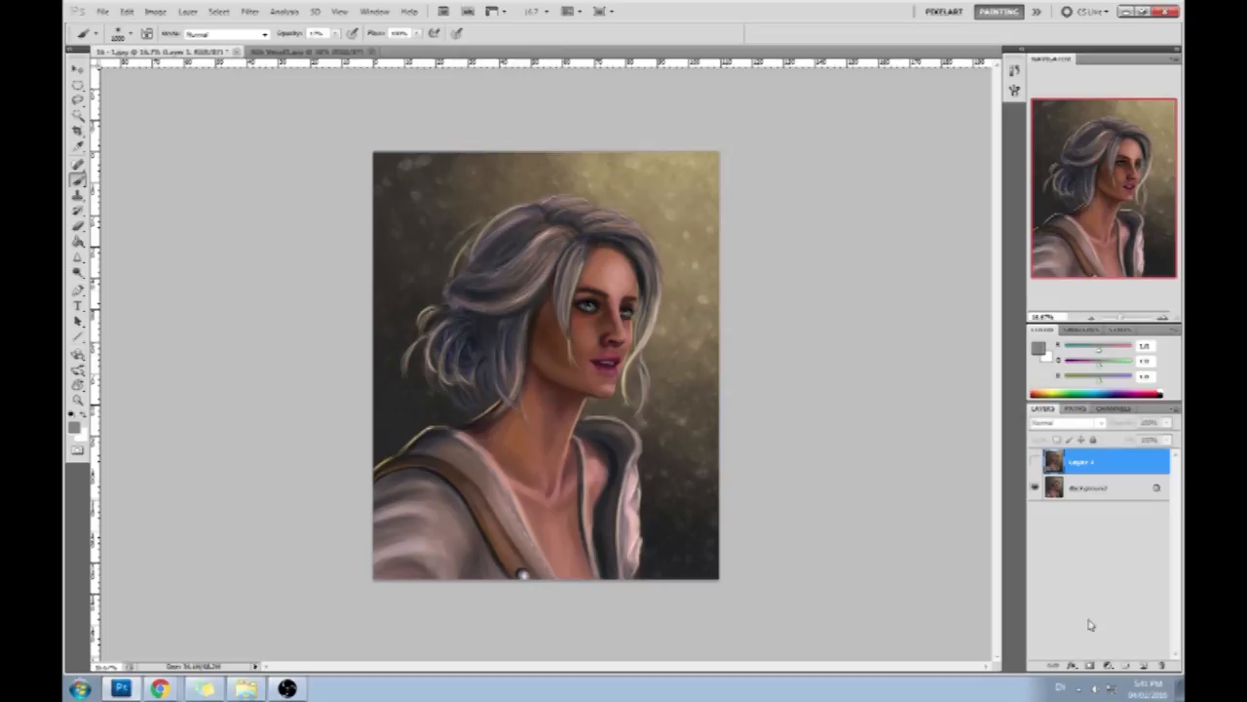
# - Select the original painting's Background layer and sample a dark colour from the hair's shadow area
pyautogui.click(1099, 489)
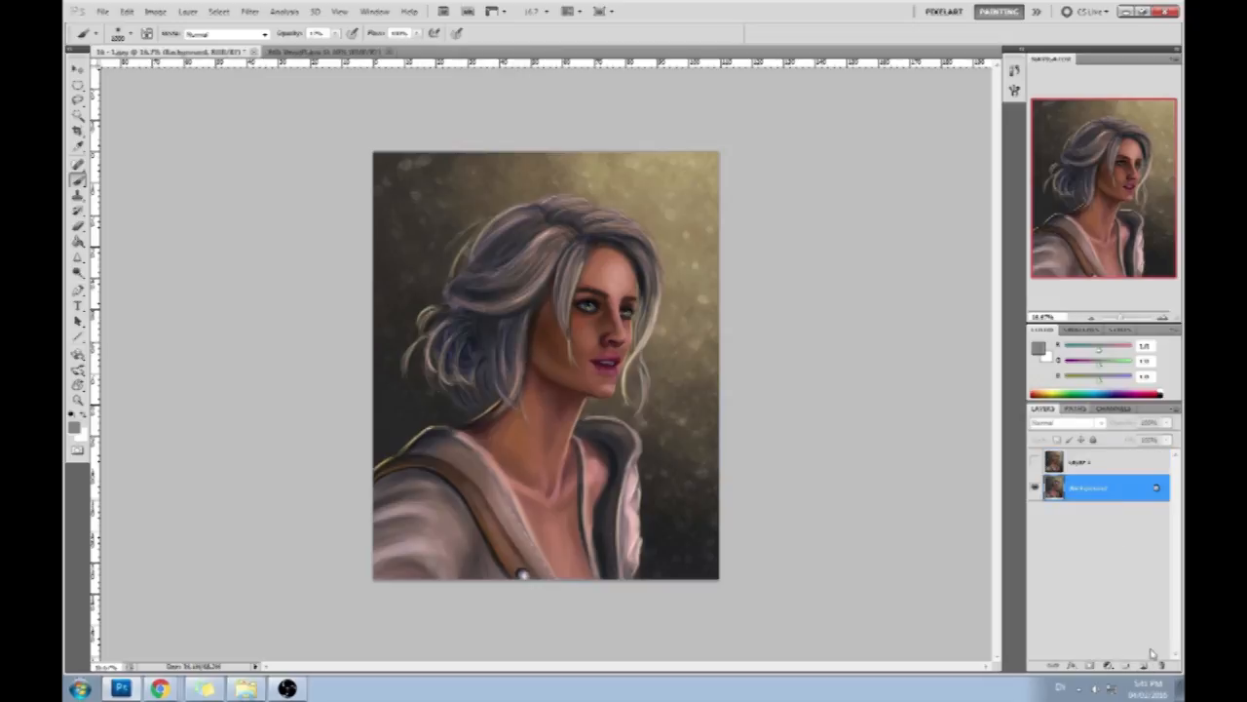
pyautogui.rightClick(1123, 489)
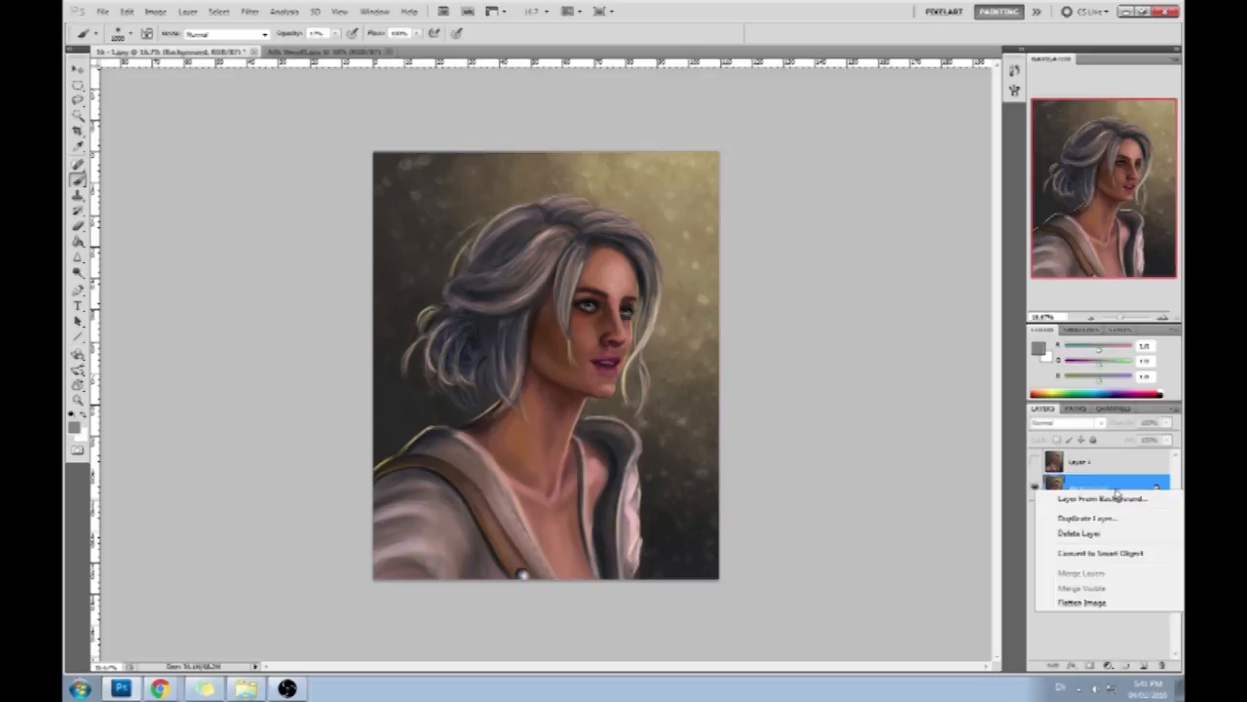
pyautogui.click(1023, 449)
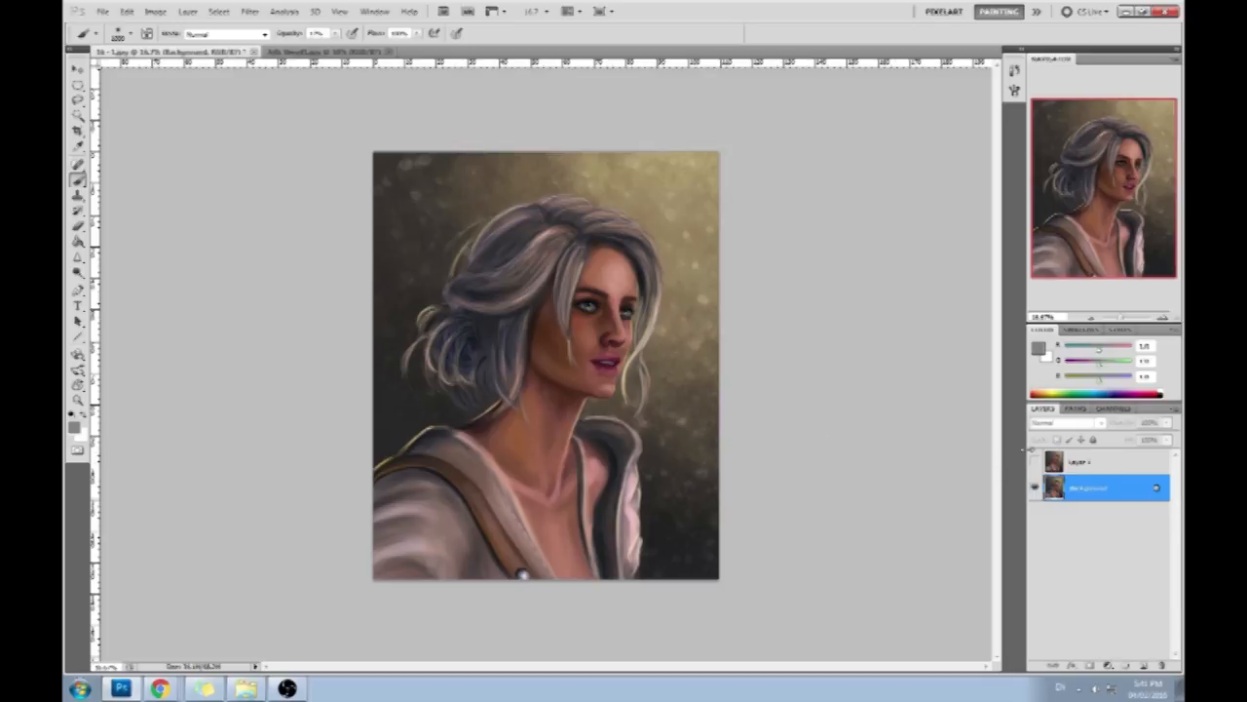
pyautogui.keyDown('alt'); pyautogui.click(483, 350); pyautogui.keyUp('alt')
pyautogui.keyDown('alt'); pyautogui.click(513, 363); pyautogui.keyUp('alt')
pyautogui.keyDown('alt'); pyautogui.click(523, 316); pyautogui.keyUp('alt')
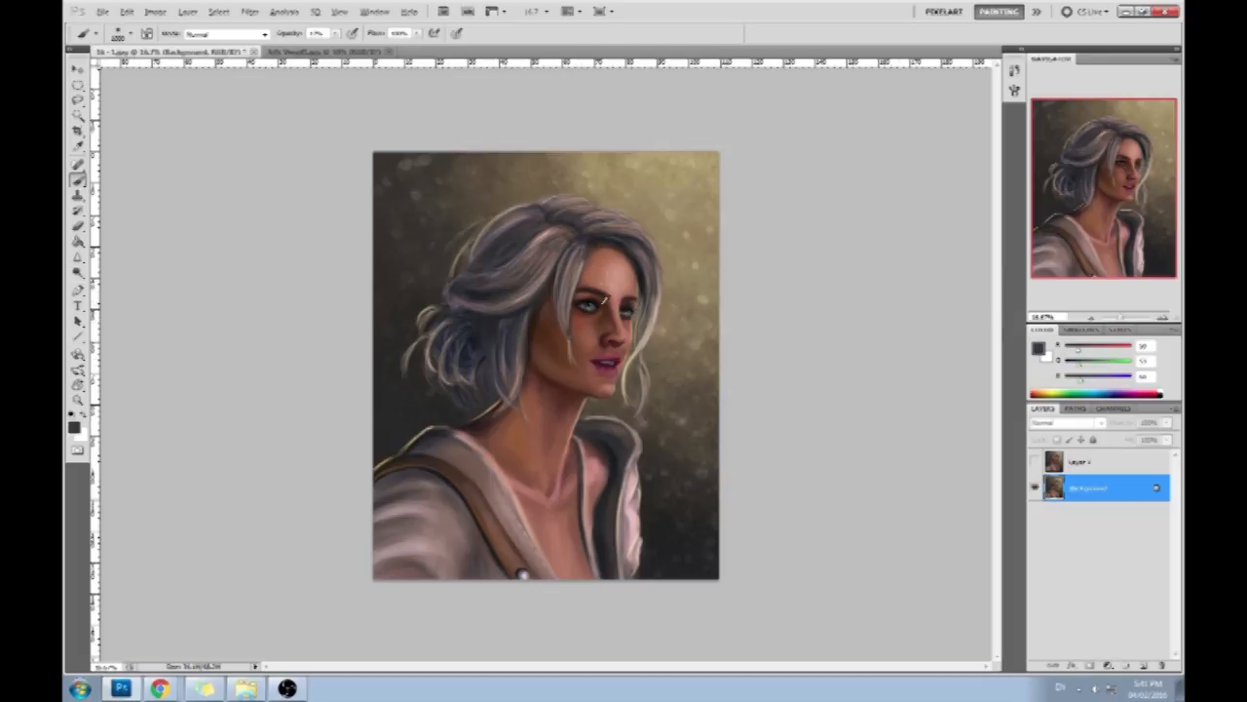
# - Add a new layer above the Background and set the foreground colour to pure red (ff0000)
pyautogui.click(1143, 666)
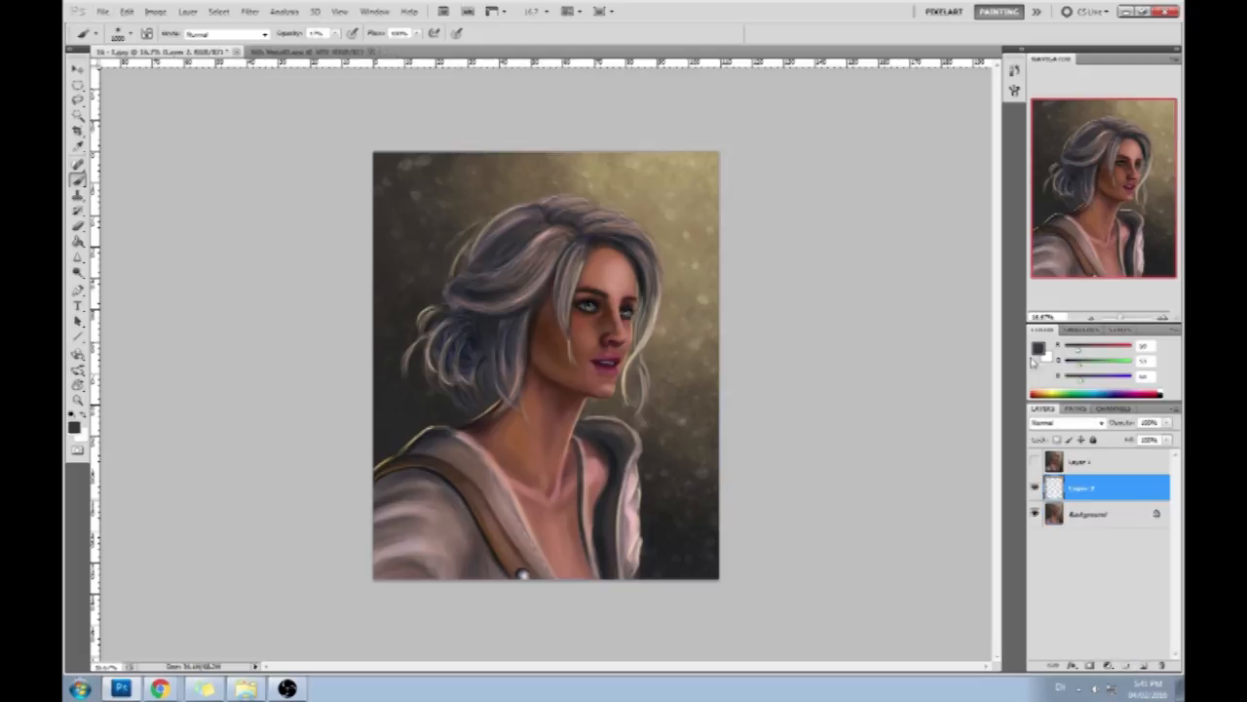
pyautogui.click(1039, 348)
pyautogui.moveTo(887, 316); pyautogui.dragTo(910, 292)
pyautogui.click(925, 294)
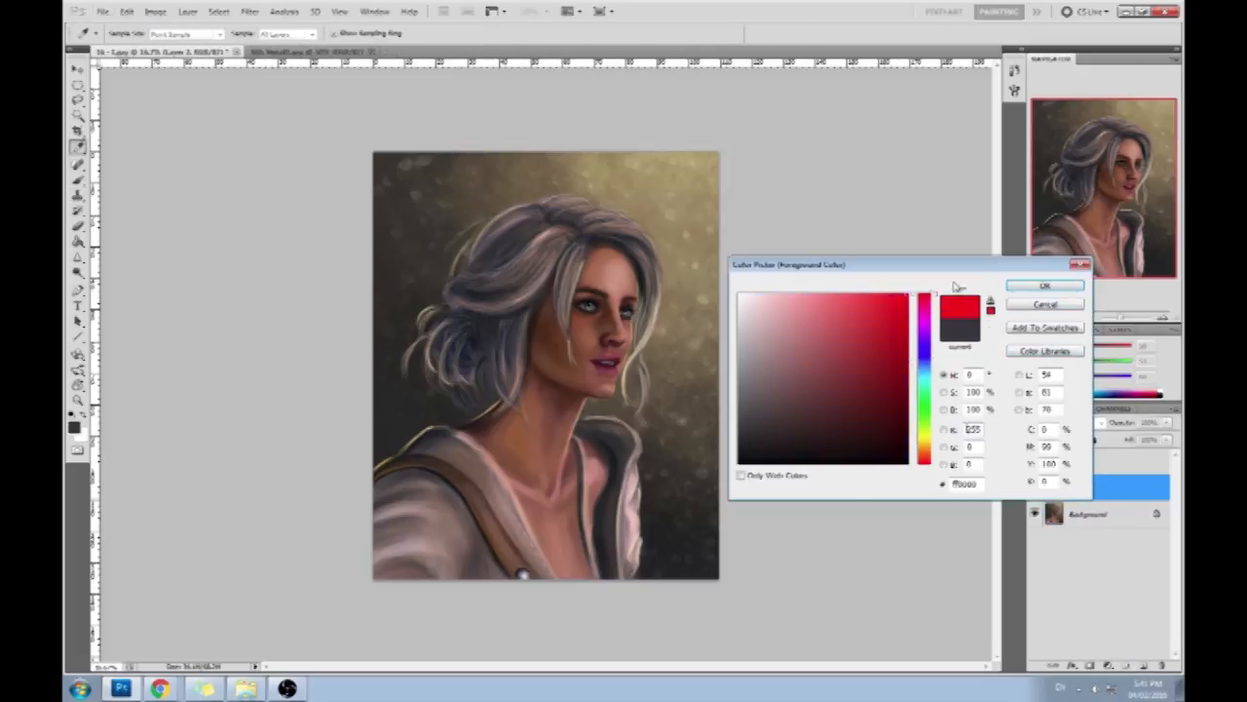
pyautogui.click(1052, 288)
# - Mark the facial feature lines in red across the original face, try marking both shoulders, and undo the shoulder marks
pyautogui.moveTo(633, 319)
pyautogui.mouseDown()
pyautogui.moveTo(612, 313)
pyautogui.moveTo(640, 343)
pyautogui.moveTo(515, 332)
pyautogui.moveTo(646, 380)
pyautogui.moveTo(520, 365)
pyautogui.mouseUp()
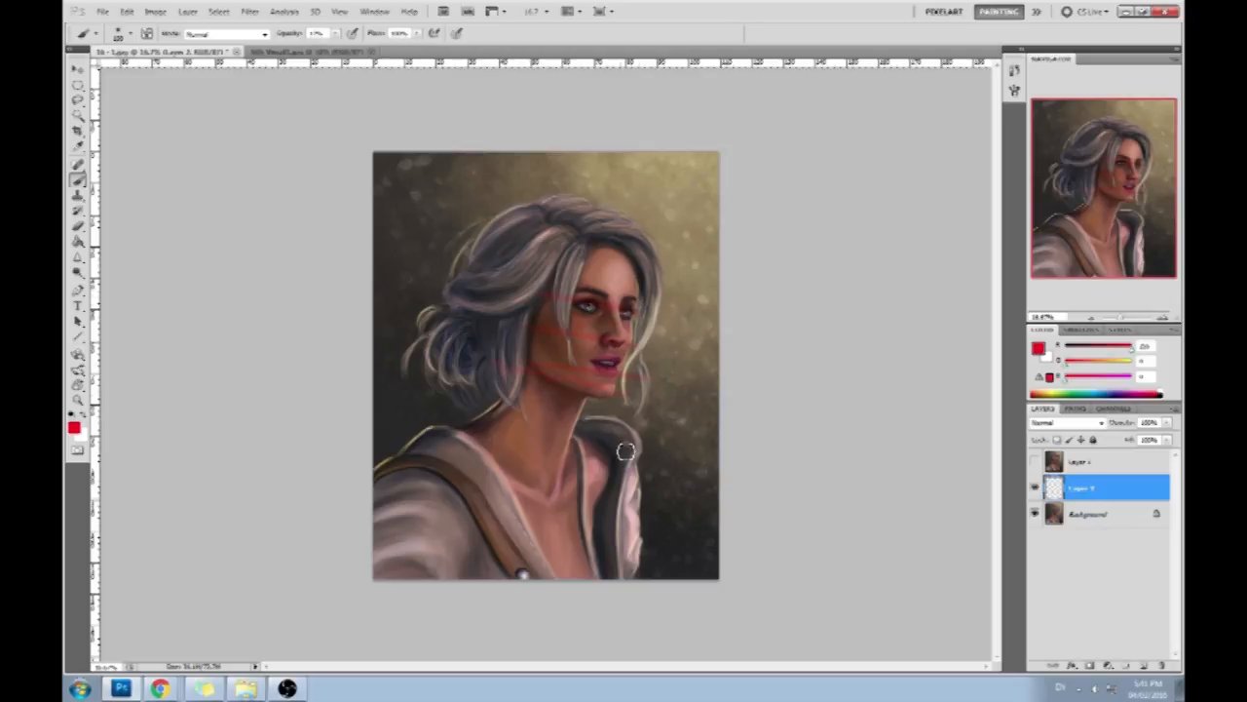
pyautogui.moveTo(634, 437)
pyautogui.mouseDown()
pyautogui.moveTo(654, 410)
pyautogui.moveTo(682, 442)
pyautogui.mouseUp()
pyautogui.moveTo(422, 435); pyautogui.dragTo(427, 437)
pyautogui.hotkey('ctrl', 'alt', 'z')
pyautogui.hotkey('ctrl', 'alt', 'z')
# - Try red marks along the jacket, the shoulder slope and the side of the face, undoing them
pyautogui.moveTo(629, 487); pyautogui.dragTo(626, 503)
pyautogui.moveTo(488, 417)
pyautogui.mouseDown()
pyautogui.moveTo(411, 423)
pyautogui.moveTo(393, 466)
pyautogui.mouseUp()
pyautogui.hotkey('ctrl', 'z')
pyautogui.moveTo(481, 419); pyautogui.dragTo(385, 502)
pyautogui.hotkey('ctrl', 'z')
pyautogui.moveTo(613, 243)
pyautogui.mouseDown()
pyautogui.moveTo(639, 258)
pyautogui.moveTo(611, 245)
pyautogui.moveTo(642, 282)
pyautogui.mouseUp()
pyautogui.hotkey('ctrl', 'alt', 'z')
pyautogui.hotkey('ctrl', 'alt', 'z')
# - Delete the red markup layer, show the corrected portrait layer, and flatten the image
pyautogui.click(1161, 665)
pyautogui.click(1036, 462)
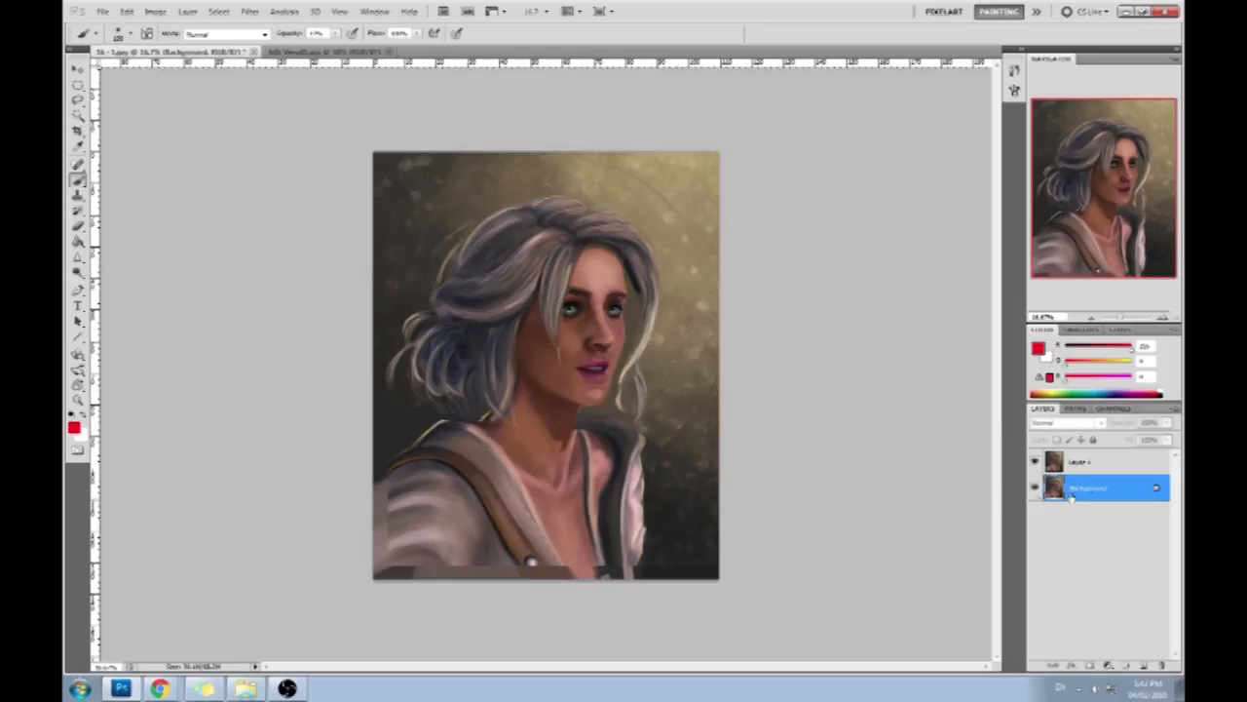
pyautogui.rightClick(1114, 460)
pyautogui.click(1111, 450)
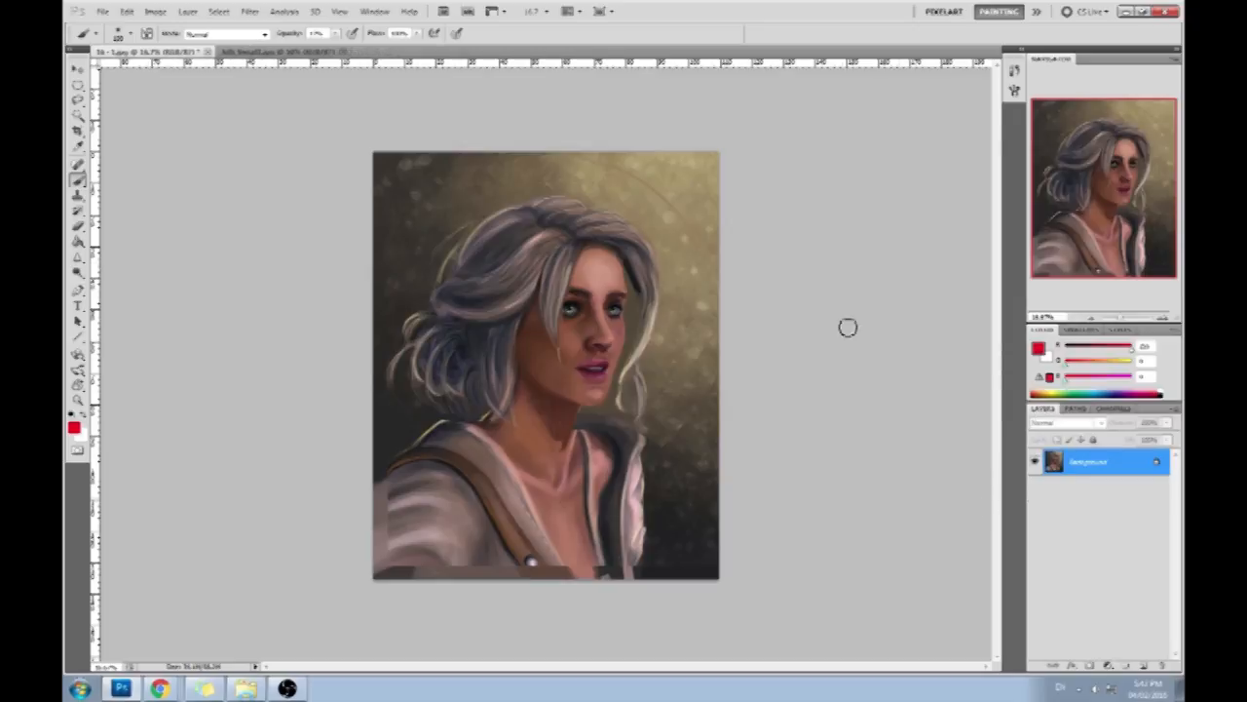
# - Close the portrait with its changes saved, and add a new layer to the painting of the masked figure with the glowing sword
pyautogui.click(208, 50)
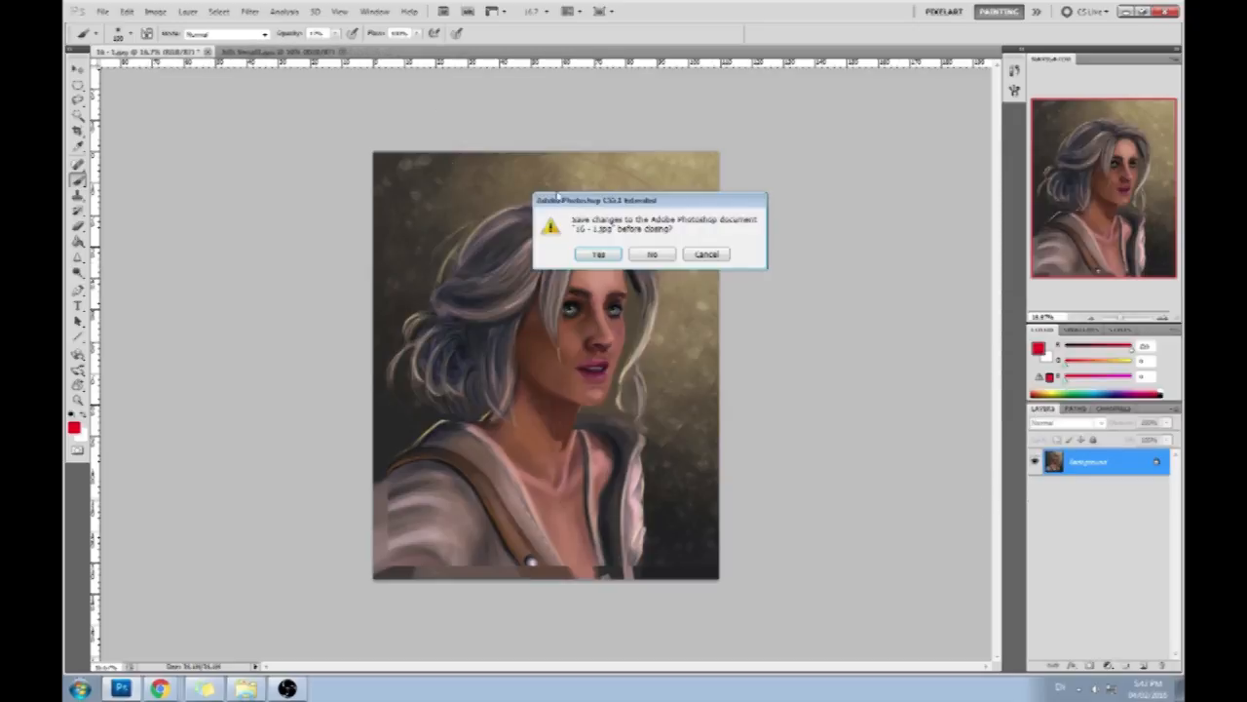
pyautogui.click(624, 251)
pyautogui.click(701, 188)
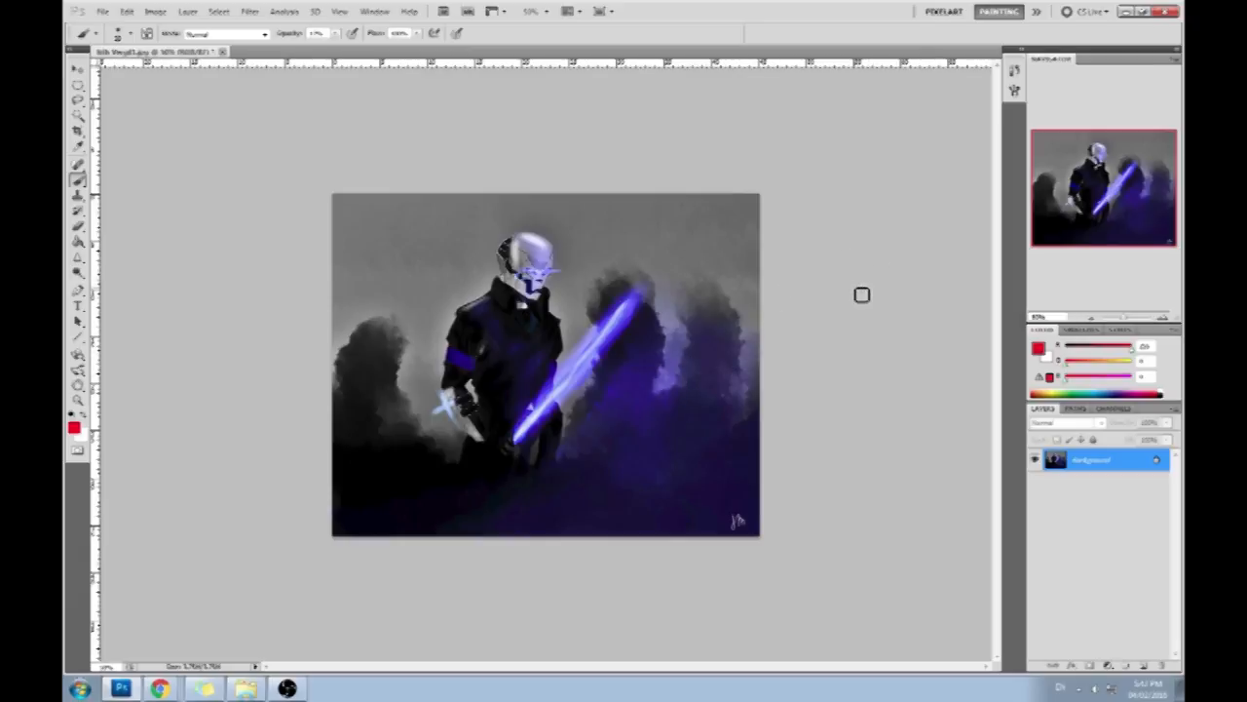
pyautogui.click(1144, 666)
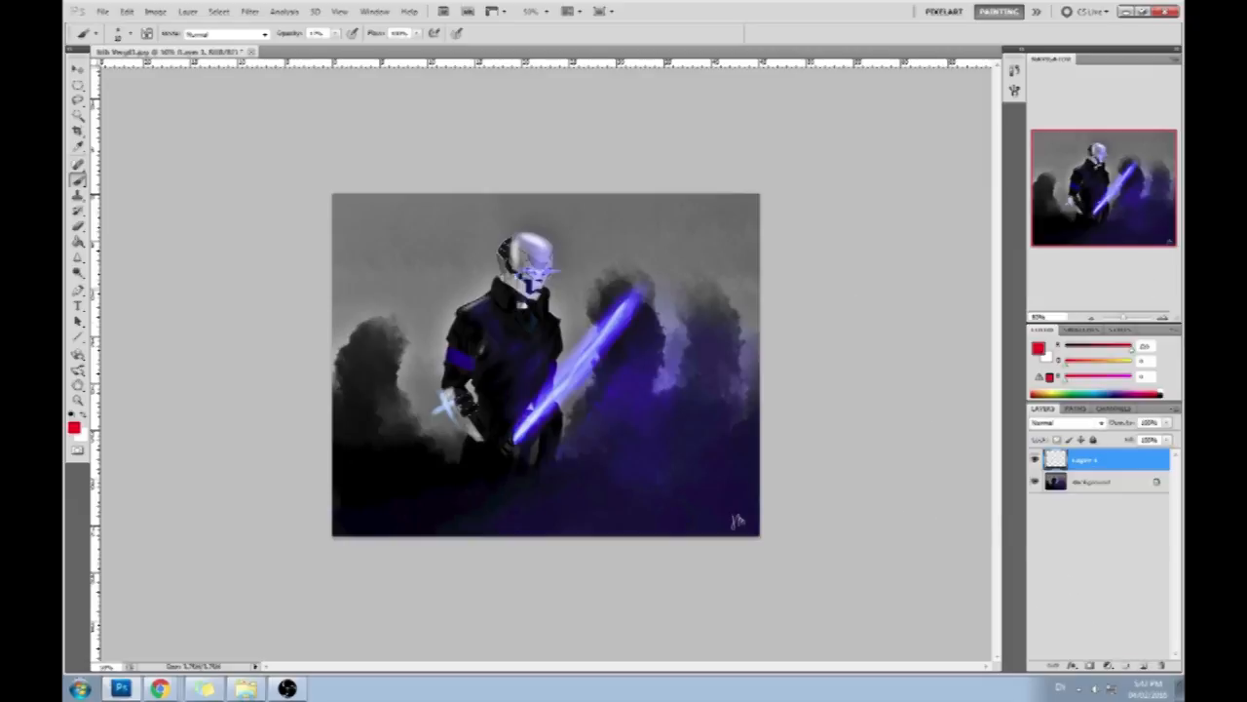
# - Switch to the browser, search Google for "threatening pose", and show the image results
pyautogui.hotkey('alt', 'Tab')
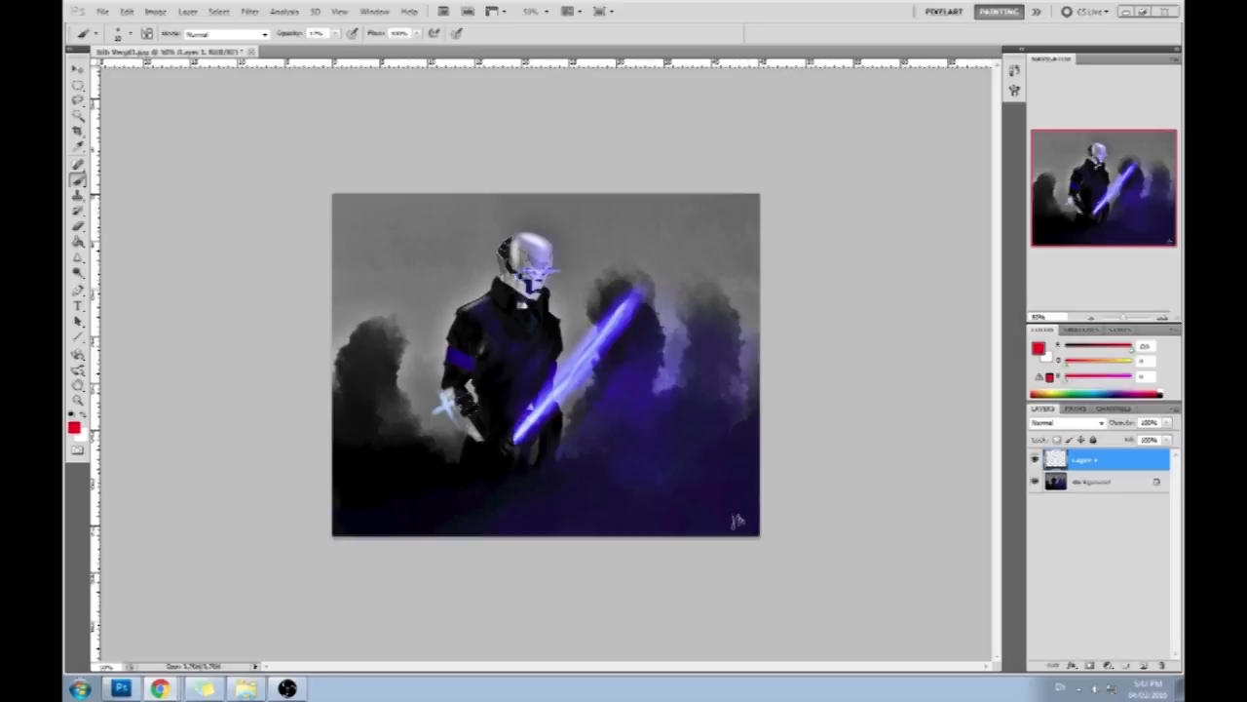
pyautogui.hotkey('alt', 'Tab')
pyautogui.write('threatening pose')
pyautogui.press('Return')
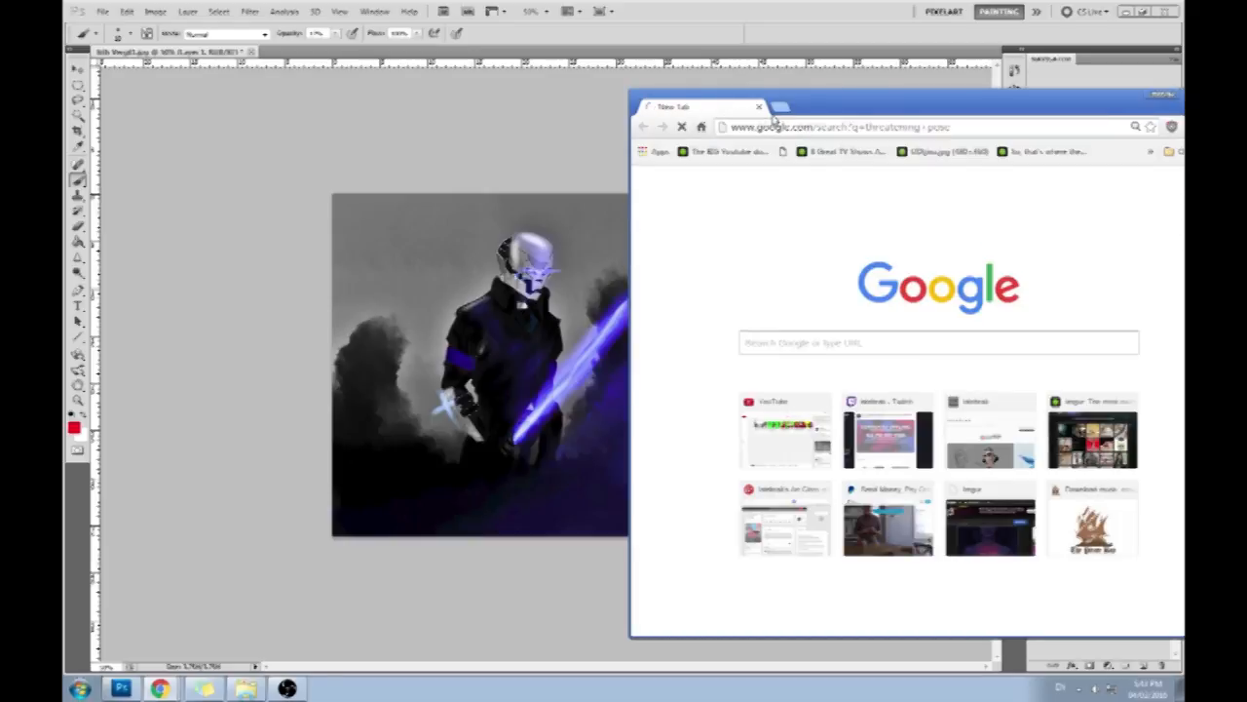
pyautogui.doubleClick(855, 104)
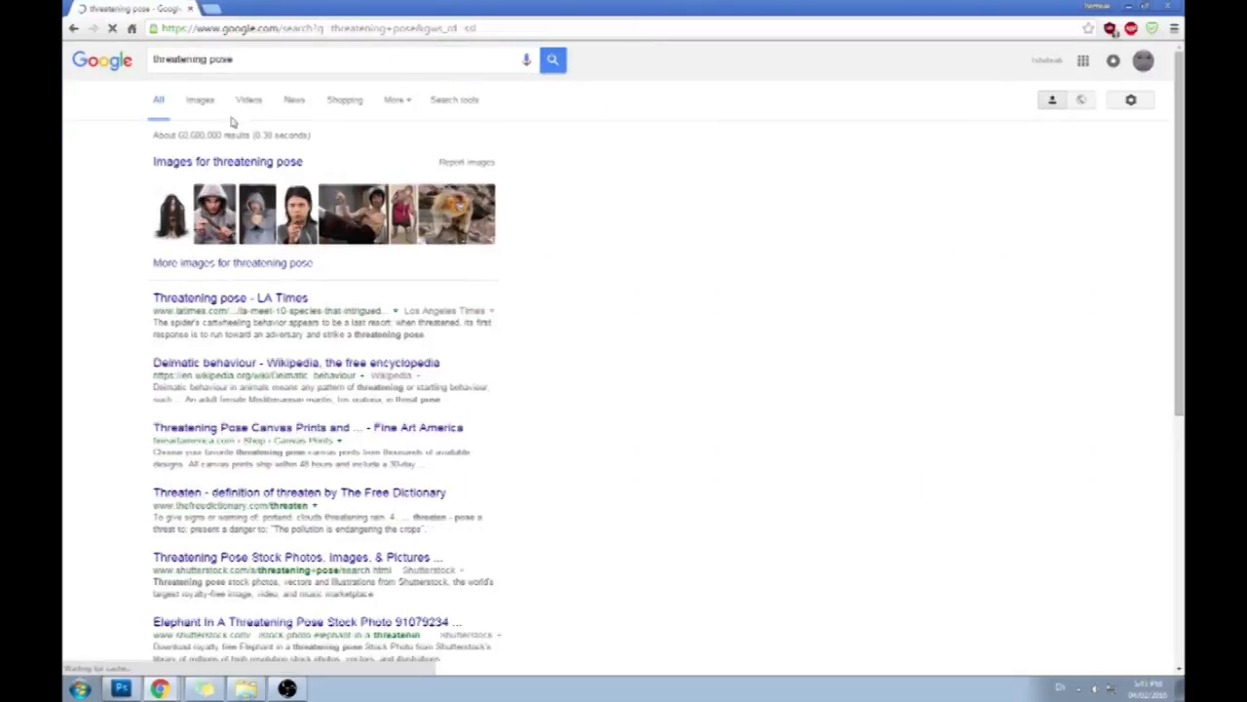
pyautogui.click(201, 101)
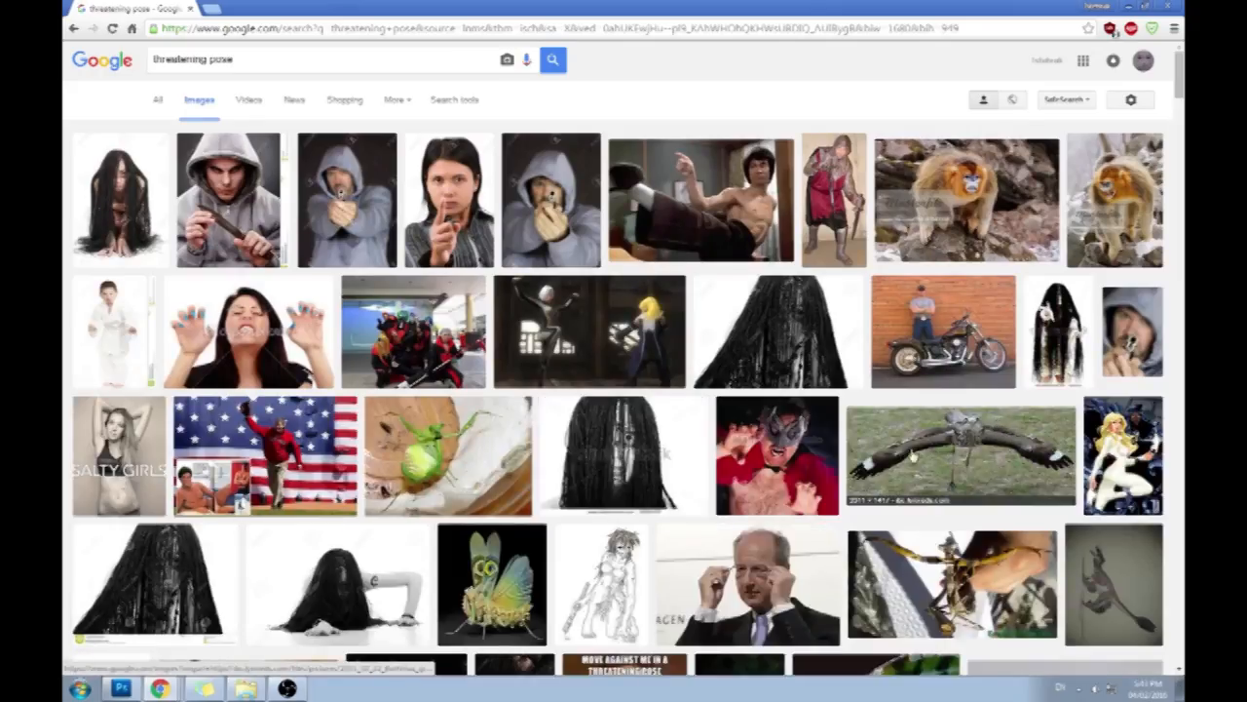
# - Preview the photo of the kicking martial artist and look through the remaining threatening pose images for references
pyautogui.click(697, 210)
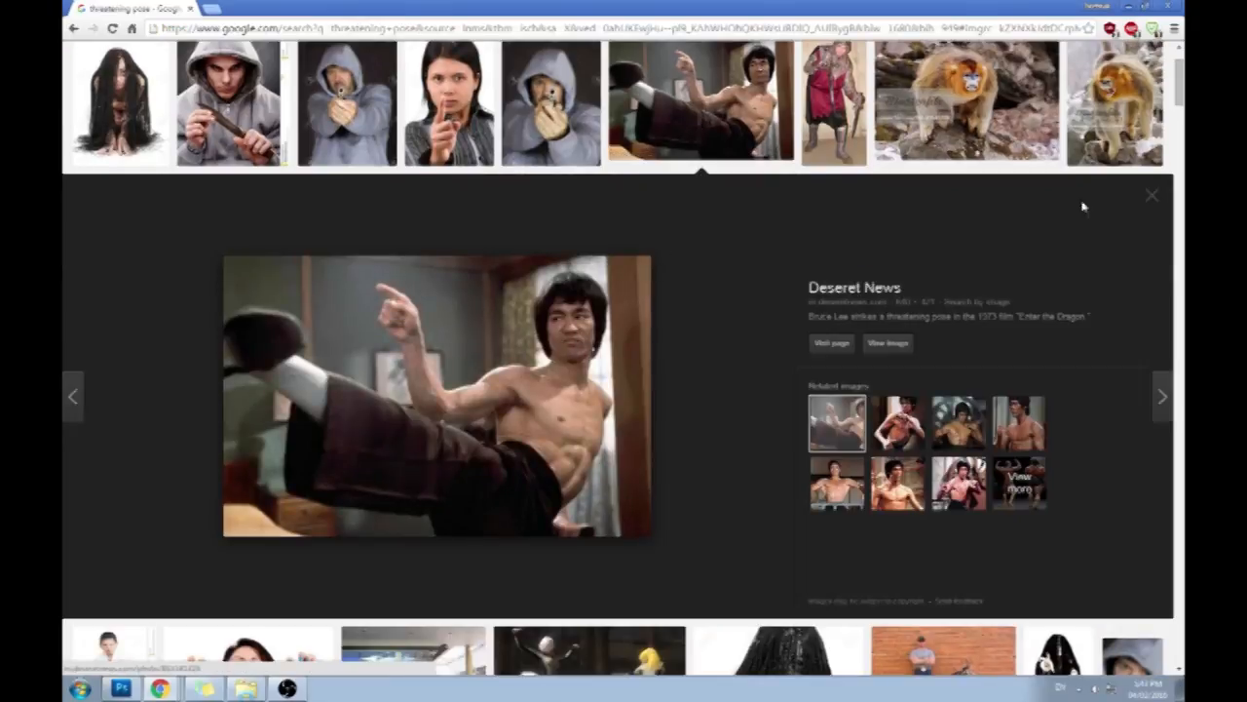
pyautogui.click(1152, 196)
pyautogui.scroll(-3, 893, 334)
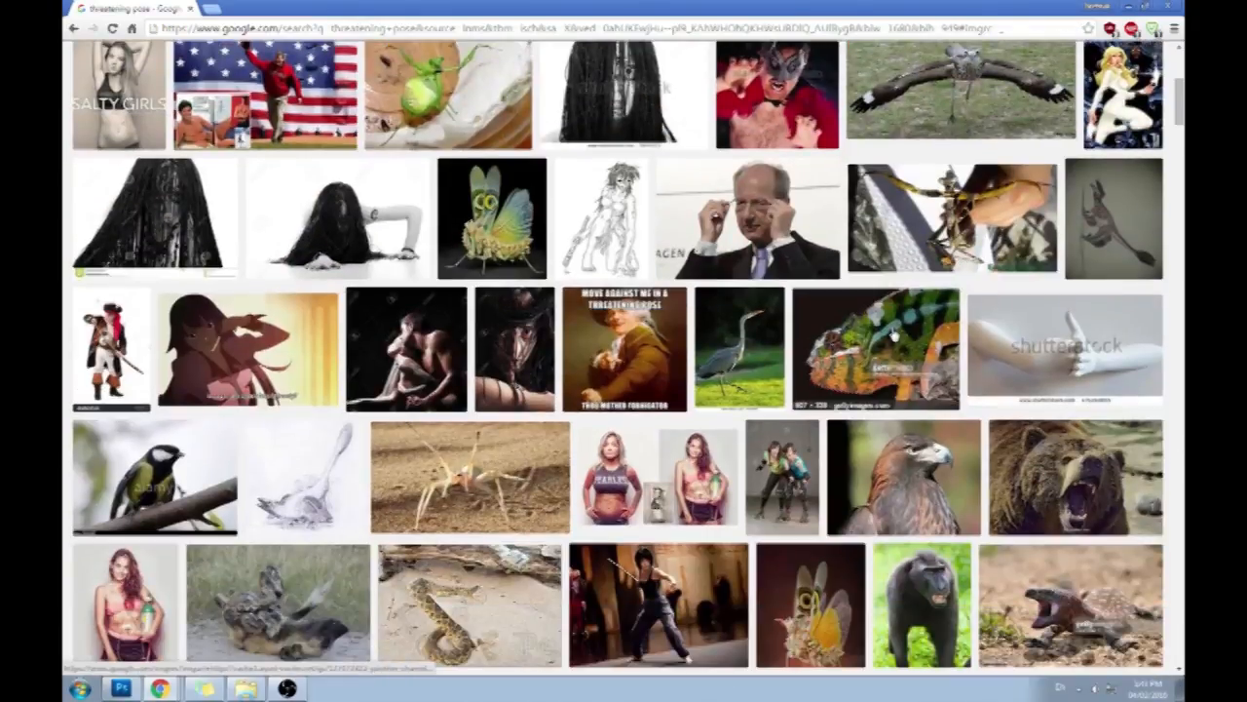
pyautogui.scroll(-2, 893, 334)
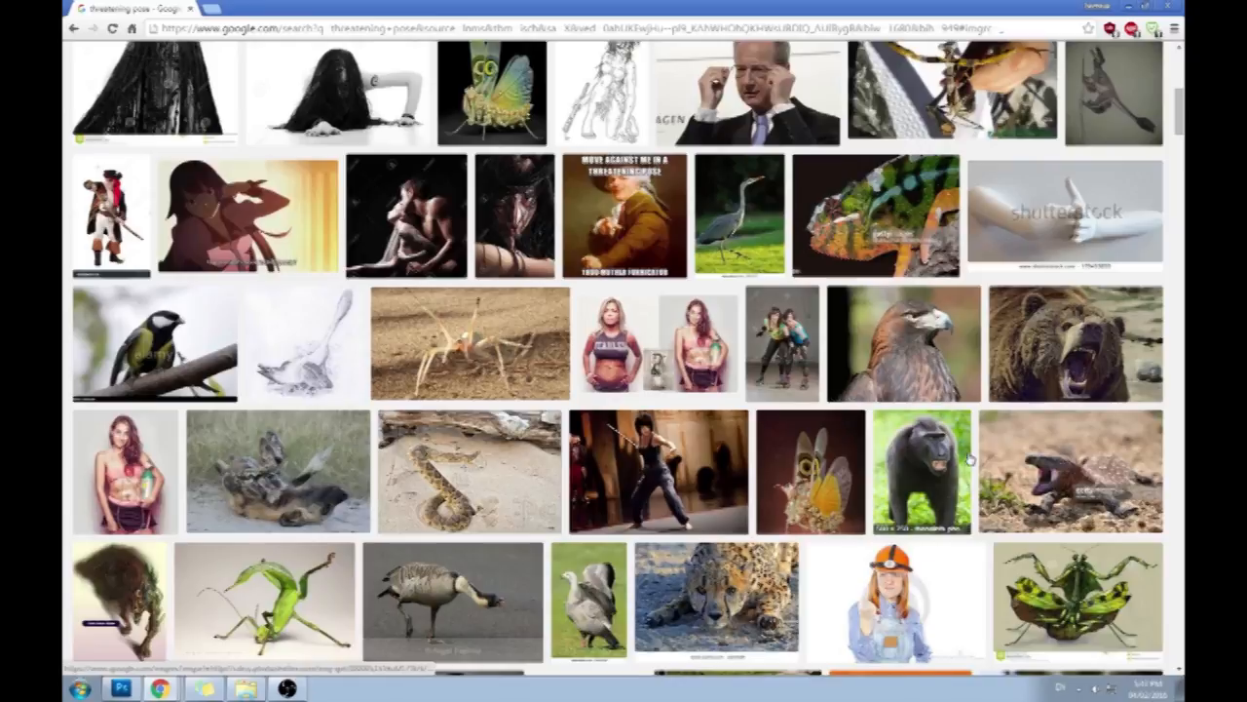
pyautogui.scroll(-3, 970, 458)
pyautogui.scroll(-2, 1053, 519)
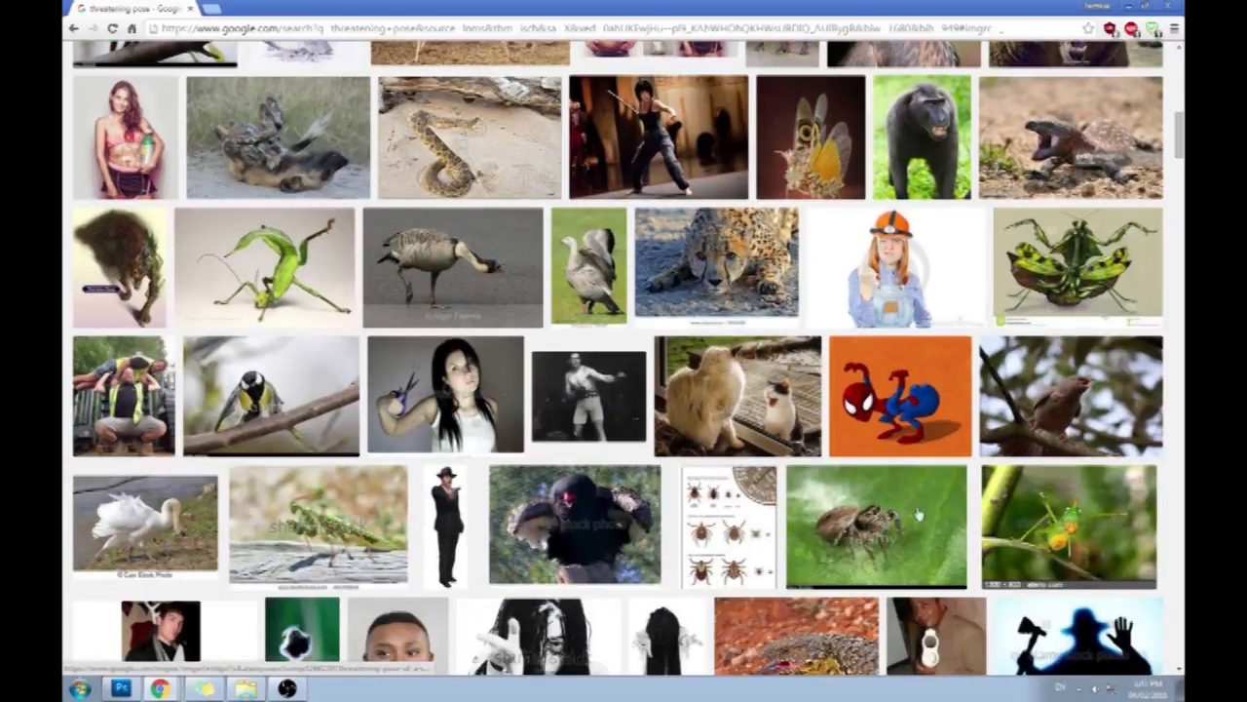
# - Refine the image search to "threatening pose ufc" and preview the full-length photo of the standing fighter in black shorts
pyautogui.scroll(13, 920, 515)
pyautogui.click(262, 60)
pyautogui.write('u')
pyautogui.press('BackSpace')
pyautogui.write('ufc')
pyautogui.press('Return')
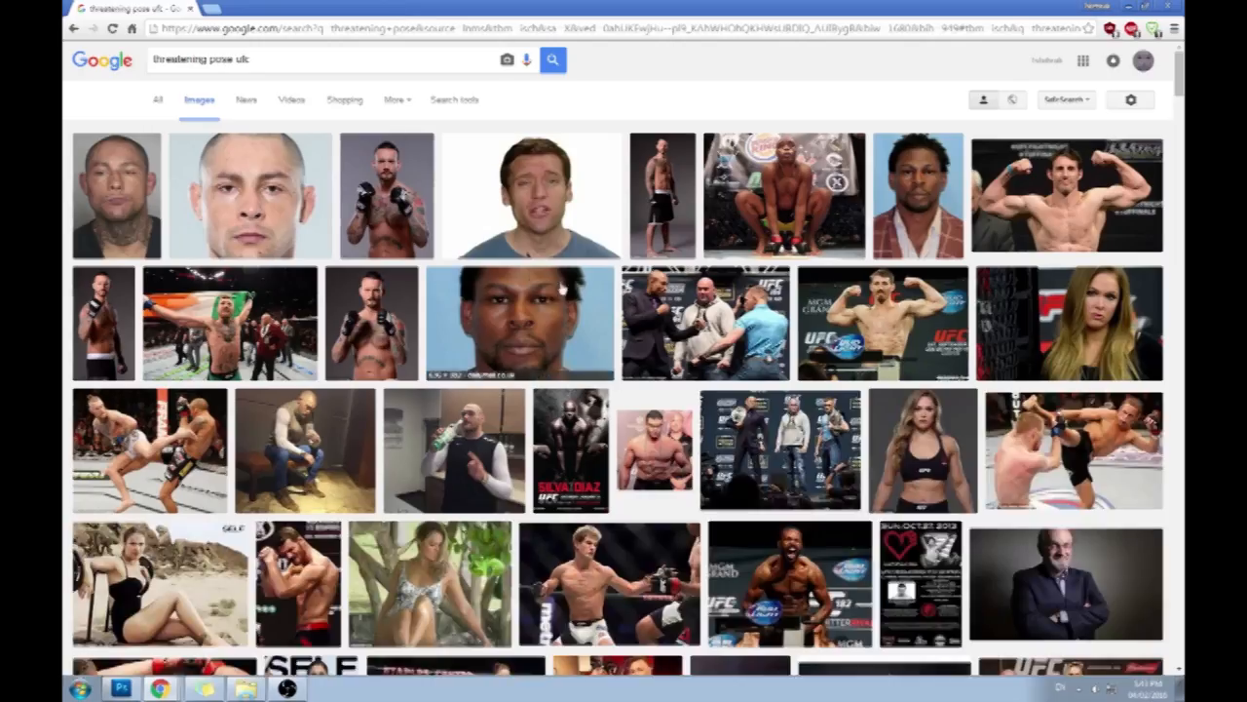
pyautogui.click(645, 202)
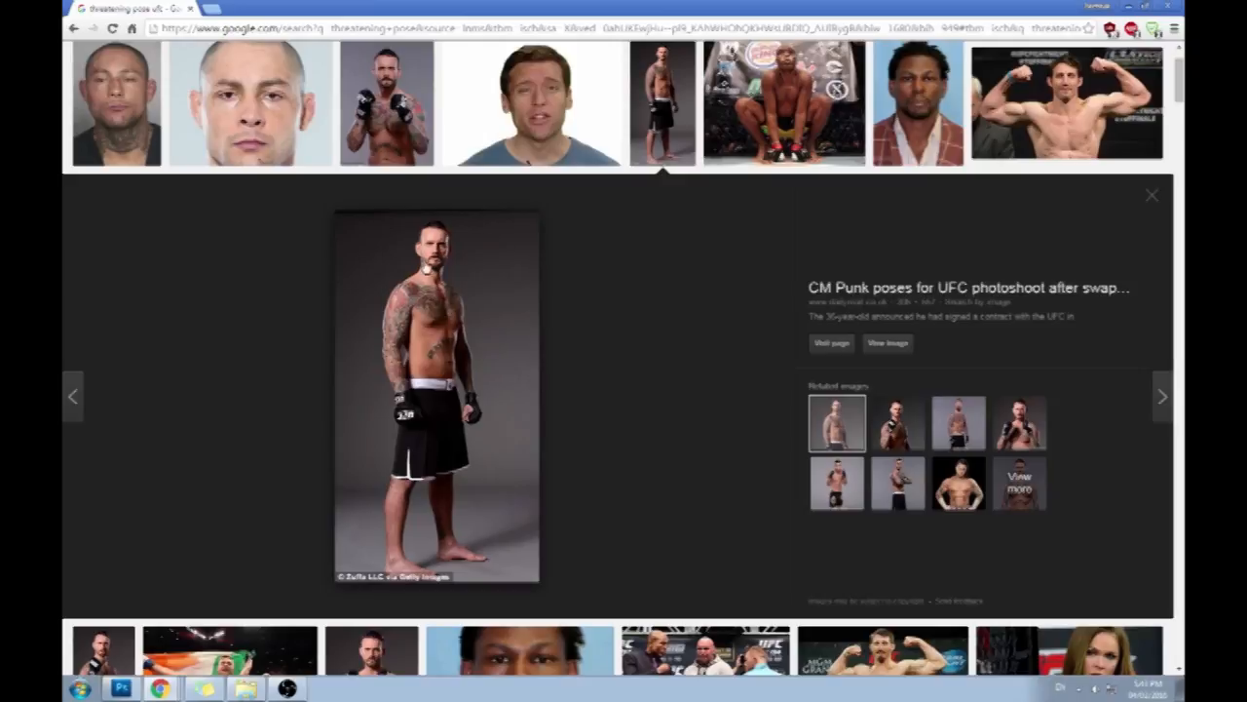
pyautogui.scroll(1, 688, 367)
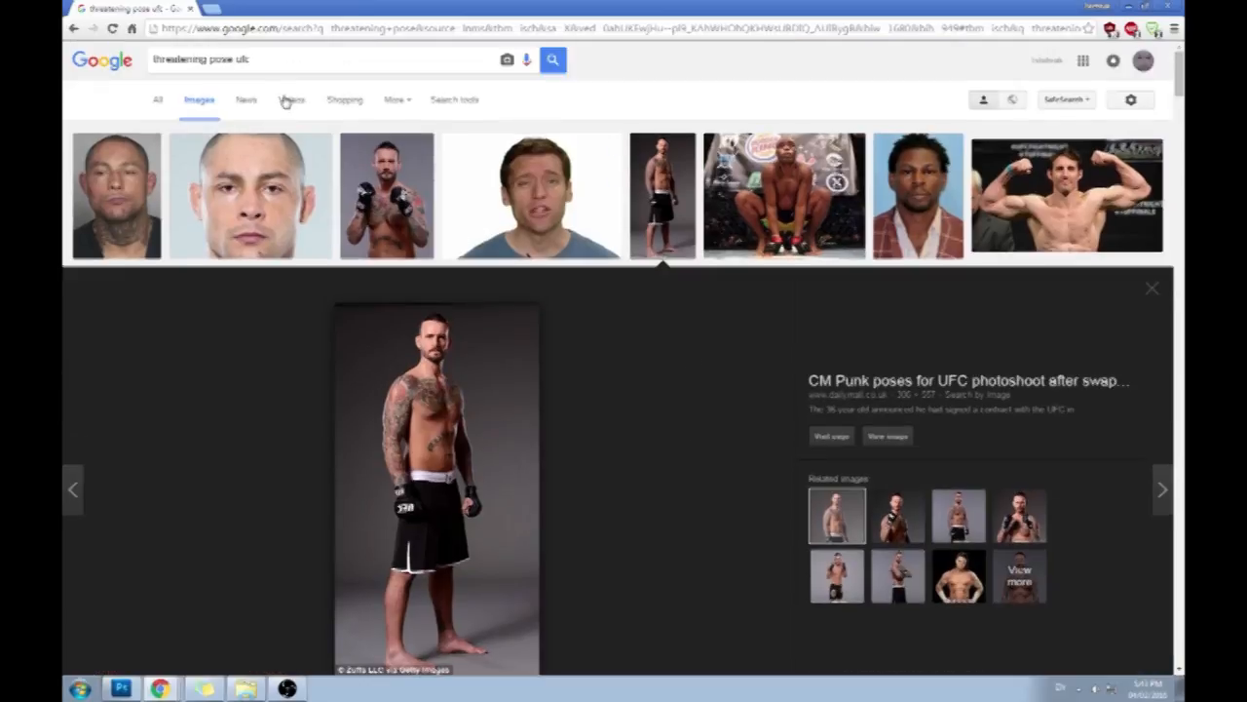
# - Open Google in a second browser tab, search for "gorilla threatening pose", and show the image results
pyautogui.rightClick(114, 70)
pyautogui.click(166, 78)
pyautogui.click(241, 8)
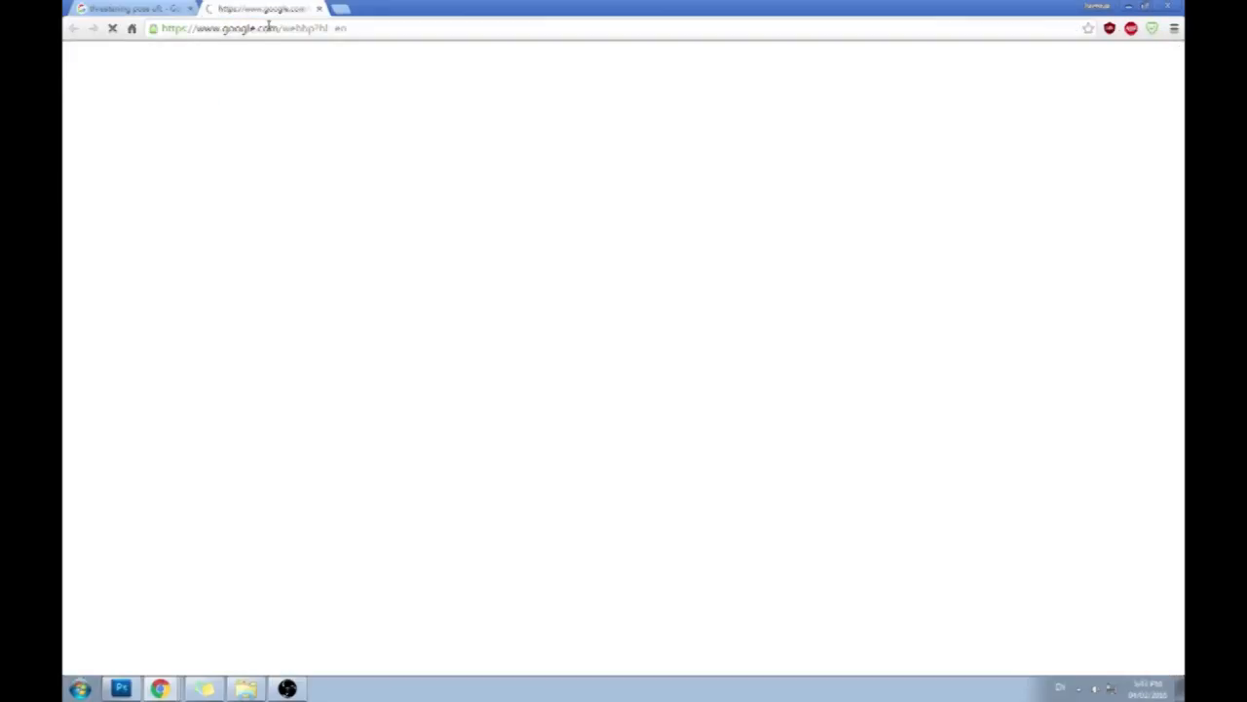
pyautogui.click(276, 30)
pyautogui.click(486, 263)
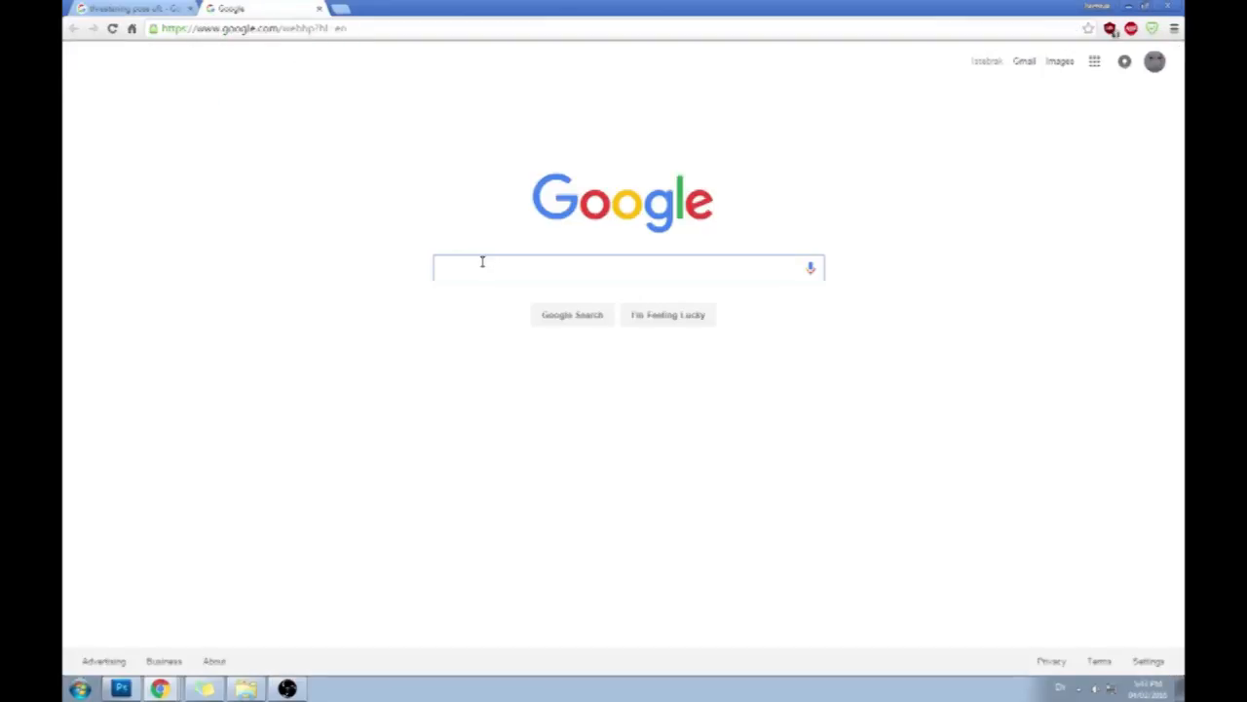
pyautogui.write('gorill')
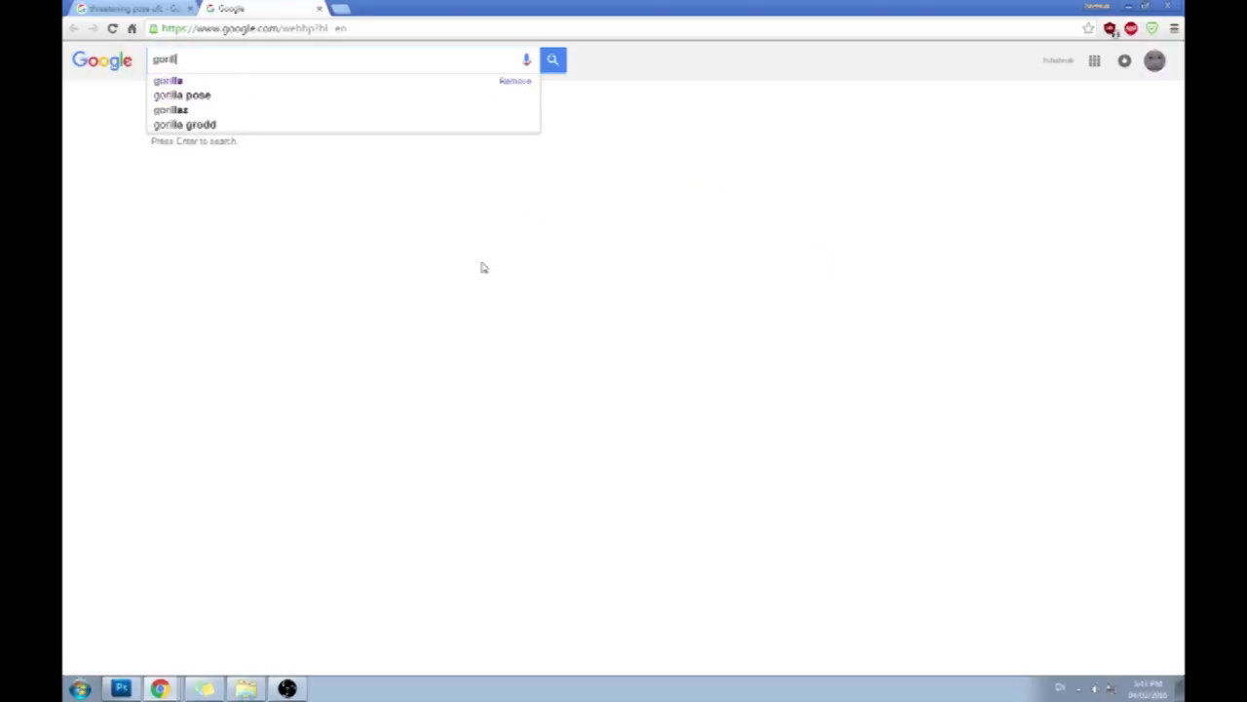
pyautogui.write('a threatening pose')
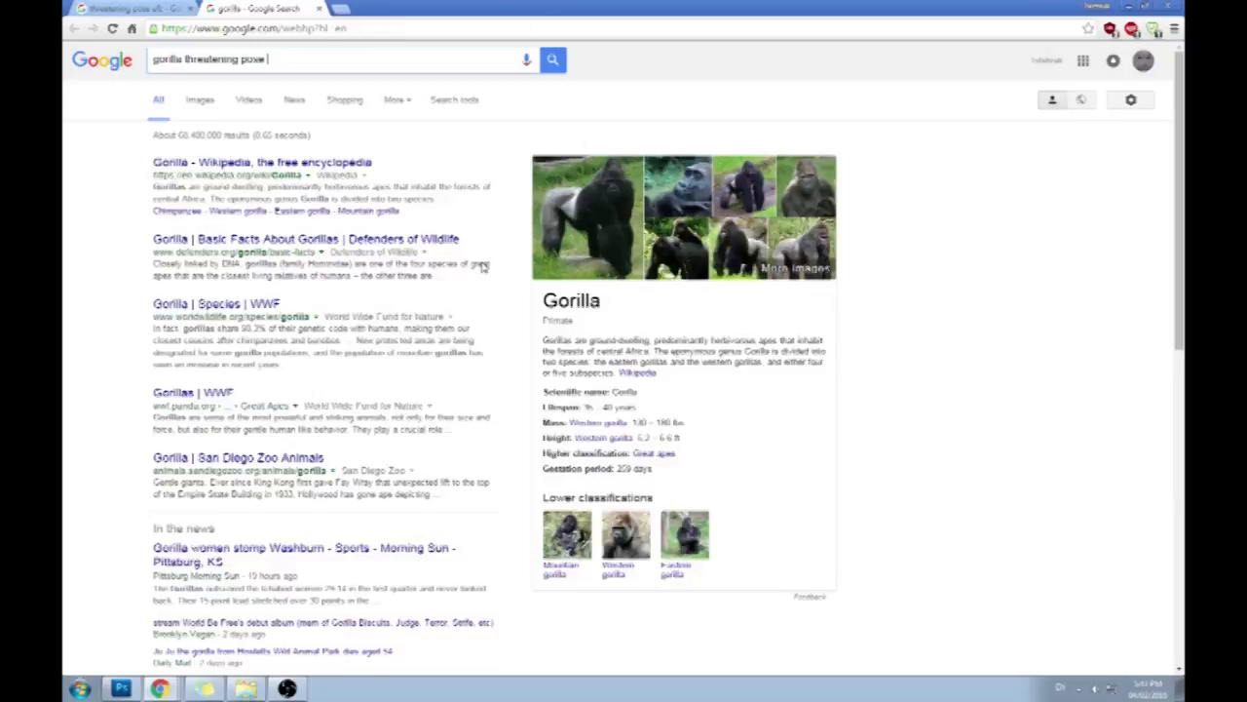
pyautogui.press('Return')
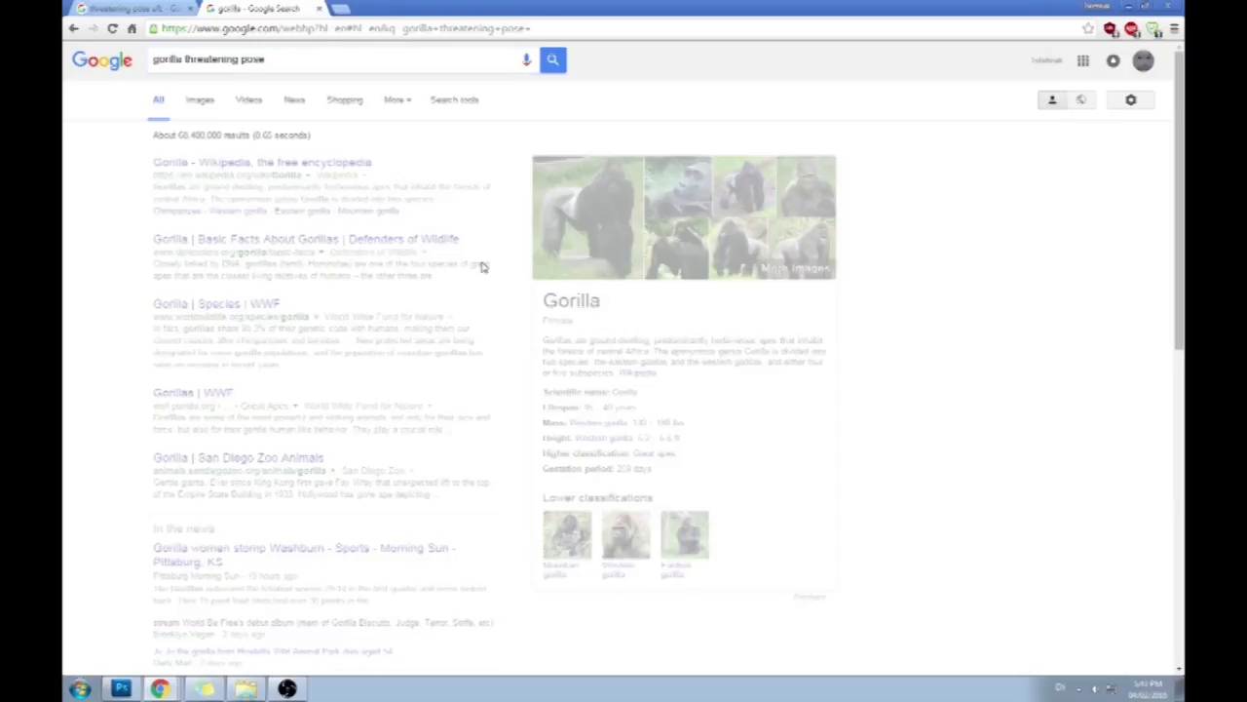
pyautogui.click(202, 101)
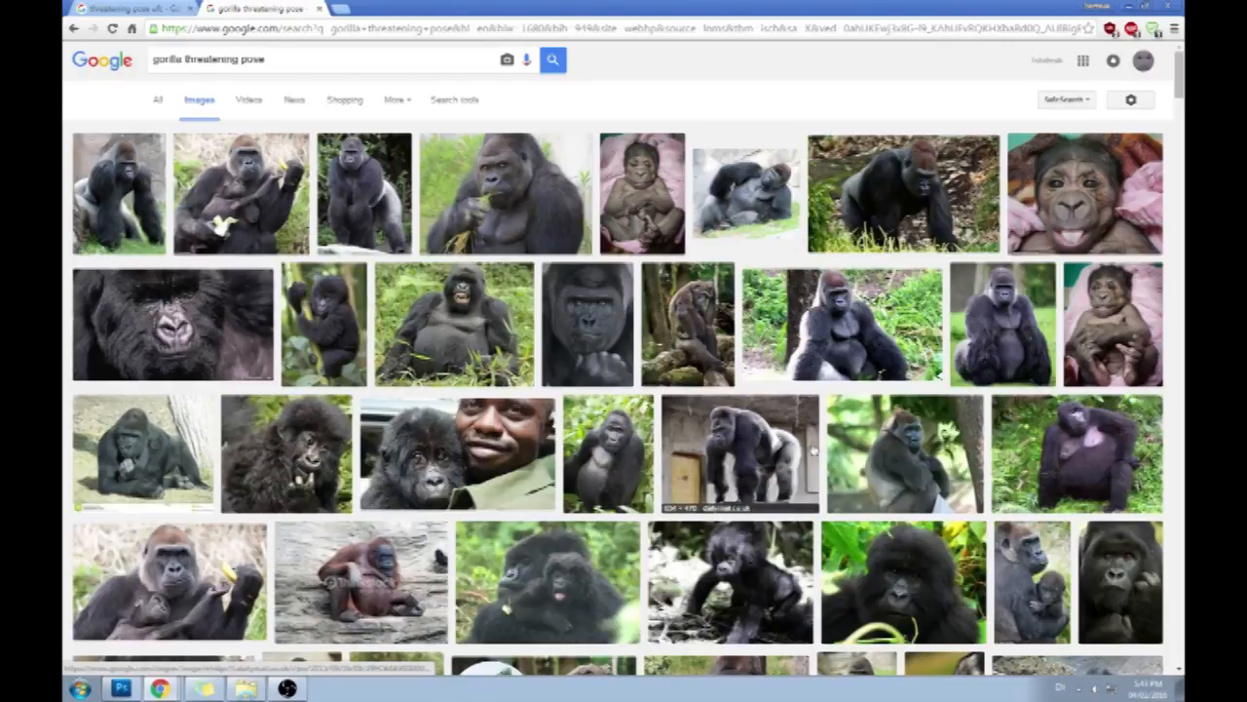
# - Preview several standing gorilla photos from the results, ending with the silverback standing on grass in front of tall reeds
pyautogui.click(122, 458)
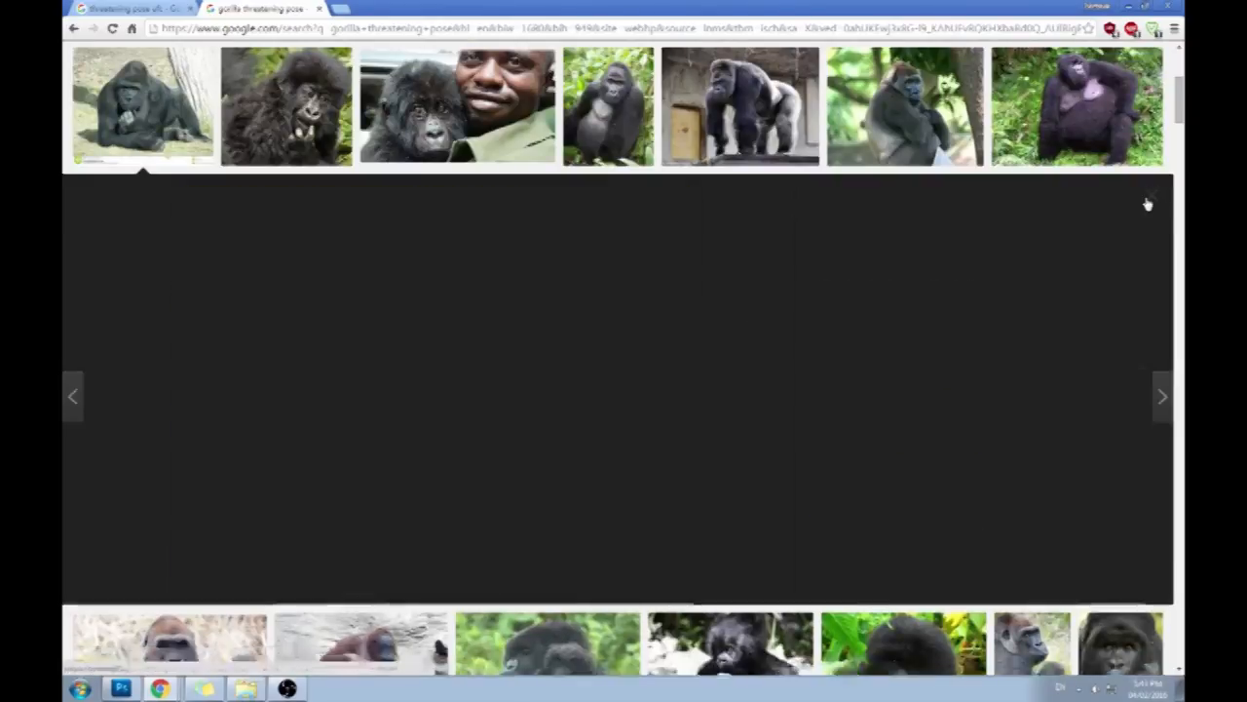
pyautogui.click(1149, 198)
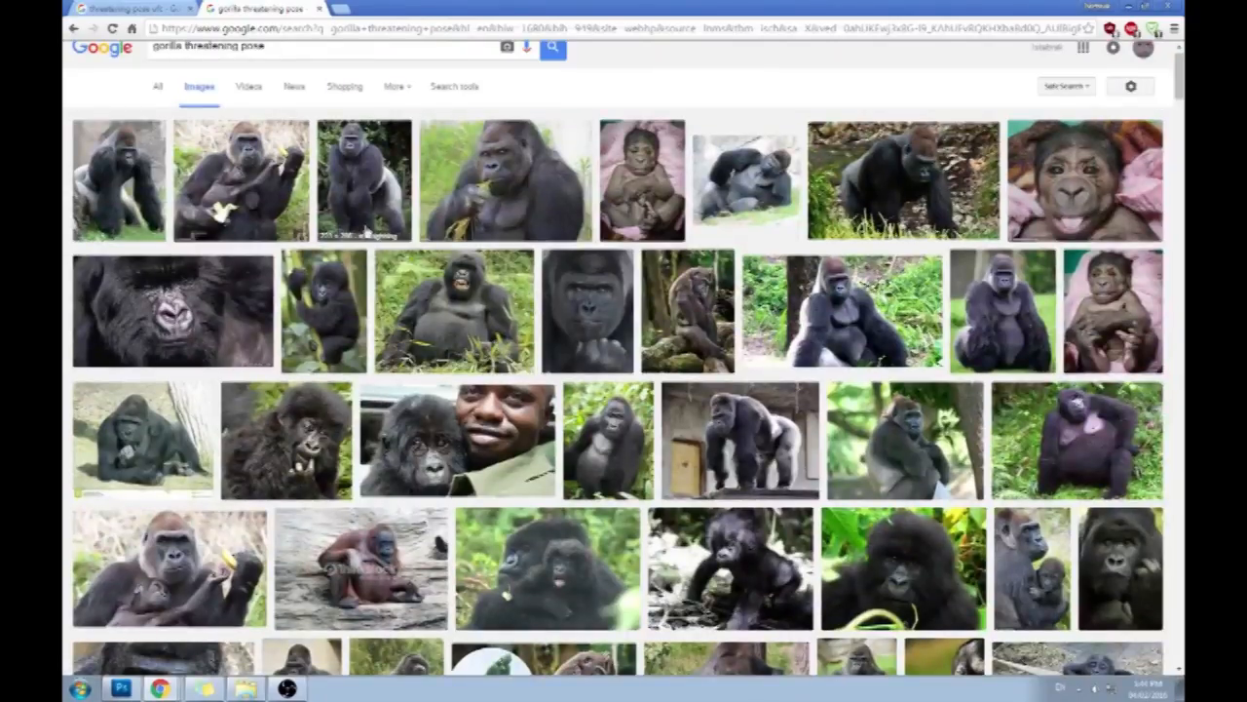
pyautogui.click(104, 175)
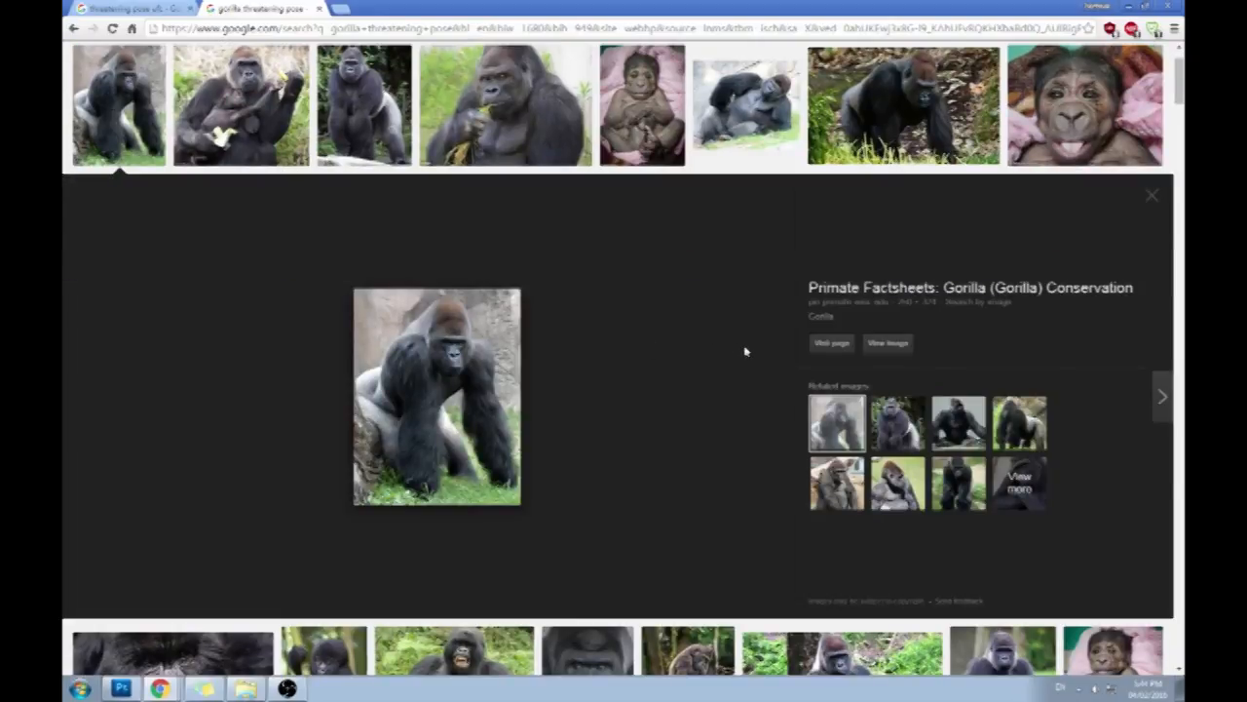
pyautogui.scroll(1, 745, 350)
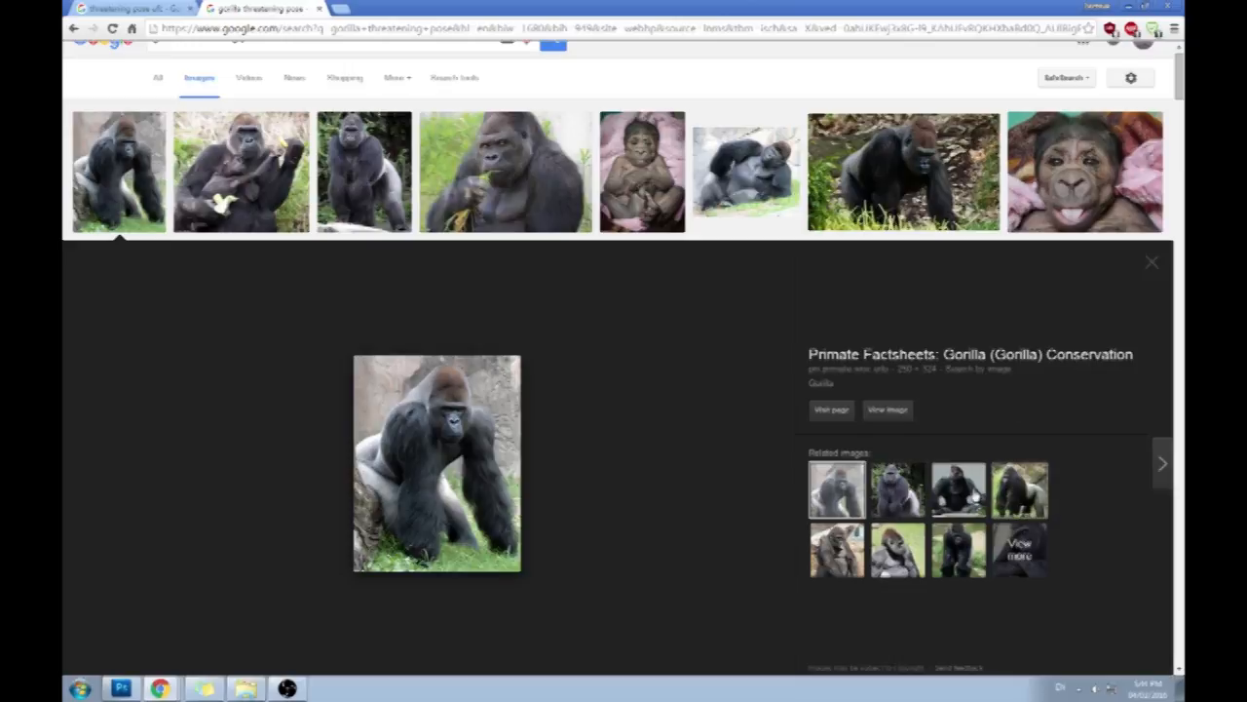
pyautogui.click(897, 487)
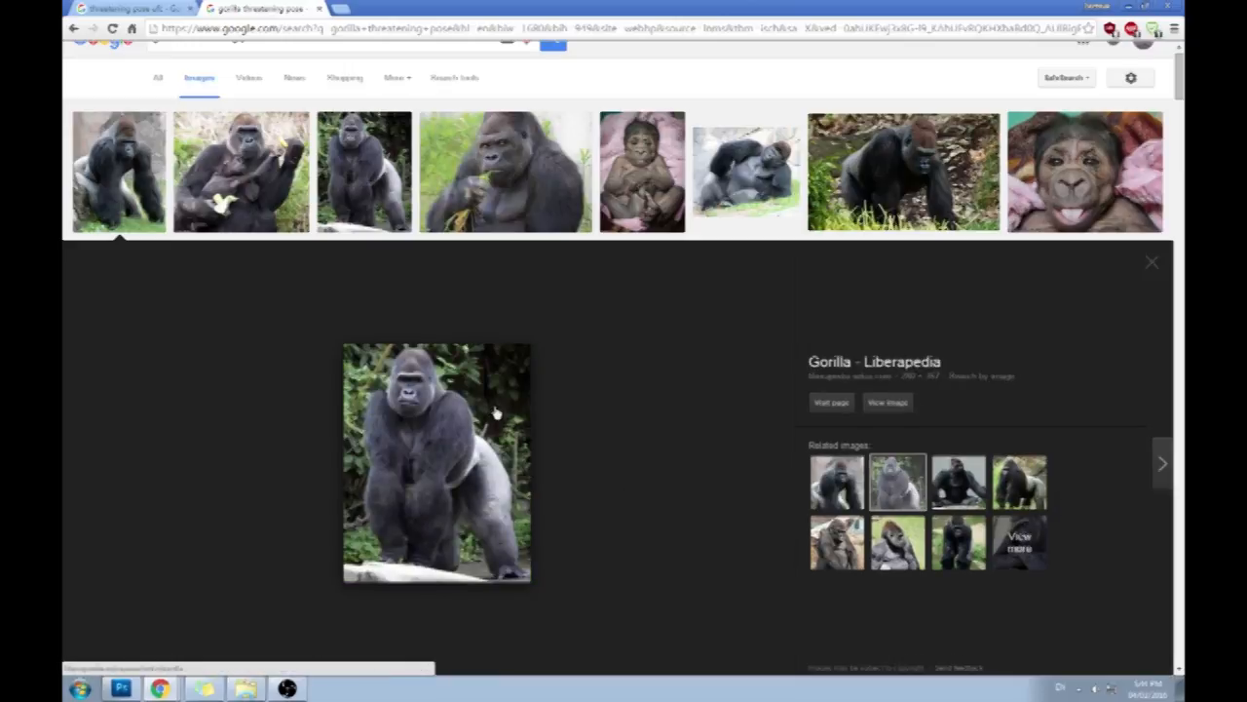
pyautogui.scroll(-10, 711, 353)
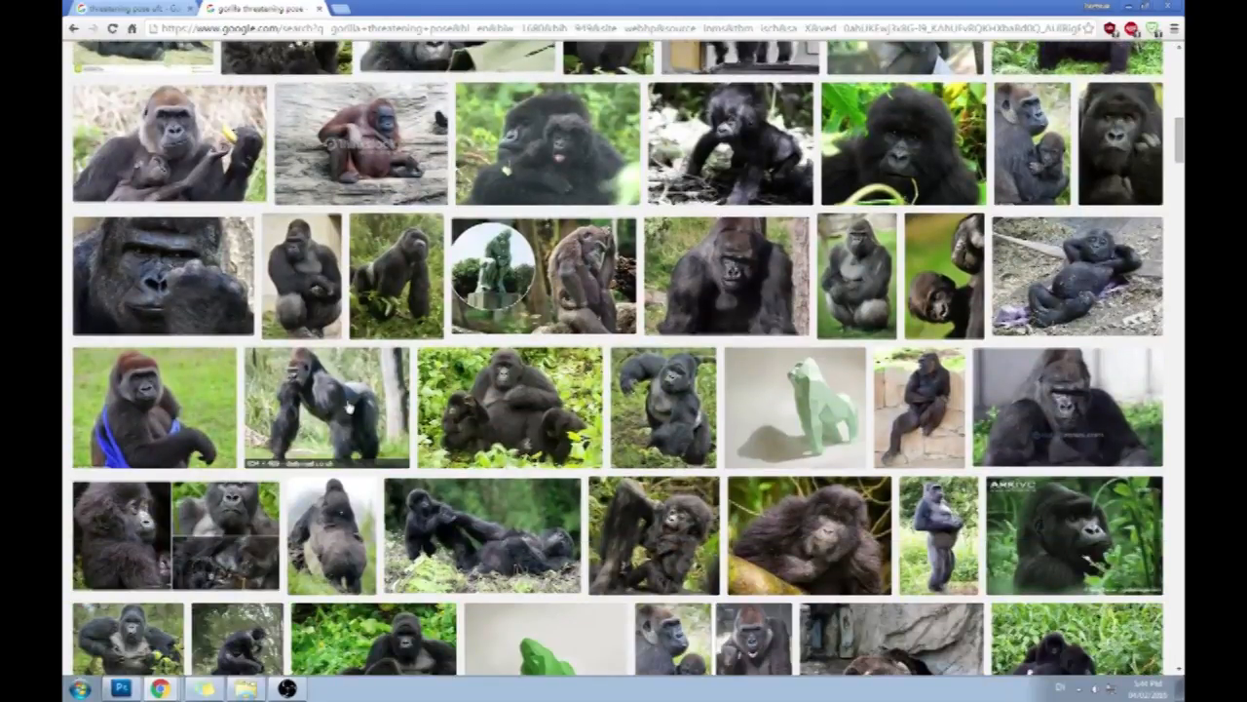
pyautogui.click(351, 388)
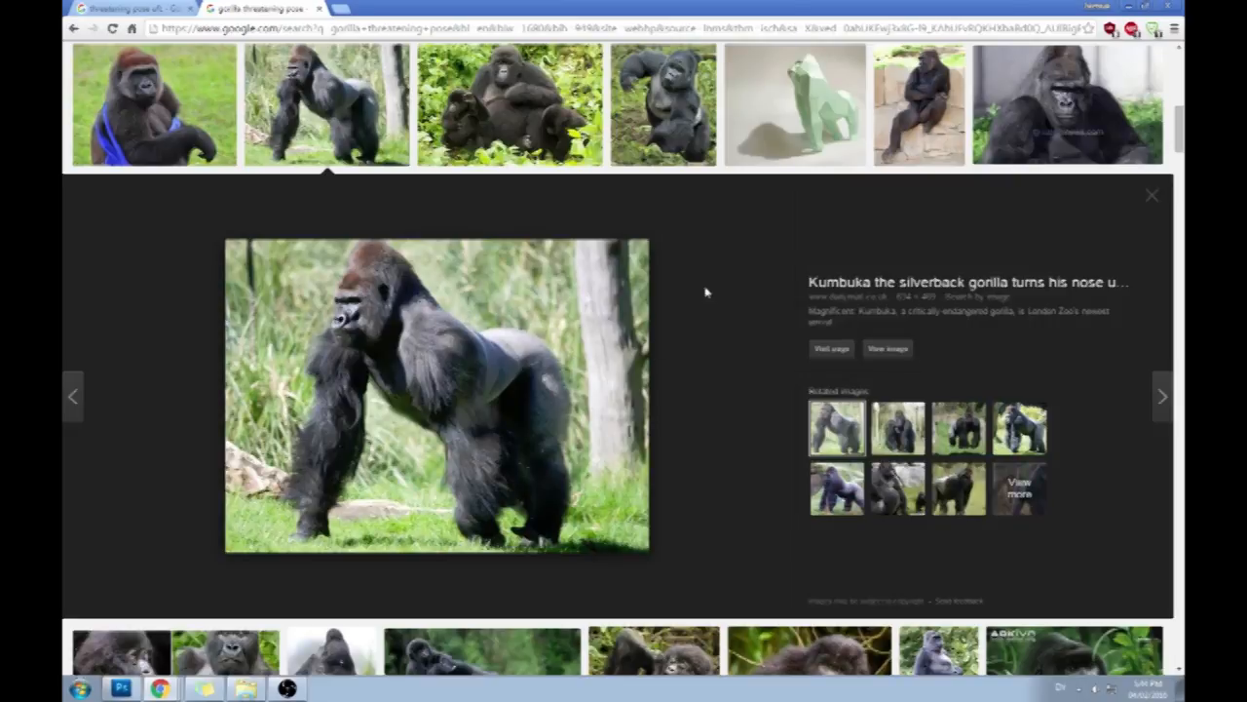
# - Browse further gorilla images for pose references and examine the photo of the gorilla on all fours beside a tree trunk
pyautogui.scroll(-3, 750, 324)
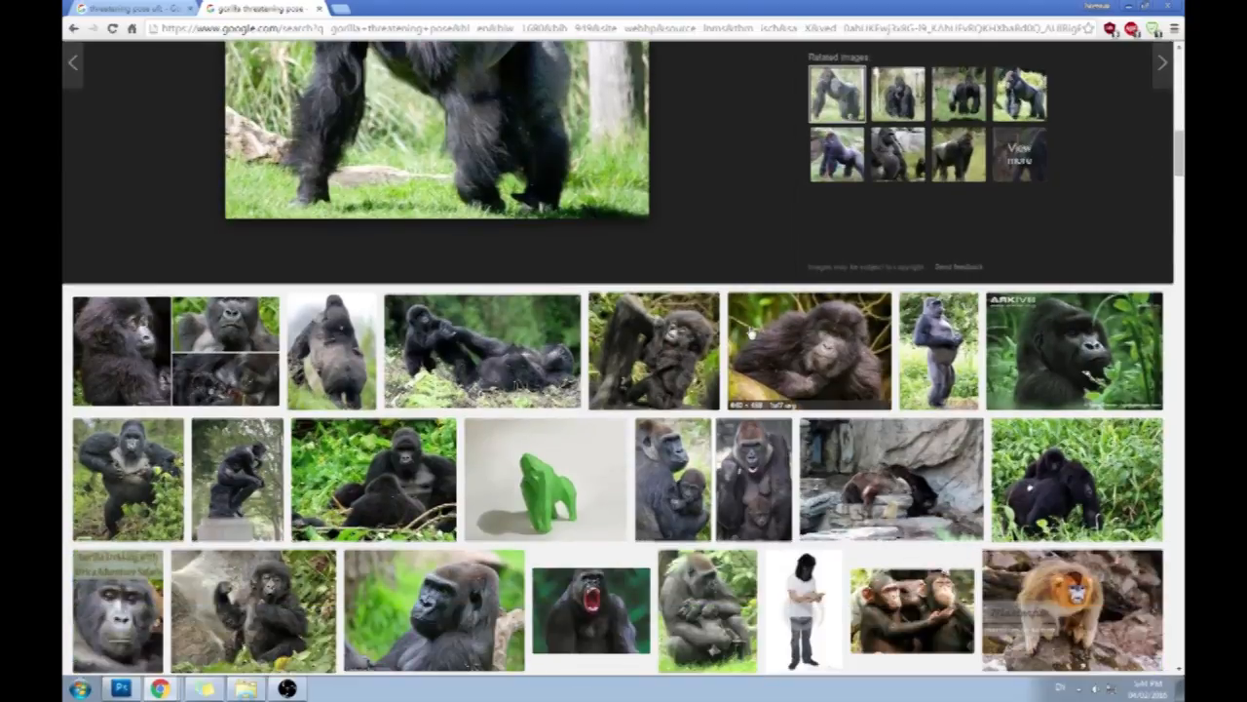
pyautogui.scroll(-1, 750, 332)
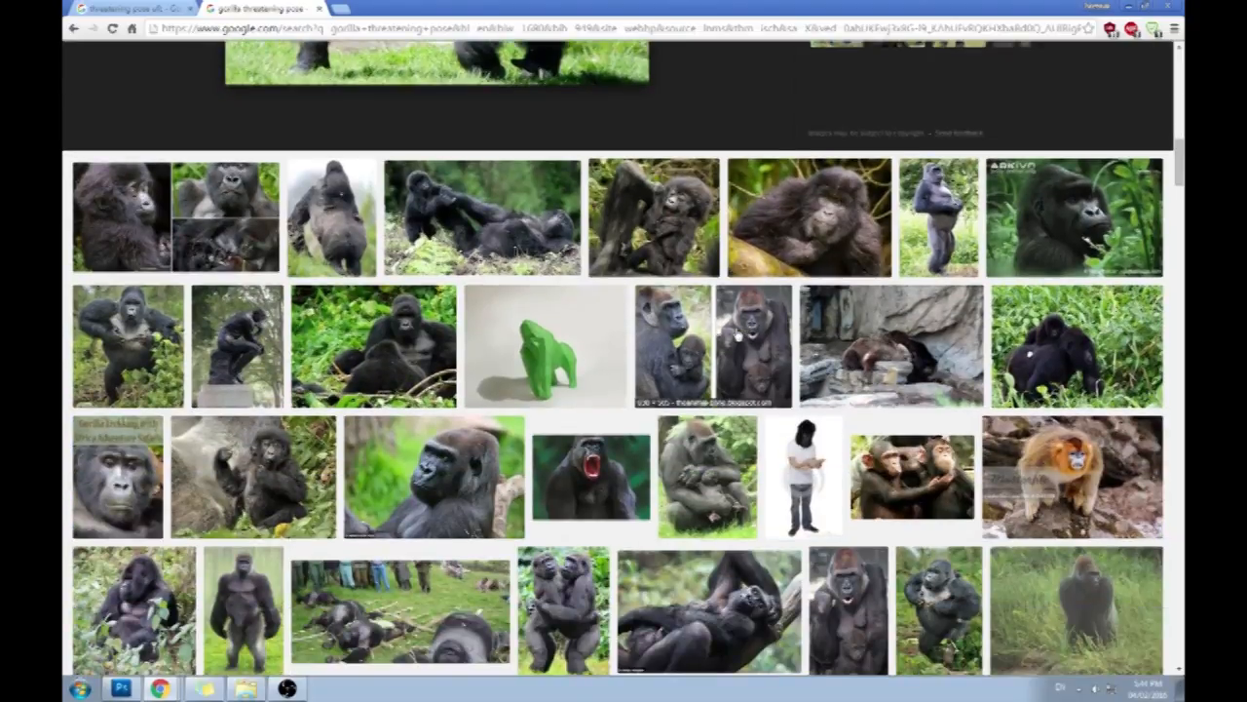
pyautogui.scroll(-2, 764, 345)
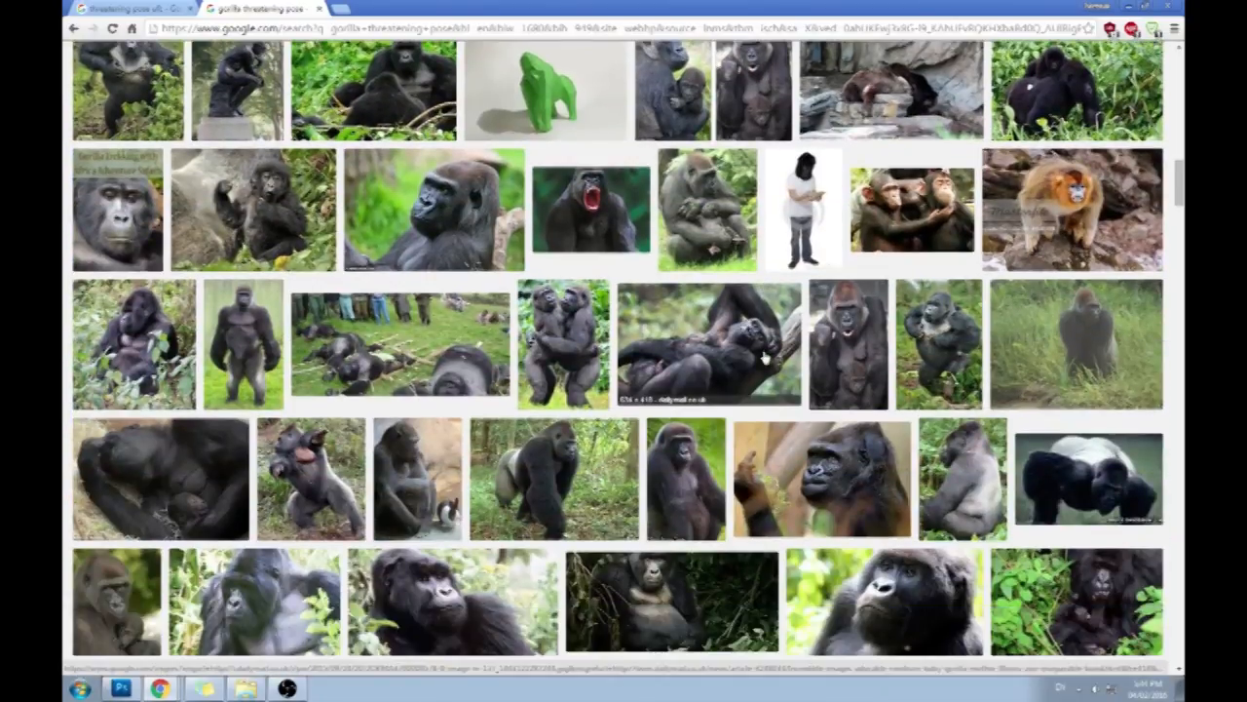
pyautogui.scroll(-2, 766, 358)
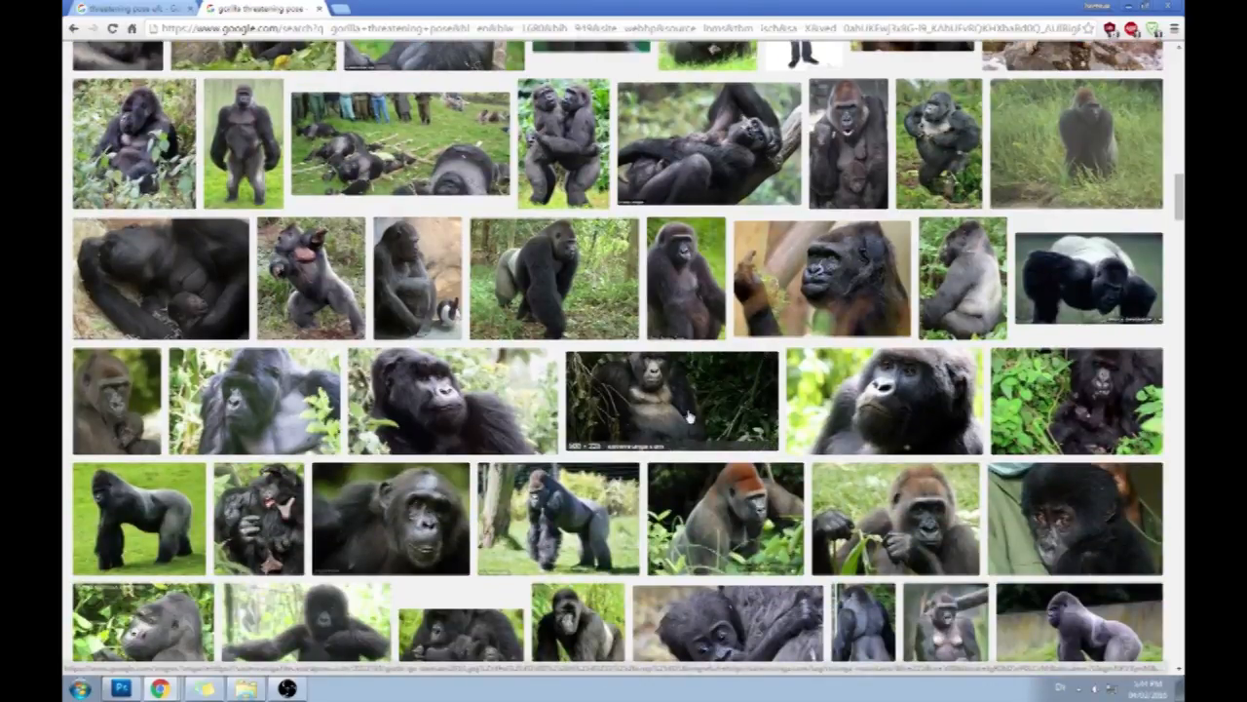
pyautogui.click(561, 505)
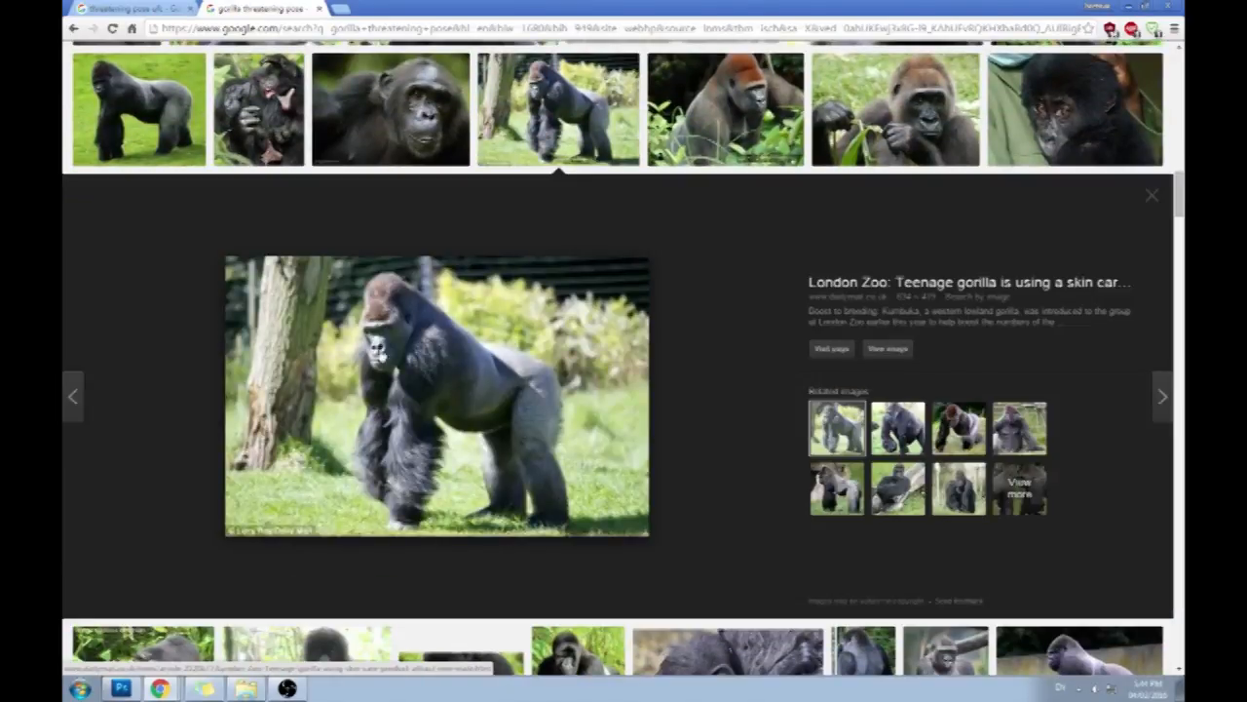
pyautogui.scroll(1, 736, 366)
pyautogui.scroll(-6, 736, 365)
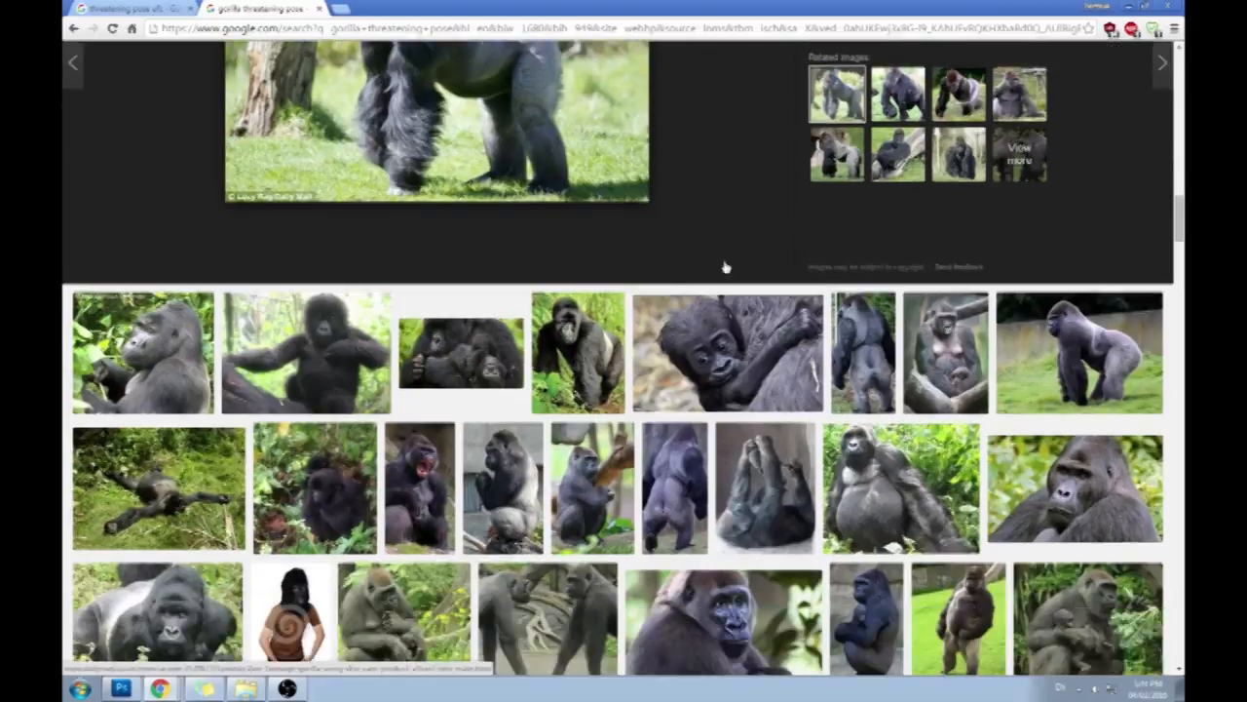
pyautogui.scroll(6, 723, 282)
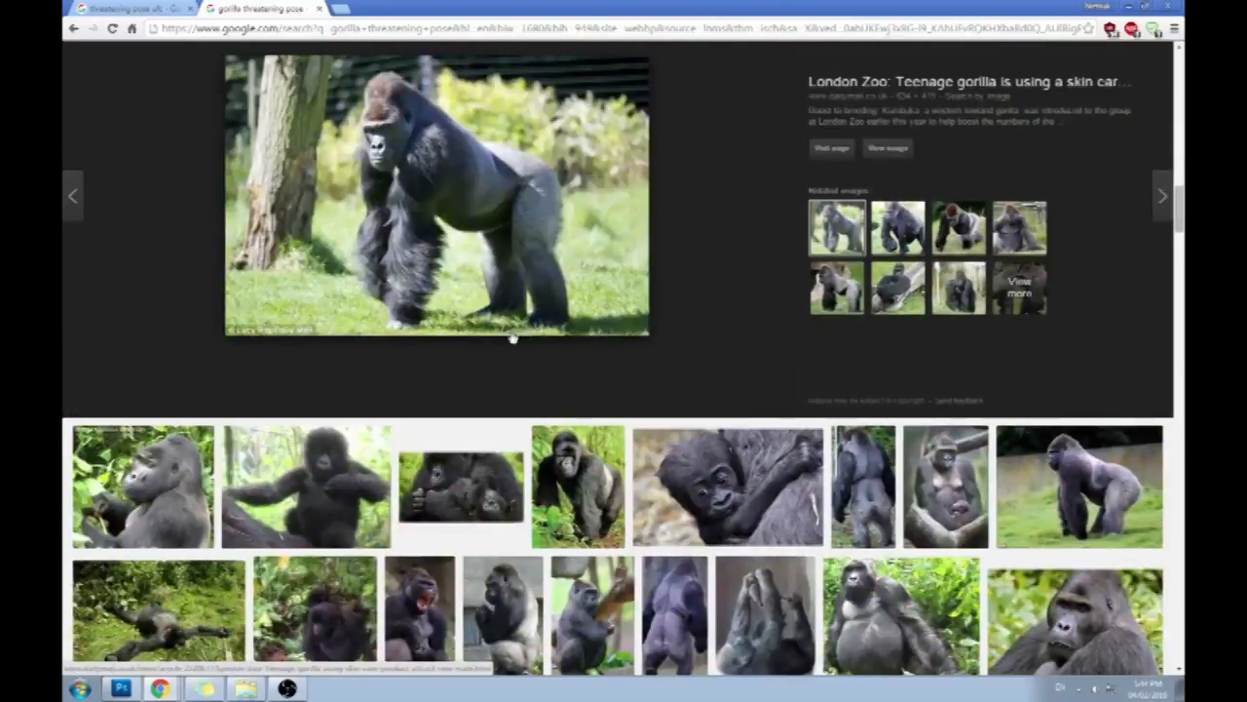
pyautogui.scroll(-6, 672, 250)
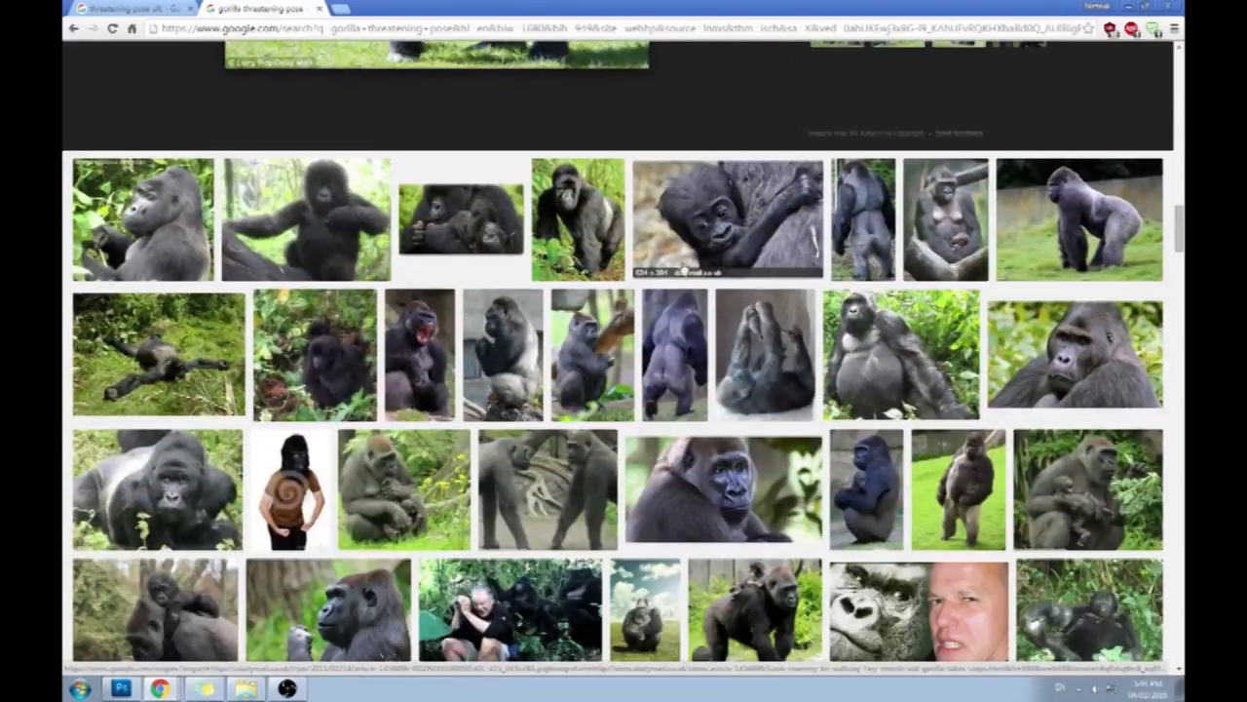
pyautogui.scroll(-1, 685, 266)
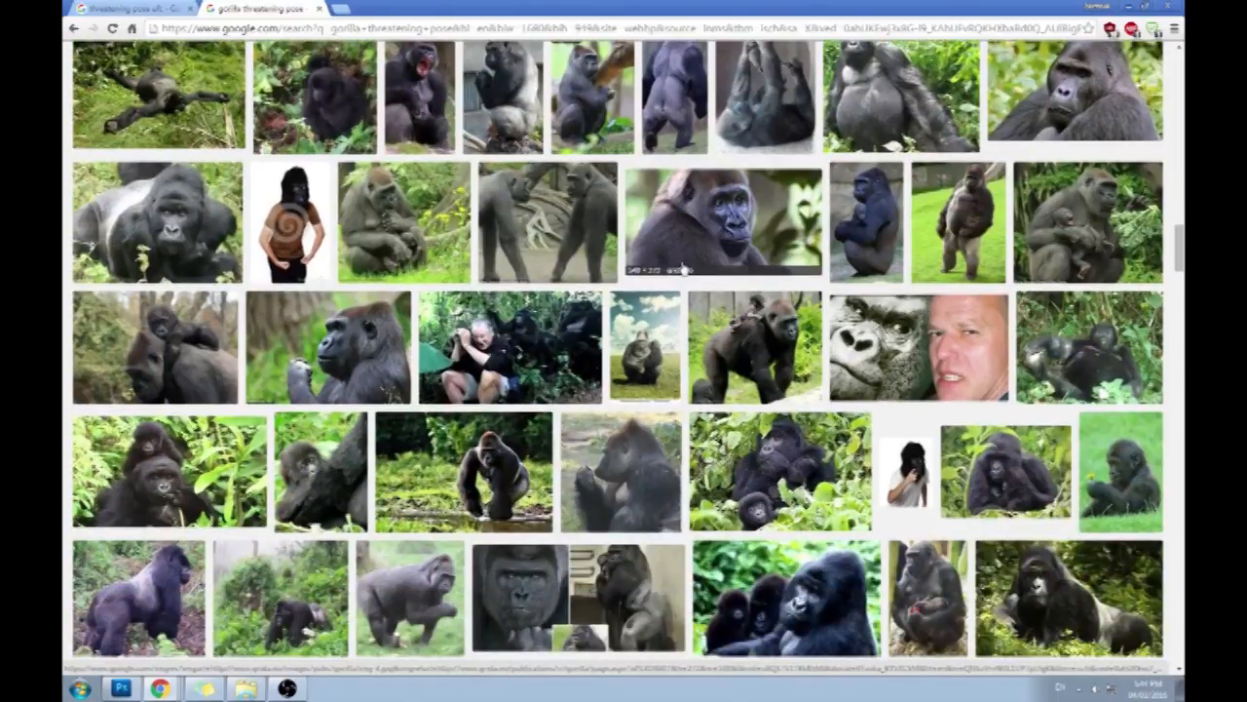
# - Return to the masked figure painting in Photoshop, add another new layer, and set the brush opacity to 100%
pyautogui.click(115, 7)
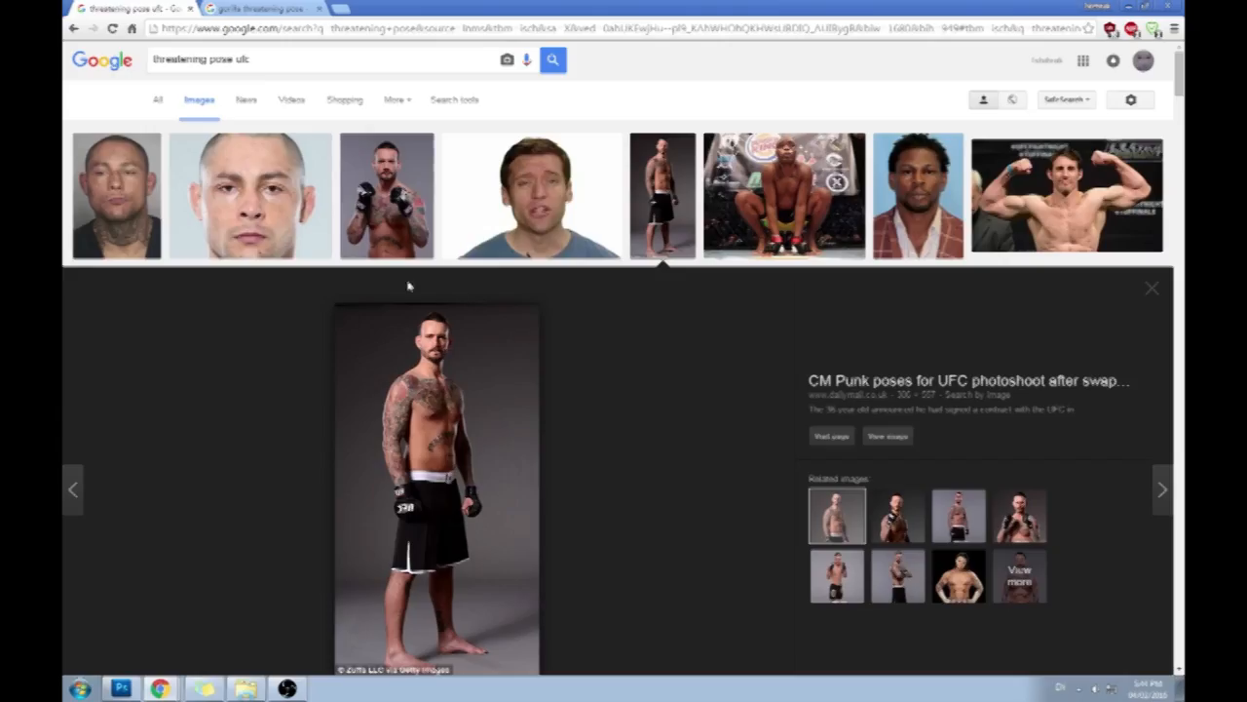
pyautogui.doubleClick(555, 6)
pyautogui.click(639, 79)
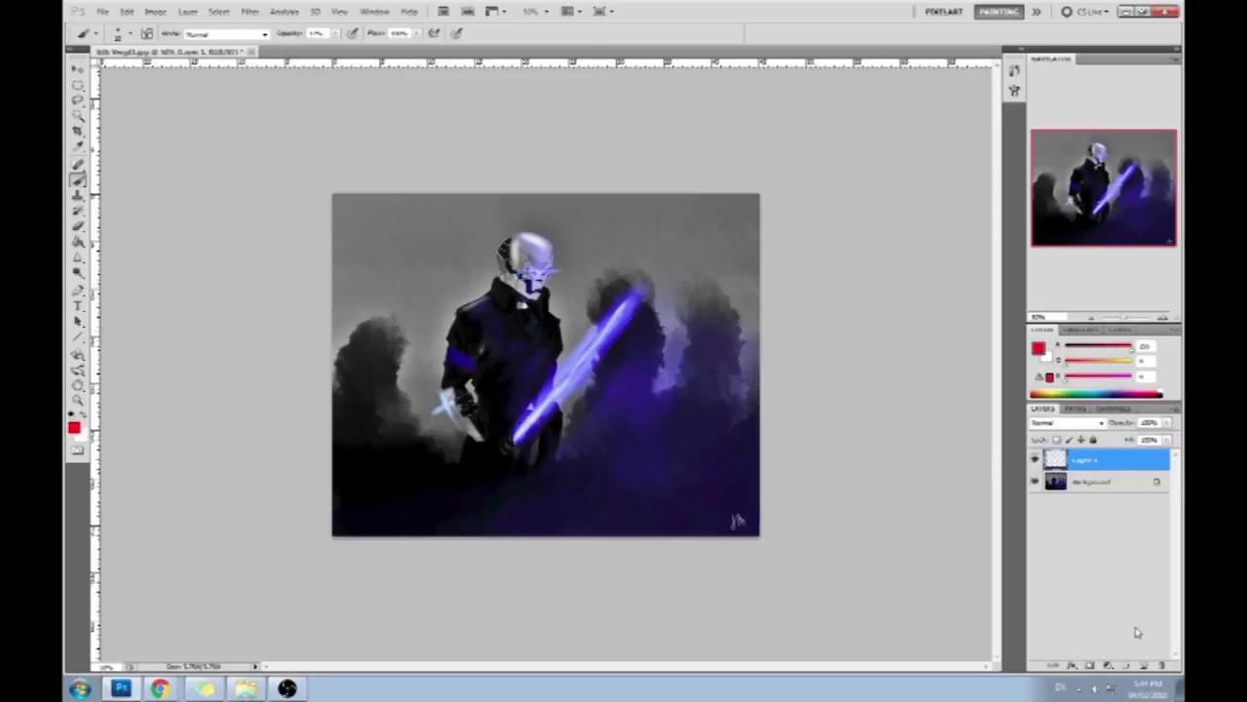
pyautogui.click(1143, 666)
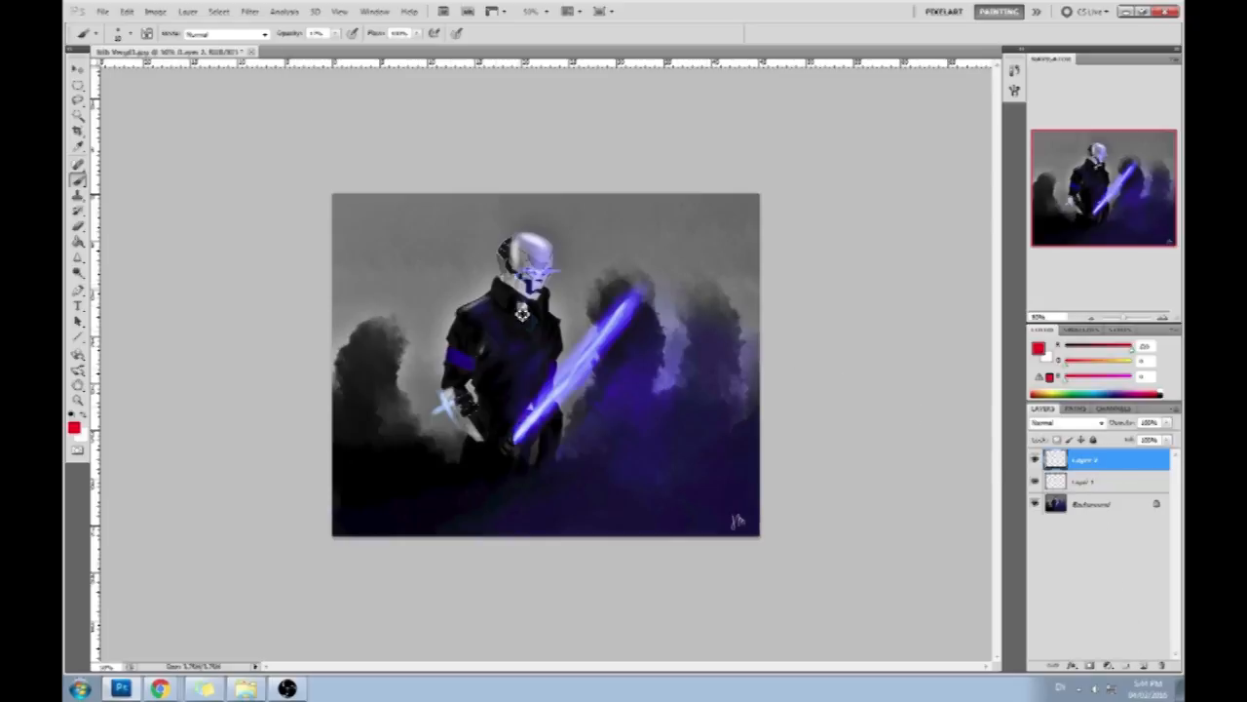
pyautogui.press('0')
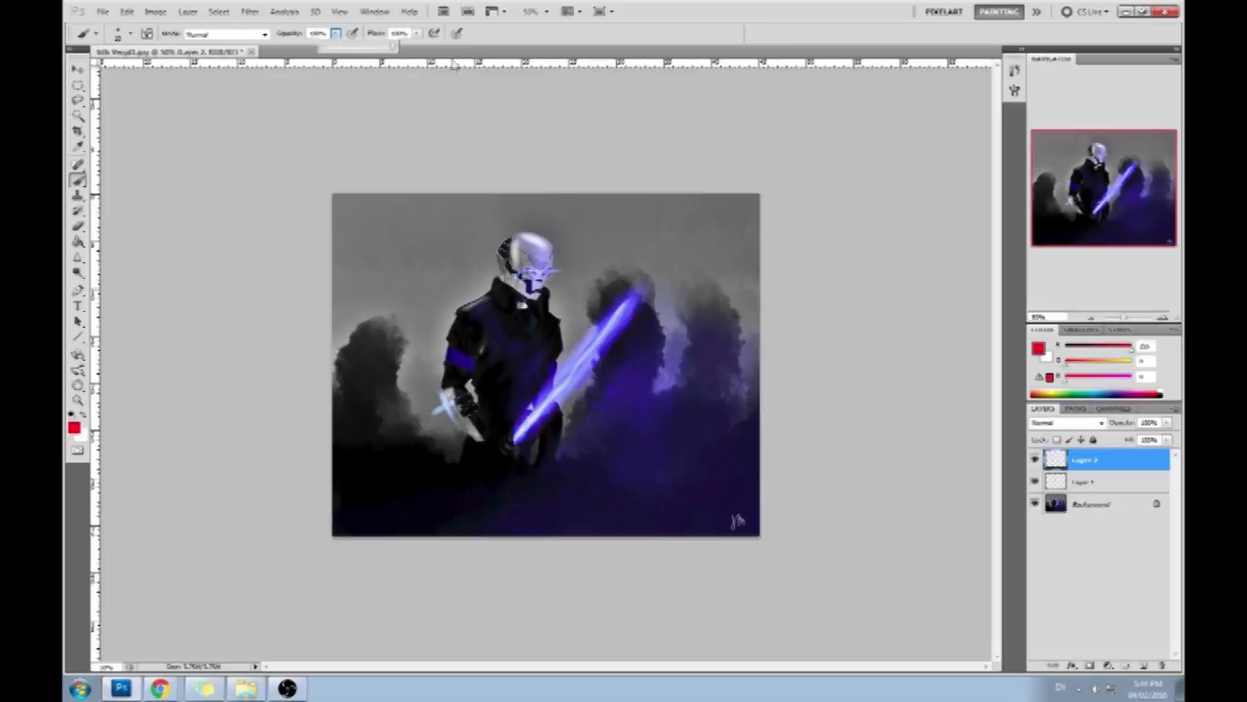
# - Draw a curved red gesture line from the mask through the torso to the canvas's lower edge, plus a red arrow pointing at the neck
pyautogui.moveTo(515, 259); pyautogui.dragTo(517, 535)
pyautogui.hotkey('ctrl', 'z')
pyautogui.moveTo(525, 257); pyautogui.dragTo(567, 534)
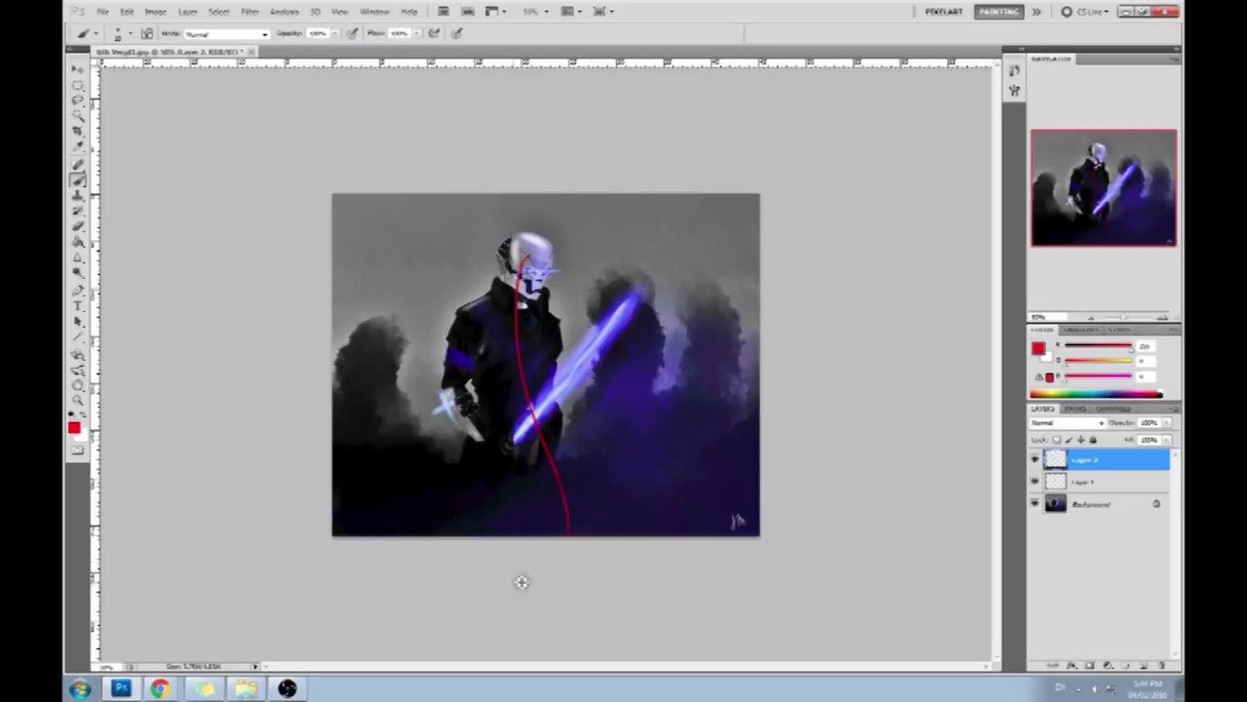
pyautogui.moveTo(464, 261); pyautogui.dragTo(495, 283)
pyautogui.moveTo(458, 282); pyautogui.dragTo(495, 284)
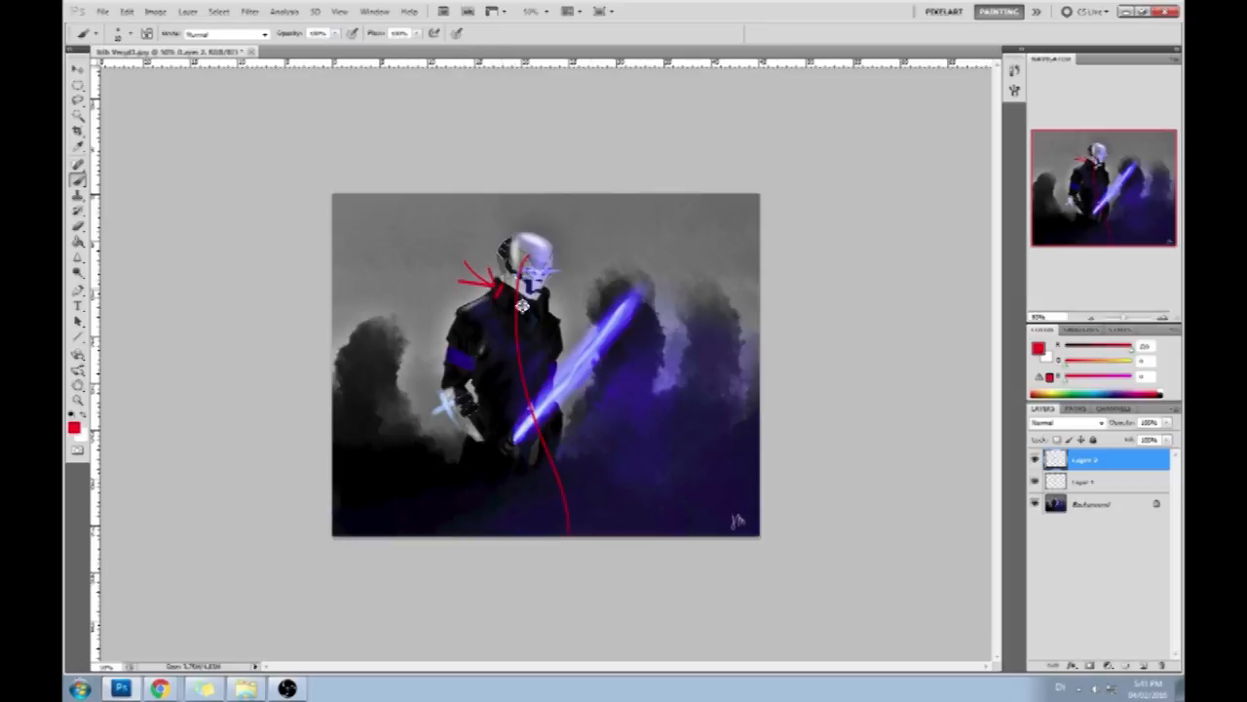
# - Outline the figure in red with sloping shoulder lines, both torso sides, and a line from the waist down to the canvas's lower edge
pyautogui.moveTo(504, 289)
pyautogui.mouseDown()
pyautogui.moveTo(498, 306)
pyautogui.moveTo(438, 328)
pyautogui.mouseUp()
pyautogui.moveTo(534, 295)
pyautogui.mouseDown()
pyautogui.moveTo(562, 329)
pyautogui.moveTo(581, 588)
pyautogui.mouseUp()
pyautogui.hotkey('ctrl', 'z')
pyautogui.moveTo(558, 340); pyautogui.dragTo(583, 538)
pyautogui.hotkey('ctrl', 'z')
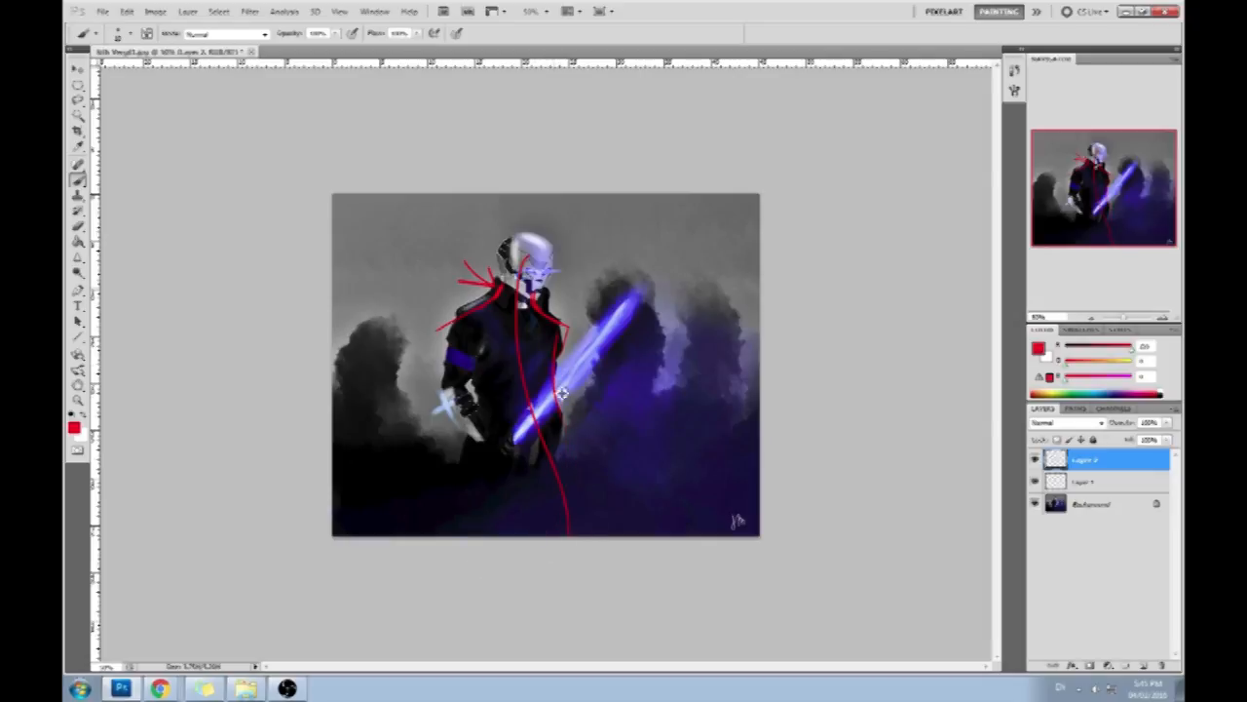
pyautogui.moveTo(478, 419); pyautogui.dragTo(463, 356)
pyautogui.moveTo(481, 410); pyautogui.dragTo(558, 574)
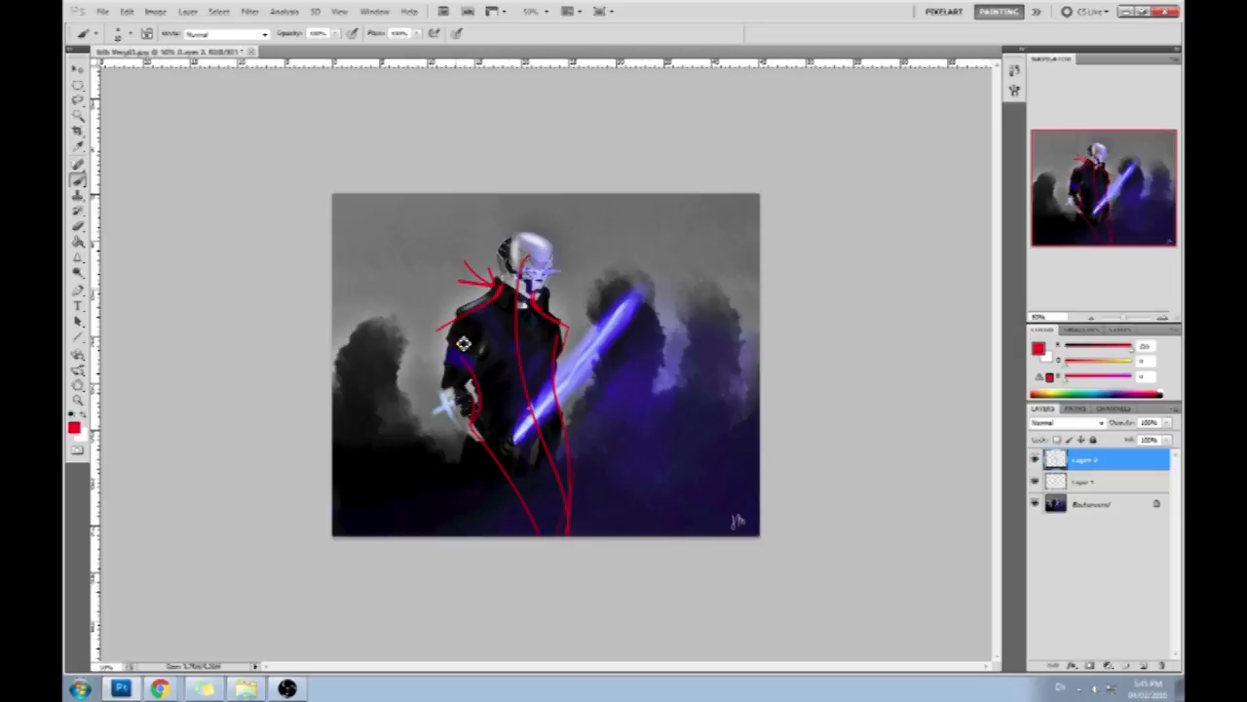
pyautogui.moveTo(452, 323); pyautogui.dragTo(446, 356)
pyautogui.hotkey('ctrl', 'z')
# - Try a small red sketch of narrow, rounded shoulders in the sky beside the figure, and undo it
pyautogui.moveTo(650, 234)
pyautogui.mouseDown()
pyautogui.moveTo(604, 284)
pyautogui.moveTo(722, 291)
pyautogui.mouseUp()
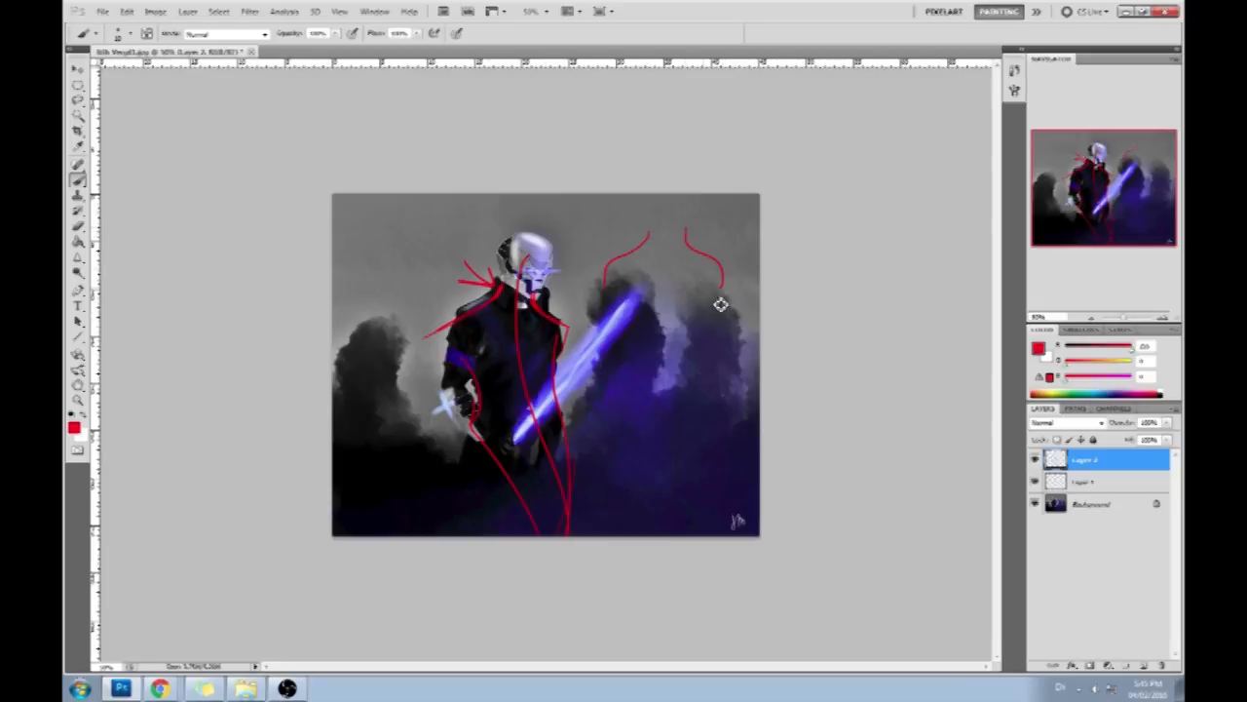
pyautogui.hotkey('ctrl', 'alt', 'z')
# - Try a red sketch of a neck with wide, nearly straight shoulders and upper arms beside the figure, and undo it
pyautogui.hotkey('ctrl', 'alt', 'z')
pyautogui.hotkey('ctrl', 'alt', 'z')
pyautogui.moveTo(623, 231); pyautogui.dragTo(552, 258)
pyautogui.moveTo(677, 226); pyautogui.dragTo(737, 245)
pyautogui.moveTo(629, 211); pyautogui.dragTo(629, 230)
pyautogui.moveTo(673, 201); pyautogui.dragTo(682, 222)
pyautogui.moveTo(563, 259); pyautogui.dragTo(588, 318)
pyautogui.moveTo(749, 251); pyautogui.dragTo(730, 322)
pyautogui.hotkey('ctrl', 'alt', 'z')
pyautogui.hotkey('ctrl', 'alt', 'z')
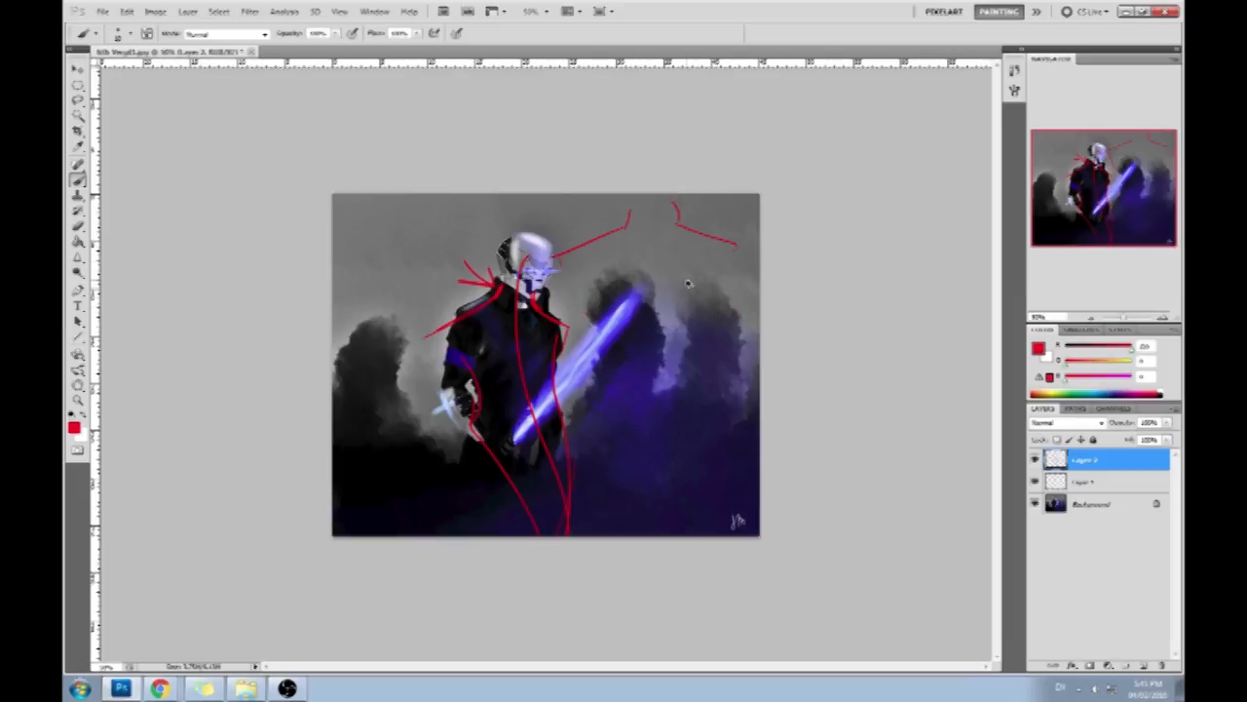
pyautogui.hotkey('ctrl', 'alt', 'z')
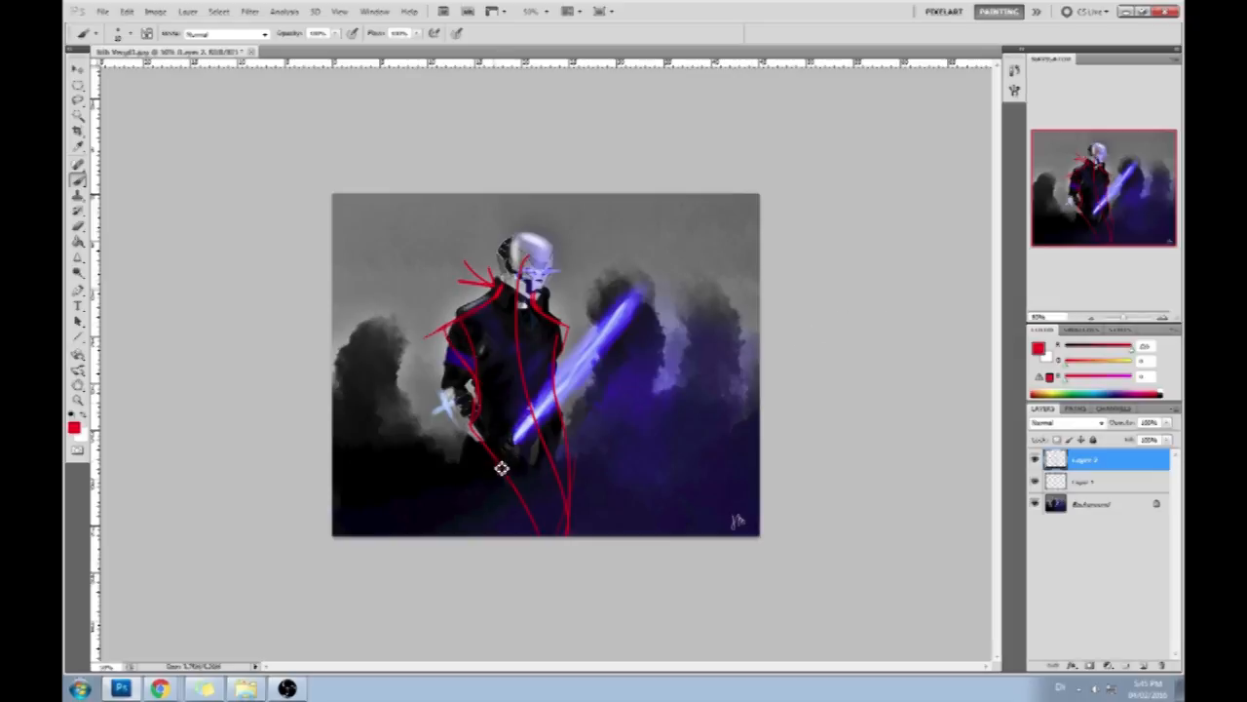
# - Draw red outlines from the shoulder and hips down both outer legs, discarding any test strokes made beside the figure
pyautogui.moveTo(450, 329); pyautogui.dragTo(462, 555)
pyautogui.moveTo(564, 448); pyautogui.dragTo(591, 549)
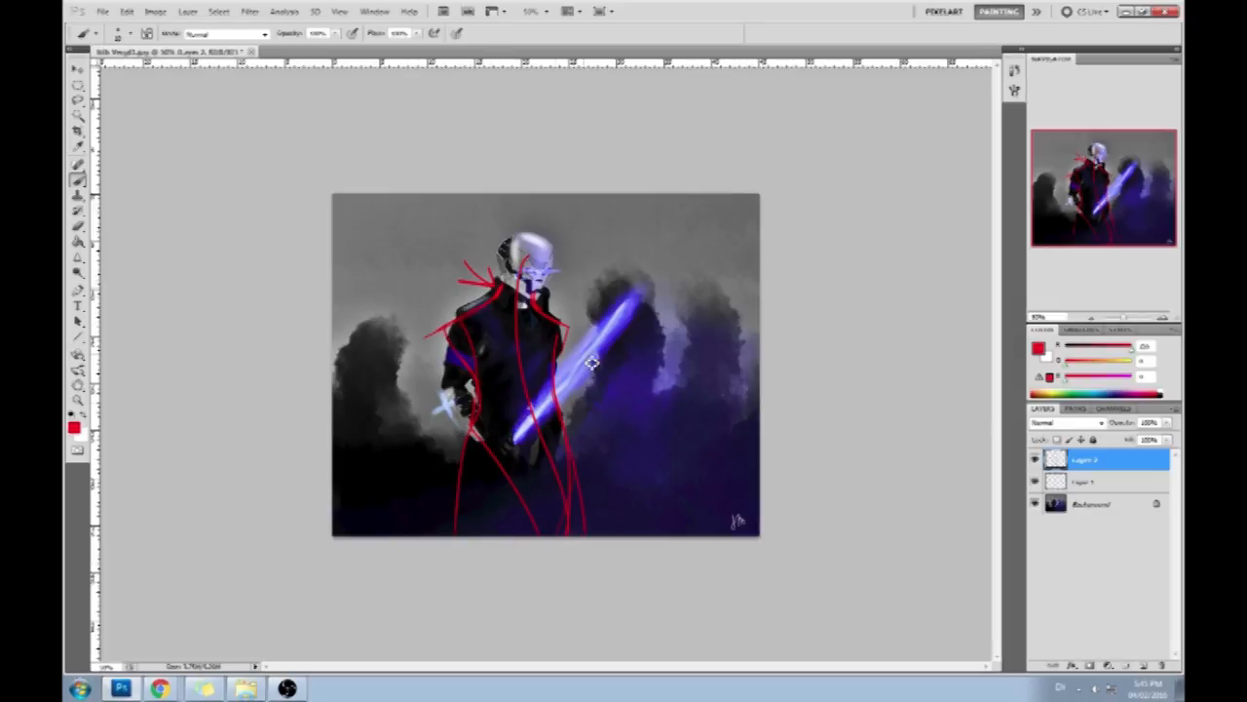
pyautogui.moveTo(745, 204)
pyautogui.mouseDown()
pyautogui.moveTo(371, 256)
pyautogui.moveTo(688, 242)
pyautogui.moveTo(680, 226)
pyautogui.mouseUp()
pyautogui.hotkey('ctrl', 'z')
pyautogui.moveTo(675, 381)
pyautogui.mouseDown()
pyautogui.moveTo(616, 398)
pyautogui.moveTo(651, 408)
pyautogui.mouseUp()
pyautogui.hotkey('ctrl', 'alt', 'z')
pyautogui.hotkey('ctrl', 'alt', 'z')
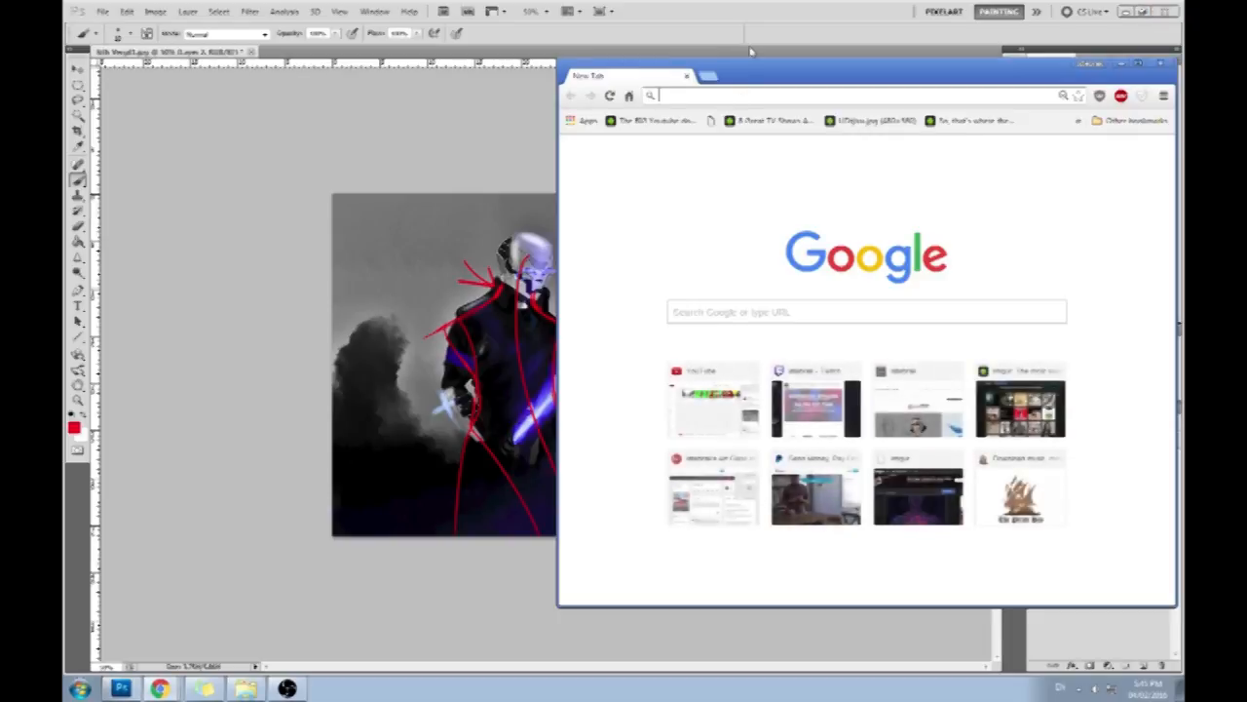
# - Search Google Images in Chrome for "kylo ren" and narrow the results to the Concept Art group
pyautogui.write('kylo ren')
pyautogui.press('Return')
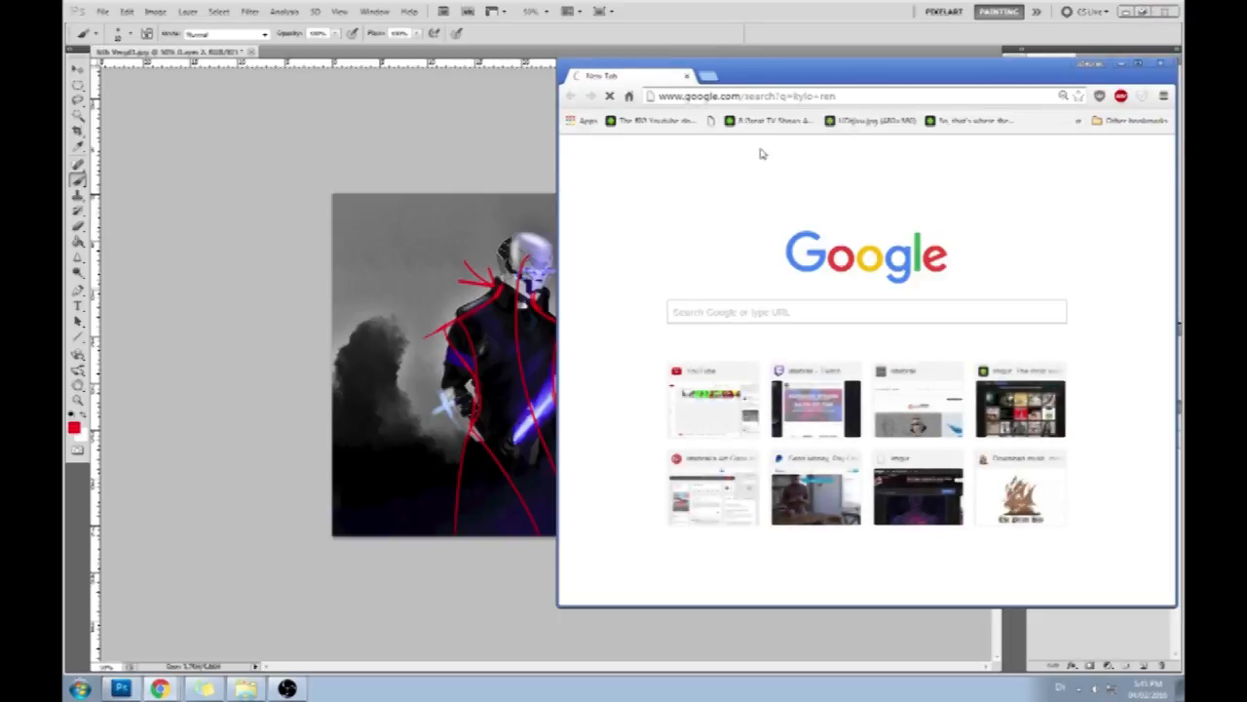
pyautogui.doubleClick(805, 74)
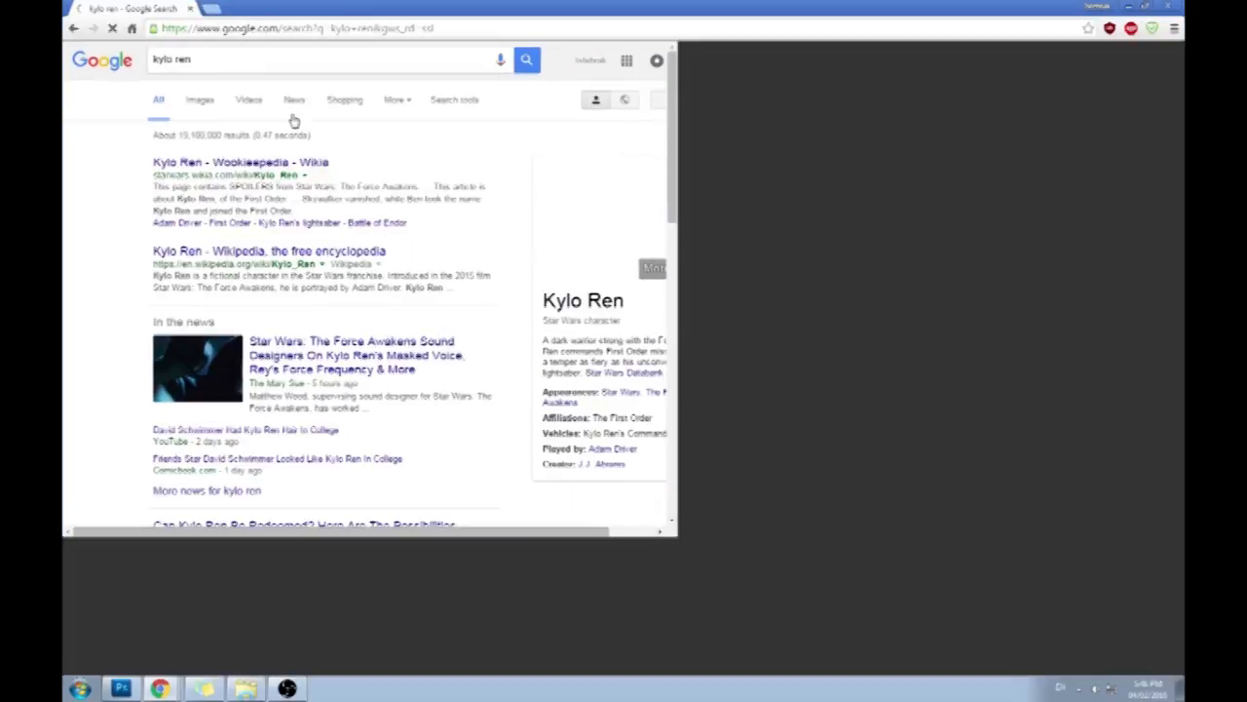
pyautogui.click(211, 101)
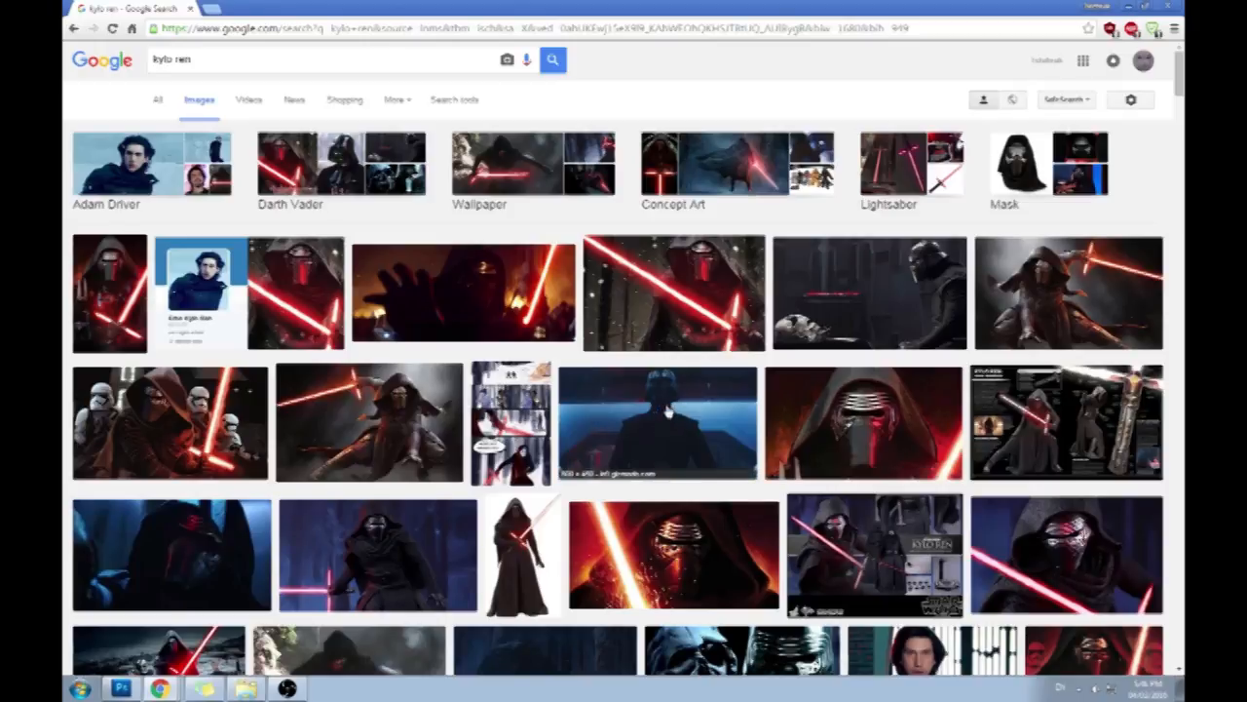
pyautogui.click(785, 166)
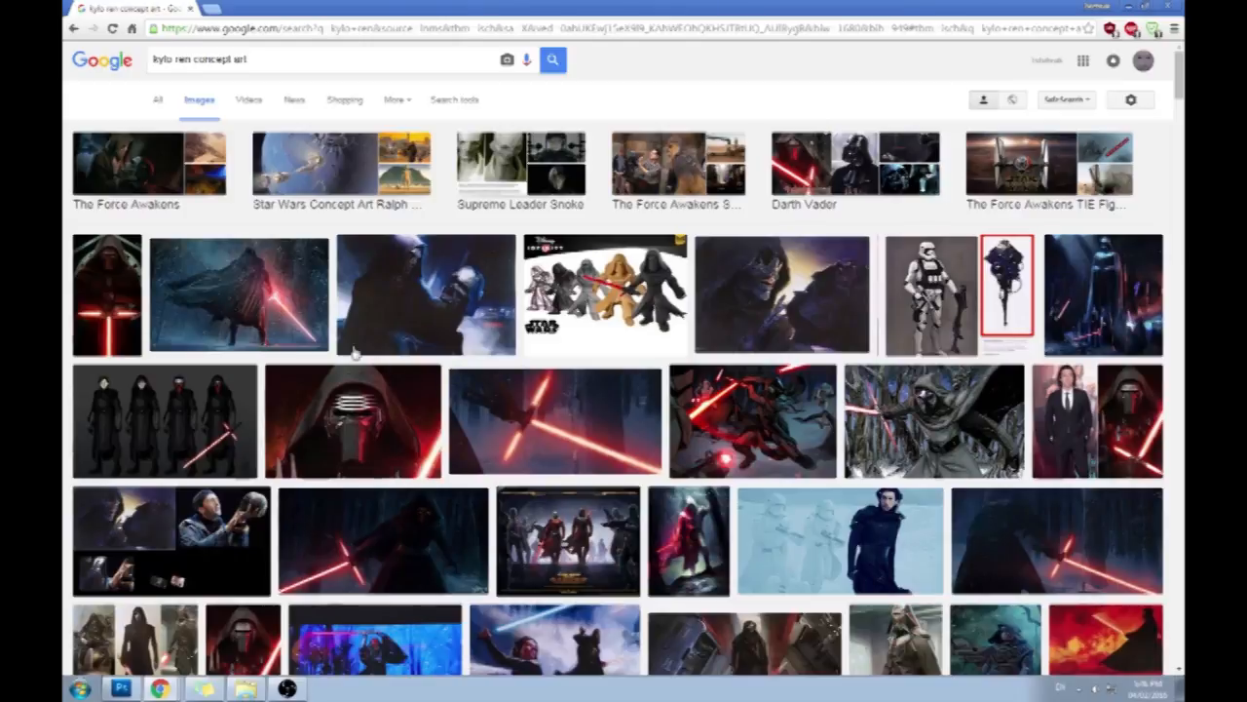
# - Examine the concept art of the caped figure in the snowy forest and the hooded figure walking through the corridor
pyautogui.click(289, 296)
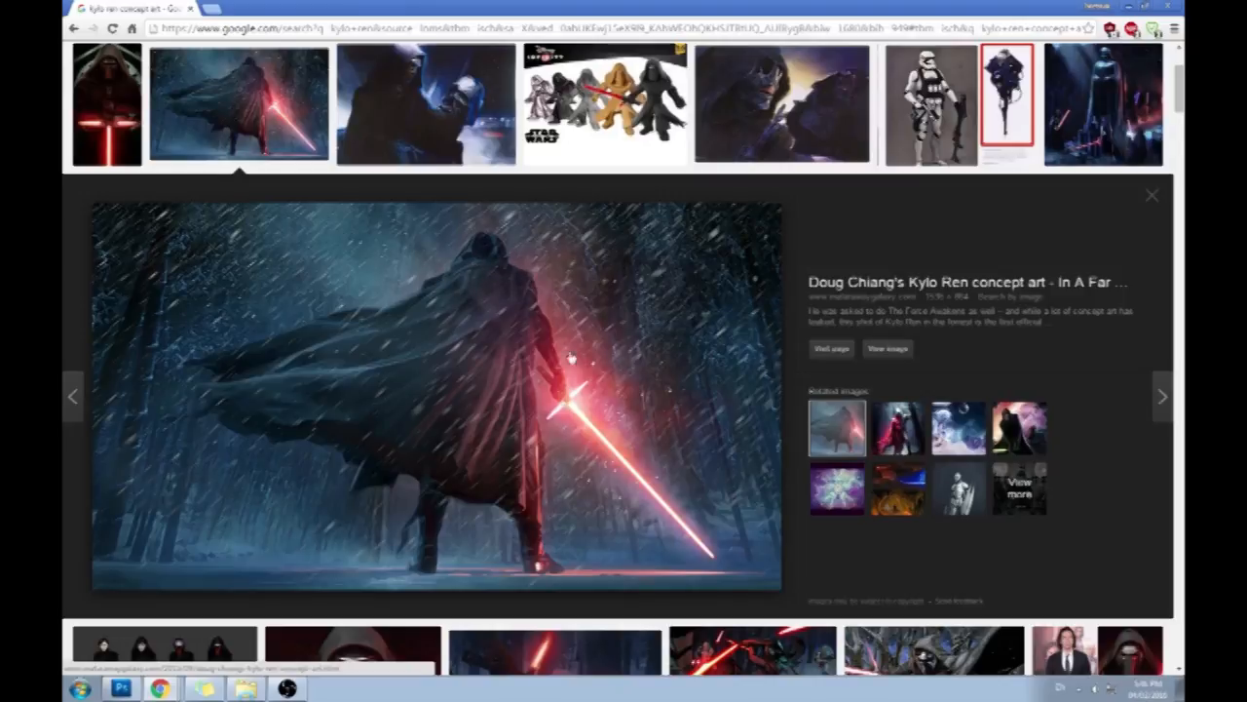
pyautogui.click(1156, 202)
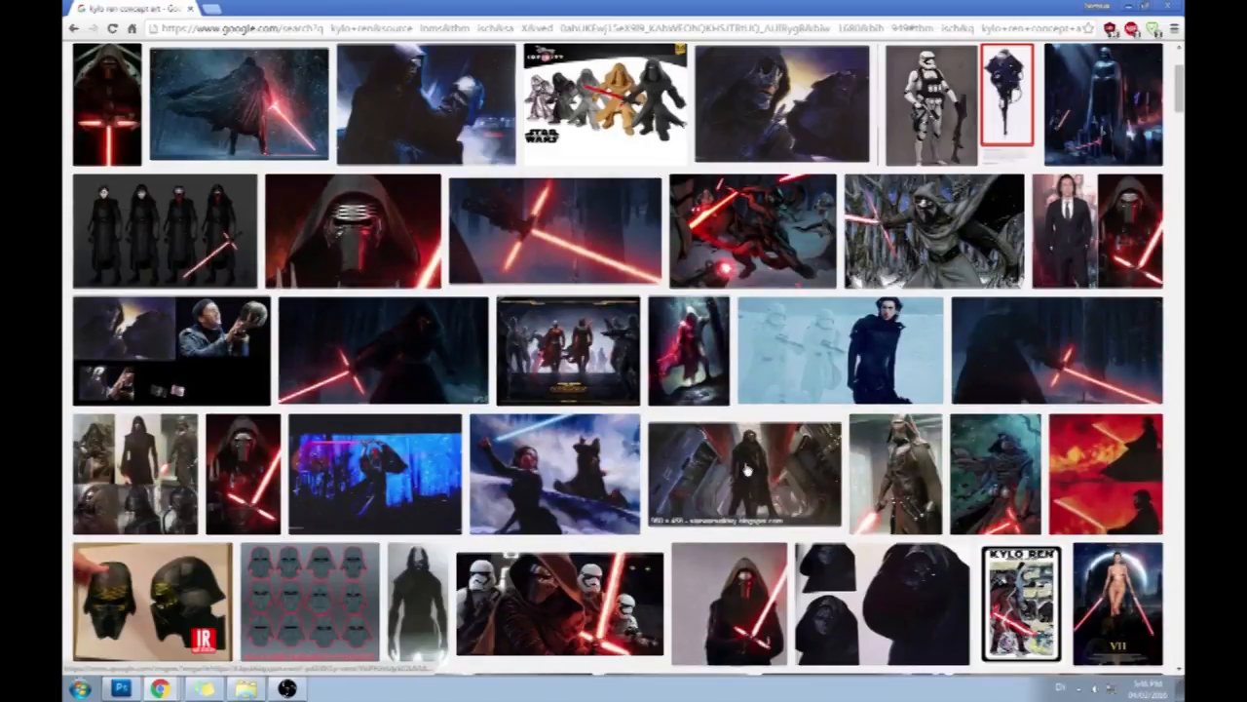
pyautogui.click(746, 472)
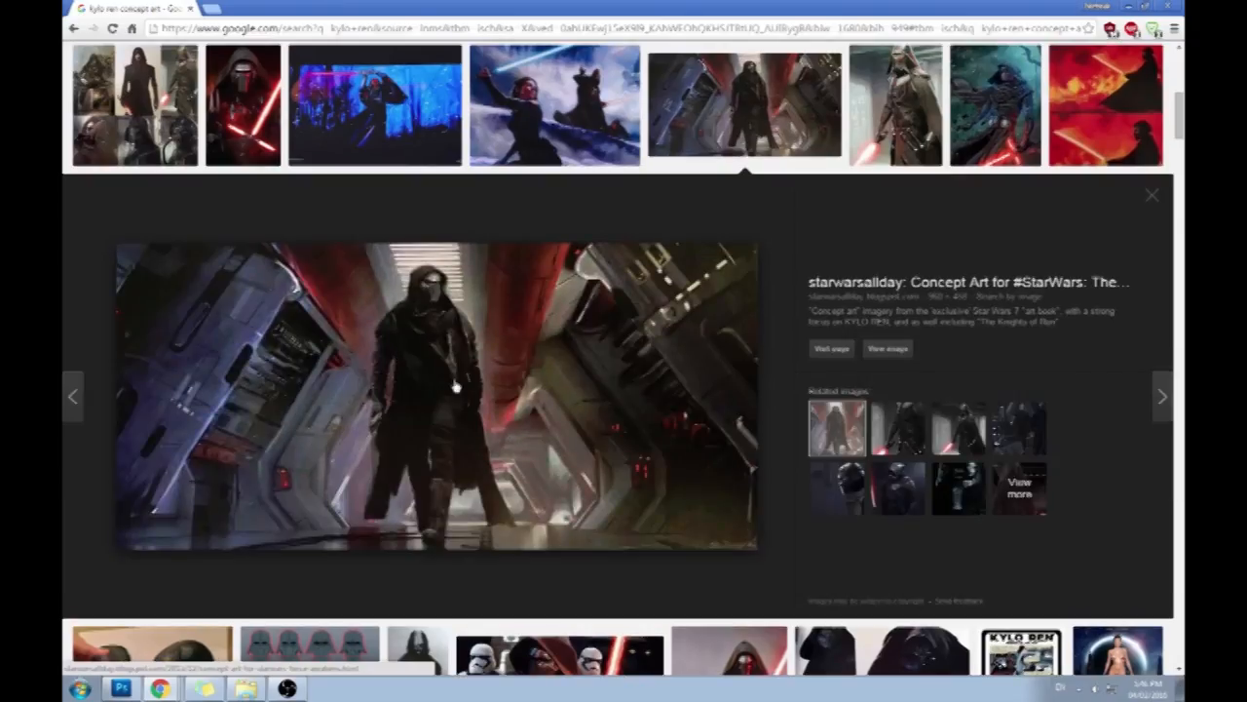
pyautogui.scroll(3, 776, 404)
pyautogui.scroll(-2, 786, 394)
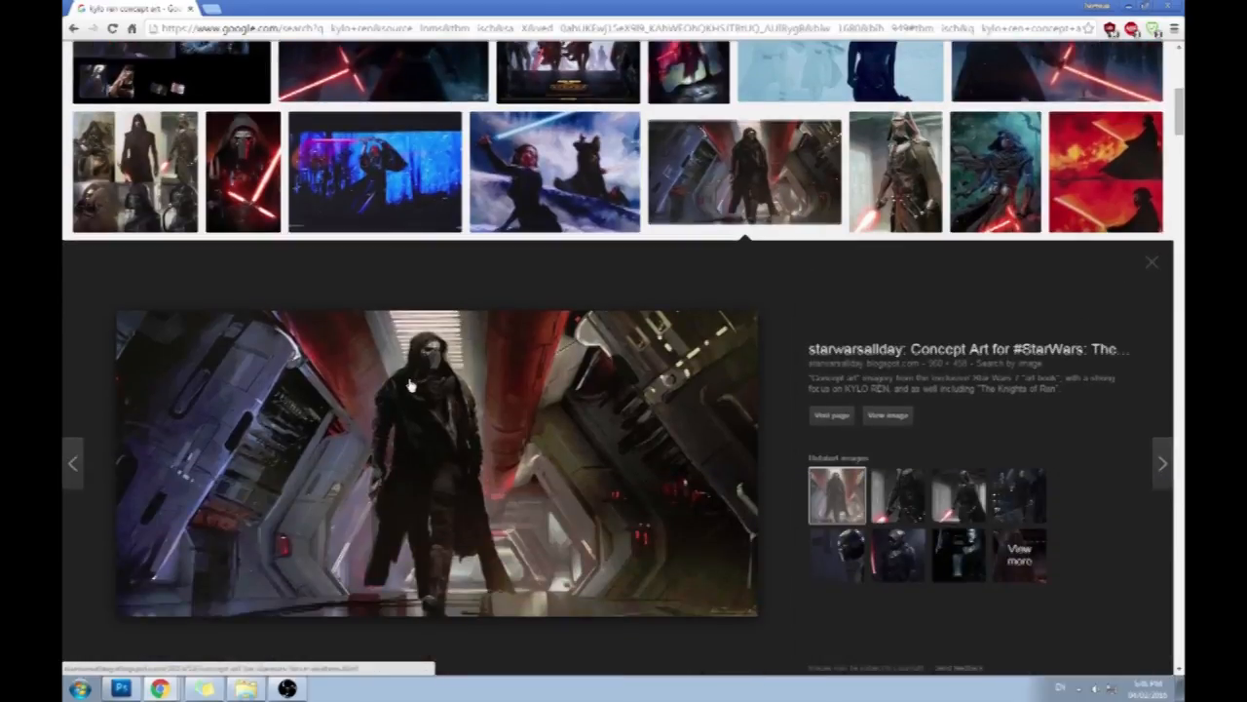
pyautogui.scroll(3, 243, 331)
# - Preview the six-panel concept art collage and the lineup of four standing robed figures, comparing their stances and proportions
pyautogui.click(124, 297)
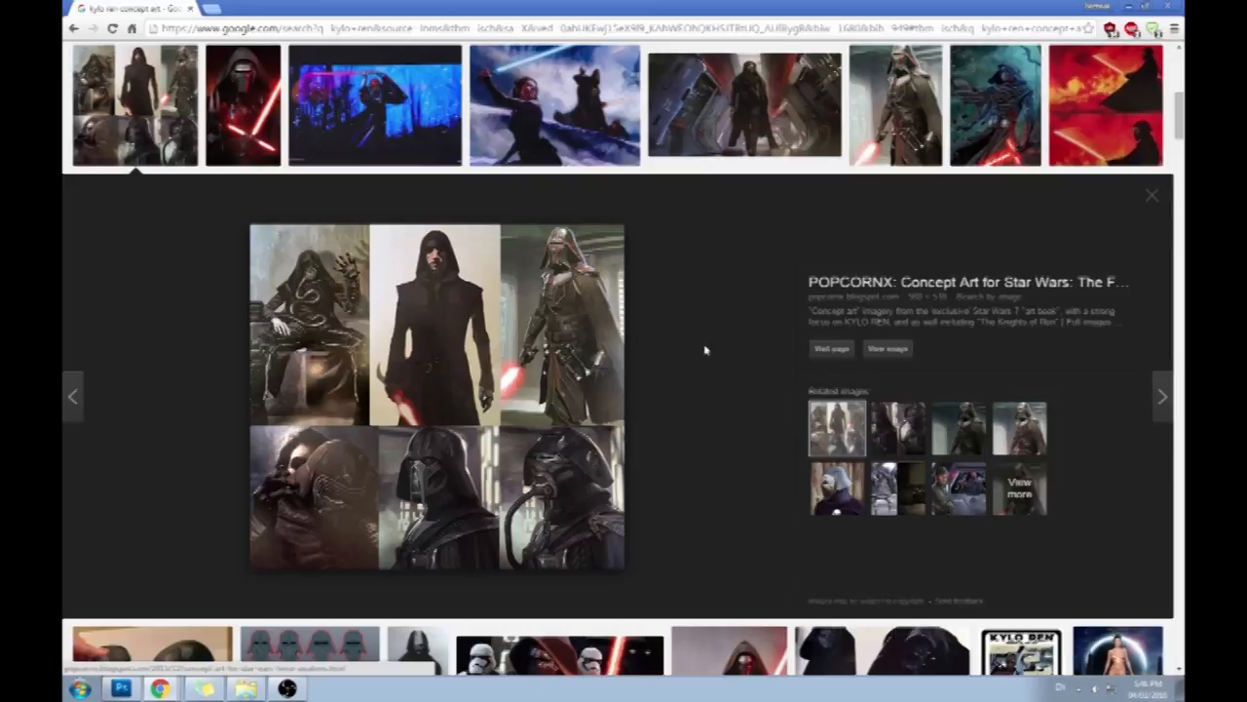
pyautogui.scroll(1, 706, 351)
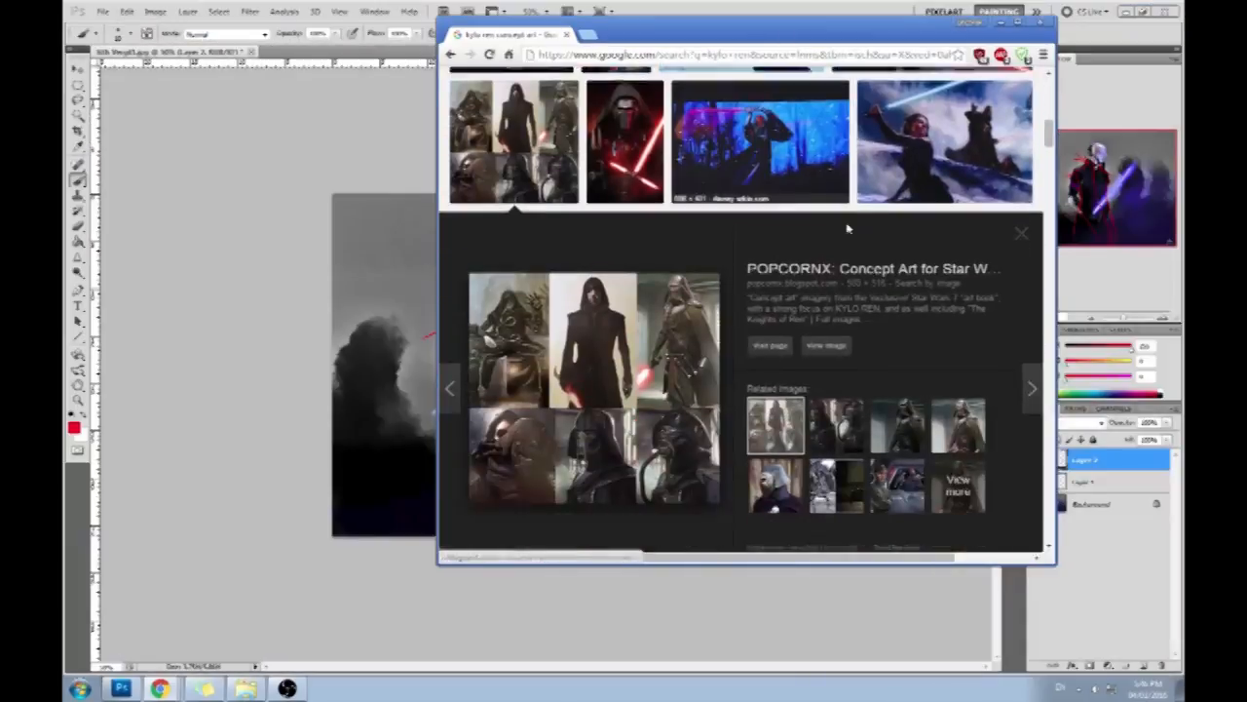
pyautogui.scroll(-1, 814, 398)
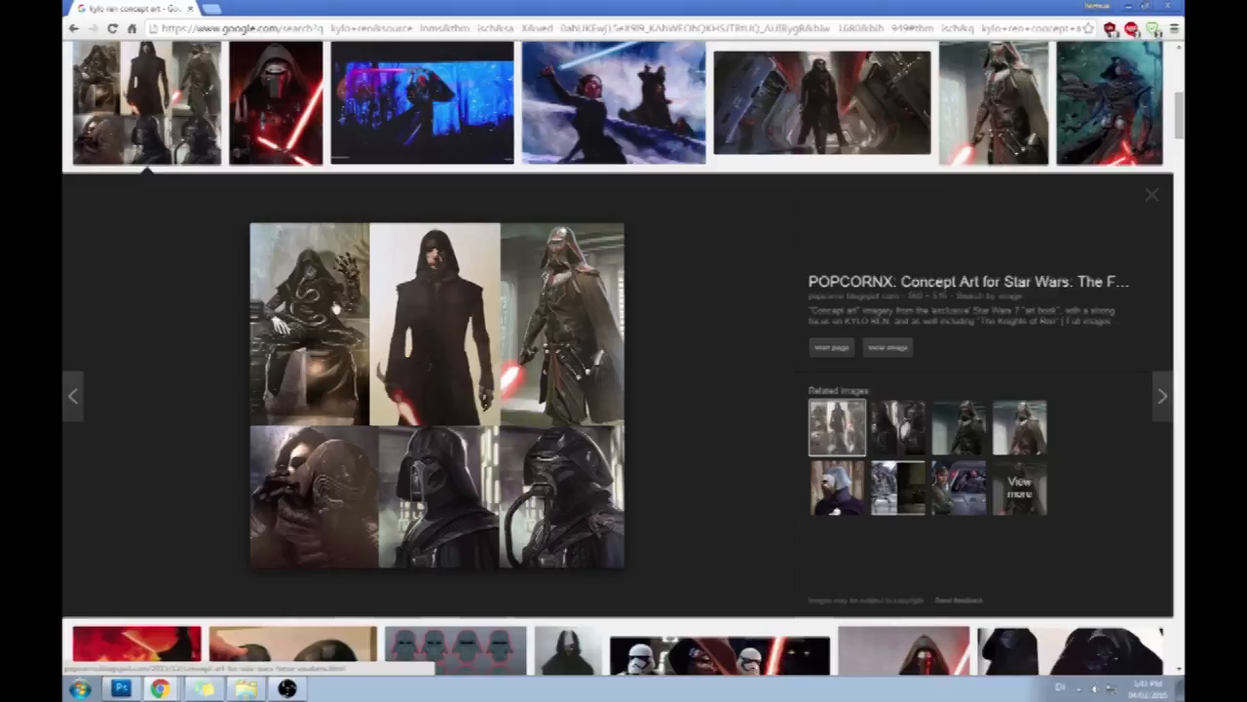
pyautogui.scroll(5, 729, 363)
pyautogui.scroll(1, 223, 299)
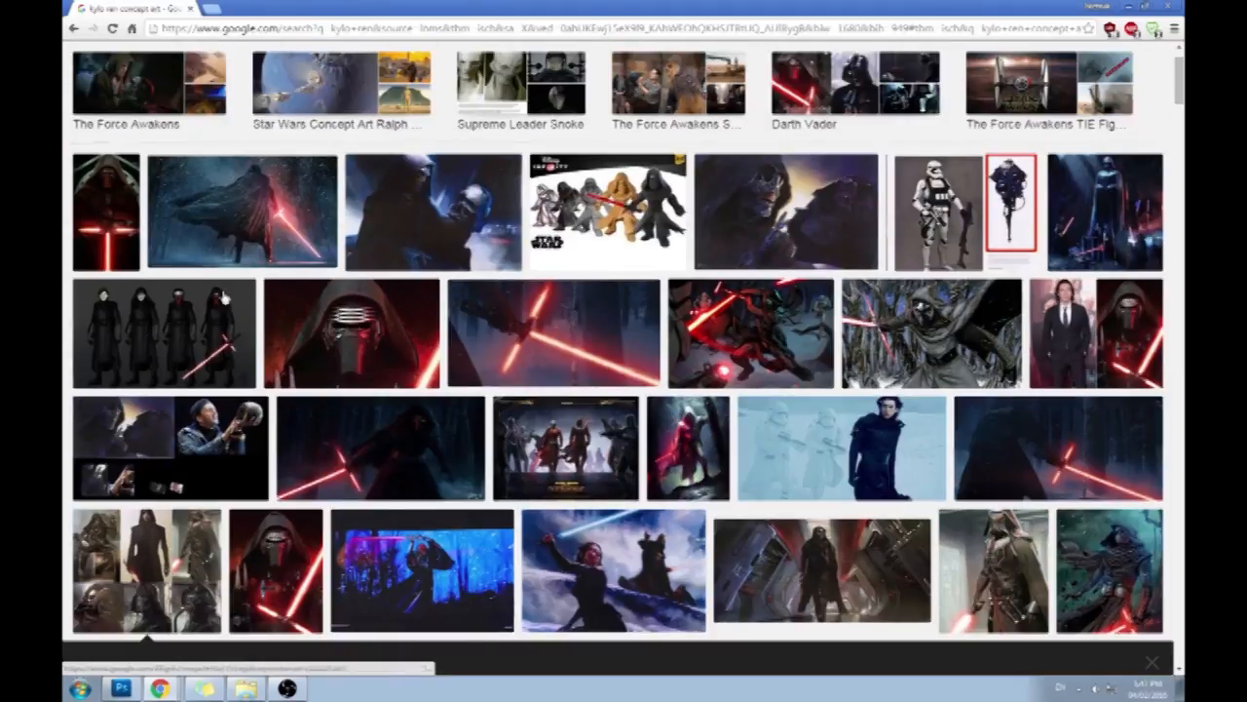
pyautogui.click(223, 299)
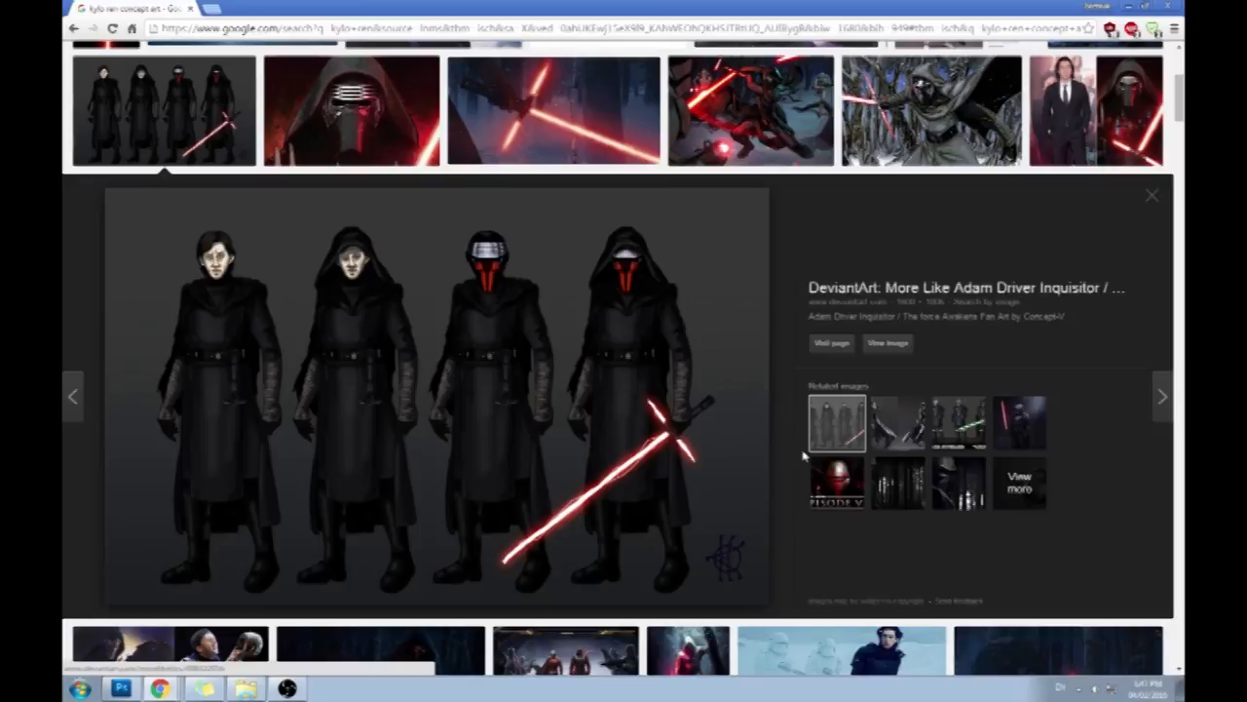
pyautogui.scroll(3, 805, 455)
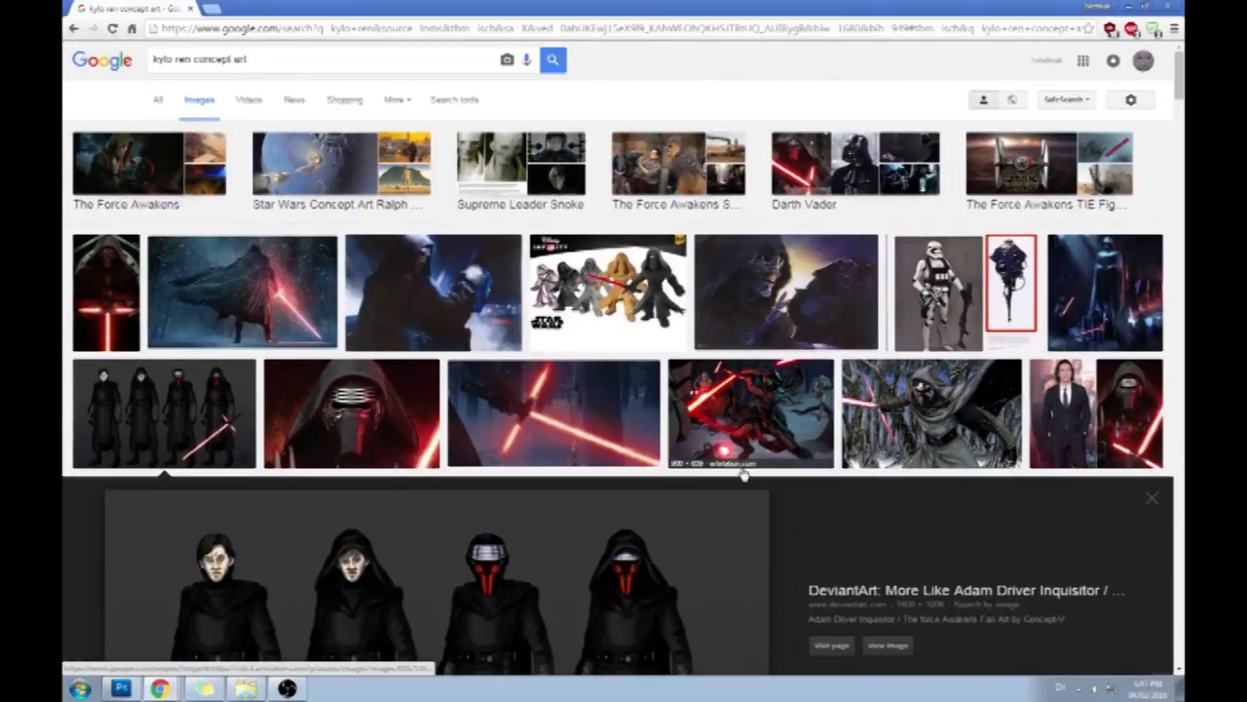
# - Change the image search to "kylo ren standing" and preview the life-size standee in front of the blue bedroom wall
pyautogui.moveTo(192, 58); pyautogui.dragTo(545, 60)
pyautogui.press('BackSpace')
pyautogui.write('st')
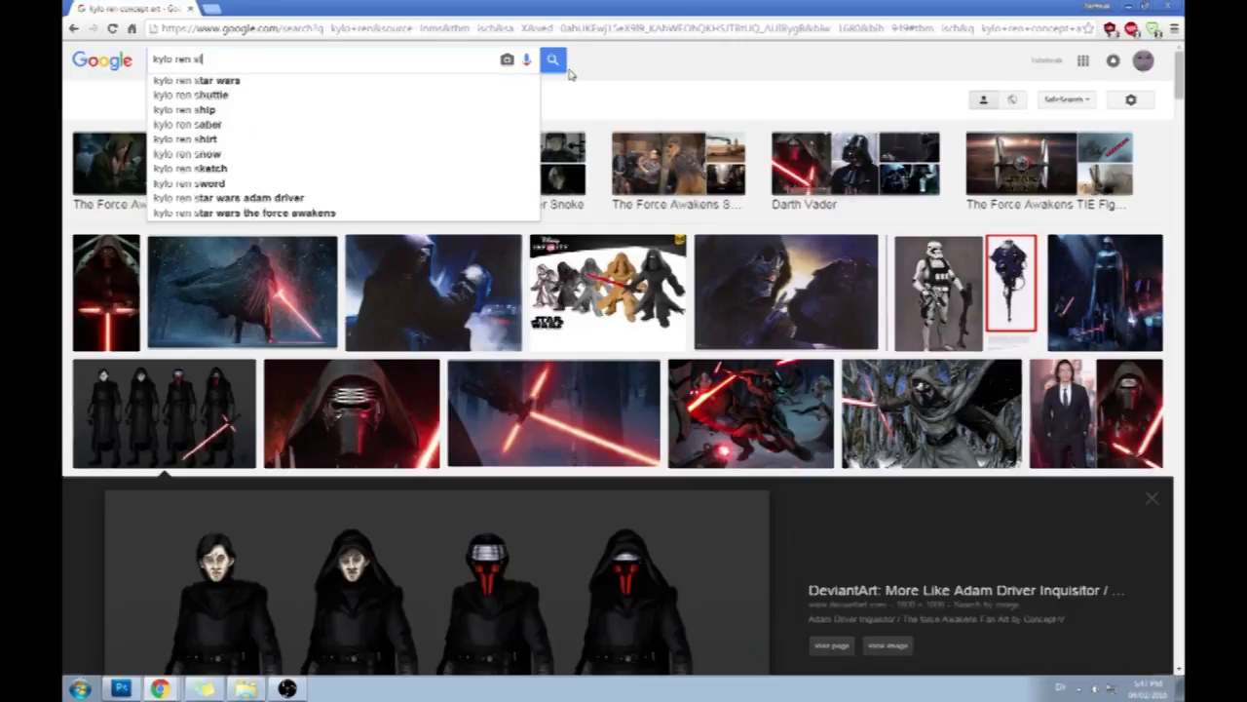
pyautogui.write('anding')
pyautogui.press('Return')
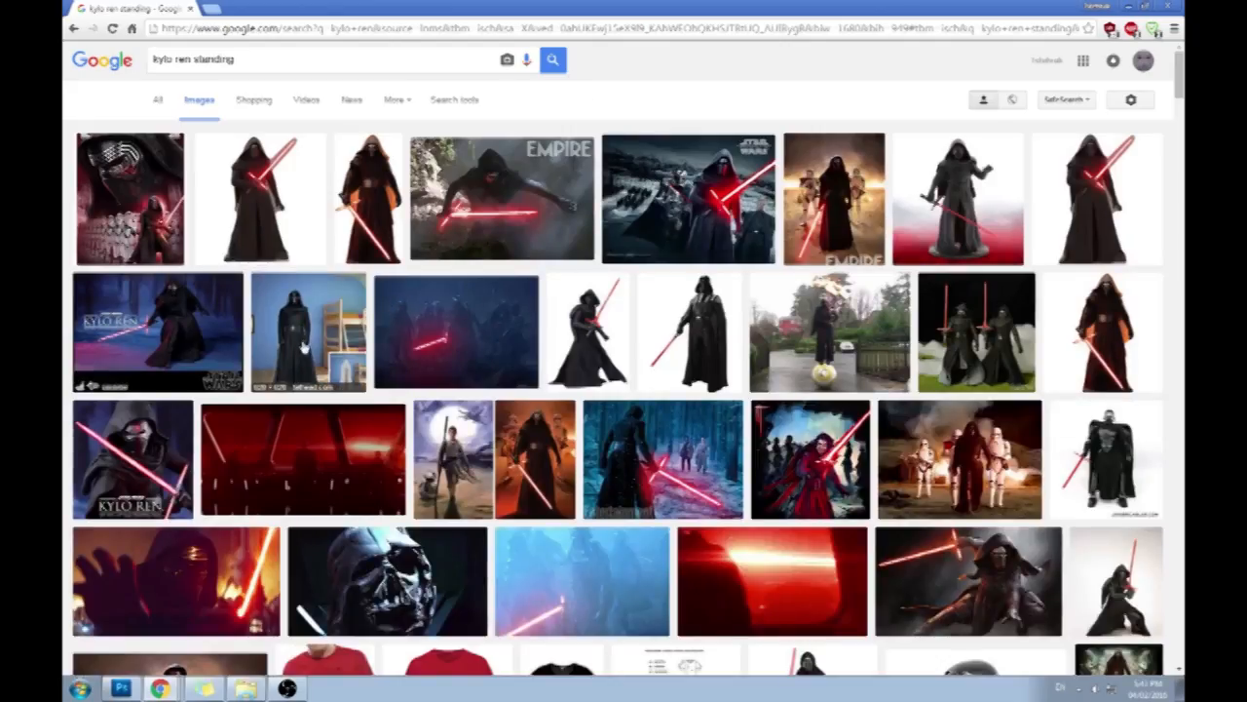
pyautogui.click(304, 347)
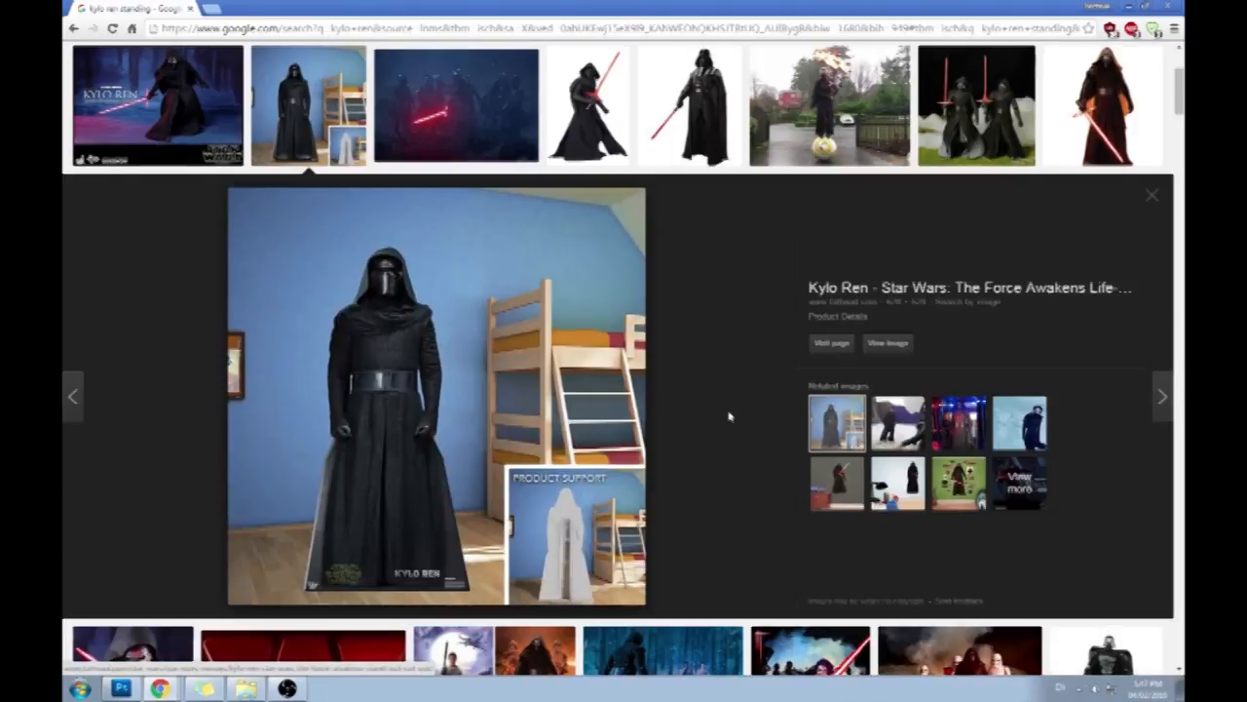
# - Browse further standing-pose results for proportion references, return to the standee preview, and switch back to Photoshop
pyautogui.scroll(3, 729, 416)
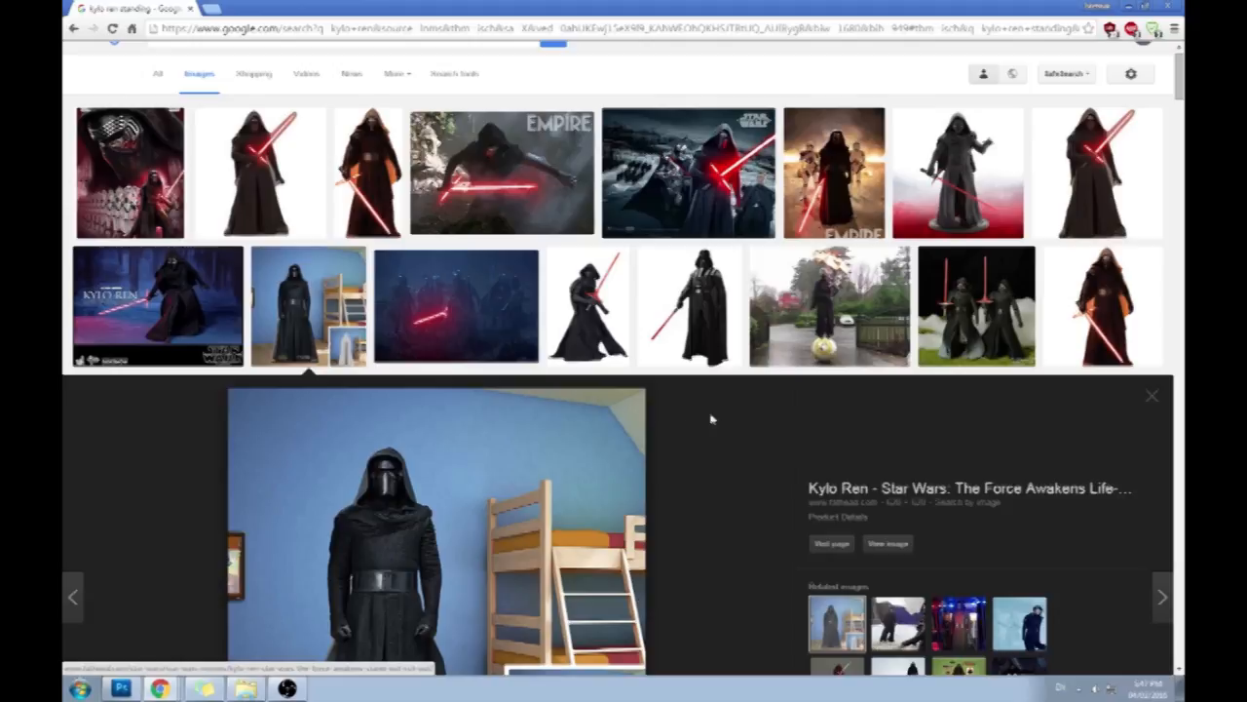
pyautogui.scroll(-5, 737, 422)
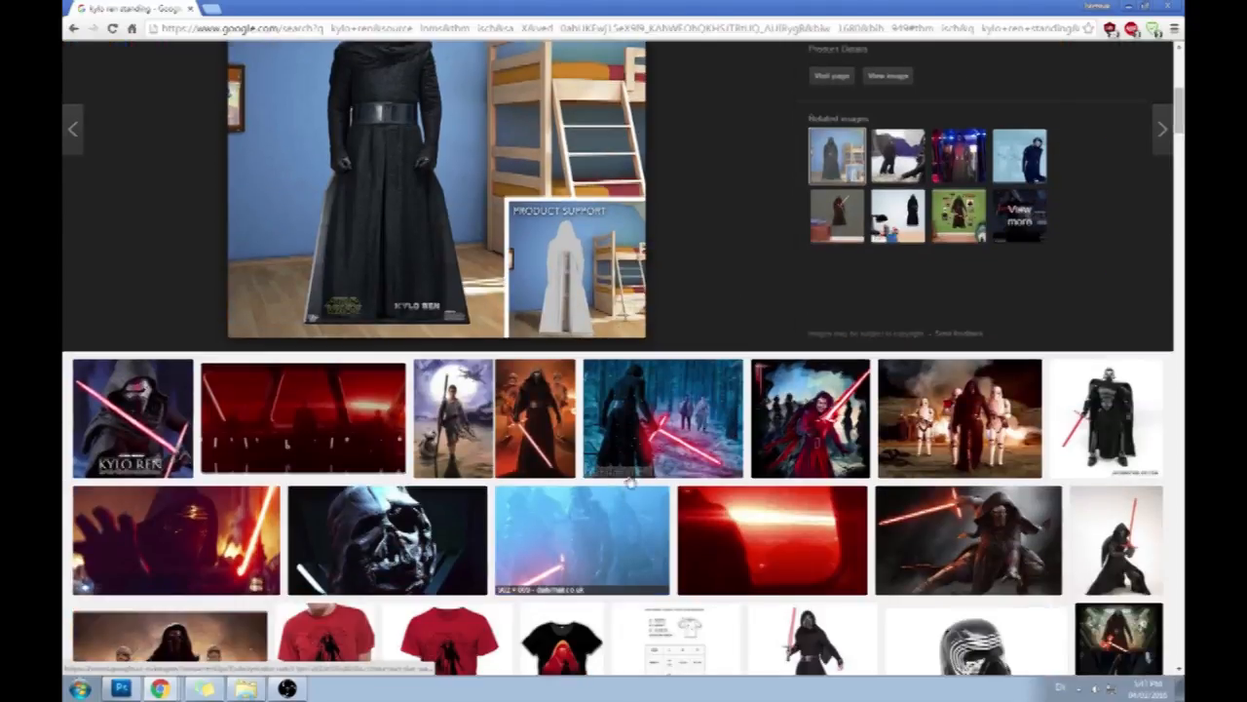
pyautogui.scroll(-5, 723, 442)
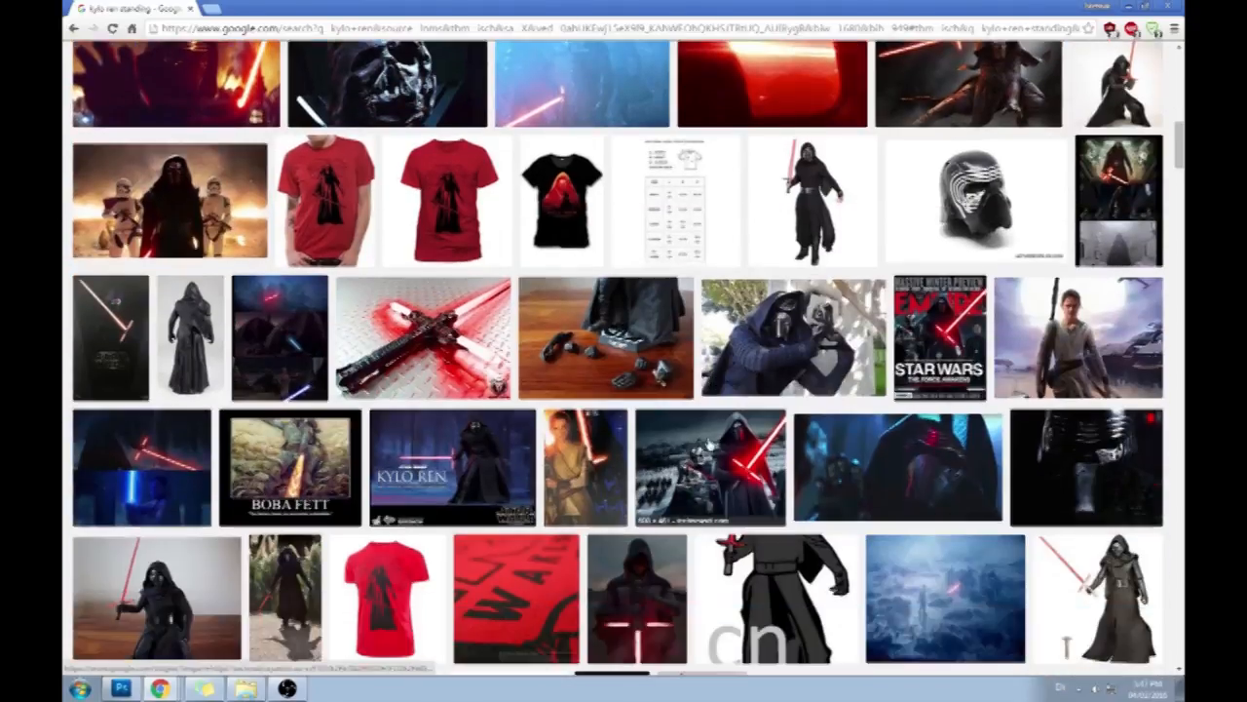
pyautogui.scroll(-2, 690, 416)
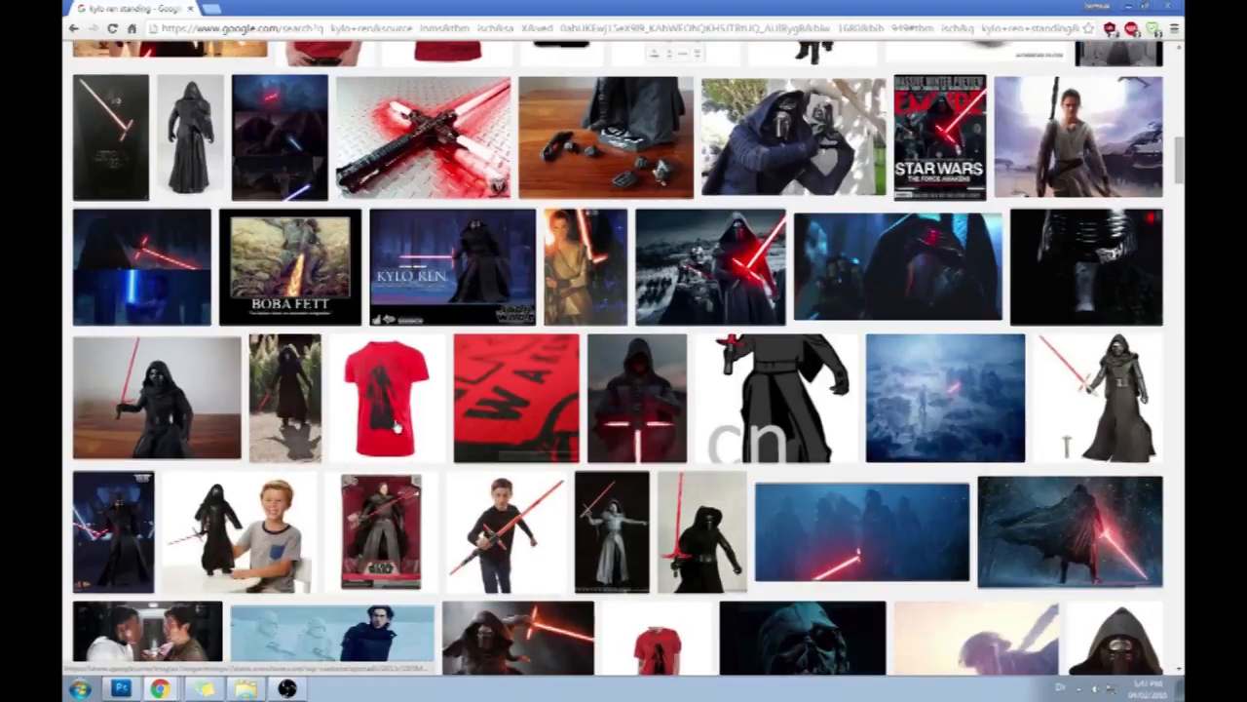
pyautogui.scroll(-2, 652, 388)
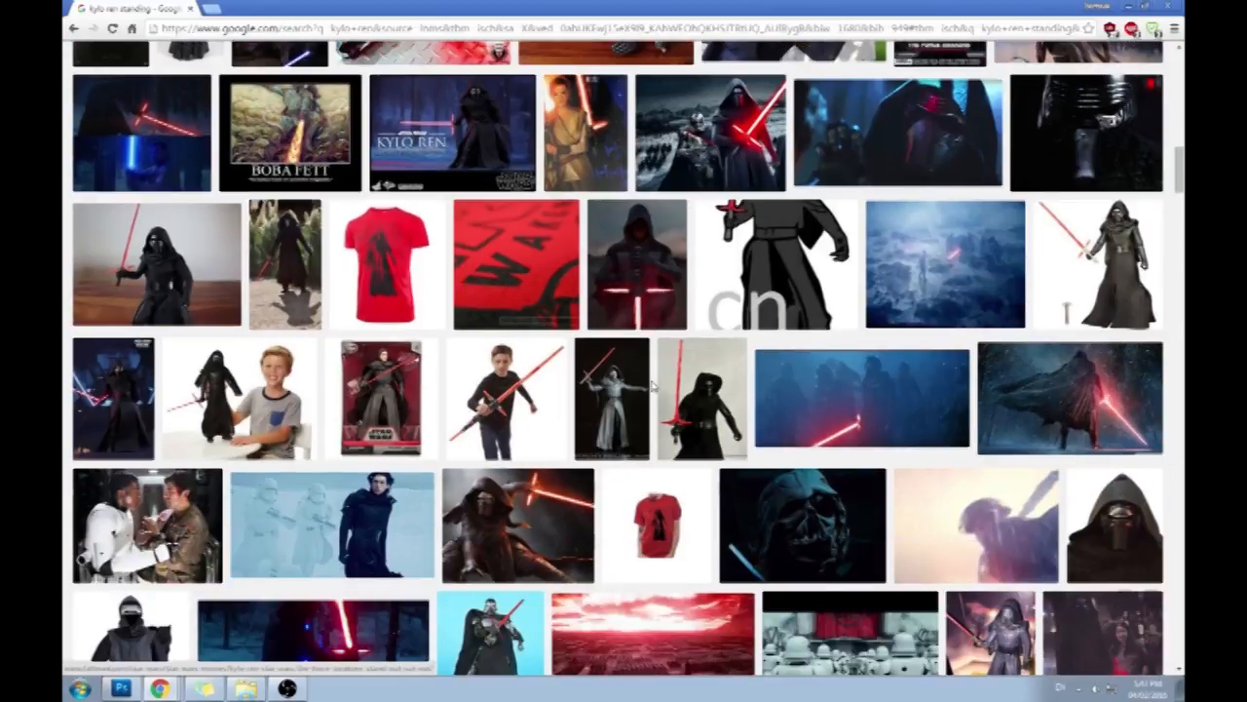
pyautogui.scroll(-2, 652, 385)
pyautogui.scroll(10, 638, 390)
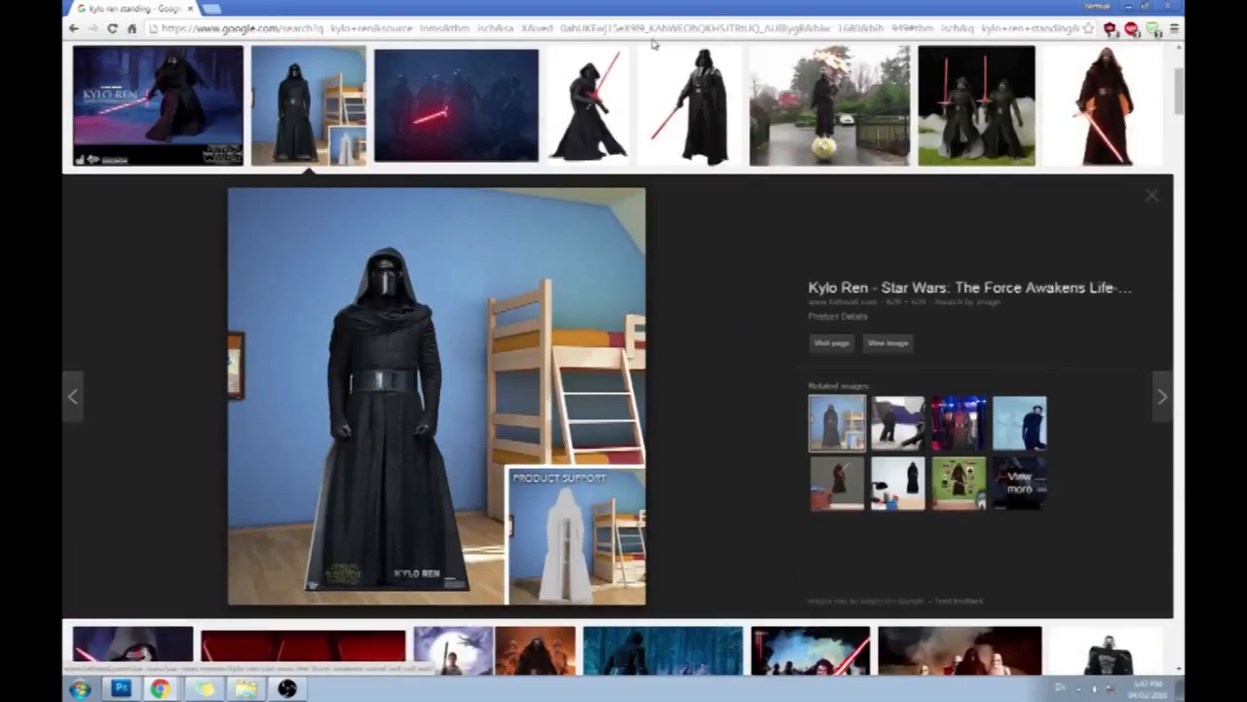
pyautogui.moveTo(652, 10); pyautogui.dragTo(641, 78)
pyautogui.click(893, 79)
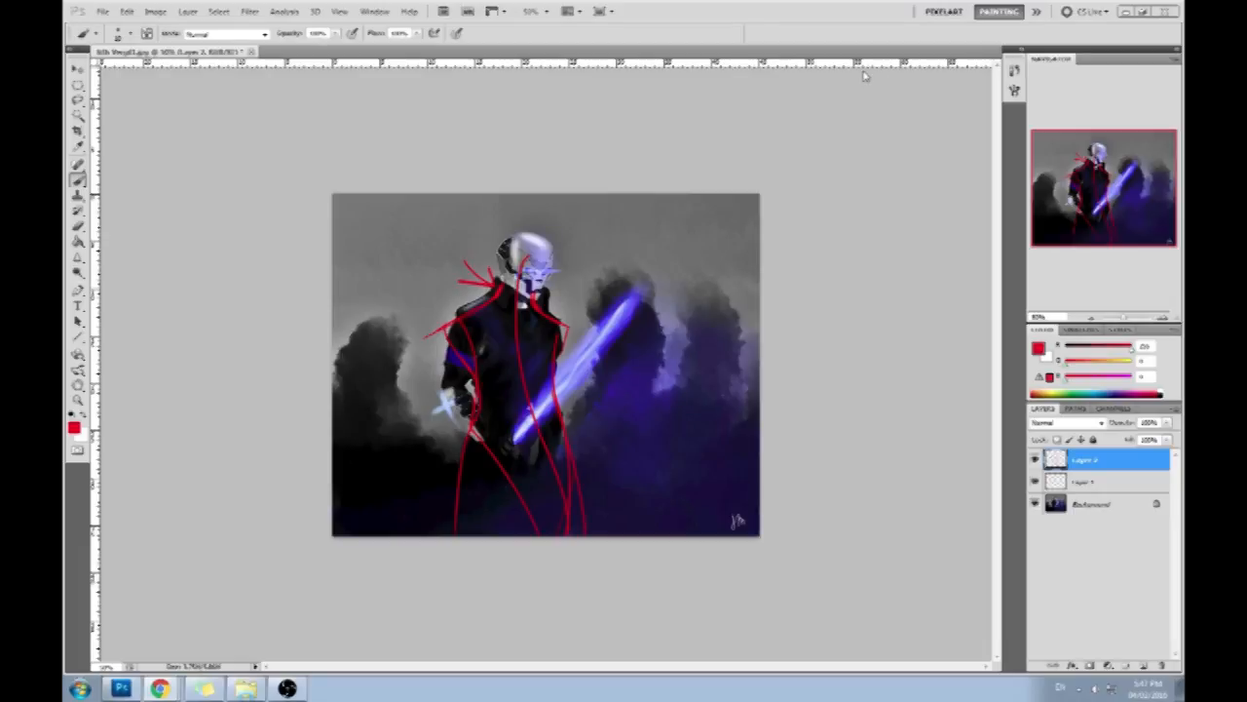
# - Draw a red arrow pointing at the figure's head and handwrite the note "large = chibi = child" beside it
pyautogui.moveTo(611, 234)
pyautogui.mouseDown()
pyautogui.moveTo(569, 247)
pyautogui.moveTo(589, 256)
pyautogui.mouseUp()
pyautogui.moveTo(652, 233)
pyautogui.mouseDown()
pyautogui.moveTo(688, 248)
pyautogui.moveTo(704, 213)
pyautogui.mouseUp()
pyautogui.moveTo(640, 256)
pyautogui.mouseDown()
pyautogui.moveTo(680, 237)
pyautogui.moveTo(696, 252)
pyautogui.moveTo(728, 221)
pyautogui.mouseUp()
pyautogui.moveTo(663, 286)
pyautogui.mouseDown()
pyautogui.moveTo(717, 276)
pyautogui.moveTo(716, 252)
pyautogui.moveTo(736, 278)
pyautogui.mouseUp()
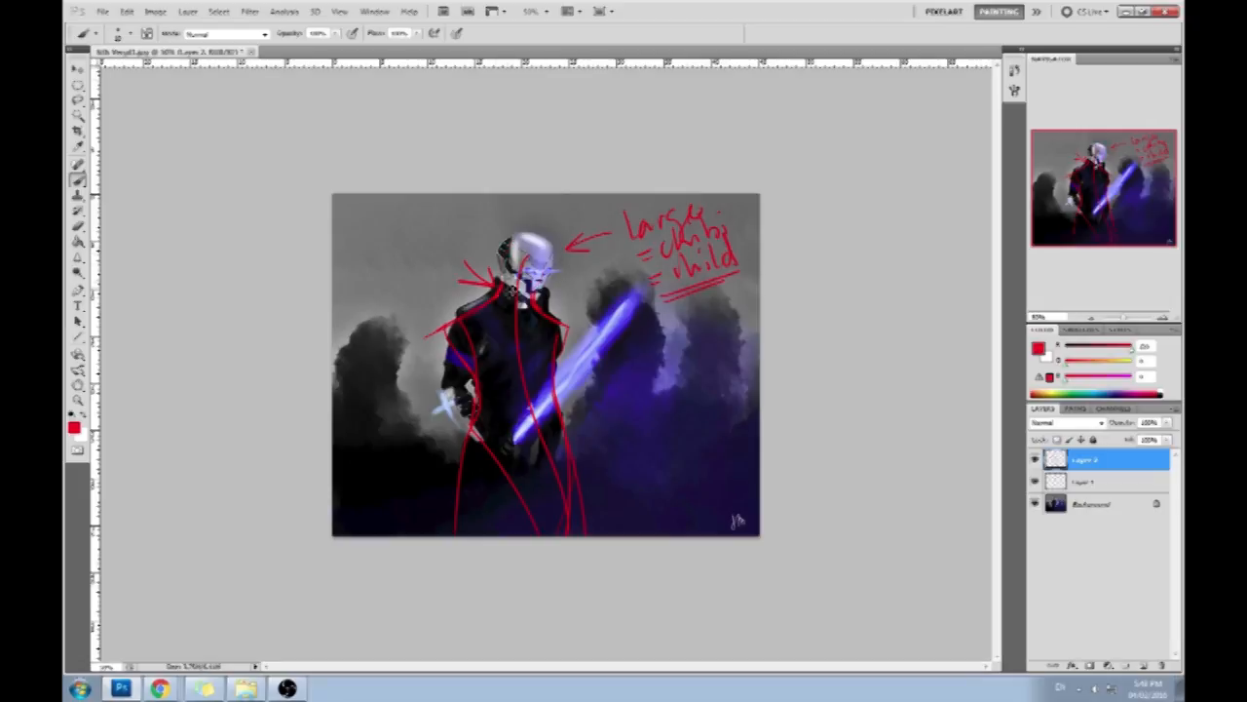
# - Undo the last handwritten strokes and delete both red markup layers, keeping only the background painting
pyautogui.hotkey('ctrl', 'alt', 'z')
pyautogui.hotkey('ctrl', 'alt', 'z')
pyautogui.hotkey('ctrl', 'alt', 'z')
pyautogui.hotkey('ctrl', 'alt', 'z')
pyautogui.hotkey('ctrl', 'alt', 'z')
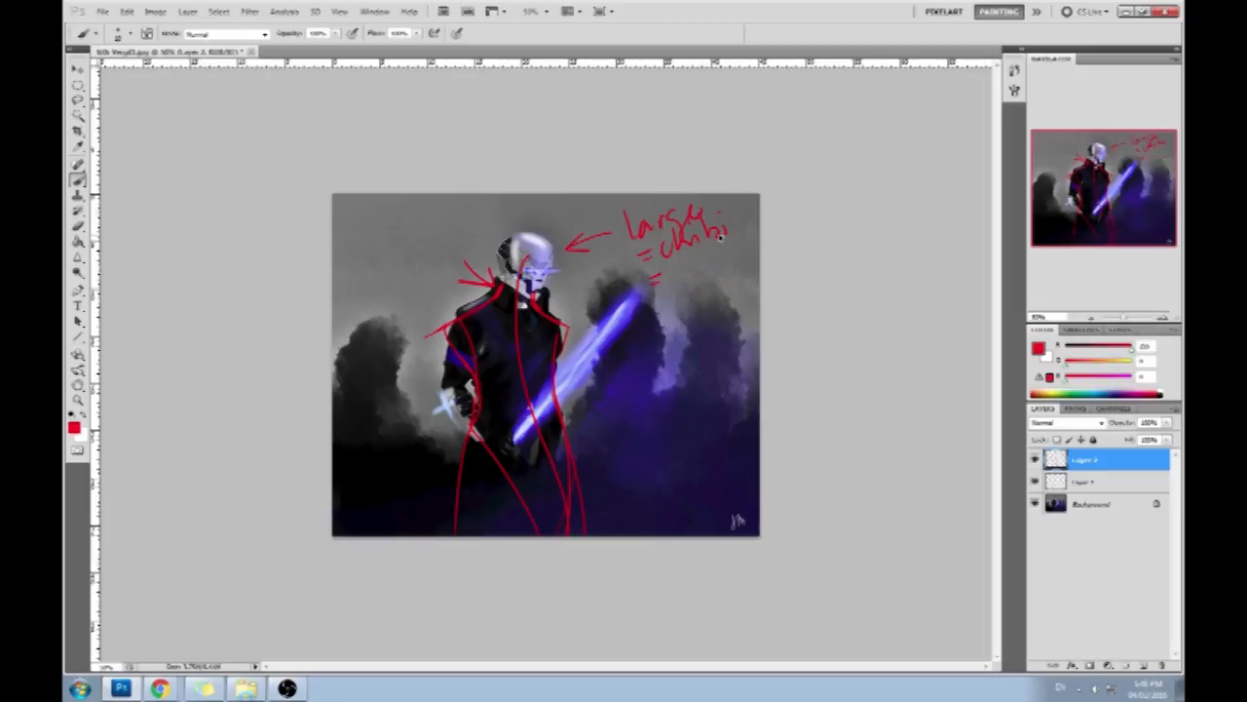
pyautogui.click(1162, 665)
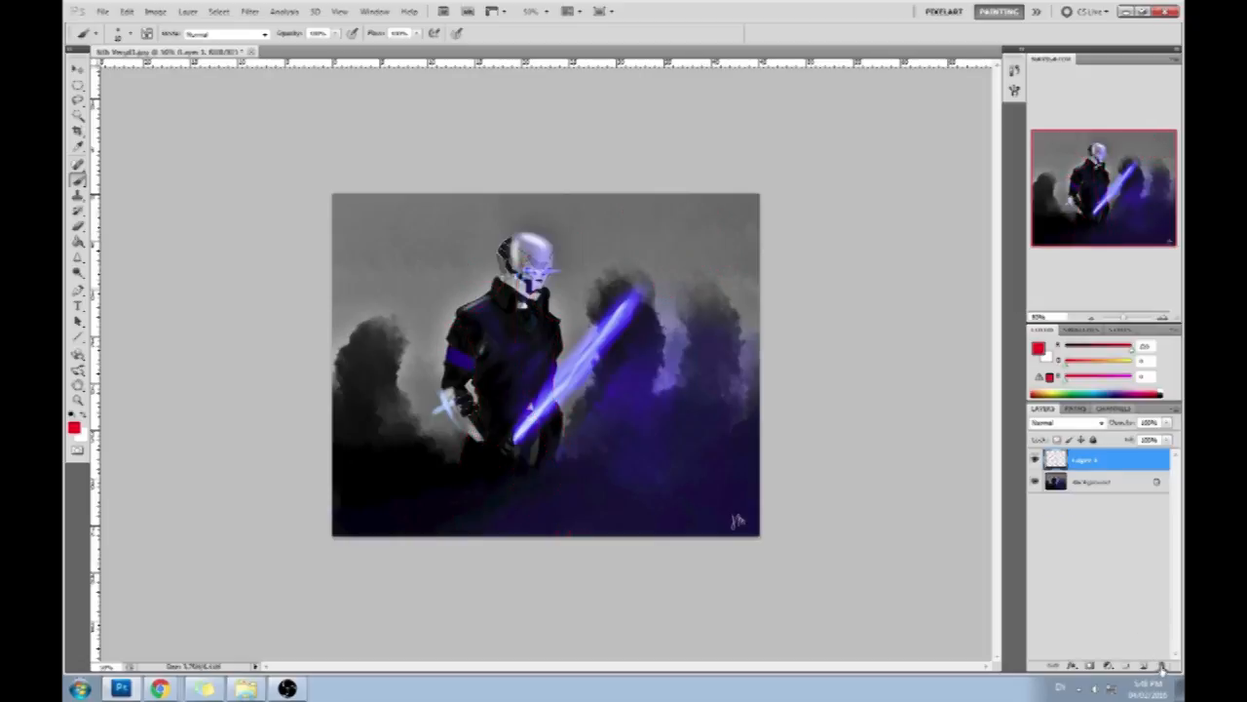
pyautogui.click(1162, 665)
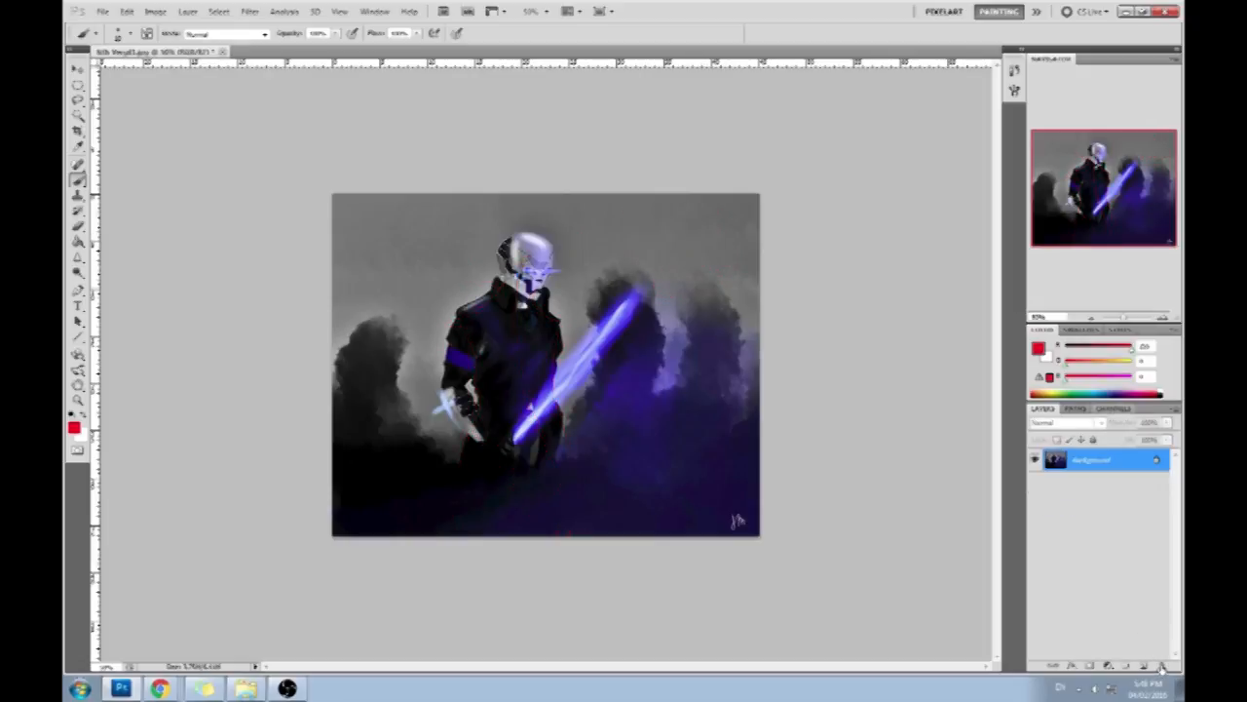
# - Open the Liquify filter and shrink the figure's head with the Pucker tool at brush size 780
pyautogui.click(250, 11)
pyautogui.click(265, 89)
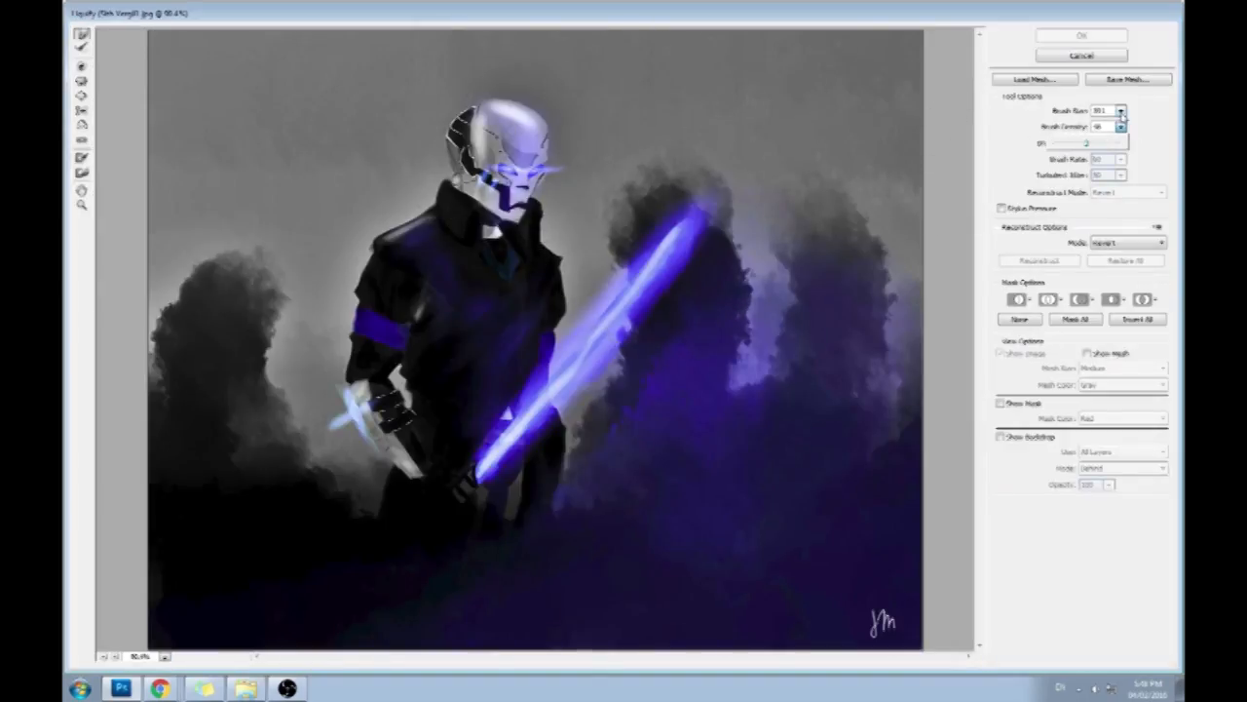
pyautogui.click(1121, 110)
pyautogui.click(1150, 120)
pyautogui.click(81, 82)
pyautogui.moveTo(516, 156); pyautogui.dragTo(514, 164)
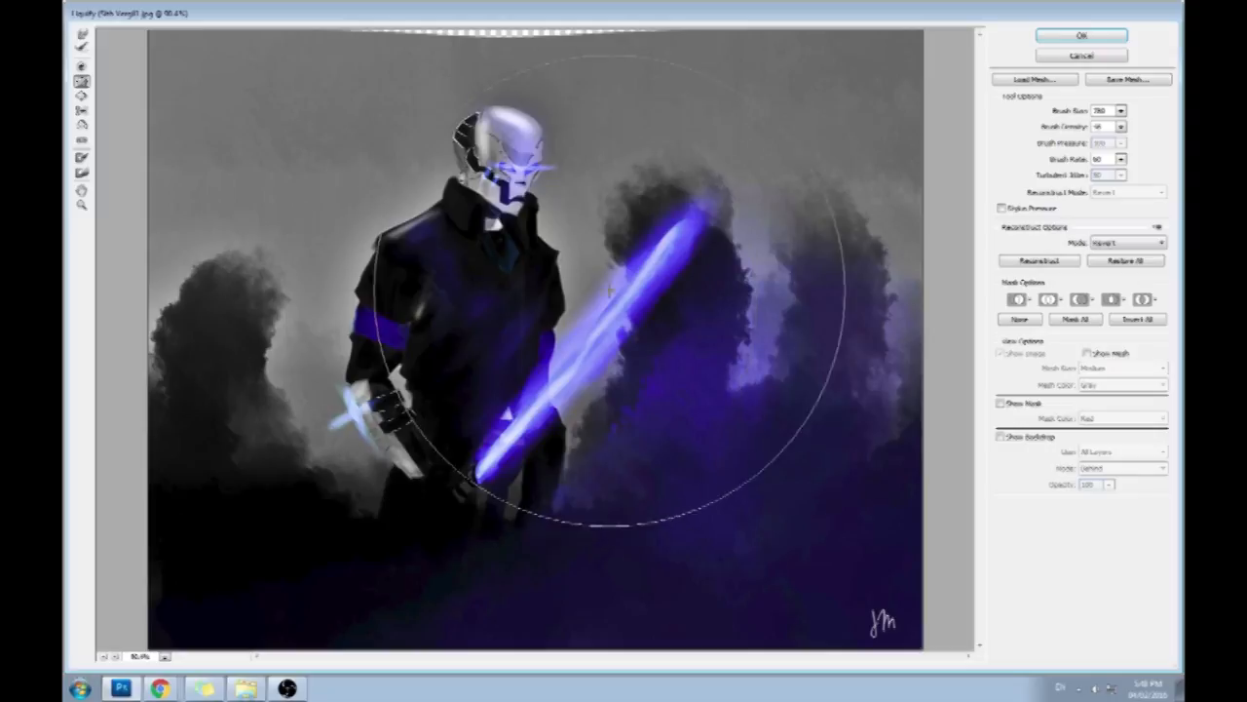
# - Forward-warp the torso, the forearm and the sword hilt slightly toward the right of the painting
pyautogui.press('w')
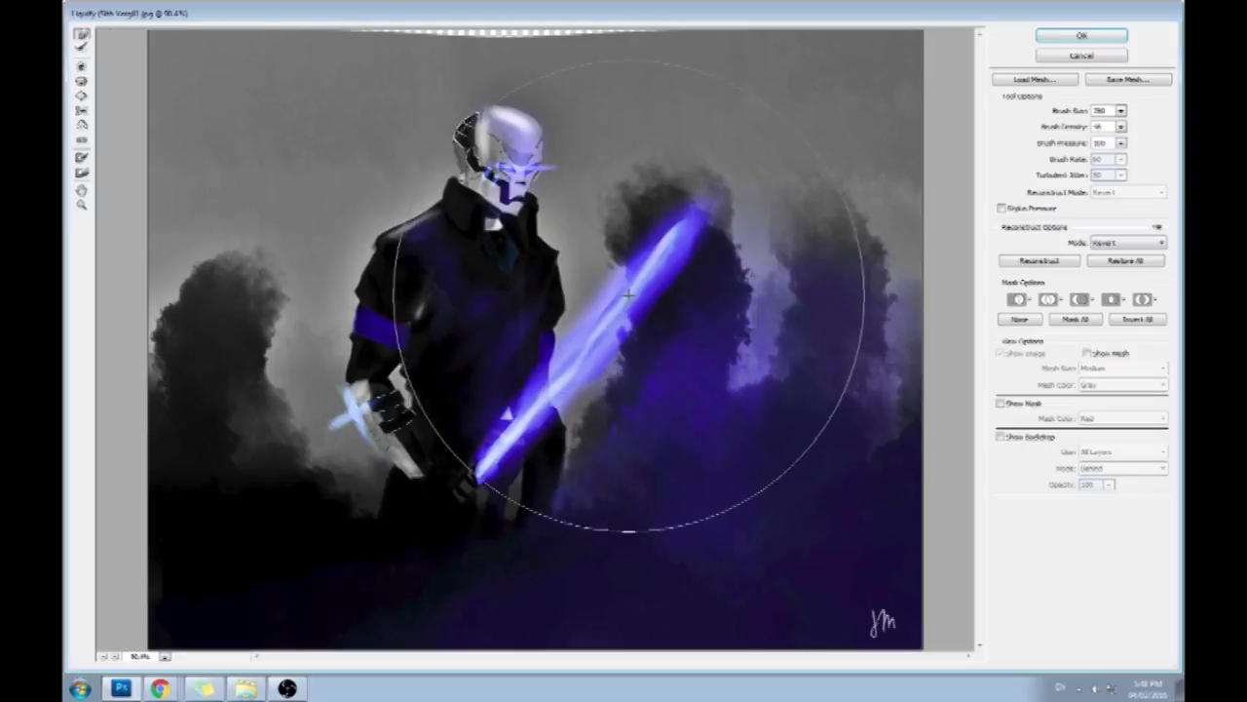
pyautogui.moveTo(464, 355); pyautogui.dragTo(478, 357)
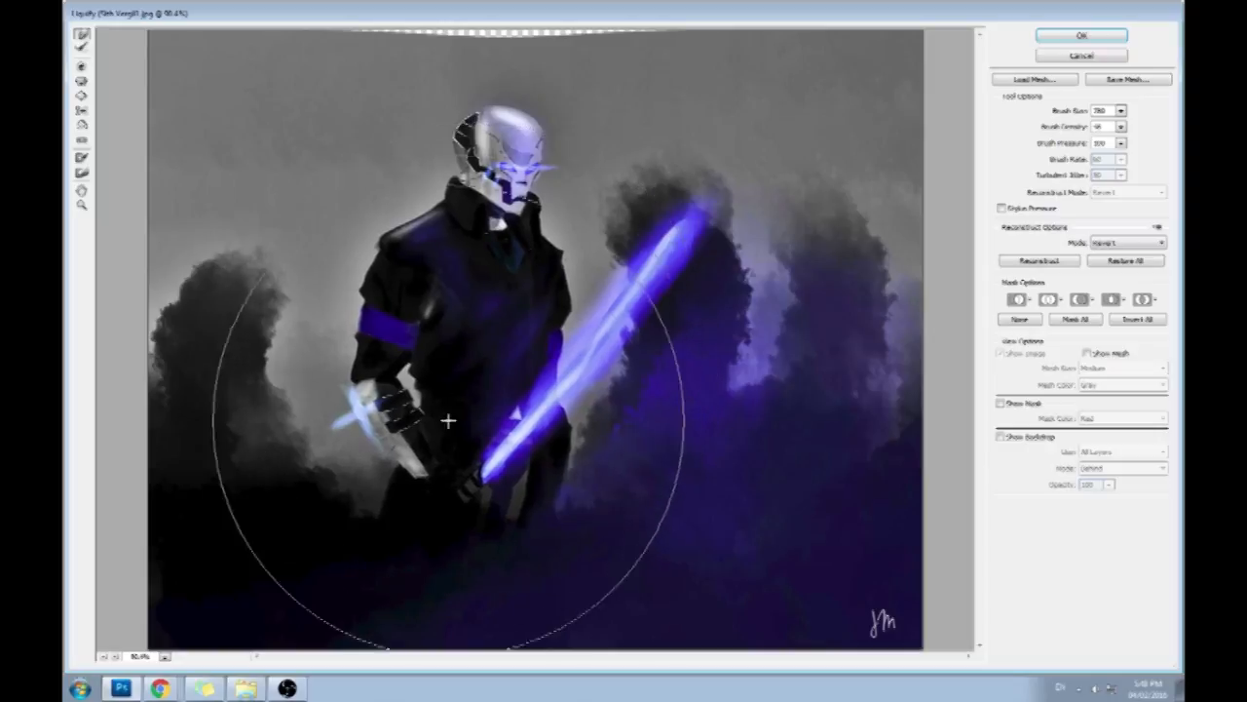
pyautogui.moveTo(435, 504)
pyautogui.mouseDown()
pyautogui.moveTo(447, 504)
pyautogui.moveTo(411, 524)
pyautogui.mouseUp()
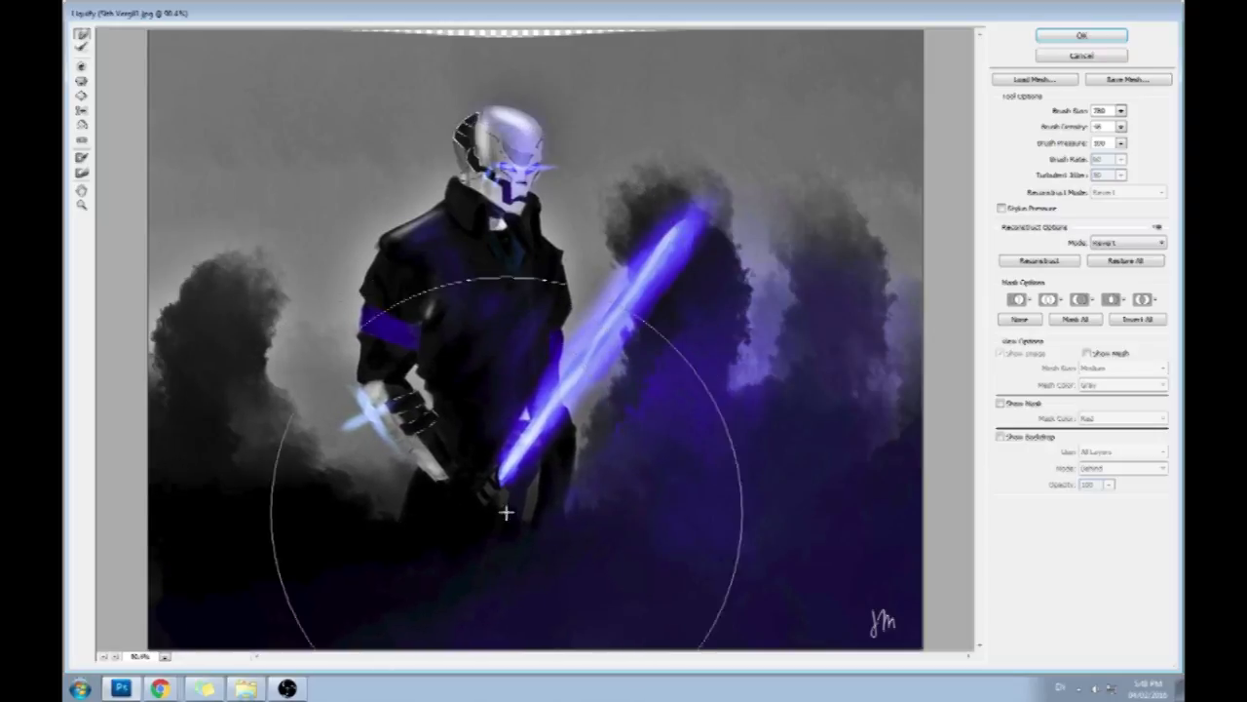
pyautogui.moveTo(565, 516); pyautogui.dragTo(572, 517)
pyautogui.moveTo(432, 526); pyautogui.dragTo(441, 525)
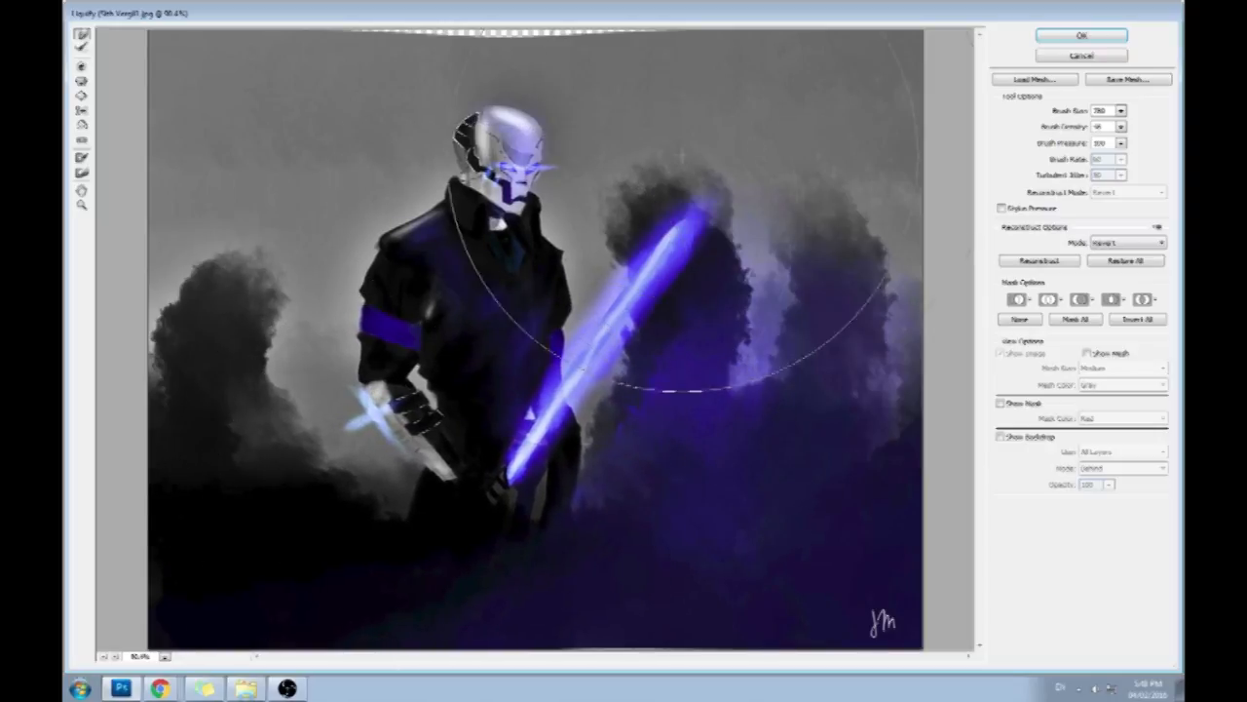
# - Reduce the warp brush size to 226 and push both sides of the head slightly to reshape it
pyautogui.moveTo(1122, 111); pyautogui.dragTo(1067, 131)
pyautogui.moveTo(568, 119); pyautogui.dragTo(584, 124)
pyautogui.moveTo(394, 136); pyautogui.dragTo(417, 124)
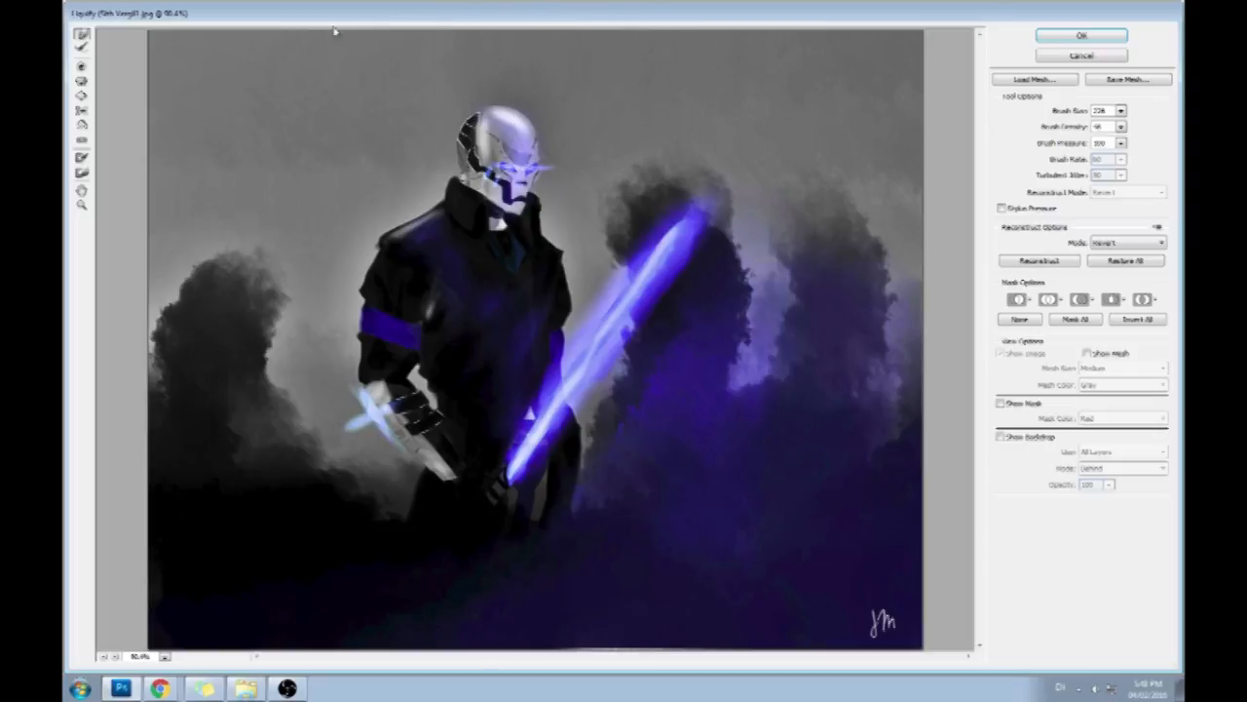
# - Reduce the warp brush size to 61 and nudge the lower face of the mask downward in a close-up of the head
pyautogui.click(1121, 111)
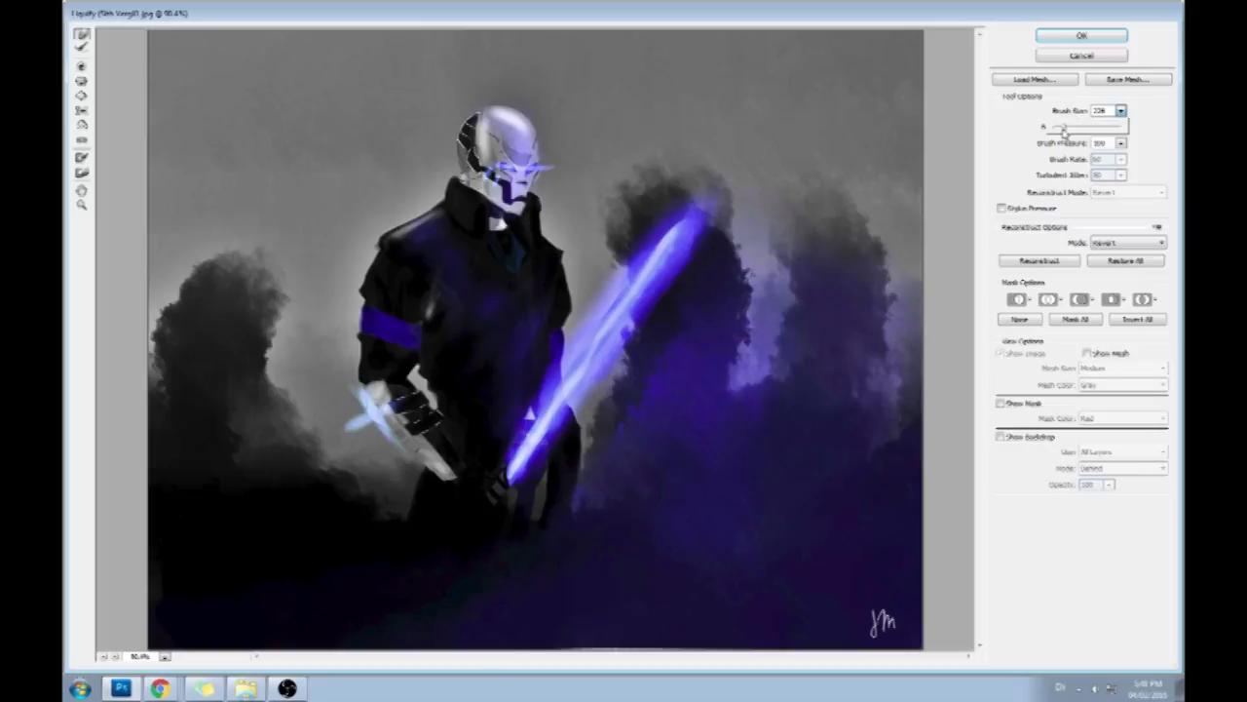
pyautogui.click(554, 139)
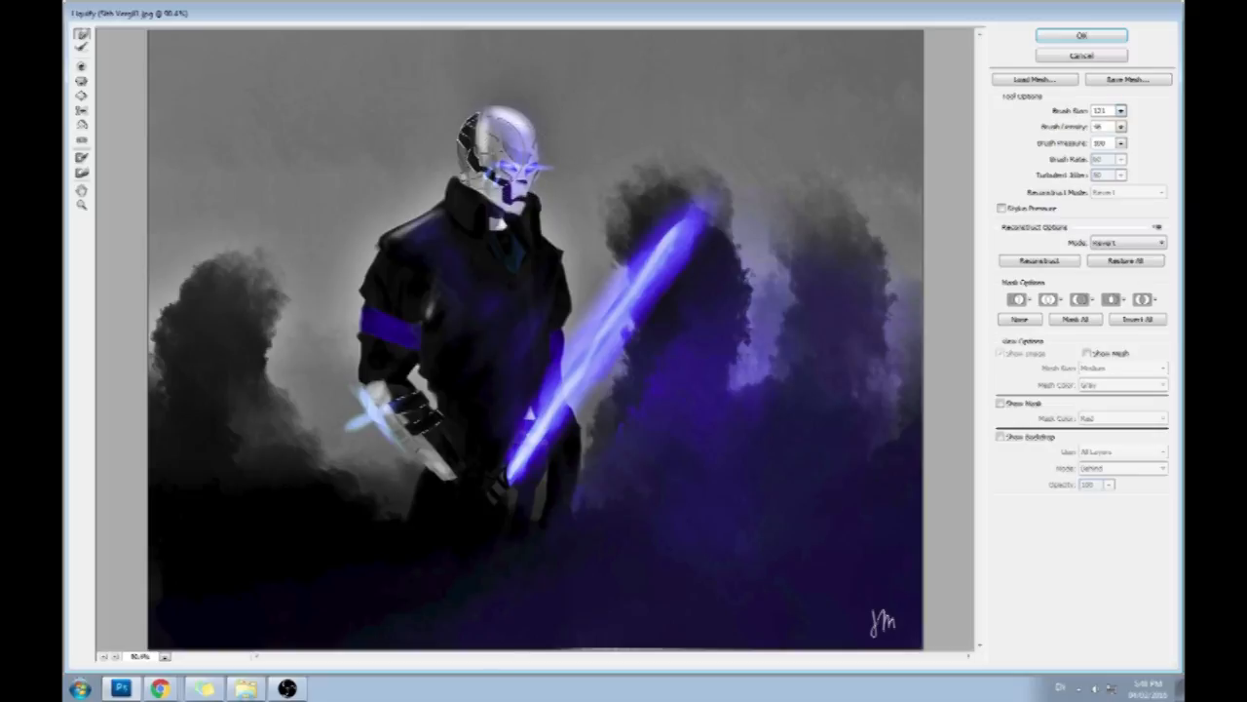
pyautogui.click(1121, 111)
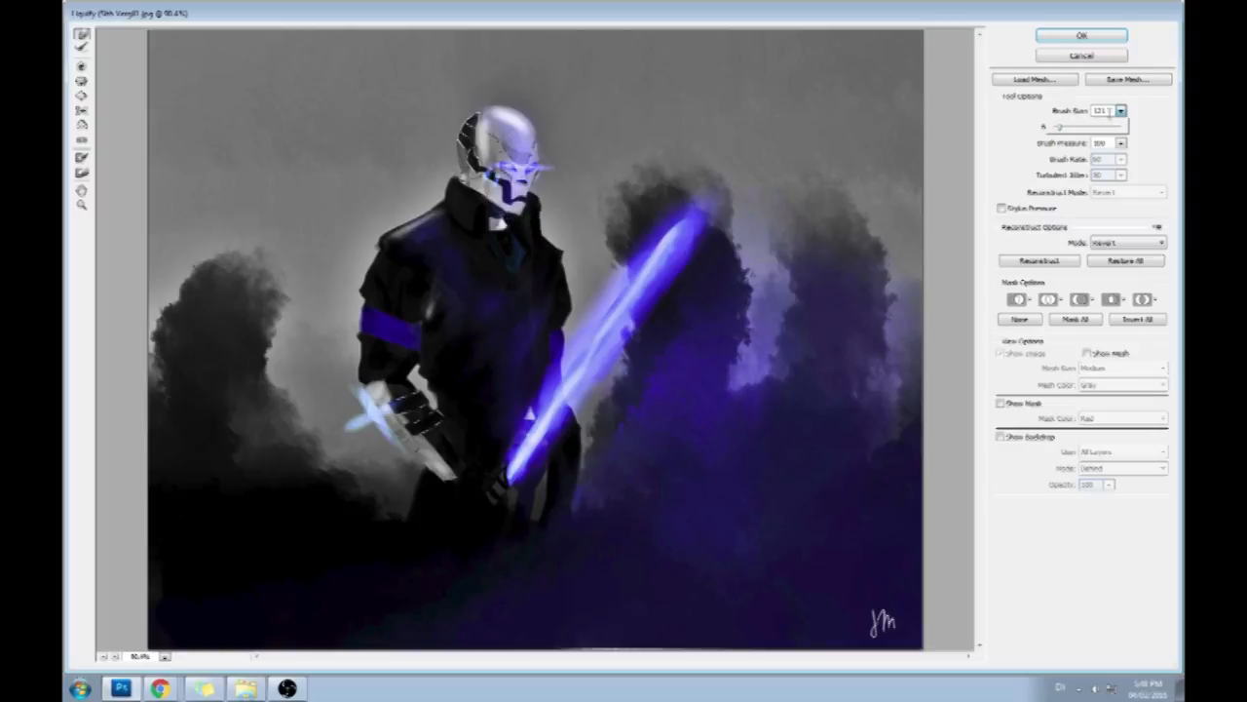
pyautogui.press('z')
pyautogui.click(520, 160)
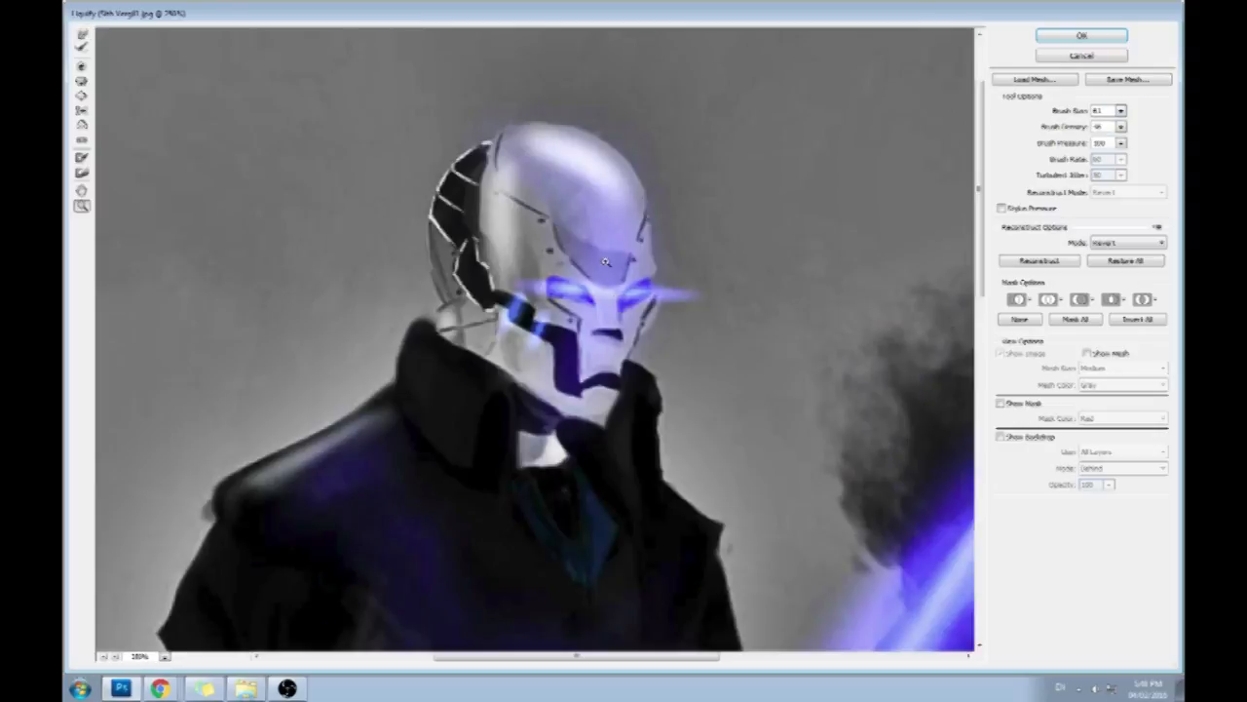
pyautogui.click(82, 35)
pyautogui.moveTo(589, 331)
pyautogui.mouseDown()
pyautogui.moveTo(614, 348)
pyautogui.moveTo(591, 350)
pyautogui.mouseUp()
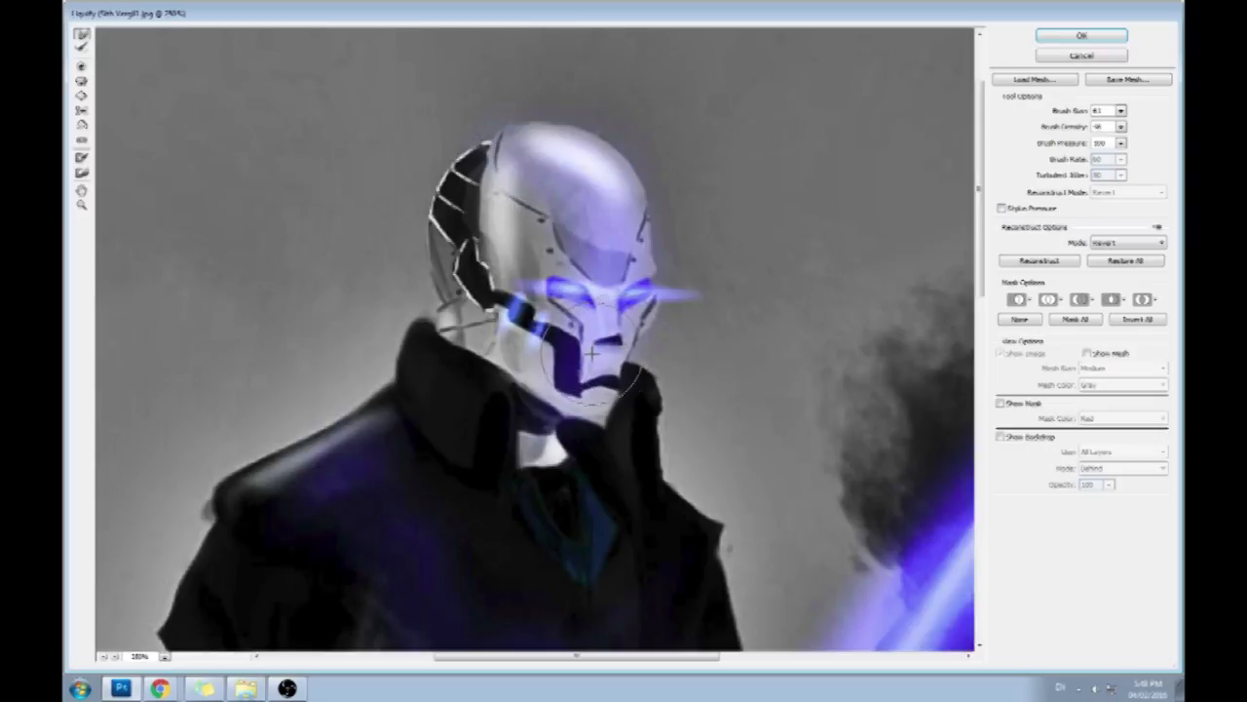
# - Set the warp brush size to 31 and refine the mask's nose, mouth line and chin
pyautogui.click(1121, 110)
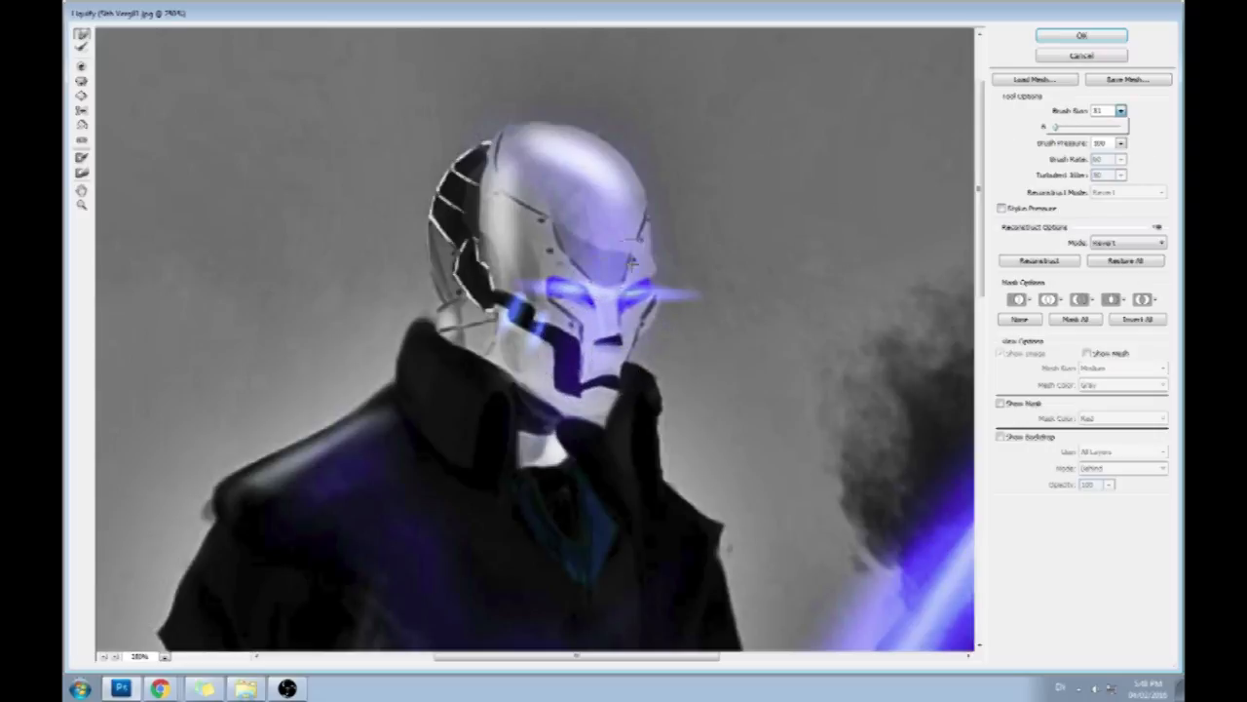
pyautogui.click(606, 331)
pyautogui.moveTo(604, 333)
pyautogui.mouseDown()
pyautogui.moveTo(624, 379)
pyautogui.moveTo(577, 388)
pyautogui.moveTo(582, 378)
pyautogui.mouseUp()
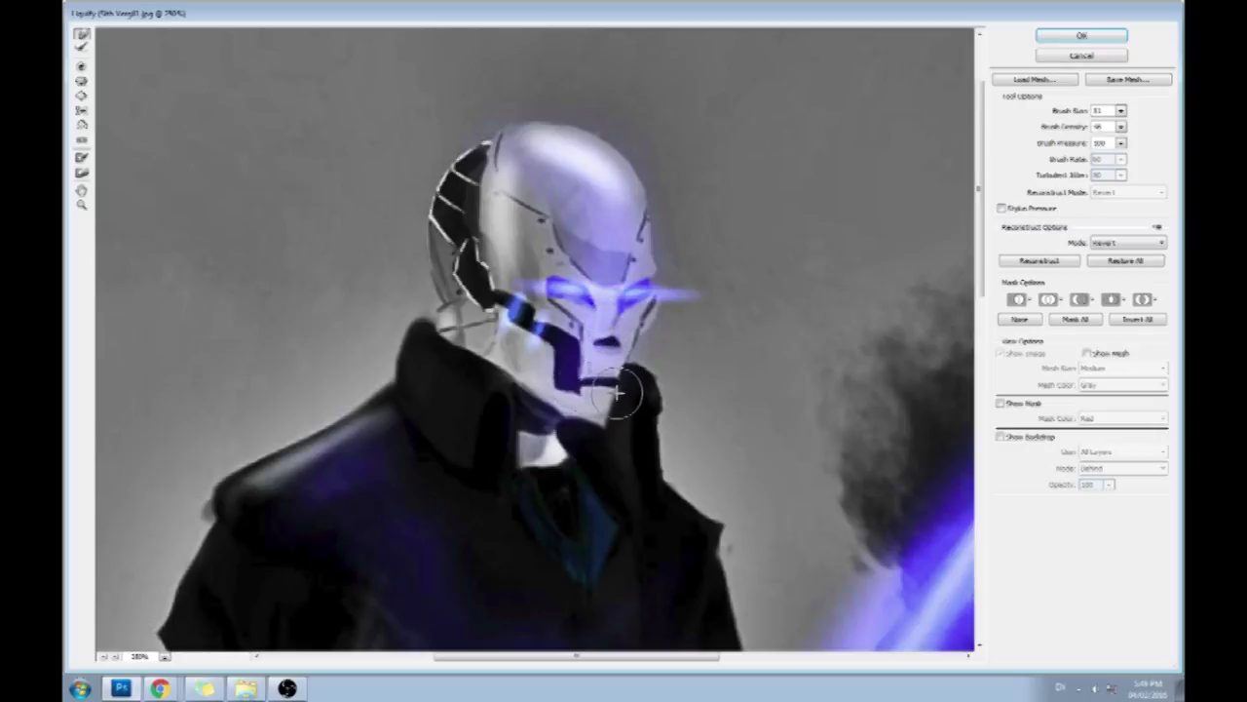
pyautogui.moveTo(607, 419)
pyautogui.mouseDown()
pyautogui.moveTo(593, 429)
pyautogui.moveTo(583, 415)
pyautogui.mouseUp()
pyautogui.moveTo(606, 369); pyautogui.dragTo(600, 375)
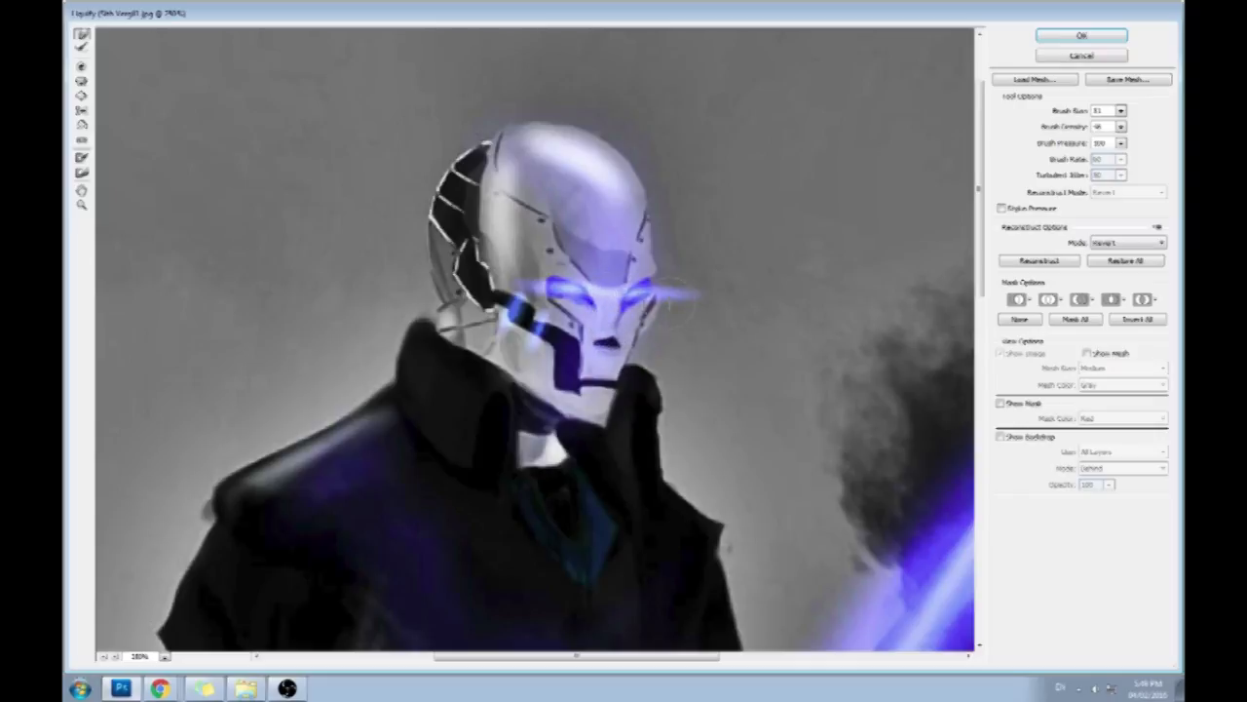
# - Set the warp brush size to 91, adjust the chin and collar area and the back of the head, and apply Liquify
pyautogui.moveTo(1122, 112); pyautogui.dragTo(1064, 129)
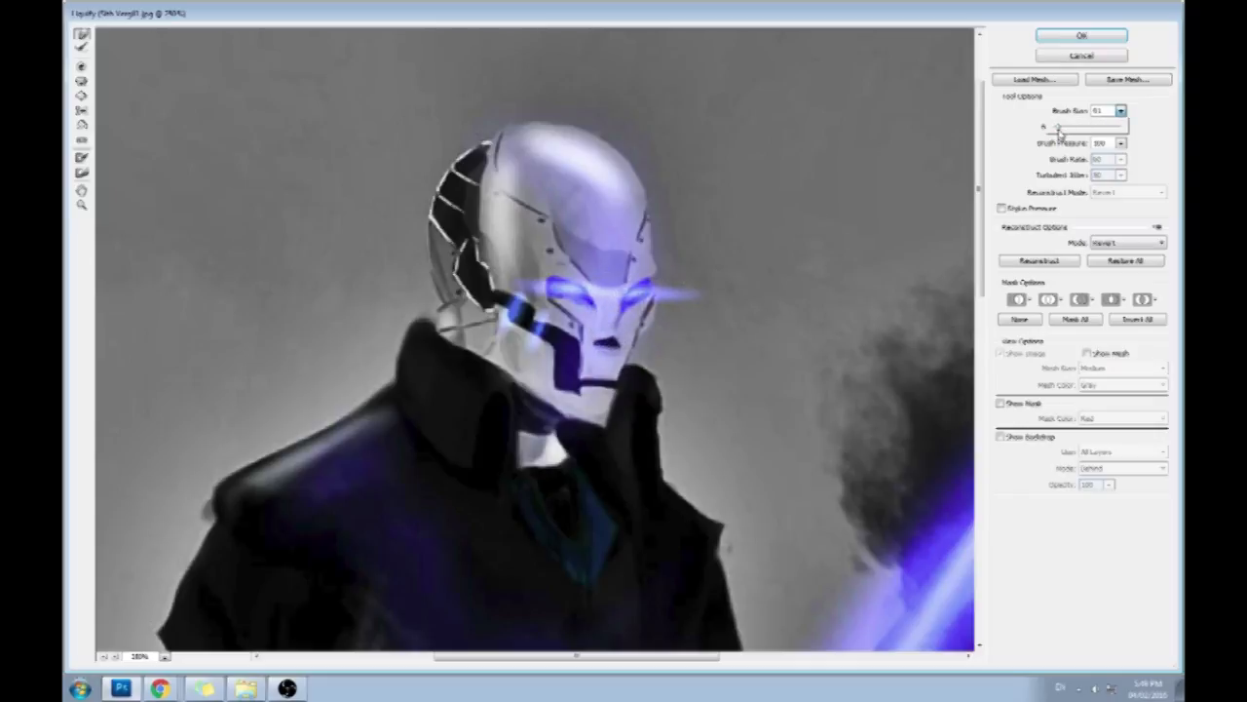
pyautogui.click(690, 312)
pyautogui.moveTo(615, 432)
pyautogui.mouseDown()
pyautogui.moveTo(615, 442)
pyautogui.moveTo(563, 434)
pyautogui.mouseUp()
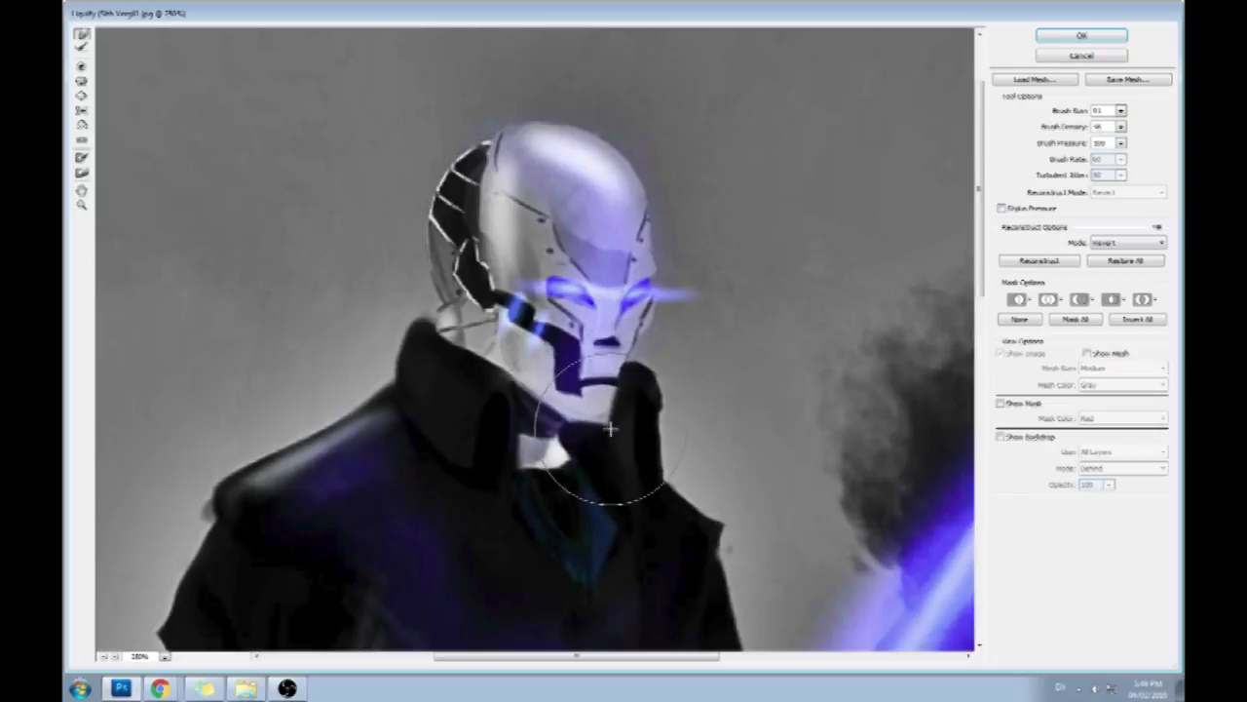
pyautogui.moveTo(417, 253)
pyautogui.mouseDown()
pyautogui.moveTo(434, 230)
pyautogui.moveTo(413, 236)
pyautogui.mouseUp()
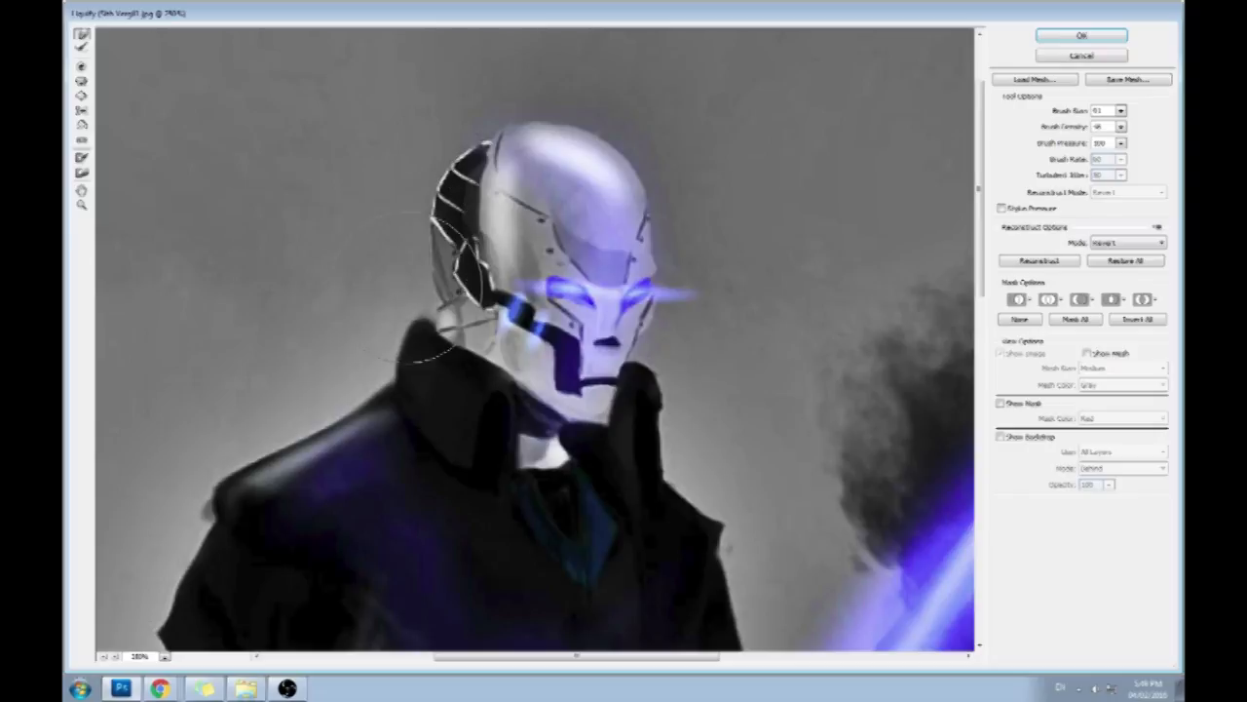
pyautogui.press('Return')
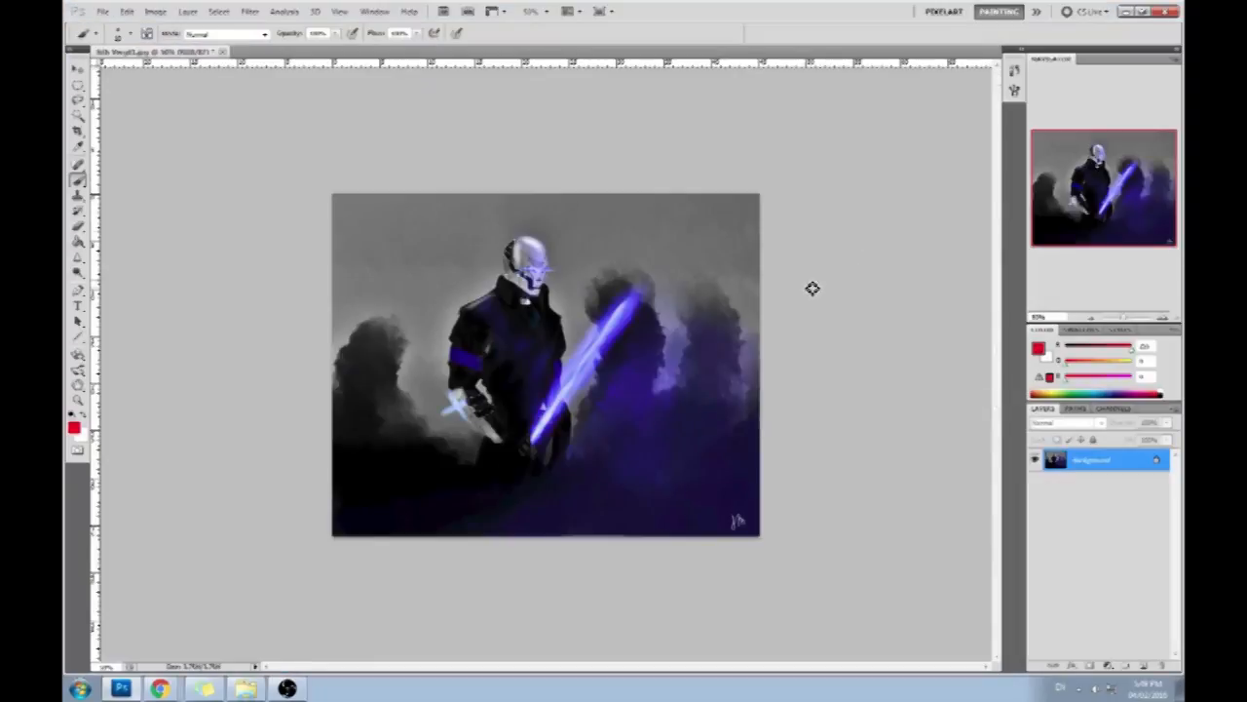
# - Compare the painting before and after the Liquify correction, leaving the corrected version active
pyautogui.hotkey('ctrl', '+')
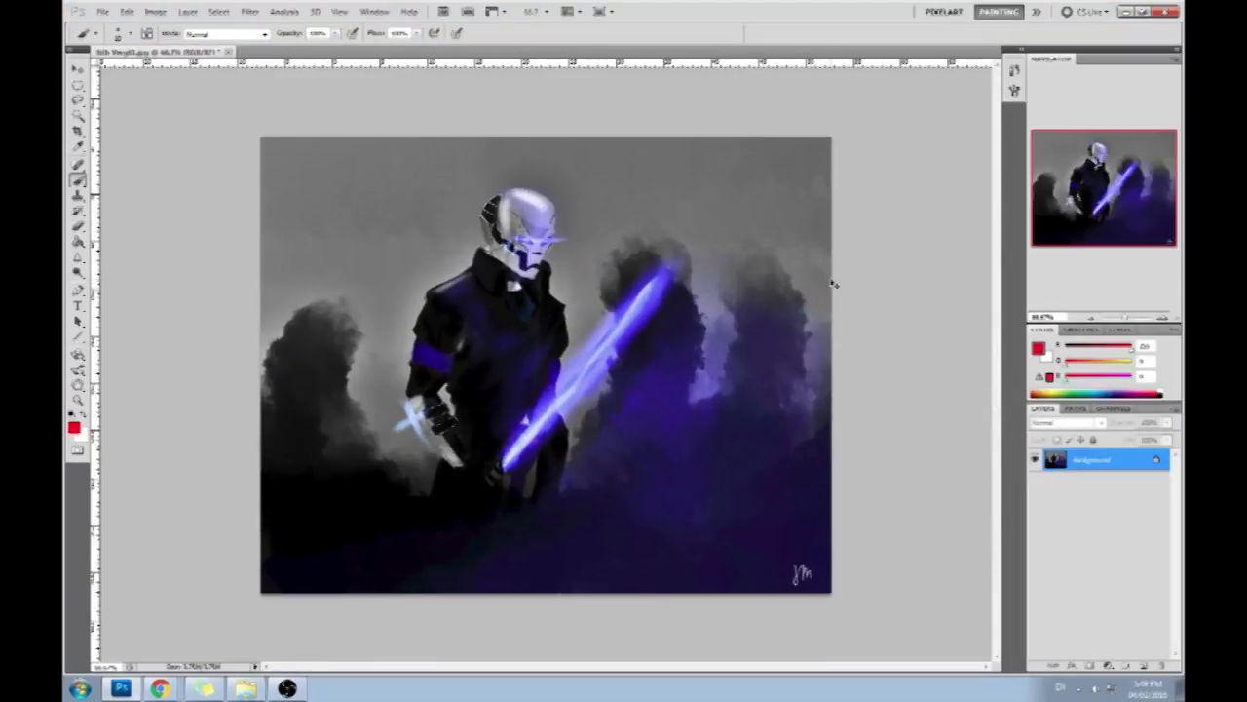
pyautogui.hotkey('ctrl', 'z')
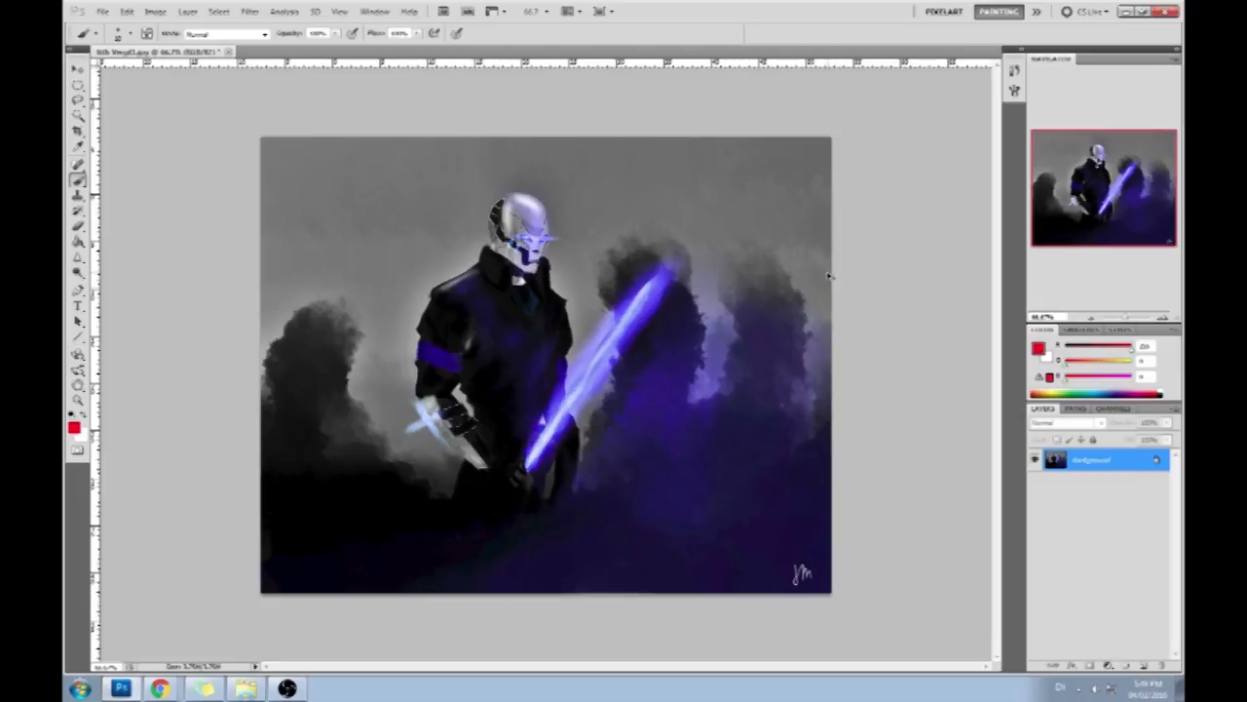
pyautogui.hotkey('ctrl', 'z')
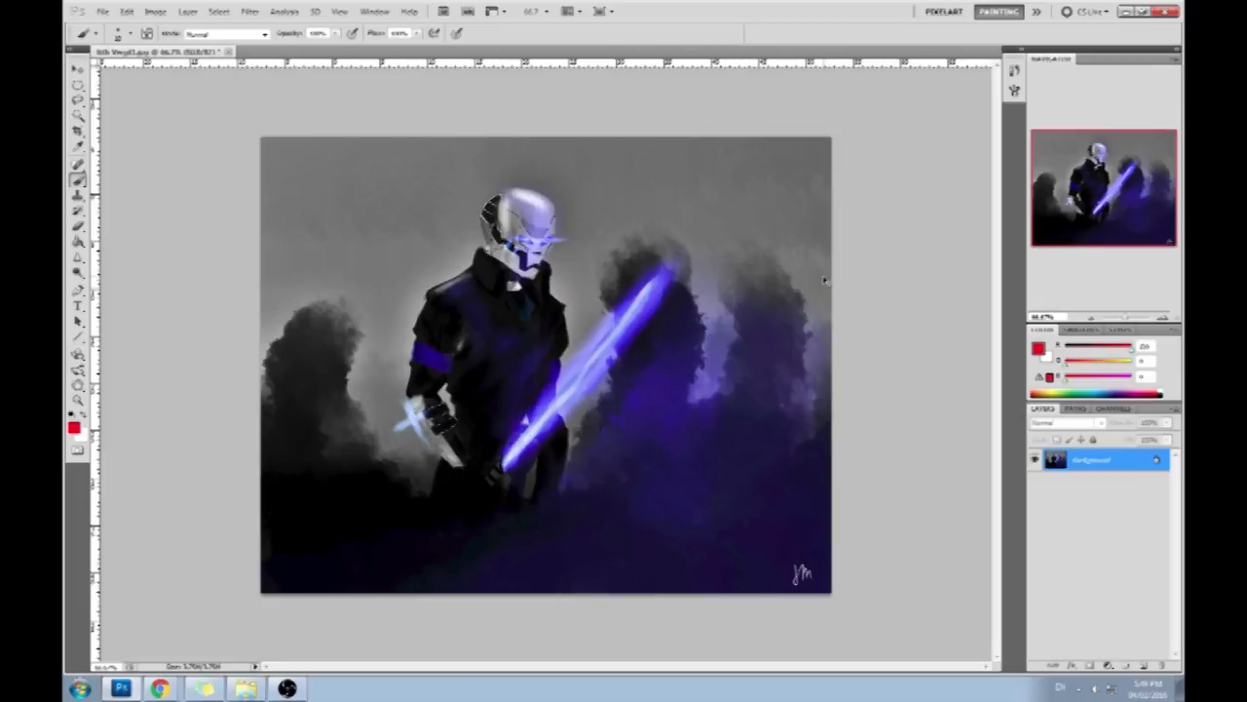
pyautogui.hotkey('ctrl', 'z')
pyautogui.hotkey('ctrl', 'z')
pyautogui.hotkey('ctrl', 'z')
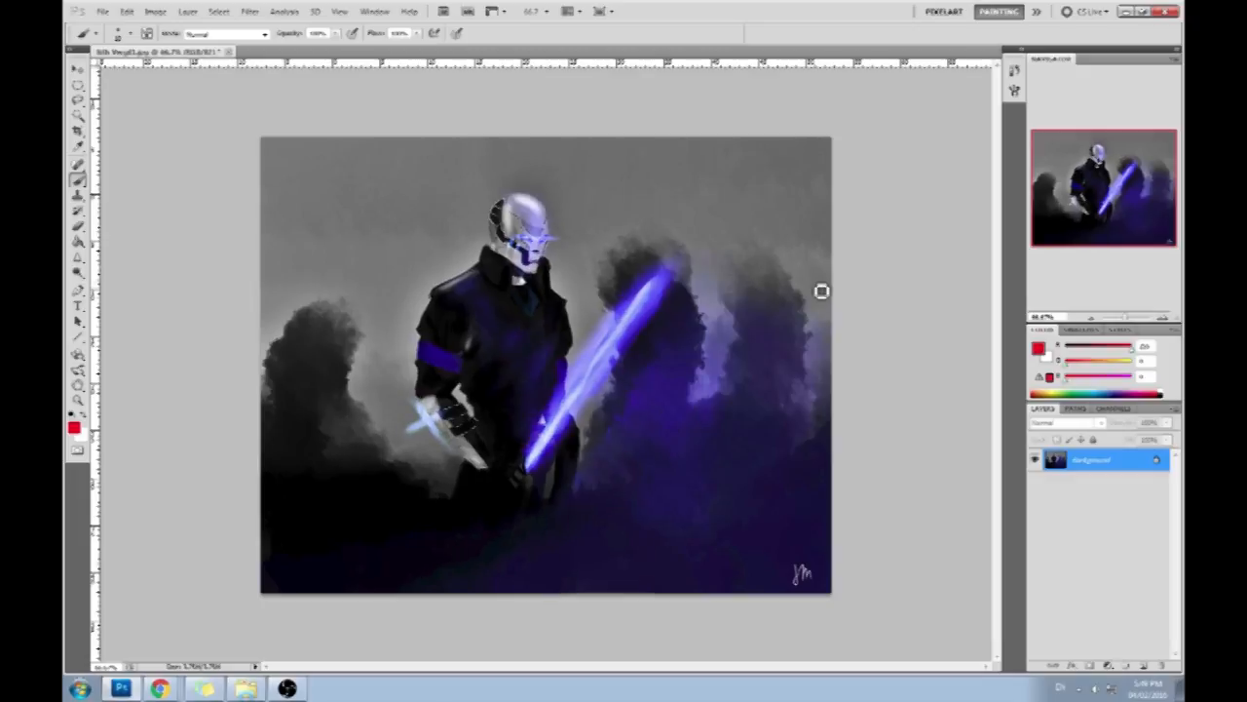
pyautogui.hotkey('ctrl', 'z')
pyautogui.hotkey('ctrl', 'z')
pyautogui.rightClick(78, 115)
pyautogui.click(137, 131)
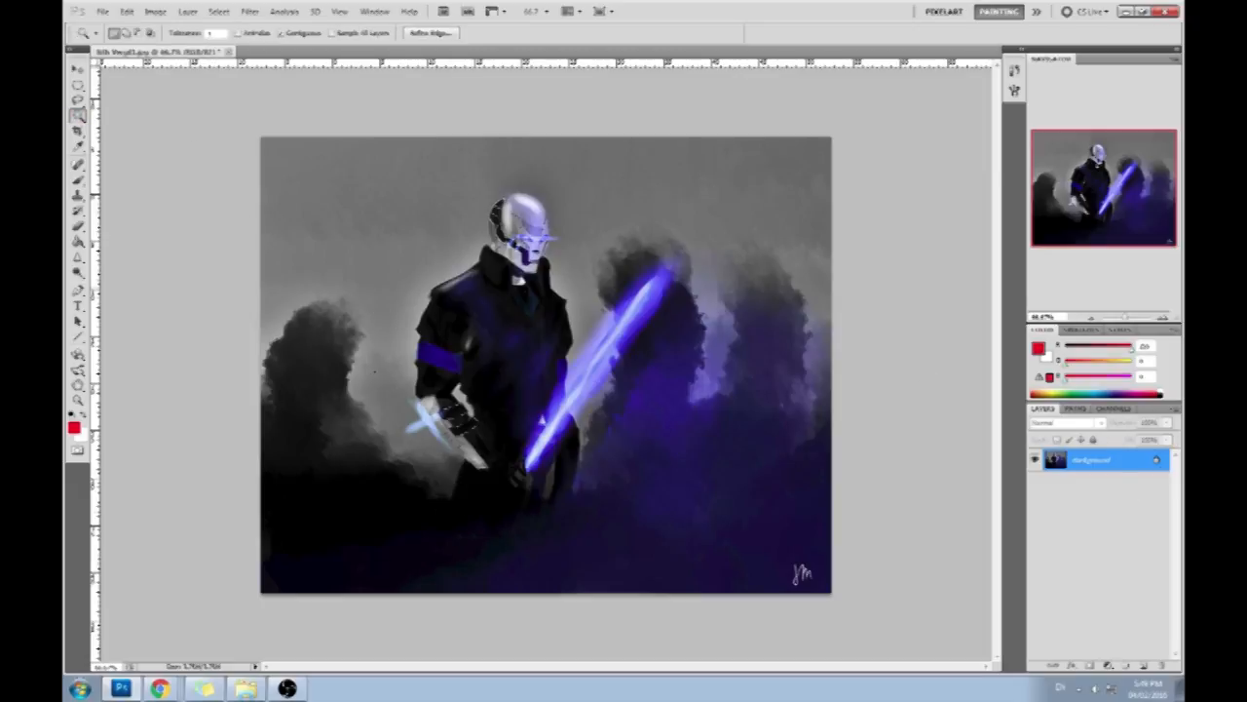
pyautogui.press('m')
pyautogui.rightClick(585, 320)
pyautogui.click(586, 322)
# - Paint over the dark smoke behind the sword-less arm with sampled greys, forming a light wall and a darker ground plane
pyautogui.press('b')
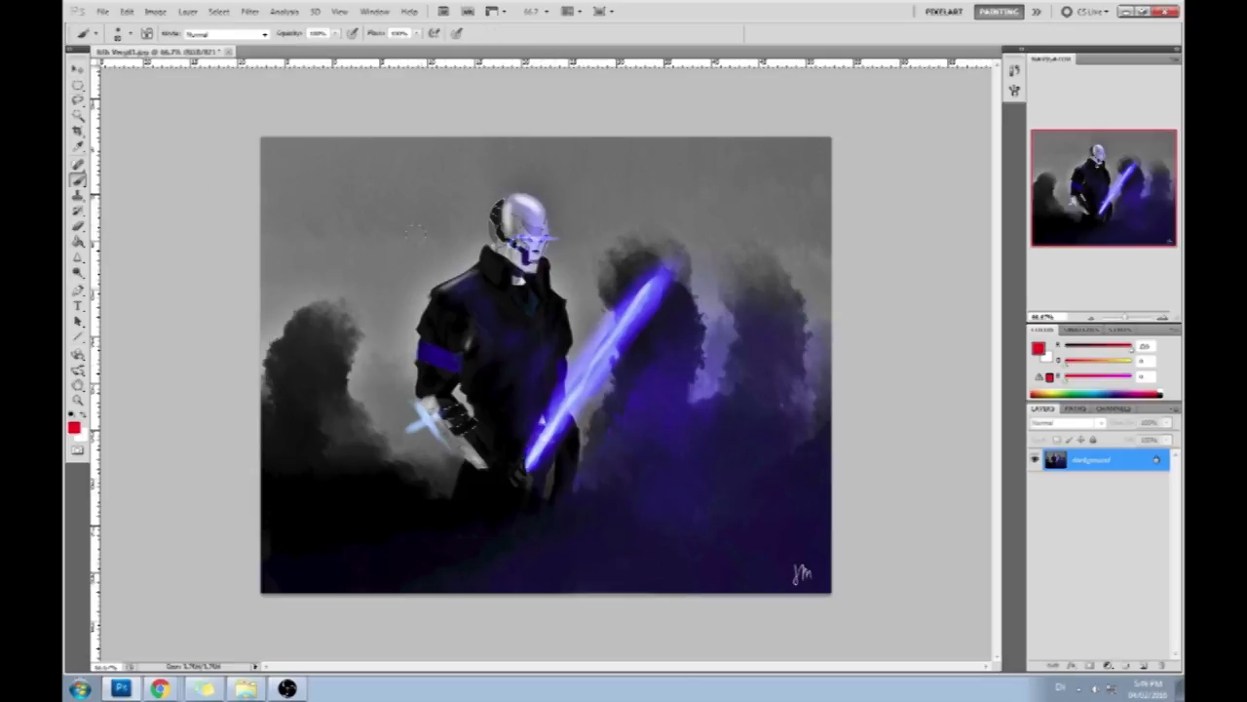
pyautogui.rightClick(413, 232)
pyautogui.click(918, 384)
pyautogui.keyDown('alt'); pyautogui.click(429, 455); pyautogui.keyUp('alt')
pyautogui.moveTo(441, 462)
pyautogui.mouseDown()
pyautogui.moveTo(393, 591)
pyautogui.moveTo(379, 440)
pyautogui.moveTo(273, 487)
pyautogui.mouseUp()
pyautogui.keyDown('alt'); pyautogui.click(376, 379); pyautogui.keyUp('alt')
pyautogui.moveTo(365, 397)
pyautogui.mouseDown()
pyautogui.moveTo(377, 362)
pyautogui.moveTo(323, 360)
pyautogui.moveTo(322, 304)
pyautogui.mouseUp()
pyautogui.moveTo(353, 421)
pyautogui.mouseDown()
pyautogui.moveTo(311, 456)
pyautogui.moveTo(352, 437)
pyautogui.moveTo(342, 453)
pyautogui.moveTo(297, 472)
pyautogui.mouseUp()
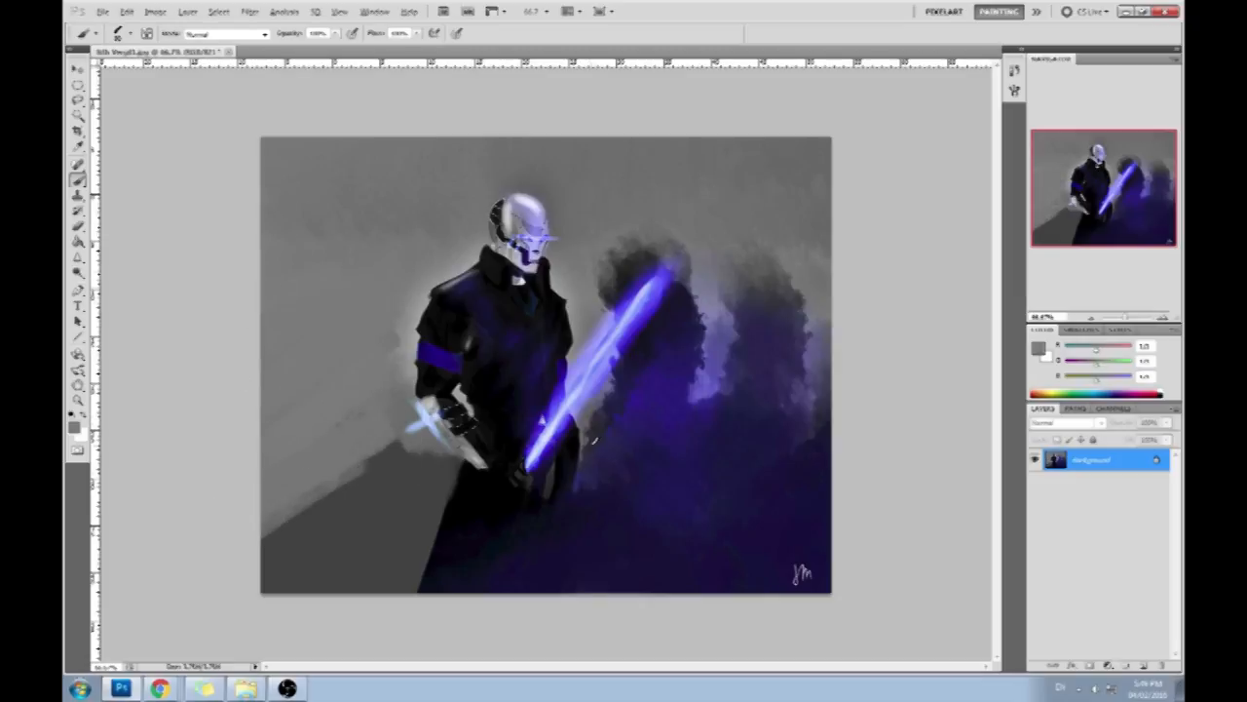
# - Cover the lower smoke on the sword side with a flat dark grey and paint light grey above the blade tip
pyautogui.keyDown('alt'); pyautogui.click(592, 407); pyautogui.keyUp('alt')
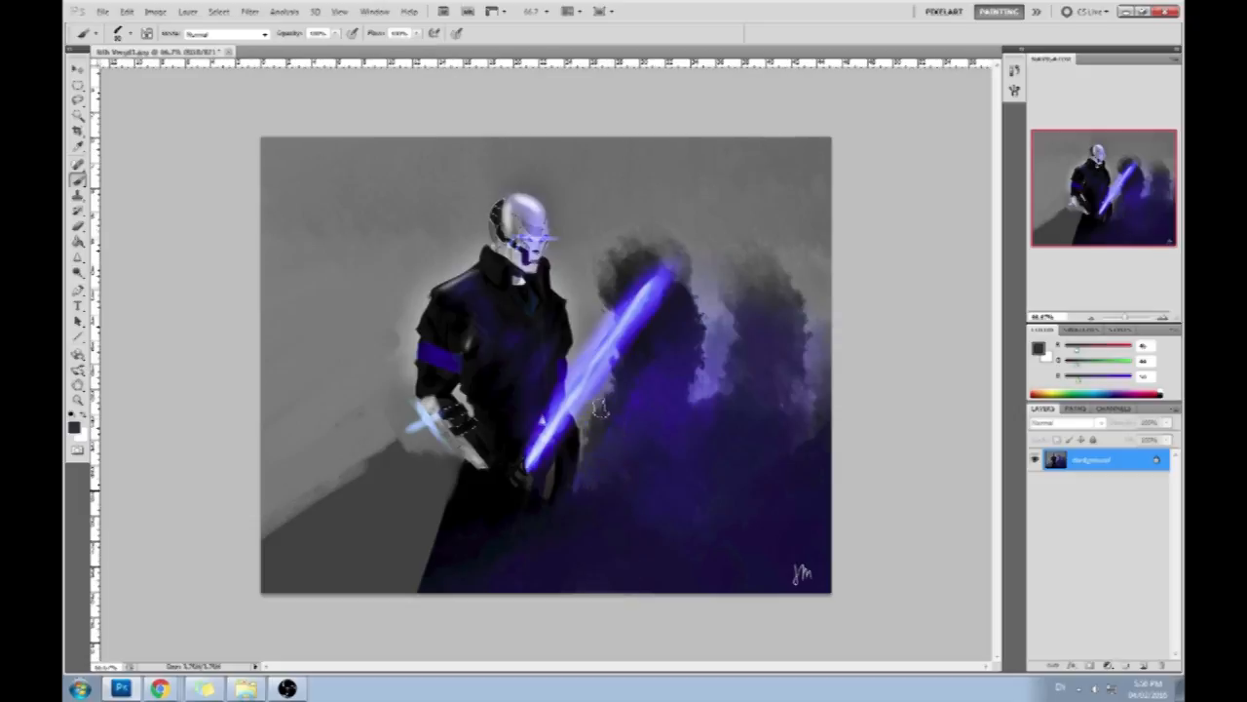
pyautogui.moveTo(604, 410)
pyautogui.mouseDown()
pyautogui.moveTo(621, 382)
pyautogui.moveTo(631, 475)
pyautogui.moveTo(720, 429)
pyautogui.moveTo(805, 429)
pyautogui.moveTo(737, 573)
pyautogui.mouseUp()
pyautogui.keyDown('alt'); pyautogui.click(597, 265); pyautogui.keyUp('alt')
pyautogui.moveTo(602, 283)
pyautogui.mouseDown()
pyautogui.moveTo(591, 237)
pyautogui.moveTo(717, 240)
pyautogui.mouseUp()
# - Select the background around the figure and sword using the Magic Wand at tolerance 60, cleaning up the selection with the Lasso
pyautogui.rightClick(79, 116)
pyautogui.click(136, 128)
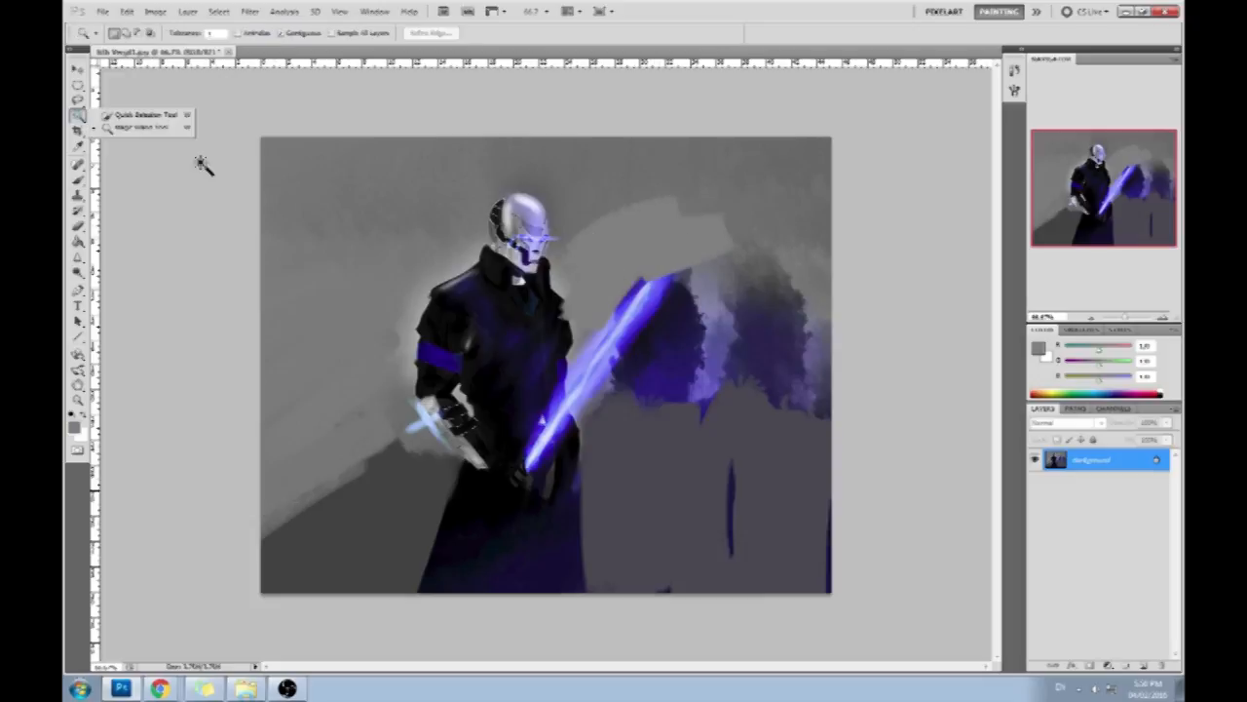
pyautogui.click(406, 240)
pyautogui.click(217, 33)
pyautogui.press('BackSpace')
pyautogui.write('60')
pyautogui.click(637, 458)
pyautogui.press('l')
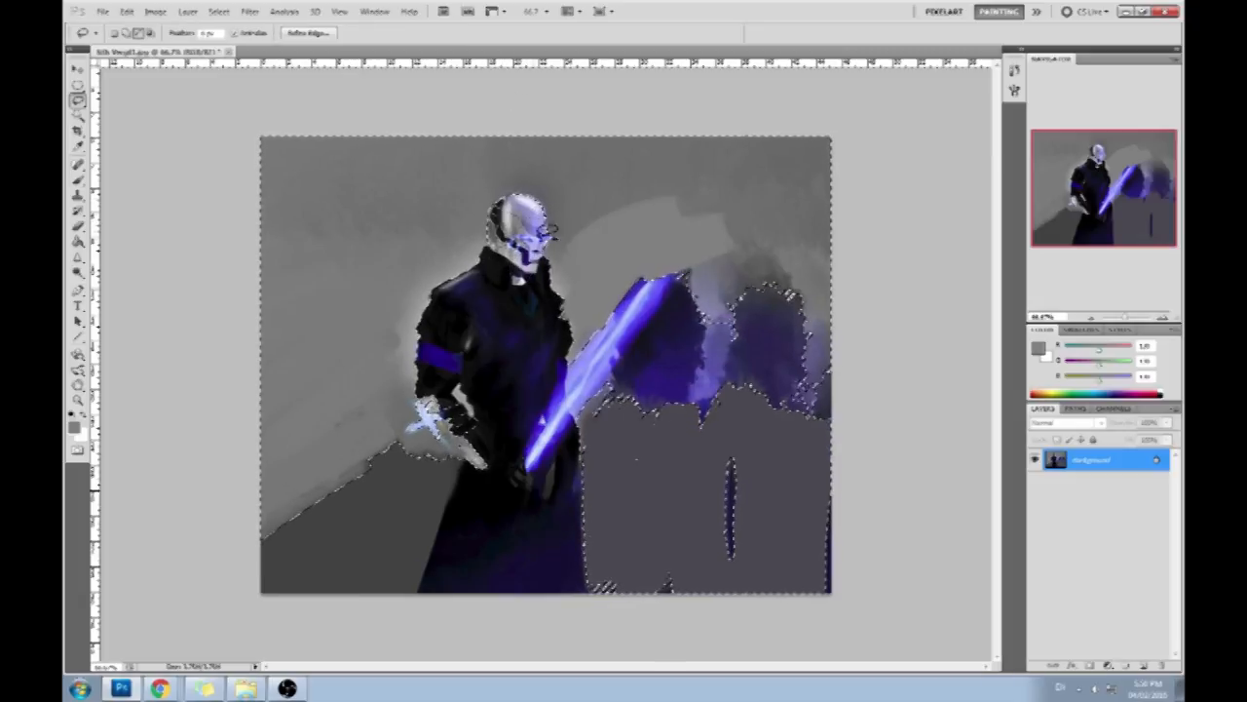
pyautogui.moveTo(469, 458)
pyautogui.mouseDown()
pyautogui.moveTo(228, 571)
pyautogui.moveTo(234, 553)
pyautogui.mouseUp()
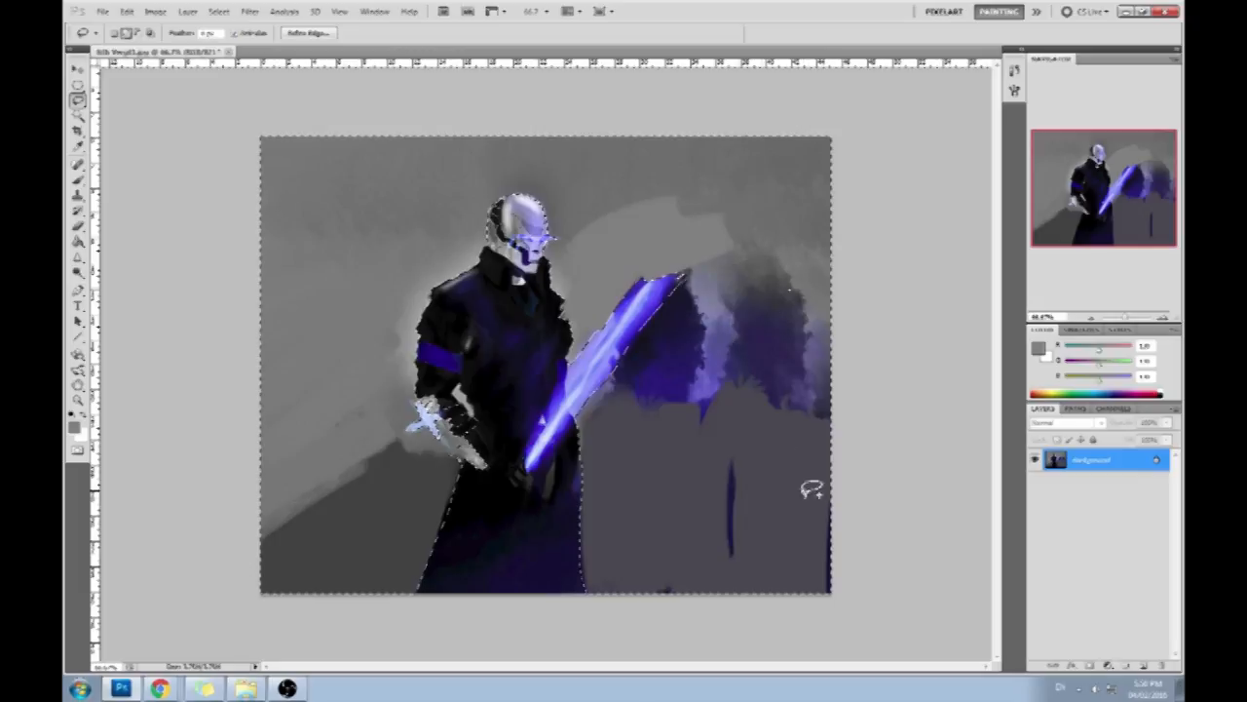
# - Add two new layers, fill the background selection with dark navy on the upper one, and deselect
pyautogui.click(1143, 667)
pyautogui.press('g')
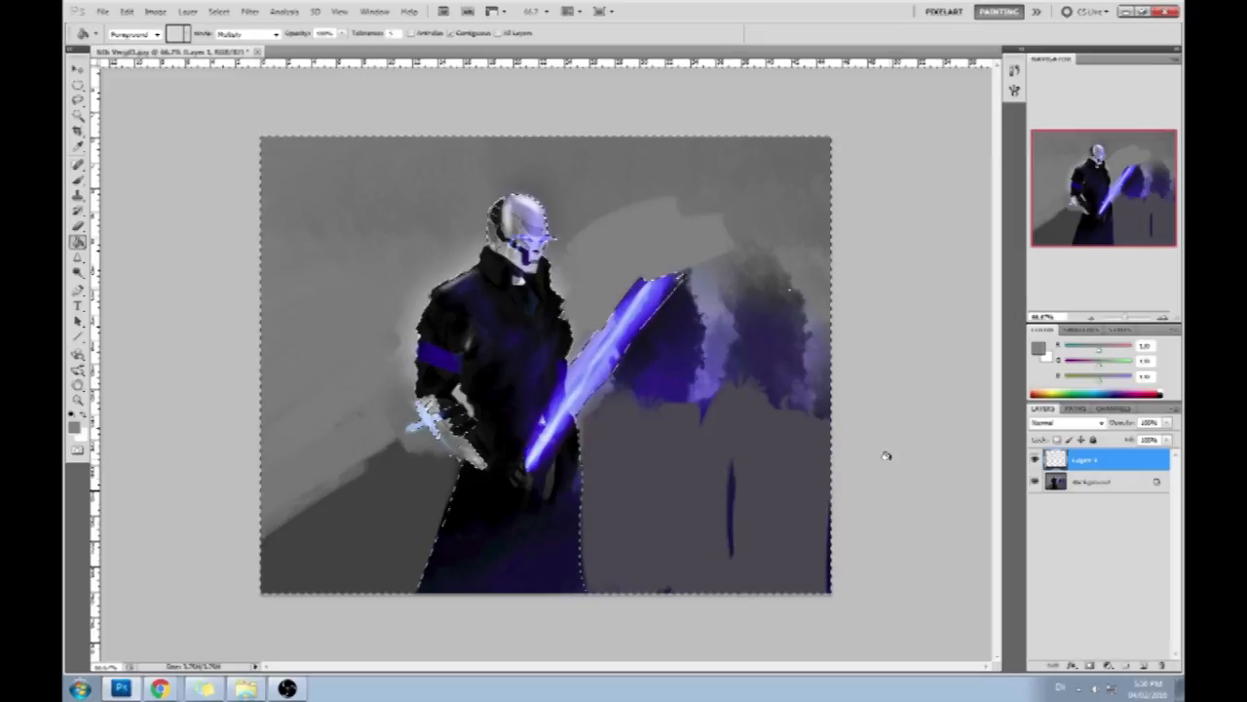
pyautogui.click(1141, 664)
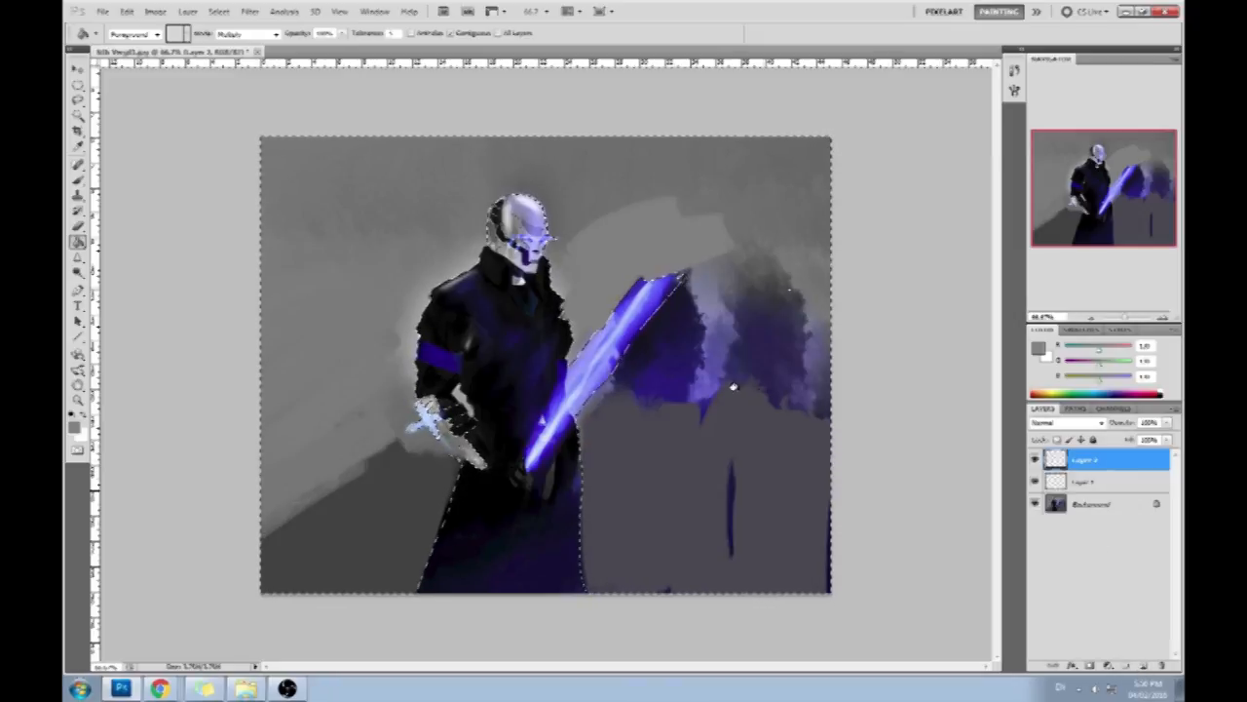
pyautogui.click(733, 388)
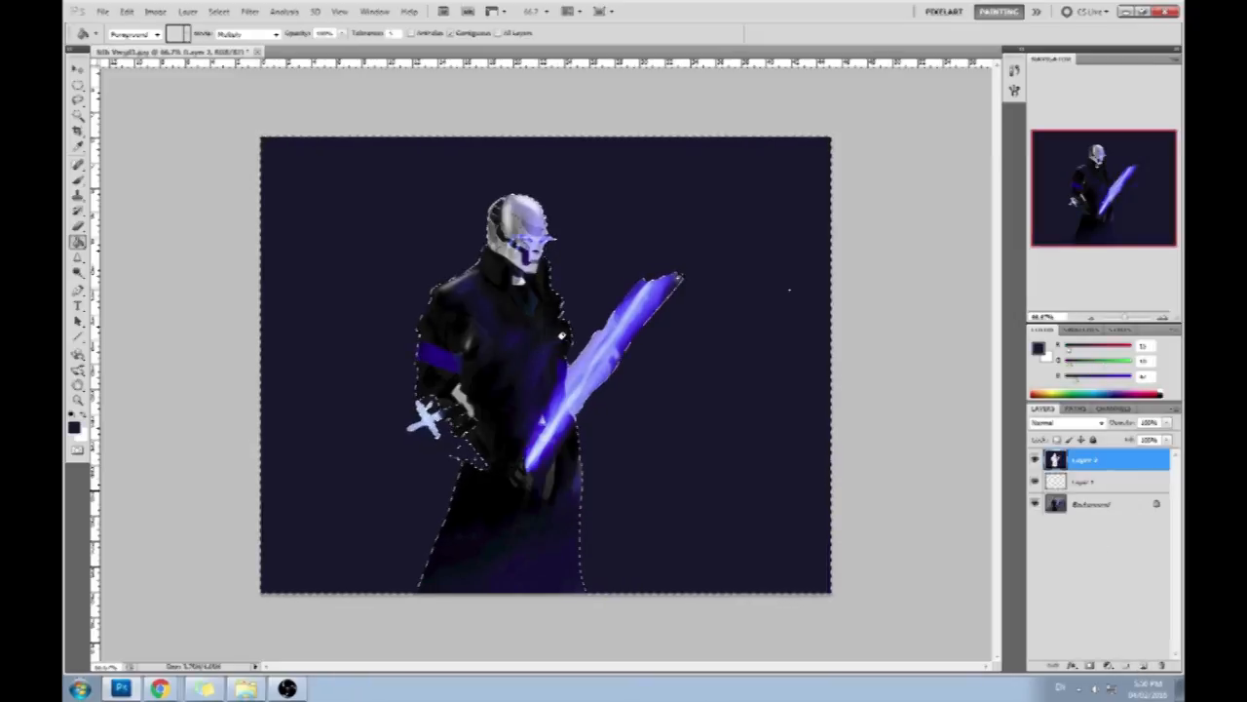
pyautogui.press('m')
pyautogui.rightClick(570, 380)
pyautogui.click(614, 393)
# - Hide the navy layer, add a layer beneath it, fill it with light purple and set its blend mode to Color
pyautogui.click(1035, 459)
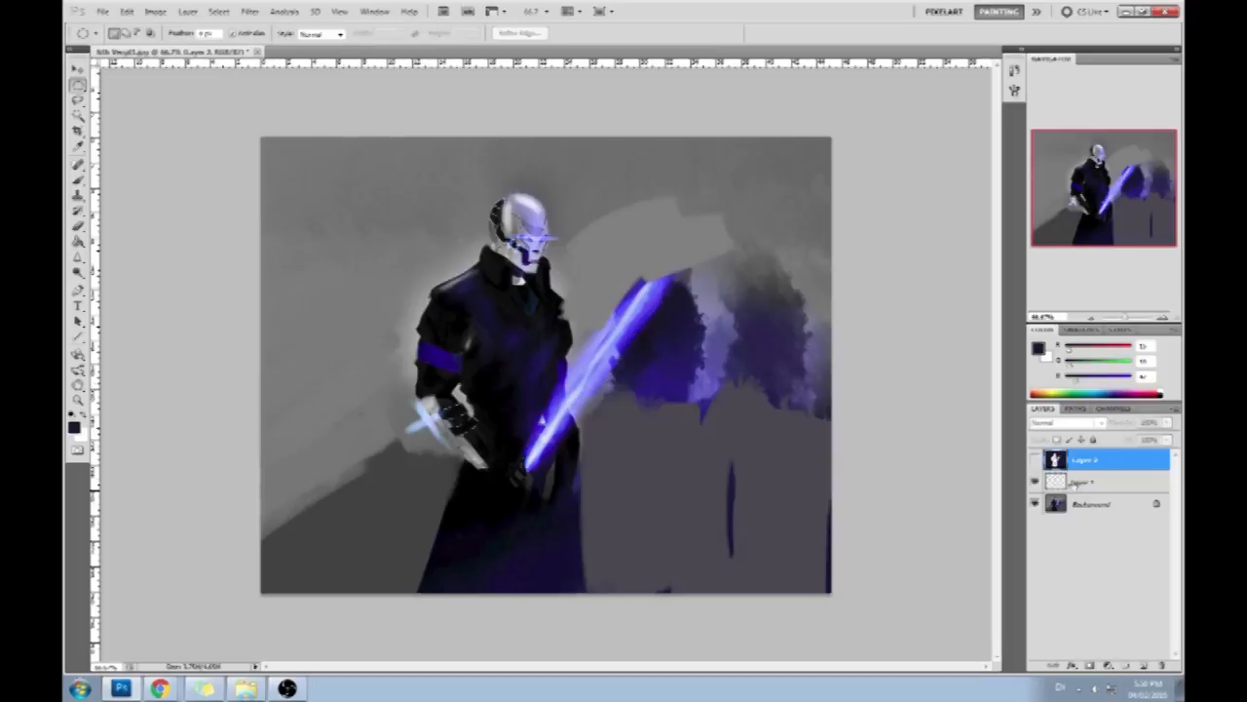
pyautogui.click(1097, 482)
pyautogui.click(1140, 664)
pyautogui.click(1039, 348)
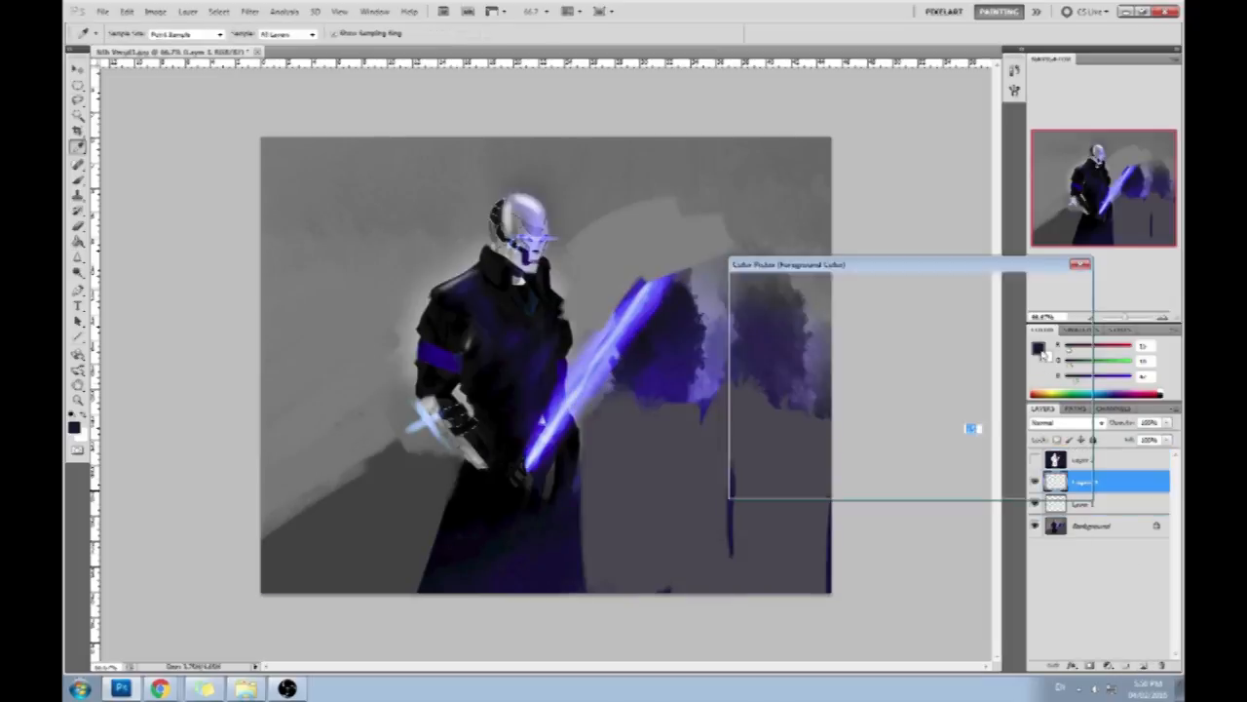
pyautogui.click(799, 304)
pyautogui.click(1033, 286)
pyautogui.press('g')
pyautogui.click(732, 298)
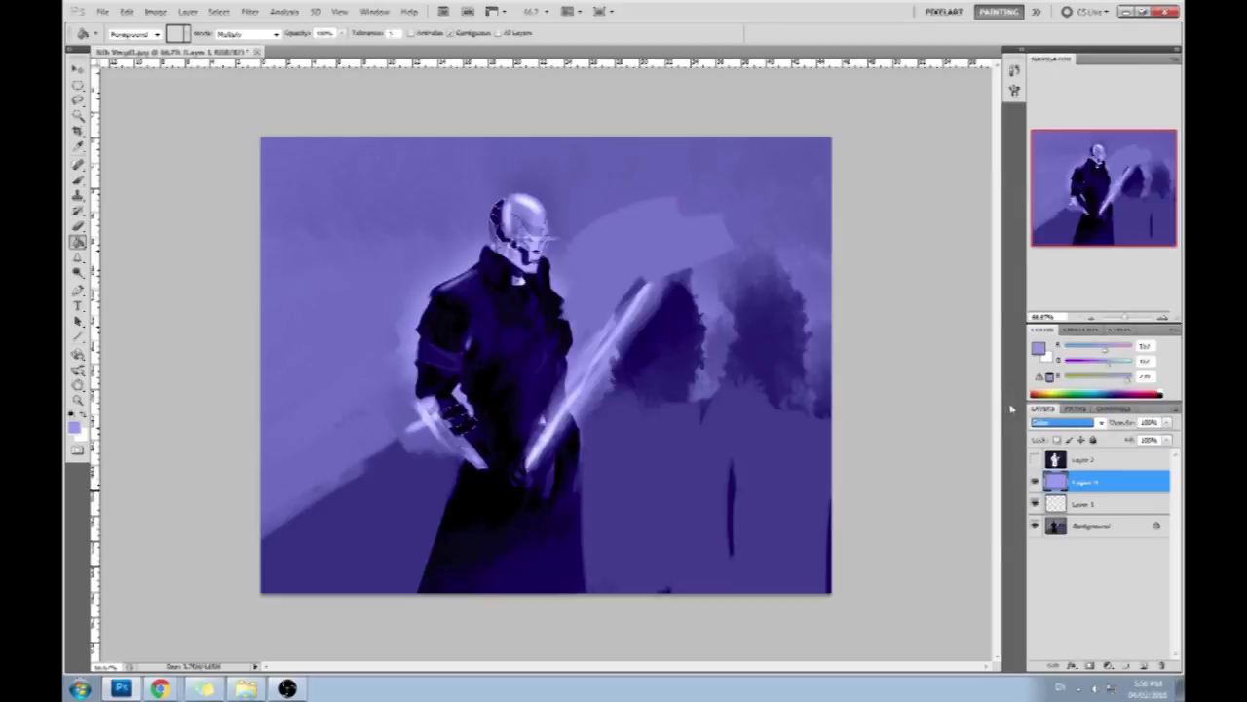
# - Raise the purple layer's saturation to +72 with Hue/Saturation, and lower the layer's fill opacity for a subtle tint
pyautogui.hotkey('ctrl', 'u')
pyautogui.moveTo(1010, 433); pyautogui.dragTo(1057, 435)
pyautogui.moveTo(1010, 394)
pyautogui.mouseDown()
pyautogui.moveTo(1026, 398)
pyautogui.moveTo(1010, 398)
pyautogui.mouseUp()
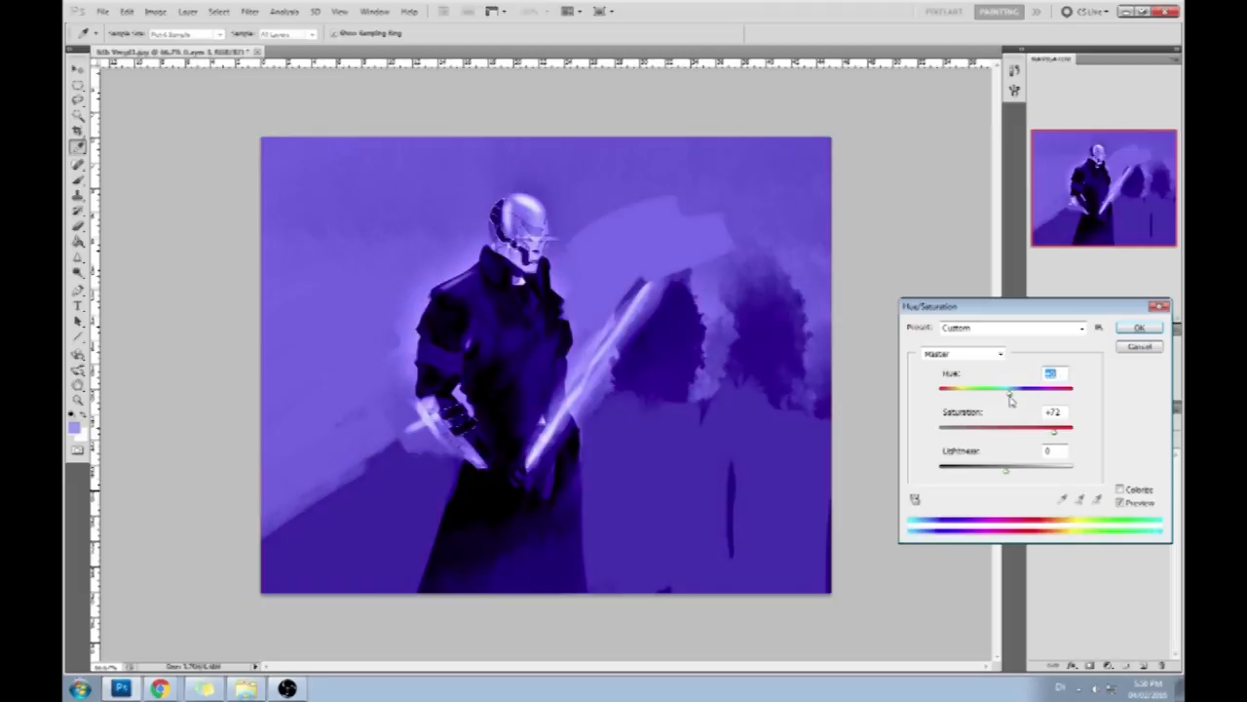
pyautogui.click(1138, 328)
pyautogui.click(1168, 440)
pyautogui.moveTo(1165, 454); pyautogui.dragTo(1120, 458)
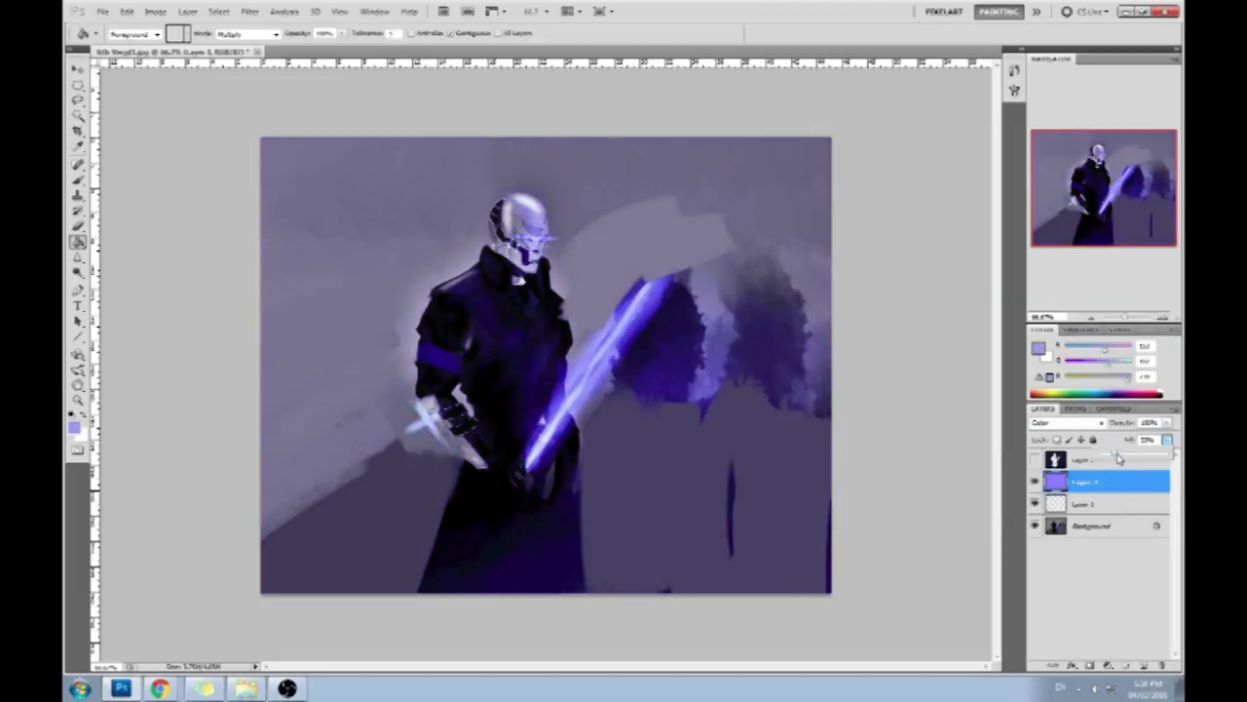
# - Shift the tint layer's hue slightly towards blue, move it below Layer 1 and merge it down into the Background
pyautogui.hotkey('ctrl', 'u')
pyautogui.moveTo(1005, 391); pyautogui.dragTo(1005, 397)
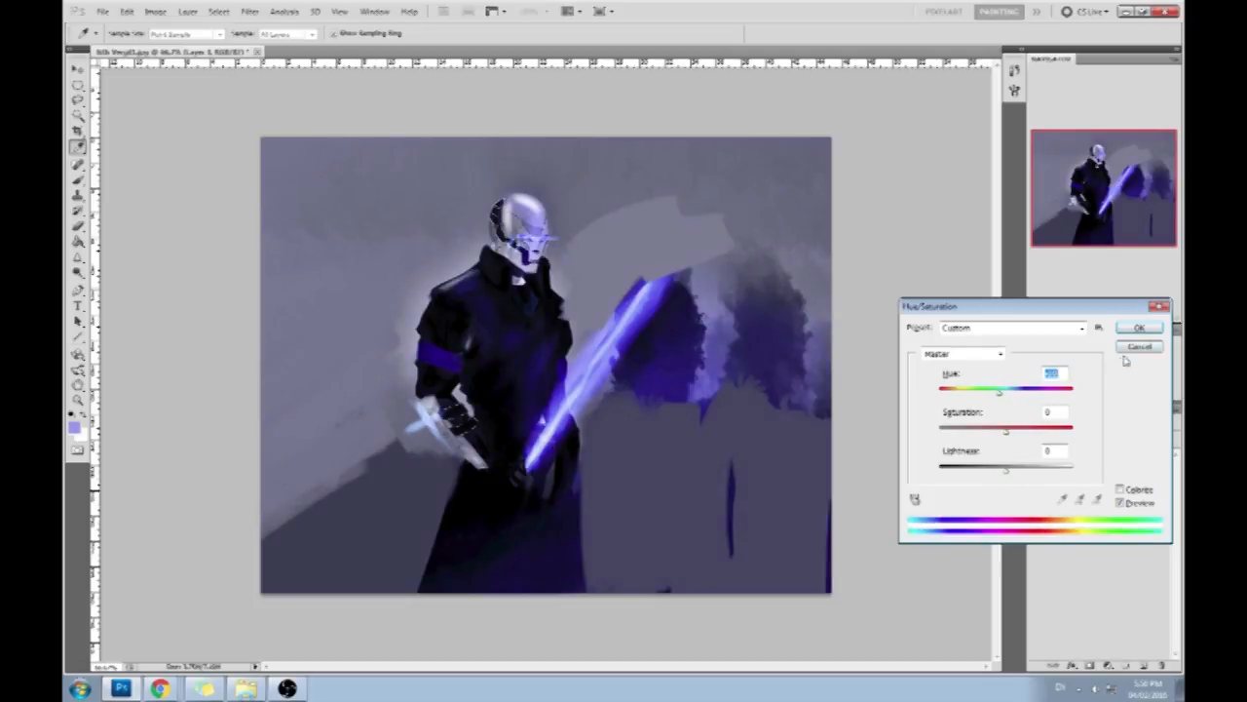
pyautogui.click(1139, 328)
pyautogui.moveTo(1100, 486); pyautogui.dragTo(1100, 514)
pyautogui.rightClick(1099, 504)
pyautogui.click(1094, 464)
pyautogui.click(1087, 482)
# - Show the navy layer, load its pixels as a selection of the area around the figure, and hide it again
pyautogui.click(1090, 459)
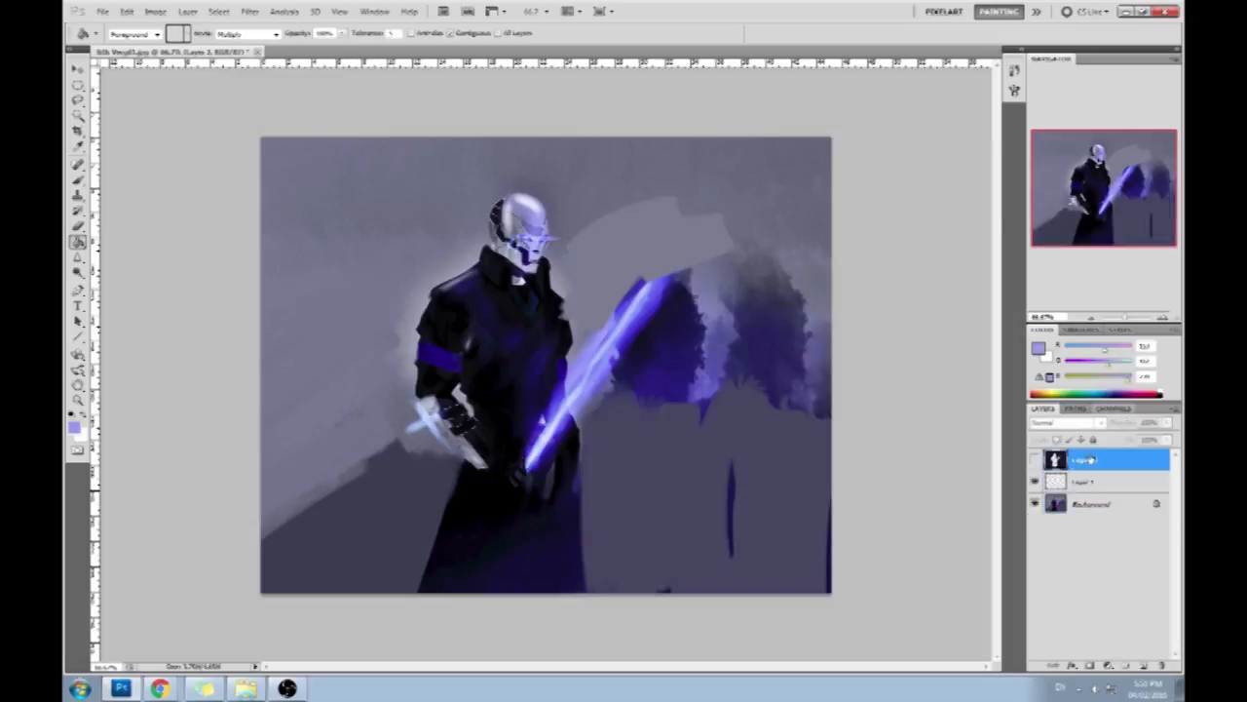
pyautogui.click(1035, 460)
pyautogui.keyDown('ctrl'); pyautogui.click(1056, 460); pyautogui.keyUp('ctrl')
pyautogui.press('v')
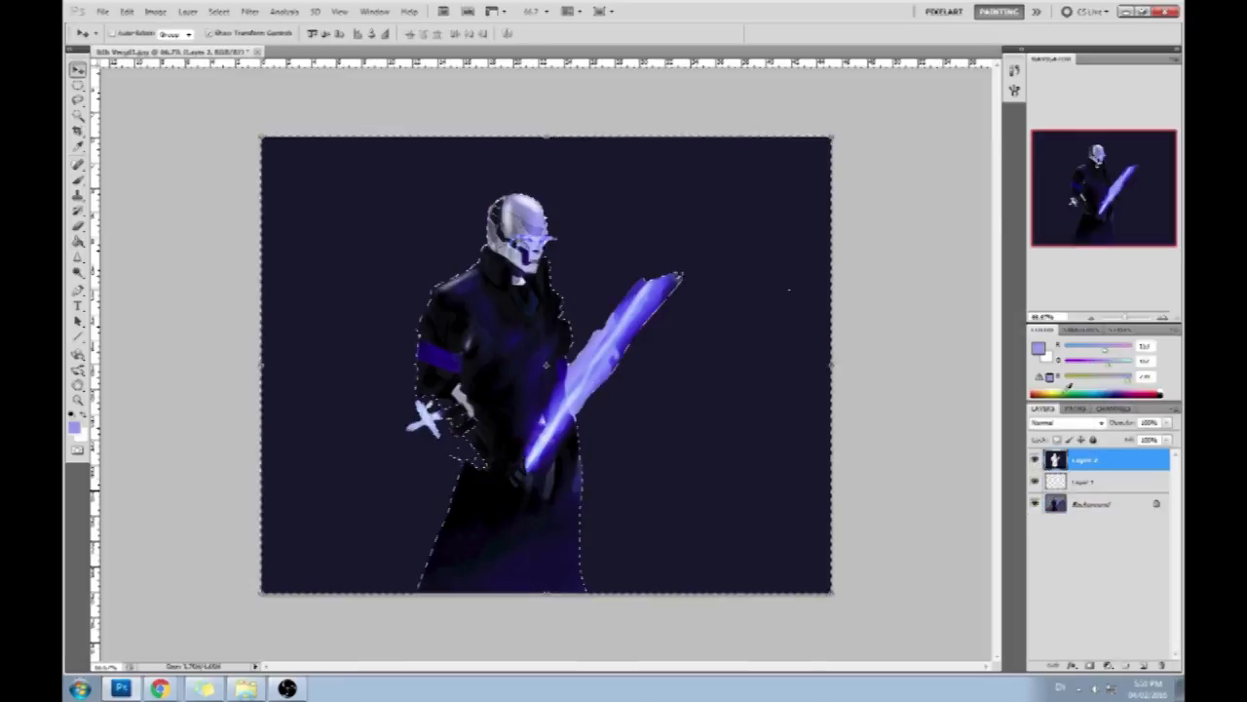
pyautogui.click(1035, 460)
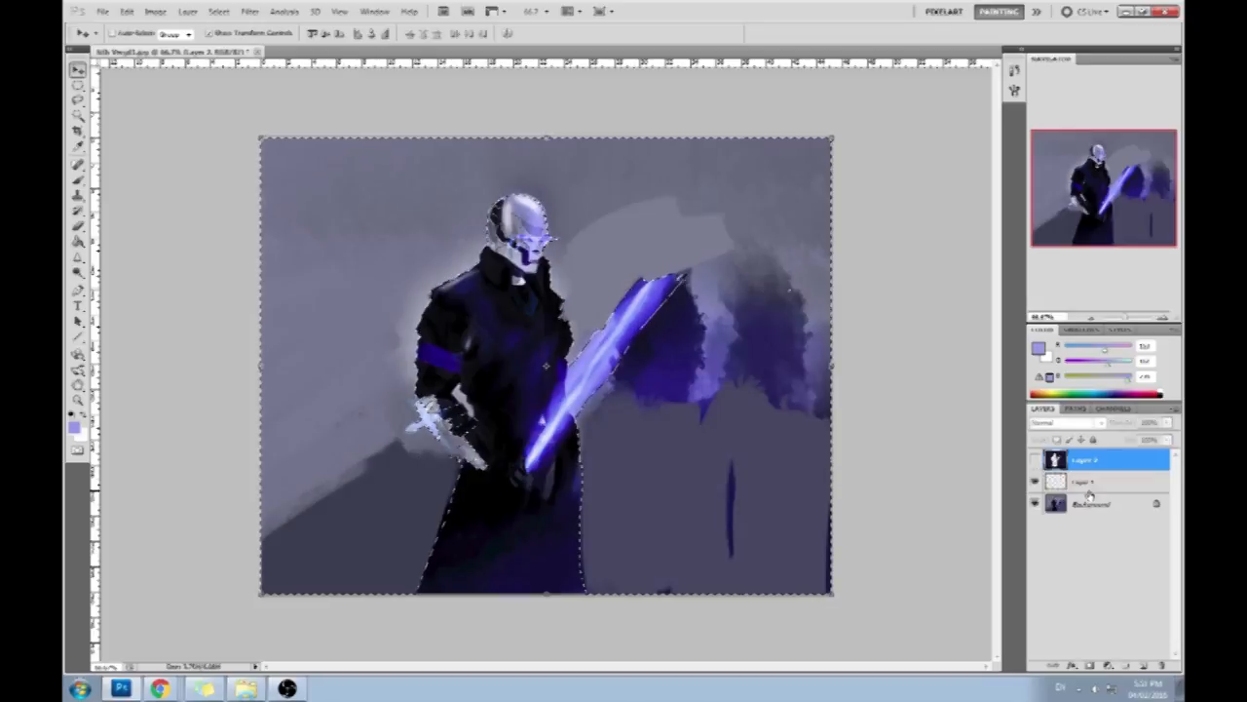
# - Brighten the selected area of the Background layer with Levels, and clear the selection
pyautogui.click(1089, 499)
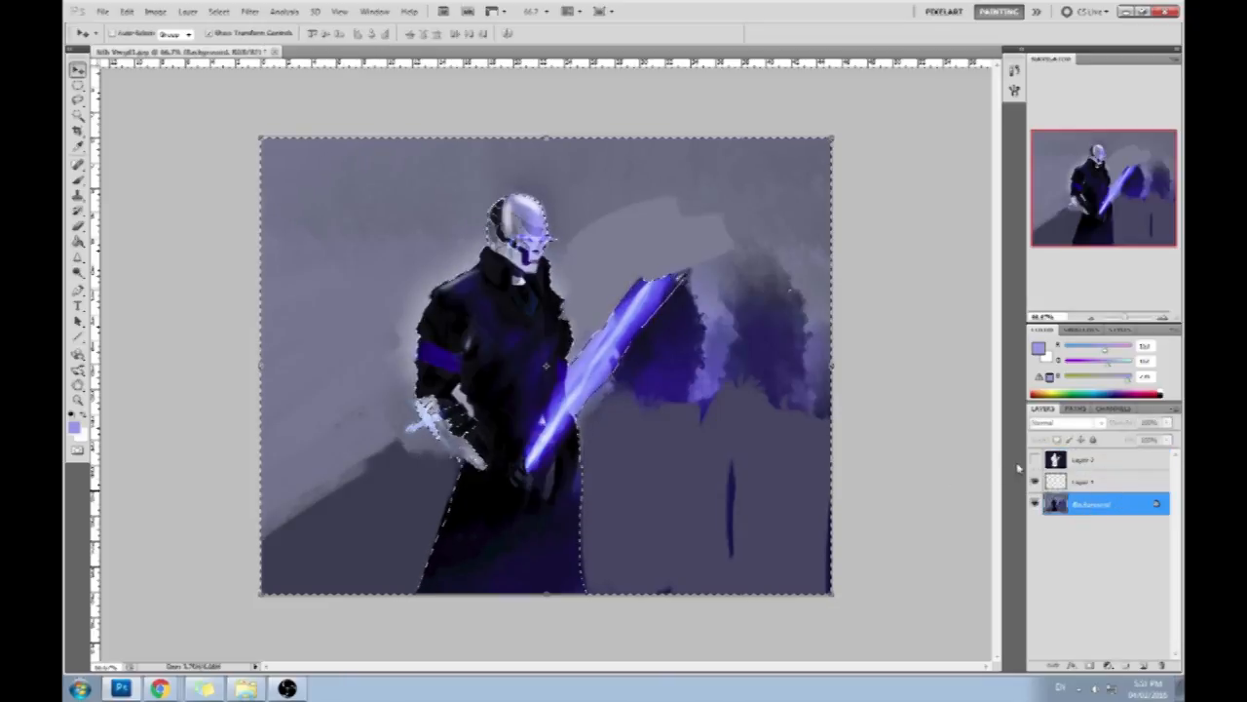
pyautogui.hotkey('ctrl', 'l')
pyautogui.moveTo(965, 417); pyautogui.dragTo(934, 417)
pyautogui.press('m')
pyautogui.rightClick(614, 370)
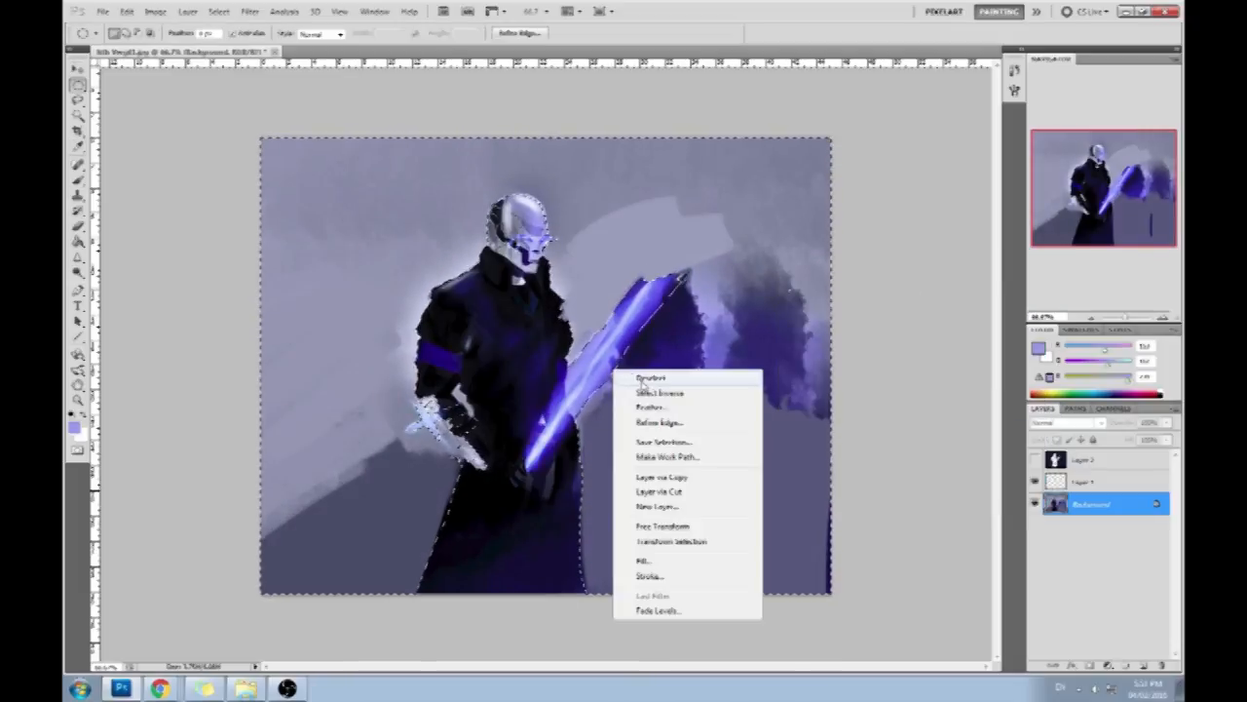
pyautogui.click(663, 393)
pyautogui.hotkey('ctrl', 'd')
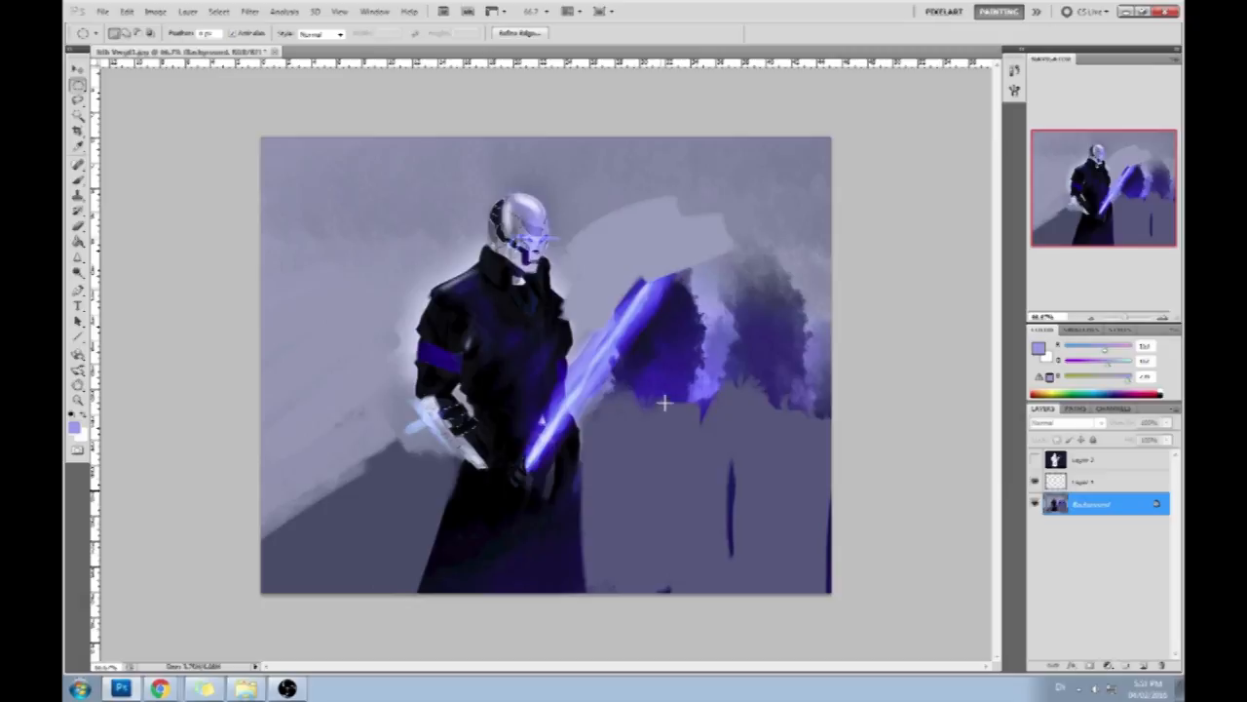
# - Choose a different brush preset for shading and set the brush mode to Multiply
pyautogui.press('b')
pyautogui.rightClick(675, 417)
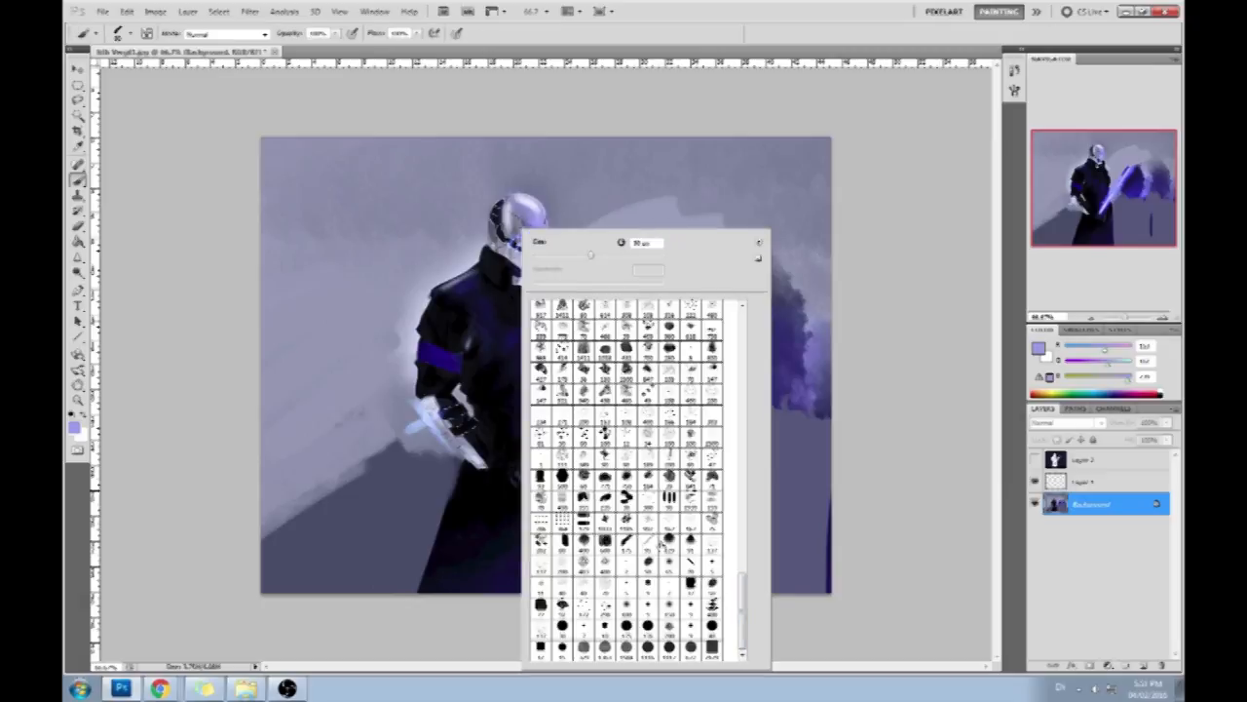
pyautogui.click(667, 571)
pyautogui.click(821, 505)
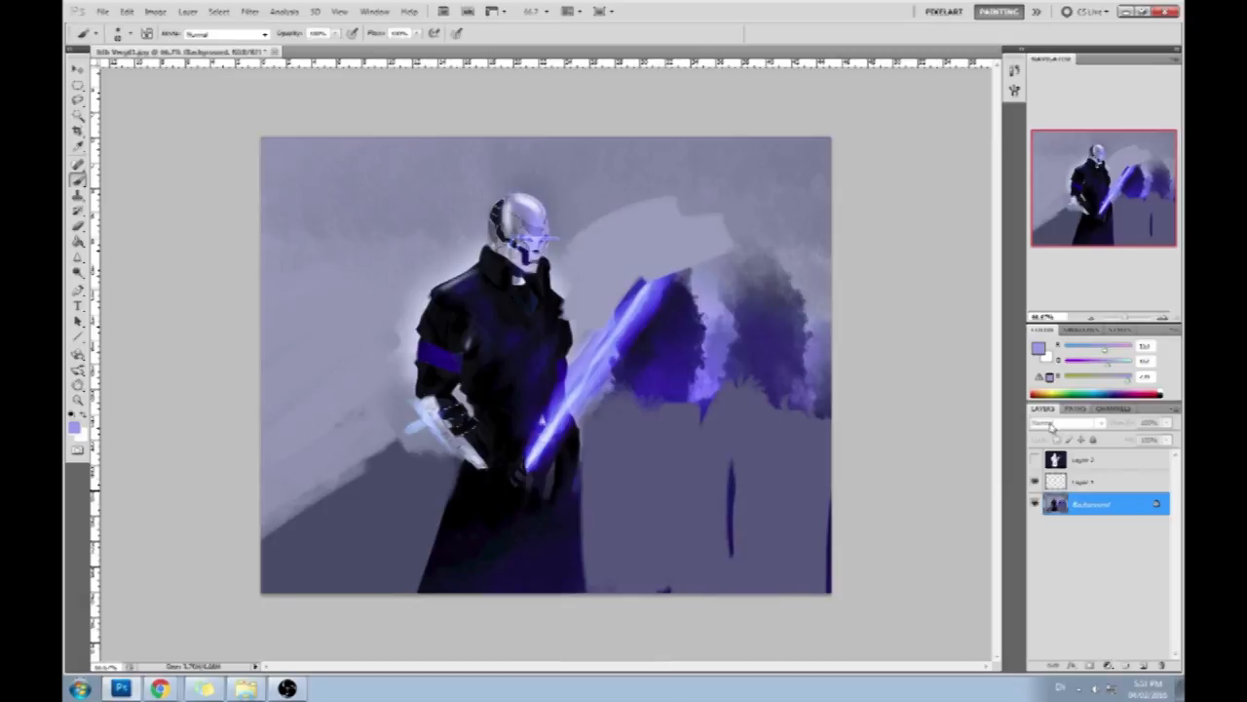
pyautogui.click(226, 34)
pyautogui.click(200, 110)
# - Try to darken the mask with light purple Multiply strokes at full opacity
pyautogui.moveTo(525, 203); pyautogui.dragTo(526, 261)
pyautogui.moveTo(517, 207); pyautogui.dragTo(531, 244)
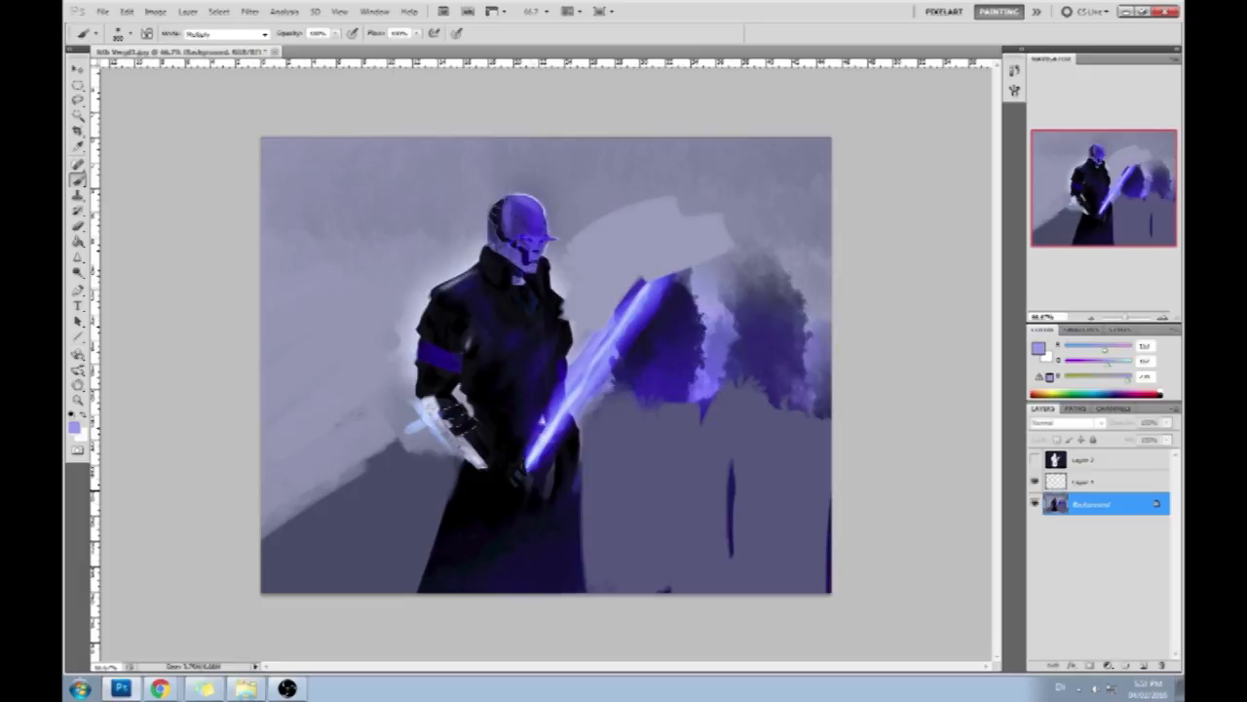
pyautogui.hotkey('ctrl', 'z')
# - Lower the brush opacity, sample near-black from the coat, and try a darkening stroke on the mask directly on the Background
pyautogui.click(335, 34)
pyautogui.moveTo(335, 47); pyautogui.dragTo(310, 48)
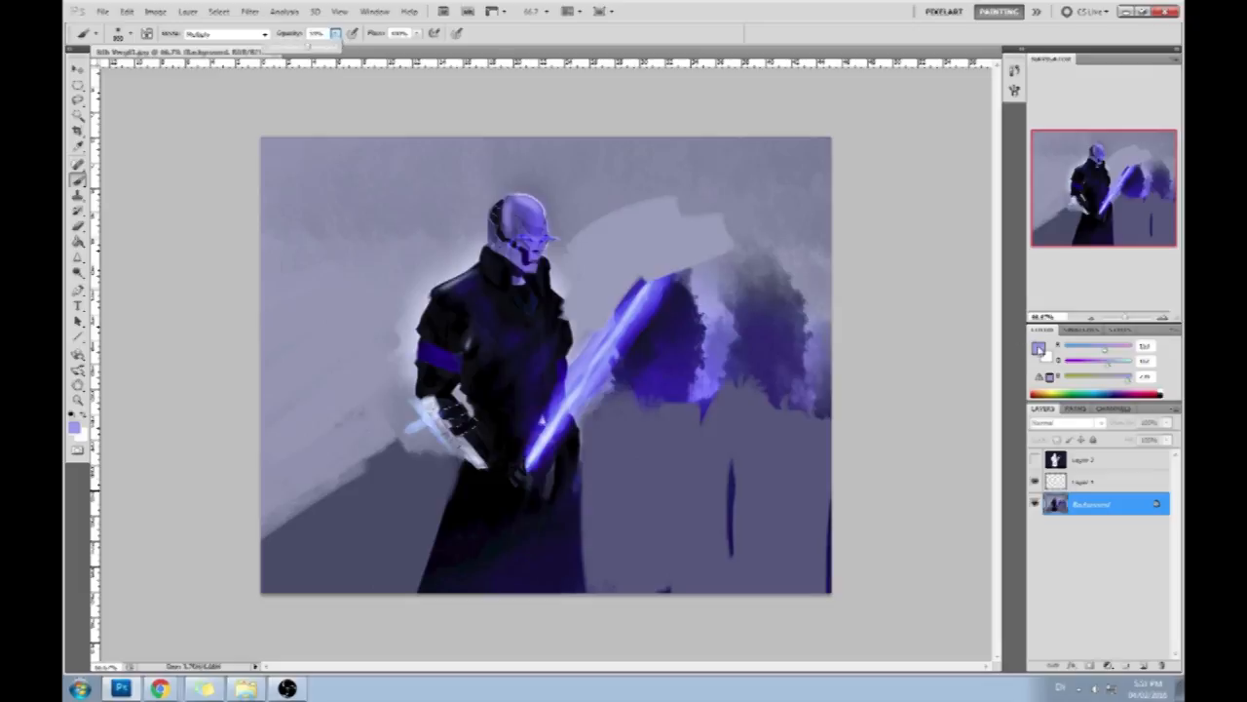
pyautogui.keyDown('alt'); pyautogui.click(549, 302); pyautogui.keyUp('alt')
pyautogui.click(524, 234)
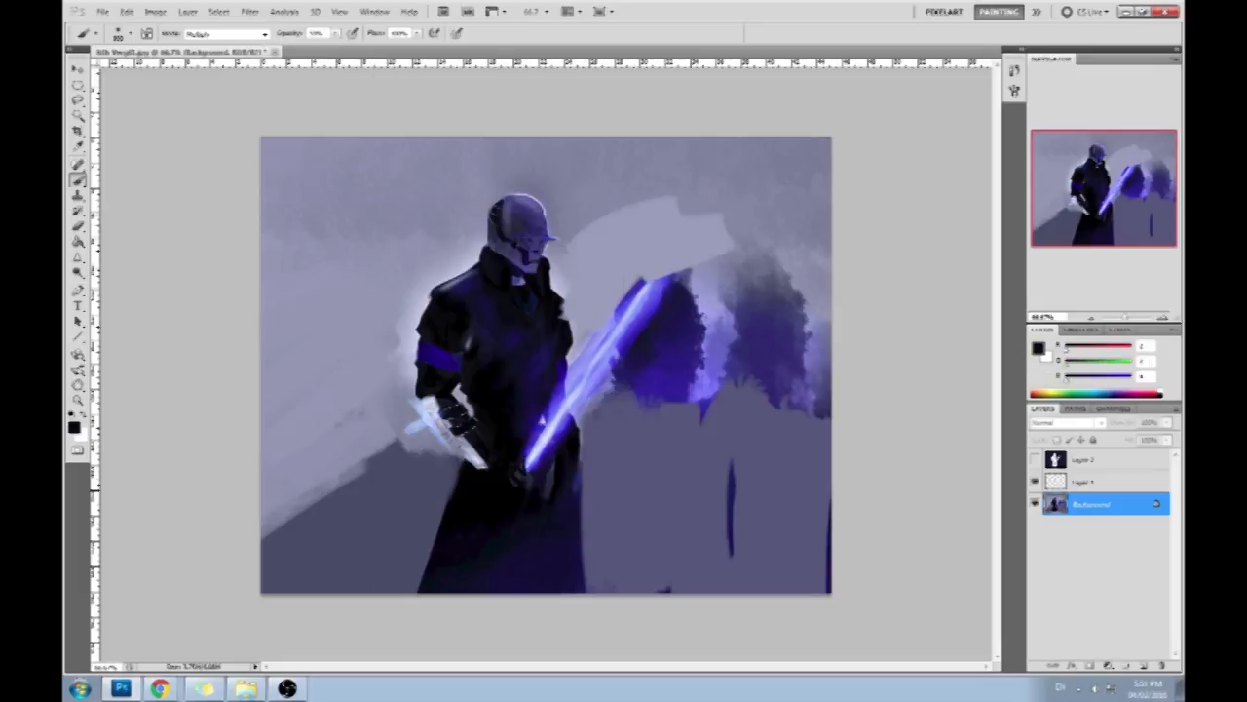
pyautogui.hotkey('ctrl', 'alt', 'z')
pyautogui.hotkey('ctrl', 'alt', 'z')
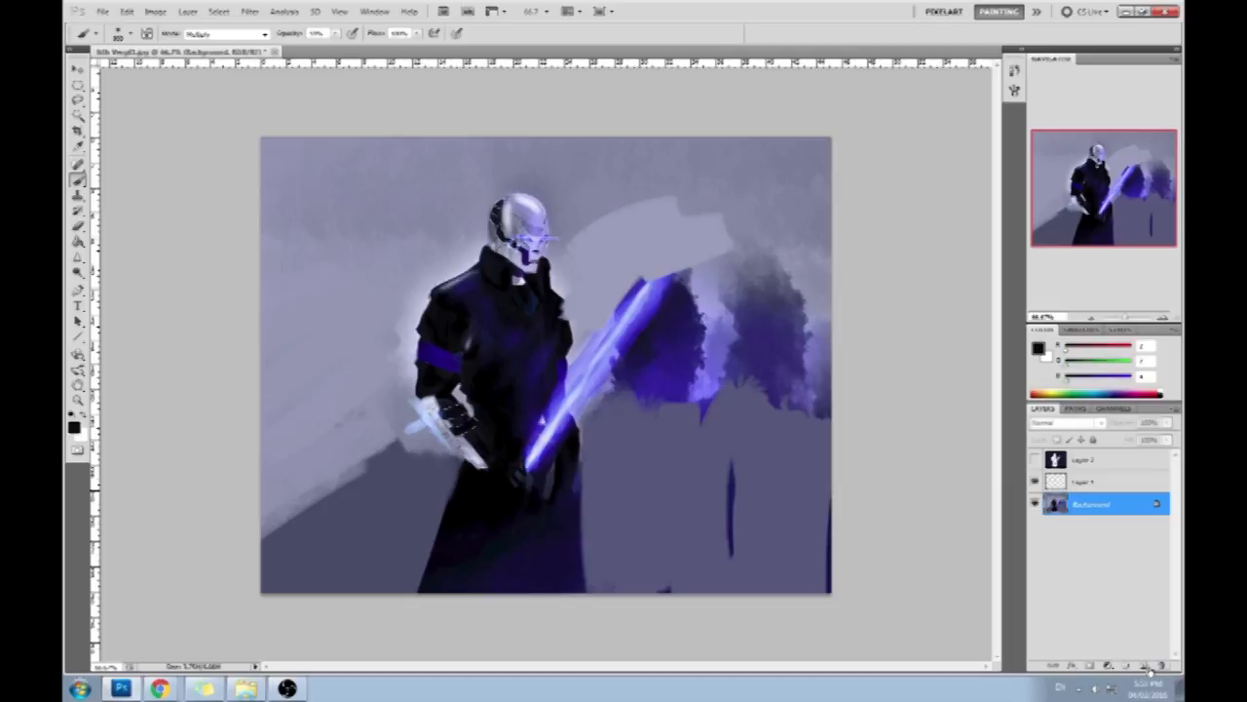
# - Add a layer above the Background and darken the mask on it with near-black and dark navy Multiply strokes
pyautogui.click(1144, 665)
pyautogui.click(524, 232)
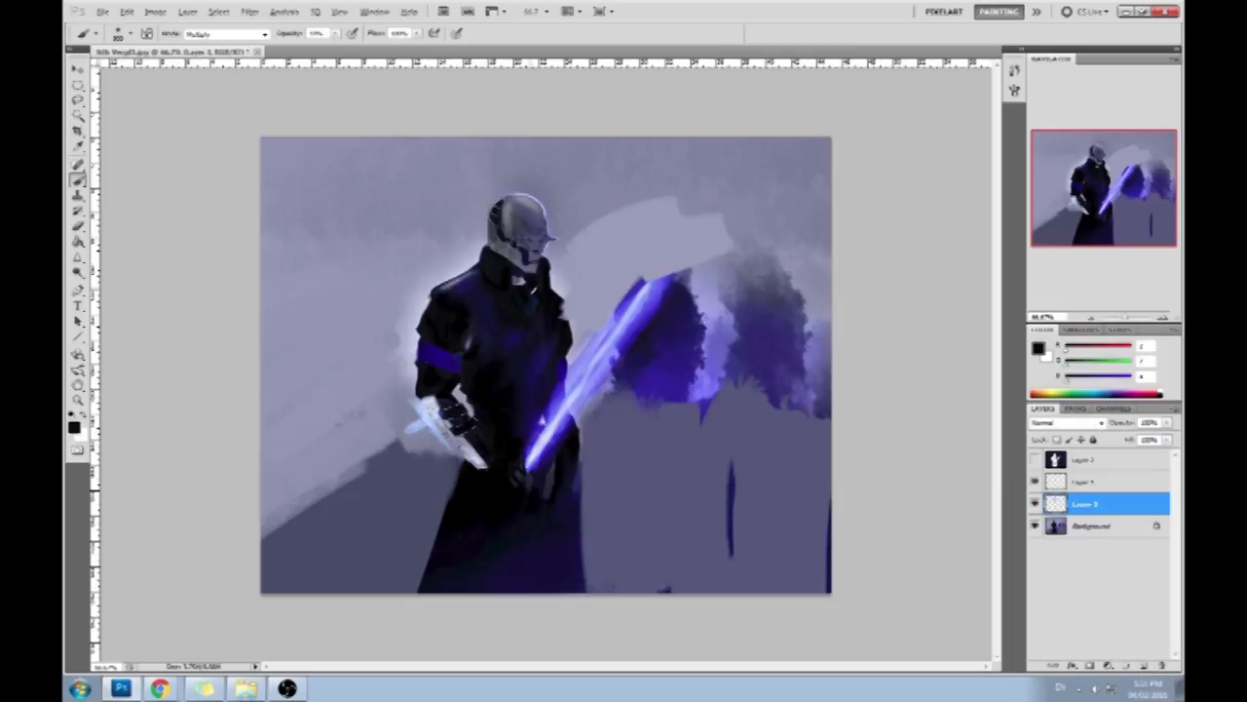
pyautogui.keyDown('alt'); pyautogui.click(518, 332); pyautogui.keyUp('alt')
pyautogui.click(521, 234)
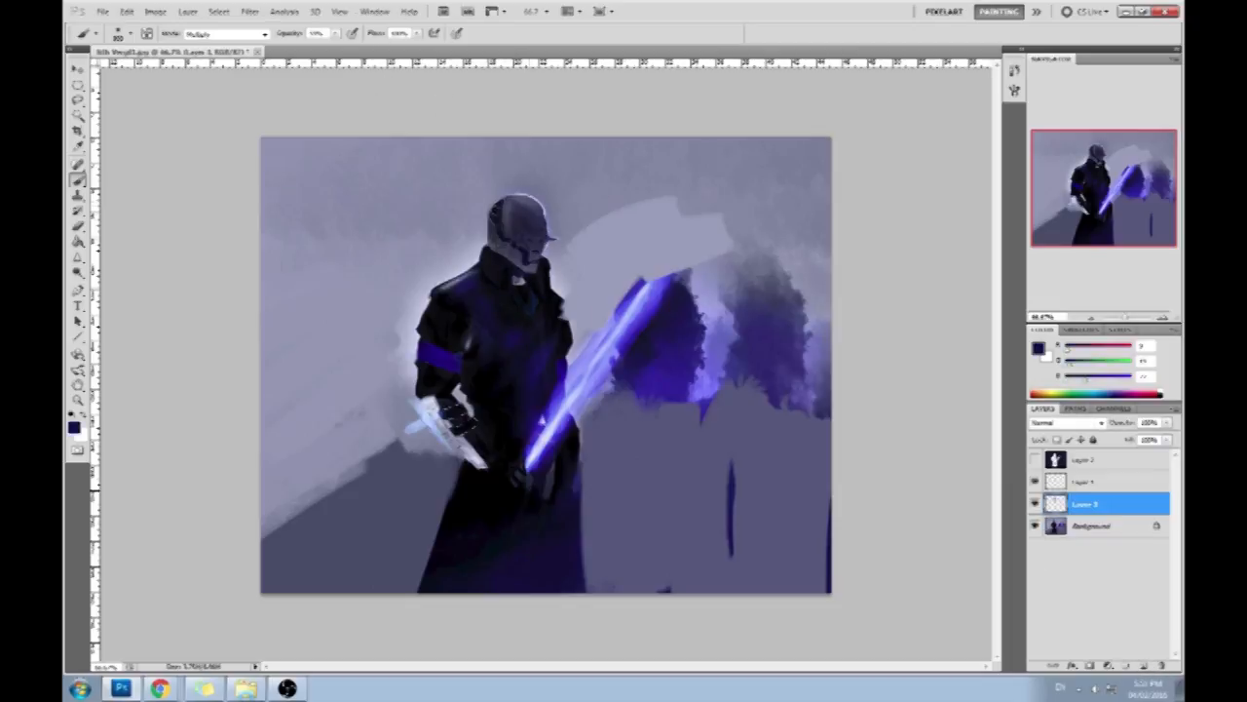
# - Erase parts of the dark shading over the eyes and lower mask to bring back the eye glow
pyautogui.press('e')
pyautogui.click(526, 237)
pyautogui.click(541, 240)
pyautogui.click(516, 259)
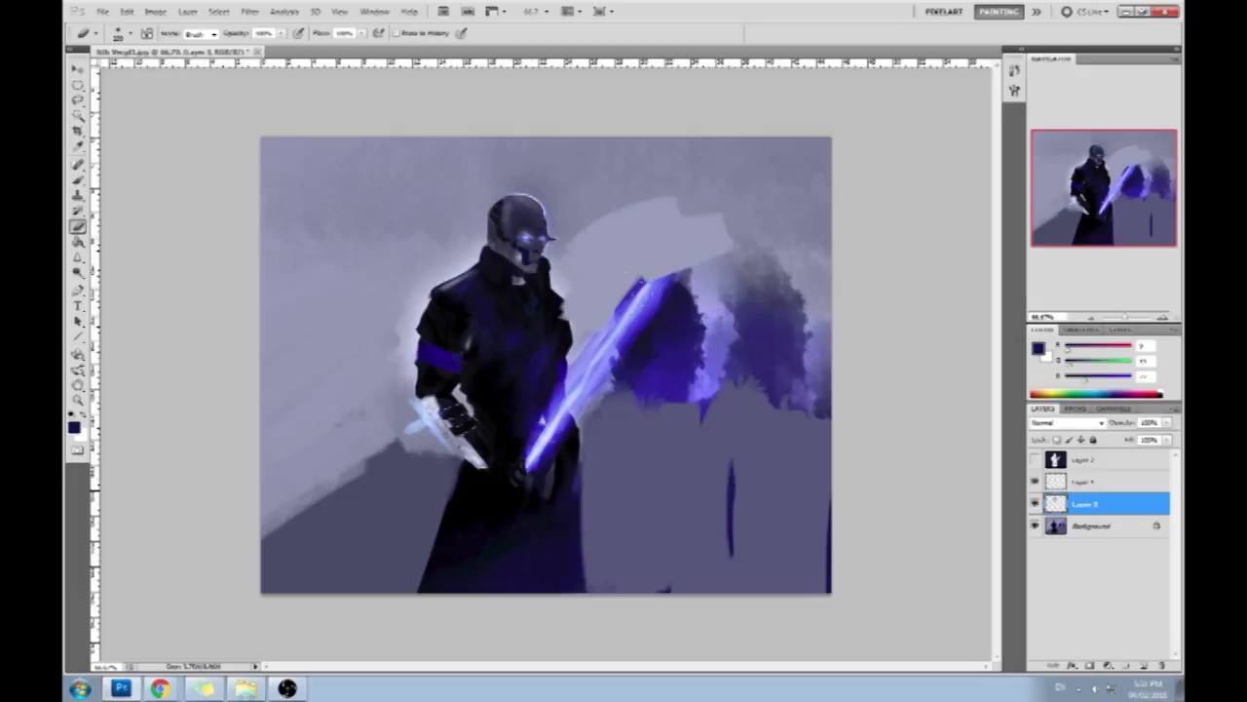
# - Crop the canvas to a portrait format around the figure and most of the sword
pyautogui.press('c')
pyautogui.moveTo(372, 137); pyautogui.dragTo(695, 673)
pyautogui.press('Return')
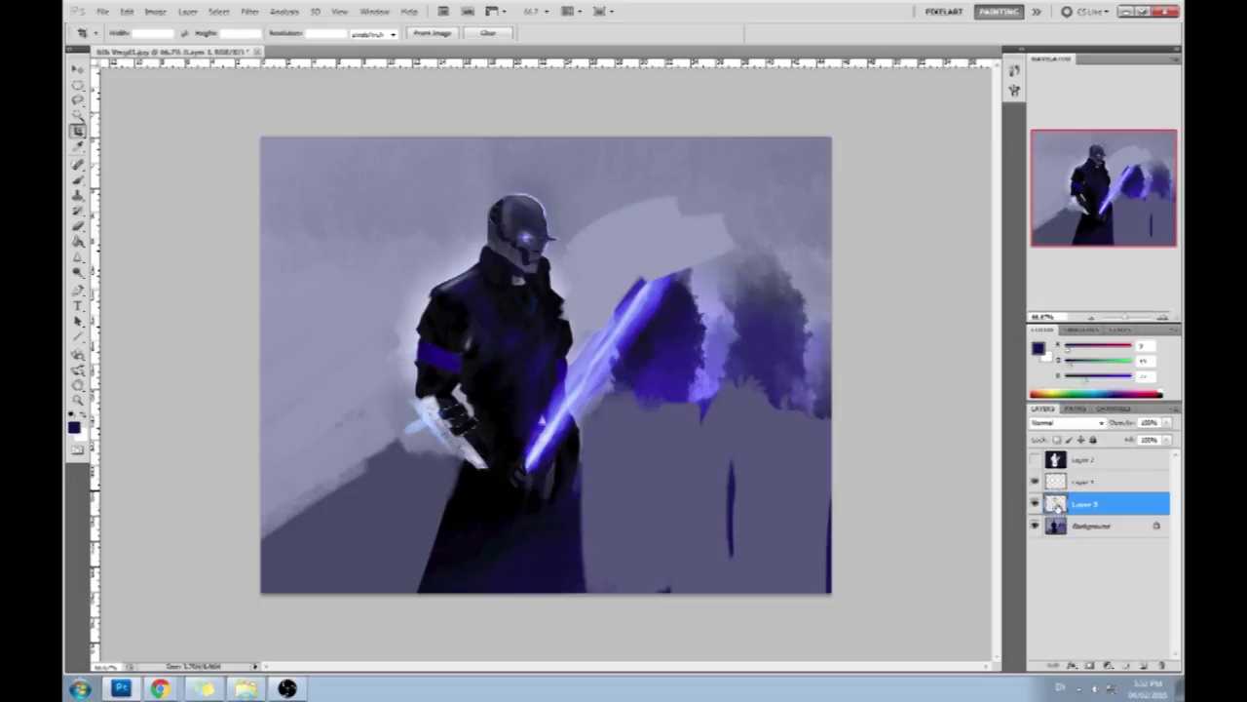
pyautogui.hotkey('ctrl', 'z')
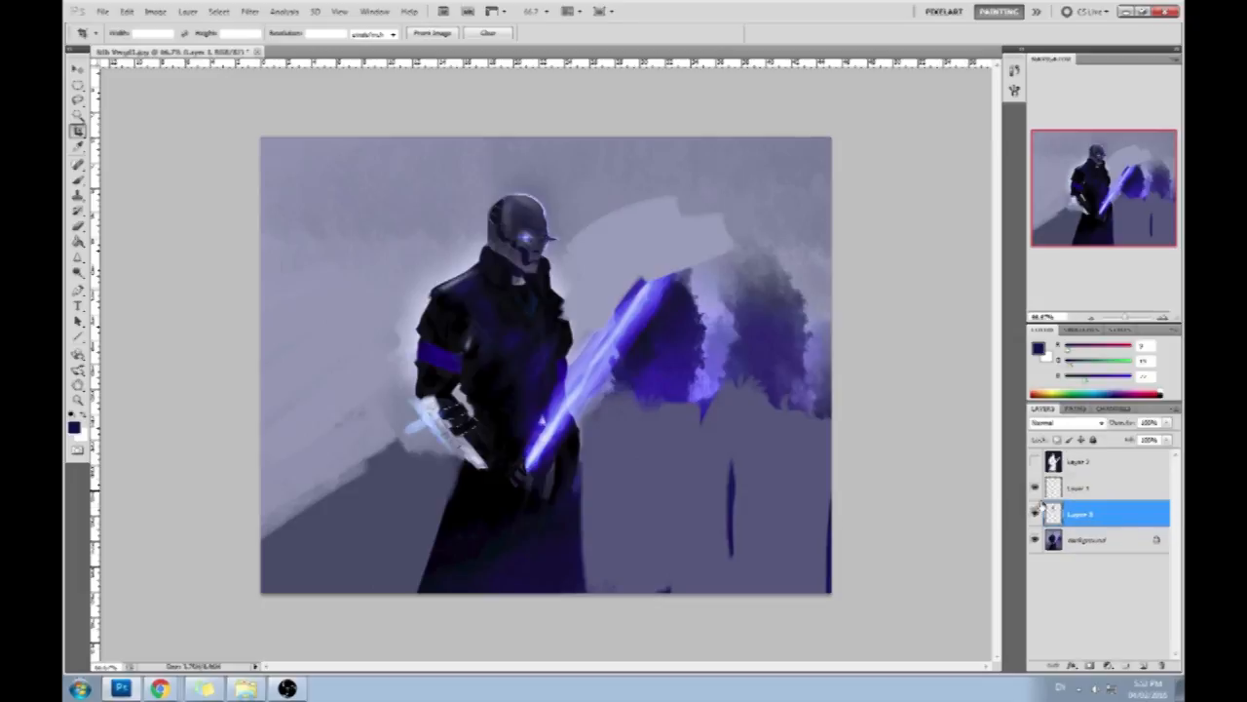
# - Compare the painting with its original opening state in the history, and return to the latest Crop state
pyautogui.click(1015, 70)
pyautogui.scroll(15, 984, 87)
pyautogui.click(980, 86)
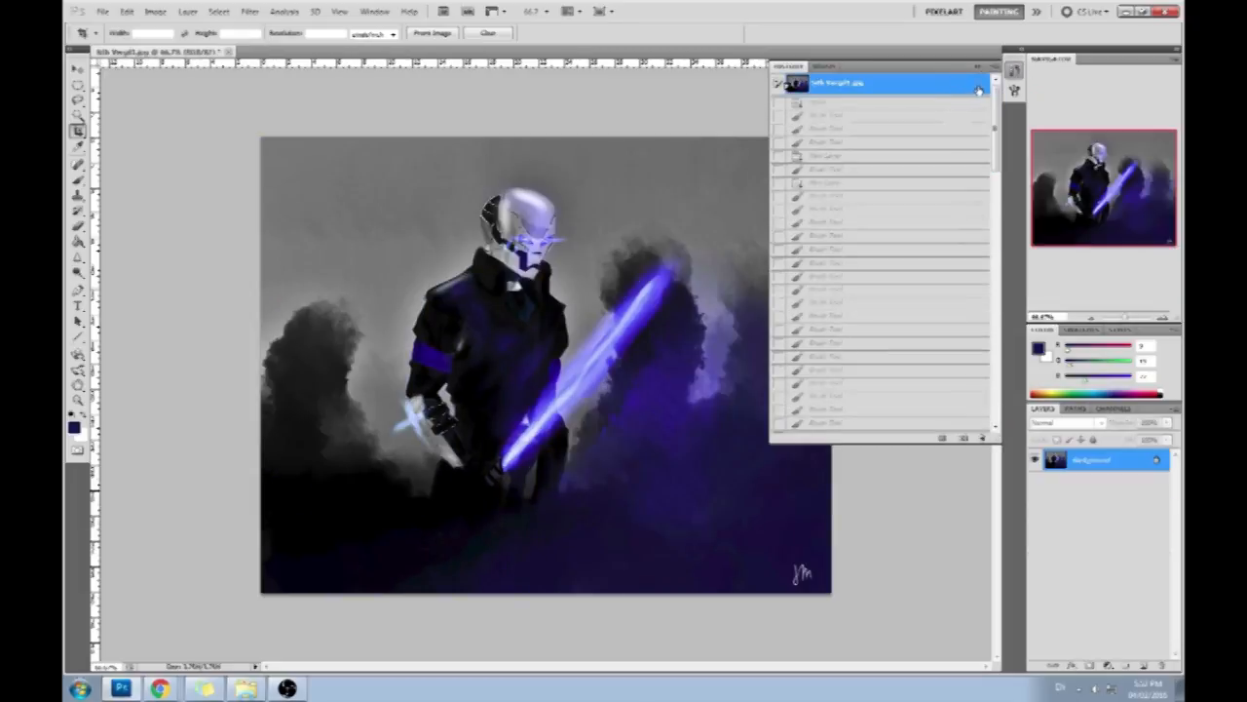
pyautogui.scroll(-15, 865, 292)
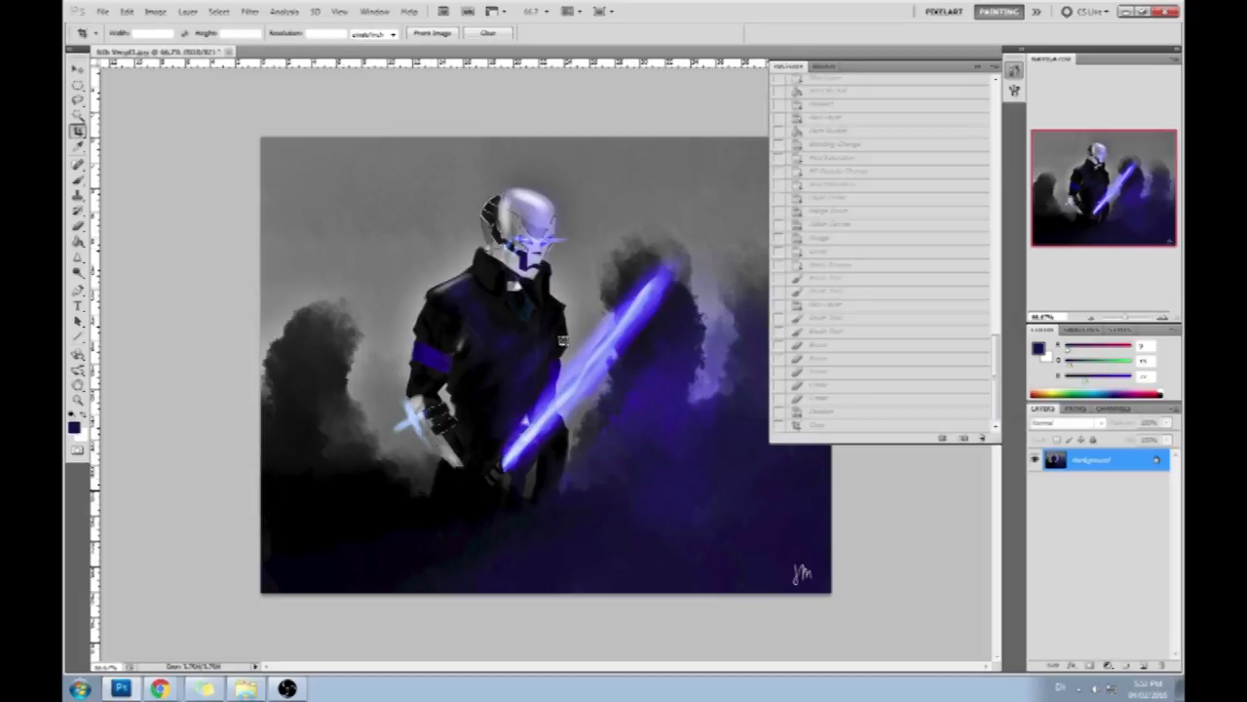
pyautogui.click(886, 429)
# - Switch to Chrome, examine several full-length Kylo Ren reference images for pose and robe shape, and close the results
pyautogui.click(161, 689)
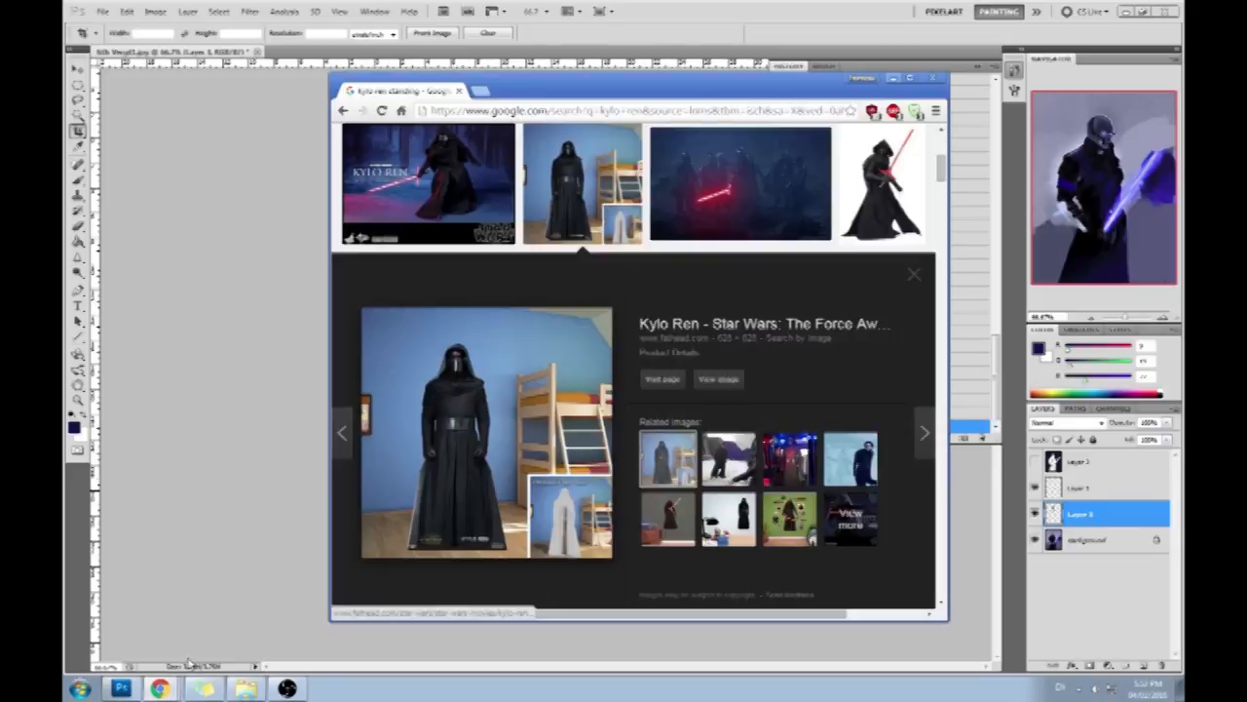
pyautogui.doubleClick(644, 86)
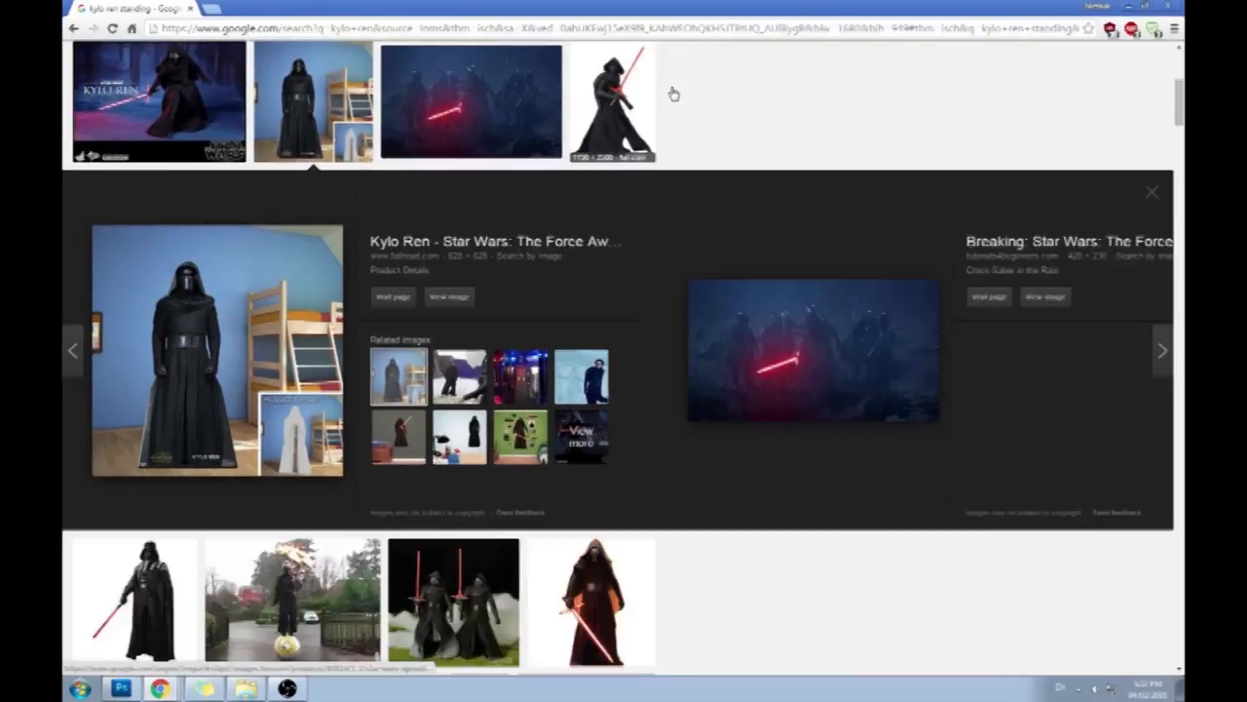
pyautogui.click(669, 97)
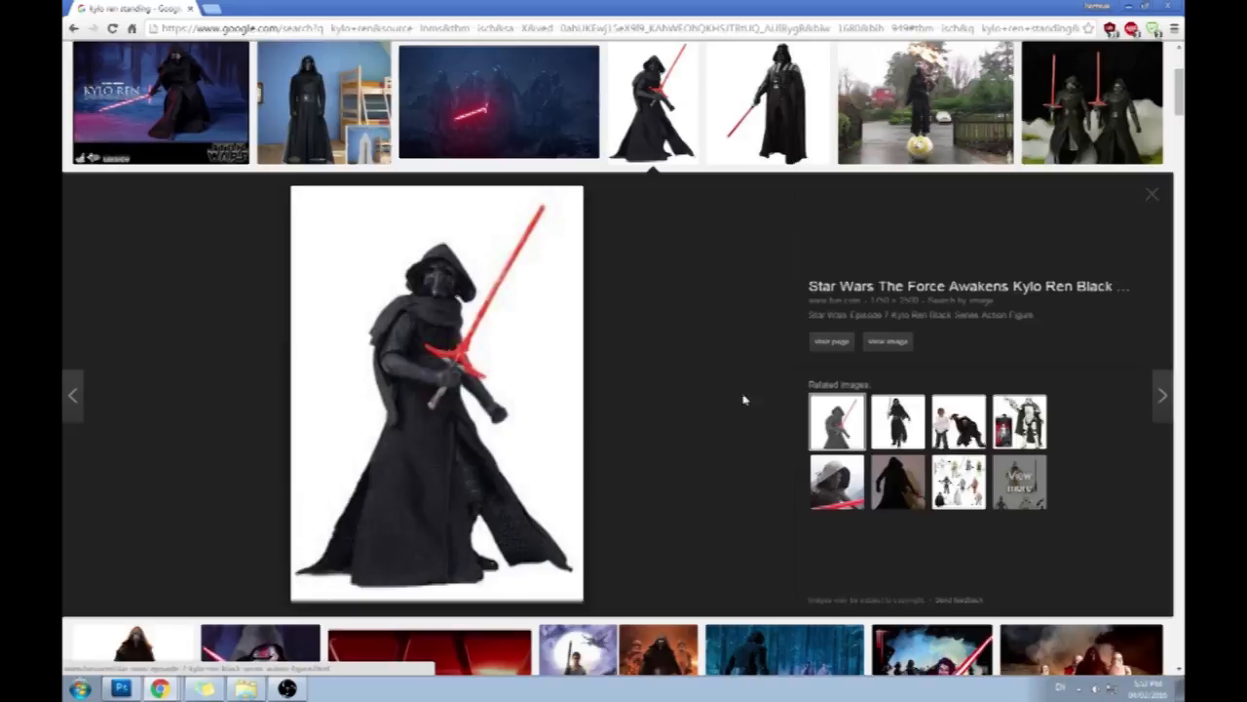
pyautogui.click(1129, 7)
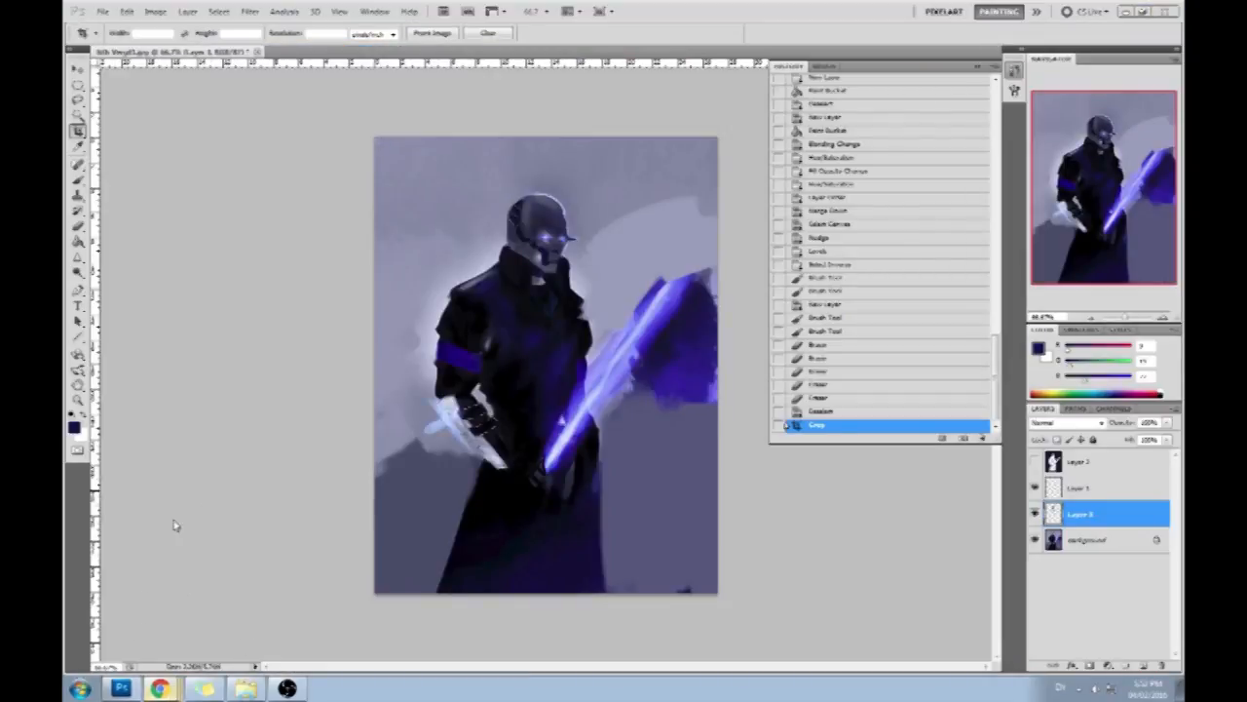
pyautogui.click(159, 689)
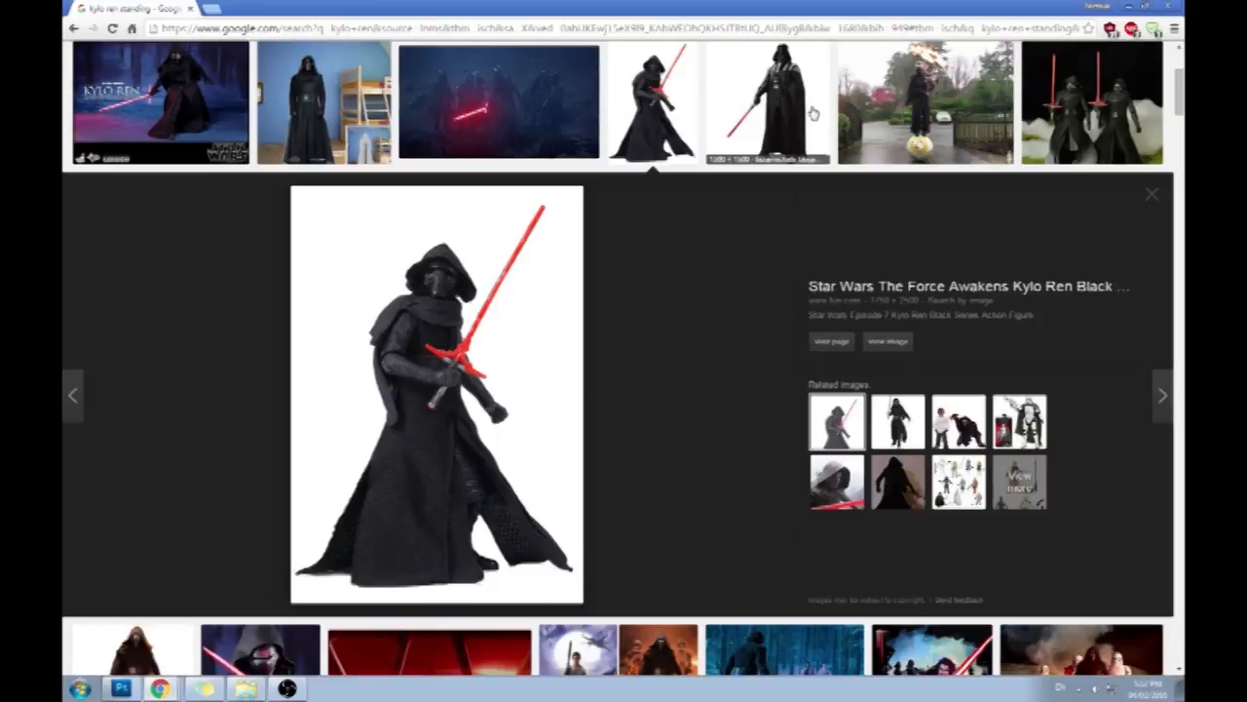
pyautogui.click(879, 429)
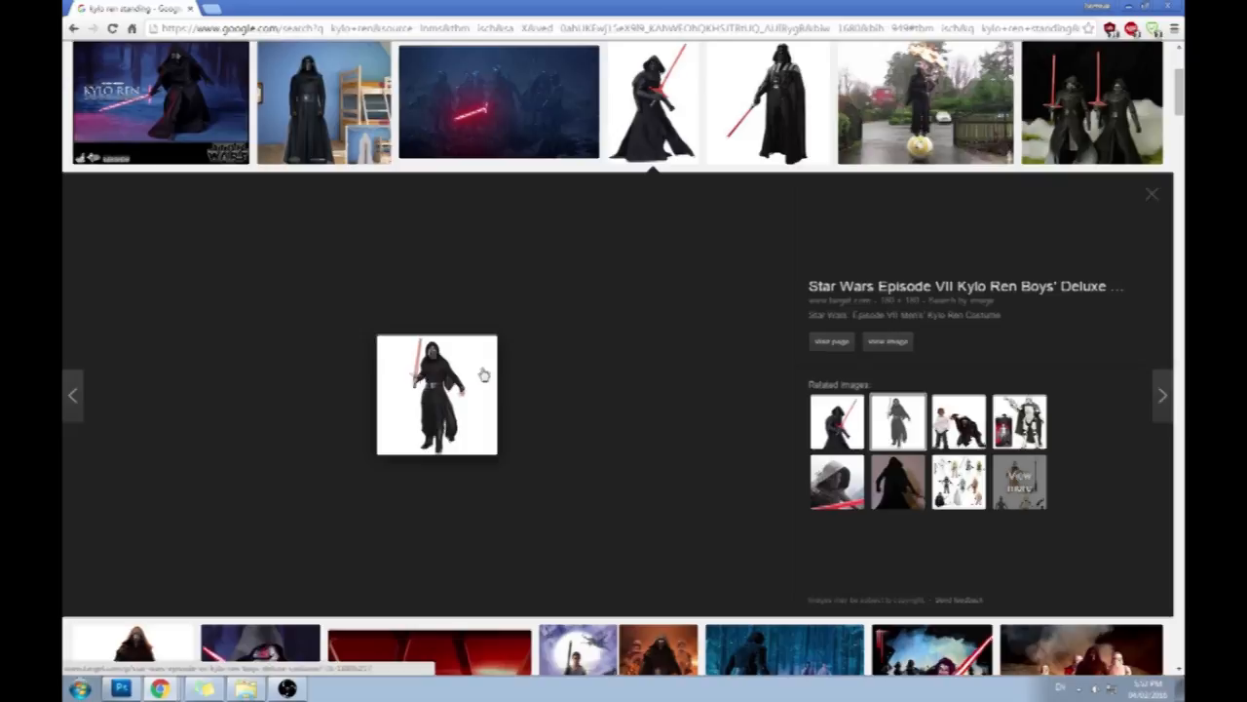
pyautogui.scroll(3, 1178, 86)
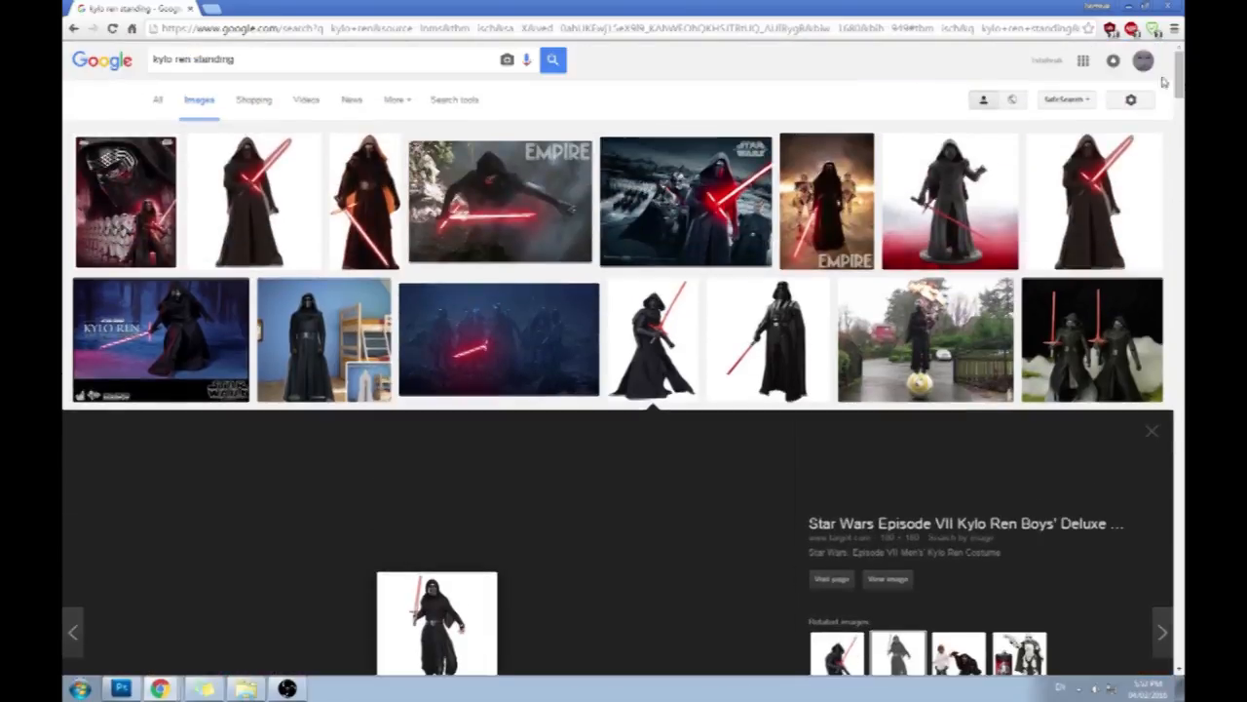
pyautogui.click(220, 325)
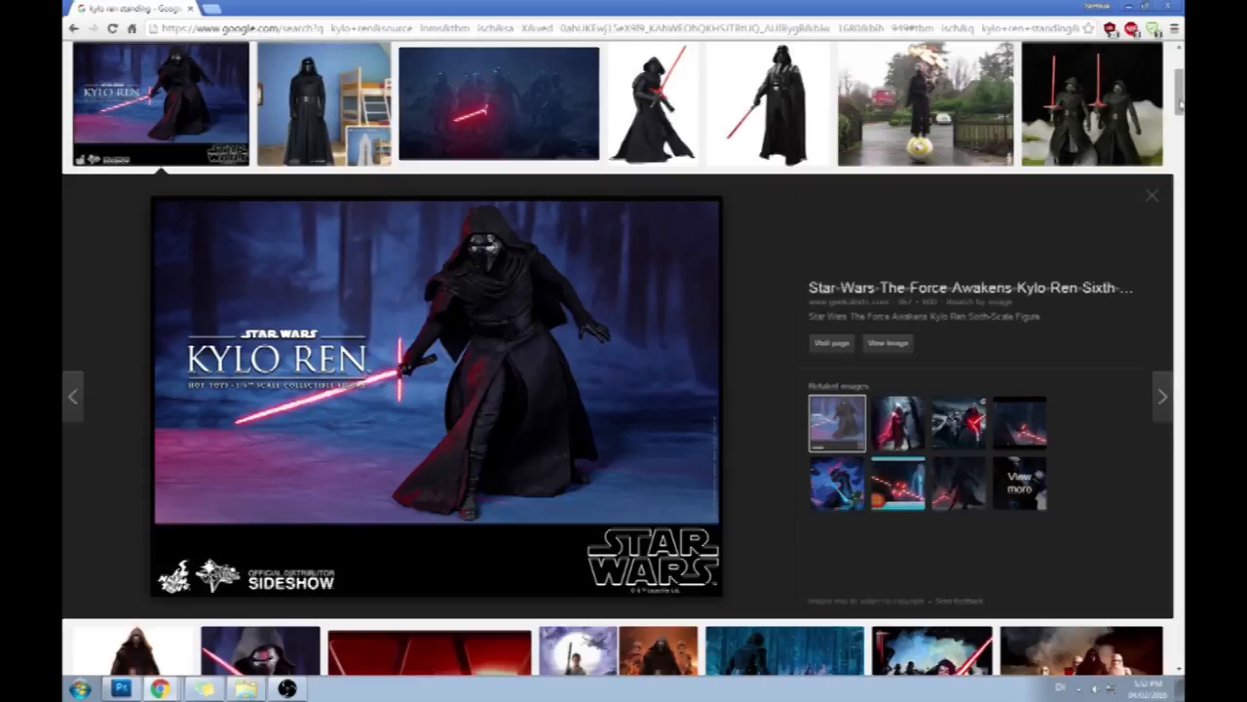
pyautogui.scroll(3, 1179, 102)
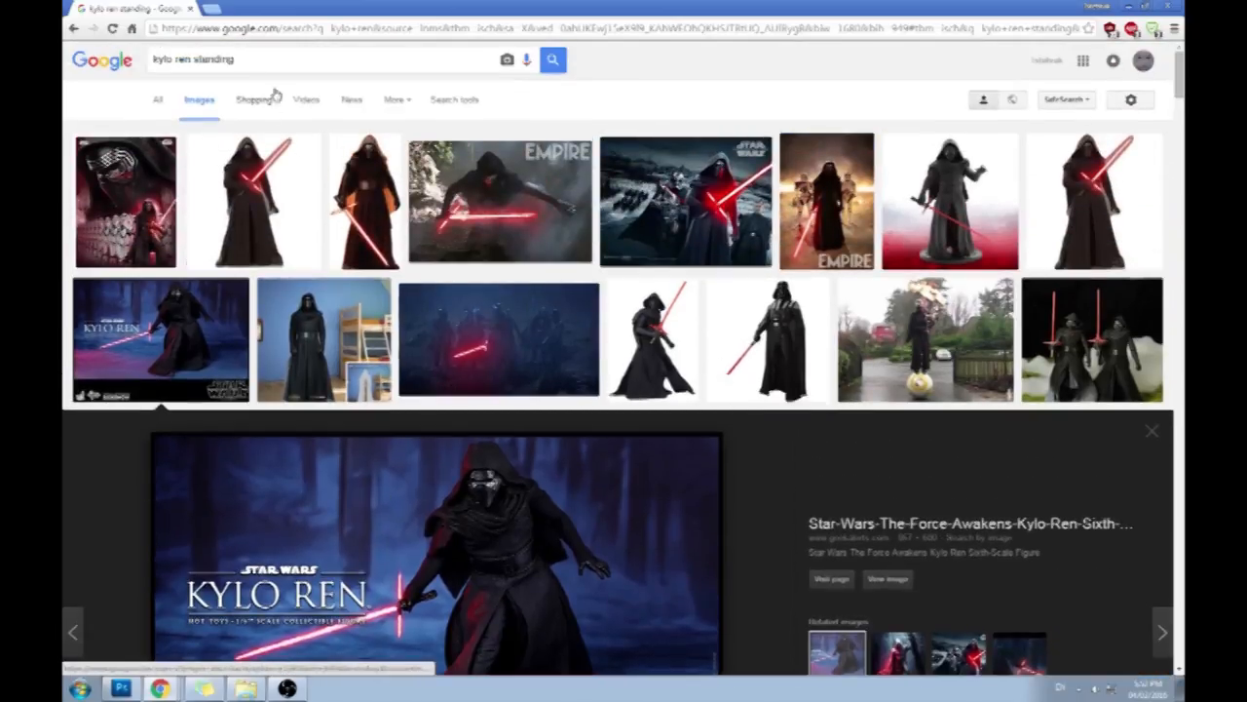
pyautogui.click(191, 9)
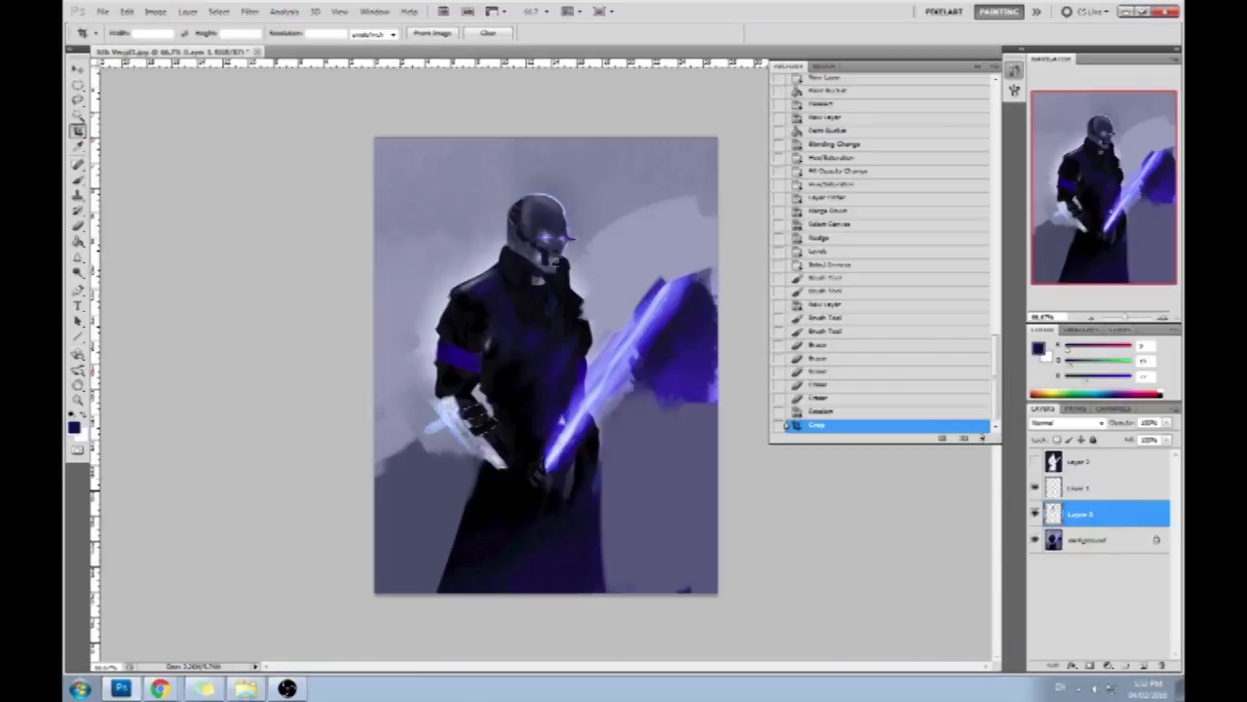
# - Collapse the history and flatten the masked figure painting into a single background layer, discarding the hidden layer
pyautogui.click(982, 66)
pyautogui.rightClick(1108, 488)
pyautogui.click(1103, 493)
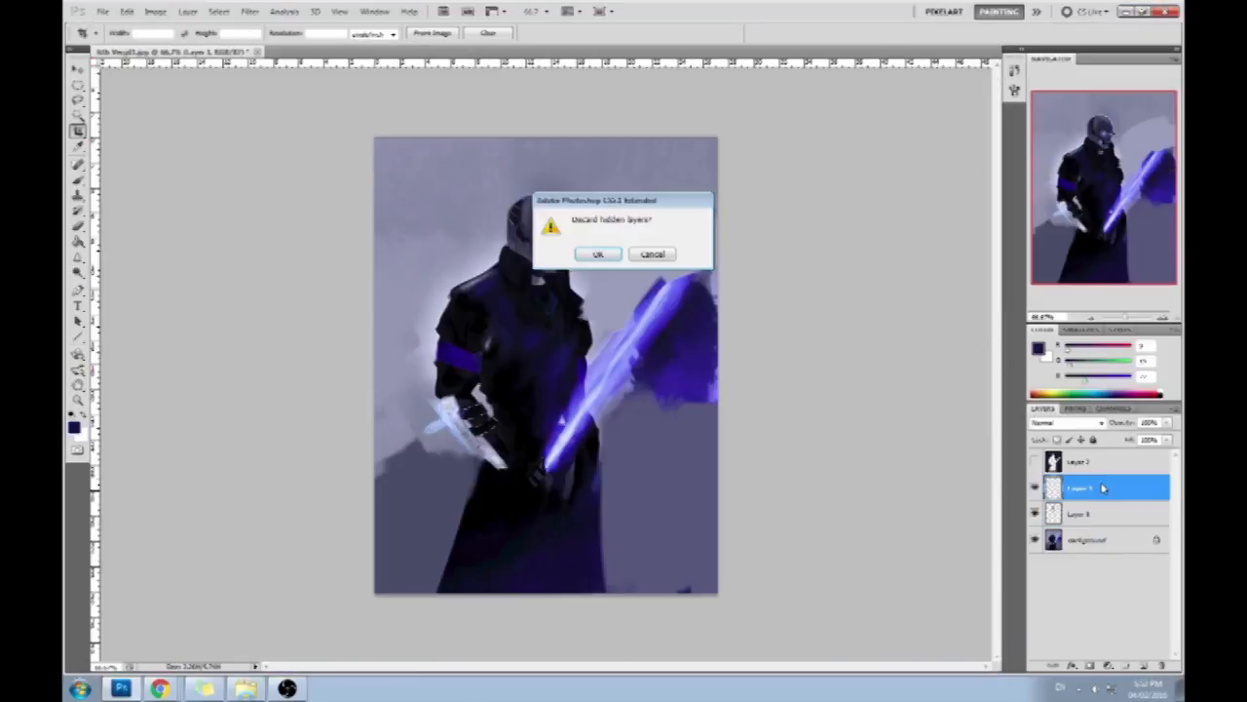
pyautogui.click(599, 251)
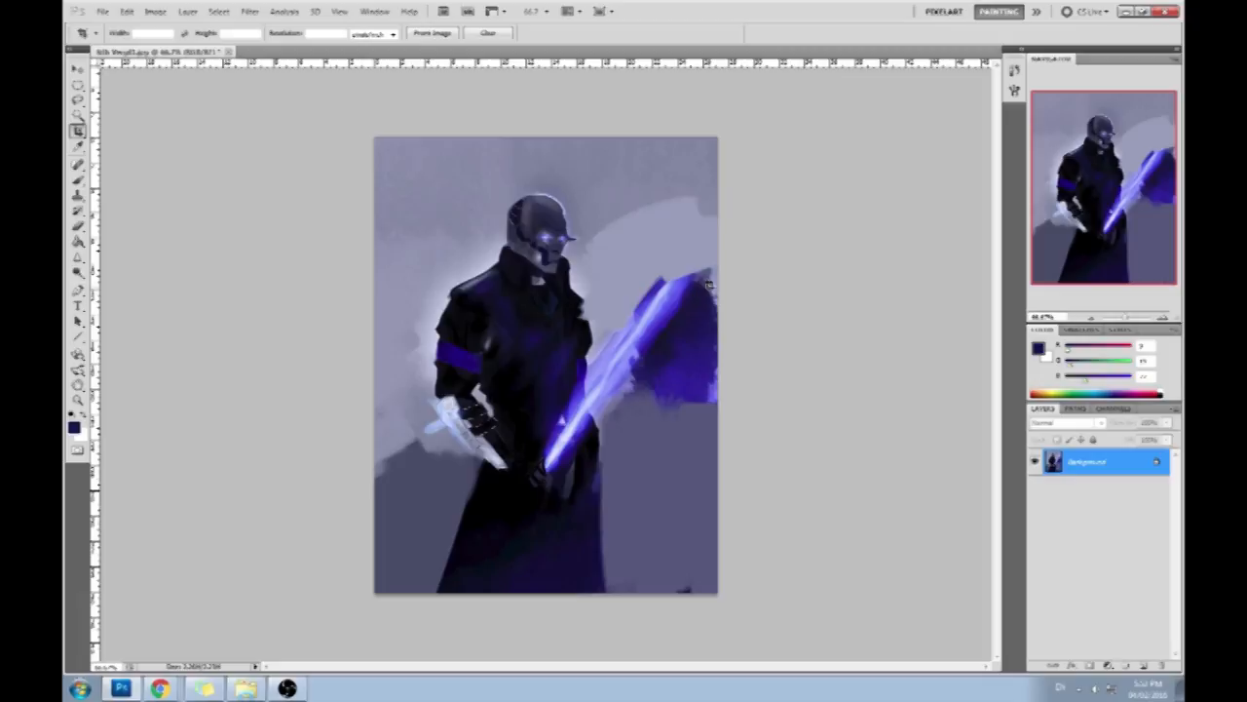
# - Close the flattened painting and save its changes to the JPEG file
pyautogui.click(229, 51)
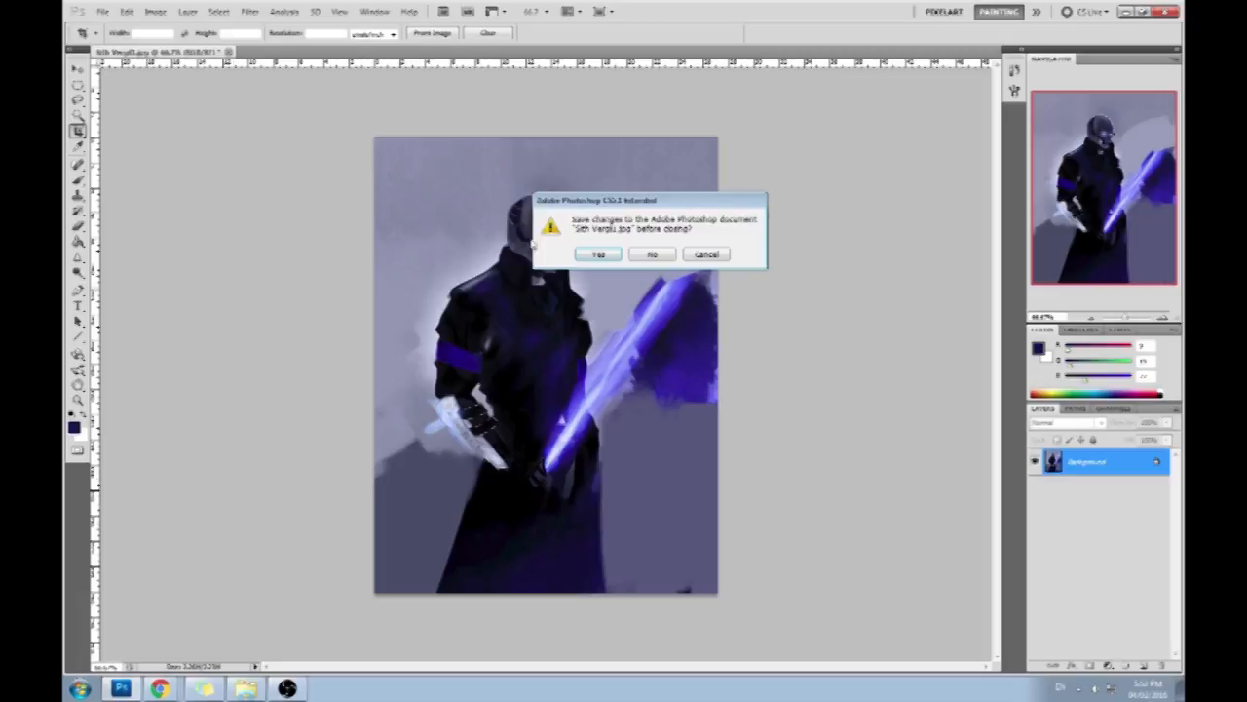
pyautogui.click(590, 256)
pyautogui.click(707, 189)
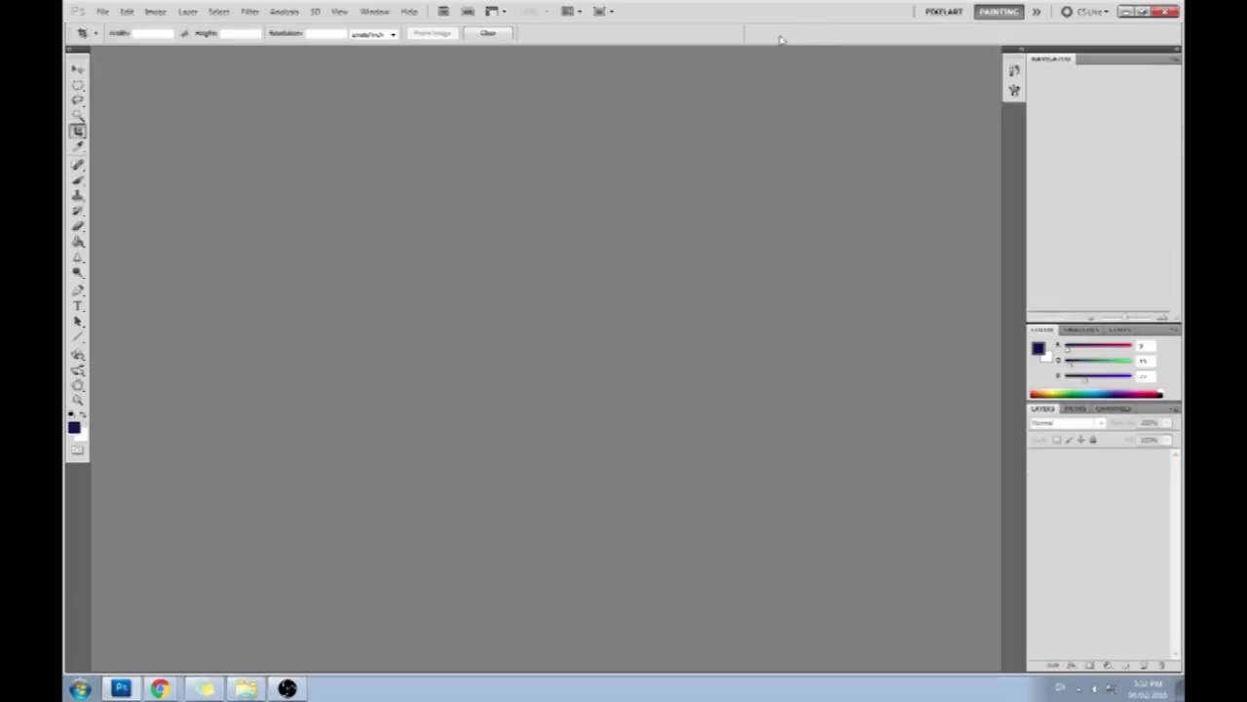
# - Restore the empty Photoshop window to a smaller size and position it so the desktop files are accessible
pyautogui.doubleClick(689, 35)
pyautogui.click(303, 93)
pyautogui.click(294, 101)
pyautogui.moveTo(701, 33); pyautogui.dragTo(671, 23)
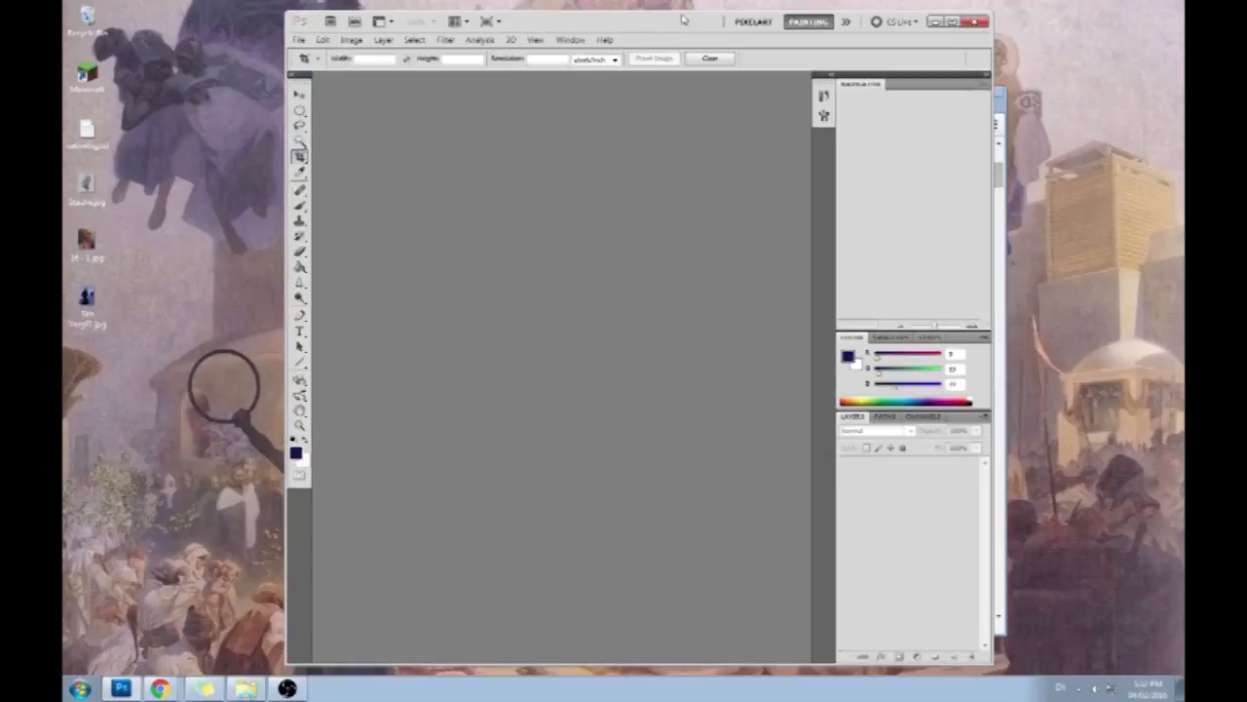
# - Switch to Chrome, enlarge its window, and examine the full-length UFC fighter photo as a threatening pose reference
pyautogui.click(160, 689)
pyautogui.click(968, 92)
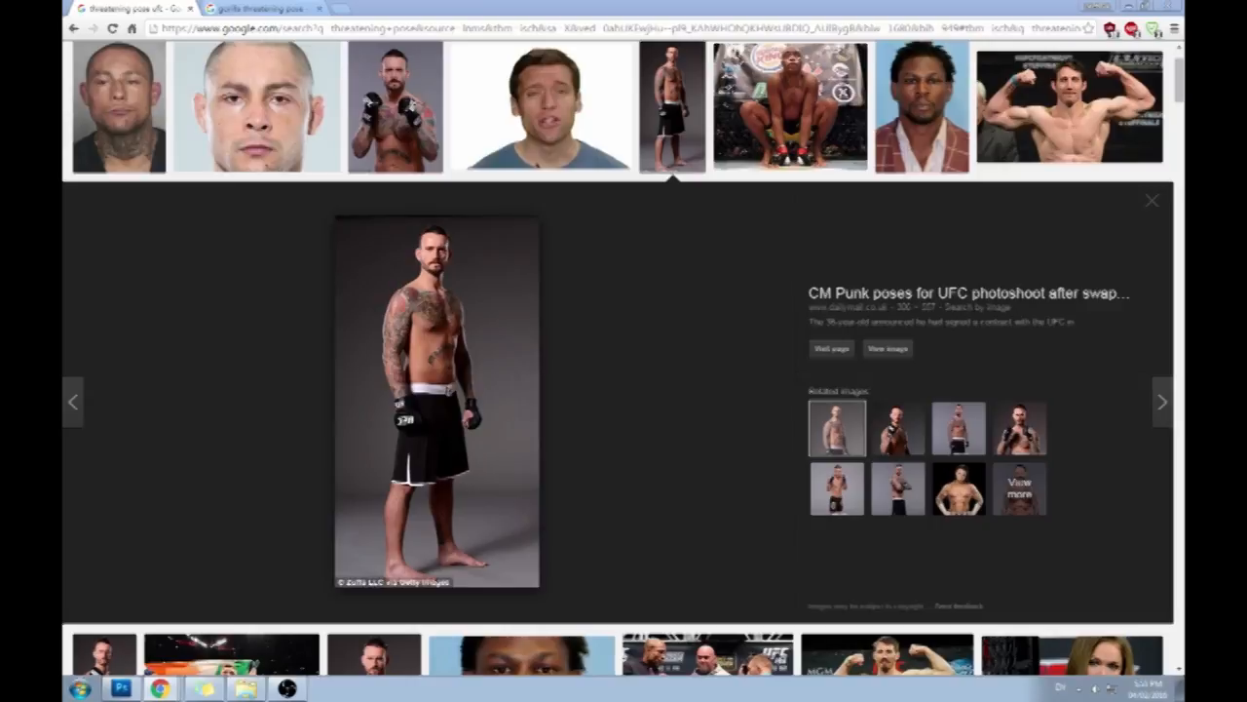
pyautogui.scroll(2, 750, 458)
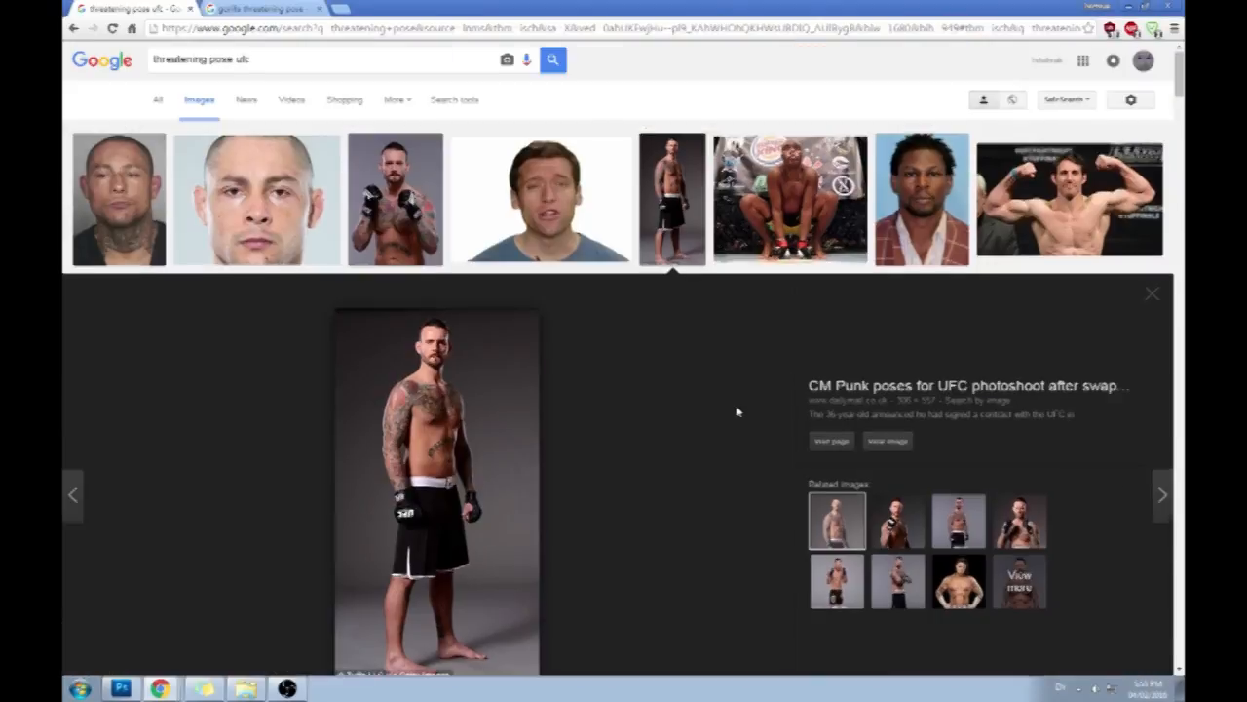
# - Replace the gorilla pose results with an image search for "journey concept art"
pyautogui.click(261, 10)
pyautogui.click(280, 28)
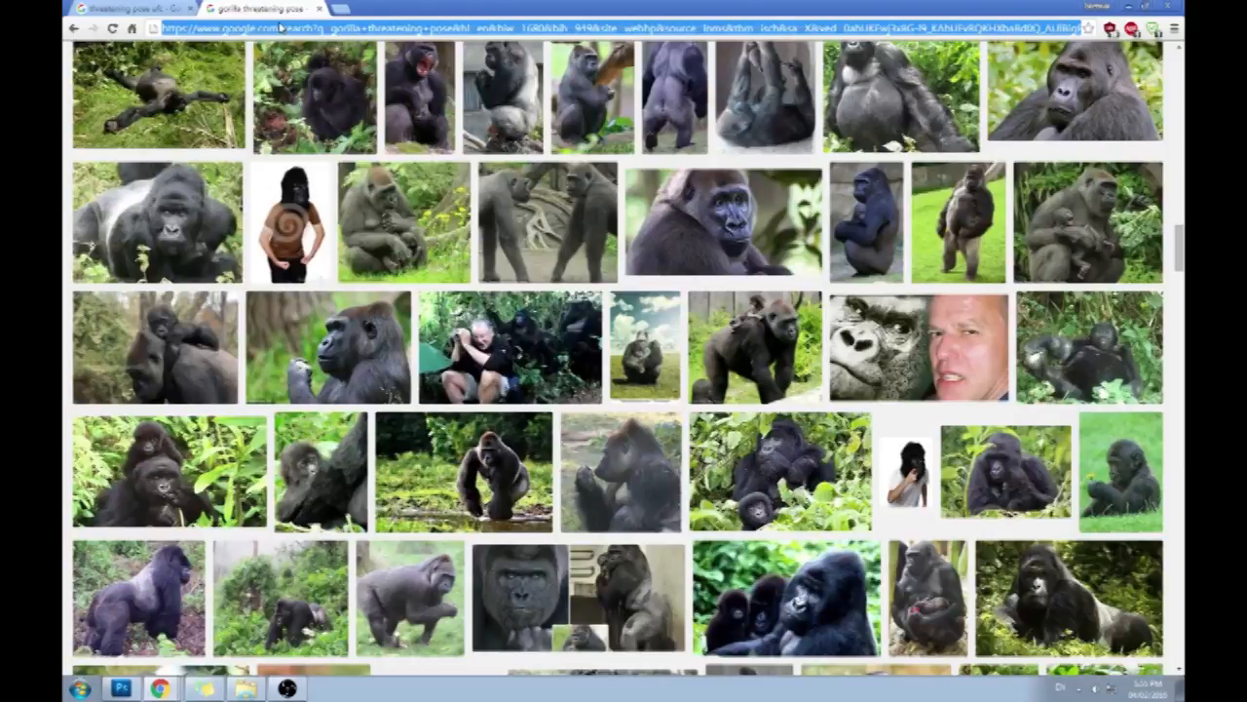
pyautogui.write('jouney a')
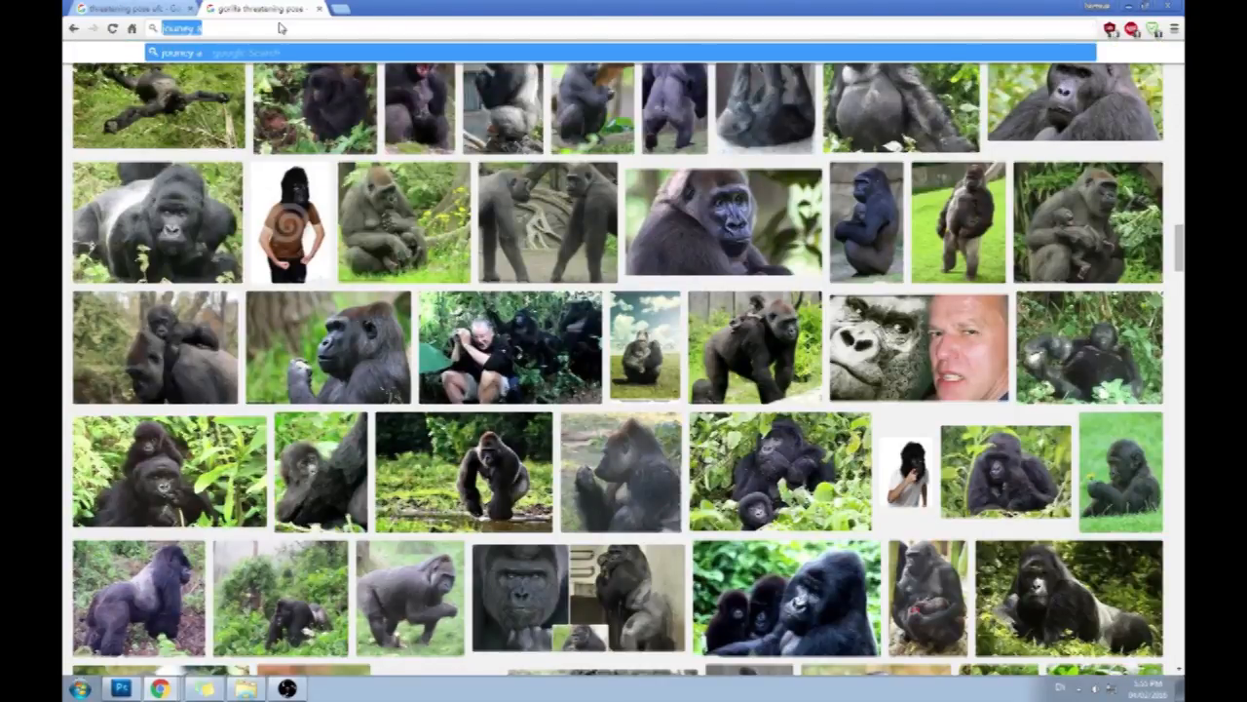
pyautogui.write('journey concept ar')
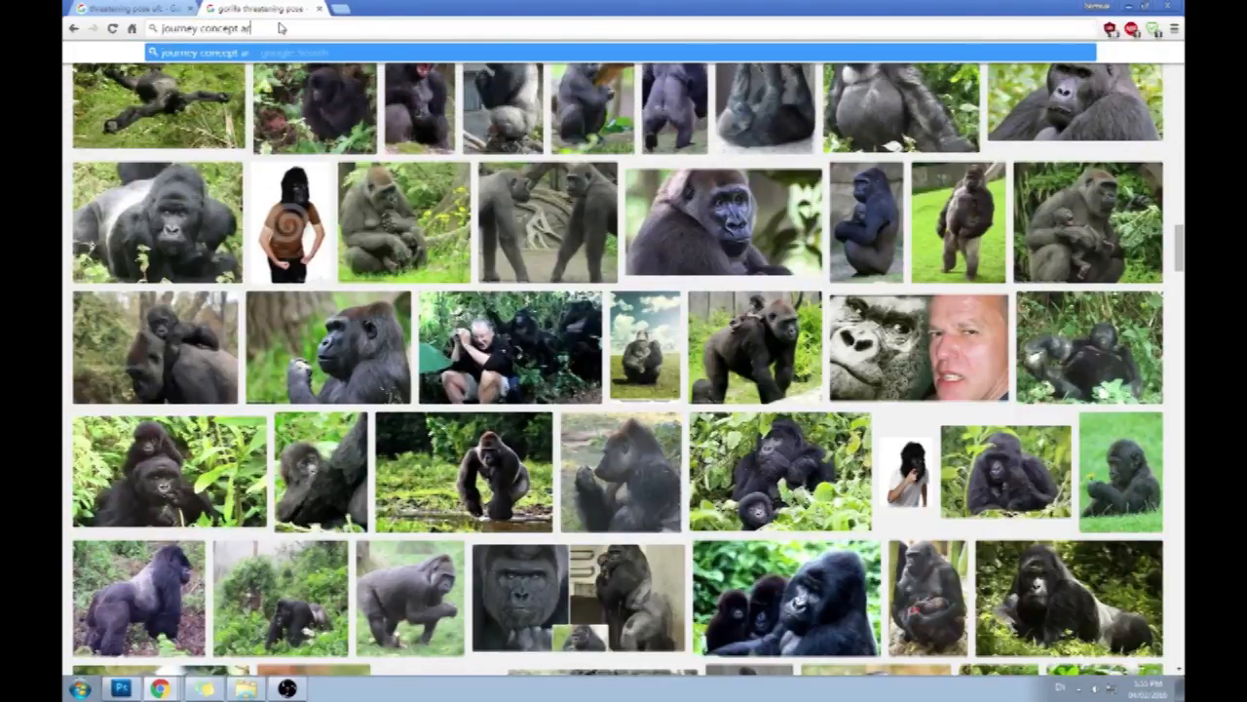
pyautogui.write('t')
pyautogui.press('Return')
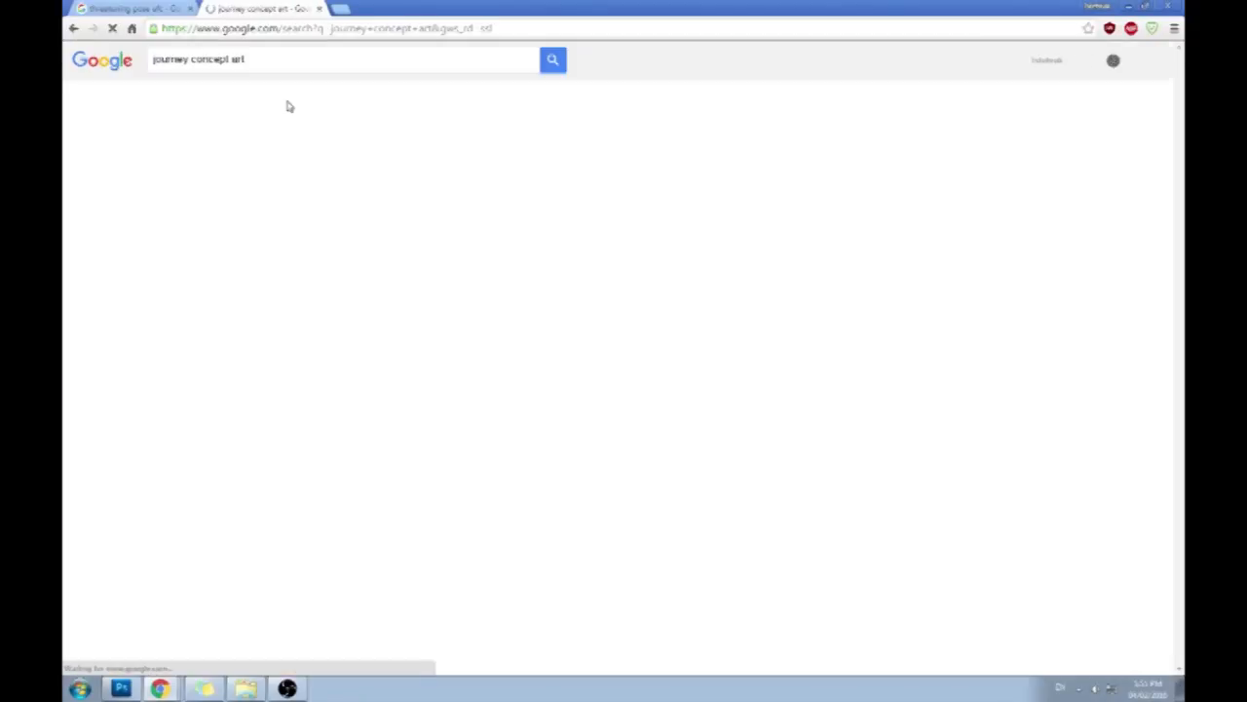
pyautogui.click(202, 101)
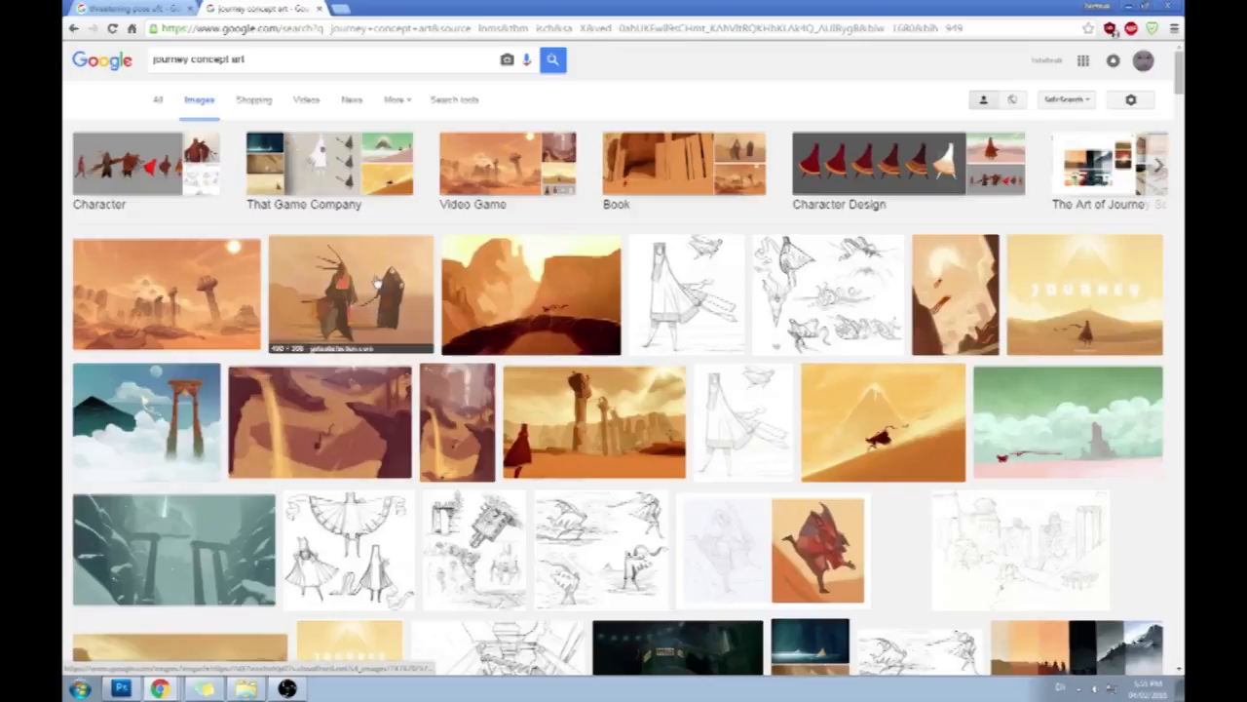
# - Examine Journey concept art and character design images for robe shapes, silhouettes and trim patterns, and minimize the browser
pyautogui.click(377, 282)
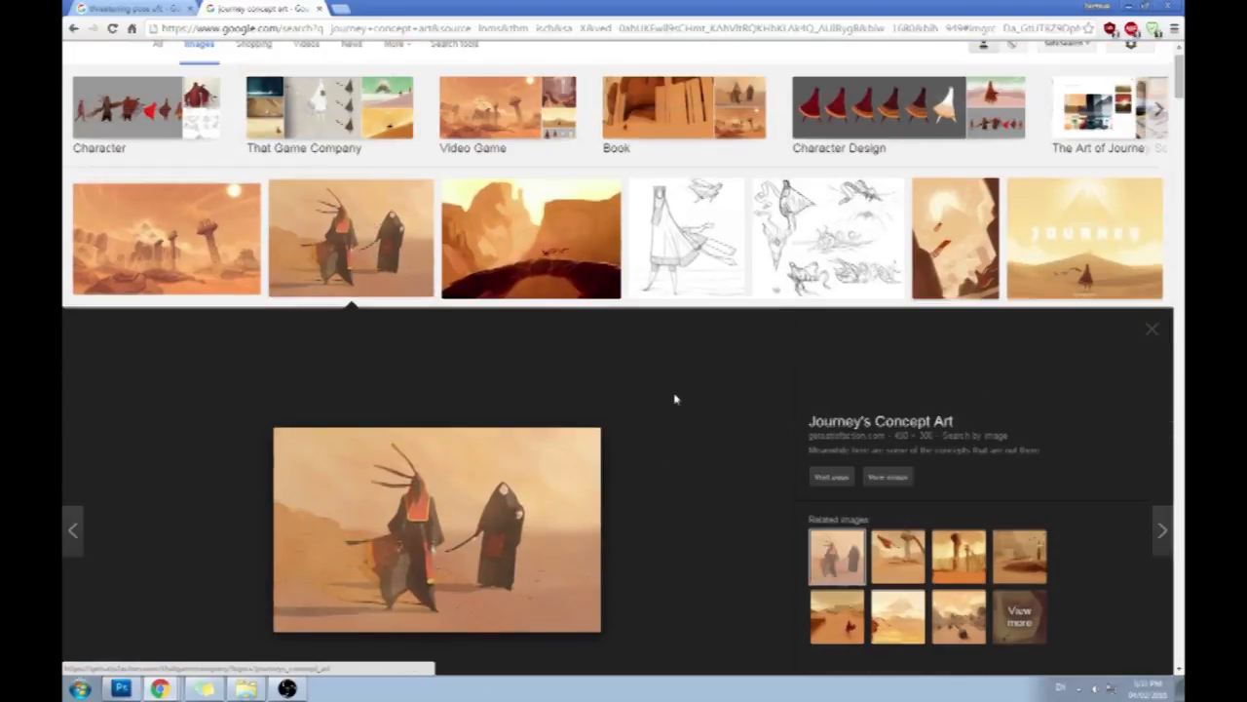
pyautogui.click(877, 117)
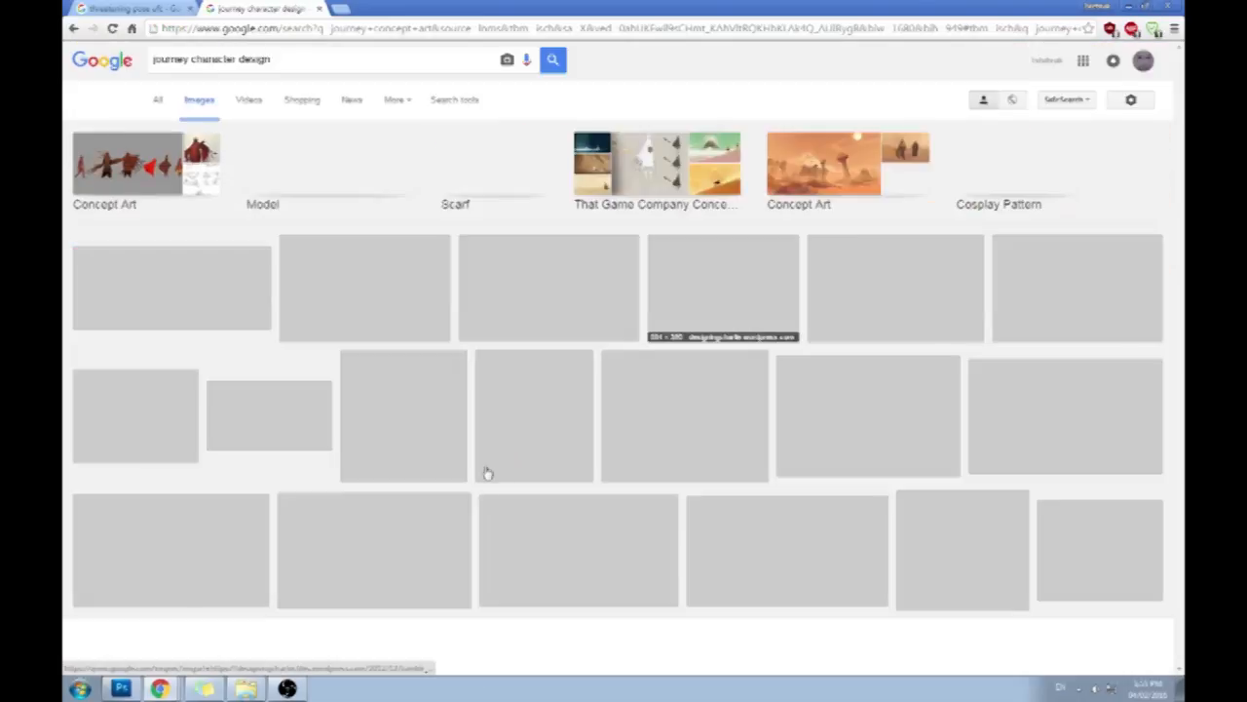
pyautogui.click(248, 292)
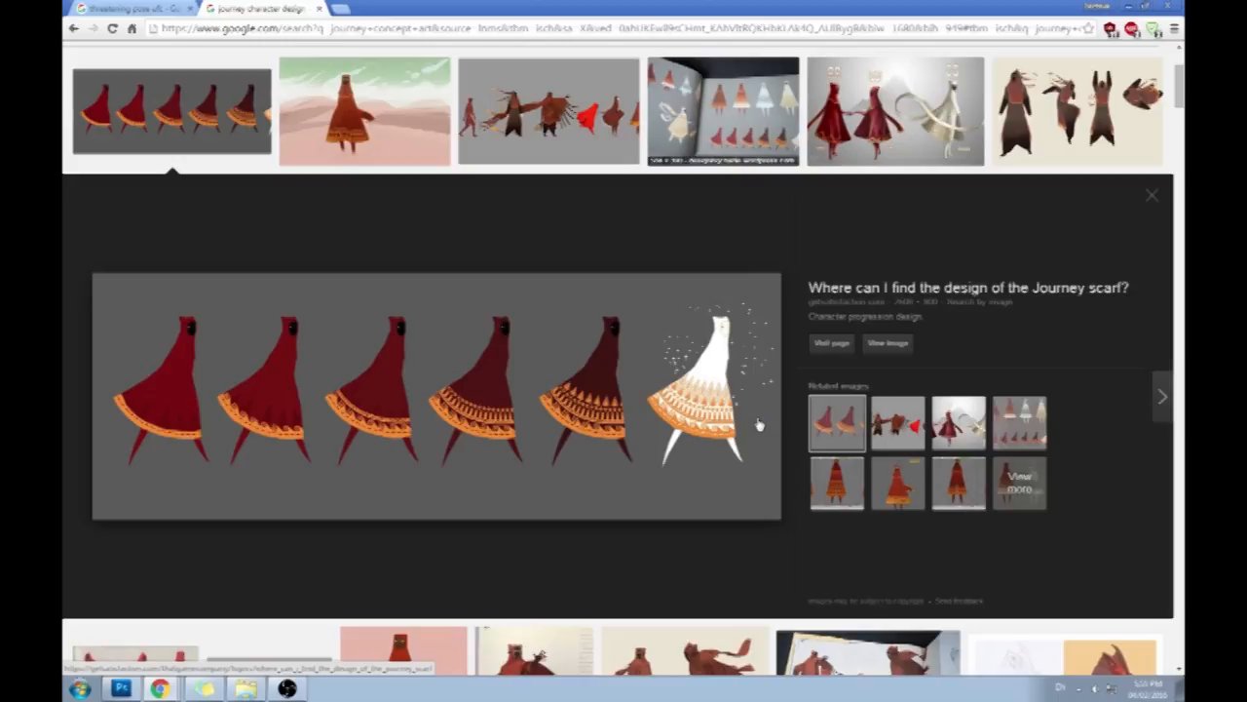
pyautogui.click(368, 98)
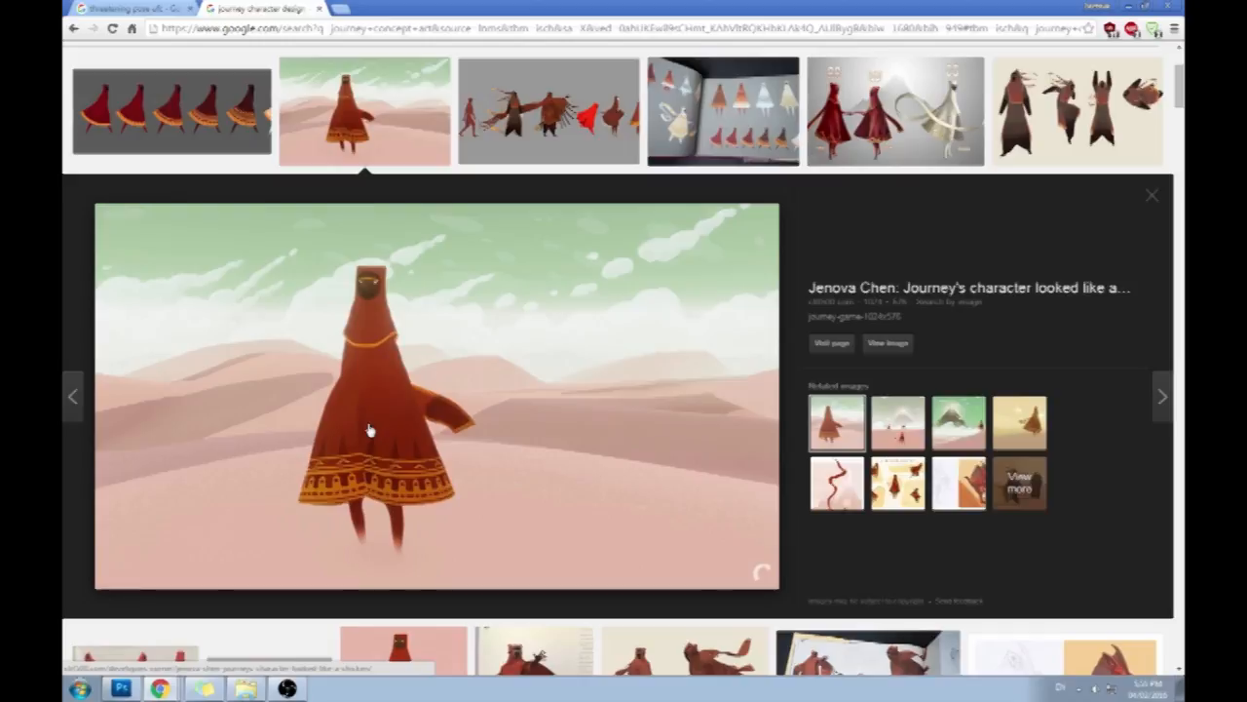
pyautogui.click(860, 107)
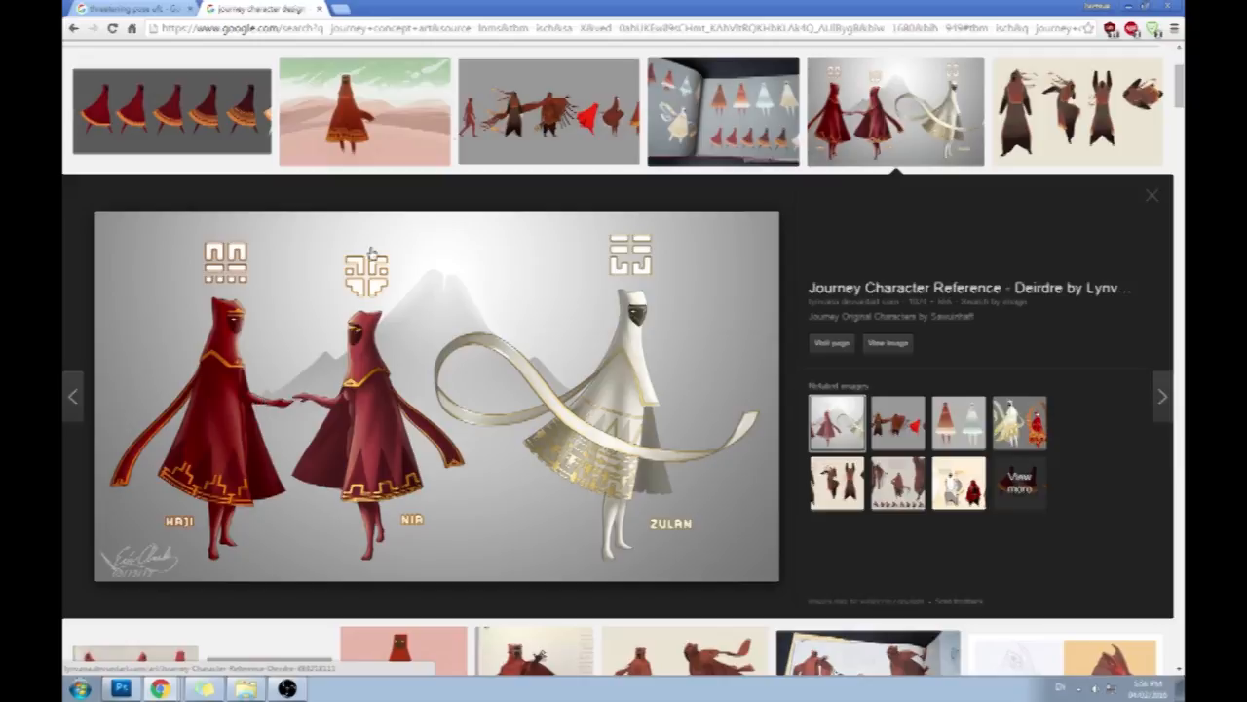
pyautogui.click(209, 97)
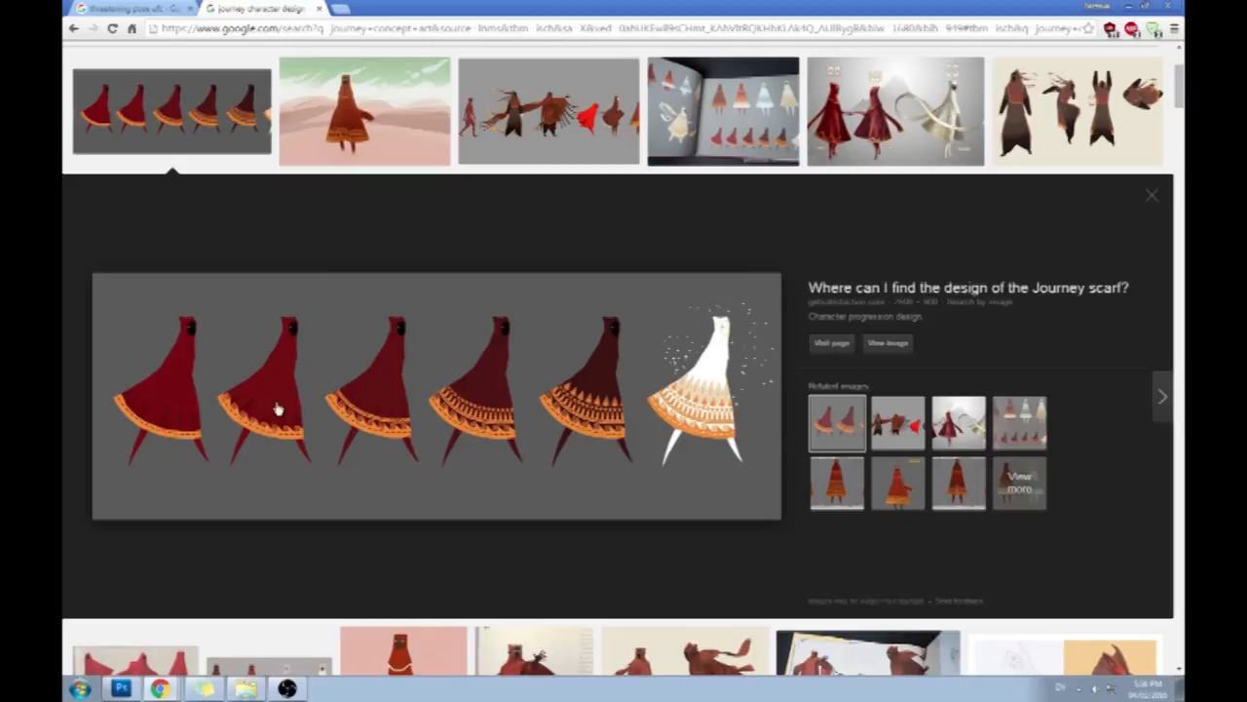
pyautogui.doubleClick(816, 6)
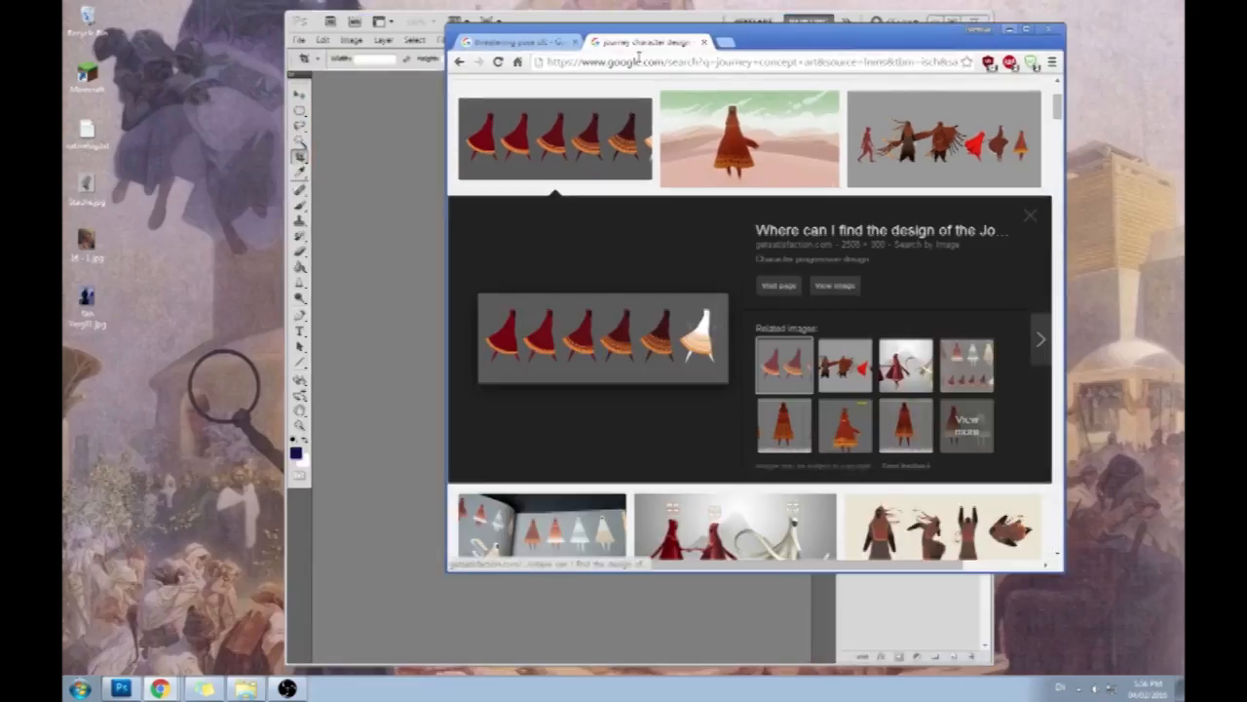
pyautogui.click(1010, 29)
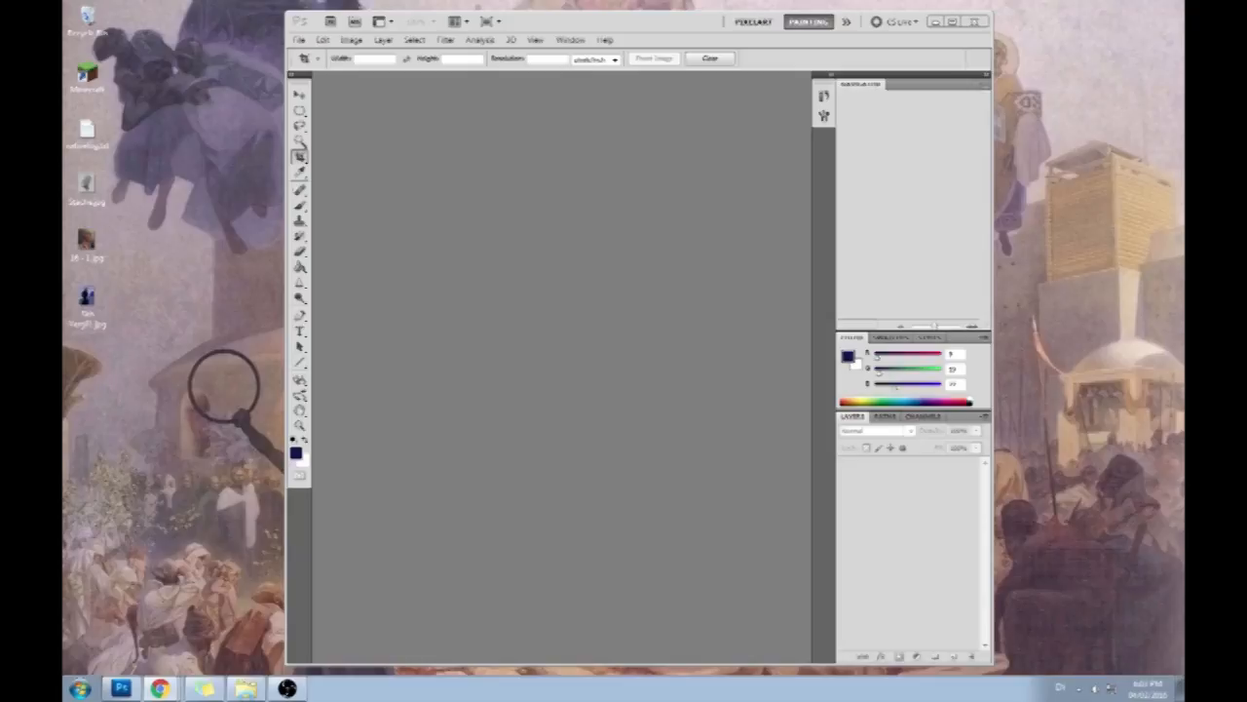
# - Open the masked sword figure painting from the desktop, then switch to Chrome and enlarge its window to view the UFC fighter pose
pyautogui.doubleClick(87, 298)
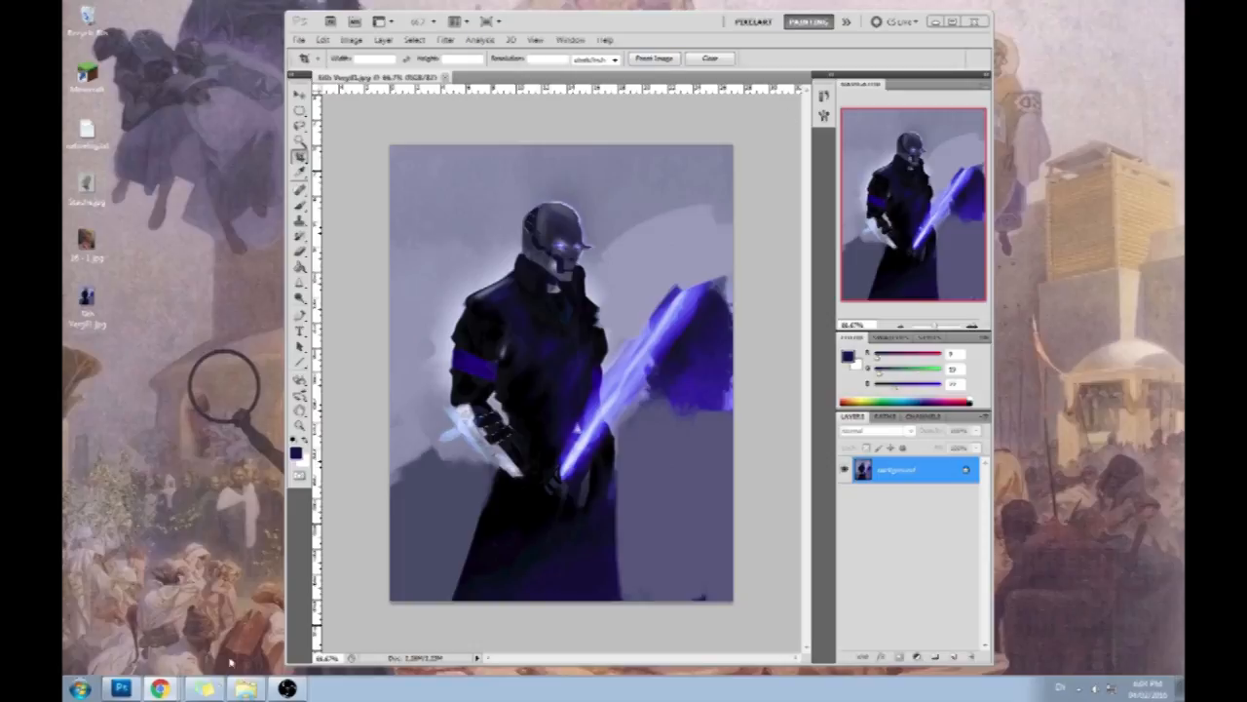
pyautogui.click(162, 690)
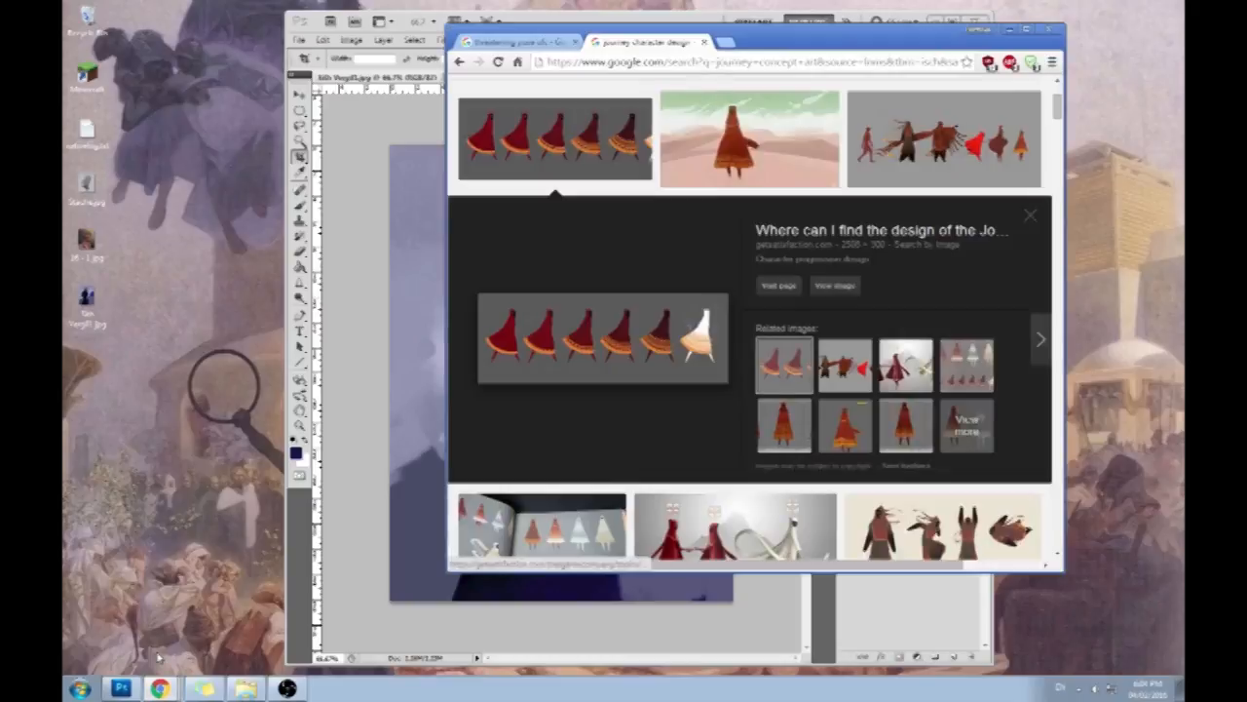
pyautogui.doubleClick(790, 42)
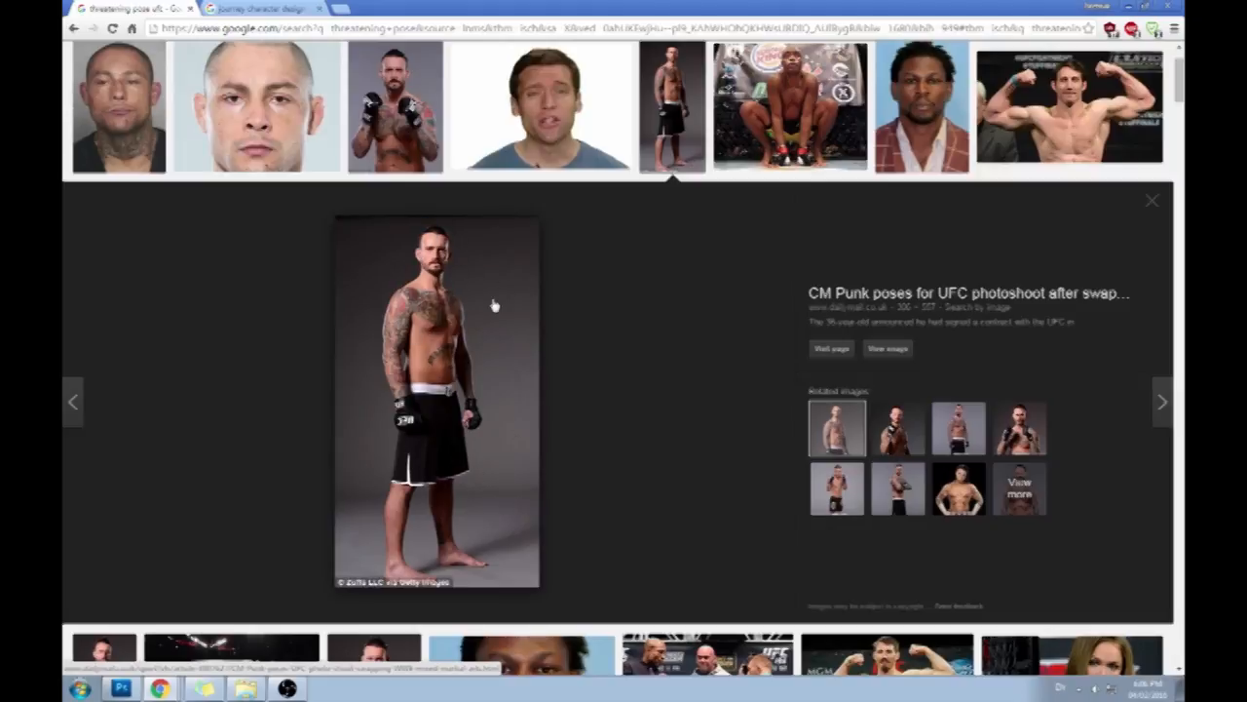
# - Shrink the browser window, open the UFC fighter photo as a standalone image, save it to the desktop and minimize the browser
pyautogui.moveTo(478, 6); pyautogui.dragTo(644, 71)
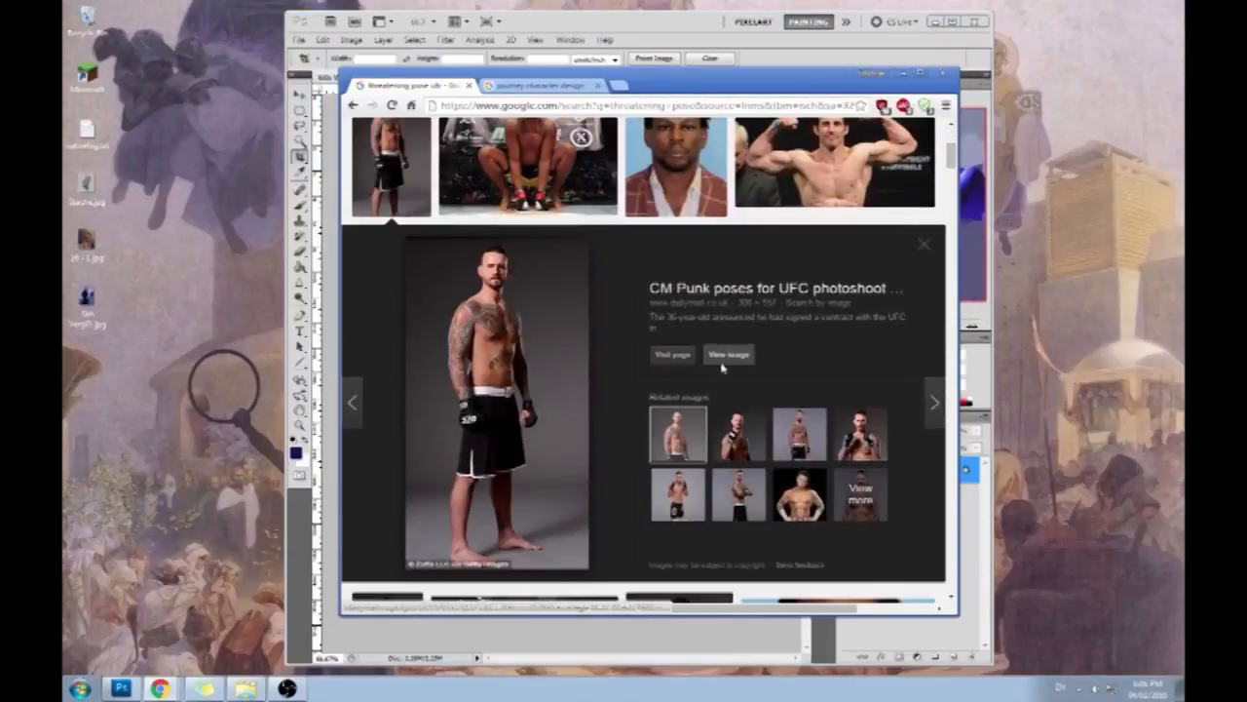
pyautogui.click(722, 364)
pyautogui.moveTo(266, 295); pyautogui.dragTo(144, 292)
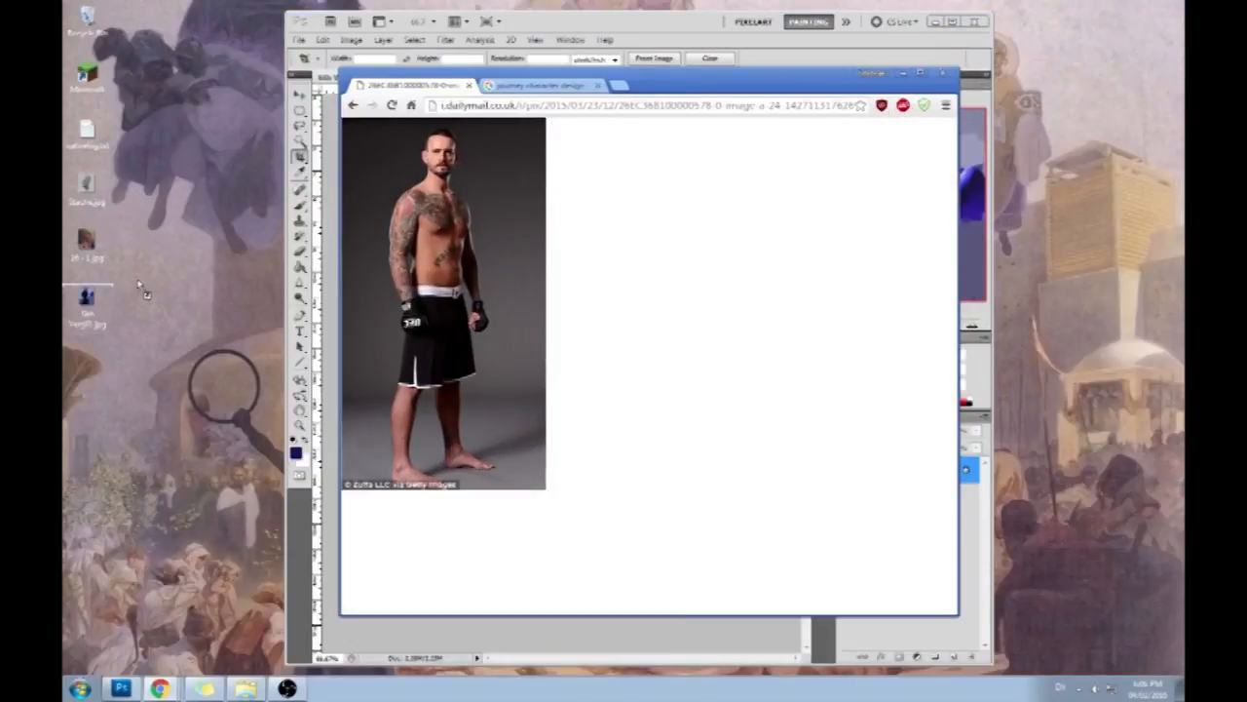
pyautogui.click(903, 73)
# - Open the saved fighter photo as its own document in Photoshop and convert its background into an editable layer
pyautogui.moveTo(86, 297); pyautogui.dragTo(466, 152)
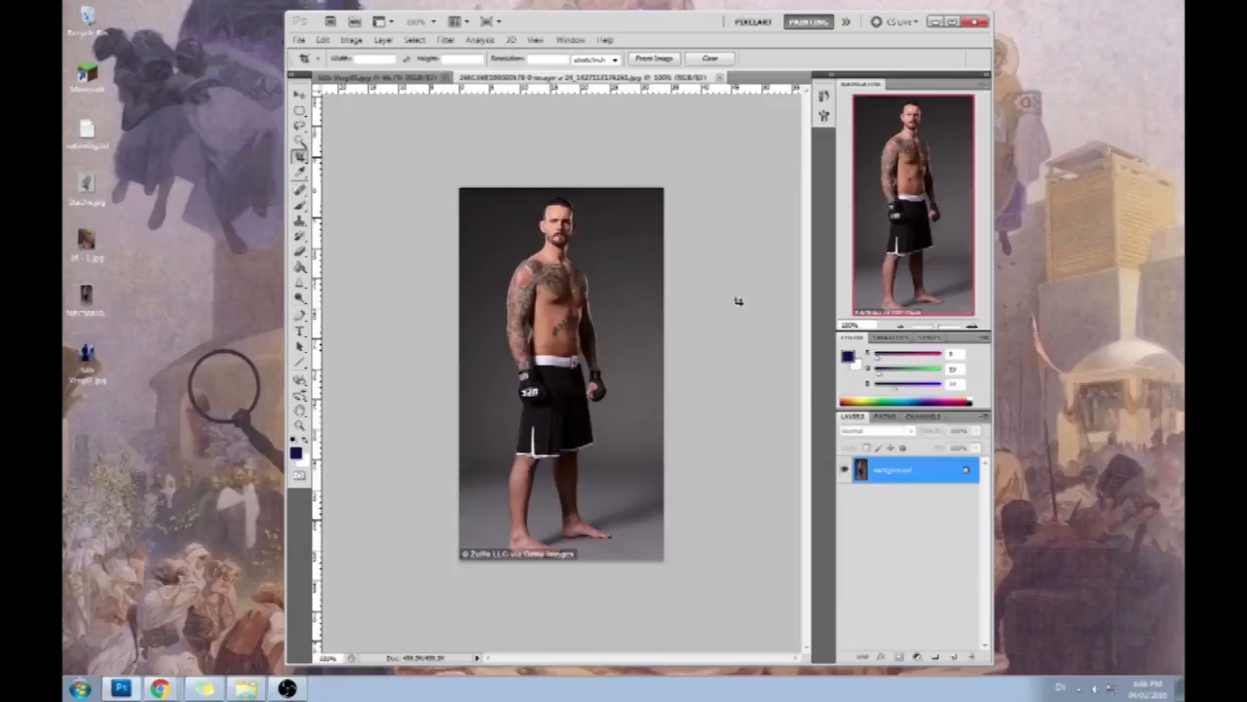
pyautogui.doubleClick(937, 477)
pyautogui.click(728, 221)
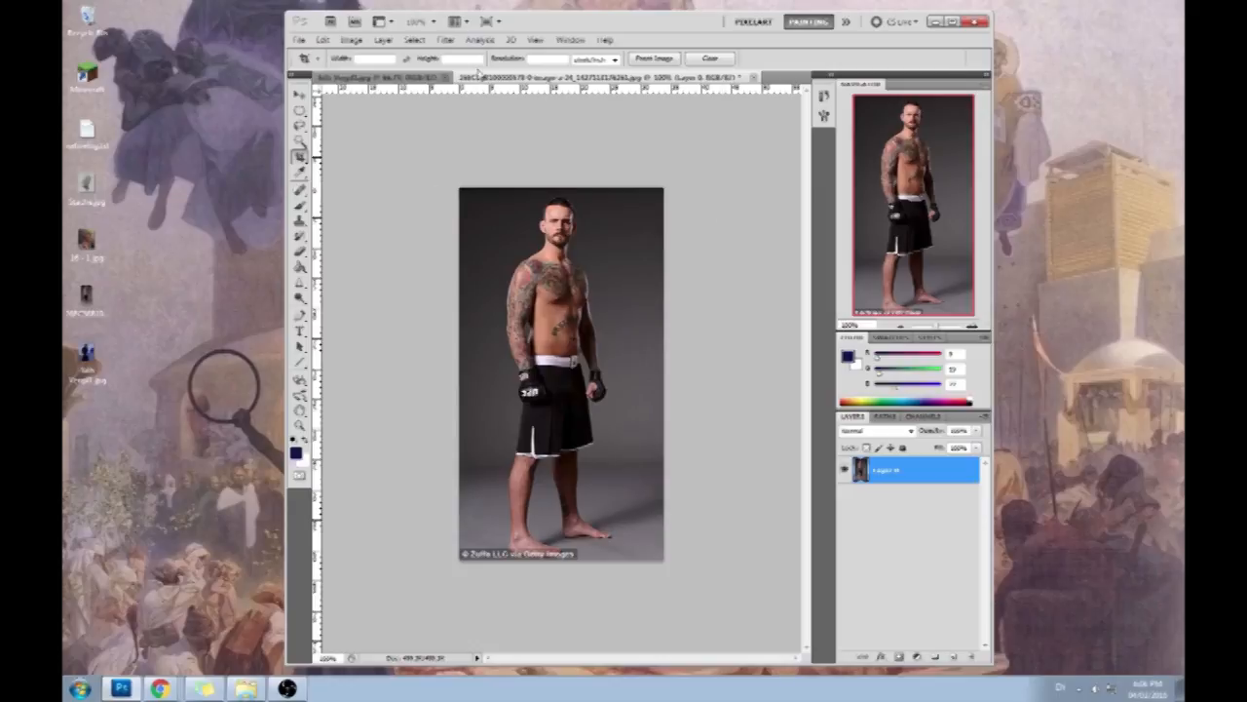
# - Start the Liquify filter on the fighter photo and shrink the head with the Pucker tool at brush size 211
pyautogui.click(445, 40)
pyautogui.click(474, 118)
pyautogui.click(1121, 111)
pyautogui.click(1075, 127)
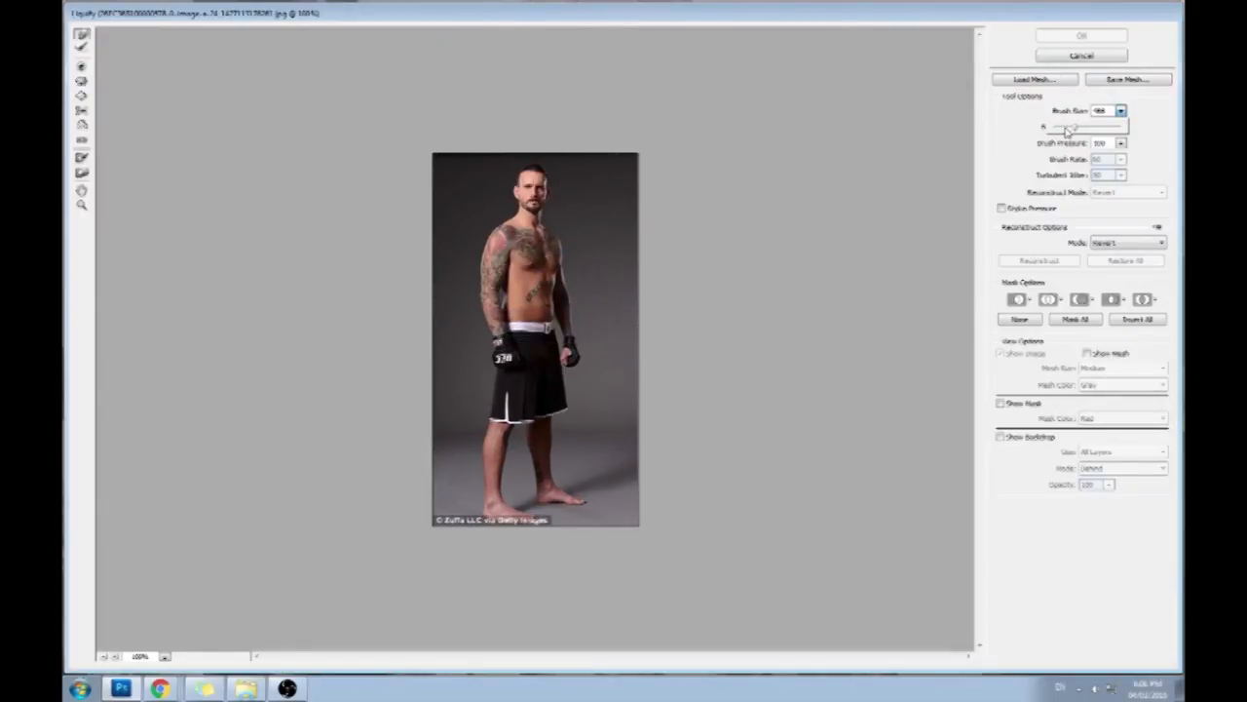
pyautogui.click(82, 81)
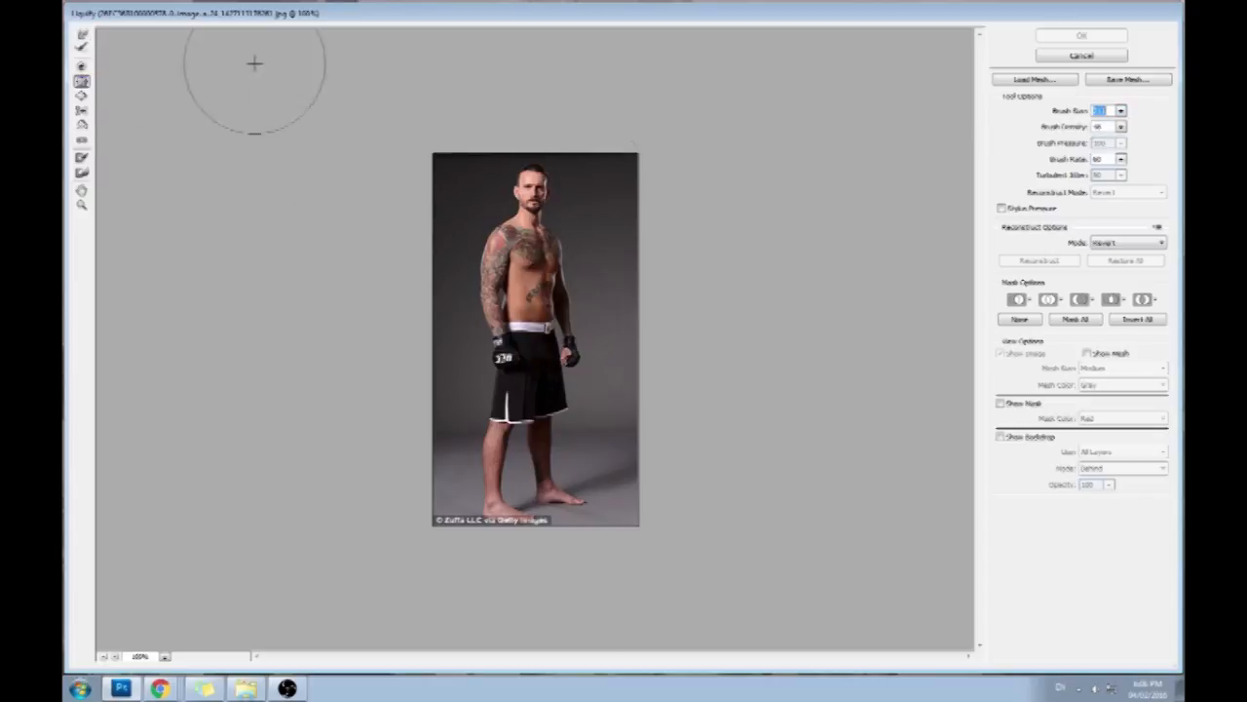
pyautogui.click(536, 192)
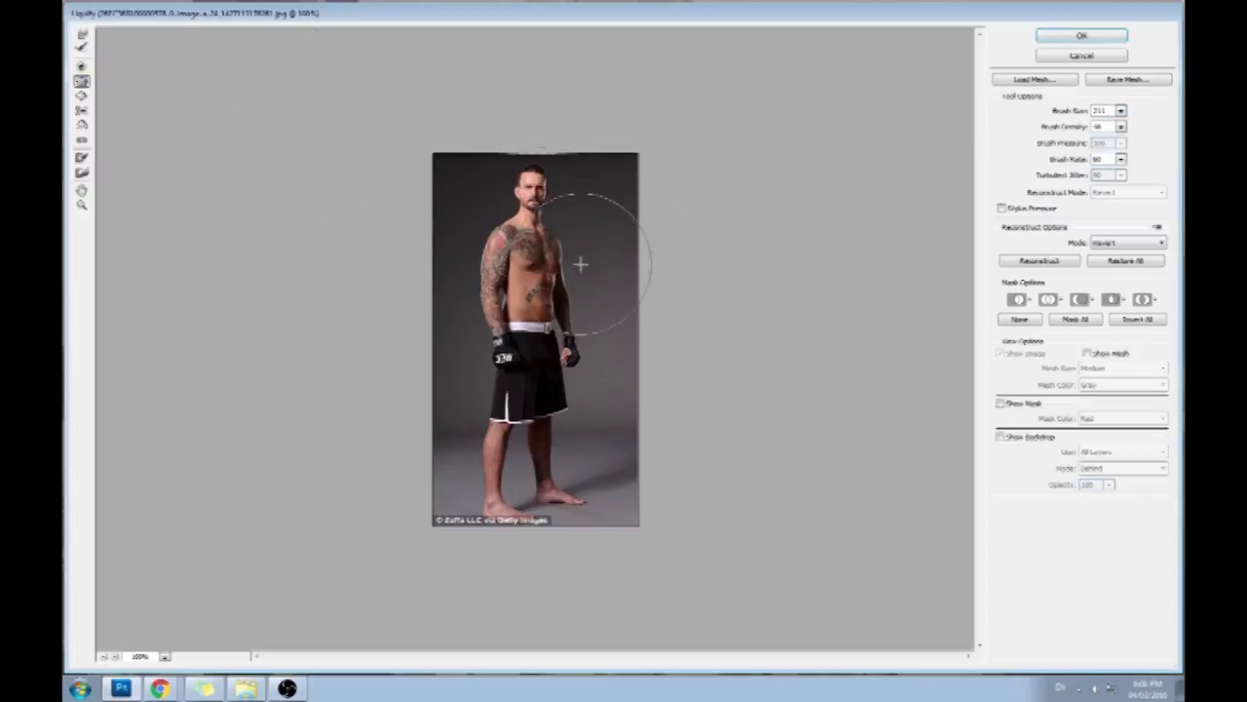
# - Broaden the fighter's shoulders with the Forward Warp tool after adjusting its brush size
pyautogui.click(82, 34)
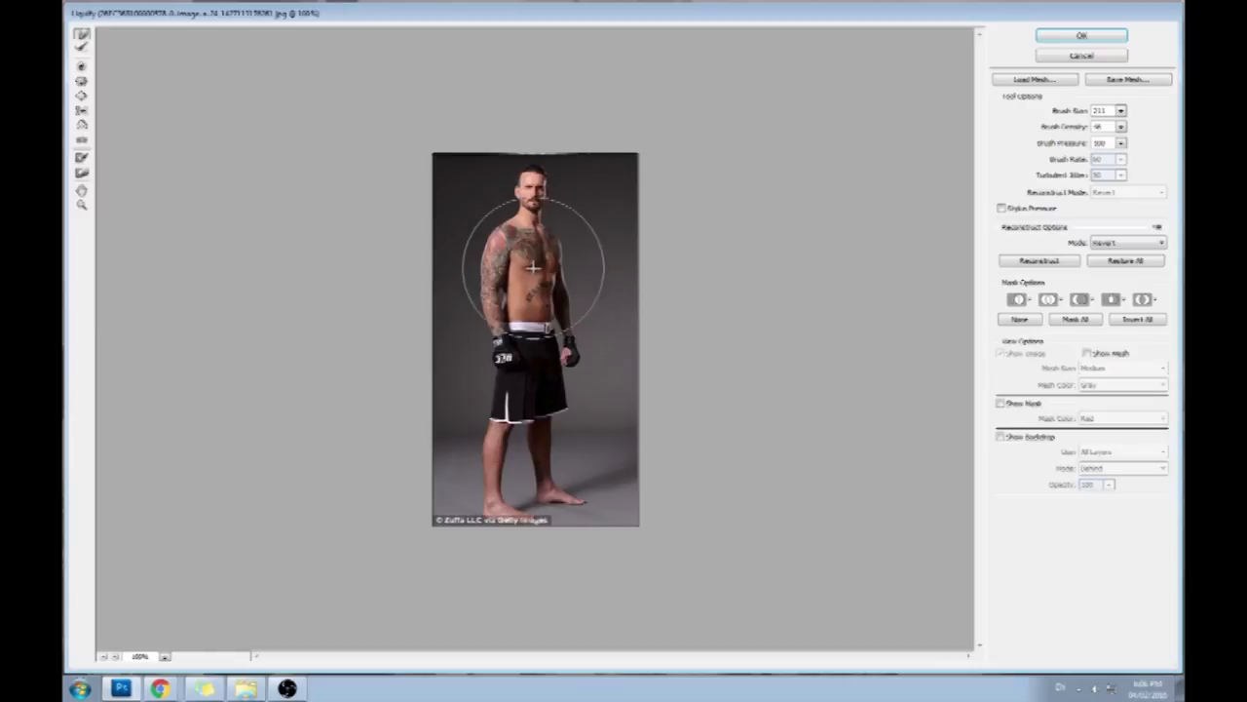
pyautogui.click(1121, 111)
pyautogui.moveTo(1055, 129); pyautogui.dragTo(1061, 128)
pyautogui.click(496, 235)
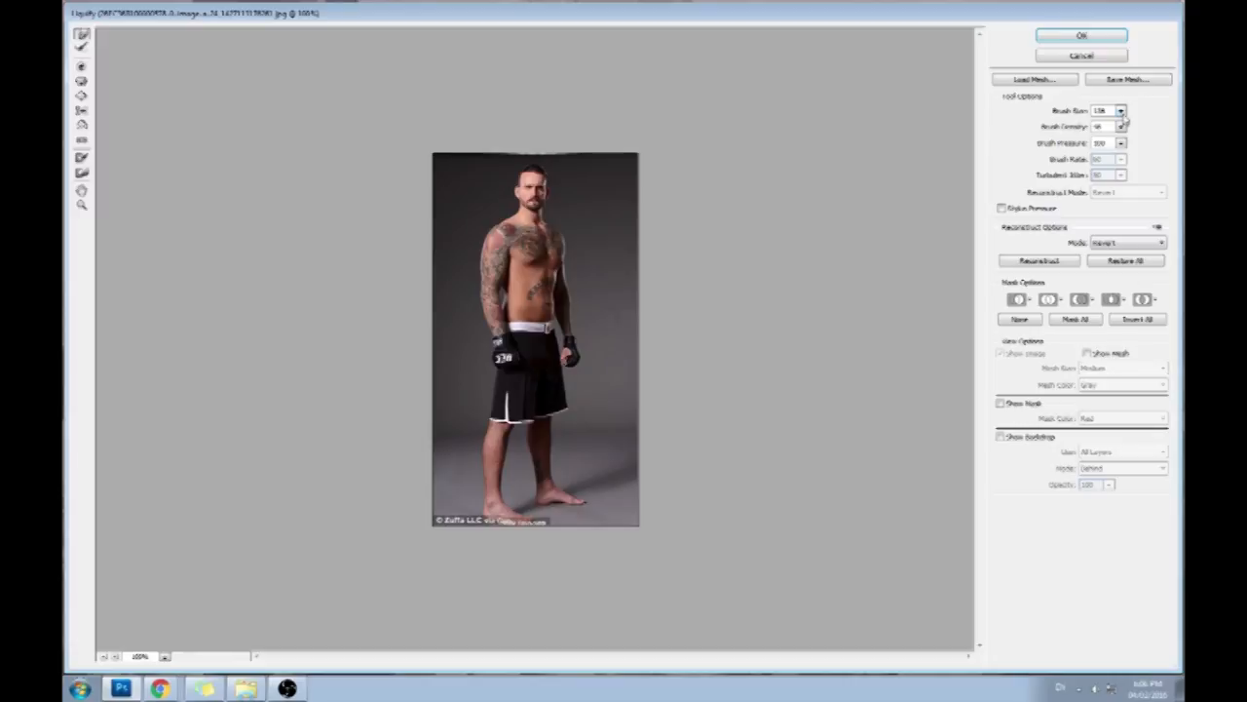
# - Reshape the fighter's front foot with the Bloat and Forward Warp tools at brush size 316
pyautogui.click(81, 82)
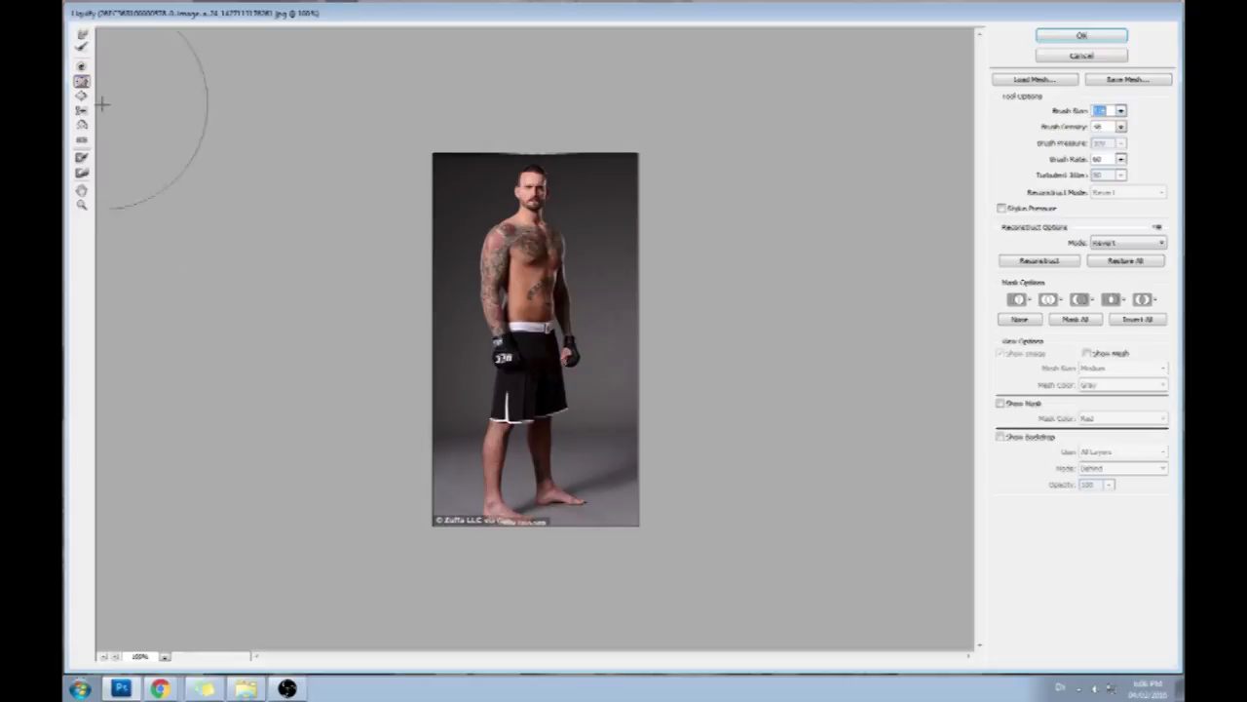
pyautogui.click(82, 96)
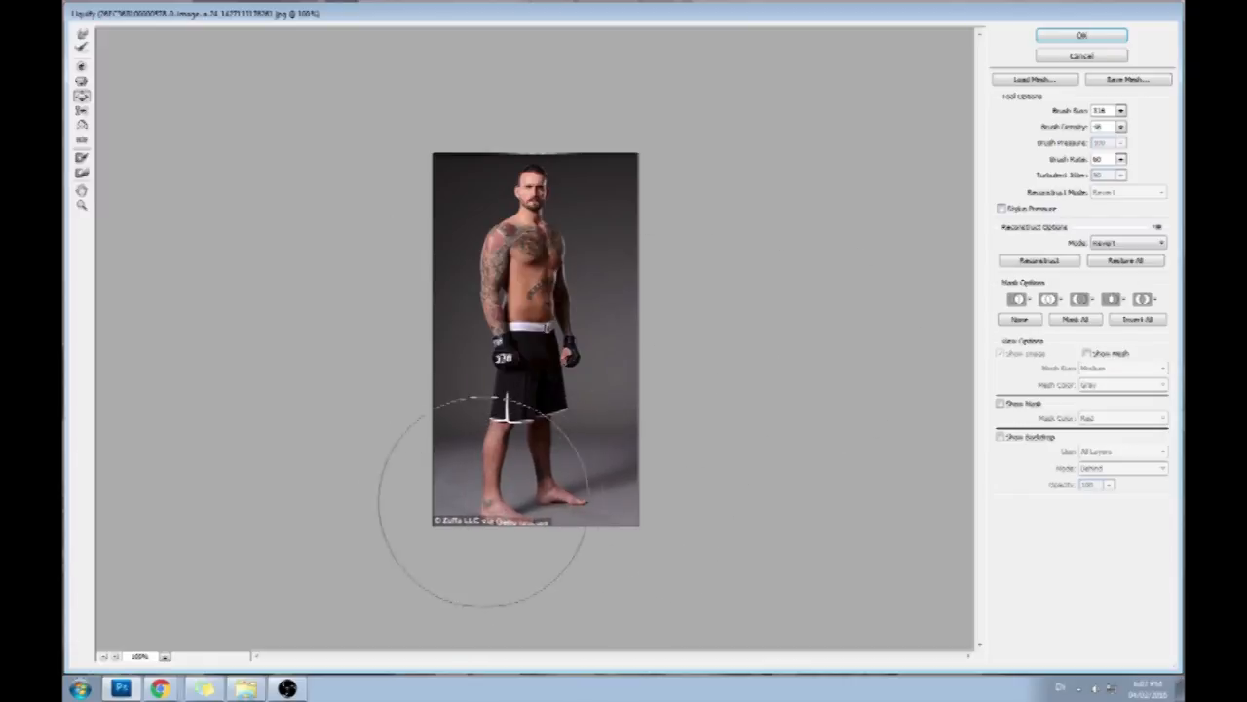
pyautogui.click(82, 34)
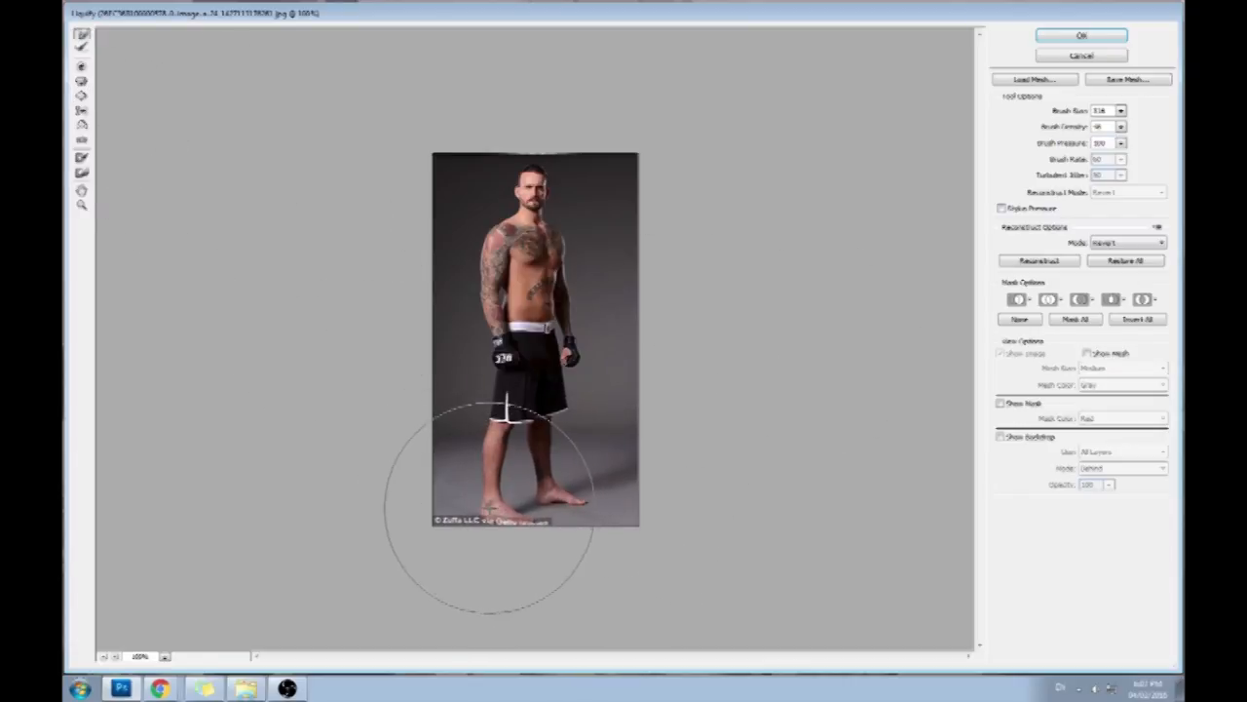
pyautogui.click(82, 81)
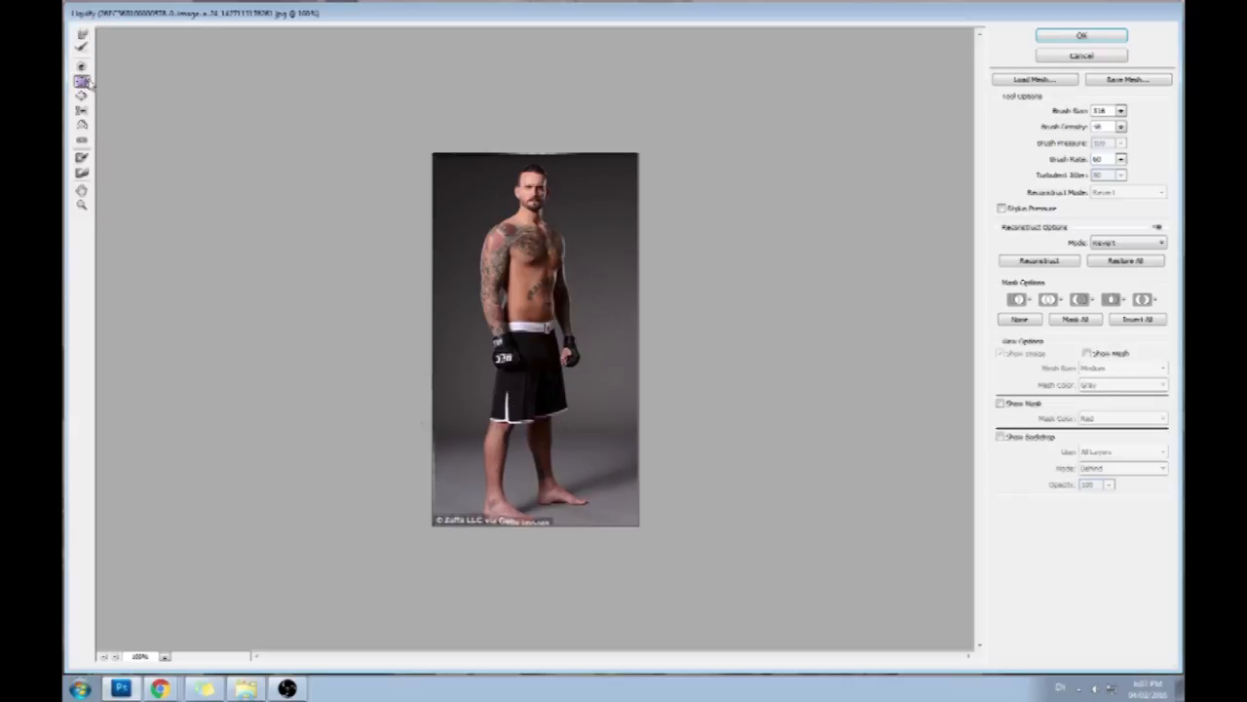
# - Enlarge the fighter's gloved hand in front of the shorts with the Bloat tool at brush size 211
pyautogui.click(83, 95)
pyautogui.click(1122, 113)
pyautogui.moveTo(1073, 129); pyautogui.dragTo(1065, 130)
pyautogui.click(504, 361)
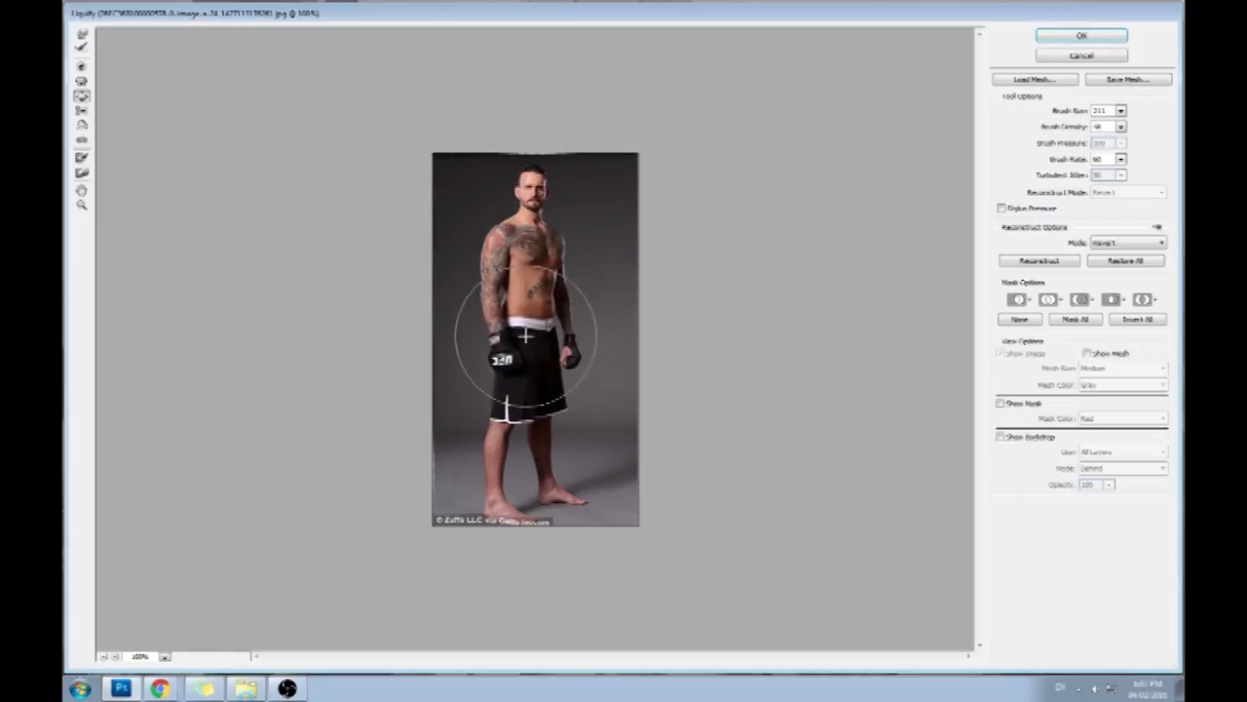
# - Push the fighter's waist and glove sideways with the Forward Warp tool at brush size 286 and leave the Liquify filter
pyautogui.click(82, 34)
pyautogui.click(1120, 110)
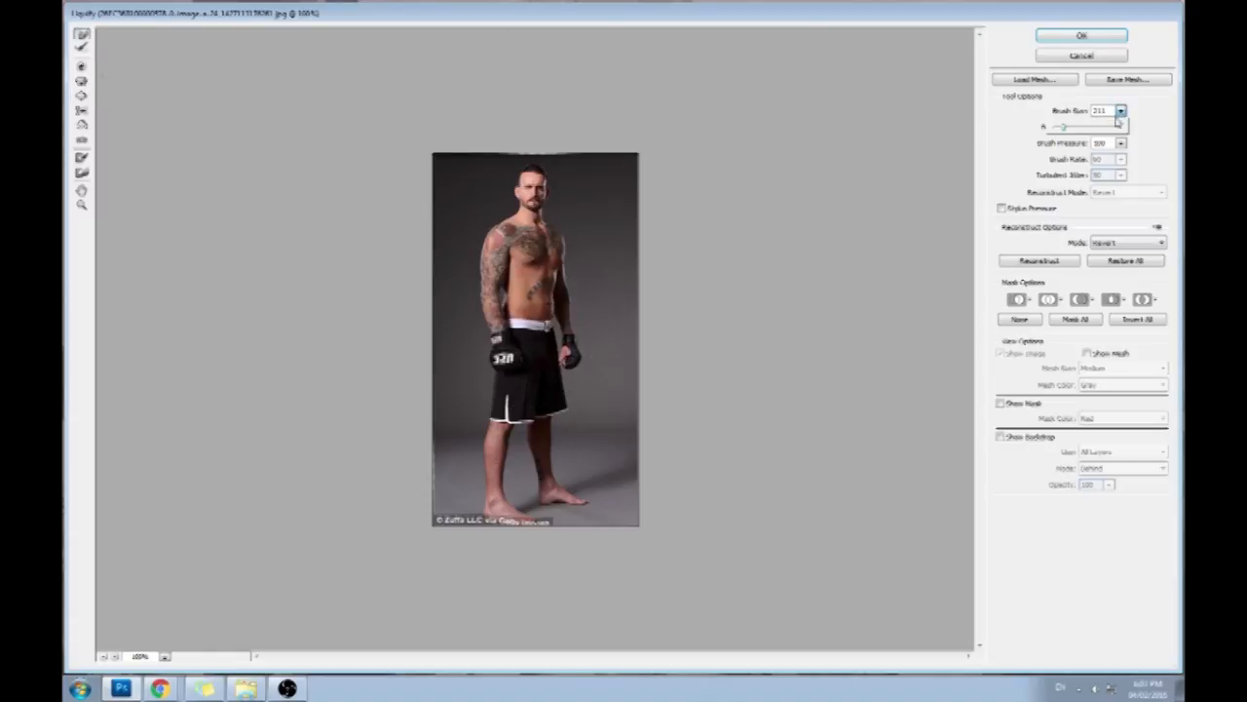
pyautogui.moveTo(1063, 127); pyautogui.dragTo(1067, 128)
pyautogui.moveTo(520, 331); pyautogui.dragTo(527, 332)
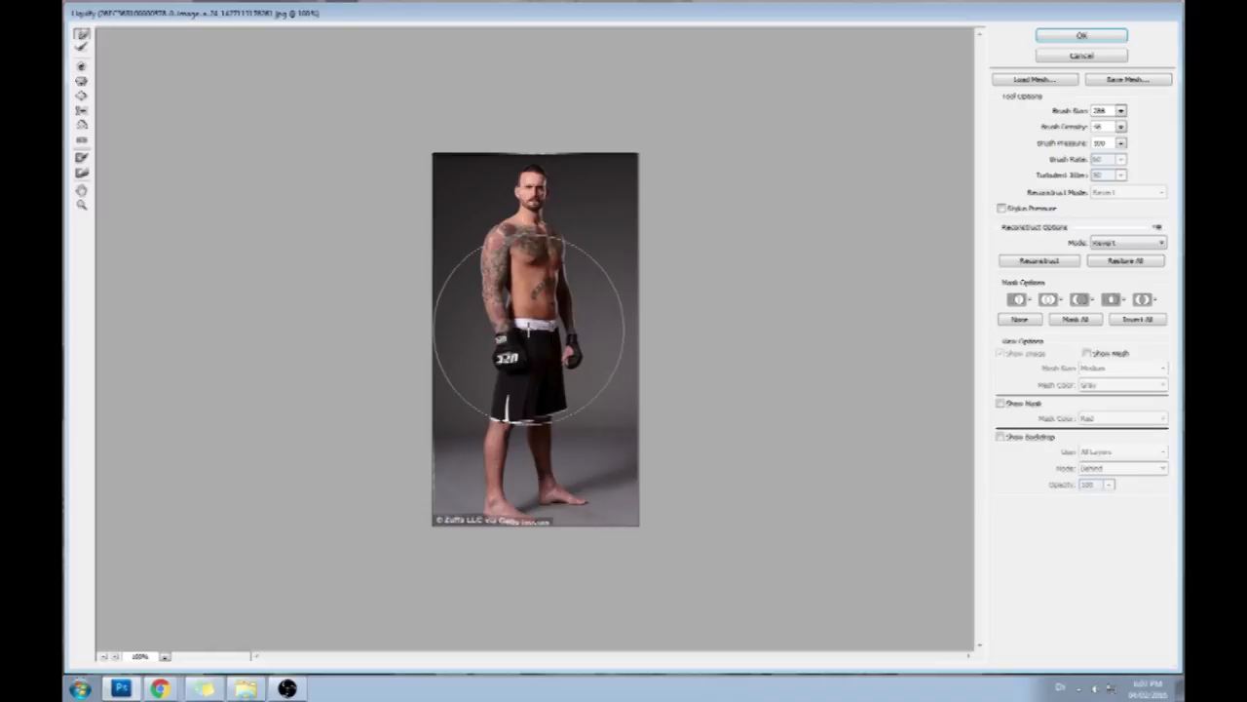
pyautogui.click(1101, 56)
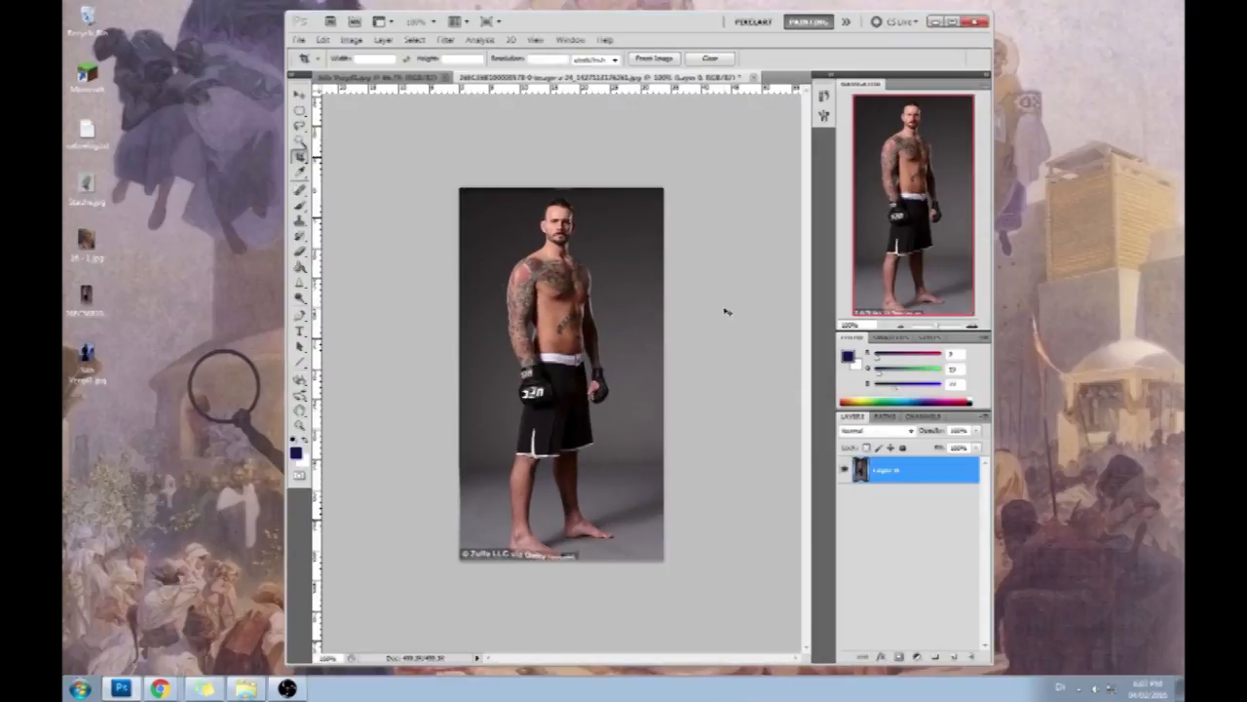
# - Toggle the Liquify edit off and on repeatedly to compare the exaggerated fighter proportions with the original photo
pyautogui.hotkey('ctrl', 'z')
pyautogui.hotkey('ctrl', 'z')
pyautogui.hotkey('ctrl', 'z')
pyautogui.hotkey('ctrl', 'z')
pyautogui.hotkey('ctrl', 'z')
pyautogui.hotkey('ctrl', 'z')
pyautogui.hotkey('ctrl', 'z')
pyautogui.hotkey('ctrl', 'z')
pyautogui.hotkey('ctrl', 'z')
pyautogui.hotkey('ctrl', 'z')
pyautogui.hotkey('ctrl', 'z')
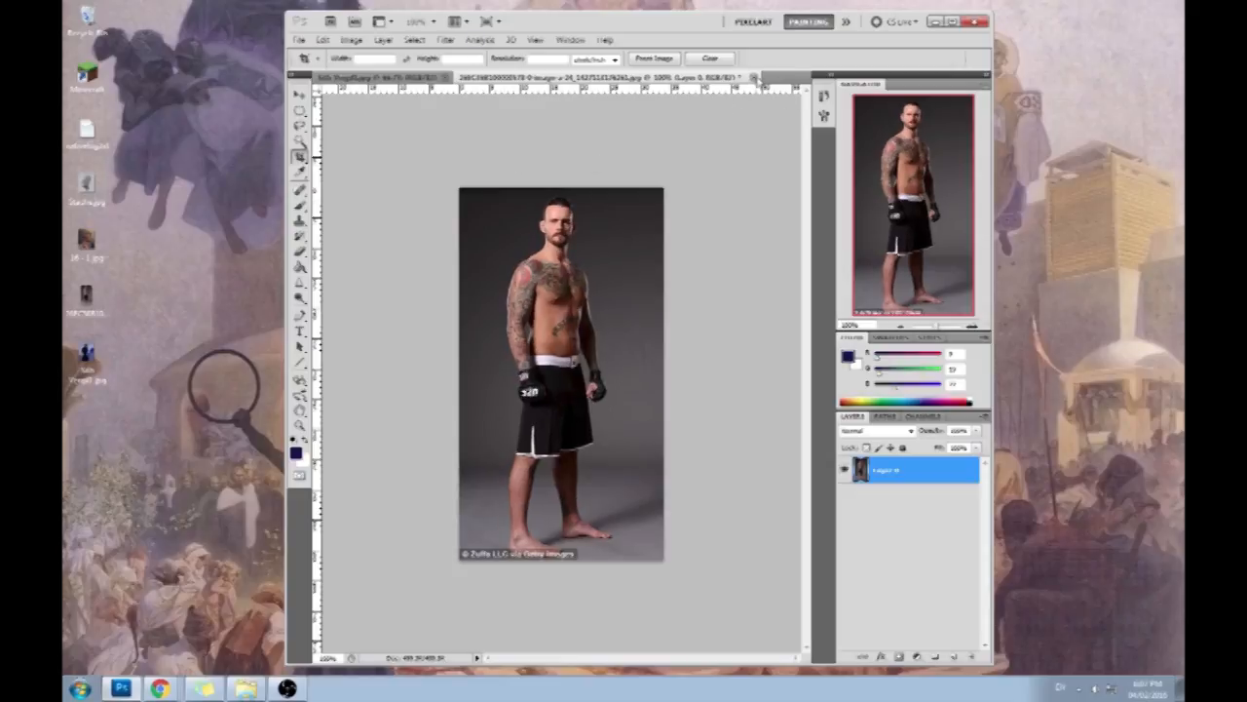
# - Close the fighter photo without saving it and maximize the Photoshop window around the masked sword figure painting
pyautogui.click(756, 78)
pyautogui.click(658, 269)
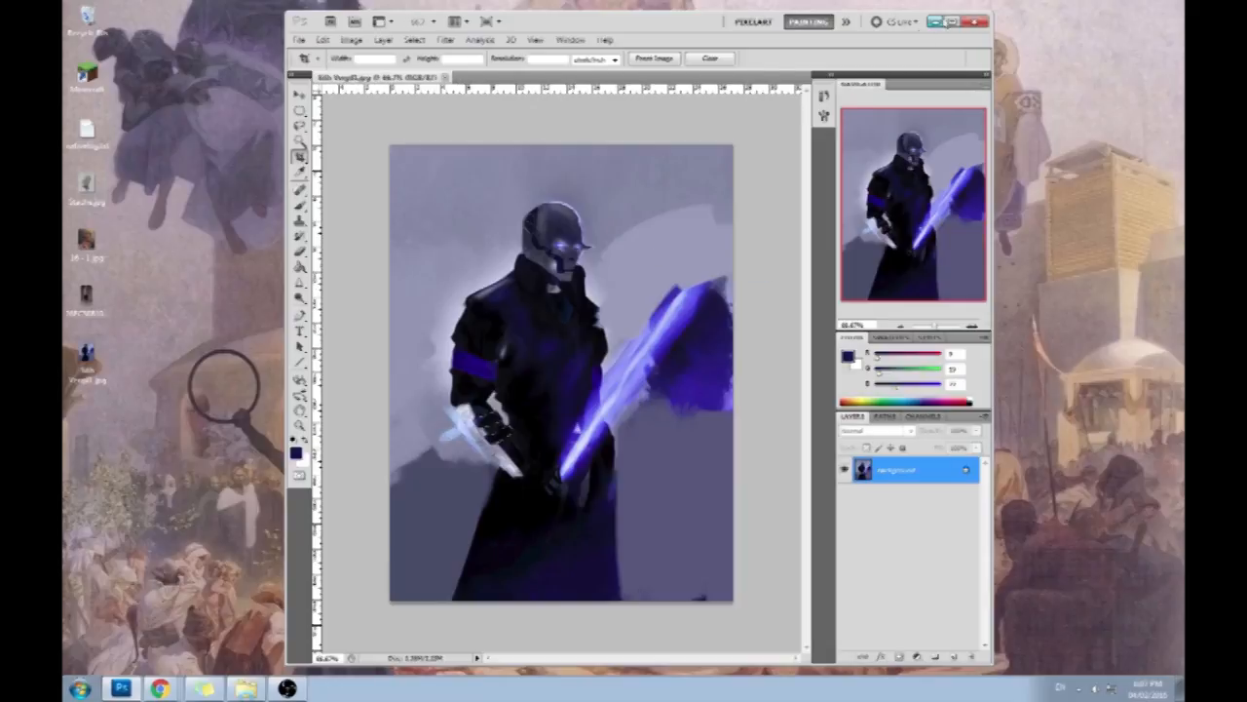
pyautogui.click(953, 22)
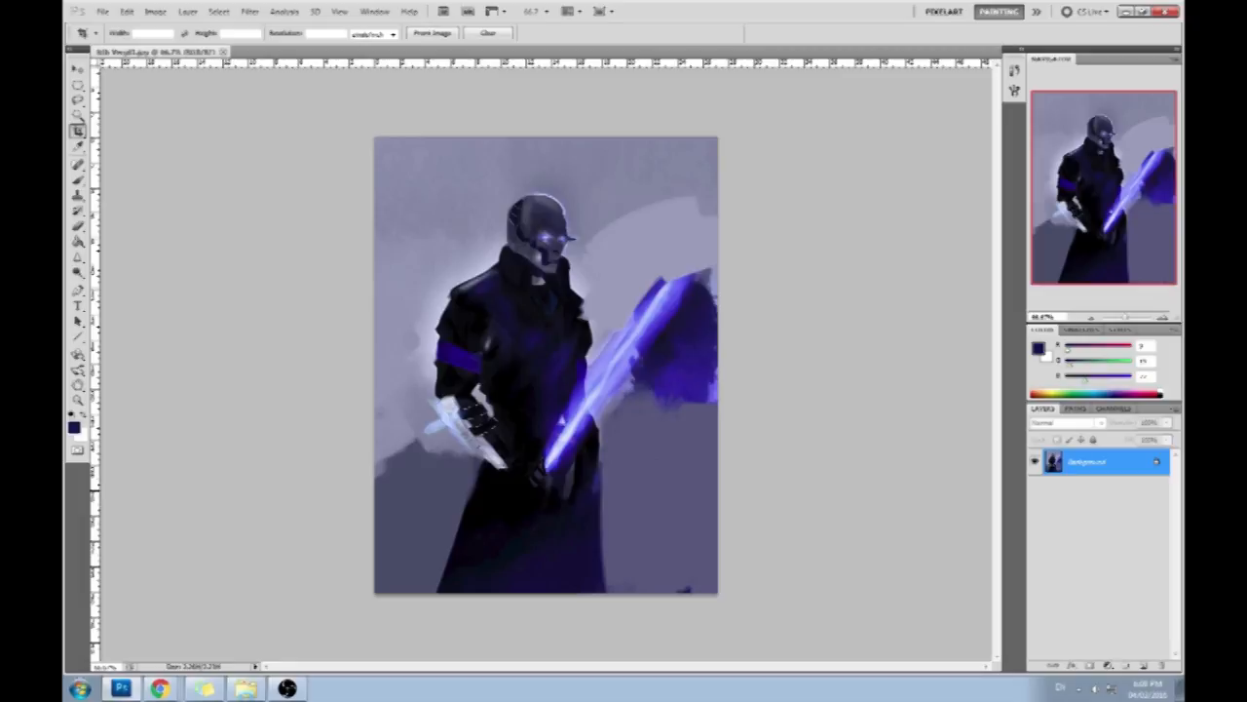
pyautogui.hotkey('alt', 'Tab')
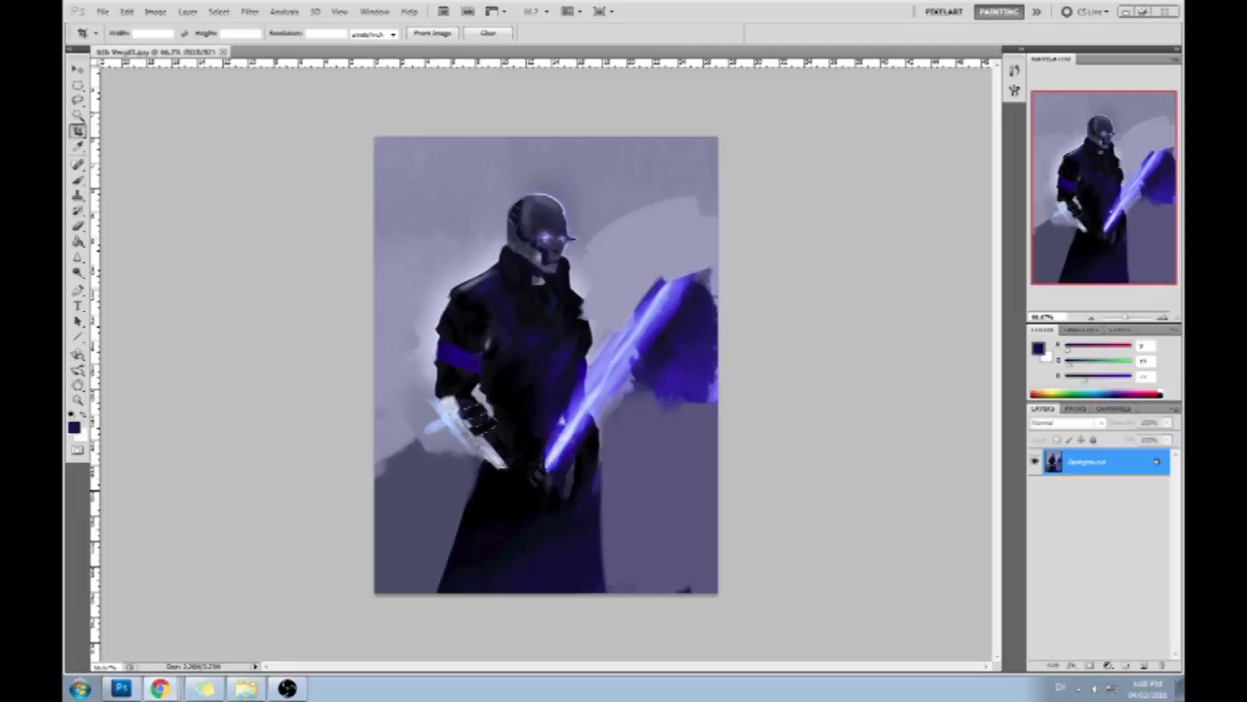